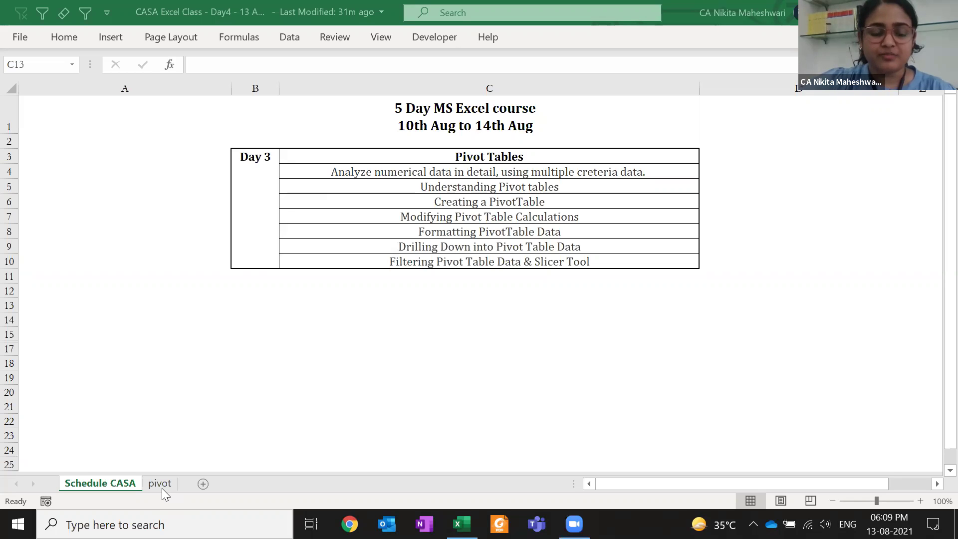
# Bring the workbook forward and open the 'pivot' sheet with the GSTIN invoice table
pyautogui.click(162, 488)
pyautogui.click(165, 478)
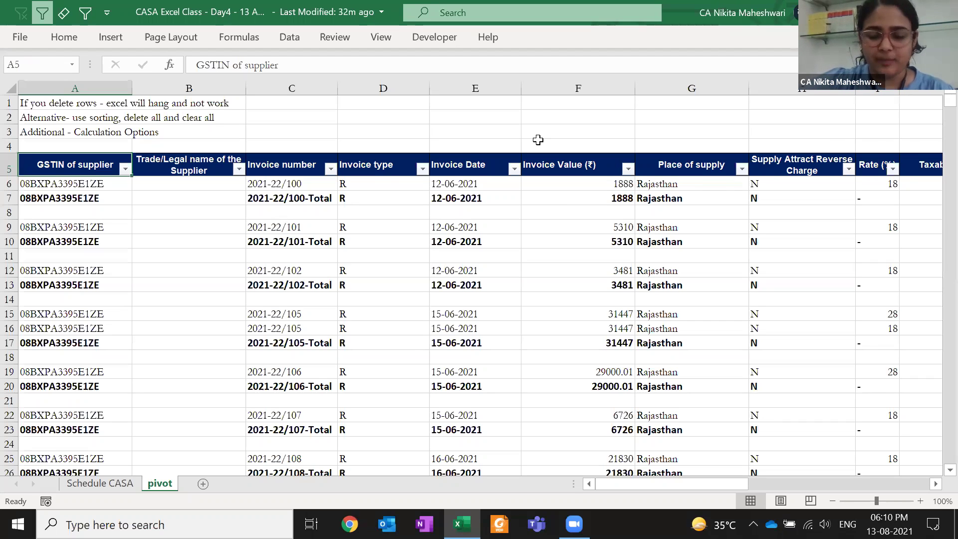
pyautogui.press('pagedown')
pyautogui.press('pageup')
pyautogui.press('Right')
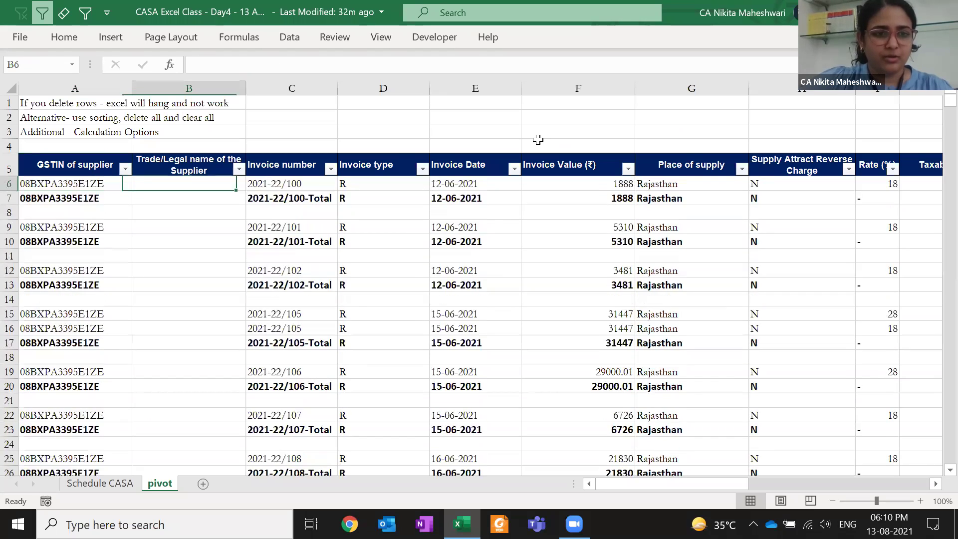
pyautogui.hotkey('ctrl', 'Down')
pyautogui.press('Left')
pyautogui.hotkey('ctrl', 'Up')
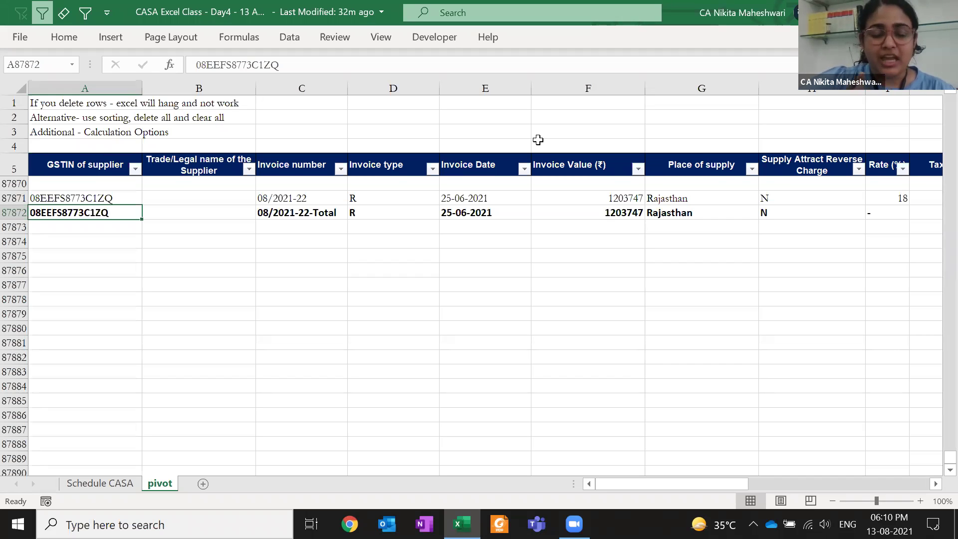
pyautogui.click(48, 164)
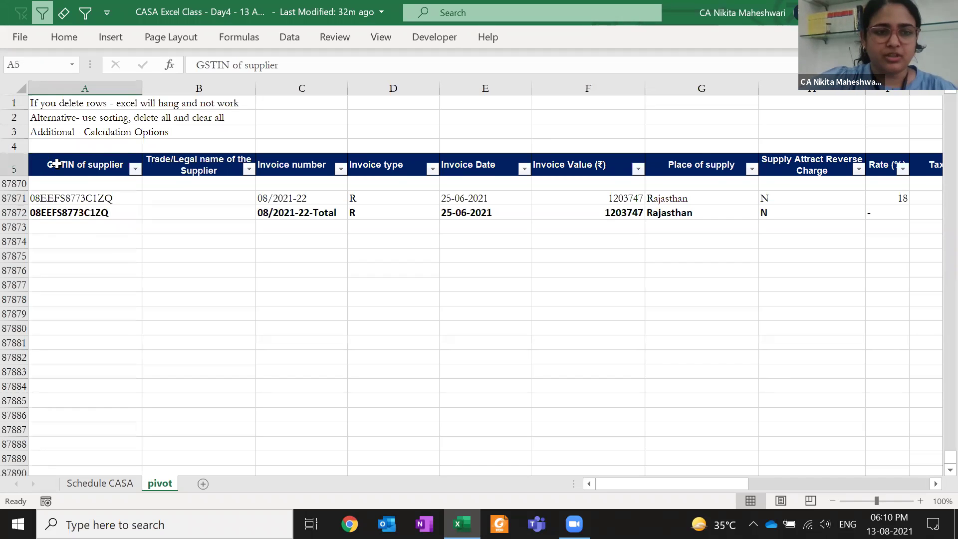
pyautogui.hotkey('ctrl', 'Down')
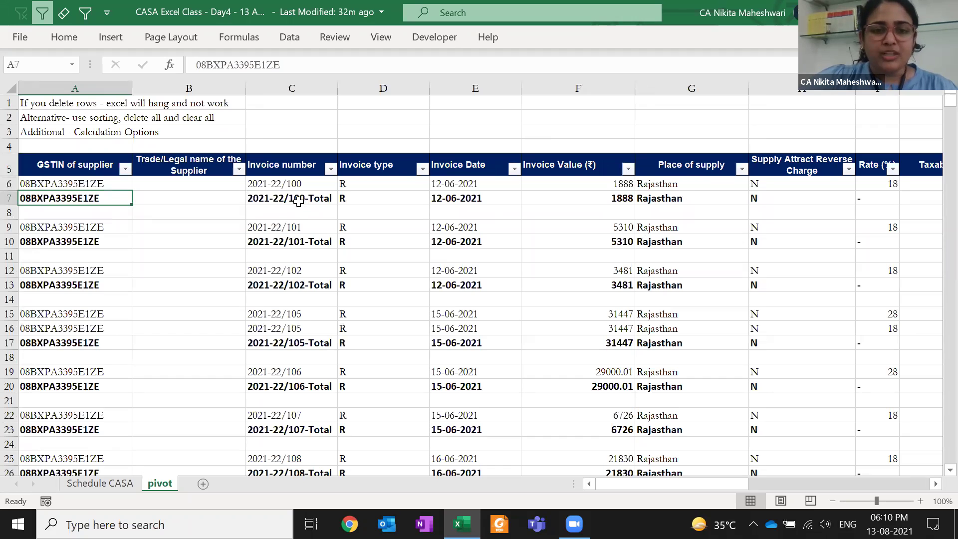
pyautogui.click(299, 200)
pyautogui.moveTo(258, 326); pyautogui.dragTo(257, 317)
pyautogui.click(254, 341)
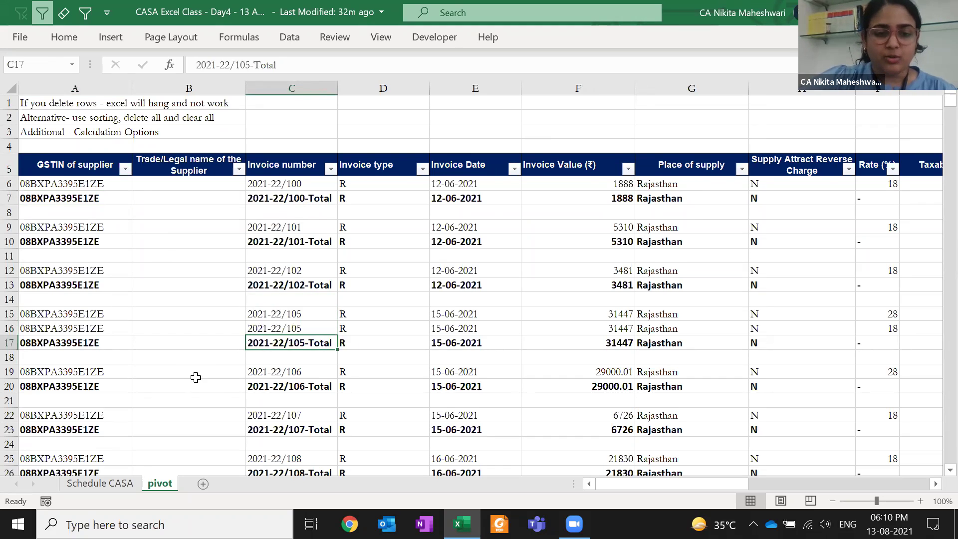
pyautogui.scroll(-20, 196, 377)
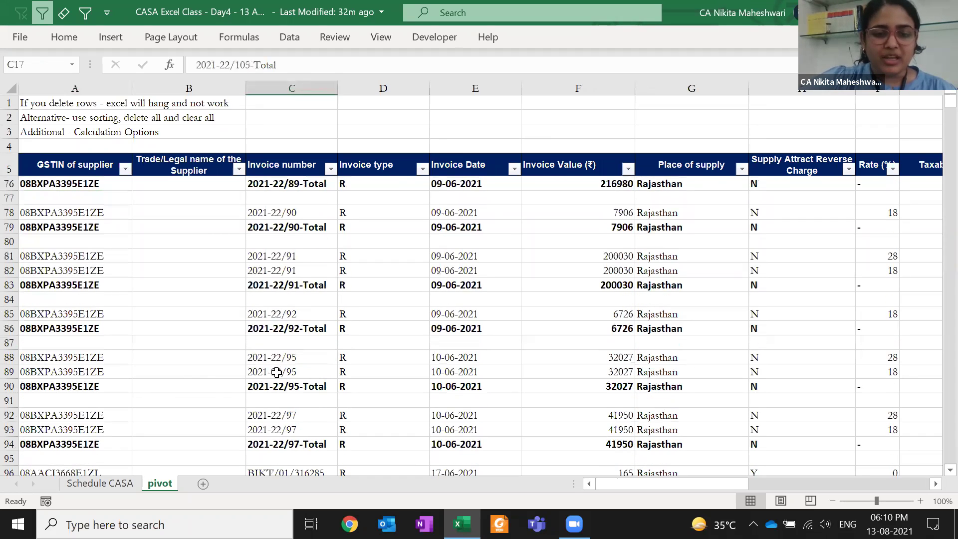
pyautogui.moveTo(273, 358); pyautogui.dragTo(275, 372)
pyautogui.click(875, 359)
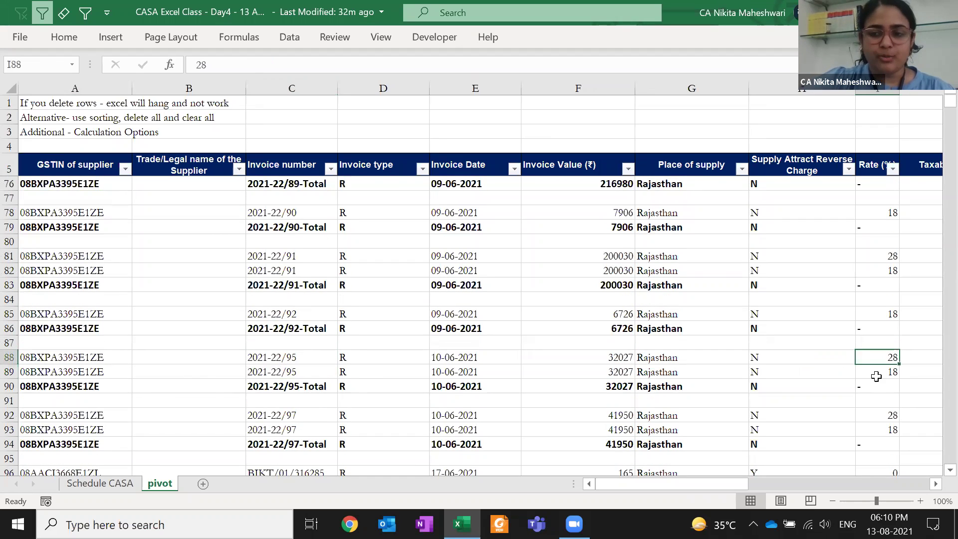
pyautogui.click(877, 374)
pyautogui.click(252, 388)
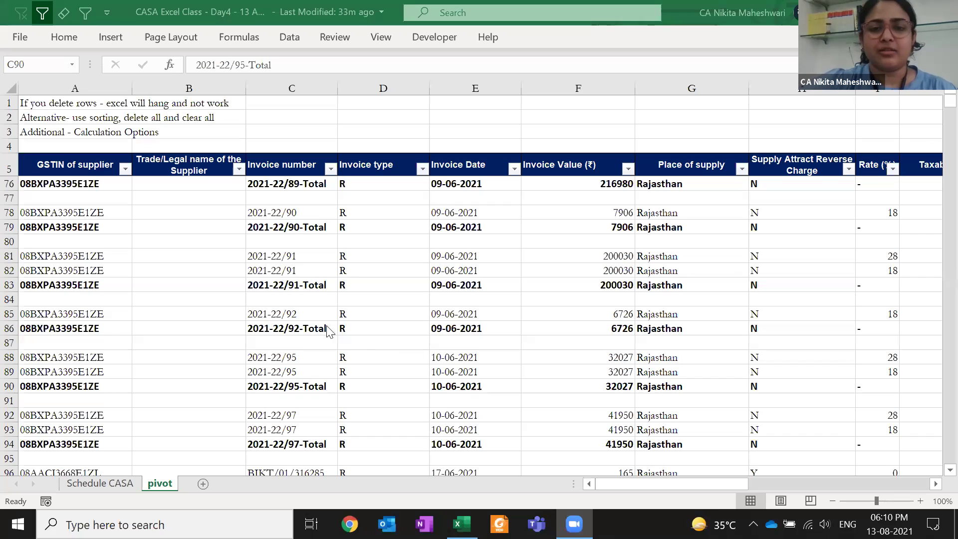
pyautogui.click(256, 202)
pyautogui.press('F2')
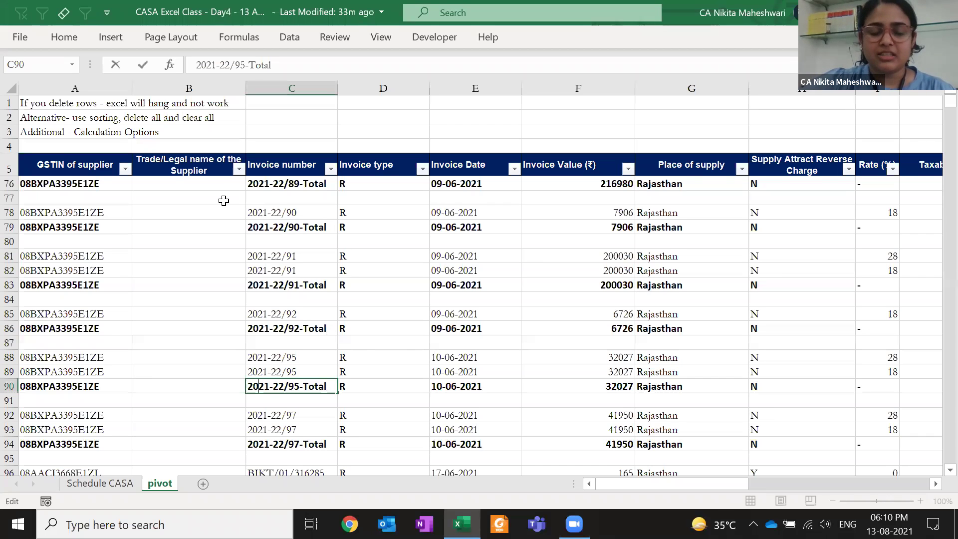
pyautogui.click(215, 198)
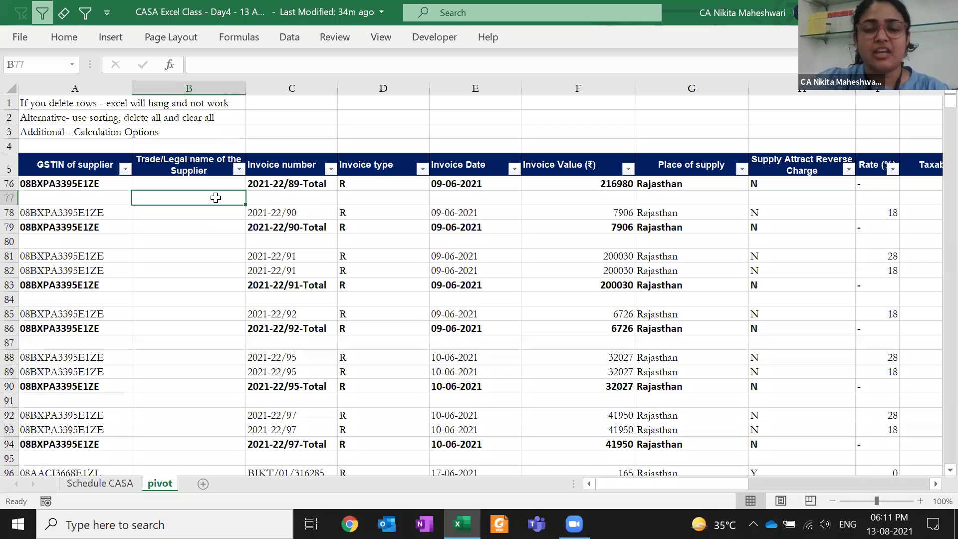
pyautogui.doubleClick(276, 184)
pyautogui.press('Escape')
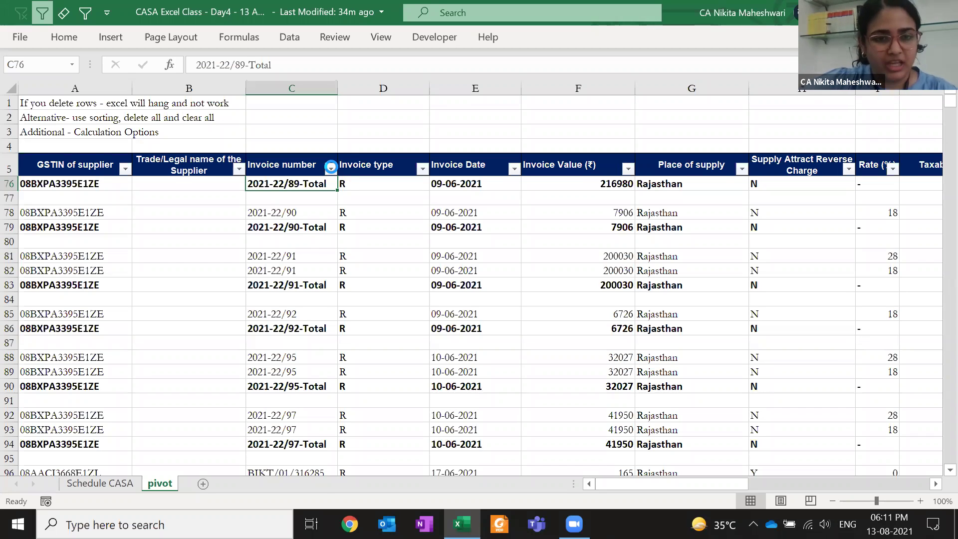
# Filter the Invoice number column to show only (Blanks) and browse the blank rows
pyautogui.click(331, 168)
pyautogui.click(188, 340)
pyautogui.moveTo(313, 351); pyautogui.dragTo(304, 439)
pyautogui.click(183, 438)
pyautogui.click(234, 475)
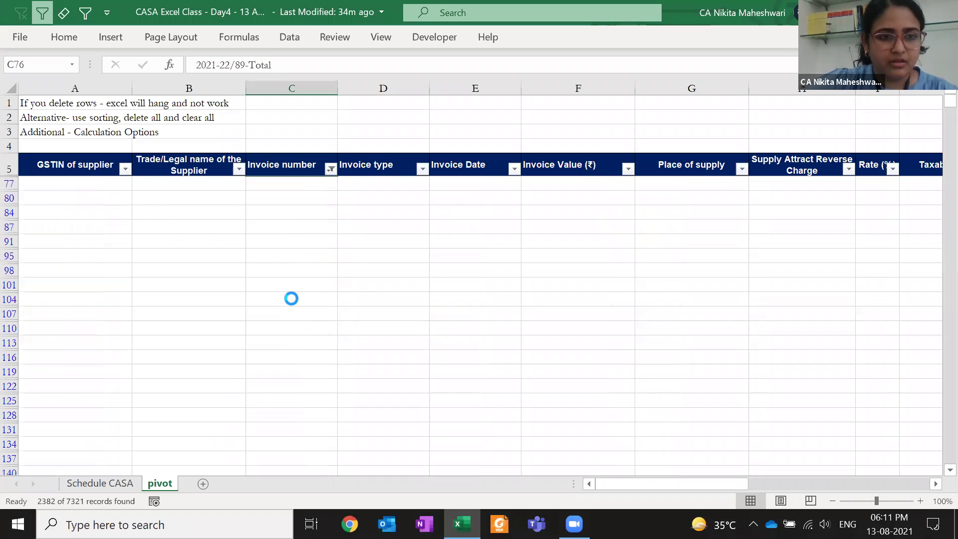
pyautogui.click(109, 188)
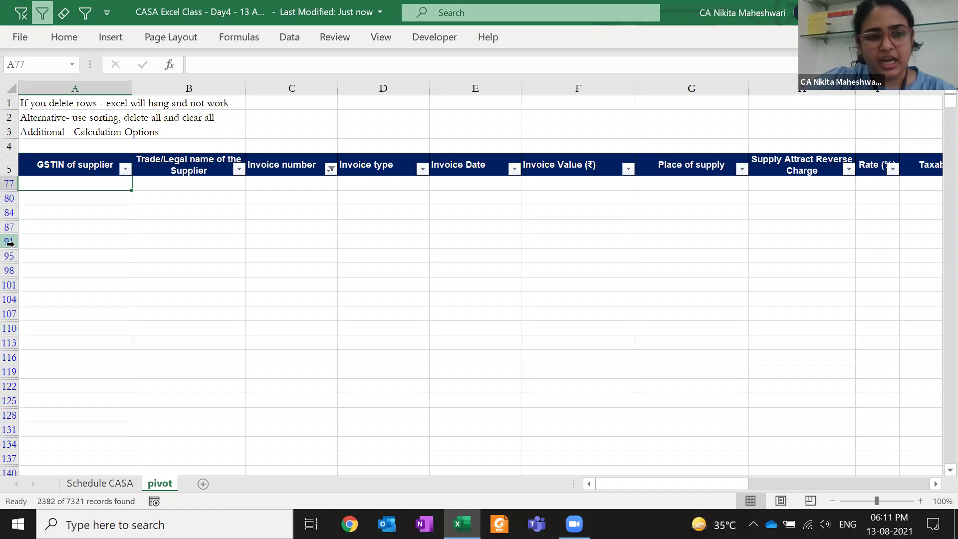
pyautogui.hotkey('ctrl', 'Down')
pyautogui.press('Down')
pyautogui.press('Up')
pyautogui.press('Down')
pyautogui.press('Down')
pyautogui.press('Down')
pyautogui.press('Down')
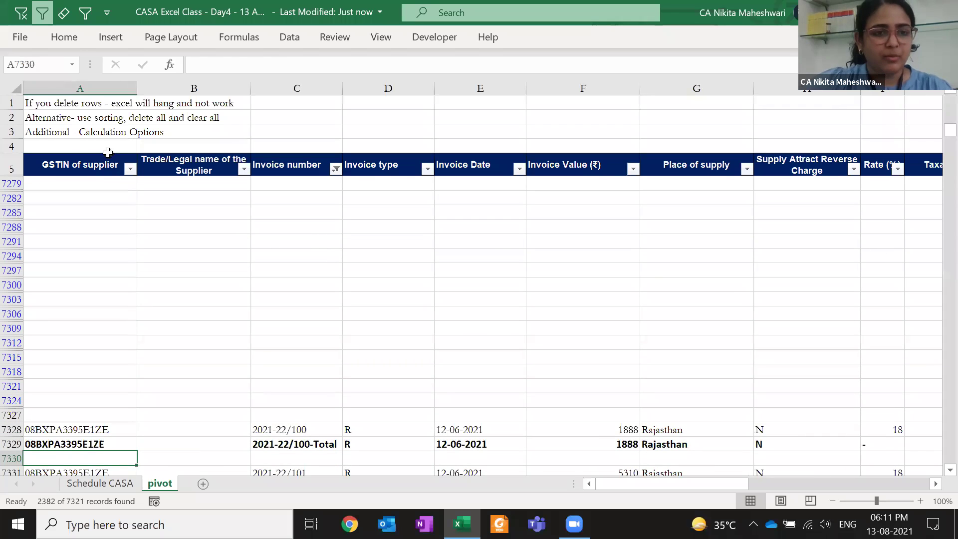
# Turn AutoFilter off with Alt, D, F, F so every row shows again
pyautogui.click(105, 163)
pyautogui.press('alt')
pyautogui.press('d')
pyautogui.press('f')
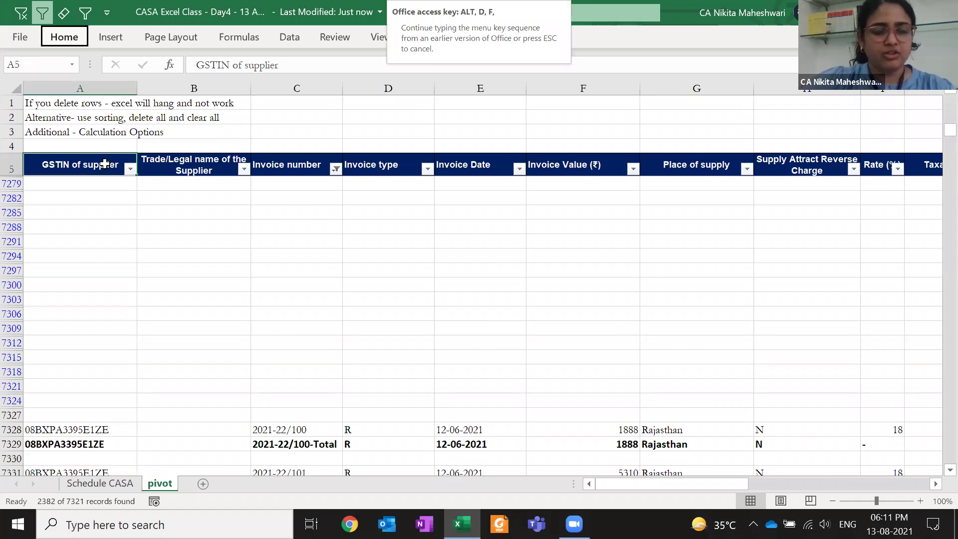
pyautogui.press('f')
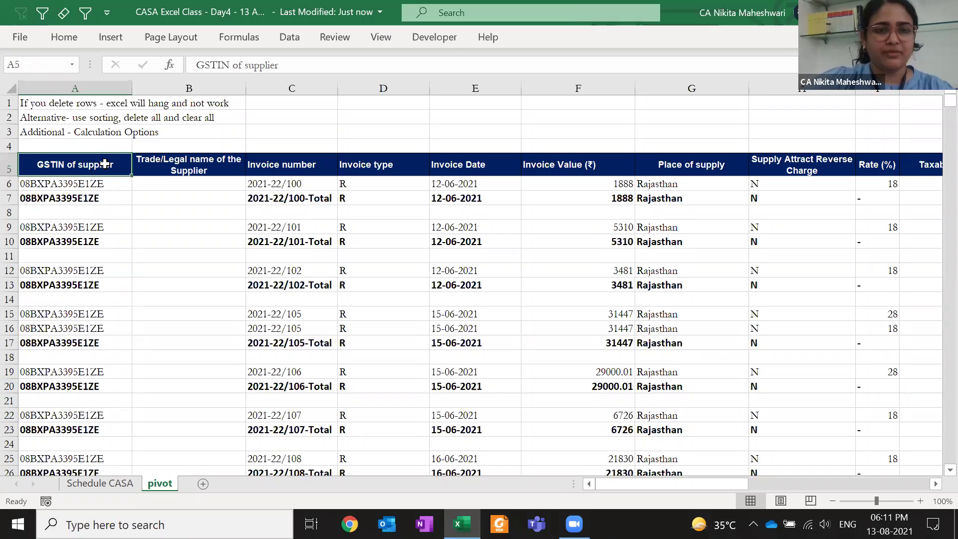
pyautogui.press('Up')
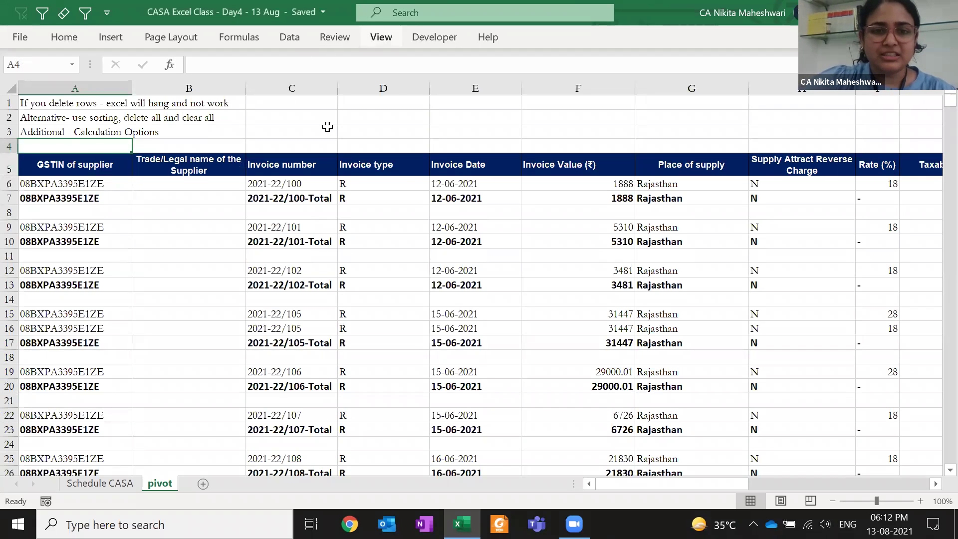
# Enter the note 'CTRL + END' in cell D1 and step through the invoice numbers
pyautogui.click(384, 103)
pyautogui.write('CTRL + END')
pyautogui.press('Return')
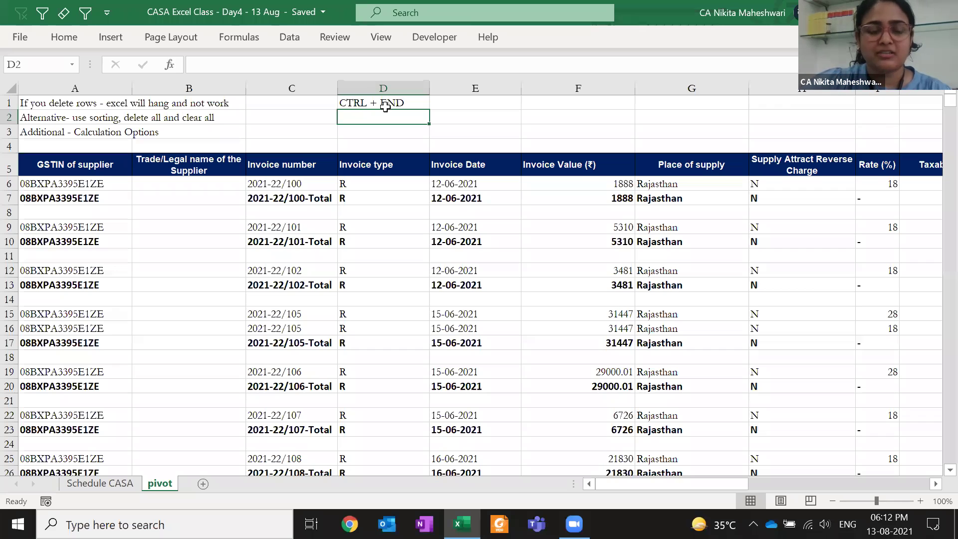
pyautogui.press('Left')
pyautogui.press('Down')
pyautogui.press('Down')
pyautogui.press('Down')
pyautogui.press('Down')
pyautogui.press('Down')
pyautogui.press('Down')
pyautogui.press('Down')
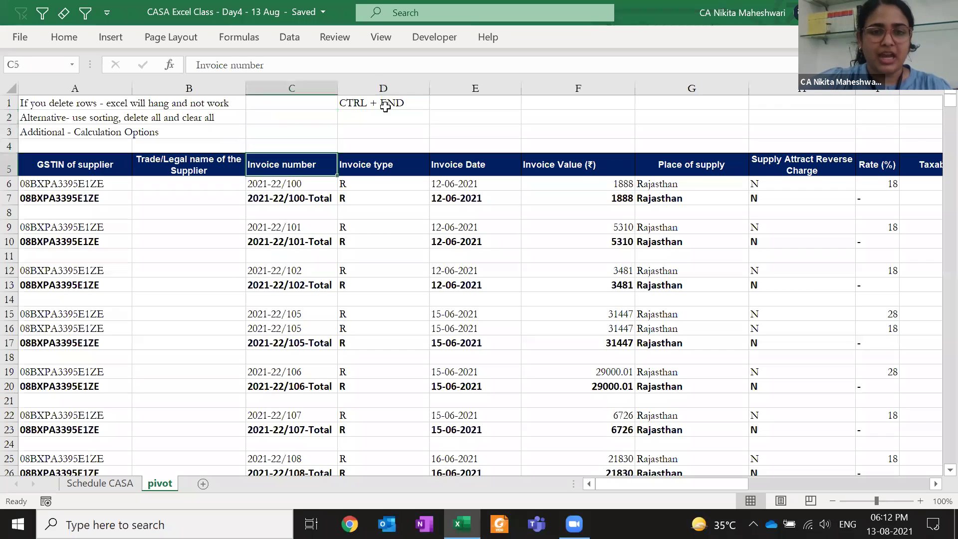
pyautogui.press('Down')
pyautogui.press('Down')
pyautogui.press('Down')
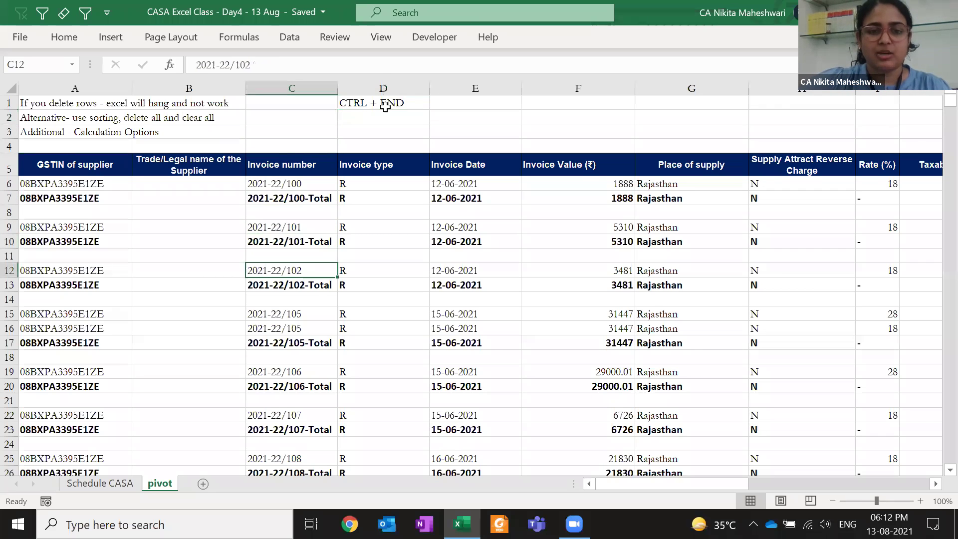
pyautogui.press('Down')
pyautogui.press('Down')
pyautogui.press('Down')
pyautogui.press('Down')
pyautogui.press('Down')
pyautogui.press('Down')
pyautogui.press('Down')
pyautogui.press('Down')
pyautogui.press('Down')
pyautogui.press('Down')
pyautogui.press('Down')
pyautogui.press('Down')
pyautogui.press('Down')
pyautogui.press('Down')
pyautogui.press('Down')
pyautogui.press('Down')
pyautogui.press('Down')
pyautogui.press('Down')
pyautogui.press('Down')
pyautogui.press('Down')
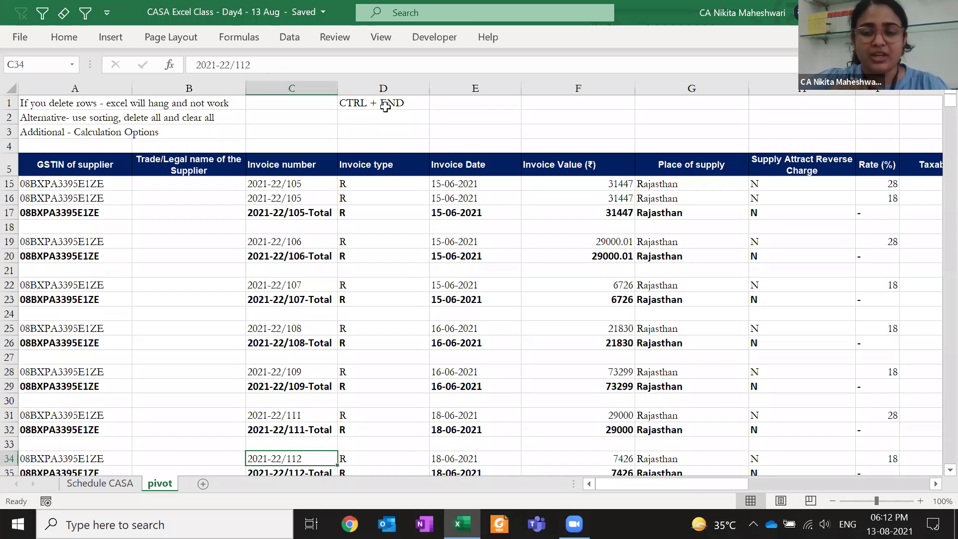
pyautogui.click(400, 173)
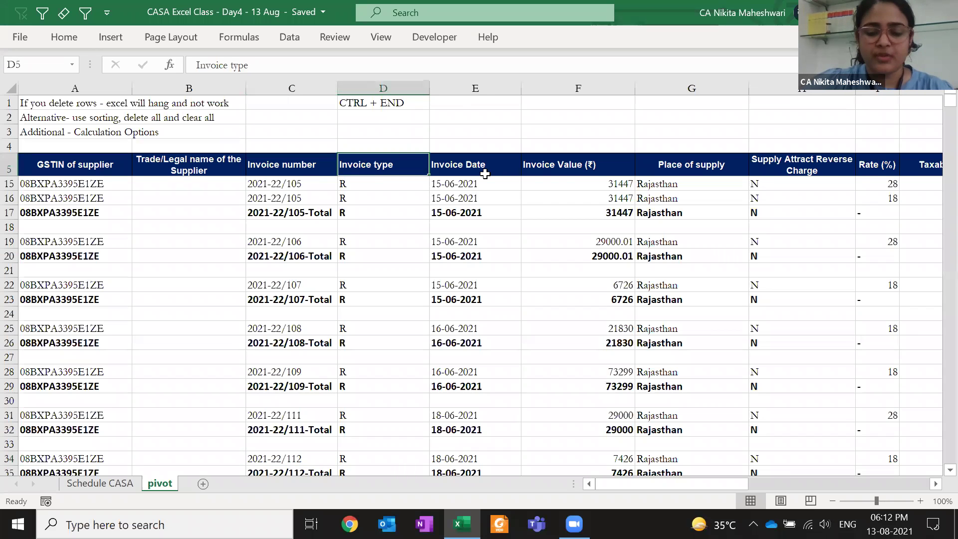
# Find the sheet's last used cell with Ctrl+End and check its address
pyautogui.hotkey('ctrl', 'End')
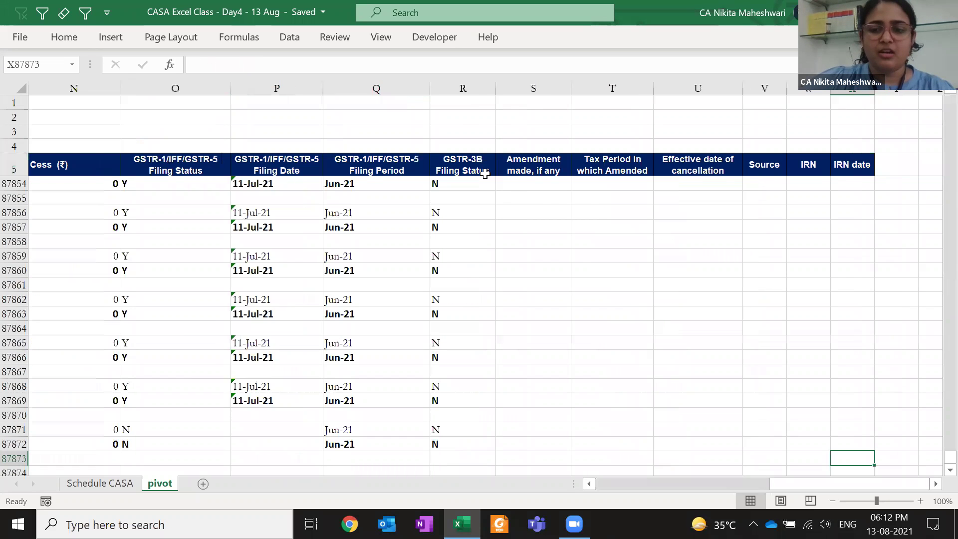
pyautogui.scroll(-1, 484, 173)
pyautogui.press('Right')
pyautogui.press('Right')
pyautogui.press('Right')
pyautogui.press('Right')
pyautogui.press('Right')
pyautogui.press('Right')
pyautogui.press('Right')
pyautogui.press('Right')
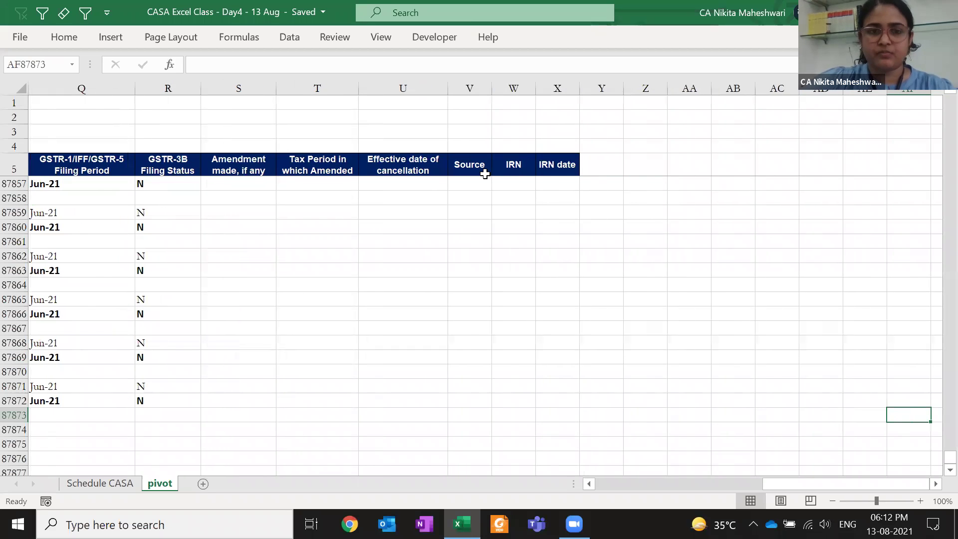
pyautogui.hotkey('ctrl', 'Home')
pyautogui.hotkey('ctrl', 'End')
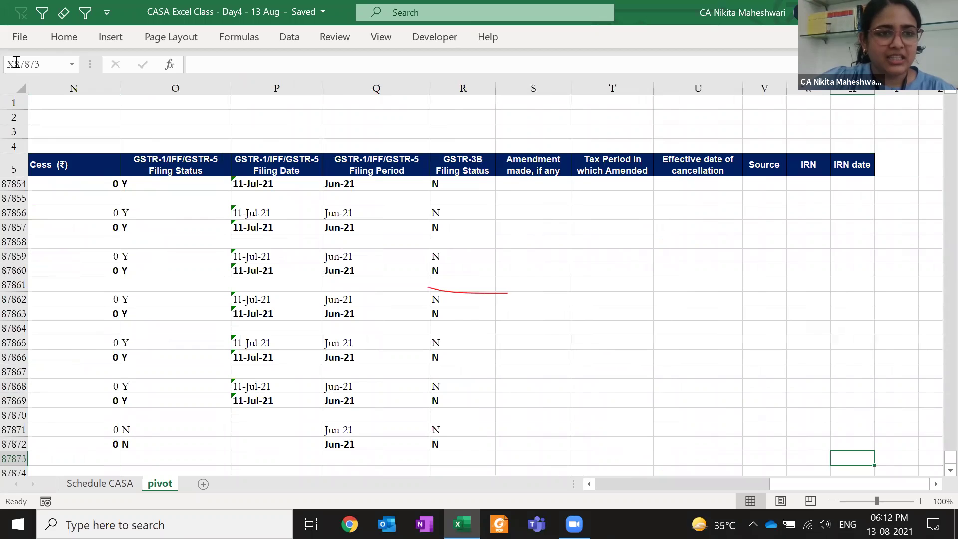
pyautogui.click(42, 65)
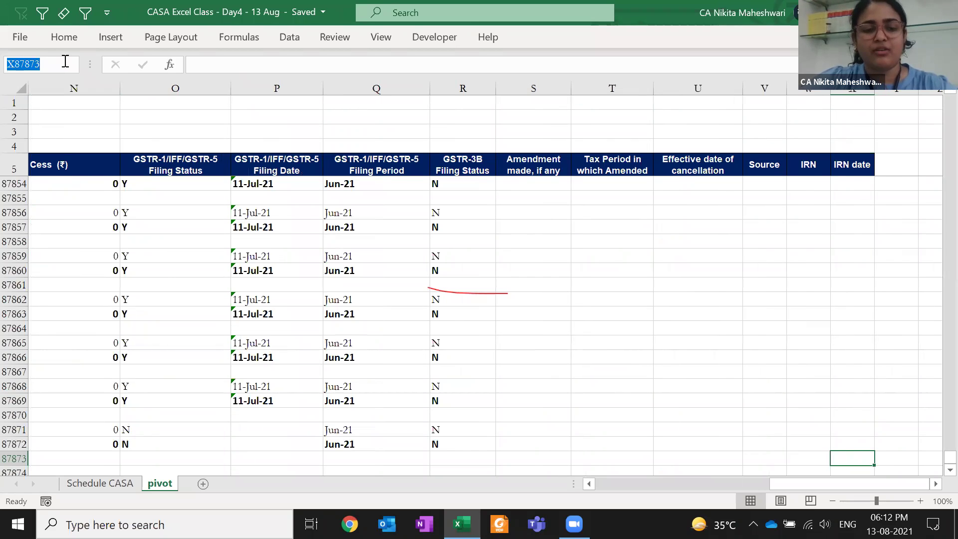
pyautogui.press('Escape')
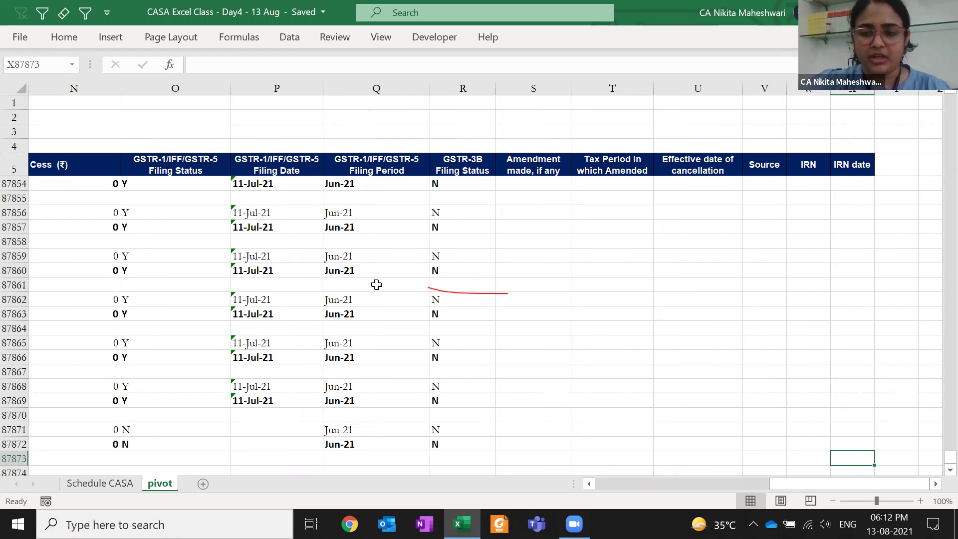
# Select the whole data block from column Y, row 87873, up to A1
pyautogui.press('Right')
pyautogui.press('Right')
pyautogui.press('Right')
pyautogui.press('Right')
pyautogui.press('Right')
pyautogui.press('Right')
pyautogui.press('Right')
pyautogui.press('Right')
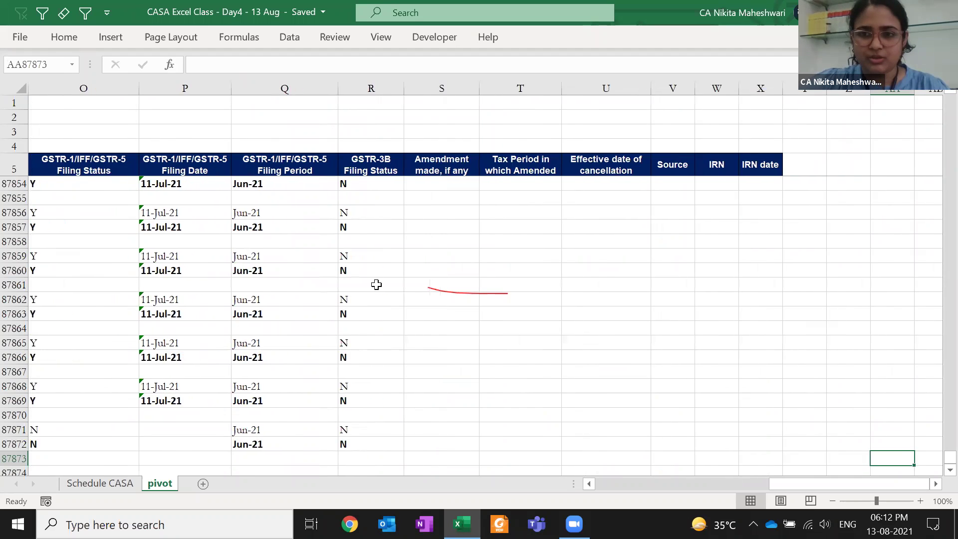
pyautogui.press('Left')
pyautogui.press('Left')
pyautogui.press('Left')
pyautogui.press('Left')
pyautogui.press('Left')
pyautogui.press('Left')
pyautogui.press('Left')
pyautogui.press('Left')
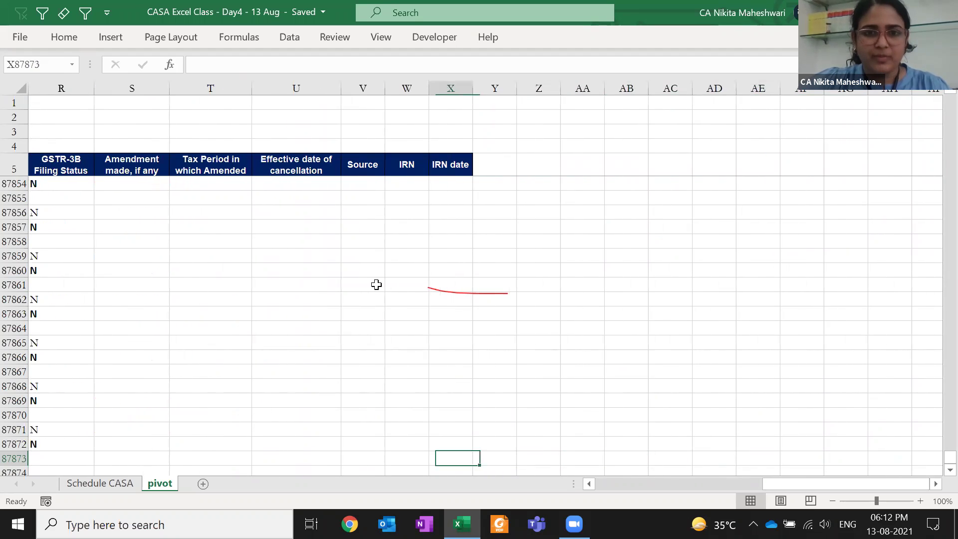
pyautogui.press('Right')
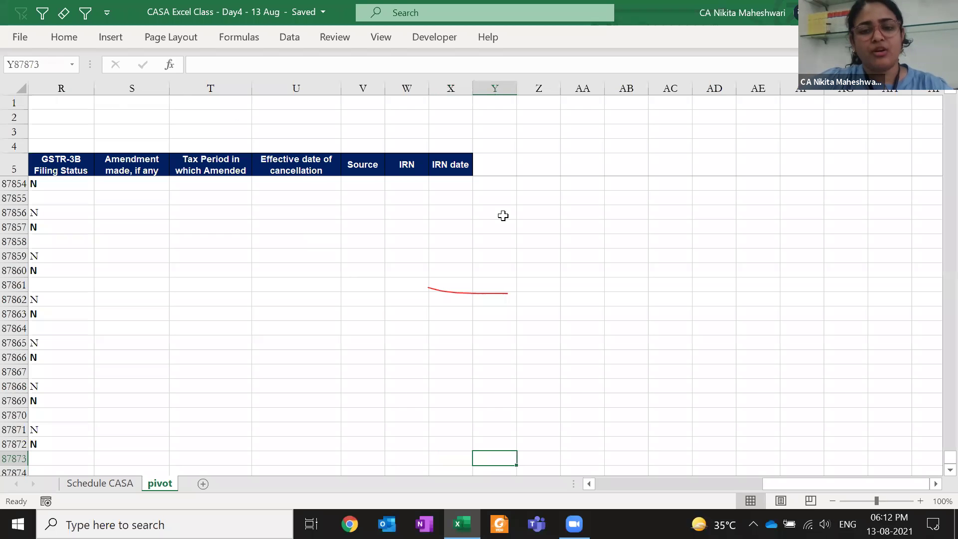
pyautogui.hotkey('ctrl', 'shift', 'Up')
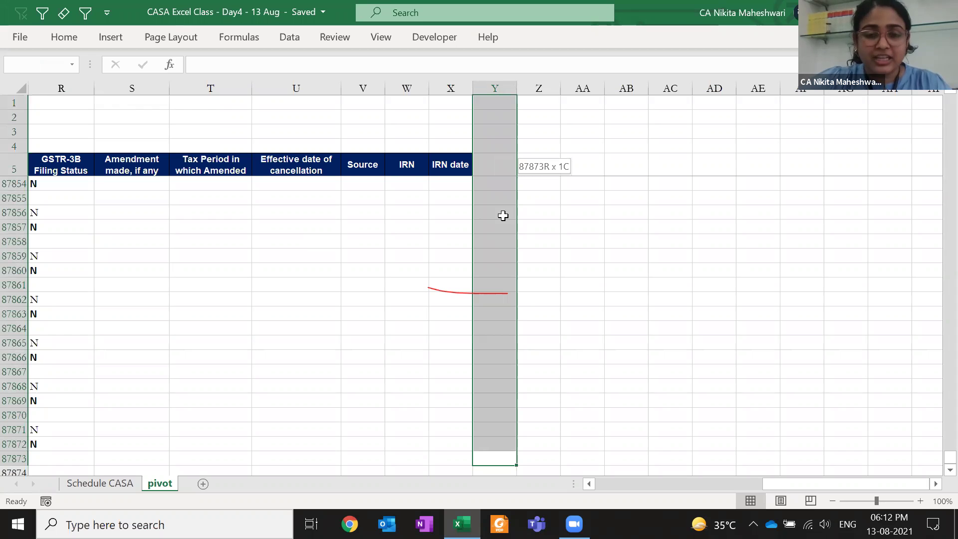
pyautogui.hotkey('shift', 'Down')
pyautogui.hotkey('shift', 'Down')
pyautogui.hotkey('shift', 'Down')
pyautogui.hotkey('shift', 'Down')
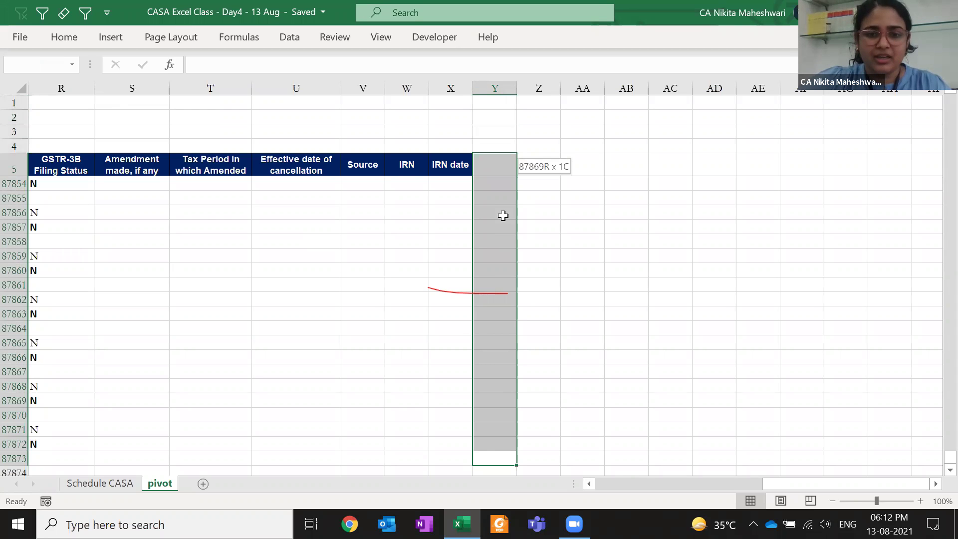
pyautogui.hotkey('ctrl', 'shift', 'Home')
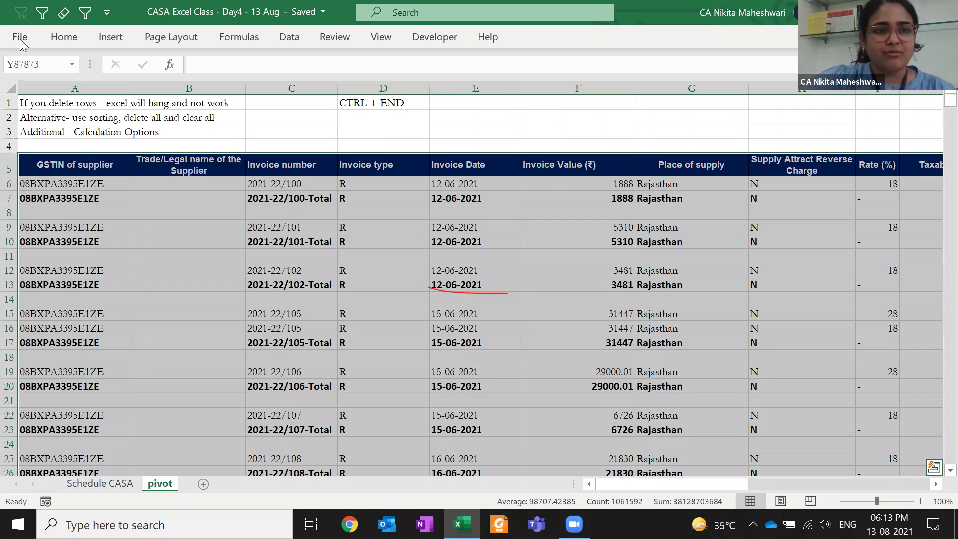
# Switch on filter dropdowns for the row 5 headers and select from the Invoice number header
pyautogui.click(42, 13)
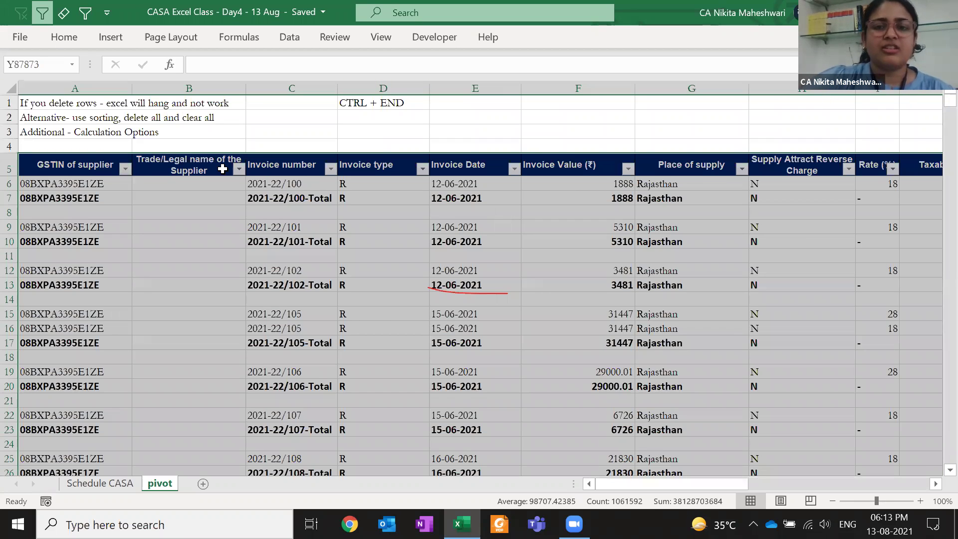
pyautogui.click(294, 168)
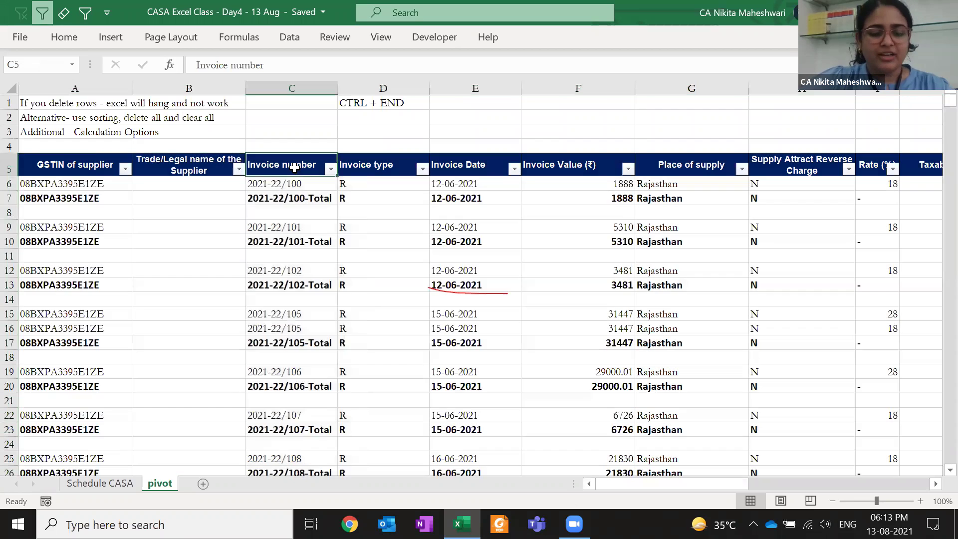
pyautogui.hotkey('ctrl', 'shift', 'End')
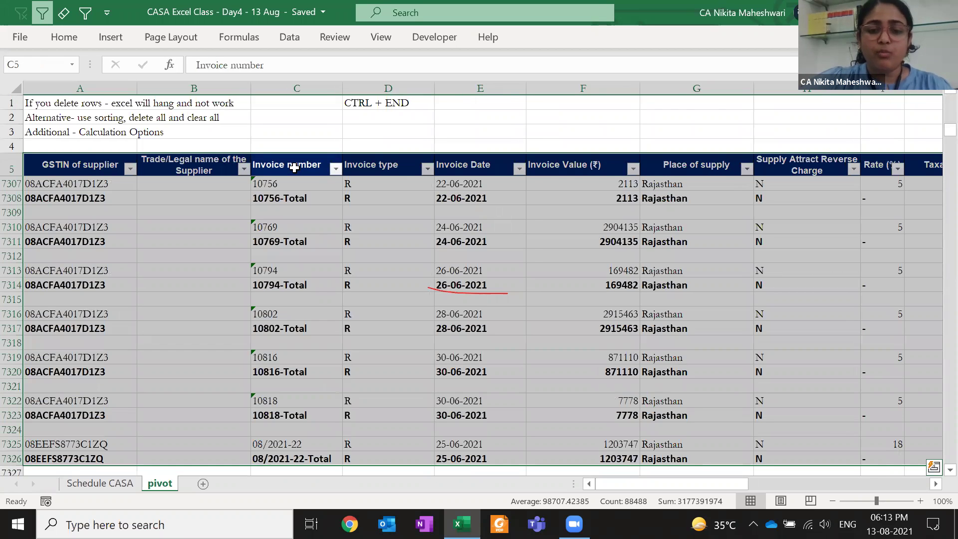
pyautogui.scroll(-9, 40, 434)
pyautogui.scroll(5, 39, 434)
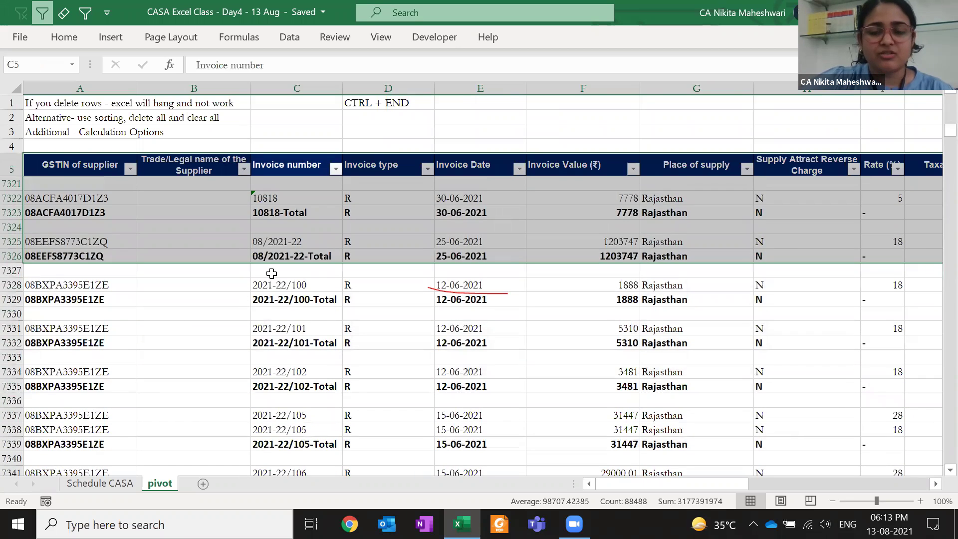
# Inspect the blank row near 7327 and the data blocks around it
pyautogui.click(272, 272)
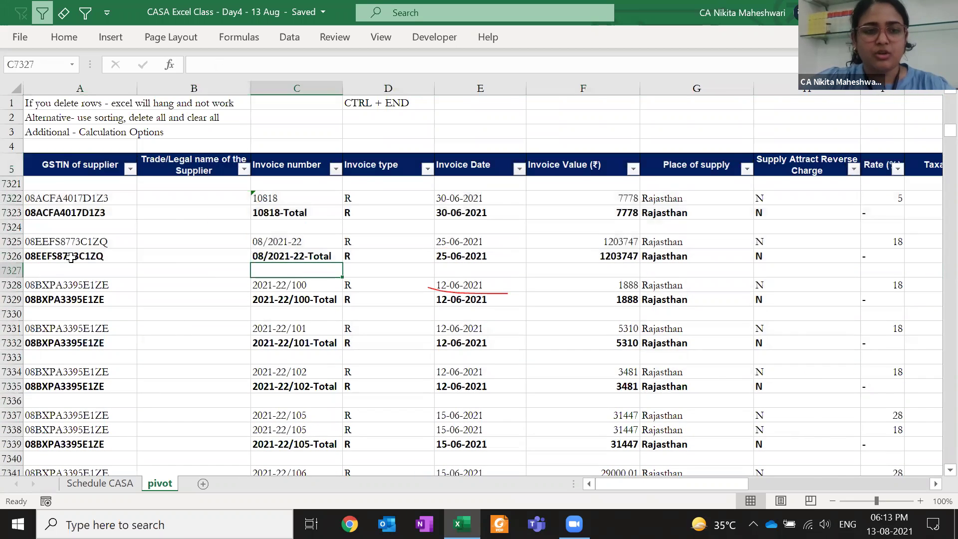
pyautogui.hotkey('ctrl', 'a')
pyautogui.hscroll(6, 71, 257)
pyautogui.press('Left')
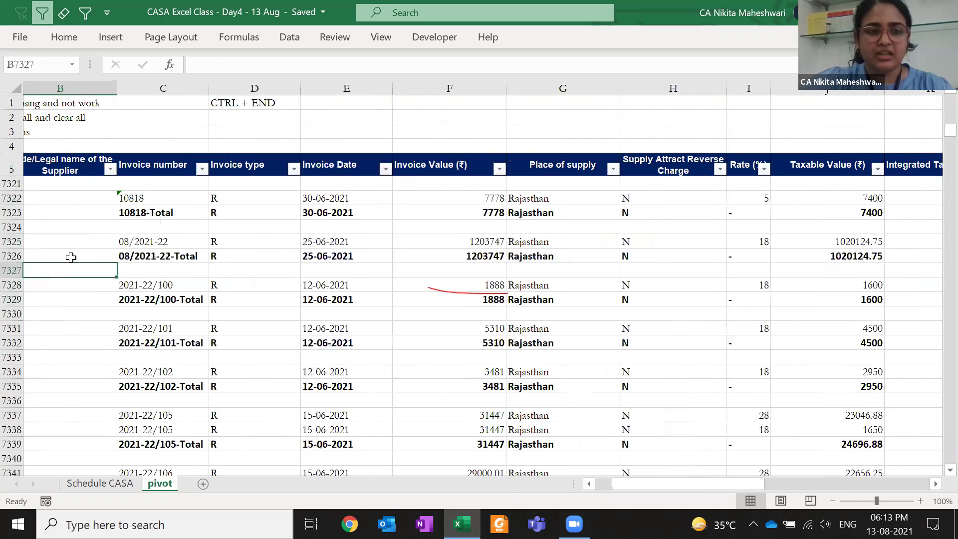
pyautogui.press('Down')
pyautogui.press('Down')
pyautogui.hotkey('ctrl', 'a')
pyautogui.press('Down')
pyautogui.press('Left')
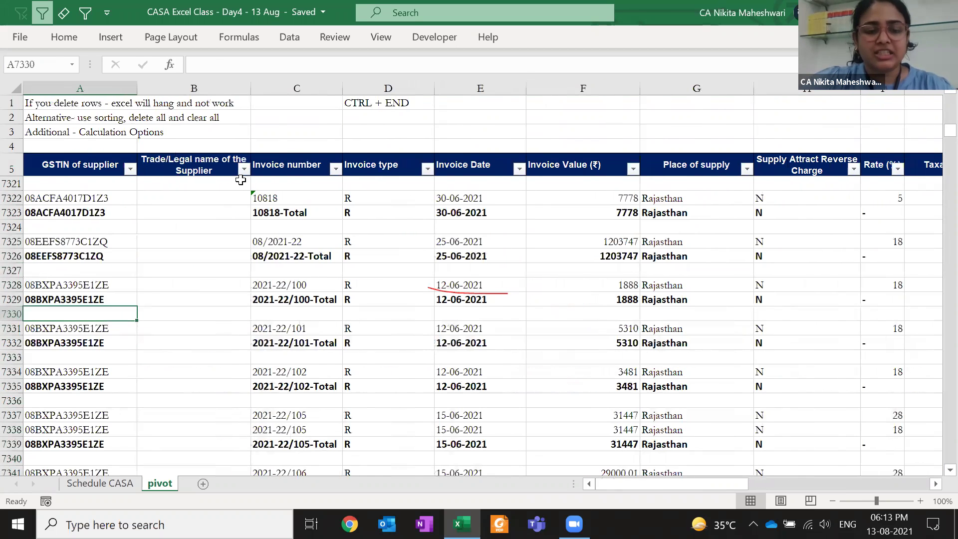
# Reselect the full data range A6 to Y87873 starting from the last used cell
pyautogui.hotkey('ctrl', 'End')
pyautogui.hotkey('ctrl', 'shift', 'Up')
pyautogui.hotkey('ctrl', 'shift', 'Up')
pyautogui.press('Right')
pyautogui.hotkey('ctrl', 'shift', 'Up')
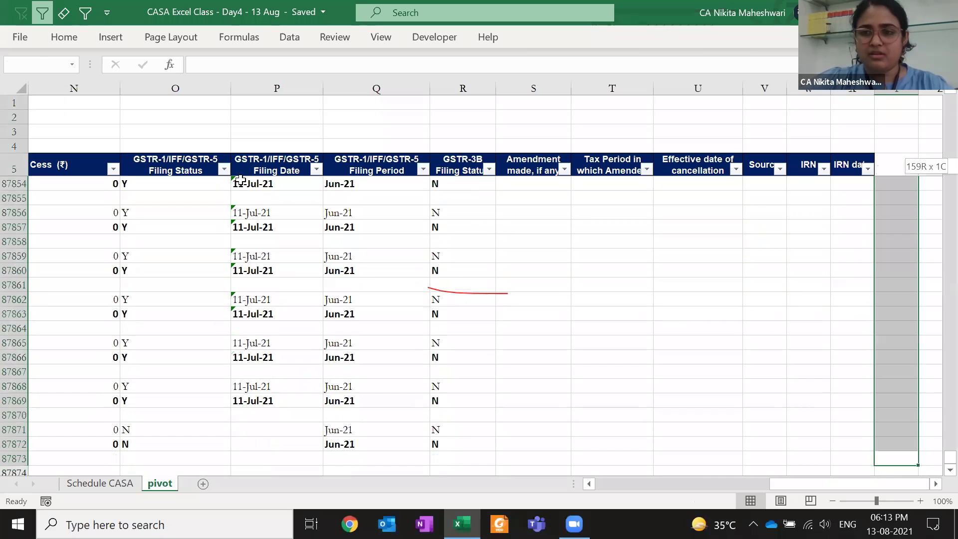
pyautogui.hotkey('ctrl', 'shift', 'Home')
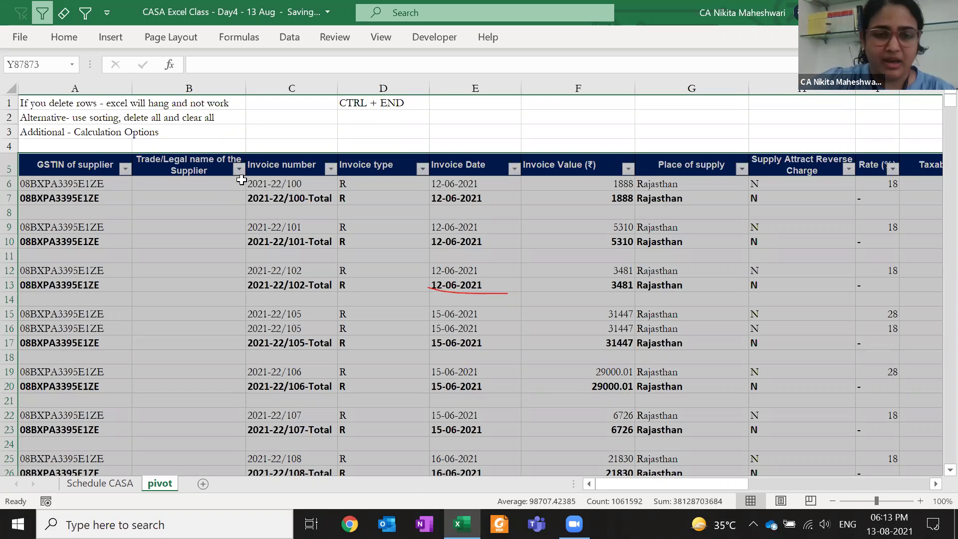
# Select the GSTIN of supplier column and preview its filter sort choices
pyautogui.click(276, 165)
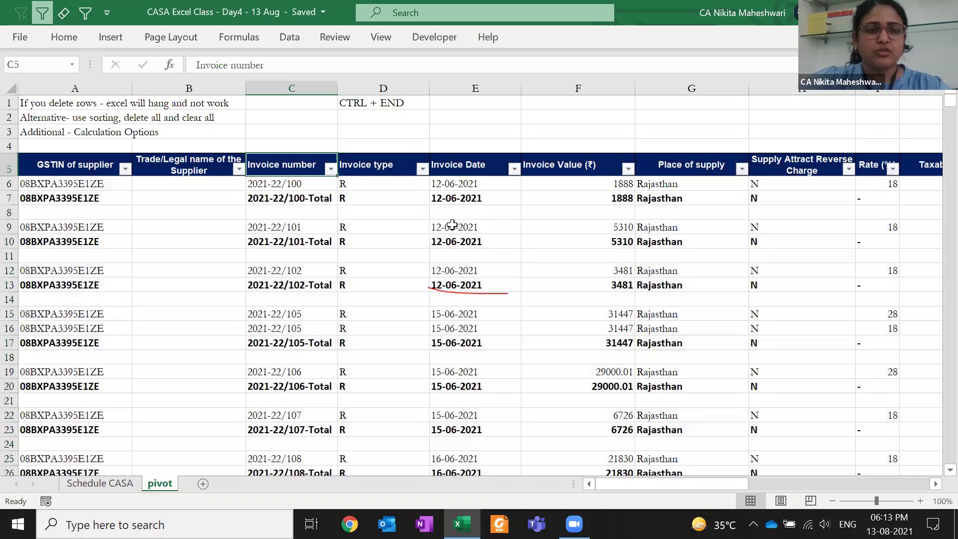
pyautogui.press('Left')
pyautogui.press('Left')
pyautogui.hotkey('ctrl', 'space')
pyautogui.press('Right')
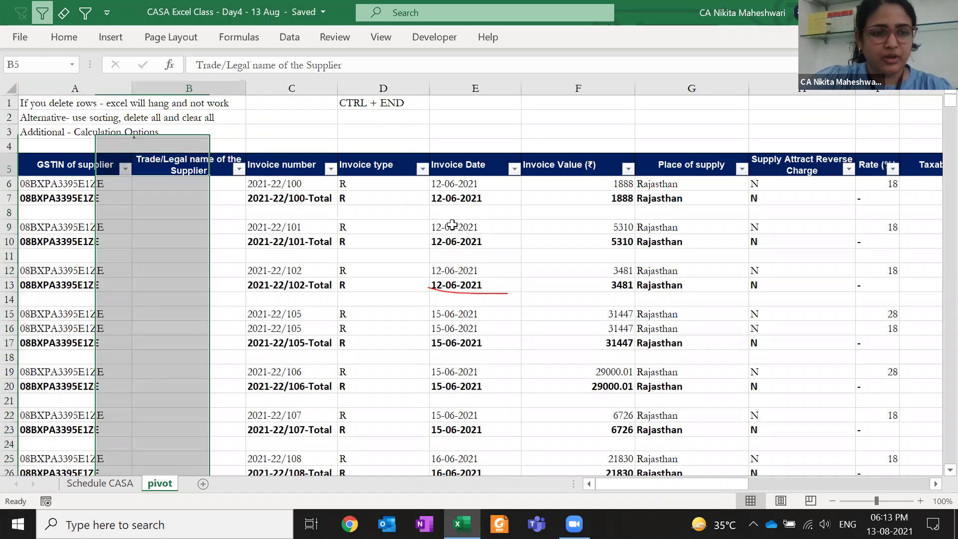
pyautogui.press('Left')
pyautogui.hotkey('alt', 'Down')
pyautogui.press('Down')
pyautogui.press('Up')
pyautogui.press('Up')
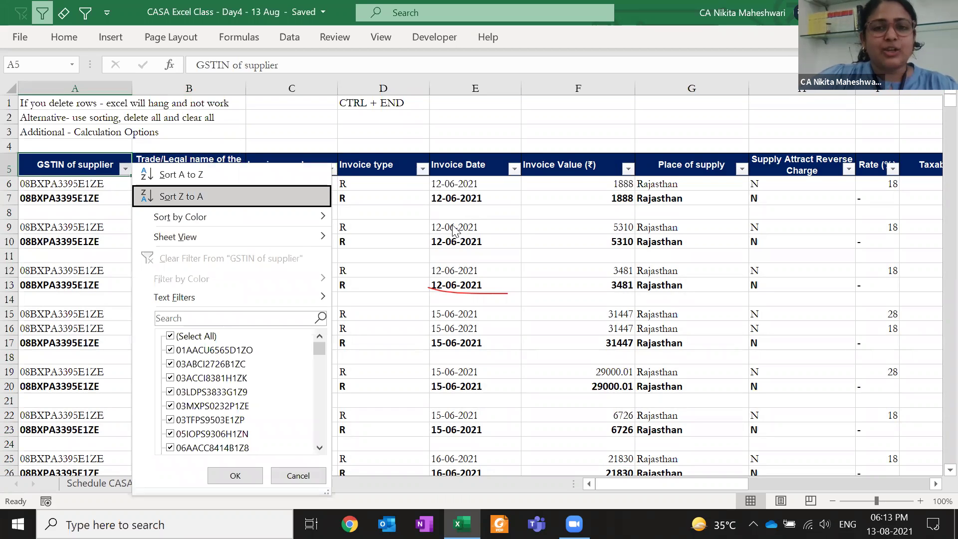
pyautogui.press('Escape')
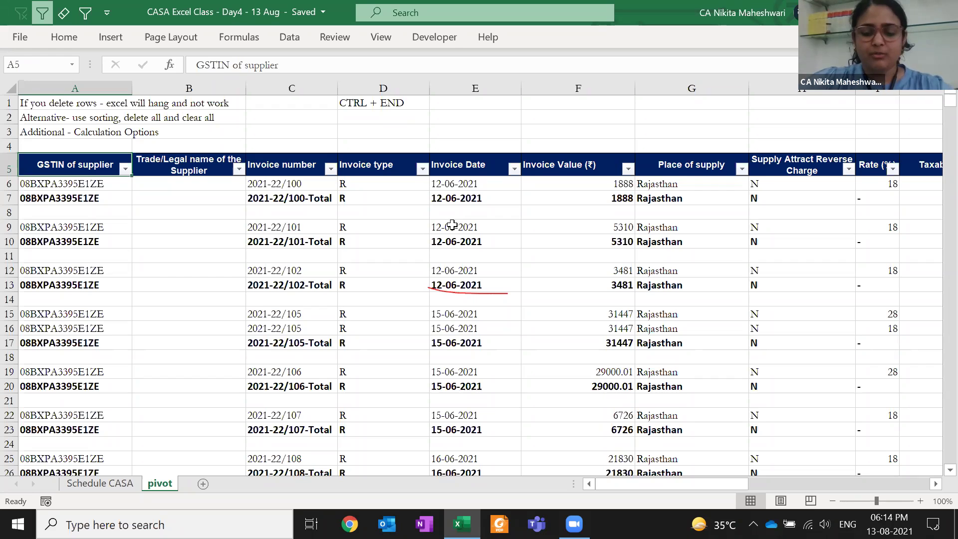
# Sort the rows by GSTIN of supplier, Z to A
pyautogui.hotkey('alt', 'Down')
pyautogui.press('Down')
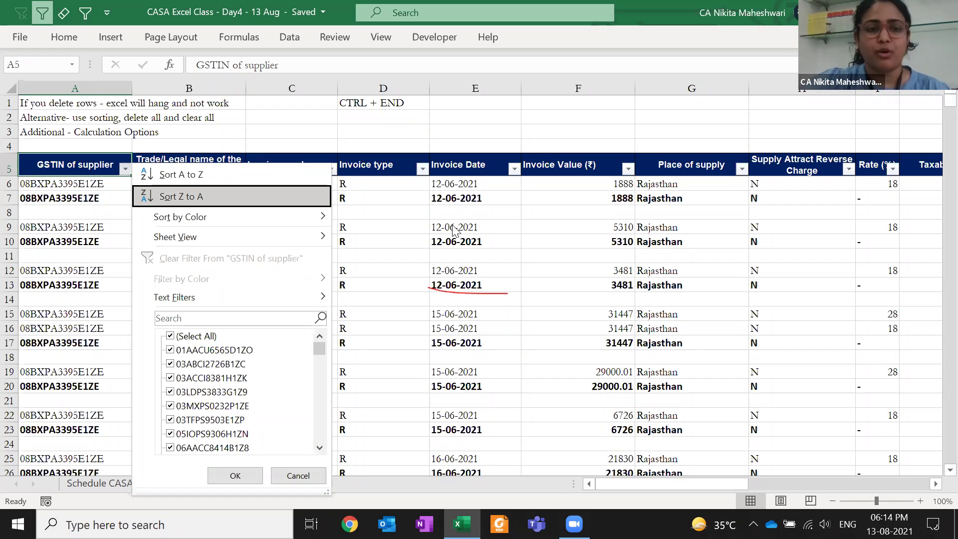
pyautogui.click(452, 225)
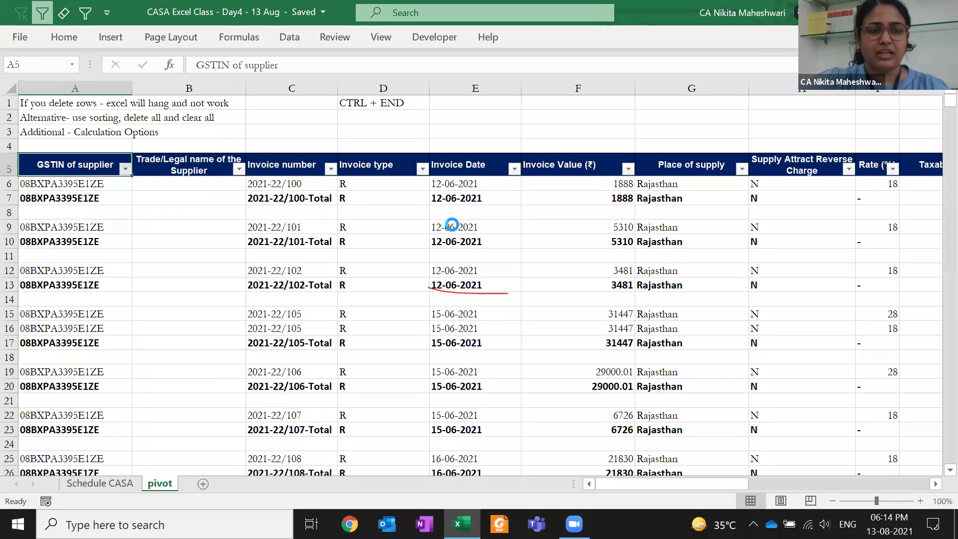
pyautogui.press('Down')
pyautogui.press('Down')
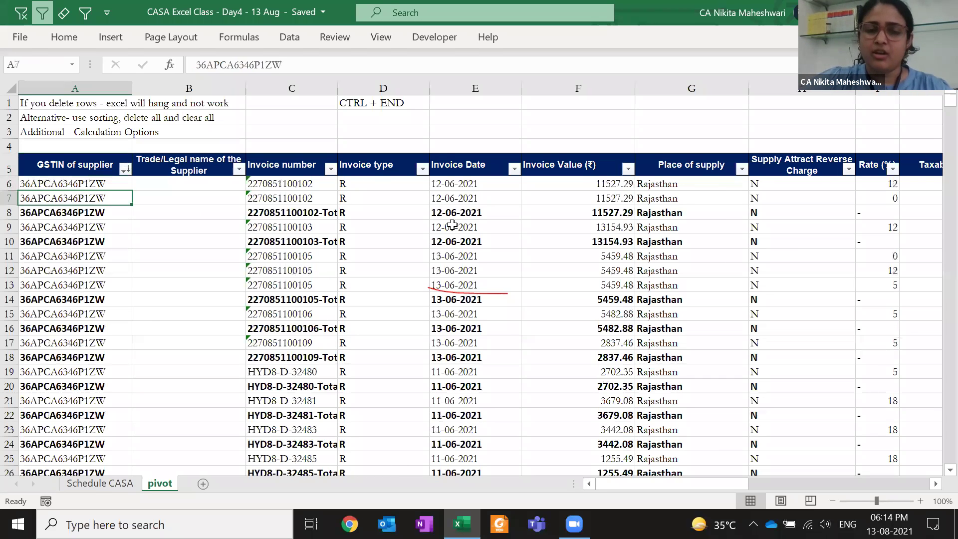
# Check the bottom and top of the sorted GSTIN data where blank rows collected
pyautogui.hotkey('ctrl', 'Down')
pyautogui.press('pageup')
pyautogui.press('pageup')
pyautogui.press('pageup')
pyautogui.press('pageup')
pyautogui.press('pageup')
pyautogui.press('pageup')
pyautogui.press('pageup')
pyautogui.press('pageup')
pyautogui.press('pageup')
pyautogui.press('pageup')
pyautogui.press('pageup')
pyautogui.press('pageup')
pyautogui.press('pageup')
pyautogui.press('pageup')
pyautogui.press('pageup')
pyautogui.press('pageup')
pyautogui.press('pageup')
pyautogui.press('pageup')
pyautogui.press('pageup')
pyautogui.hotkey('ctrl', 'Down')
pyautogui.press('pageup')
pyautogui.press('pageup')
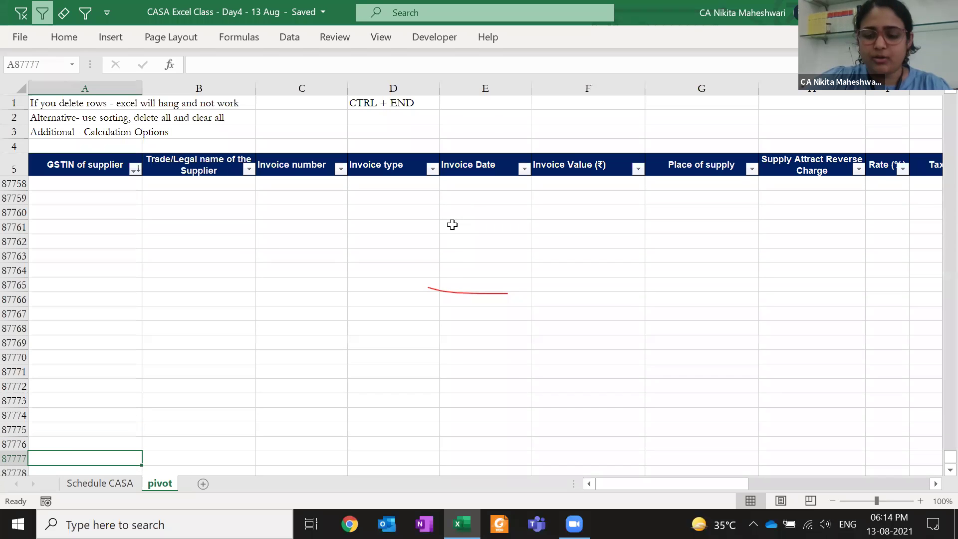
pyautogui.hotkey('ctrl', 'Up')
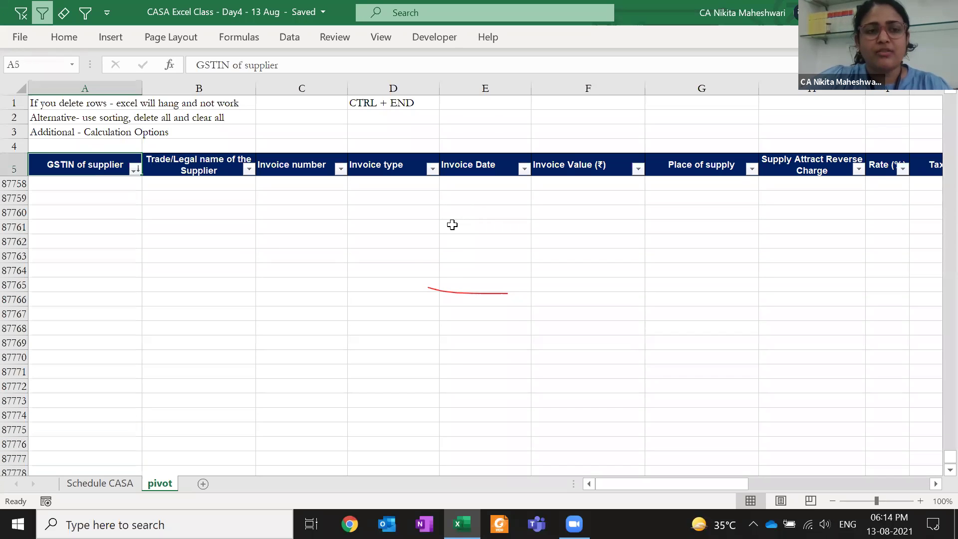
pyautogui.press('Down')
pyautogui.press('Up')
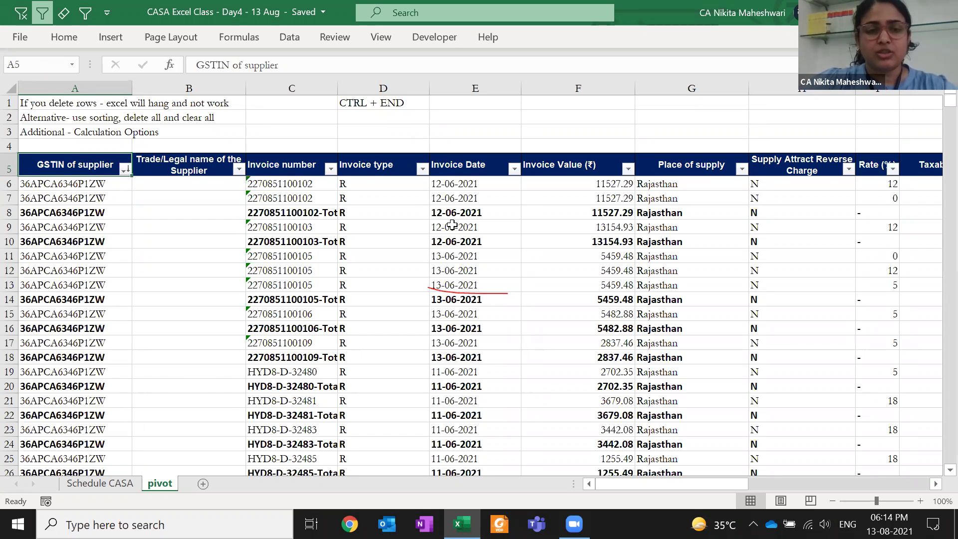
# Filter GSTIN of supplier to show only (Blanks)
pyautogui.hotkey('alt', 'Down')
pyautogui.press('Down')
pyautogui.press('Down')
pyautogui.press('Down')
pyautogui.press('Down')
pyautogui.press('Down')
pyautogui.press('Down')
pyautogui.press('Down')
pyautogui.press('space')
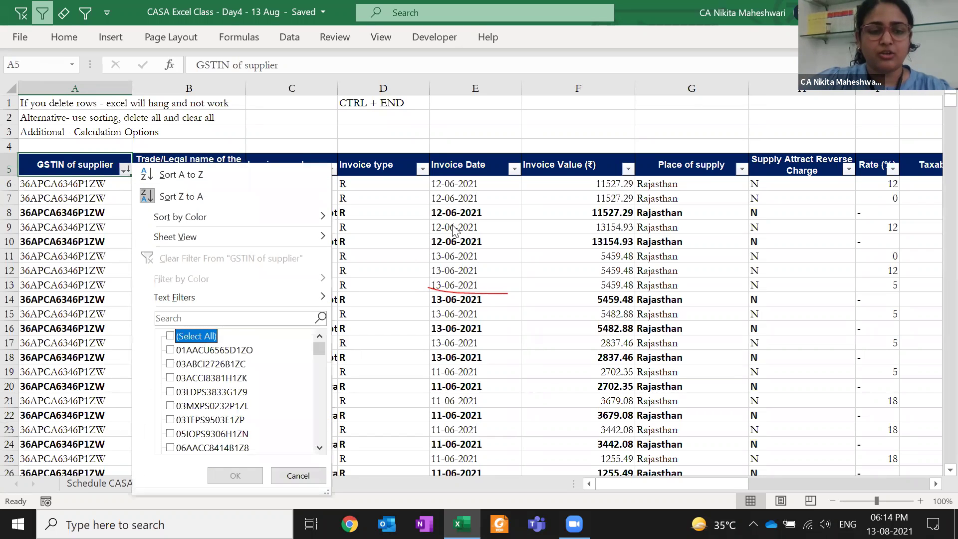
pyautogui.press('End')
pyautogui.press('space')
pyautogui.press('Return')
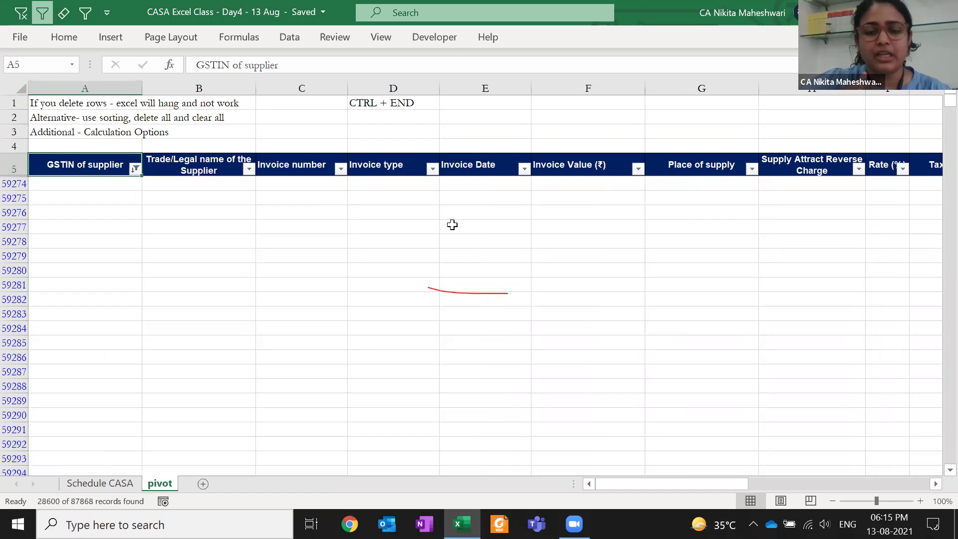
# Select the blank GSTIN cells, then clear the filter to restore the full table
pyautogui.press('Down')
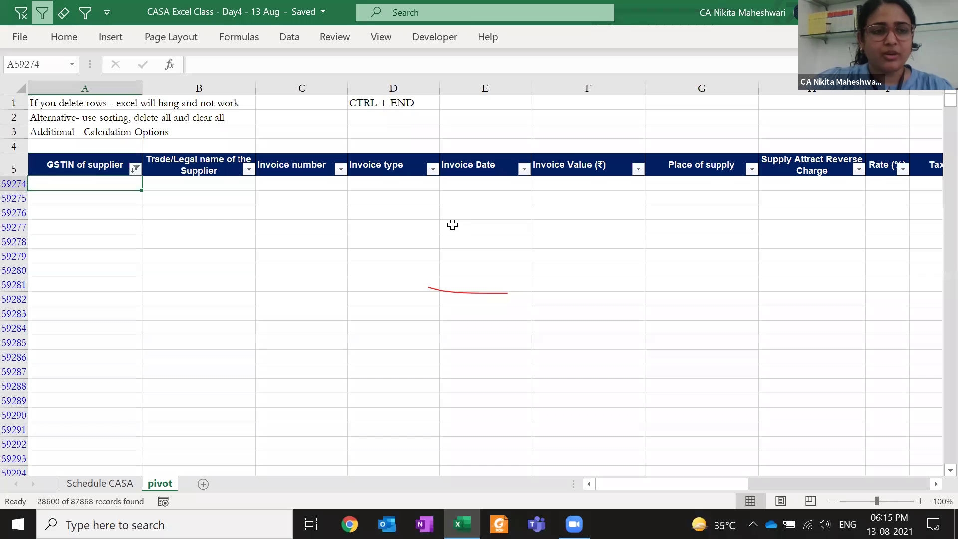
pyautogui.hotkey('ctrl', 'Down')
pyautogui.press('Up')
pyautogui.press('Up')
pyautogui.press('Up')
pyautogui.press('Up')
pyautogui.press('Up')
pyautogui.press('Up')
pyautogui.press('Up')
pyautogui.press('Up')
pyautogui.press('Up')
pyautogui.press('Up')
pyautogui.press('Up')
pyautogui.press('Up')
pyautogui.press('Up')
pyautogui.press('Up')
pyautogui.press('Up')
pyautogui.press('Down')
pyautogui.press('Down')
pyautogui.press('Down')
pyautogui.press('Down')
pyautogui.press('Down')
pyautogui.press('Down')
pyautogui.press('Down')
pyautogui.press('Down')
pyautogui.press('Up')
pyautogui.hotkey('shift', 'Up')
pyautogui.hotkey('shift', 'Up')
pyautogui.hotkey('shift', 'Up')
pyautogui.hotkey('shift', 'Up')
pyautogui.hotkey('shift', 'Up')
pyautogui.hotkey('shift', 'Up')
pyautogui.hotkey('shift', 'Up')
pyautogui.hotkey('shift', 'Up')
pyautogui.hotkey('shift', 'Up')
pyautogui.hotkey('shift', 'Up')
pyautogui.hotkey('shift', 'Up')
pyautogui.hotkey('shift', 'Up')
pyautogui.hotkey('shift', 'Up')
pyautogui.hotkey('shift', 'Up')
pyautogui.hotkey('shift', 'Up')
pyautogui.hotkey('shift', 'Up')
pyautogui.hotkey('ctrl', 'shift', 'Up')
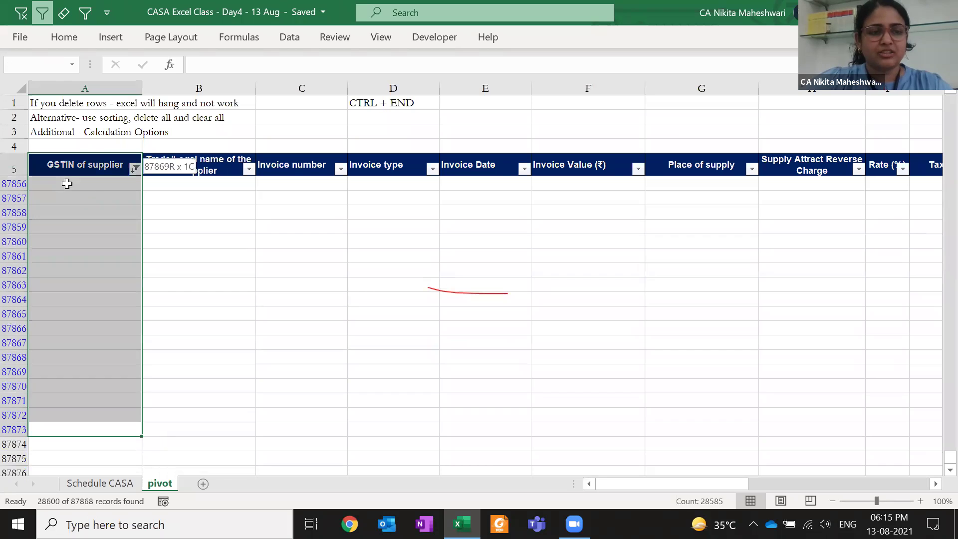
pyautogui.hotkey('shift', 'Down')
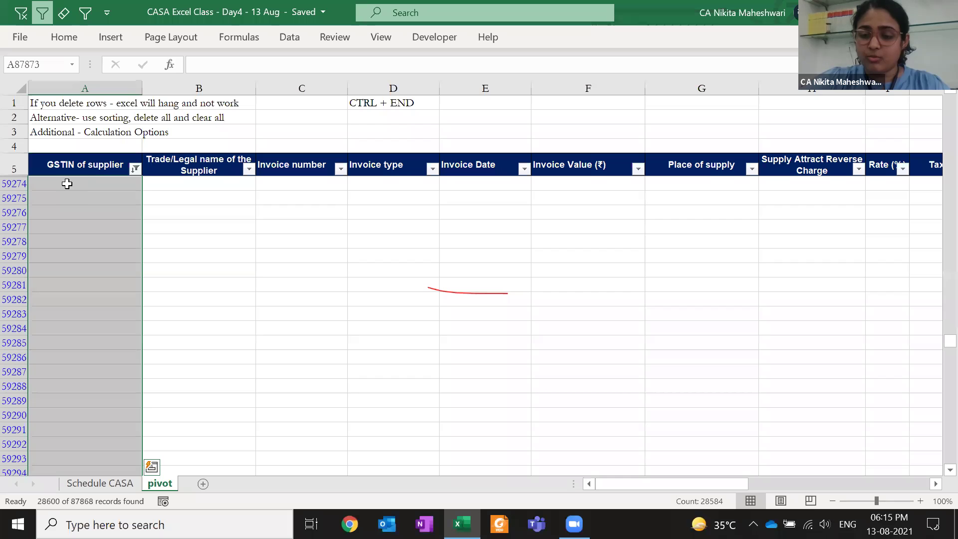
pyautogui.hotkey('ctrl', 'Up')
pyautogui.press('Up')
pyautogui.hotkey('ctrl', 'Up')
pyautogui.hotkey('ctrl', 'Up')
pyautogui.press('Down')
pyautogui.press('Down')
pyautogui.press('Down')
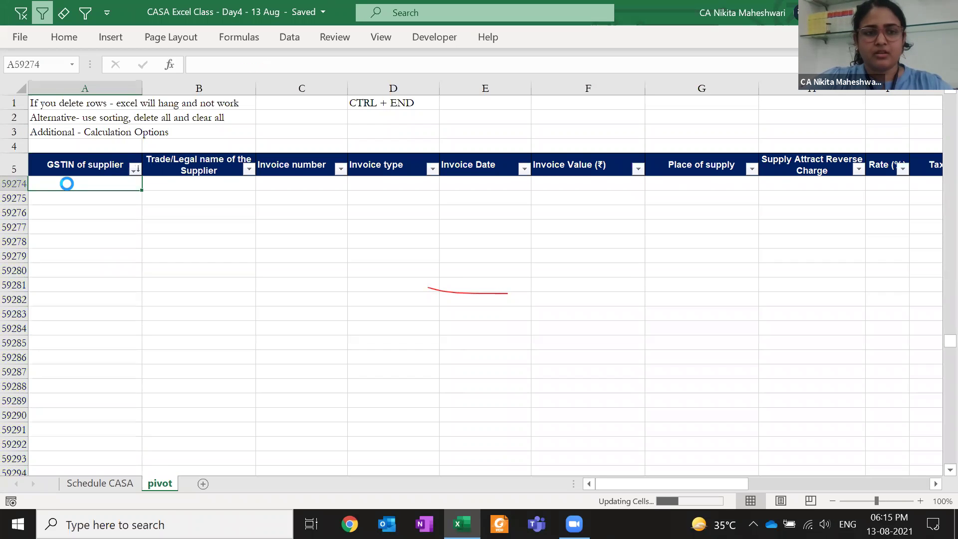
pyautogui.hotkey('alt', 'a', 'c')
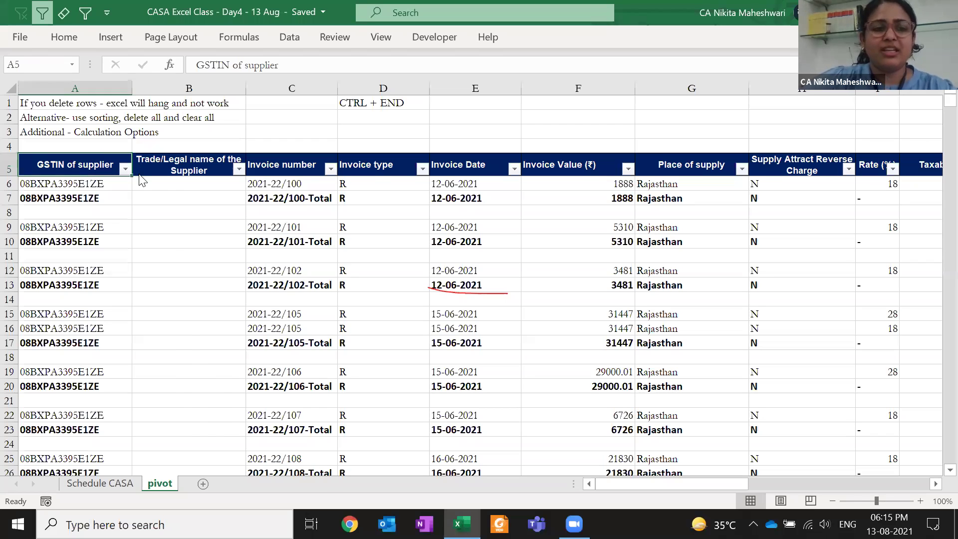
# Sort the rows by GSTIN of supplier, A to Z
pyautogui.hotkey('alt', 'Down')
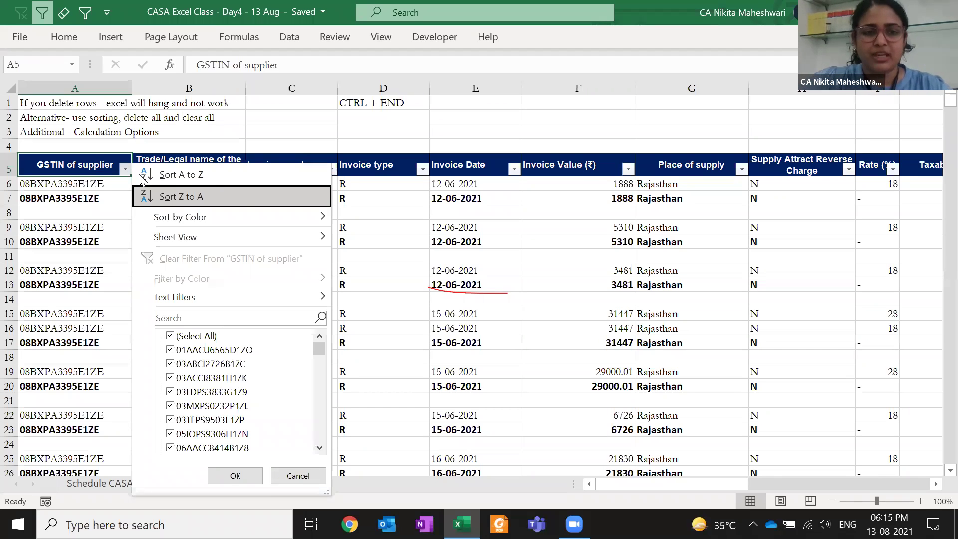
pyautogui.click(140, 174)
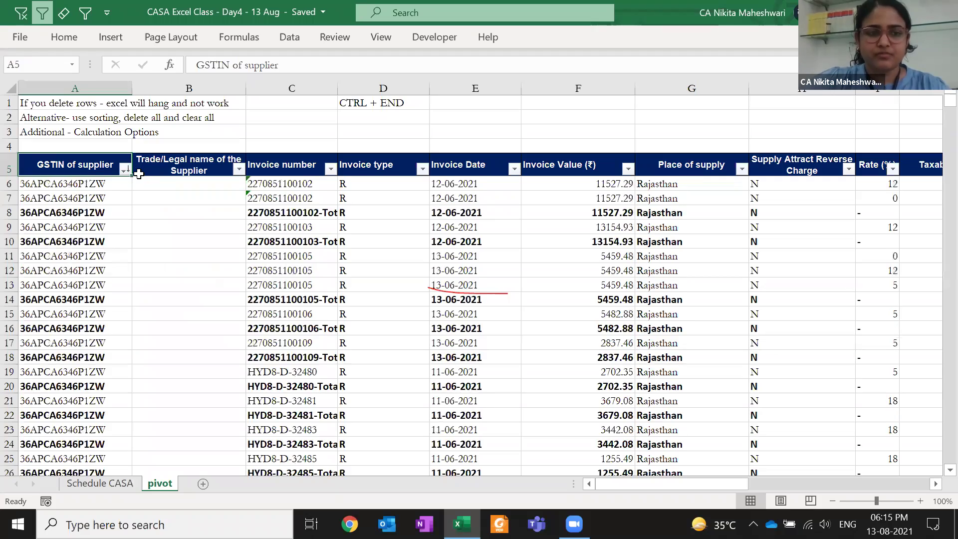
pyautogui.press('Down')
pyautogui.press('pagedown')
pyautogui.press('pagedown')
pyautogui.press('pagedown')
pyautogui.press('pagedown')
pyautogui.press('pagedown')
pyautogui.press('pagedown')
pyautogui.press('pagedown')
pyautogui.press('pagedown')
pyautogui.press('pagedown')
pyautogui.press('pagedown')
pyautogui.press('pagedown')
pyautogui.press('pagedown')
pyautogui.press('pagedown')
pyautogui.press('pagedown')
pyautogui.press('pagedown')
pyautogui.press('pagedown')
pyautogui.press('pagedown')
pyautogui.press('pagedown')
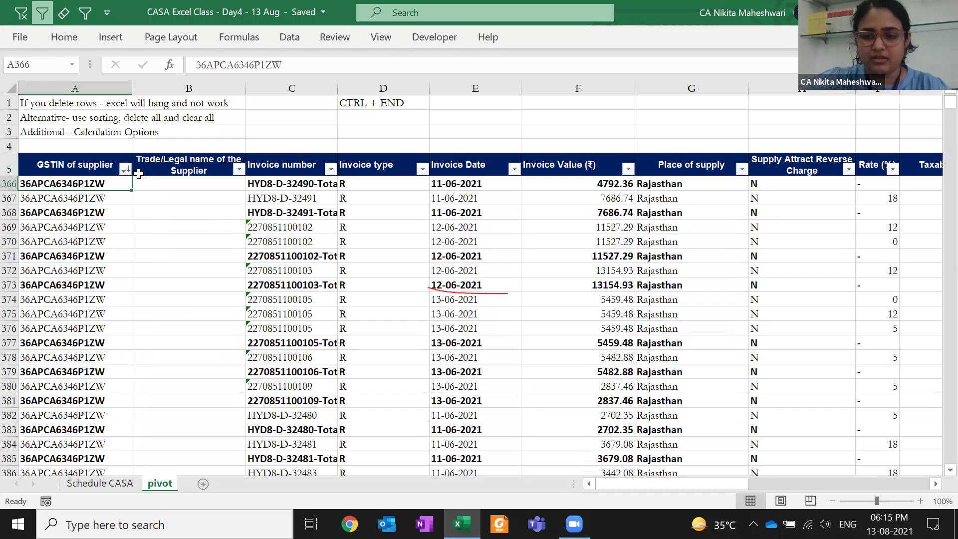
pyautogui.hotkey('ctrl', 'Up')
# Filter GSTIN of supplier to (Blanks) only, showing 28600 of 87868 records
pyautogui.hotkey('alt', 'Down')
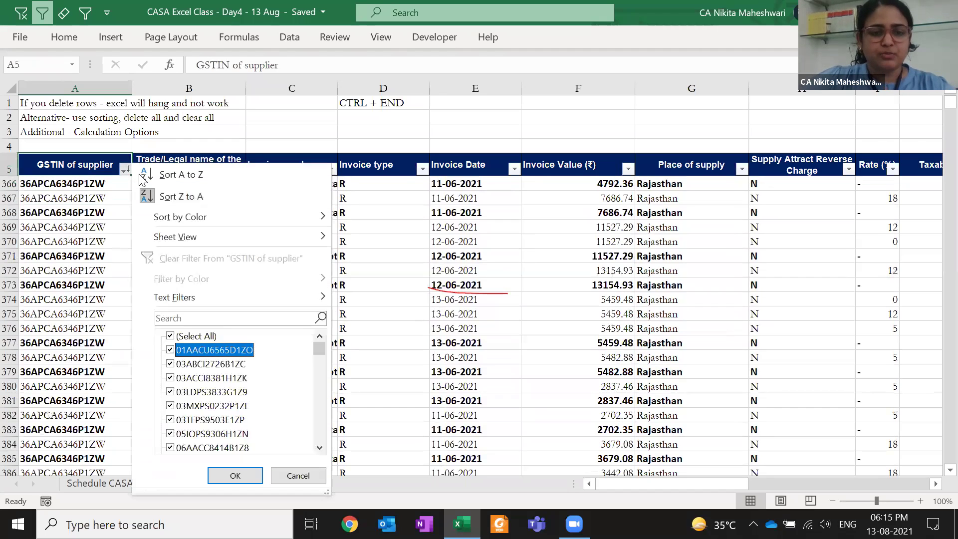
pyautogui.press('End')
pyautogui.press('space')
pyautogui.press('Return')
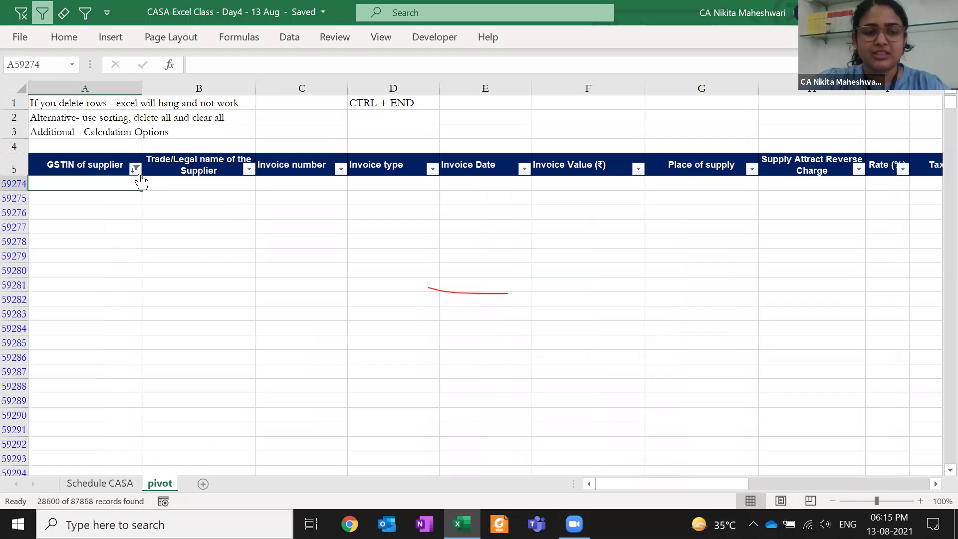
# Select the filtered blank rows across columns A to X
pyautogui.hotkey('ctrl', 'shift', 'Down')
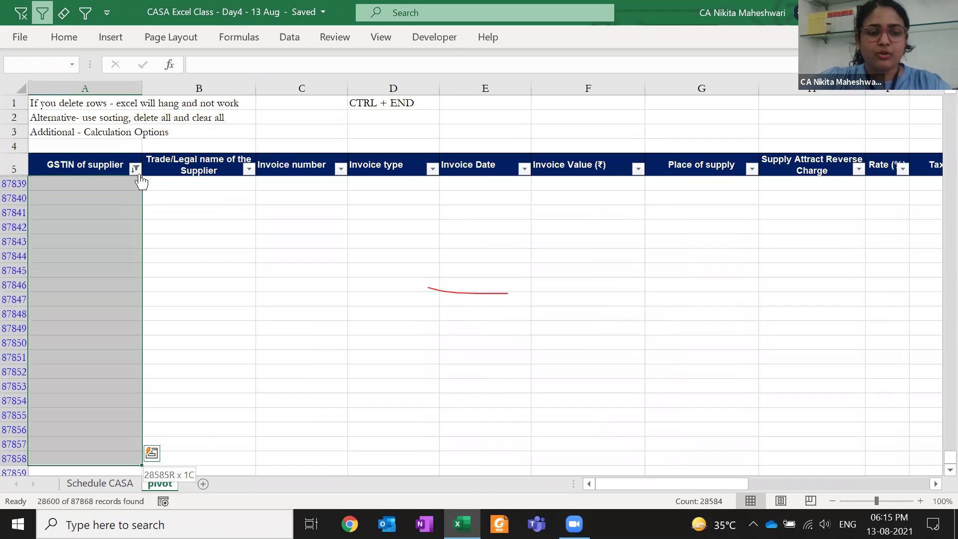
pyautogui.hotkey('shift', 'Down')
pyautogui.hotkey('shift', 'Down')
pyautogui.hotkey('shift', 'Down')
pyautogui.hotkey('shift', 'Down')
pyautogui.hotkey('shift', 'Down')
pyautogui.hotkey('shift', 'Down')
pyautogui.hotkey('shift', 'Down')
pyautogui.hotkey('shift', 'Down')
pyautogui.hotkey('shift', 'Down')
pyautogui.hotkey('shift', 'Down')
pyautogui.hotkey('shift', 'Down')
pyautogui.hotkey('shift', 'Down')
pyautogui.hotkey('shift', 'Down')
pyautogui.hotkey('shift', 'Down')
pyautogui.hotkey('shift', 'Down')
pyautogui.hotkey('shift', 'Down')
pyautogui.hotkey('shift', 'Down')
pyautogui.hotkey('shift', 'Down')
pyautogui.hotkey('shift', 'Down')
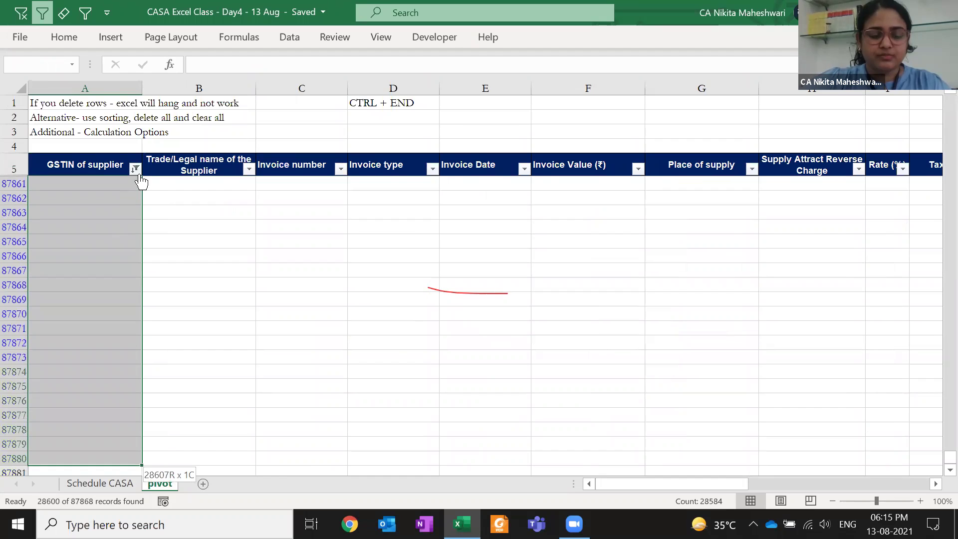
pyautogui.hotkey('shift', 'Right')
pyautogui.hotkey('shift', 'Right')
pyautogui.hotkey('shift', 'Right')
pyautogui.hotkey('shift', 'Right')
pyautogui.hotkey('shift', 'Right')
pyautogui.hotkey('shift', 'Right')
pyautogui.hotkey('shift', 'Right')
pyautogui.hotkey('shift', 'Right')
pyautogui.hotkey('shift', 'Right')
pyautogui.hotkey('shift', 'Right')
pyautogui.hotkey('shift', 'Right')
pyautogui.hotkey('shift', 'Right')
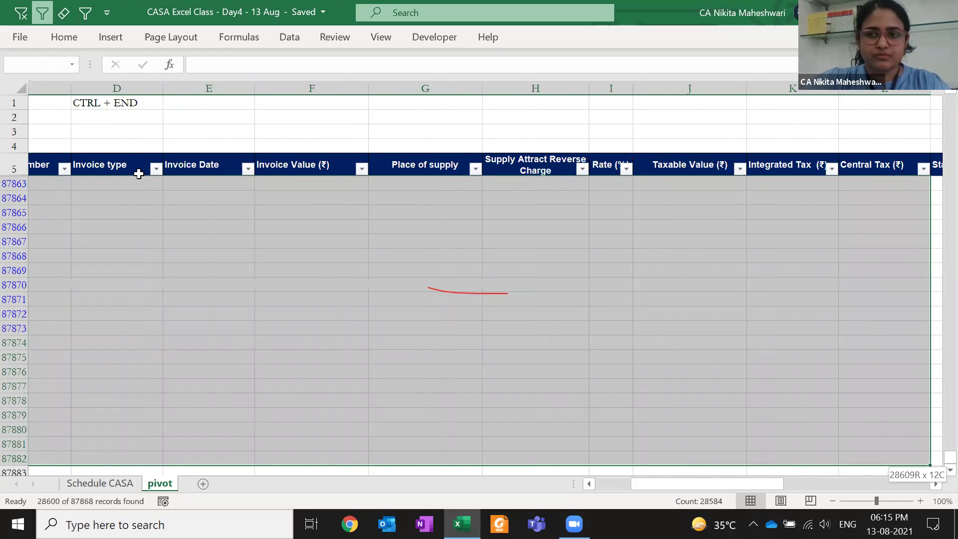
pyautogui.hotkey('shift', 'Right')
pyautogui.hotkey('shift', 'Right')
pyautogui.hotkey('shift', 'Right')
pyautogui.hotkey('shift', 'Right')
pyautogui.hotkey('shift', 'Right')
pyautogui.hotkey('shift', 'Right')
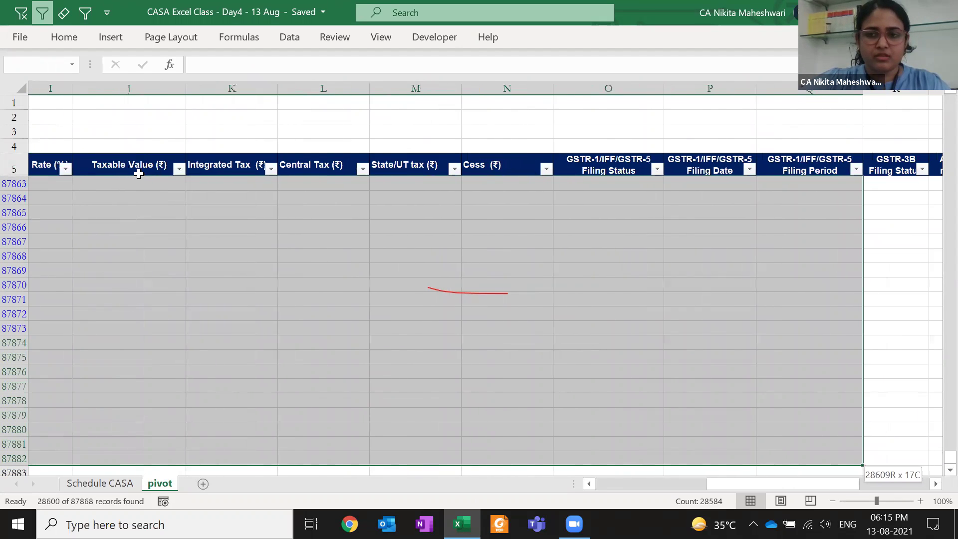
pyautogui.hotkey('shift', 'Right')
pyautogui.hotkey('shift', 'Right')
pyautogui.hotkey('shift', 'Right')
pyautogui.hotkey('shift', 'Right')
pyautogui.hotkey('shift', 'Right')
pyautogui.hotkey('shift', 'Right')
pyautogui.hotkey('shift', 'Right')
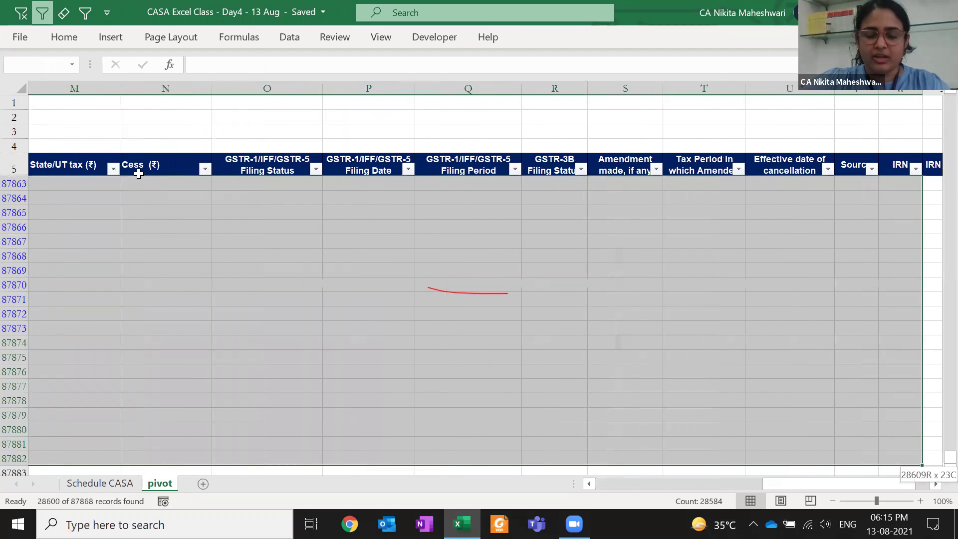
pyautogui.hotkey('shift', 'Left')
pyautogui.hotkey('shift', 'Left')
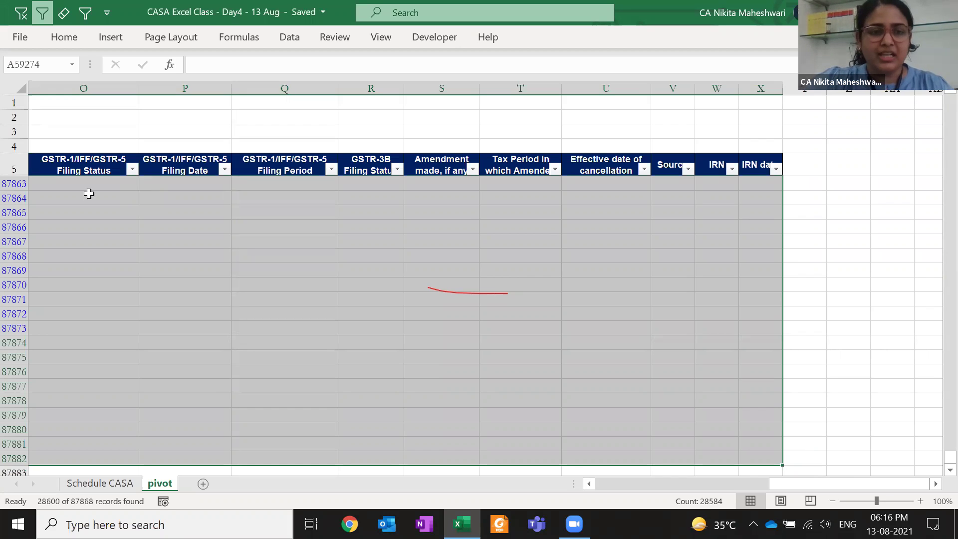
pyautogui.click(65, 37)
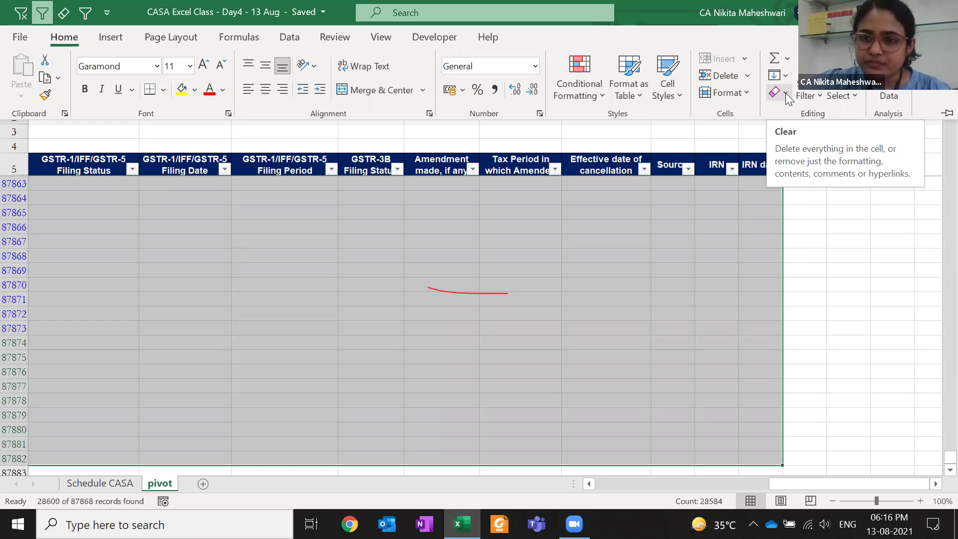
# Apply Clear All from the Home Editing group to the selected blank rows in A:X
pyautogui.click(785, 93)
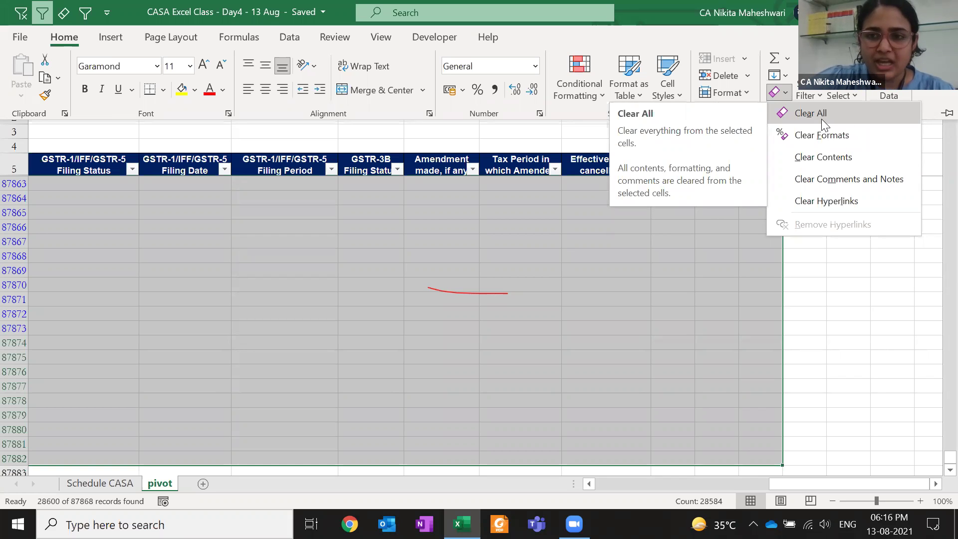
pyautogui.click(830, 115)
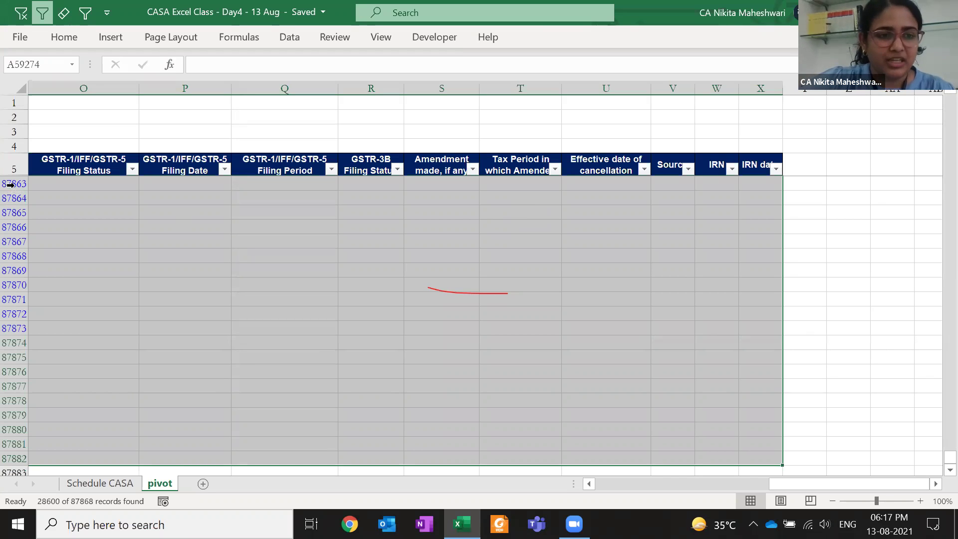
pyautogui.rightClick(14, 184)
pyautogui.press('Escape')
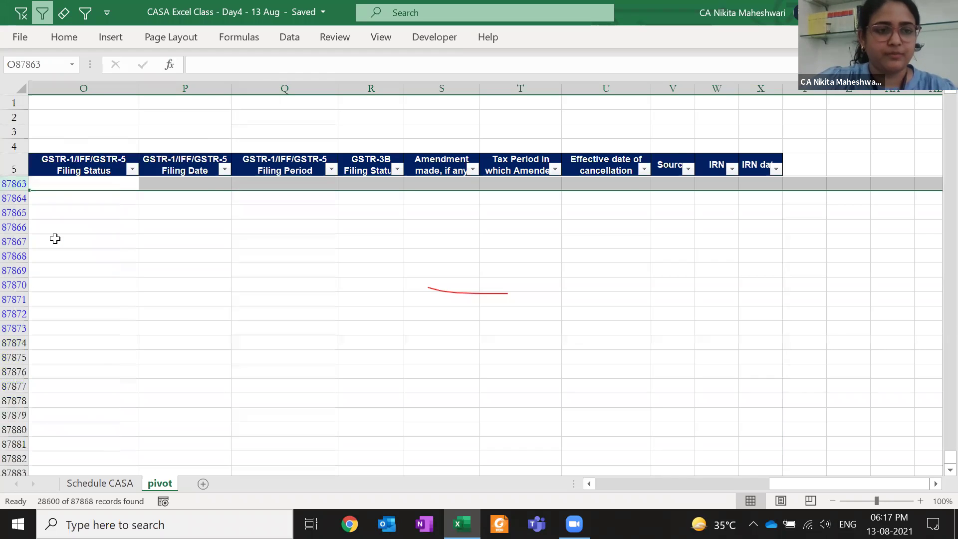
pyautogui.press('Left')
pyautogui.press('Up')
pyautogui.hotkey('ctrl', 'Left')
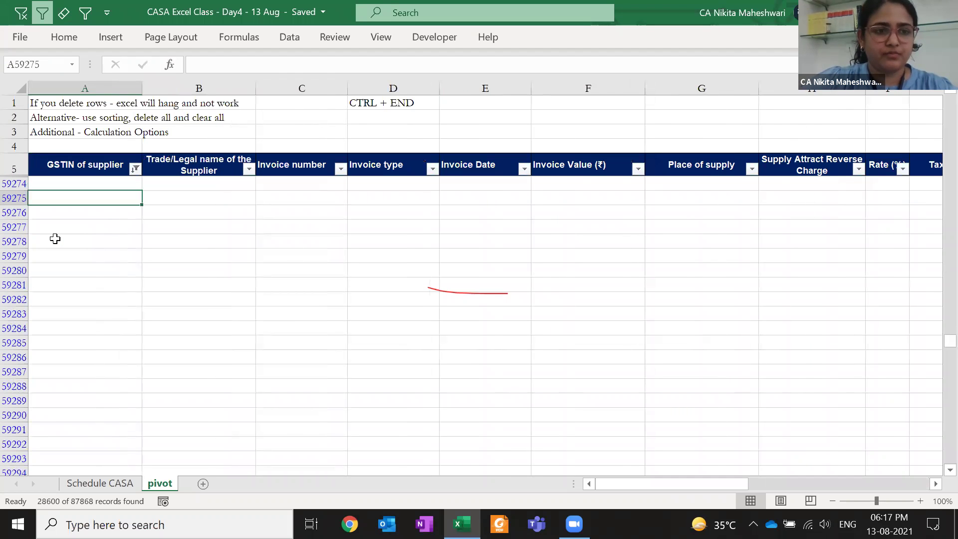
pyautogui.hotkey('ctrl', 'Down')
pyautogui.hotkey('ctrl', 'Up')
pyautogui.press('Down')
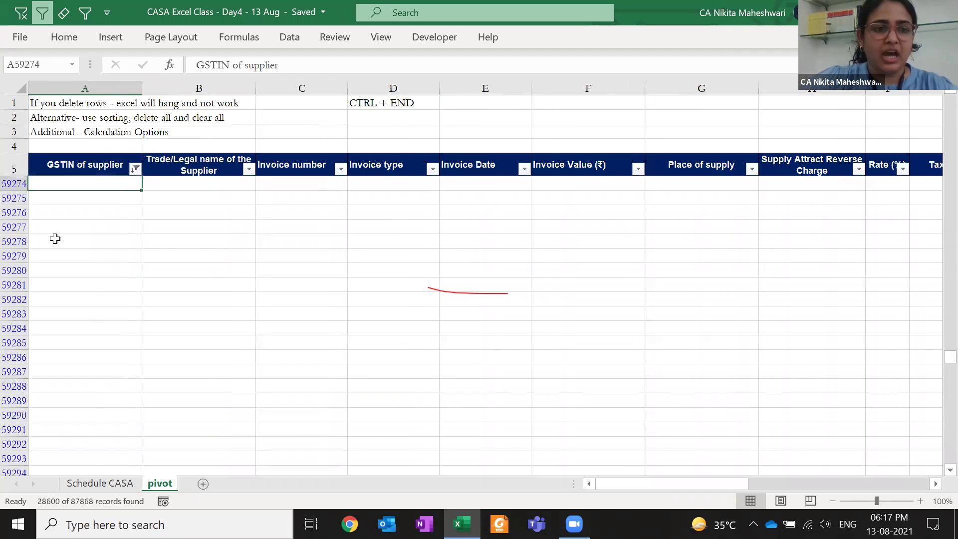
pyautogui.hotkey('ctrl', 'Down')
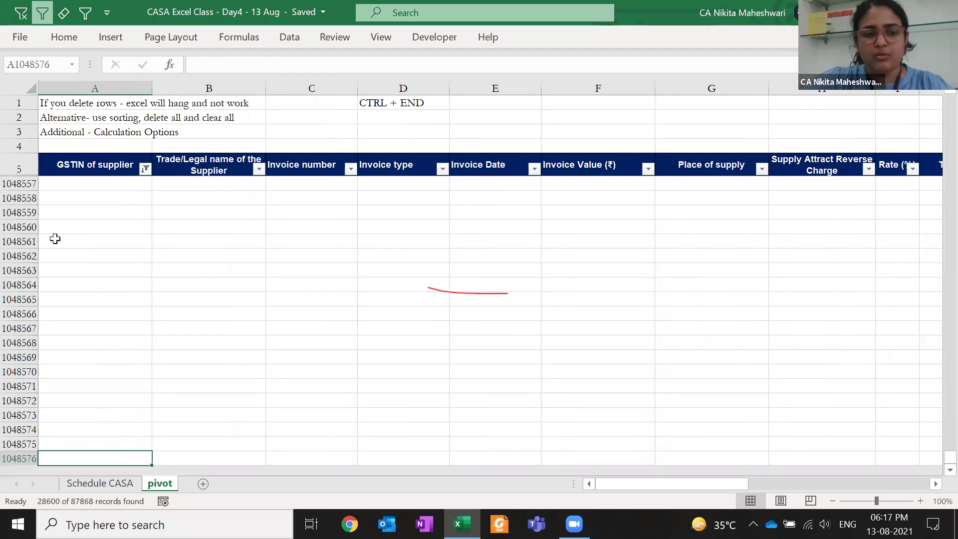
pyautogui.hotkey('ctrl', 'Up')
pyautogui.hotkey('ctrl', 'Down')
pyautogui.hotkey('ctrl', 'Up')
pyautogui.hotkey('ctrl', 'Down')
pyautogui.hotkey('ctrl', 'Up')
pyautogui.press('Down')
pyautogui.press('Down')
pyautogui.press('Down')
pyautogui.press('Down')
pyautogui.press('Down')
pyautogui.press('Down')
pyautogui.press('Down')
pyautogui.press('Down')
pyautogui.press('Down')
pyautogui.press('Down')
pyautogui.press('Down')
pyautogui.press('Down')
pyautogui.press('Down')
pyautogui.press('Down')
pyautogui.press('Down')
pyautogui.press('Down')
pyautogui.press('Down')
pyautogui.press('Down')
pyautogui.press('Down')
pyautogui.press('Down')
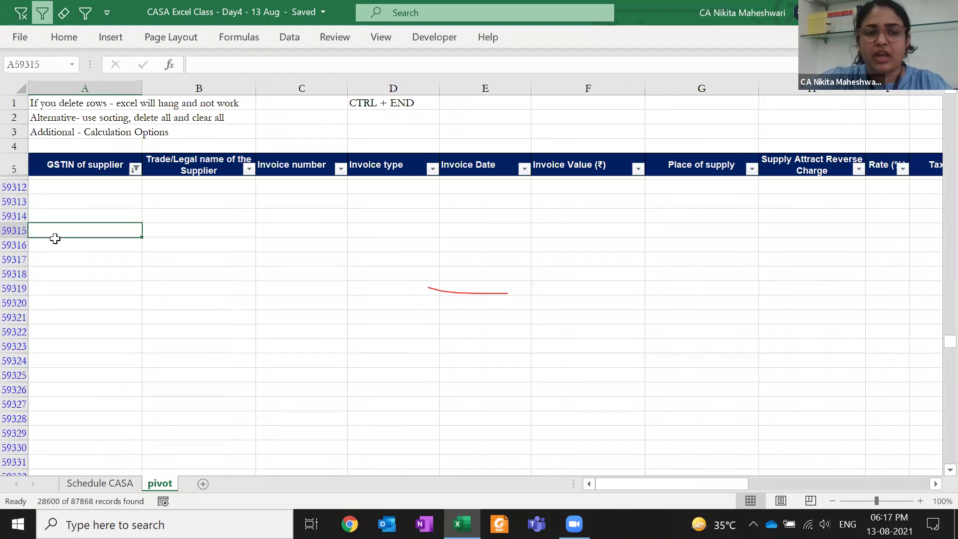
pyautogui.press('Down')
pyautogui.press('Down')
pyautogui.press('Down')
pyautogui.press('Down')
pyautogui.press('Down')
pyautogui.press('Down')
pyautogui.press('Down')
pyautogui.press('Down')
pyautogui.press('Down')
pyautogui.press('Down')
pyautogui.press('Down')
pyautogui.press('Down')
pyautogui.press('Down')
pyautogui.press('Down')
pyautogui.press('Down')
pyautogui.press('Down')
pyautogui.press('Down')
pyautogui.press('Down')
pyautogui.press('Down')
pyautogui.press('Down')
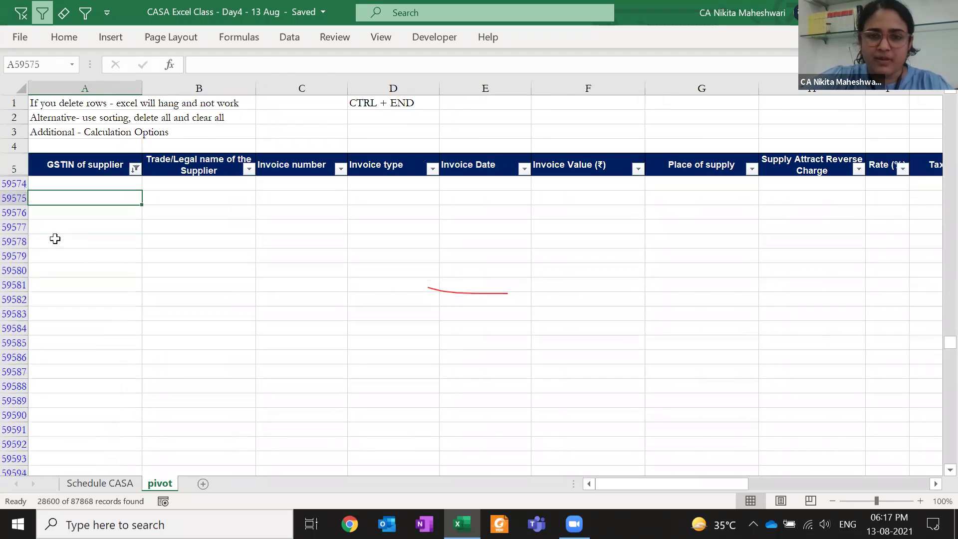
pyautogui.scroll(-1, 55, 239)
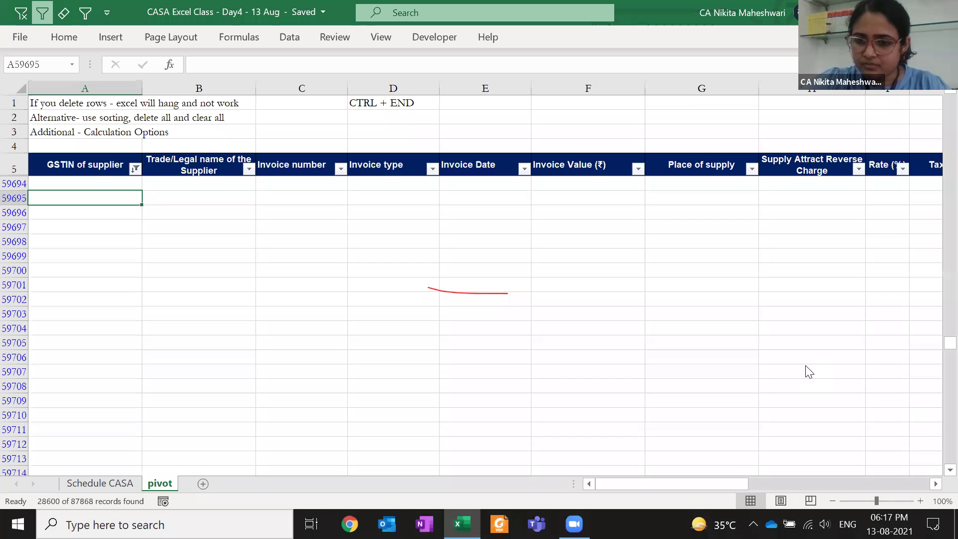
pyautogui.click(807, 353)
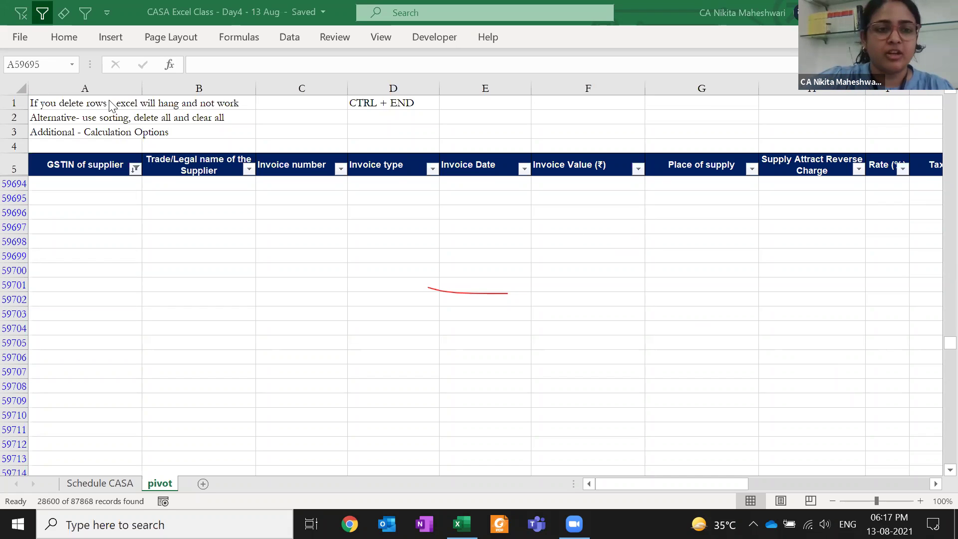
pyautogui.click(65, 211)
pyautogui.click(65, 38)
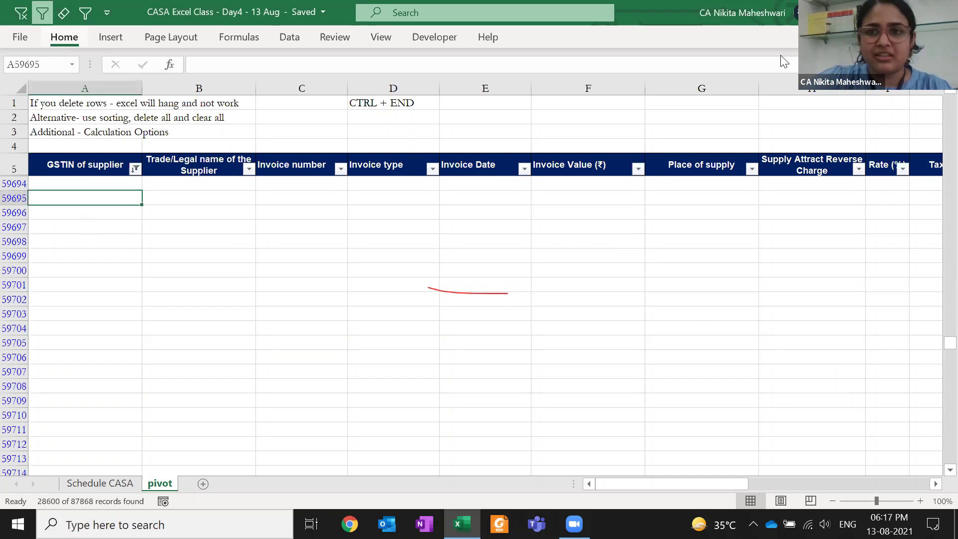
pyautogui.click(785, 93)
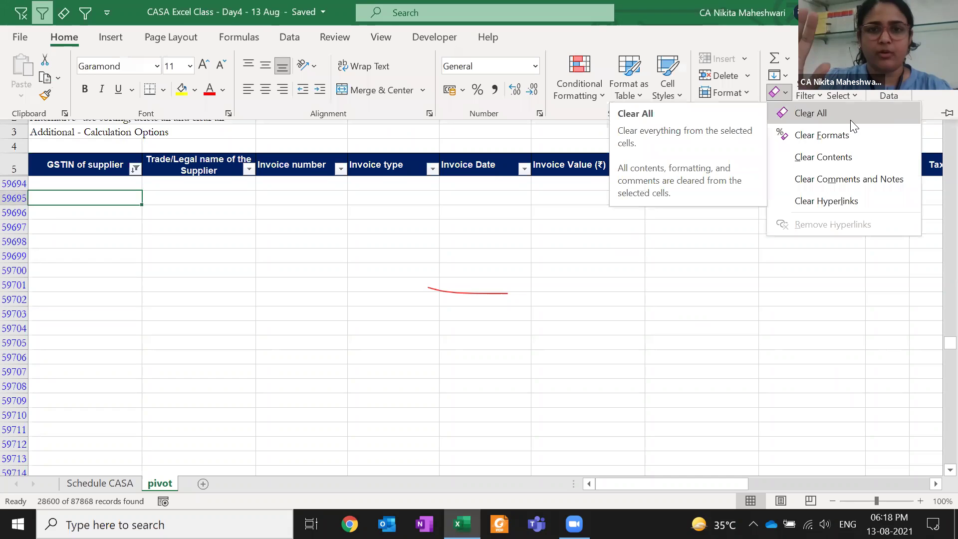
pyautogui.click(851, 121)
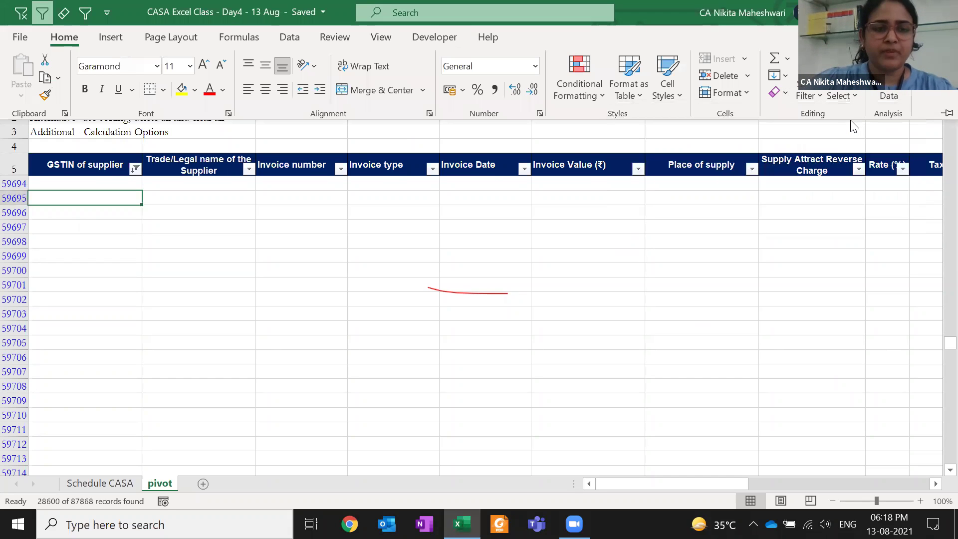
pyautogui.hotkey('ctrl', 'F1')
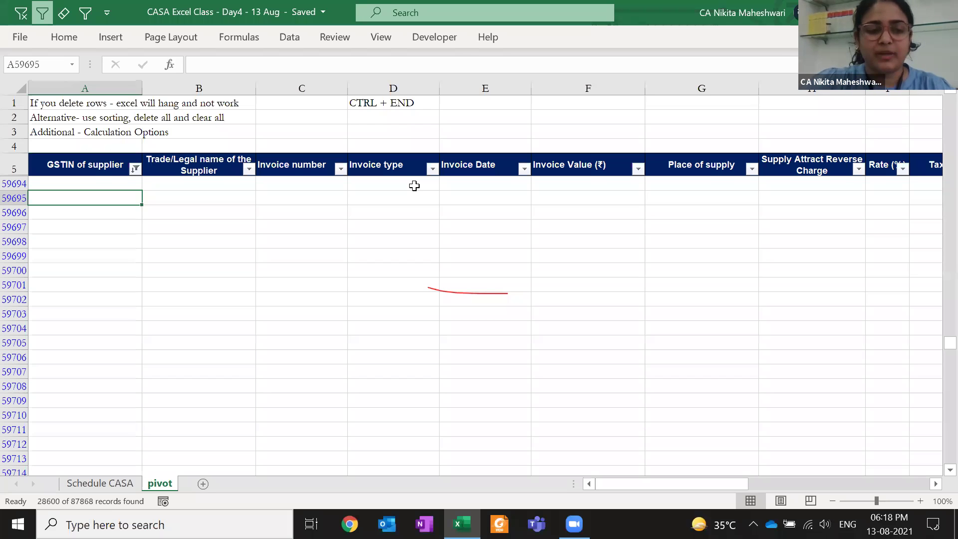
pyautogui.hotkey('ctrl', 'Up')
pyautogui.press('Down')
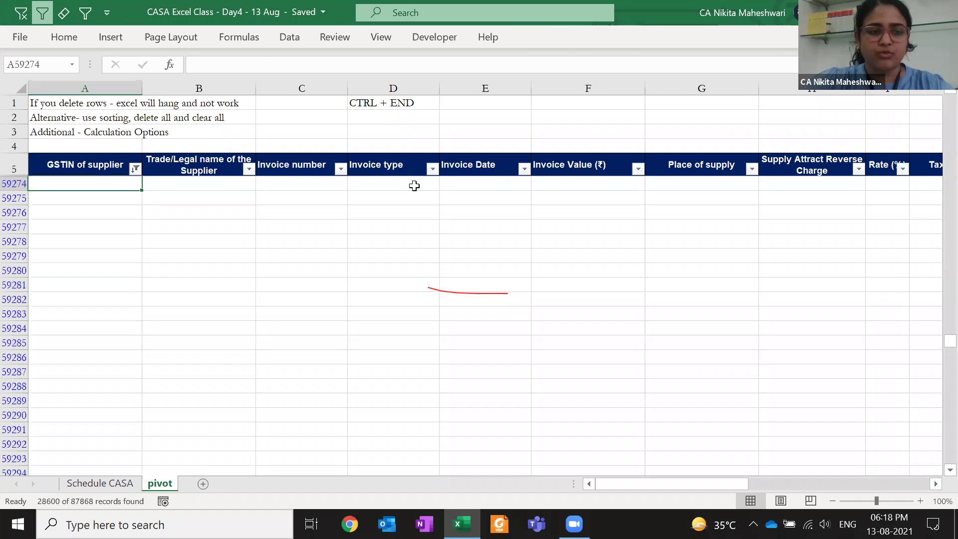
pyautogui.hotkey('ctrl', 'shift', 'Down')
pyautogui.hotkey('ctrl', 'Up')
pyautogui.press('Down')
pyautogui.hotkey('ctrl', 'Up')
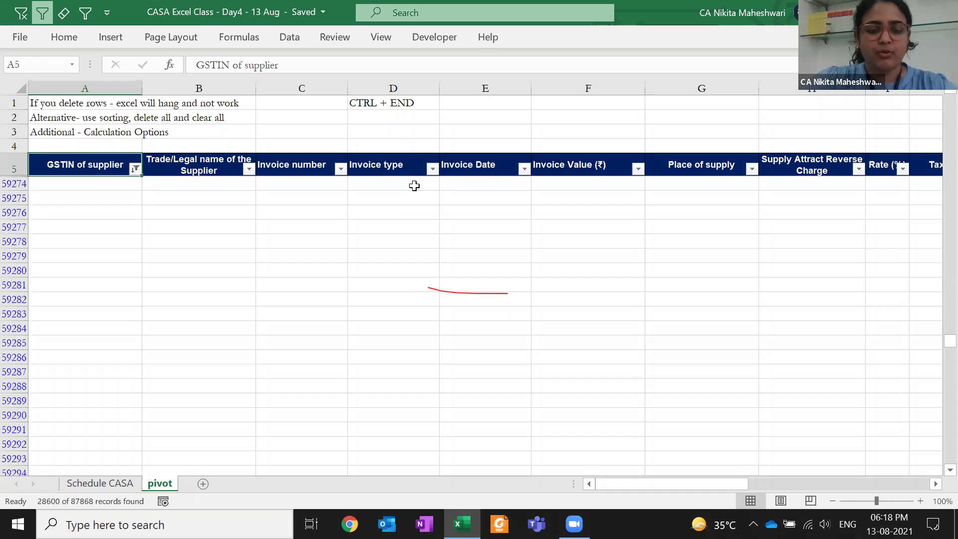
pyautogui.hotkey('alt', 'd')
pyautogui.press('f')
pyautogui.press('s')
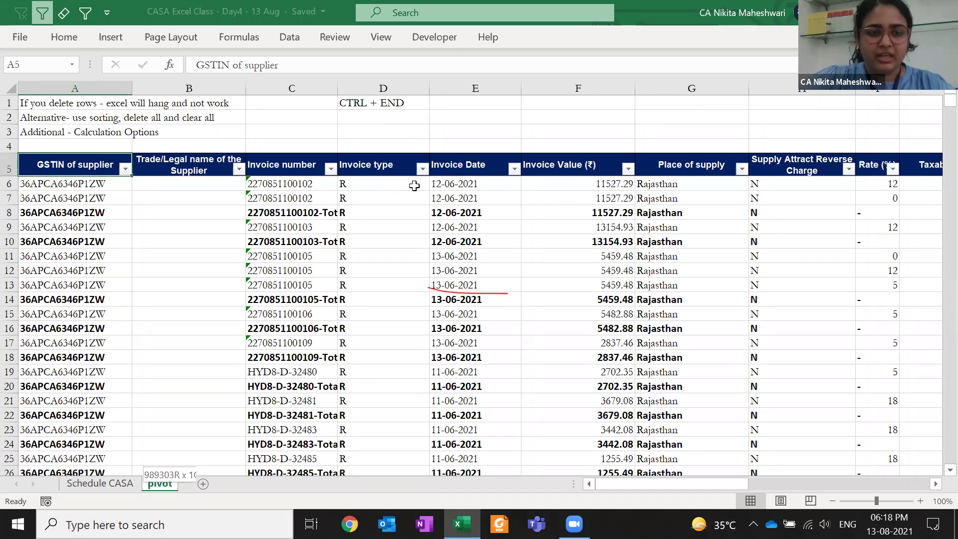
pyautogui.hotkey('ctrl', 'shift', 'Down')
pyautogui.hotkey('ctrl', 'shift', 'Right')
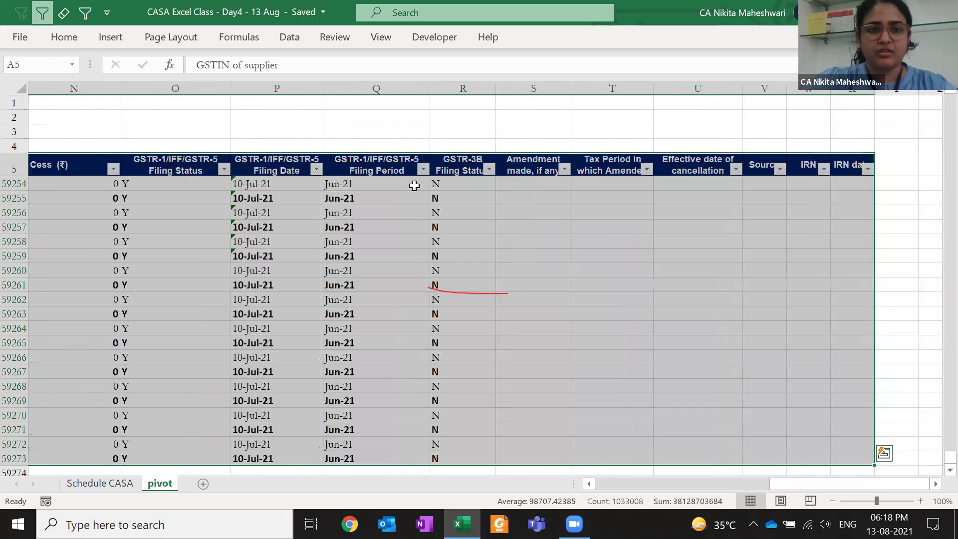
pyautogui.press('t')
pyautogui.hotkey('alt', 'a')
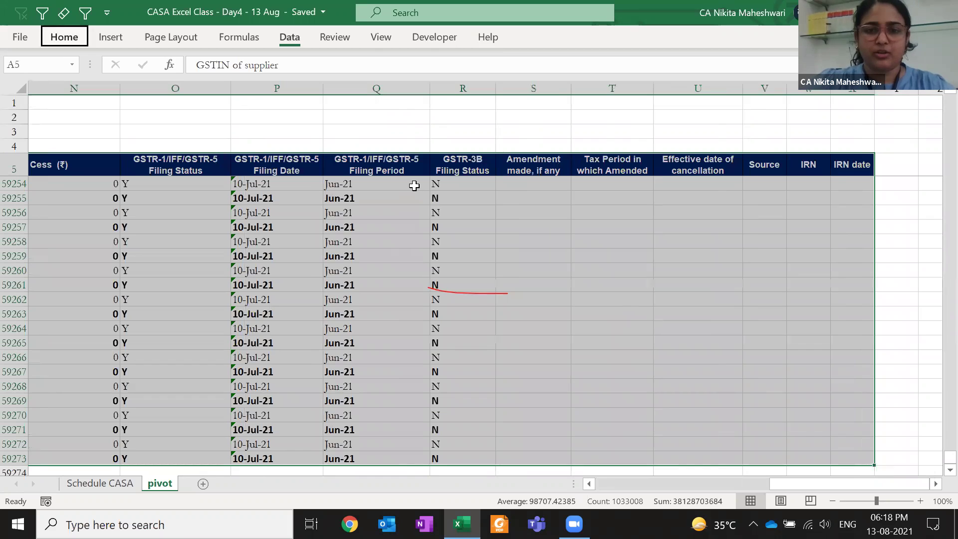
pyautogui.press('t')
pyautogui.press('Left')
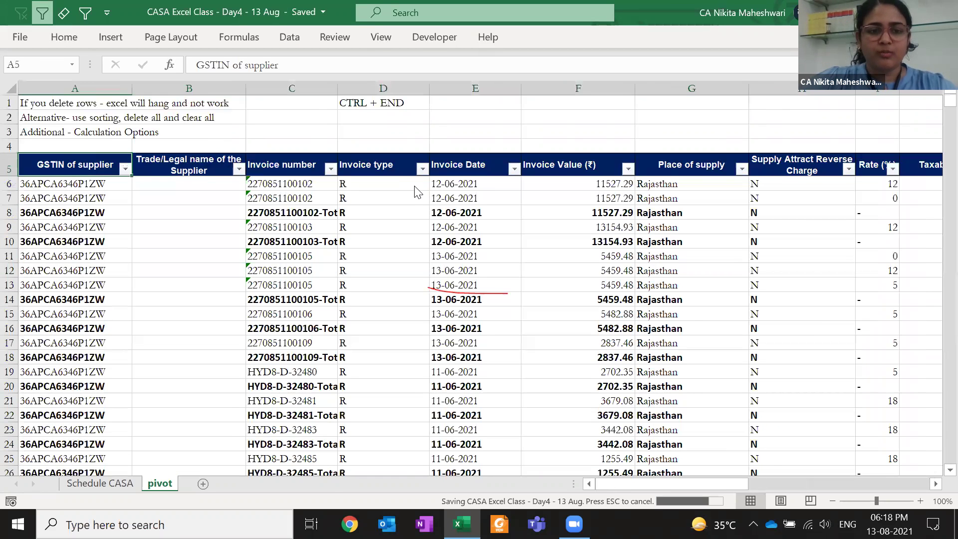
pyautogui.hotkey('alt', 'Down')
pyautogui.press('Down')
pyautogui.press('Down')
pyautogui.press('Down')
pyautogui.press('Down')
pyautogui.press('Down')
pyautogui.press('Down')
pyautogui.press('Down')
pyautogui.press('Down')
pyautogui.press('Down')
pyautogui.press('space')
pyautogui.press('End')
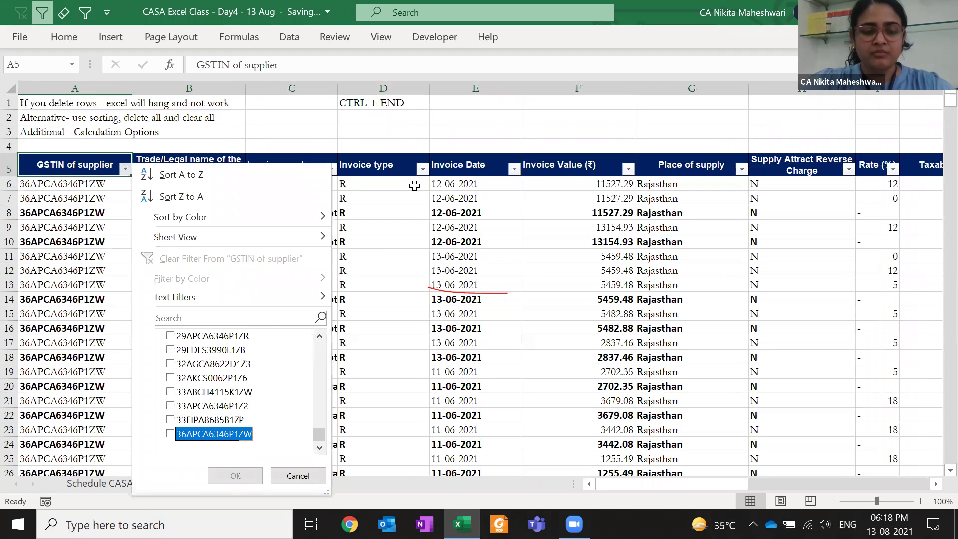
pyautogui.press('Escape')
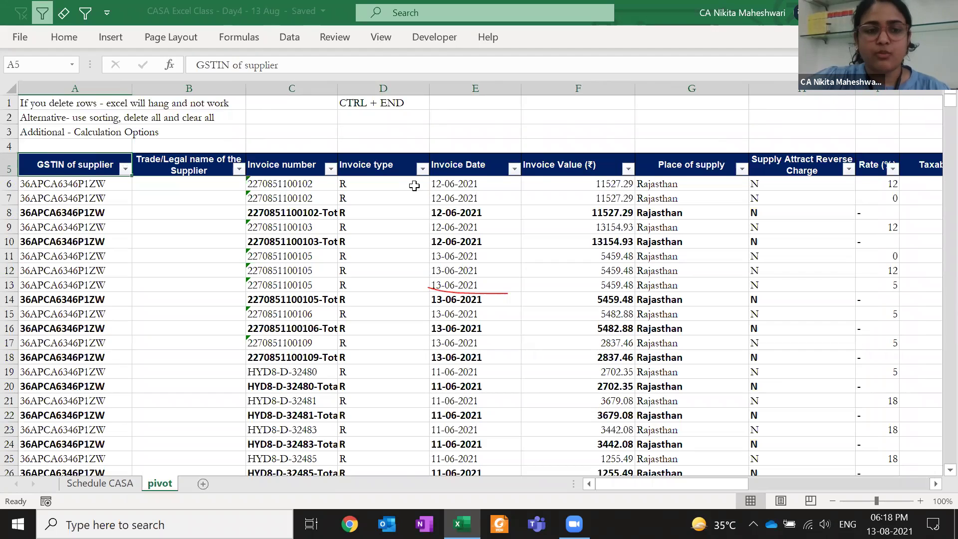
pyautogui.click(417, 109)
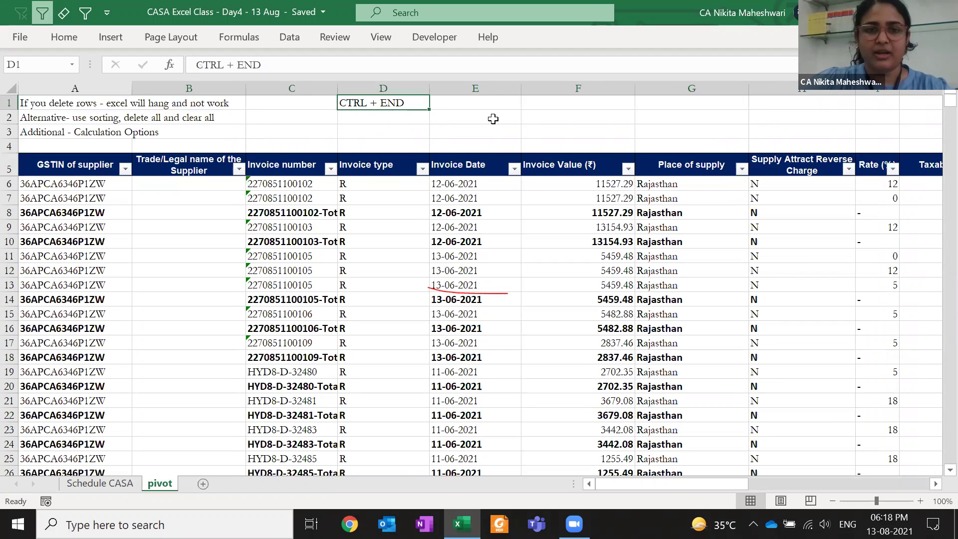
pyautogui.hotkey('ctrl', 'End')
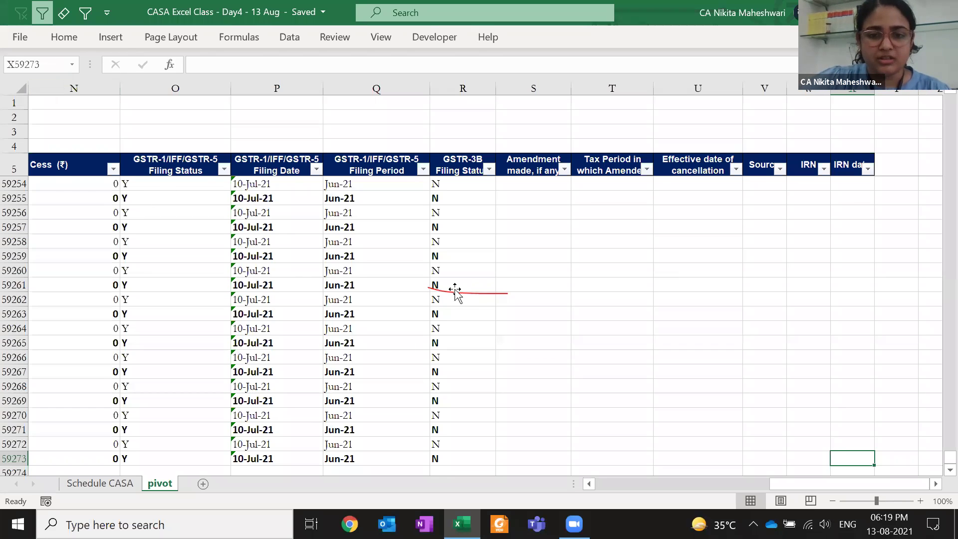
pyautogui.click(478, 282)
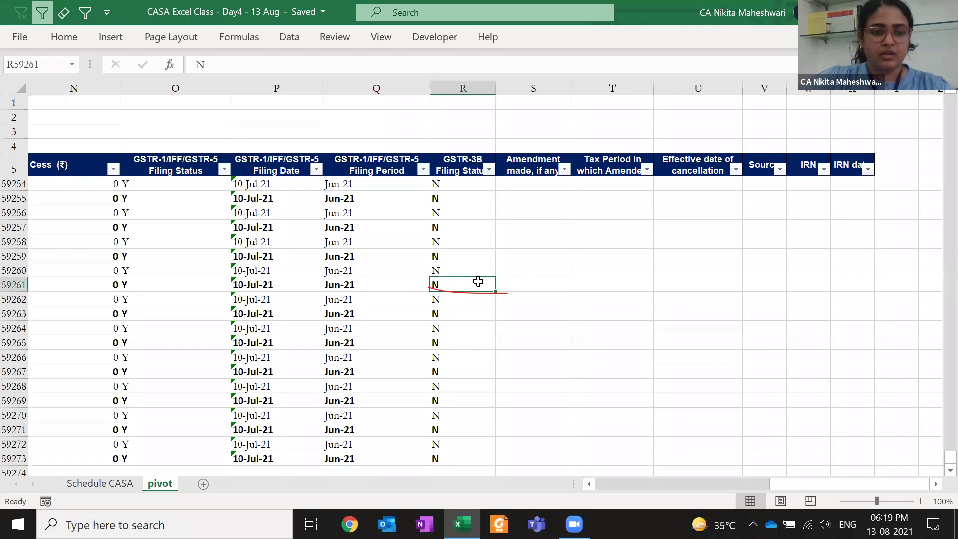
pyautogui.hotkey('ctrl', 'Home')
pyautogui.press('Up')
pyautogui.press('Right')
pyautogui.press('Right')
pyautogui.press('Right')
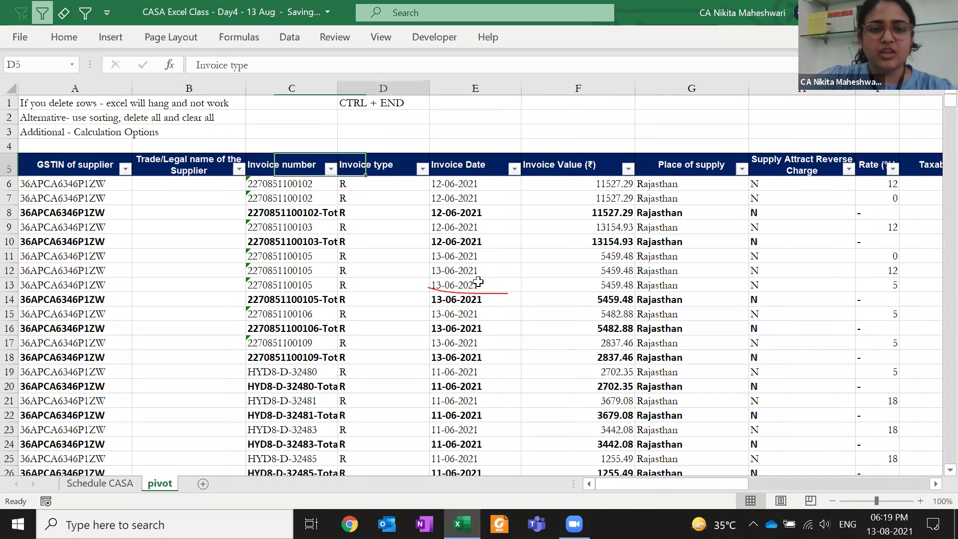
# Filter Invoice number by searching 'total', keeping the 28596 '-Total' rows
pyautogui.press('Left')
pyautogui.hotkey('alt', 'Down')
pyautogui.press('Down')
pyautogui.press('Down')
pyautogui.press('Down')
pyautogui.press('Down')
pyautogui.press('Down')
pyautogui.press('Down')
pyautogui.press('Down')
pyautogui.press('Down')
pyautogui.write('total')
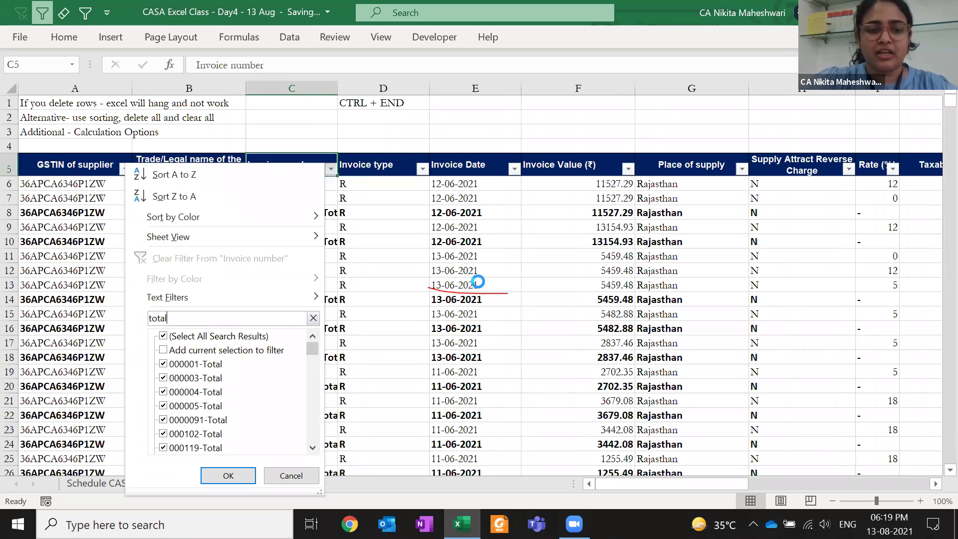
pyautogui.press('Return')
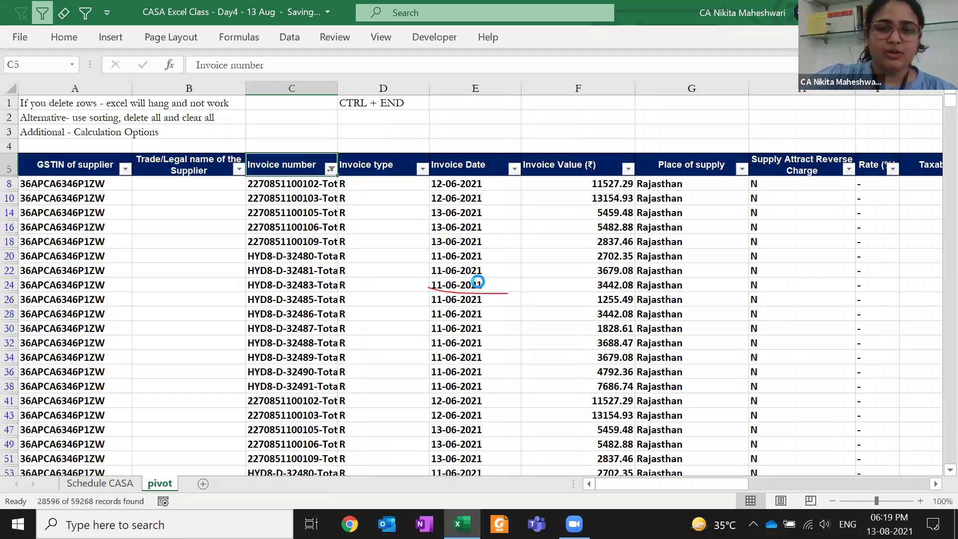
pyautogui.press('Down')
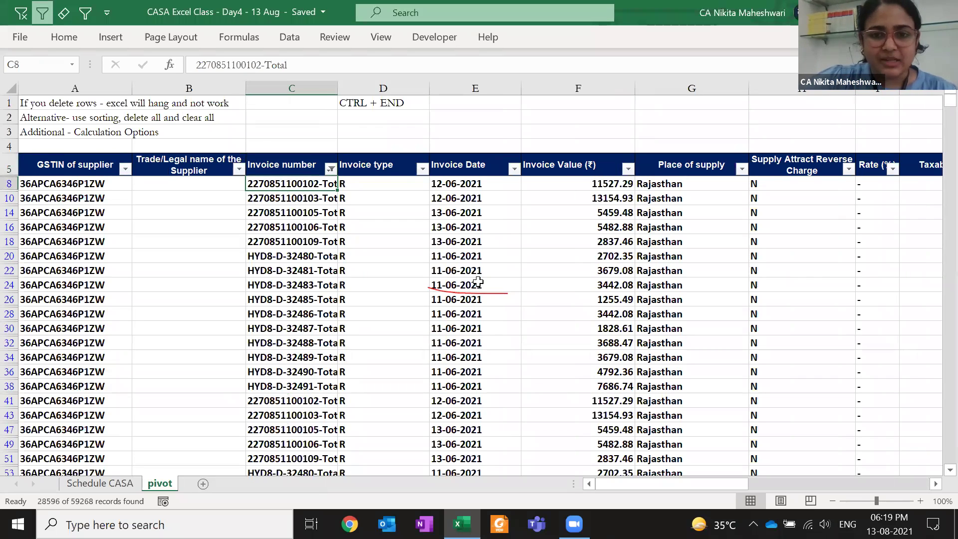
pyautogui.press('Up')
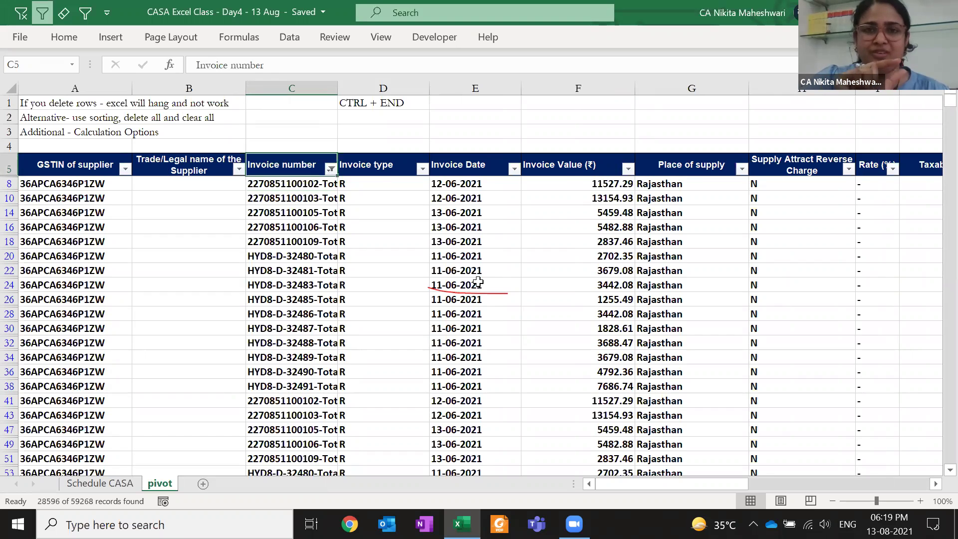
pyautogui.press('alt')
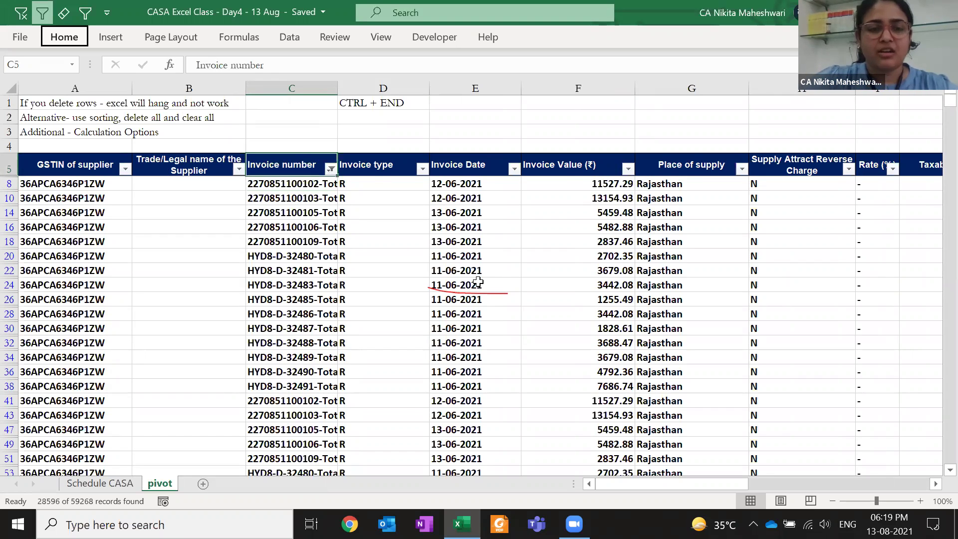
# Clear the Invoice number filter, then undo a failed edit that converted C8 to a number
pyautogui.press('1')
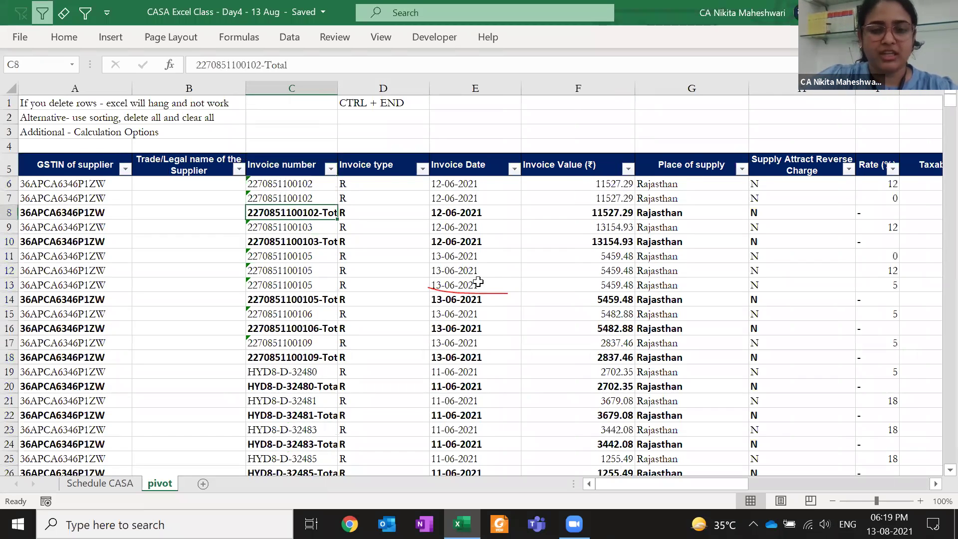
pyautogui.press('F2')
pyautogui.press('BackSpace')
pyautogui.press('BackSpace')
pyautogui.press('BackSpace')
pyautogui.press('BackSpace')
pyautogui.press('BackSpace')
pyautogui.press('BackSpace')
pyautogui.press('Return')
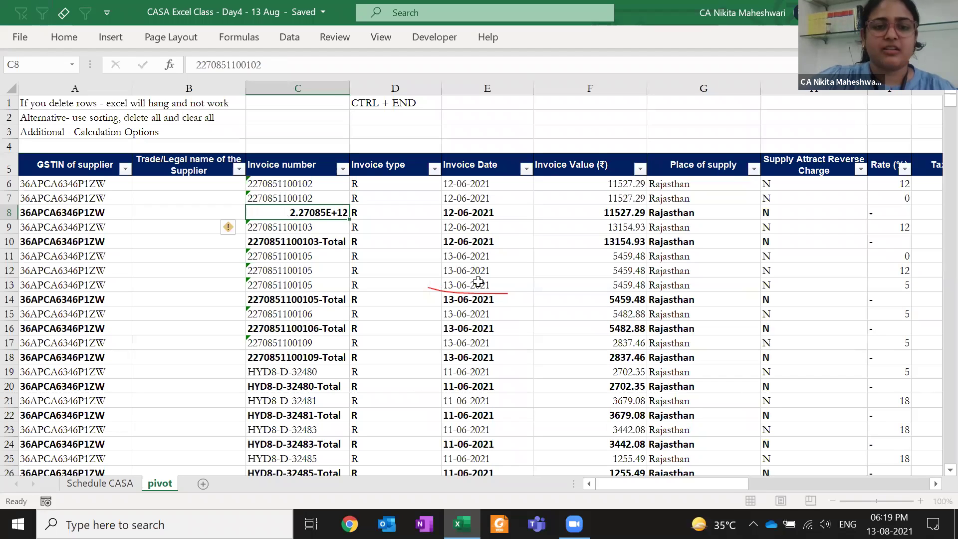
pyautogui.hotkey('ctrl', 'z')
pyautogui.press('F2')
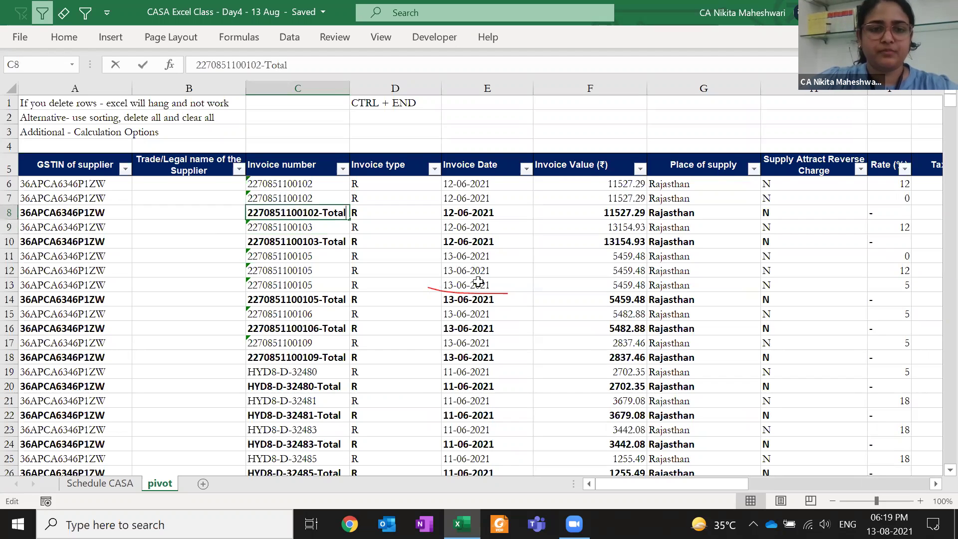
pyautogui.press('Home')
pyautogui.write("'")
pyautogui.press('End')
pyautogui.hotkey('ctrl', 'shift', 'Left')
pyautogui.press('BackSpace')
pyautogui.press('BackSpace')
pyautogui.hotkey('ctrl', 'Return')
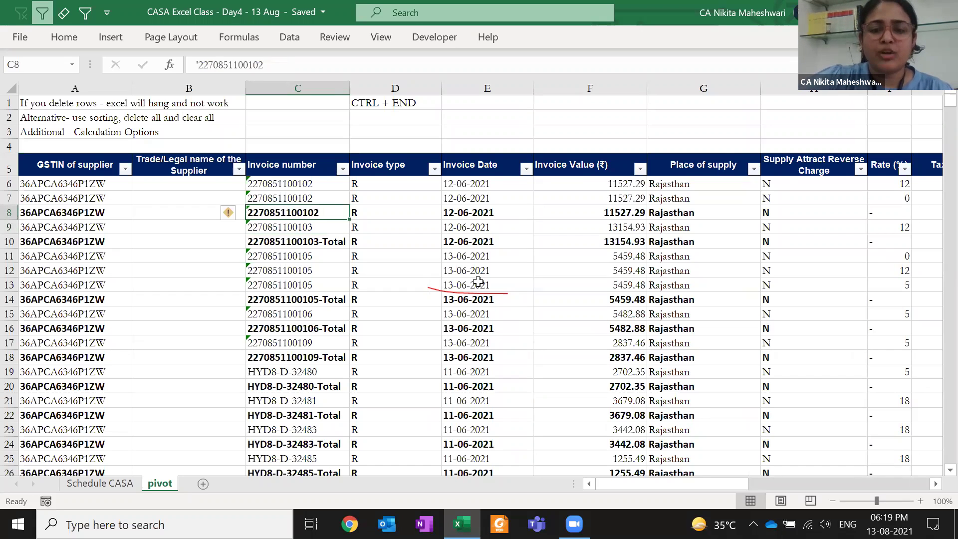
# Review row 8 and the two invoice numbers above C8, ending with C8 reselected
pyautogui.press('Right')
pyautogui.press('Right')
pyautogui.press('Right')
pyautogui.press('Right')
pyautogui.press('Right')
pyautogui.press('Right')
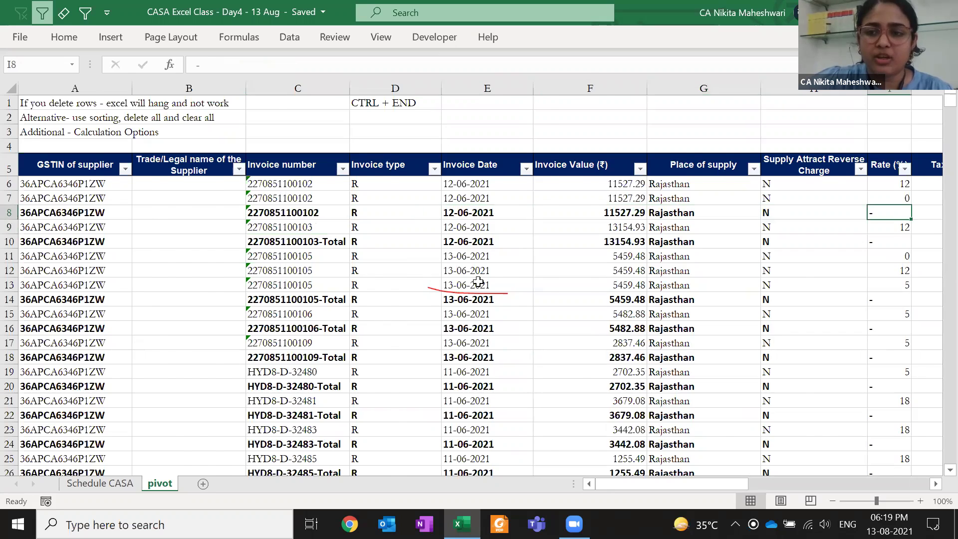
pyautogui.press('Right')
pyautogui.press('Right')
pyautogui.press('Right')
pyautogui.press('Right')
pyautogui.press('Right')
pyautogui.press('Right')
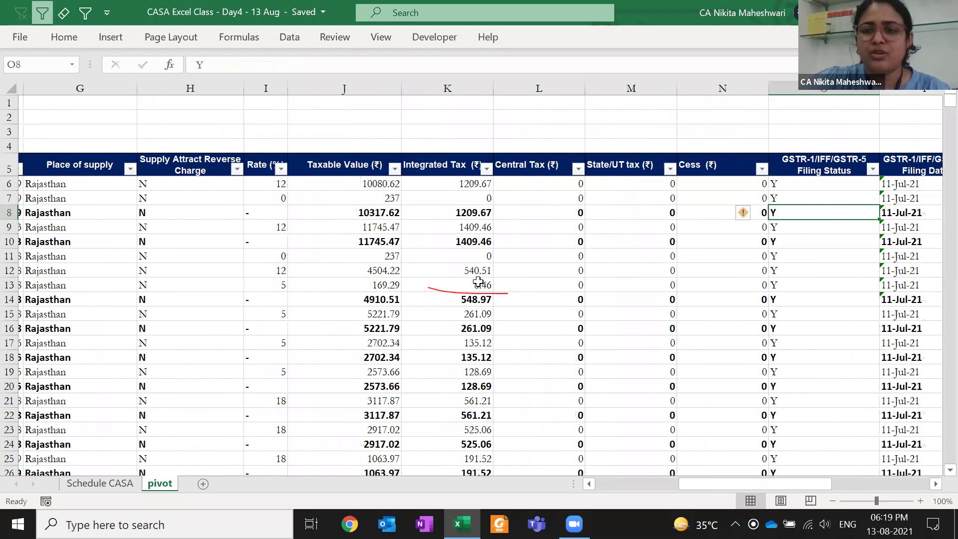
pyautogui.press('Right')
pyautogui.press('Right')
pyautogui.press('Right')
pyautogui.press('Right')
pyautogui.press('Right')
pyautogui.press('Right')
pyautogui.press('Right')
pyautogui.press('Left')
pyautogui.press('Left')
pyautogui.press('Left')
pyautogui.press('Left')
pyautogui.press('Left')
pyautogui.press('Left')
pyautogui.press('Left')
pyautogui.press('Left')
pyautogui.press('Left')
pyautogui.press('Left')
pyautogui.press('Left')
pyautogui.press('Left')
pyautogui.press('Left')
pyautogui.press('Left')
pyautogui.press('Left')
pyautogui.press('Left')
pyautogui.press('Left')
pyautogui.press('Left')
pyautogui.press('Left')
pyautogui.press('Left')
pyautogui.press('Left')
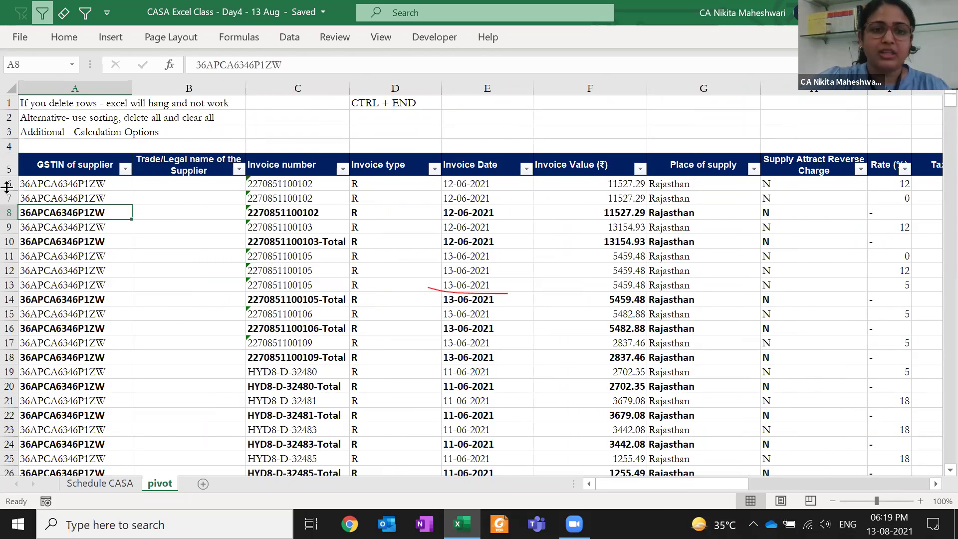
pyautogui.click(261, 215)
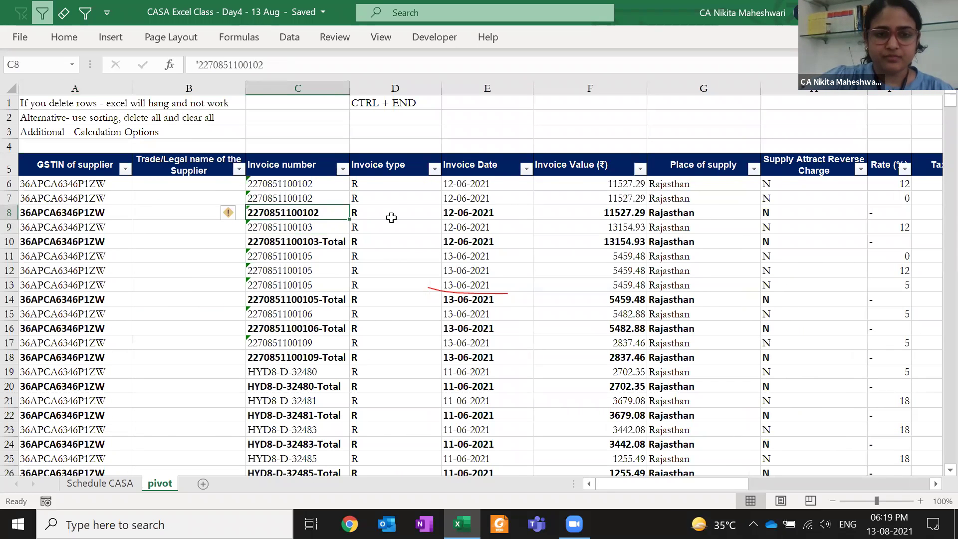
pyautogui.moveTo(314, 199); pyautogui.dragTo(325, 185)
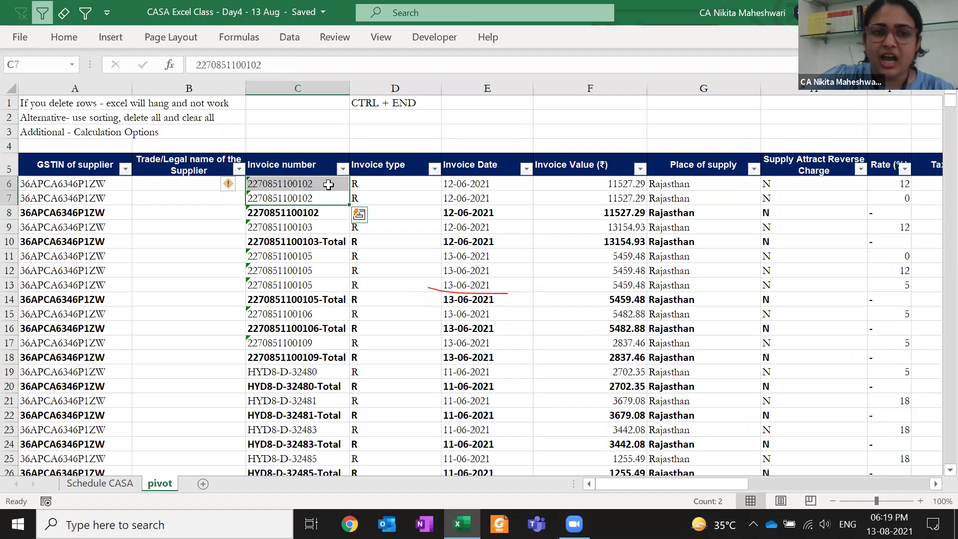
pyautogui.click(331, 209)
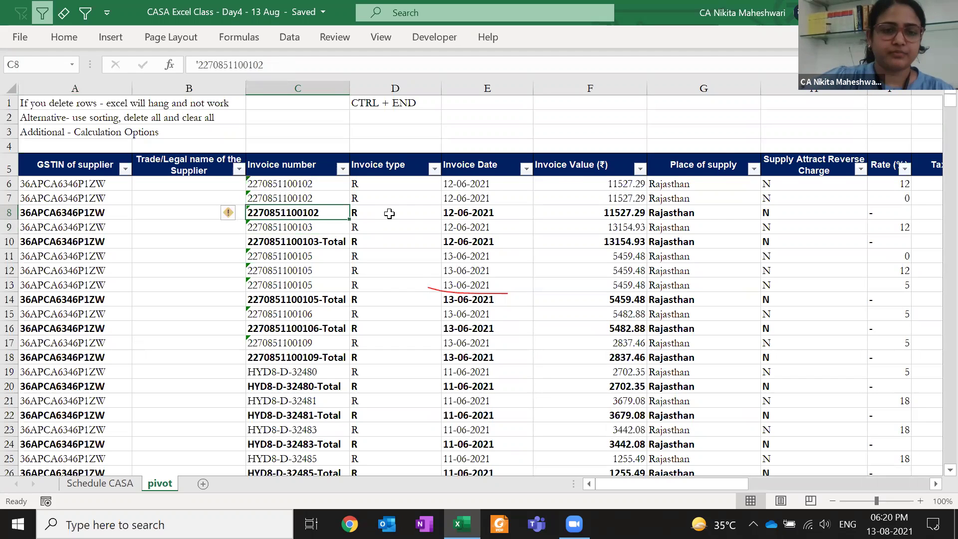
pyautogui.click(342, 170)
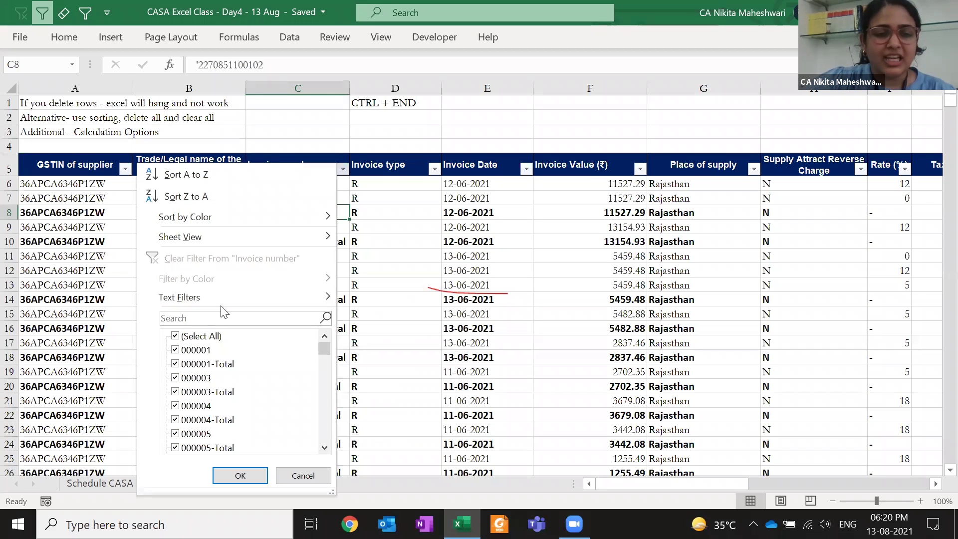
pyautogui.moveTo(220, 299)
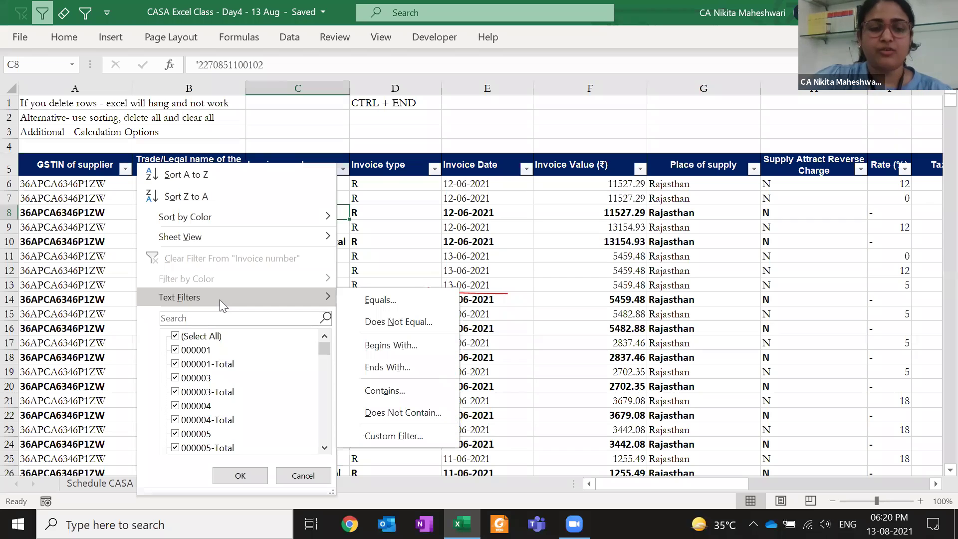
pyautogui.press('Escape')
pyautogui.press('Escape')
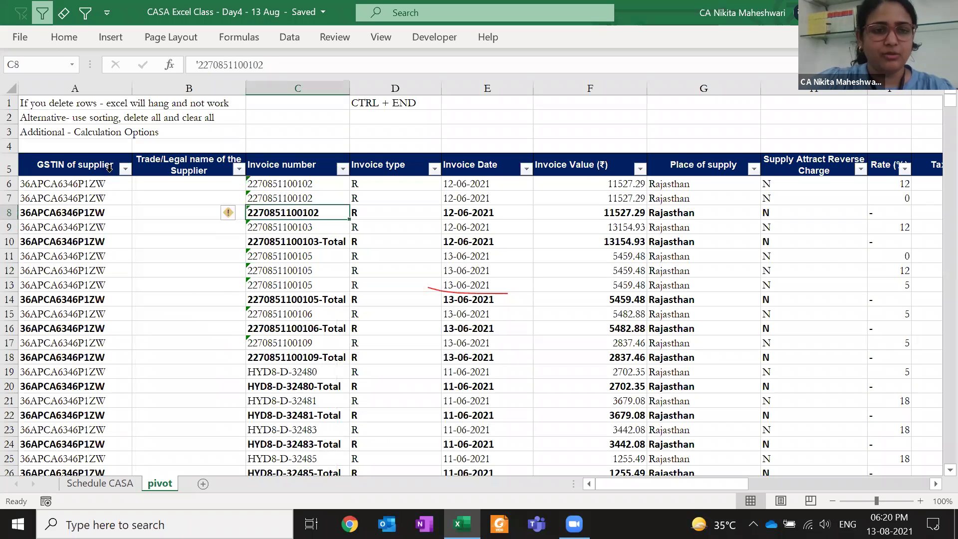
pyautogui.click(64, 37)
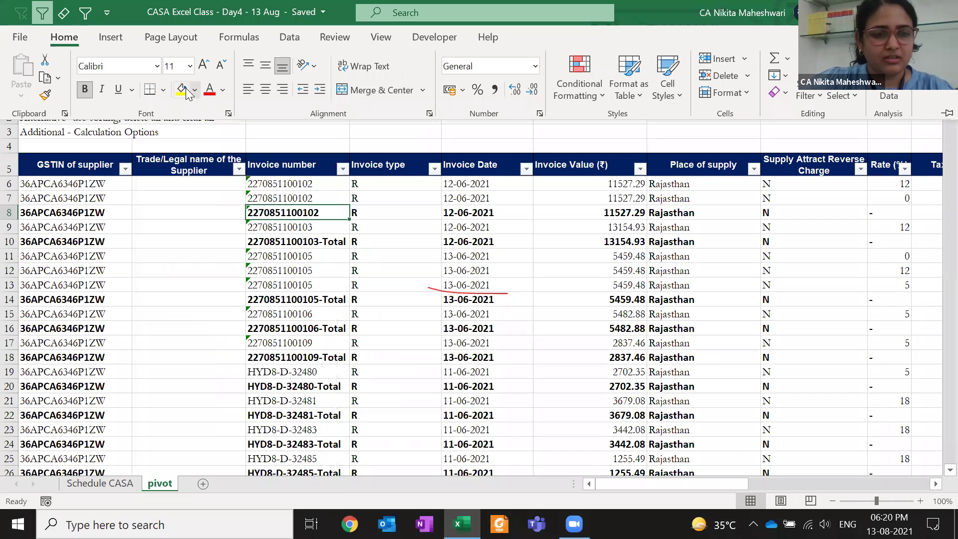
pyautogui.click(182, 91)
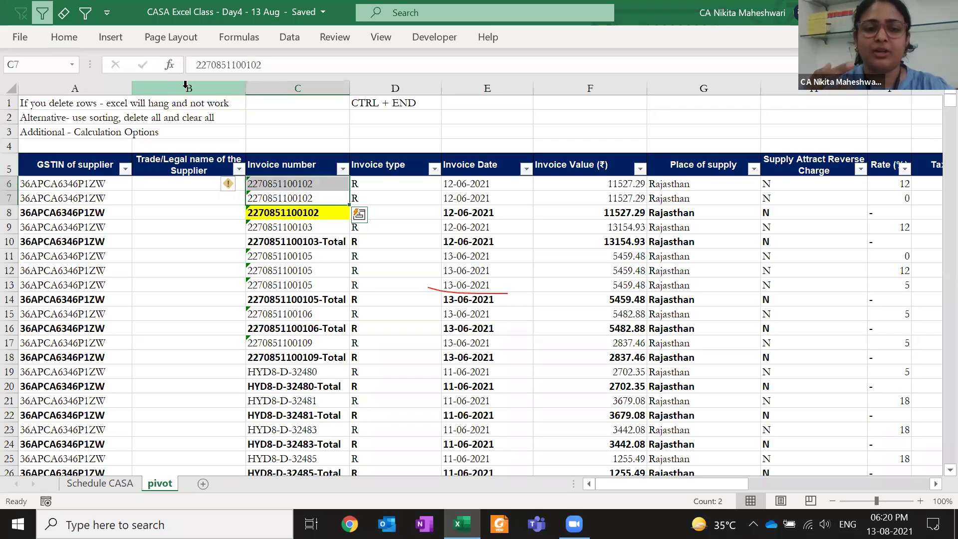
pyautogui.hotkey('ctrl', 'z')
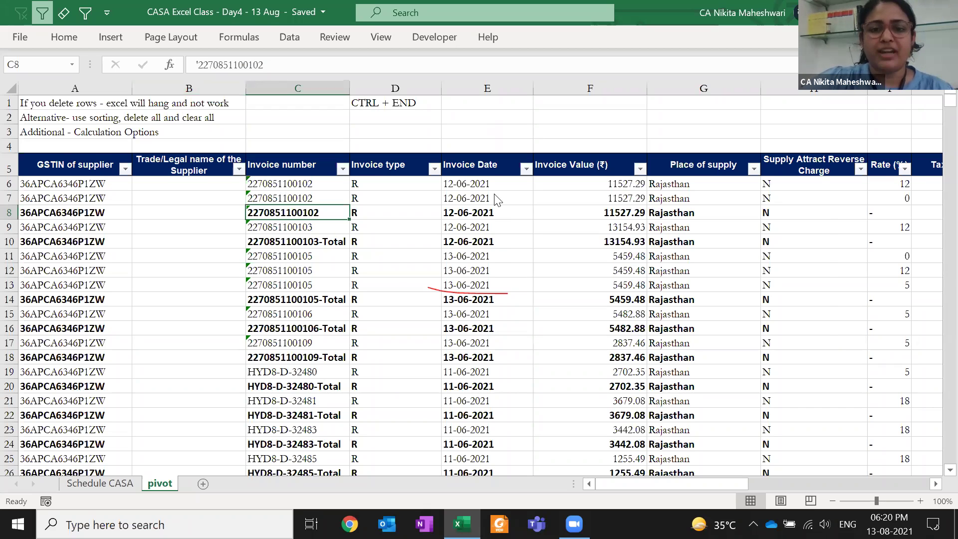
# From Find and Replace with its options expanded, bring up the Find Format dialog
pyautogui.hotkey('ctrl', 'f')
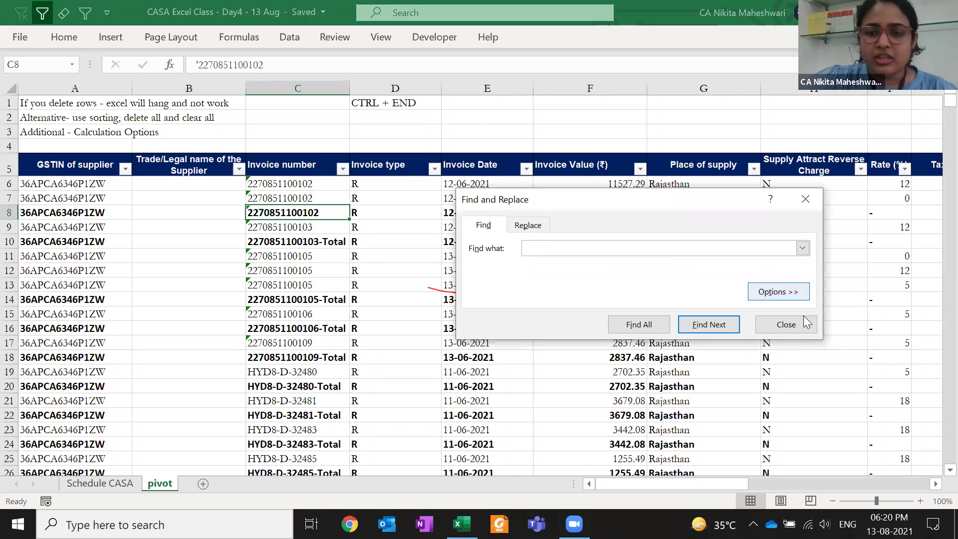
pyautogui.click(777, 292)
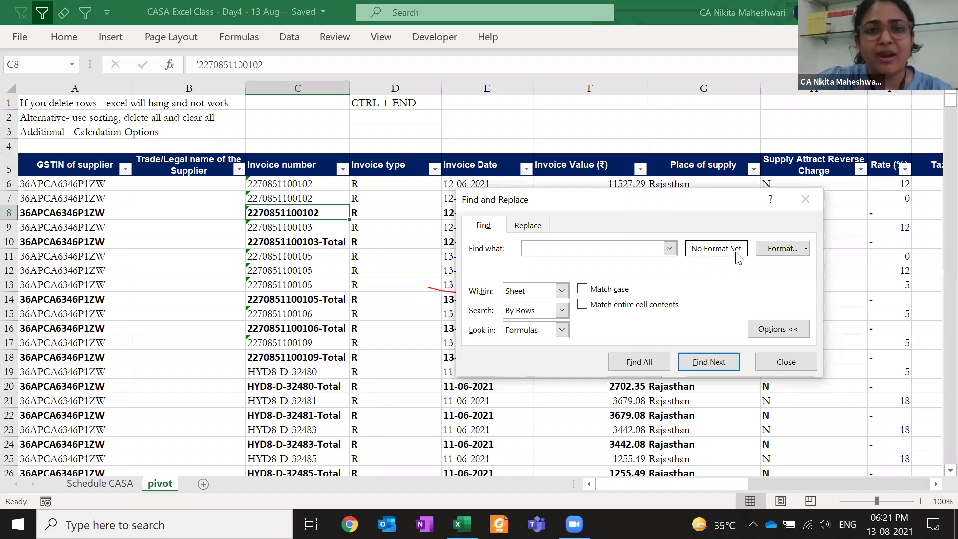
pyautogui.click(794, 252)
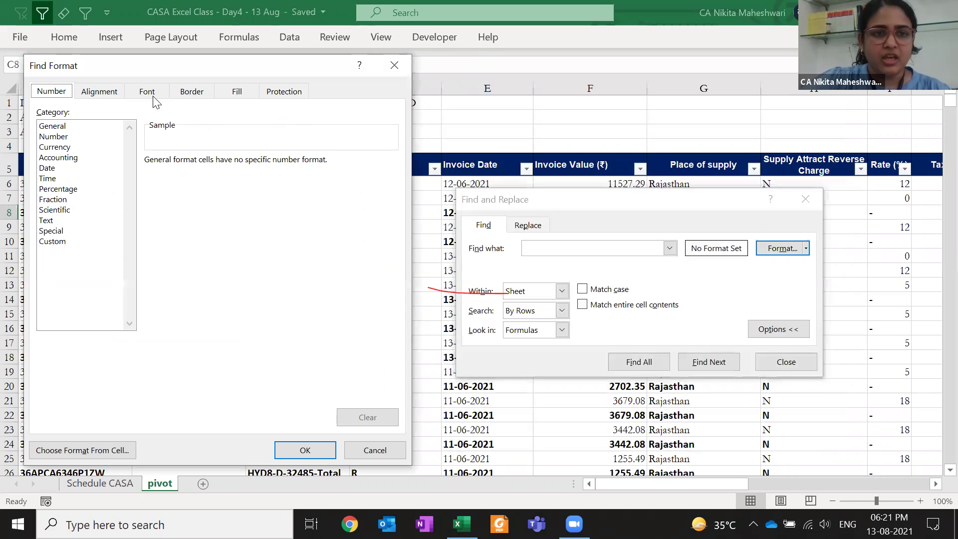
# Set Bold as the search font format, then select the Invoice number column from C5 down
pyautogui.click(147, 92)
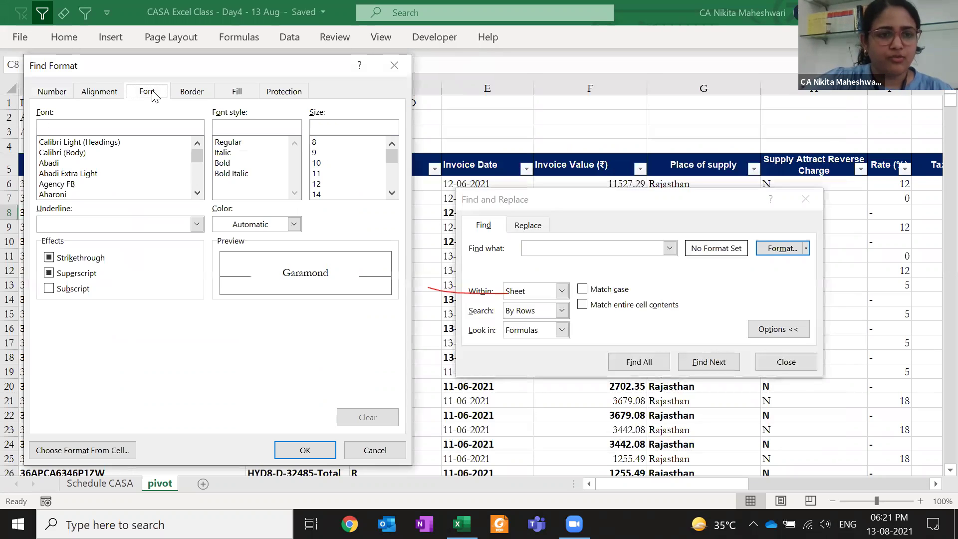
pyautogui.click(222, 163)
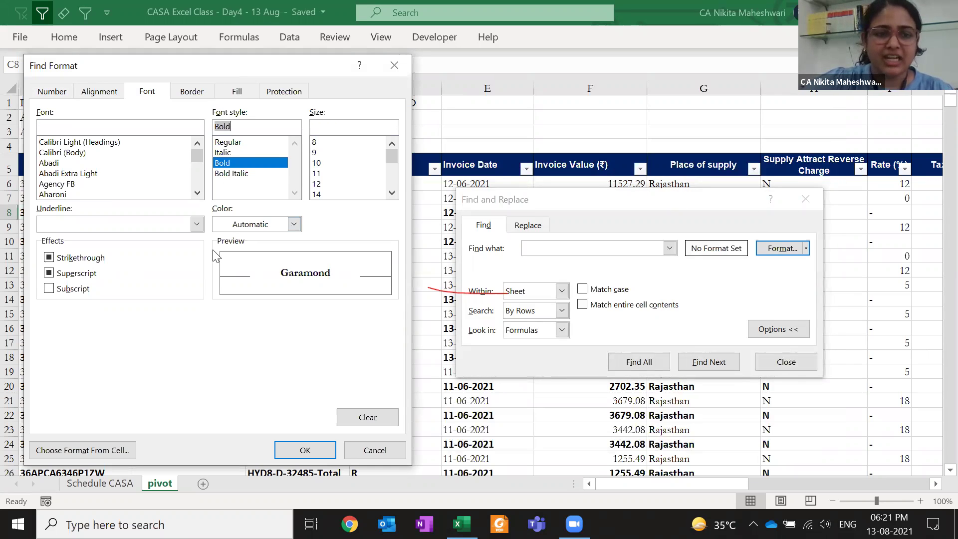
pyautogui.moveTo(215, 70); pyautogui.dragTo(215, 255)
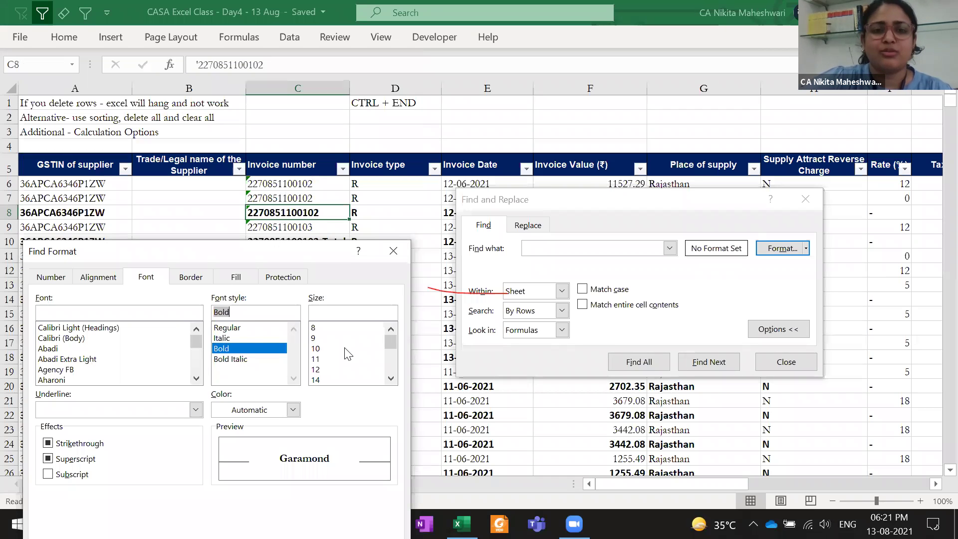
pyautogui.moveTo(238, 255); pyautogui.dragTo(223, 111)
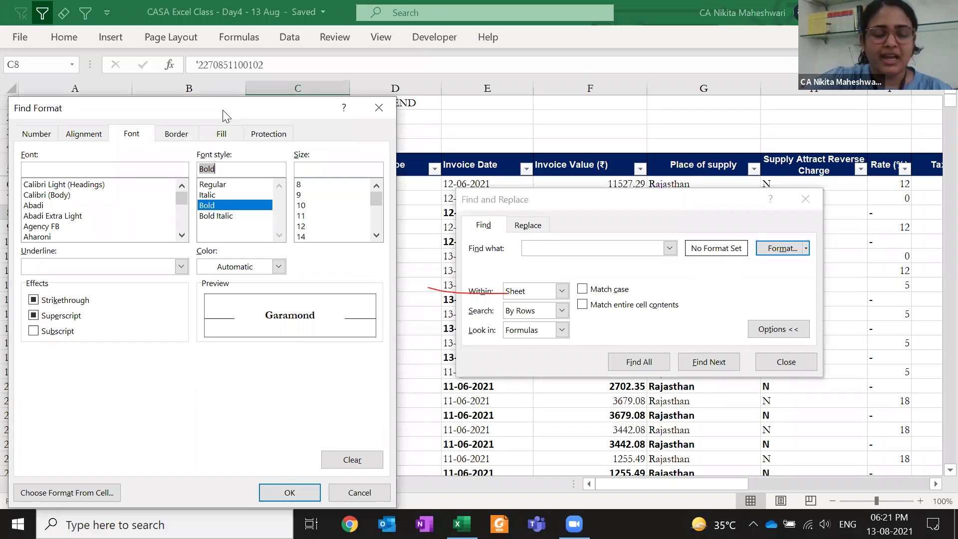
pyautogui.click(289, 492)
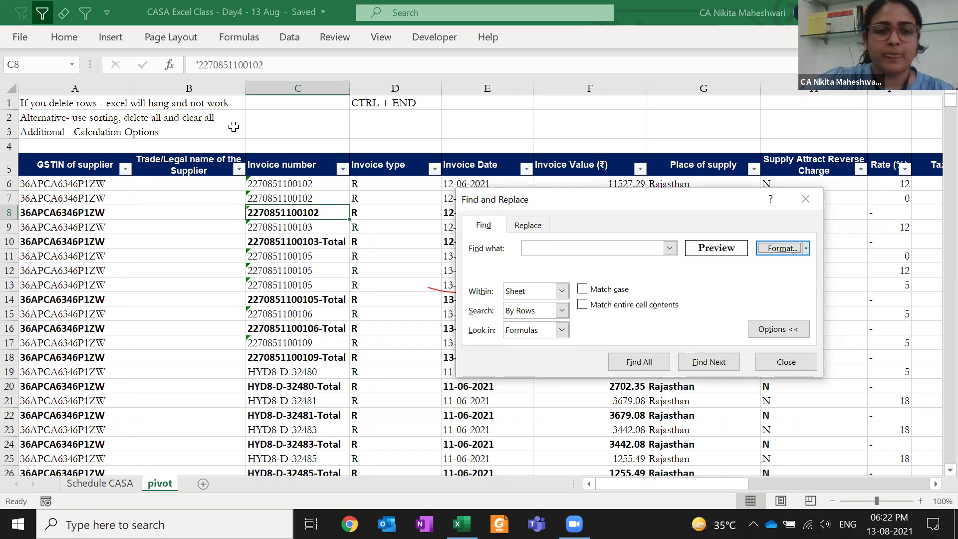
pyautogui.click(289, 165)
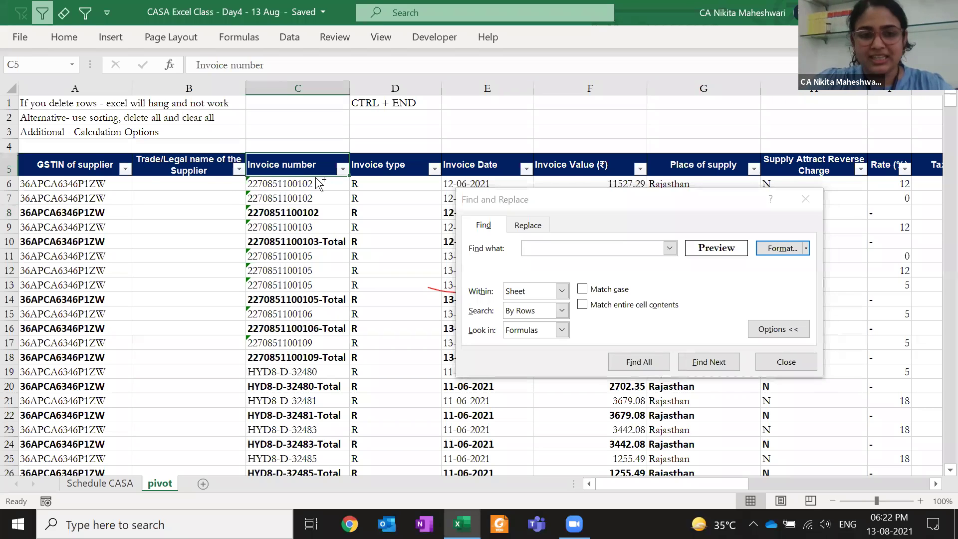
pyautogui.hotkey('ctrl', 'shift', 'Down')
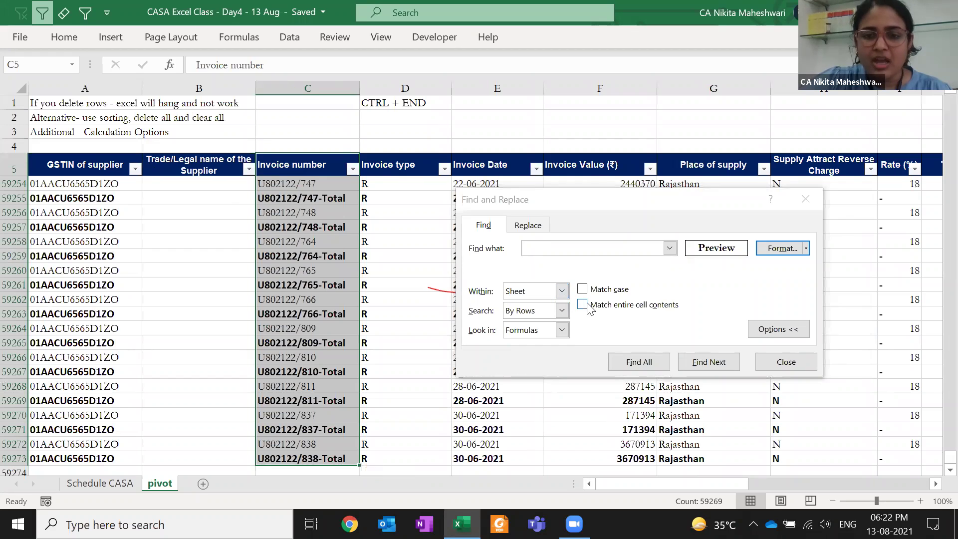
# Run Find All for the bold format, listing 28597 matching cells
pyautogui.click(643, 368)
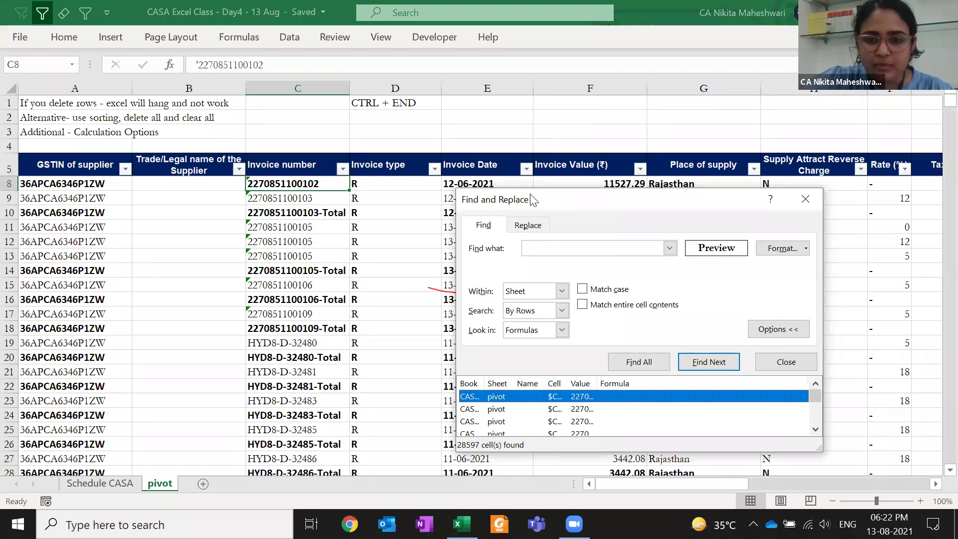
pyautogui.moveTo(809, 306); pyautogui.dragTo(800, 280)
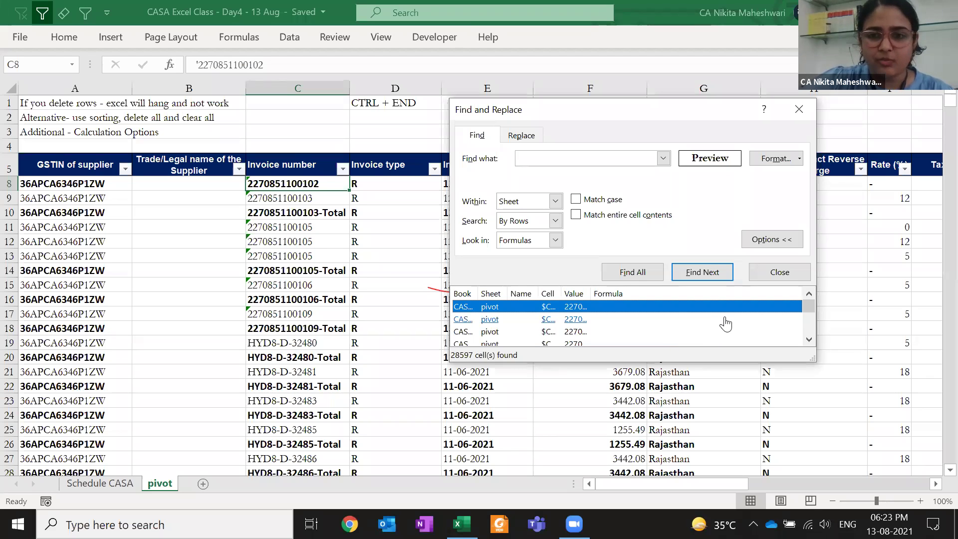
# Select all 28597 found cells from the Find All results list
pyautogui.moveTo(809, 310); pyautogui.dragTo(808, 327)
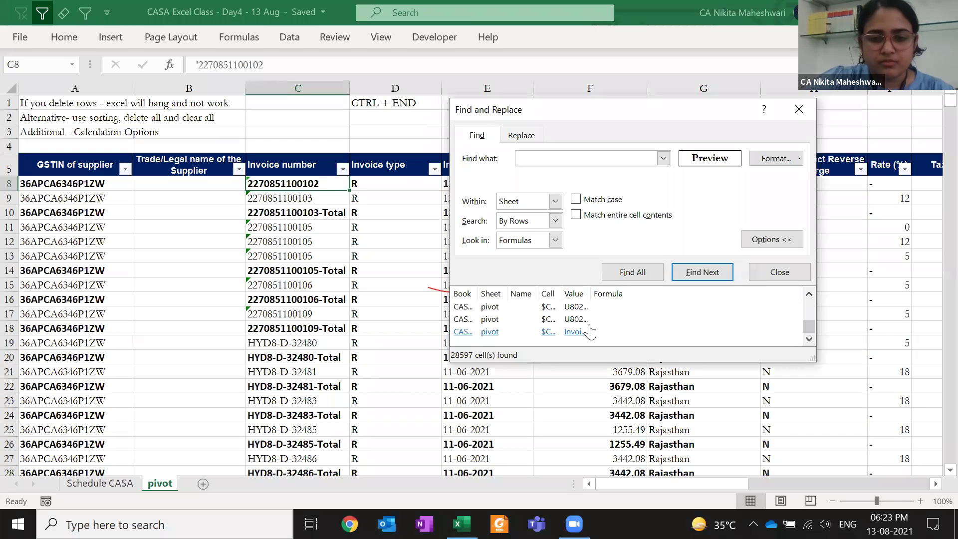
pyautogui.moveTo(806, 333); pyautogui.dragTo(808, 299)
pyautogui.hotkey('ctrl', 'a')
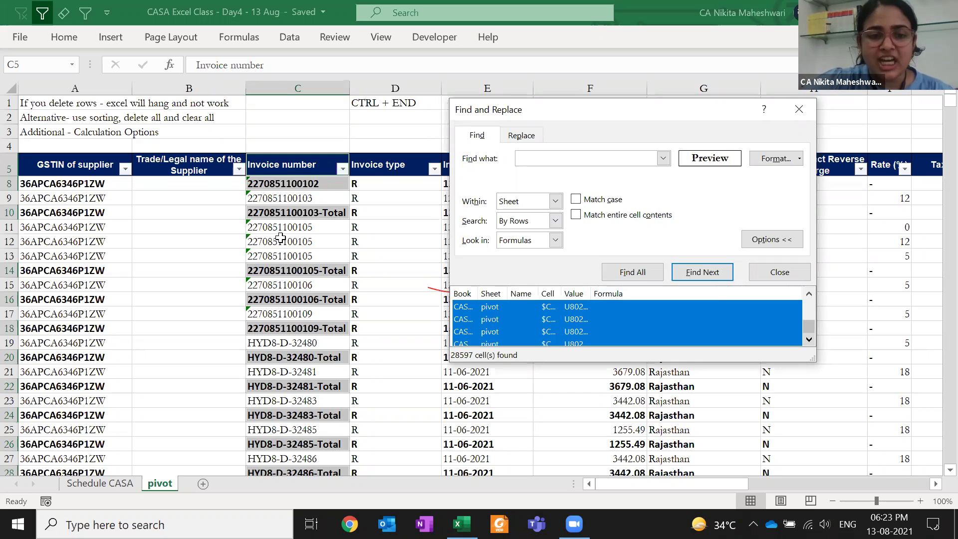
pyautogui.scroll(-16, 257, 273)
pyautogui.scroll(17, 258, 272)
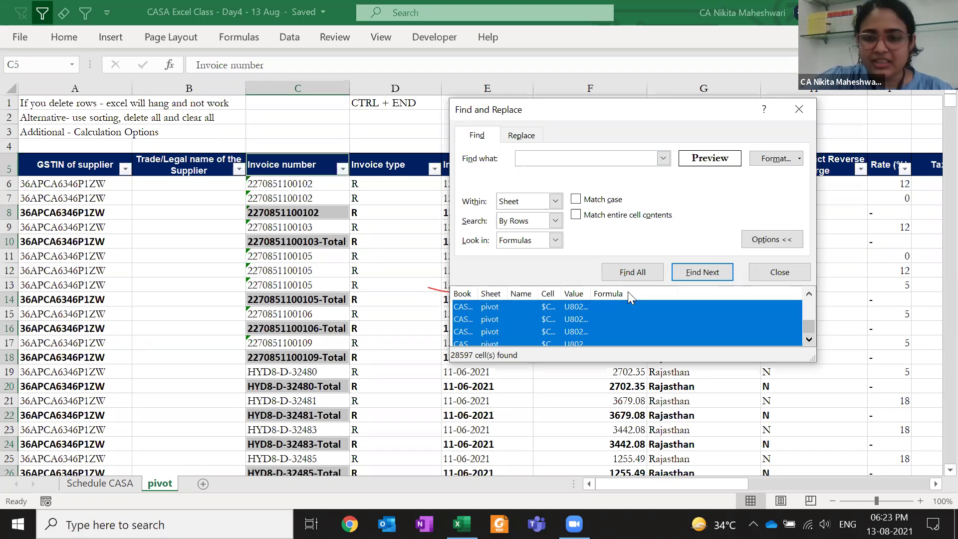
pyautogui.moveTo(808, 324); pyautogui.dragTo(808, 300)
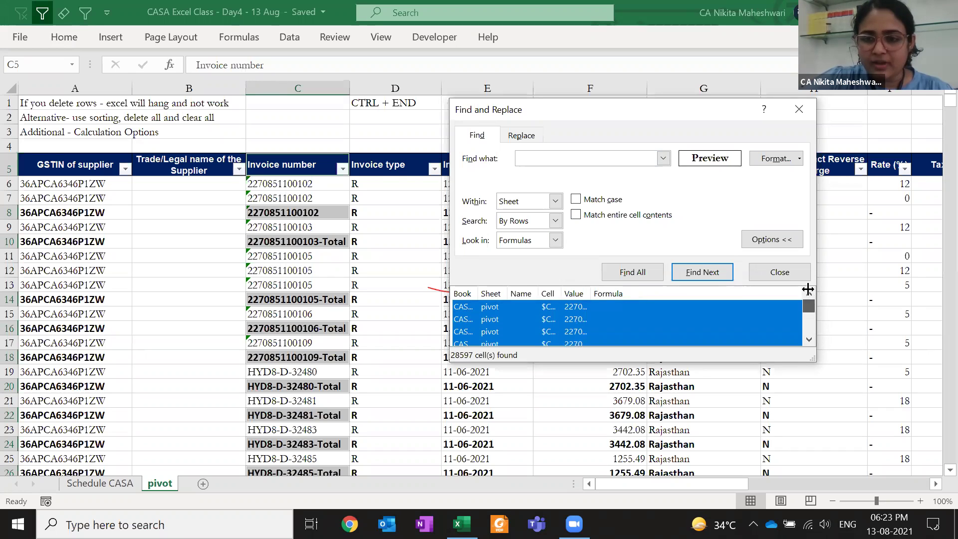
# Check the first and third found cells, then select all found cells again
pyautogui.click(653, 307)
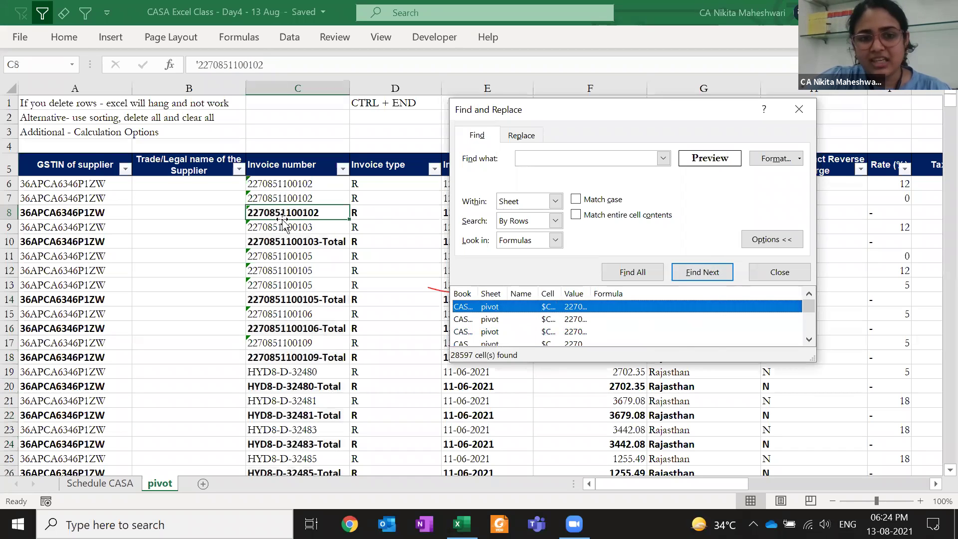
pyautogui.click(488, 331)
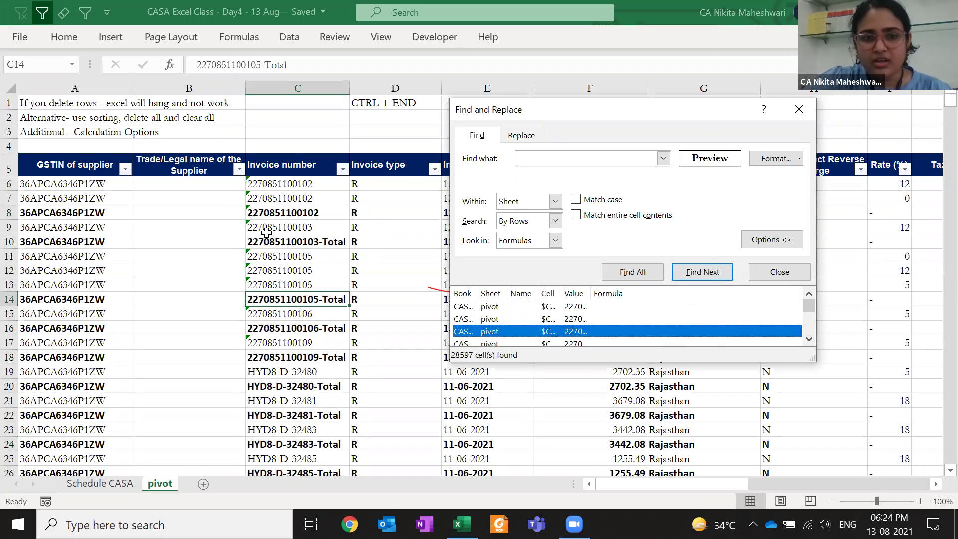
pyautogui.click(482, 307)
pyautogui.moveTo(810, 306); pyautogui.dragTo(810, 345)
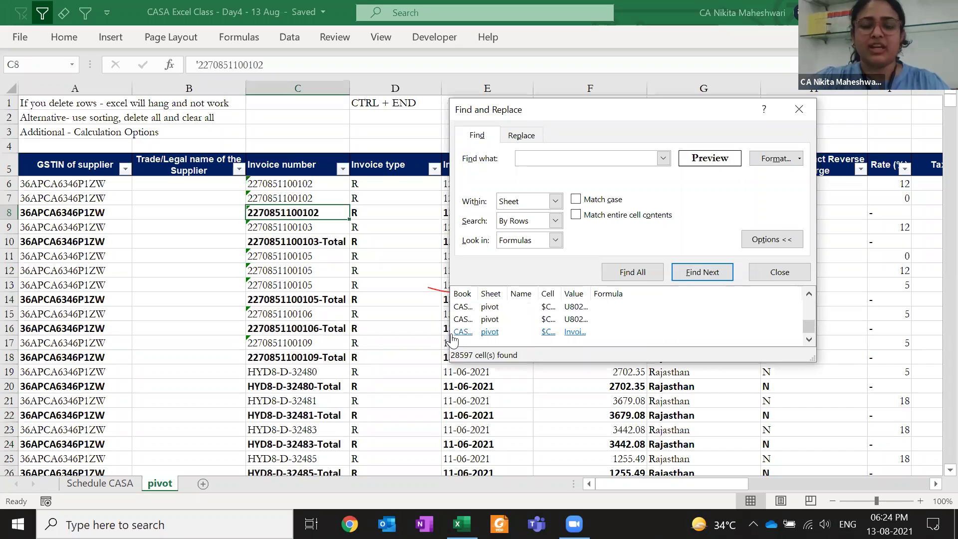
pyautogui.hotkey('ctrl', 'a')
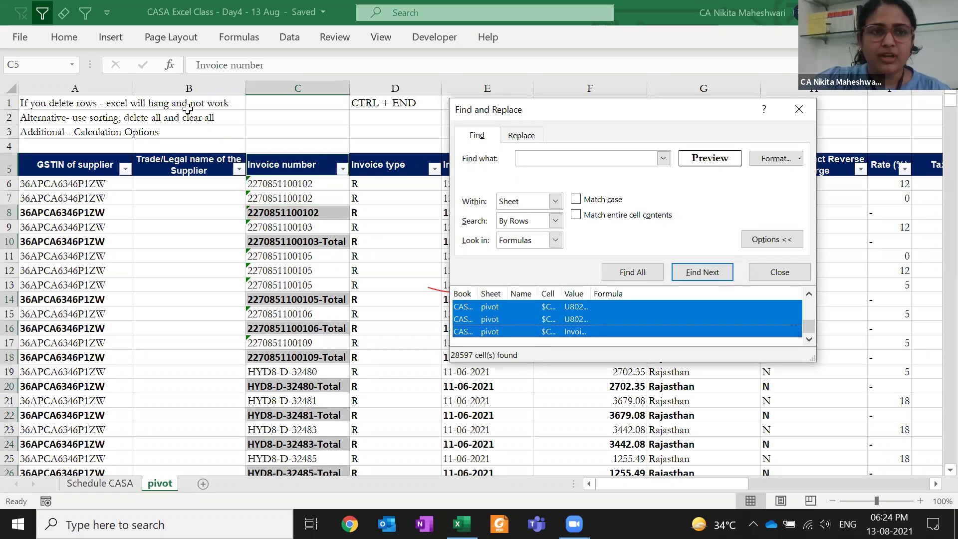
# Fill the selected bold invoice-number cells with yellow
pyautogui.click(74, 40)
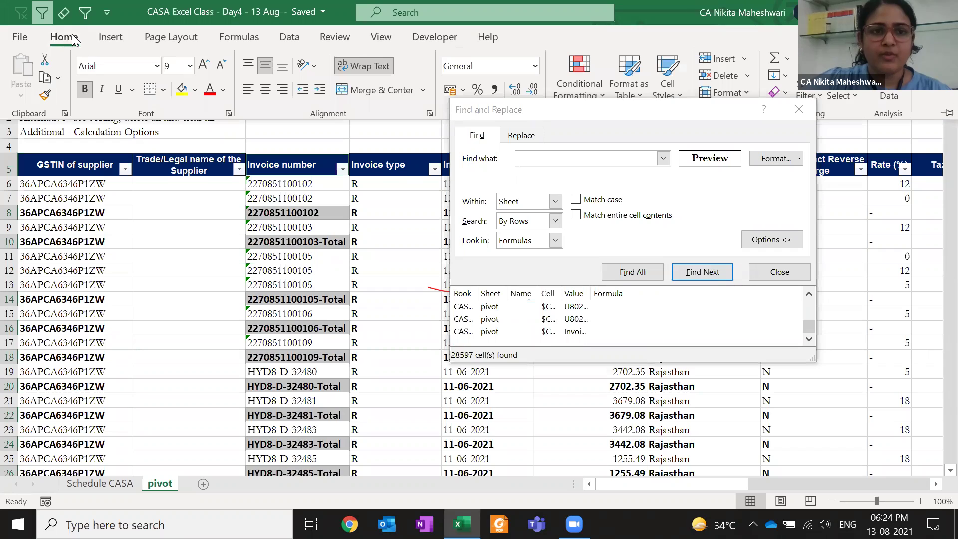
pyautogui.click(178, 84)
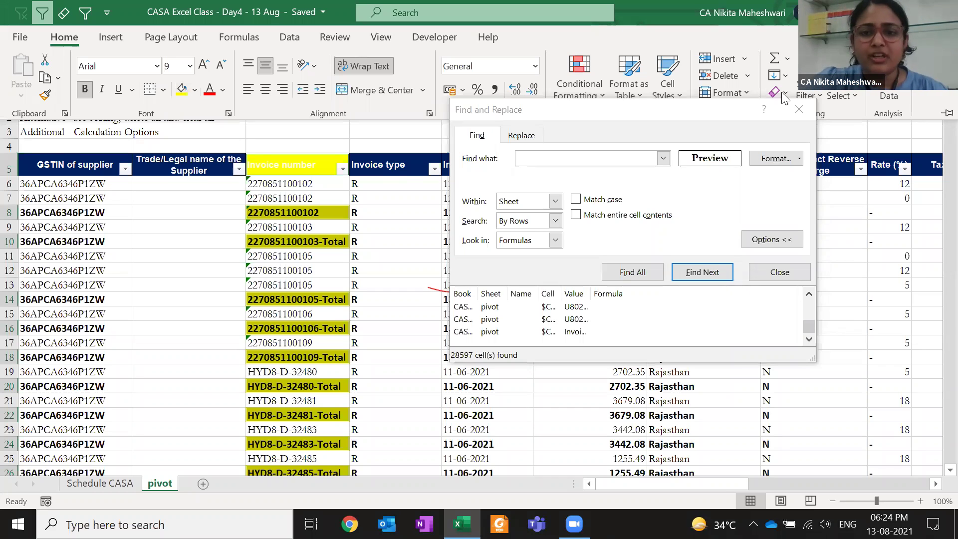
pyautogui.doubleClick(63, 38)
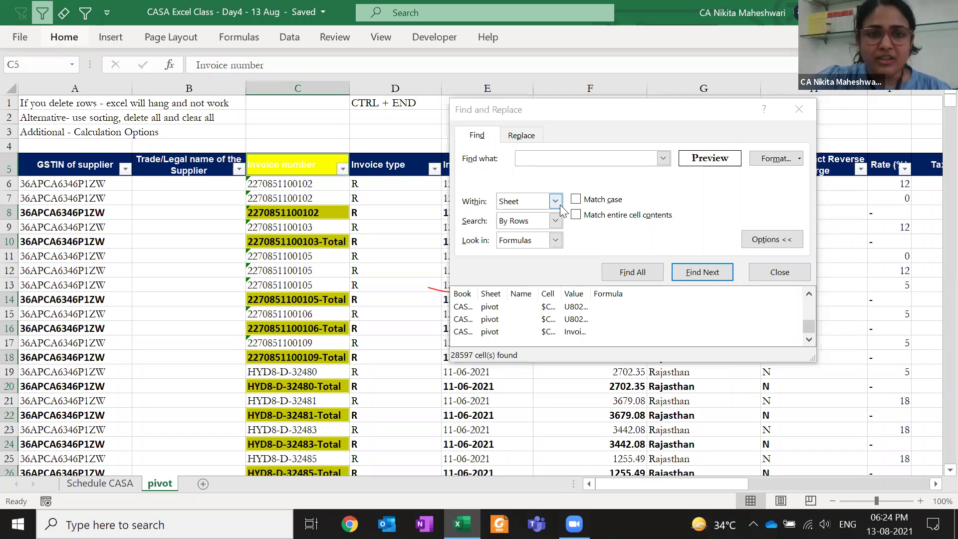
# Clear the bold Find Format criterion and close Find and Replace
pyautogui.click(800, 158)
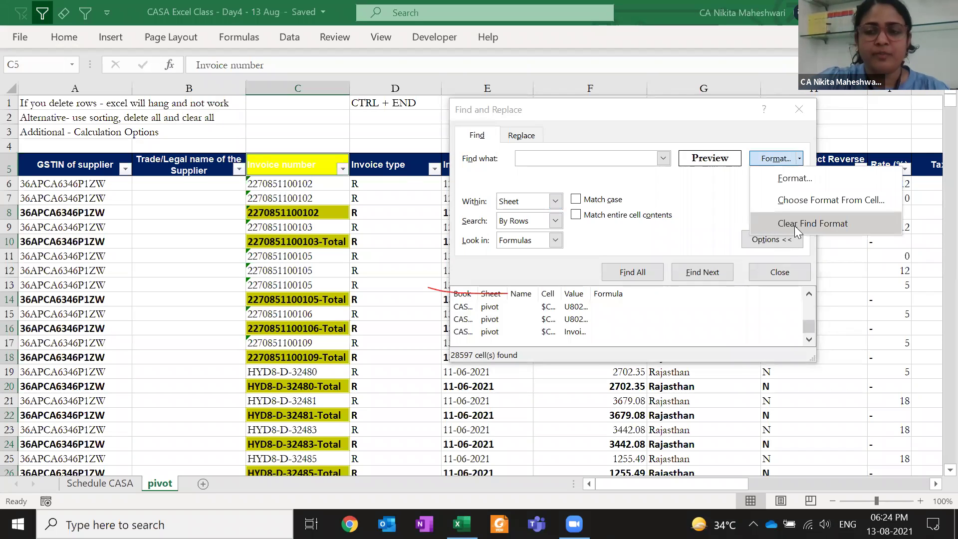
pyautogui.click(864, 222)
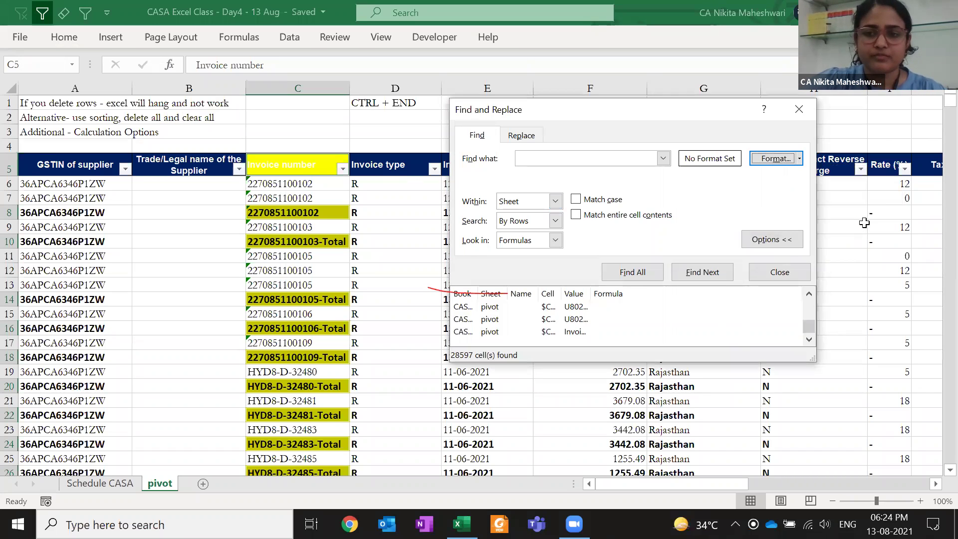
pyautogui.click(800, 110)
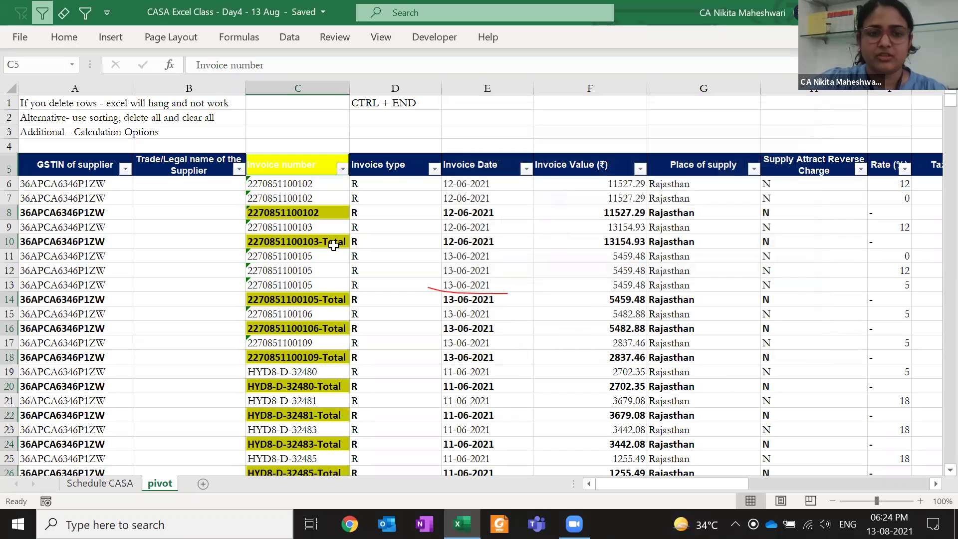
# Paste the Invoice type header's formatting onto the Invoice number header
pyautogui.click(333, 244)
pyautogui.click(390, 172)
pyautogui.hotkey('ctrl', 'c')
pyautogui.press('Left')
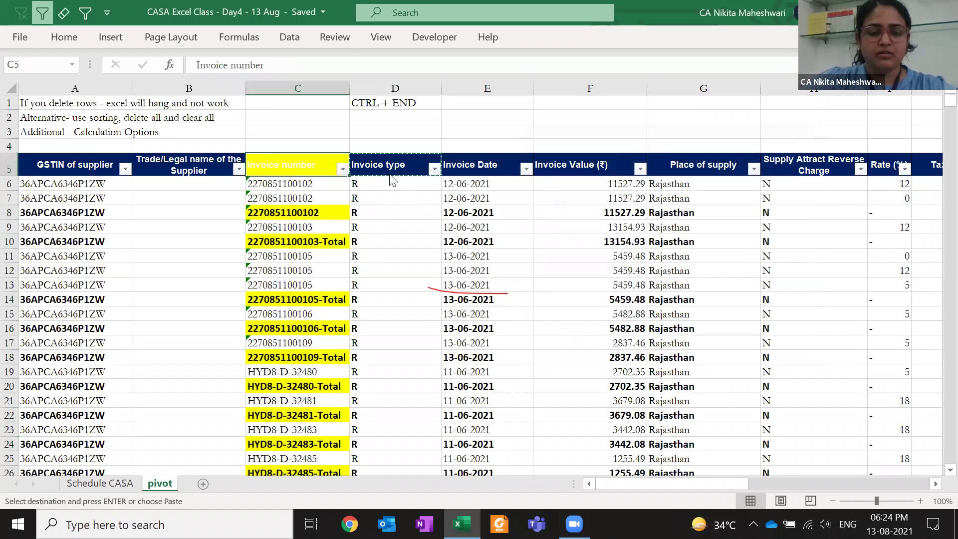
pyautogui.hotkey('ctrl', 'alt', 'v')
pyautogui.press('t')
pyautogui.press('Return')
pyautogui.press('Escape')
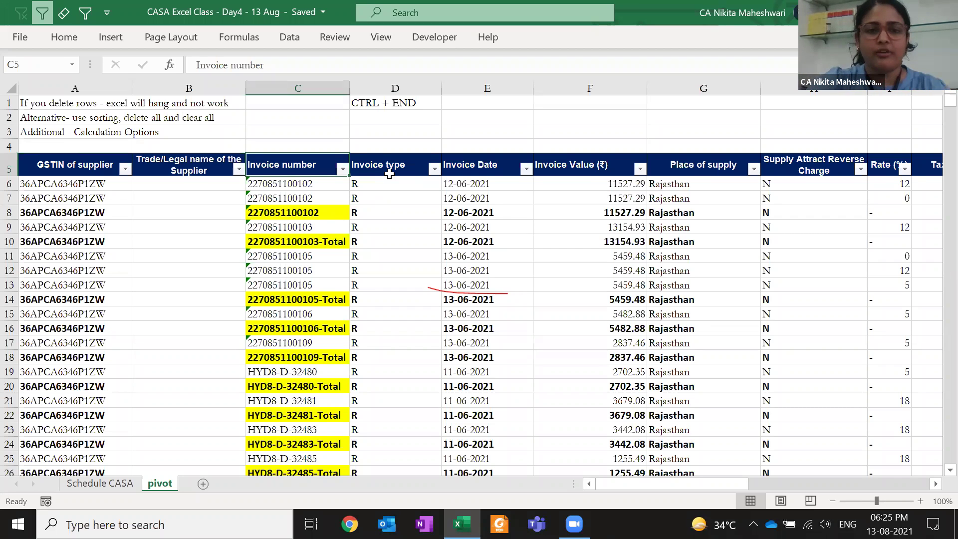
# Filter Invoice number by yellow fill and select C8 down to the last filtered row
pyautogui.hotkey('alt', 'Down')
pyautogui.press('Down')
pyautogui.press('Down')
pyautogui.press('Down')
pyautogui.press('Down')
pyautogui.press('Down')
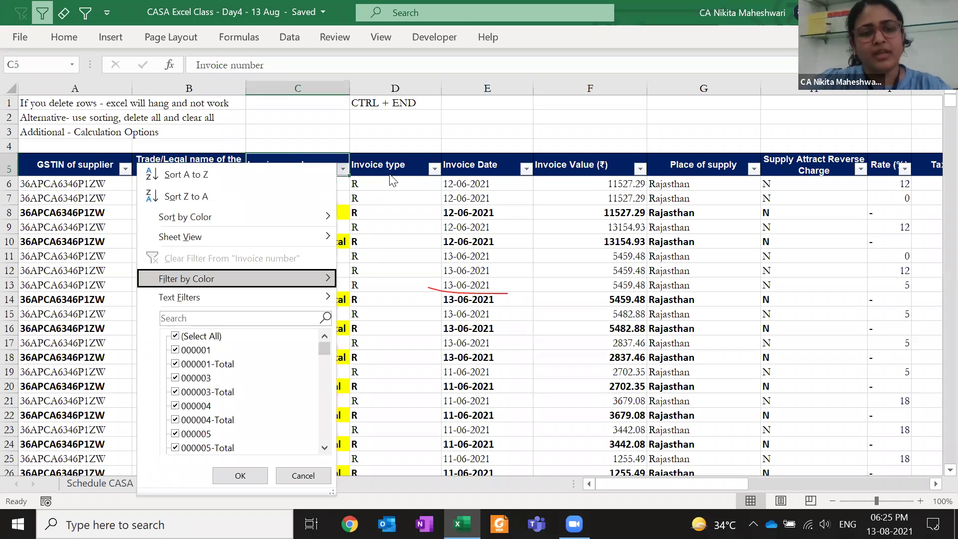
pyautogui.press('Right')
pyautogui.press('Return')
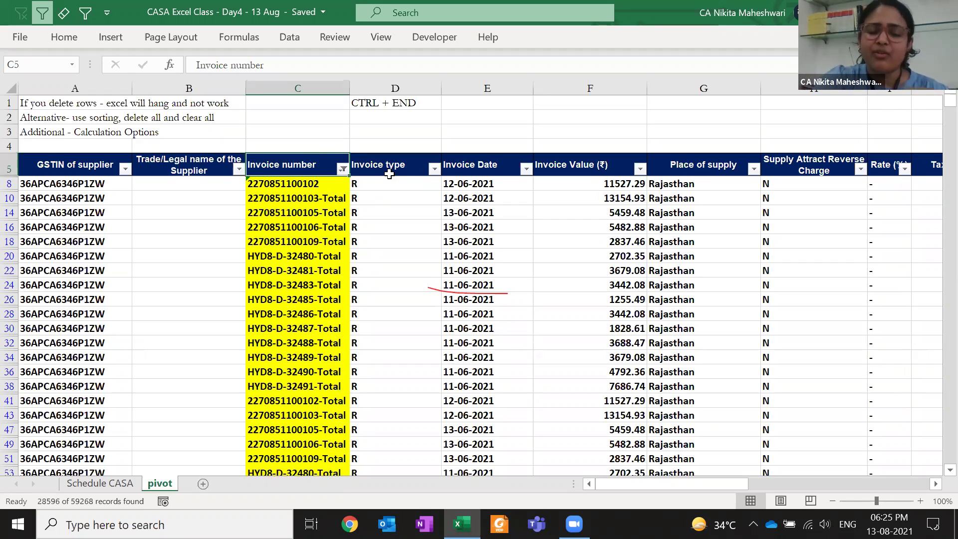
pyautogui.press('Down')
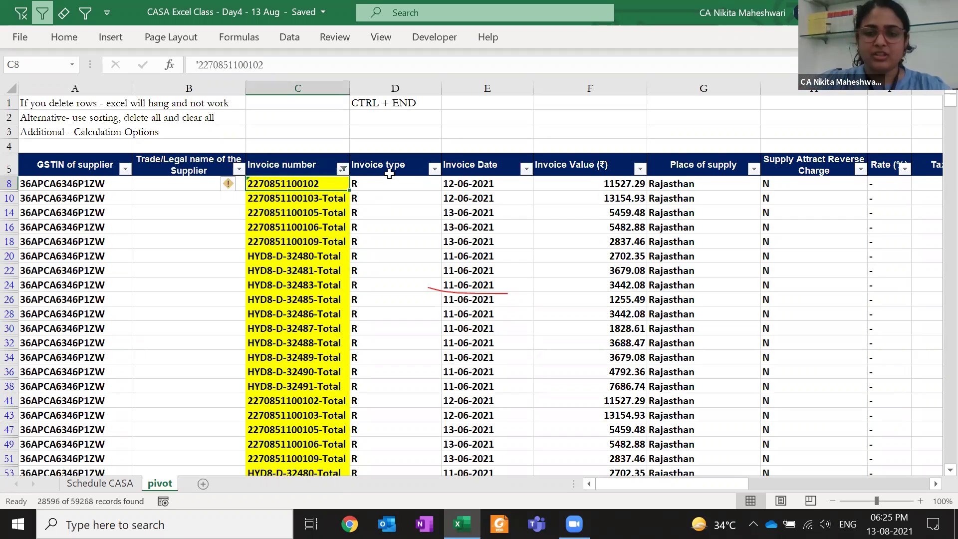
pyautogui.hotkey('ctrl', 'shift', 'Down')
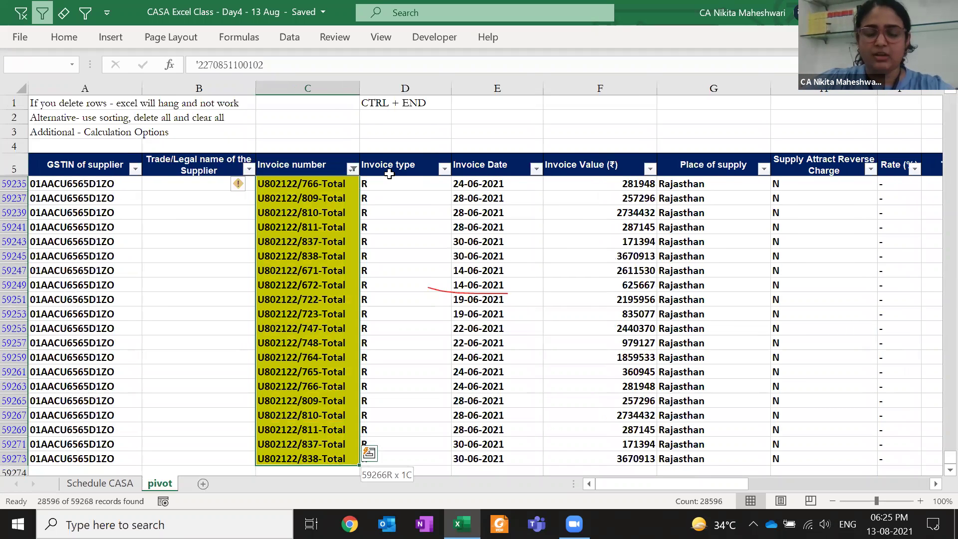
# Select only the visible filtered -Total rows across the table and Clear All on them
pyautogui.hotkey('ctrl', 'a')
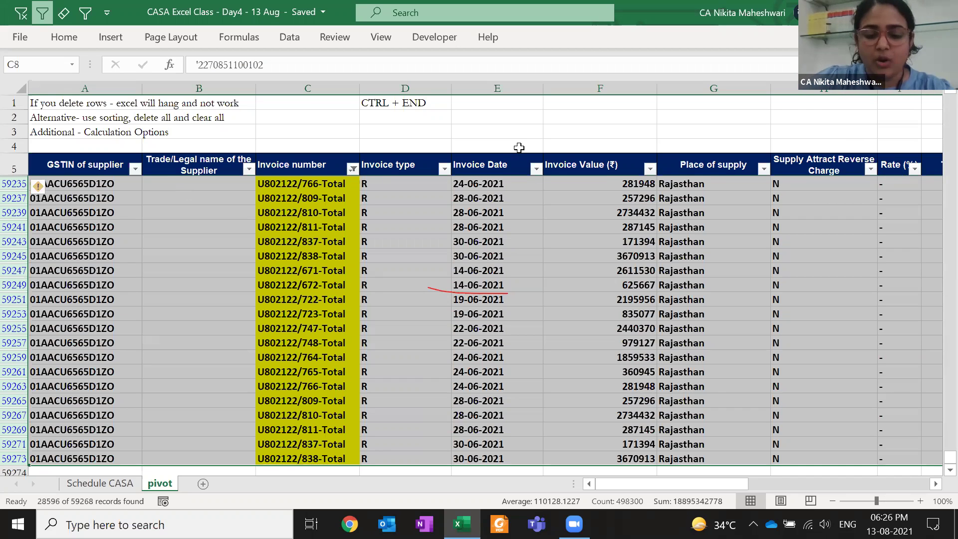
pyautogui.hotkey('alt', ';')
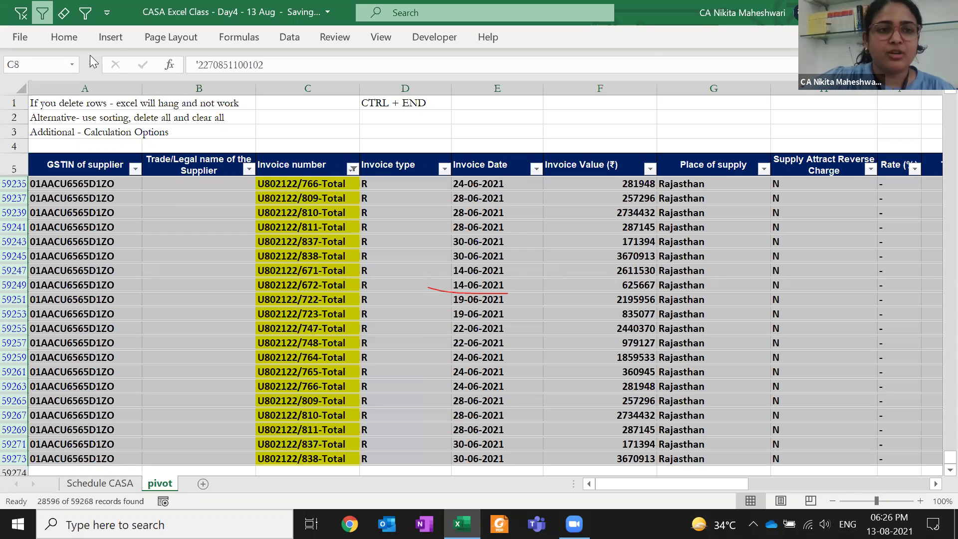
pyautogui.click(64, 38)
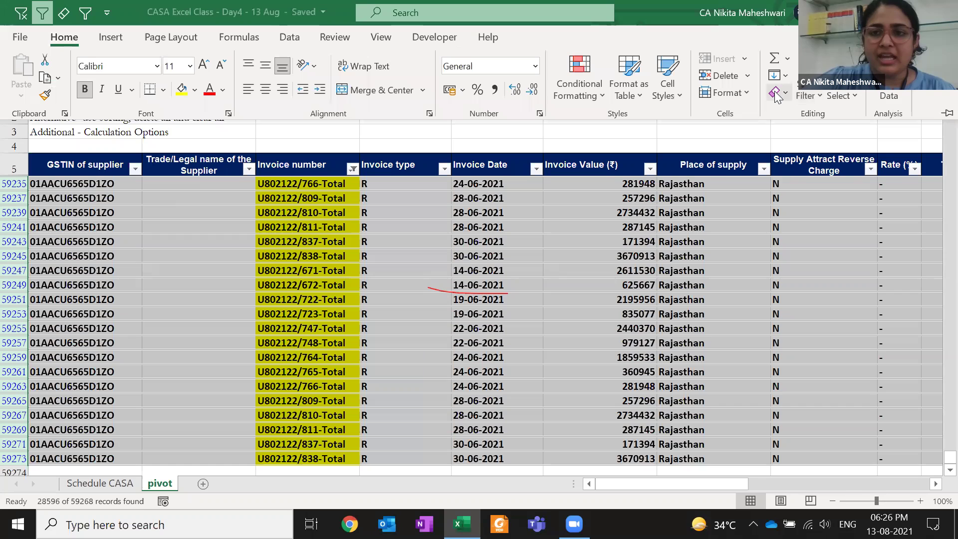
pyautogui.click(786, 94)
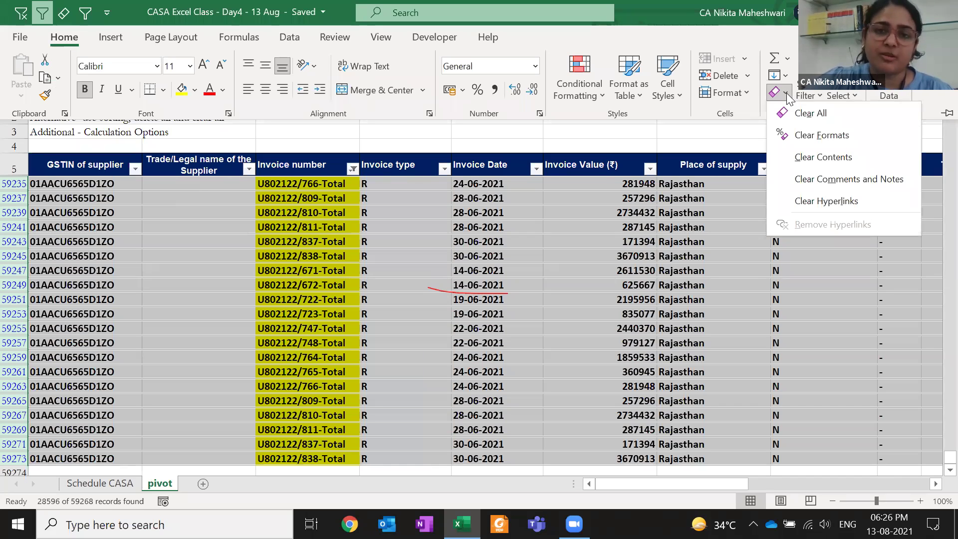
pyautogui.click(811, 113)
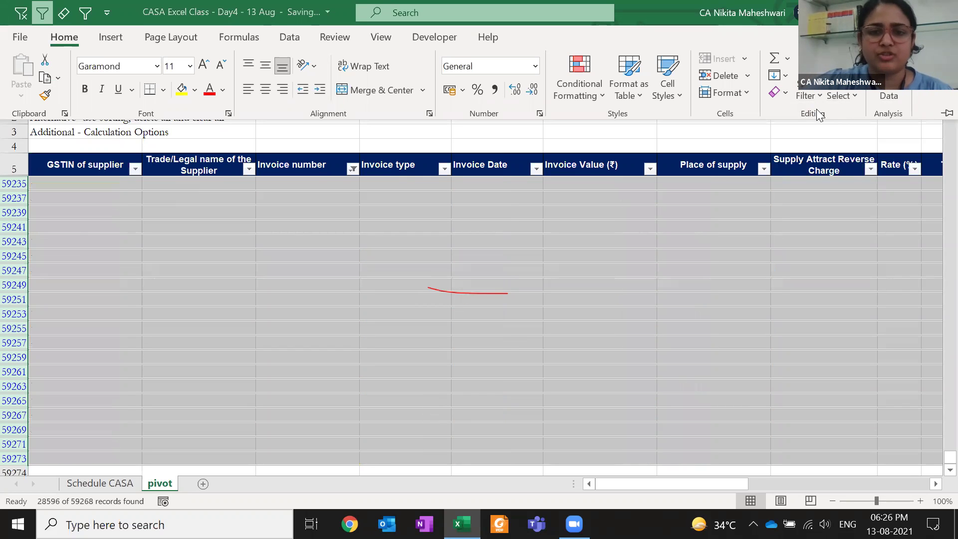
# Remove the table filter and check the now-blank row 8 across B8 and C8
pyautogui.click(525, 210)
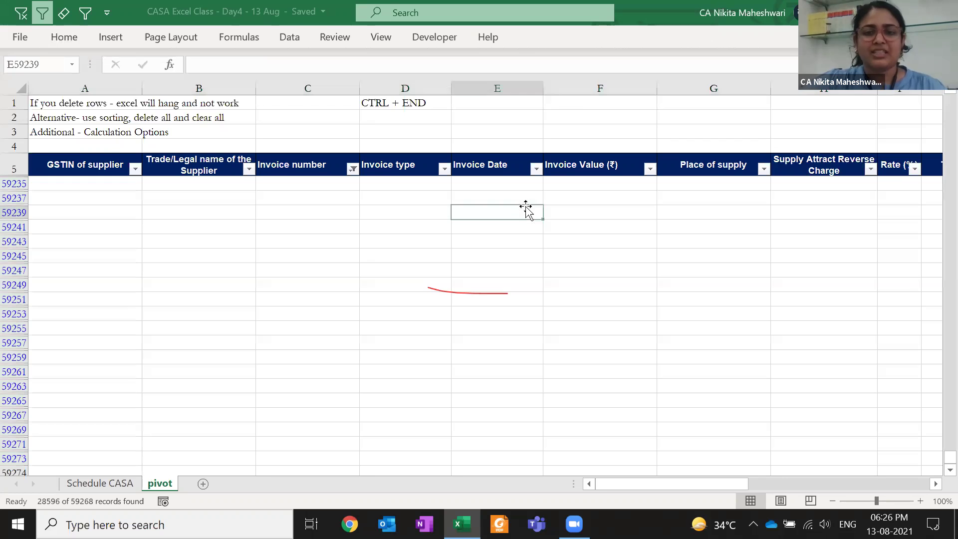
pyautogui.click(603, 158)
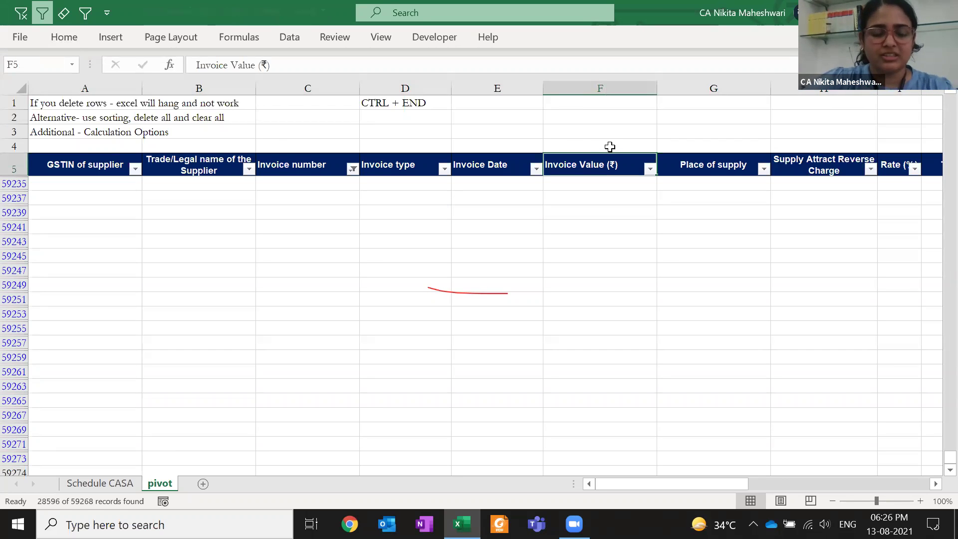
pyautogui.press('alt')
pyautogui.press('1')
pyautogui.press('Left')
pyautogui.press('Left')
pyautogui.press('Left')
pyautogui.press('Left')
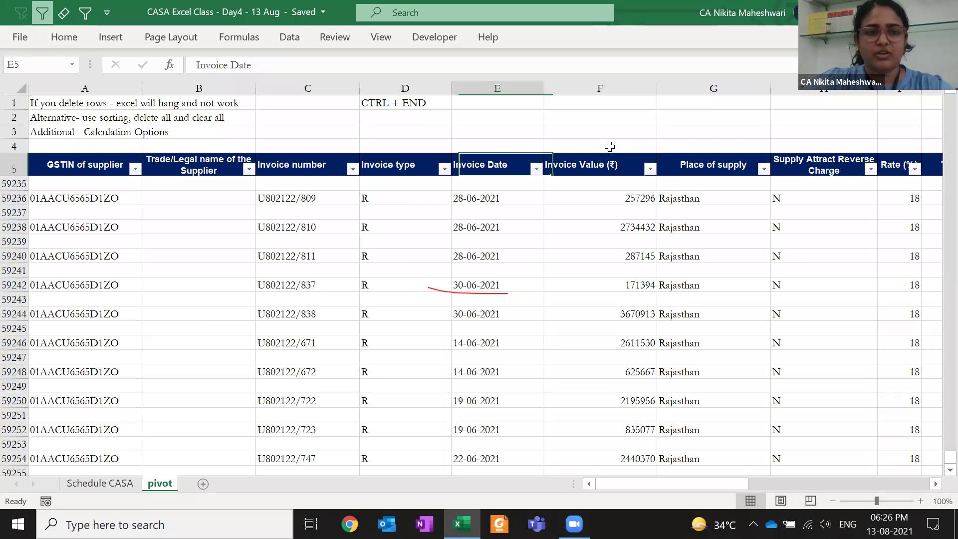
pyautogui.press('Down')
pyautogui.press('Left')
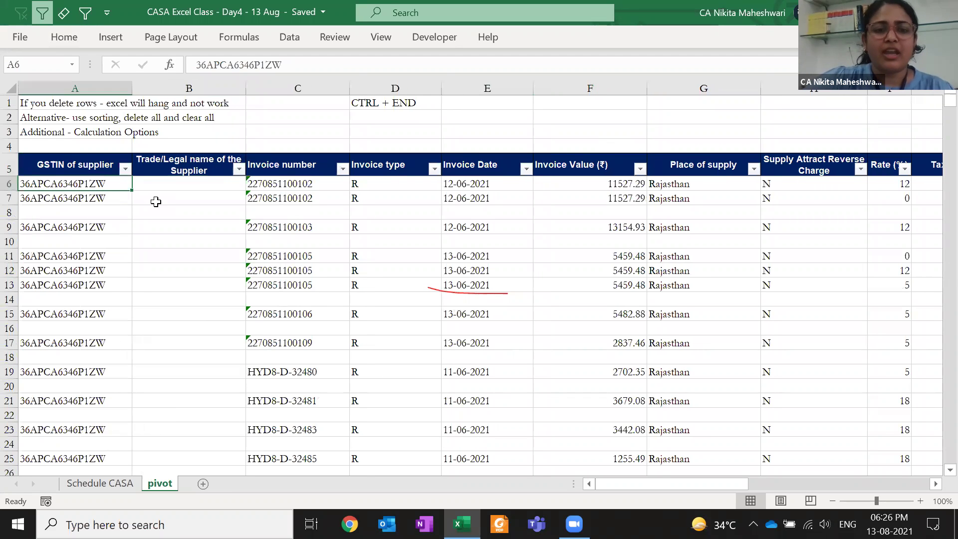
pyautogui.click(177, 211)
pyautogui.keyDown('shift'); pyautogui.click(324, 215); pyautogui.keyUp('shift')
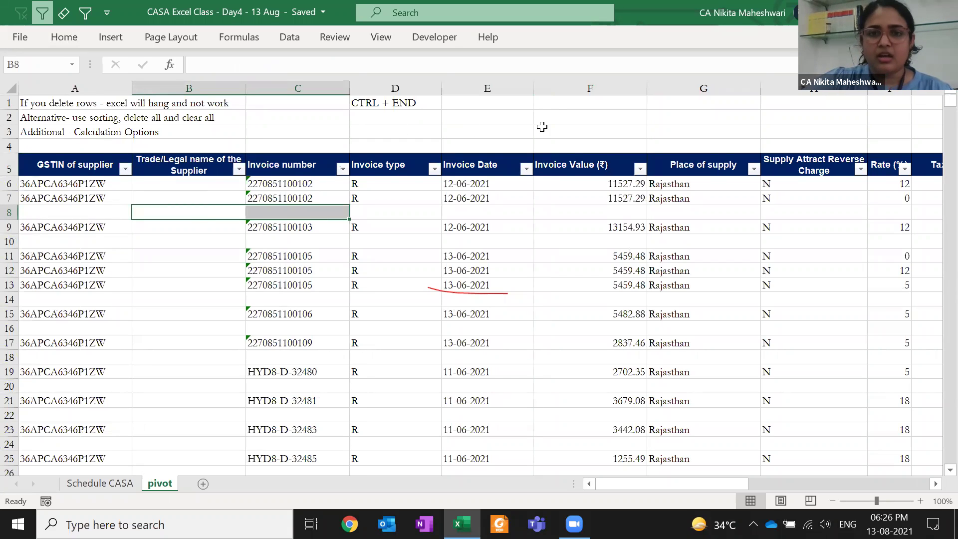
# Enter the note 'ALT ;' in cell F2
pyautogui.click(605, 125)
pyautogui.write('A')
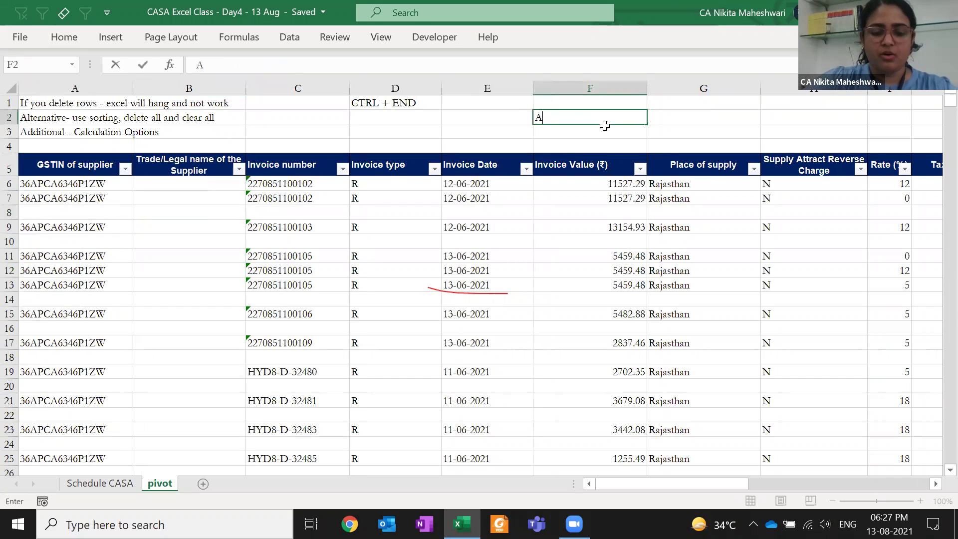
pyautogui.write('LT :')
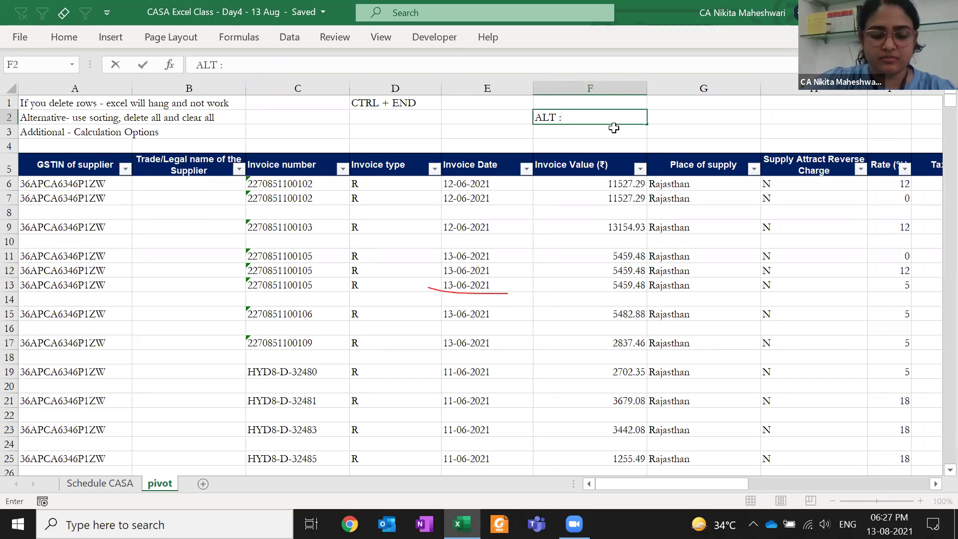
pyautogui.hotkey('ctrl', 'Return')
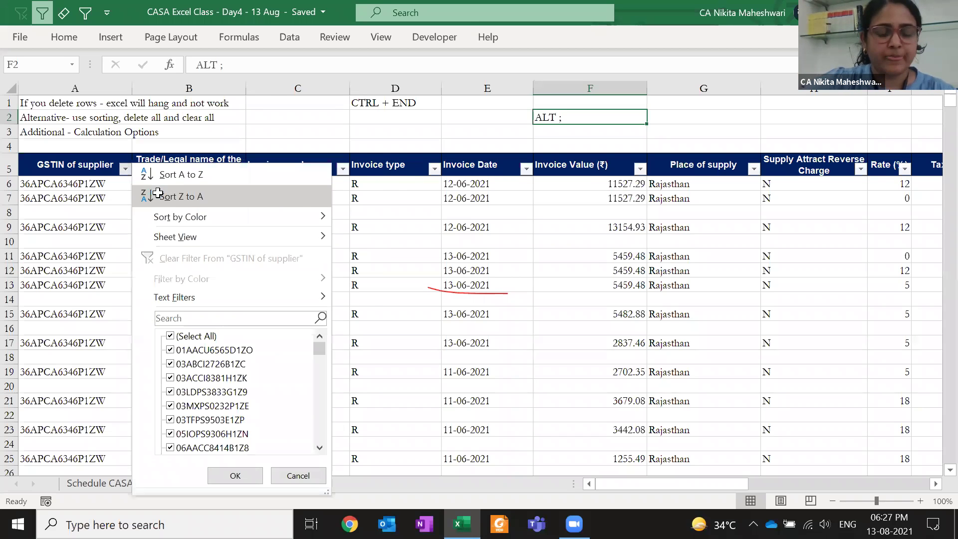
# Sort GSTIN of supplier Z to A and select the data table through row 30677
pyautogui.click(158, 193)
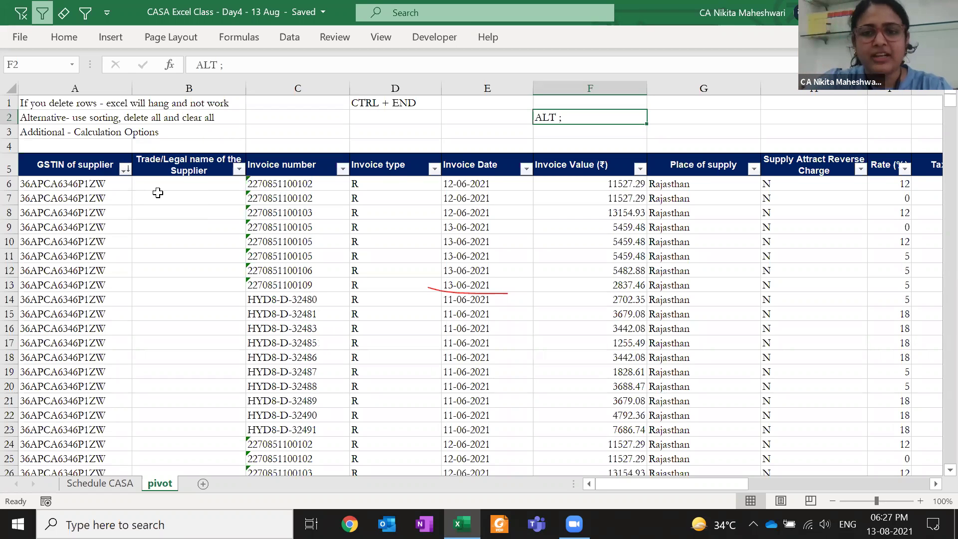
pyautogui.click(99, 215)
pyautogui.hotkey('ctrl', 'Down')
pyautogui.press('Down')
pyautogui.press('Up')
pyautogui.hotkey('ctrl', 'shift', 'Up')
pyautogui.hotkey('ctrl', 'shift', 'Right')
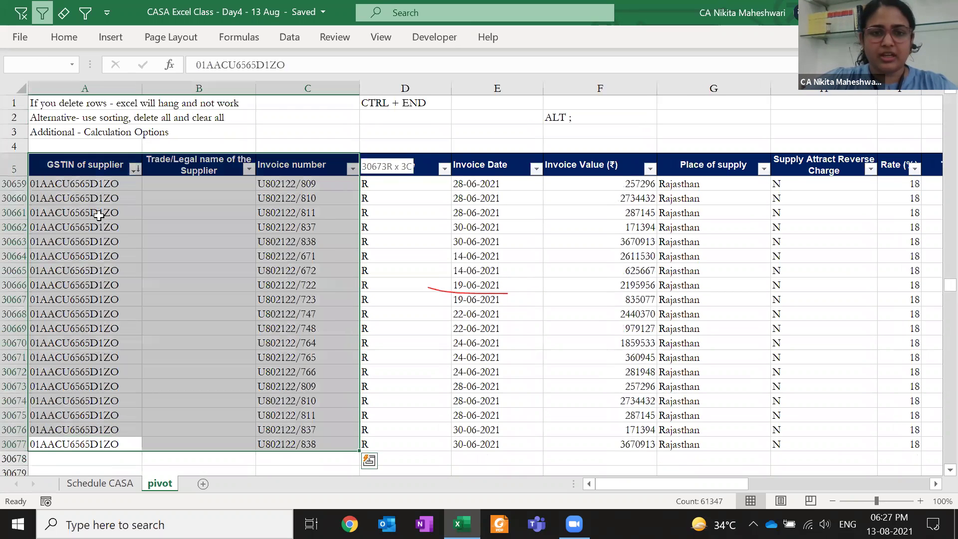
pyautogui.hotkey('ctrl', 'shift', 'Left')
pyautogui.hotkey('ctrl', 'Up')
pyautogui.hotkey('ctrl', 'shift', 'End')
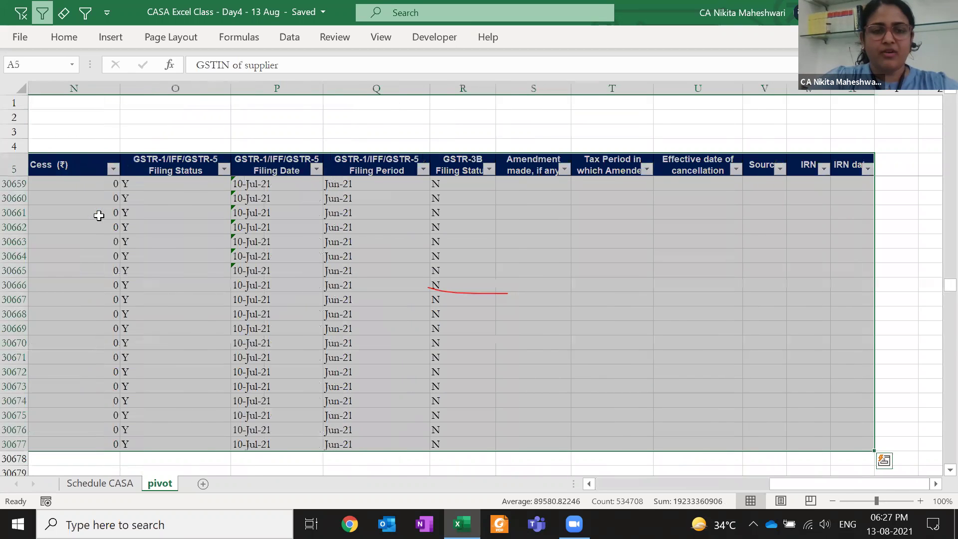
# Reapply filtering to the full table and confirm the data ends at row 30677
pyautogui.hotkey('alt', 'a')
pyautogui.press('t')
pyautogui.hotkey('alt', 'a')
pyautogui.press('t')
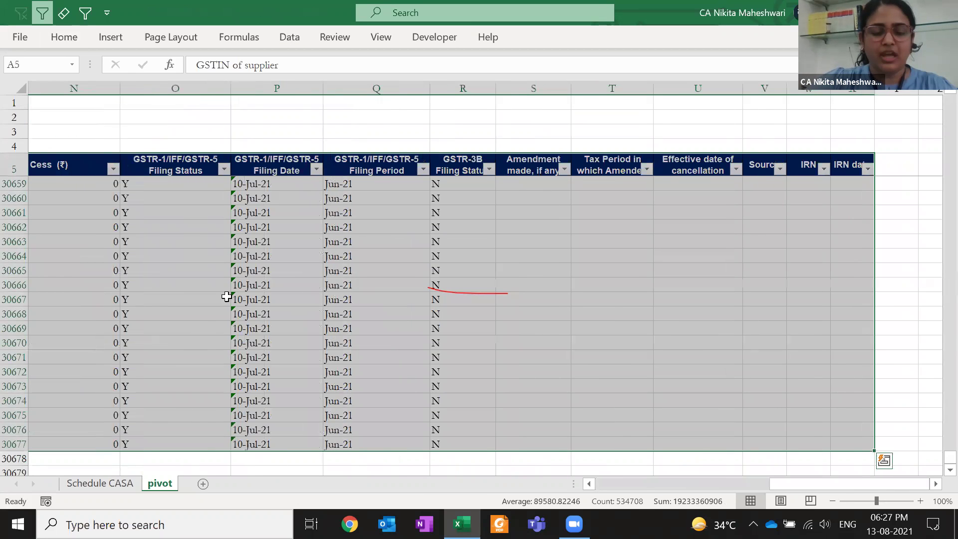
pyautogui.click(150, 126)
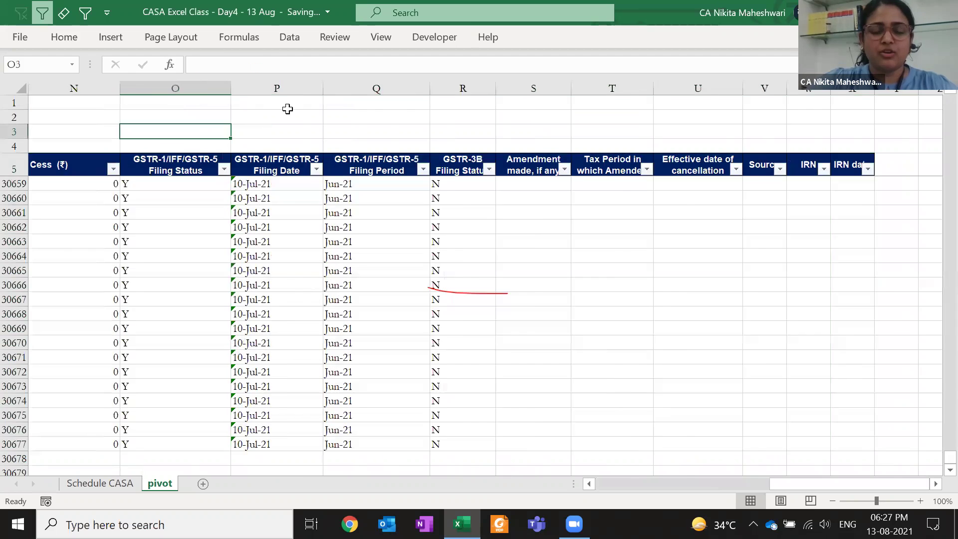
pyautogui.hotkey('ctrl', 'Home')
pyautogui.press('Right')
pyautogui.press('Right')
pyautogui.press('Right')
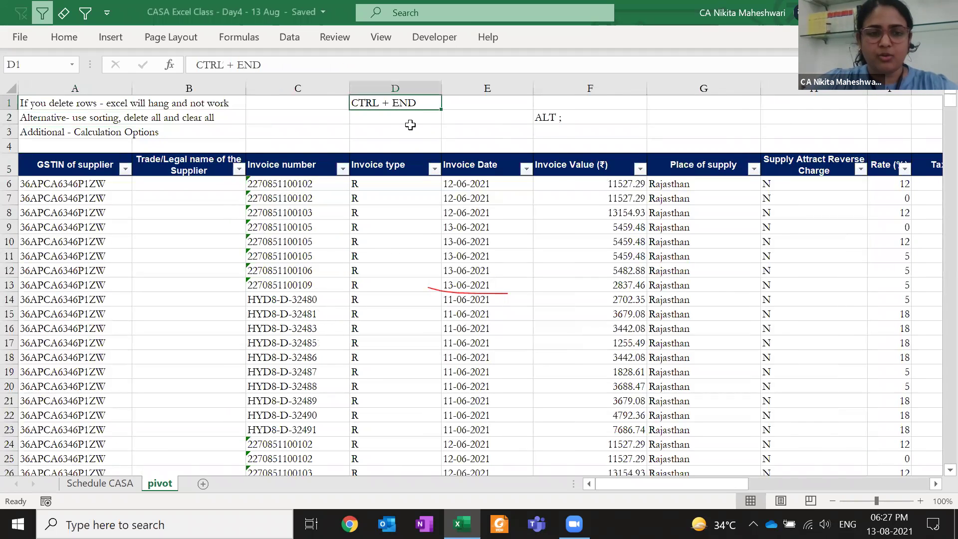
pyautogui.hotkey('ctrl', 'End')
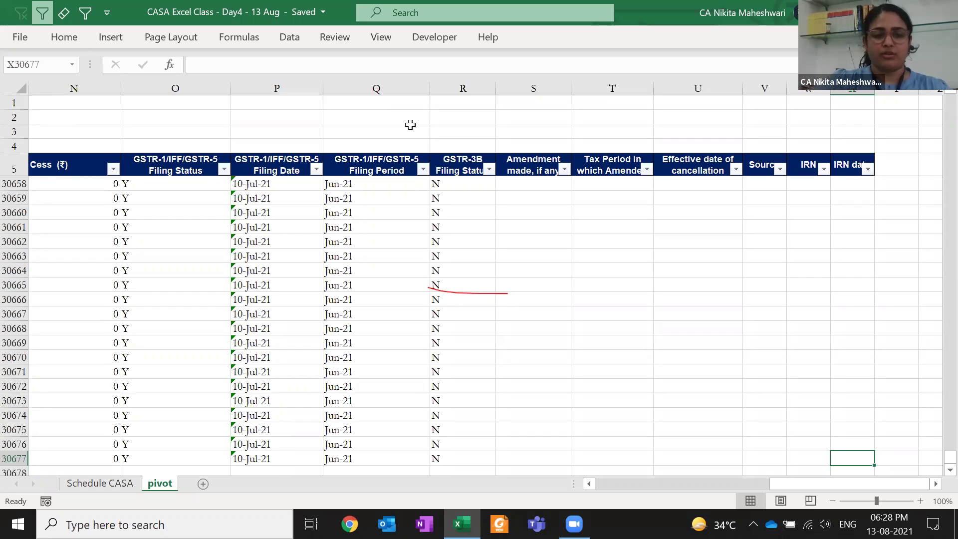
pyautogui.click(224, 169)
# Close the filing status filter and move the ALT ; note from F2 into D2
pyautogui.click(185, 152)
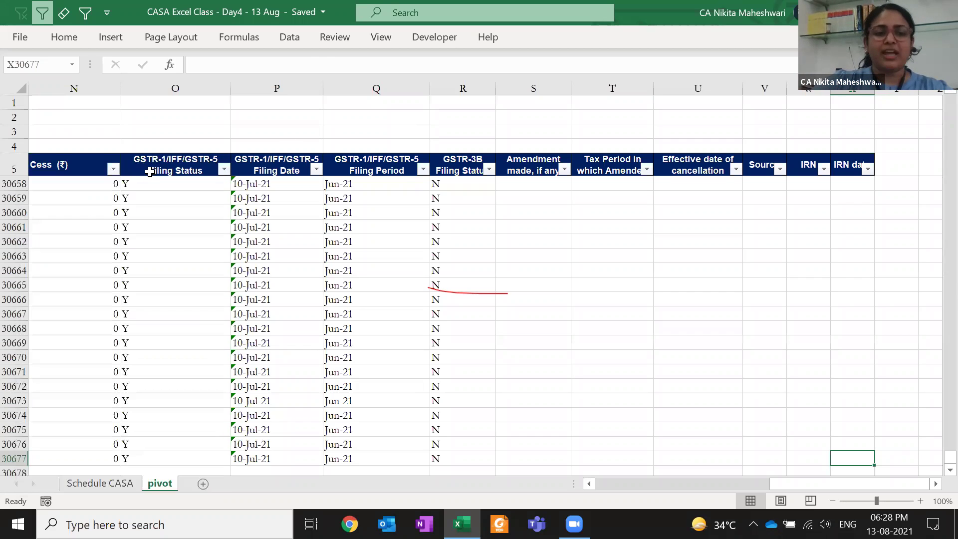
pyautogui.click(150, 172)
pyautogui.hotkey('ctrl', 'Left')
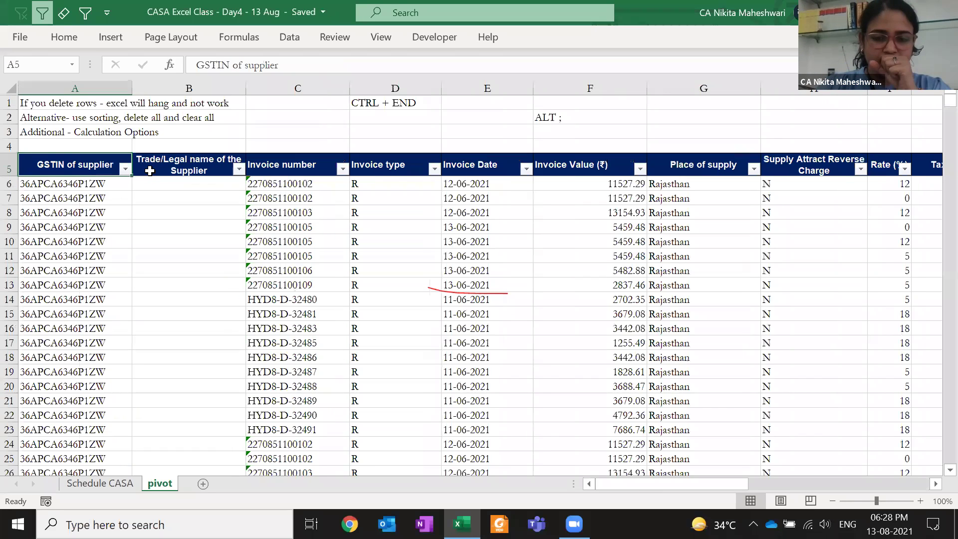
pyautogui.click(562, 118)
pyautogui.hotkey('ctrl', 'c')
pyautogui.press('Left')
pyautogui.press('Left')
pyautogui.hotkey('ctrl', 'v')
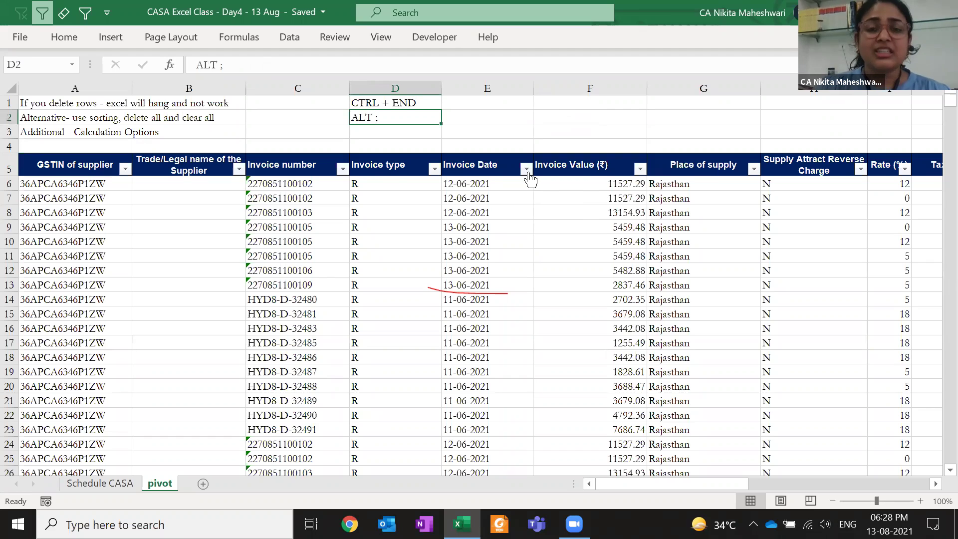
# Select the Invoice Date header and step down to the first invoice date in E6
pyautogui.click(489, 170)
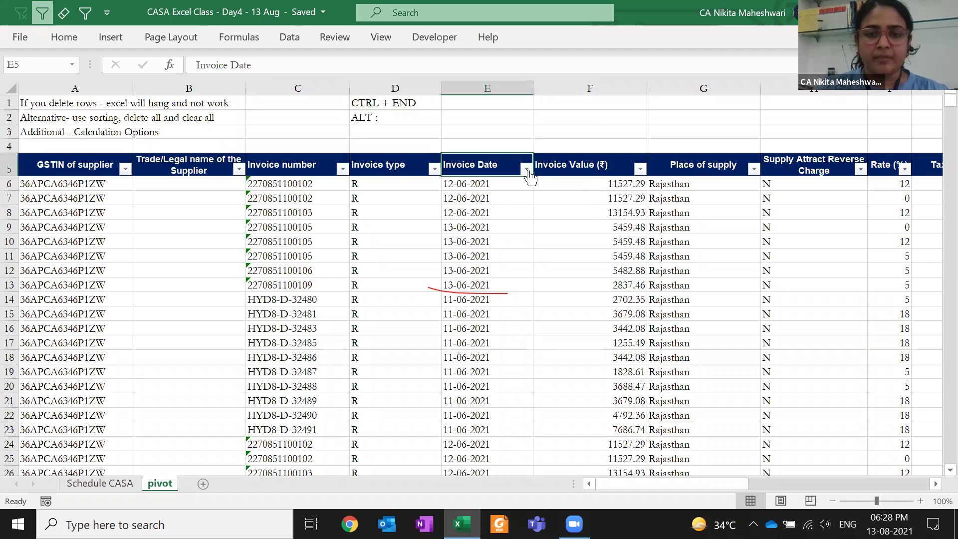
pyautogui.press('Down')
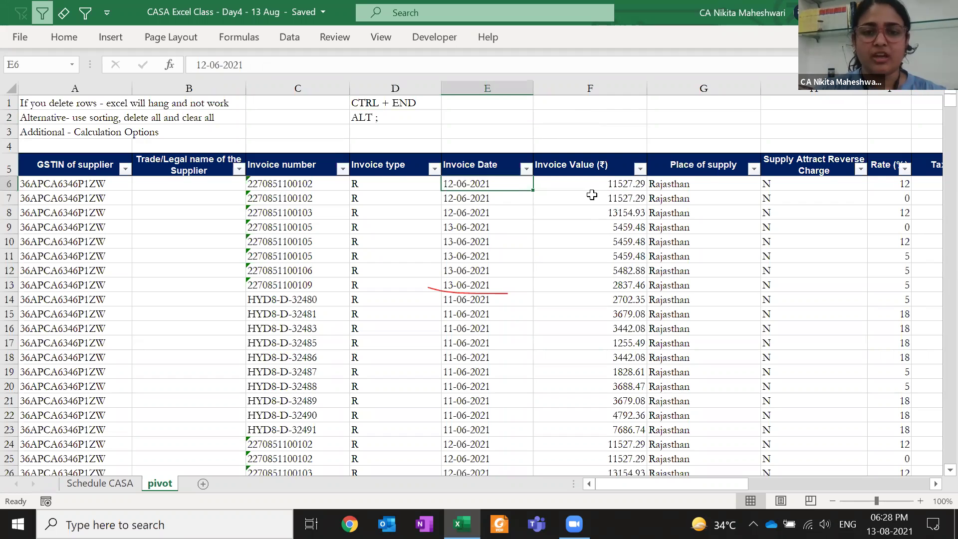
pyautogui.scroll(-20, 513, 252)
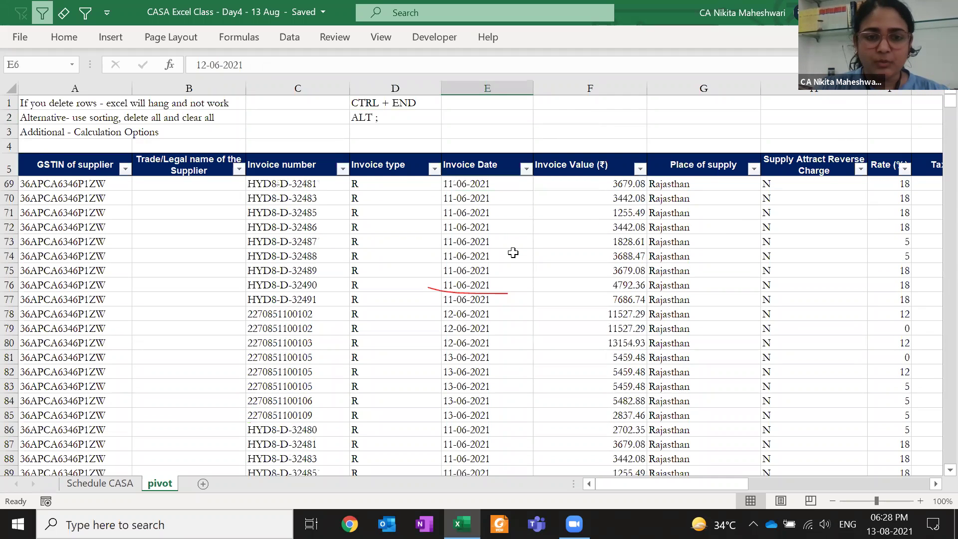
pyautogui.scroll(20, 513, 253)
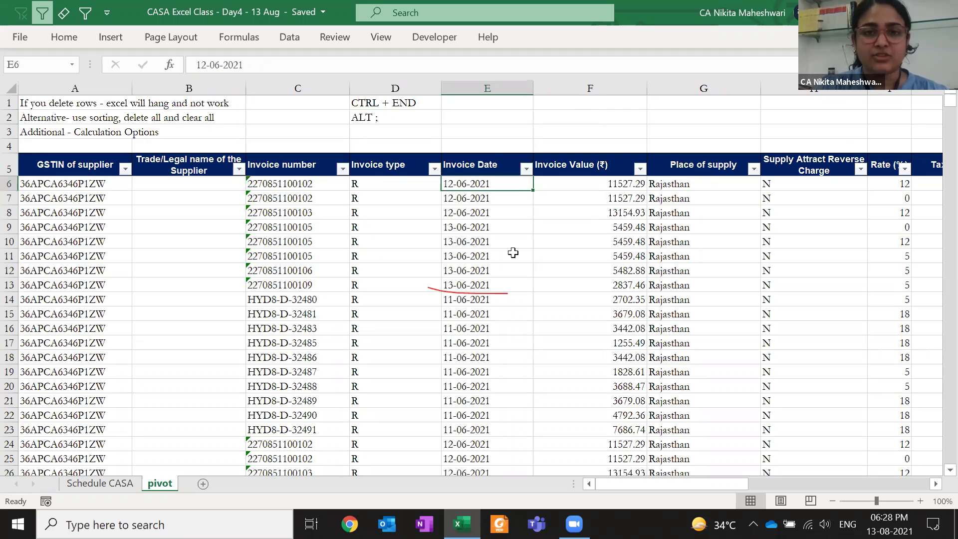
pyautogui.click(527, 170)
pyautogui.scroll(-20, 433, 369)
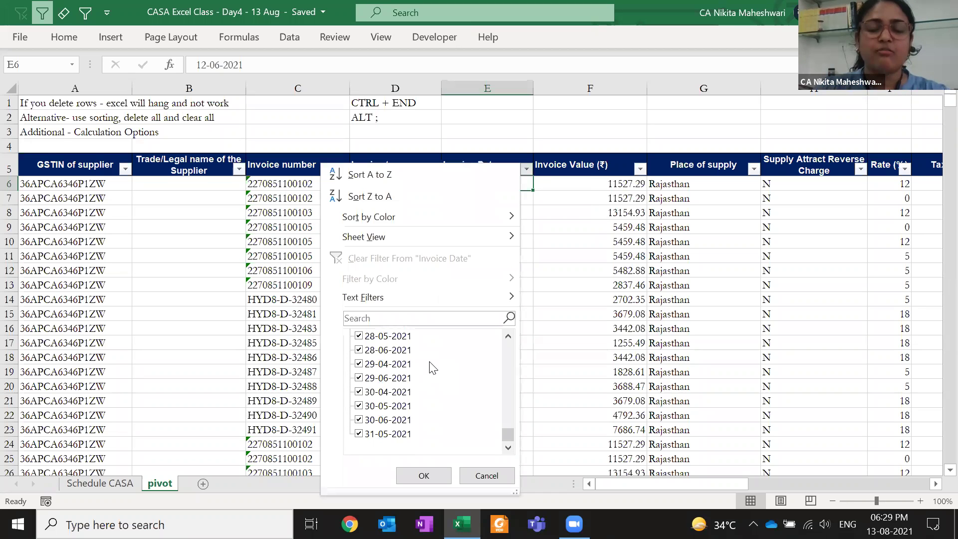
pyautogui.scroll(20, 433, 368)
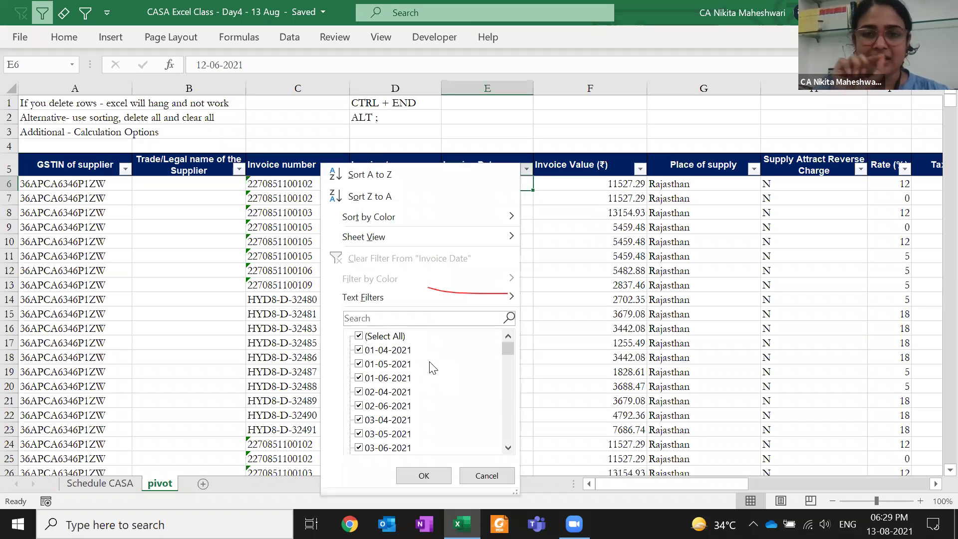
pyautogui.press('Escape')
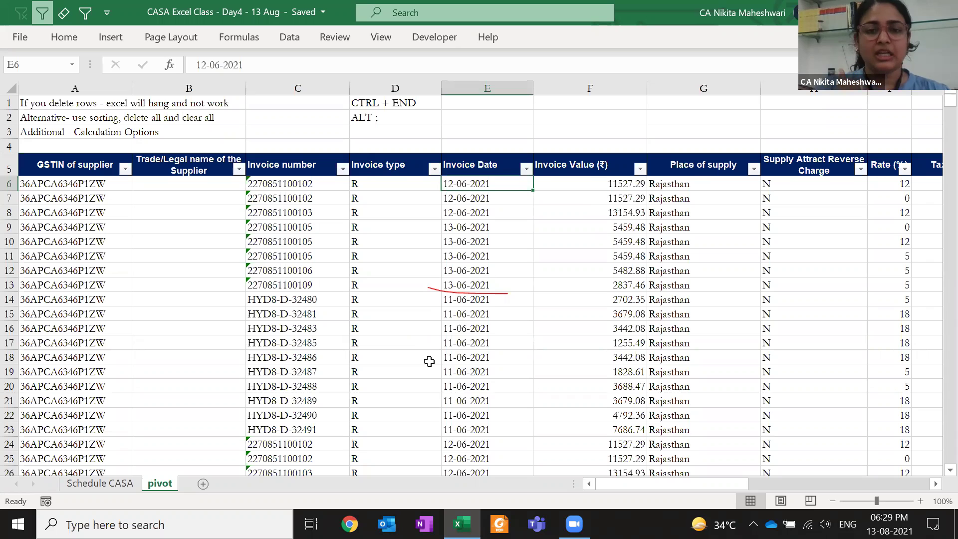
# Enter 0 in cell E2, copy it, and select the invoice dates before cancelling Paste Special
pyautogui.press('Up')
pyautogui.press('Up')
pyautogui.press('Up')
pyautogui.press('Up')
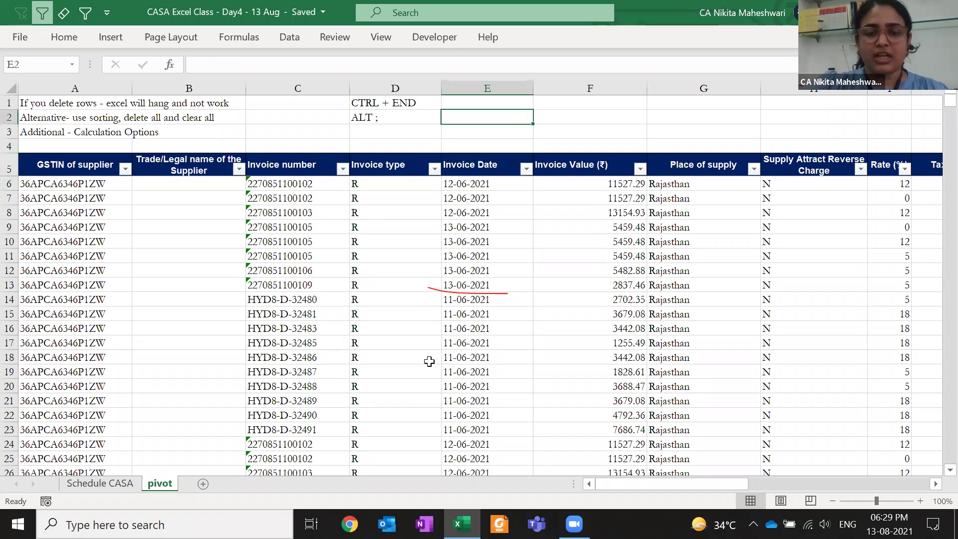
pyautogui.write('0')
pyautogui.hotkey('ctrl', 'Return')
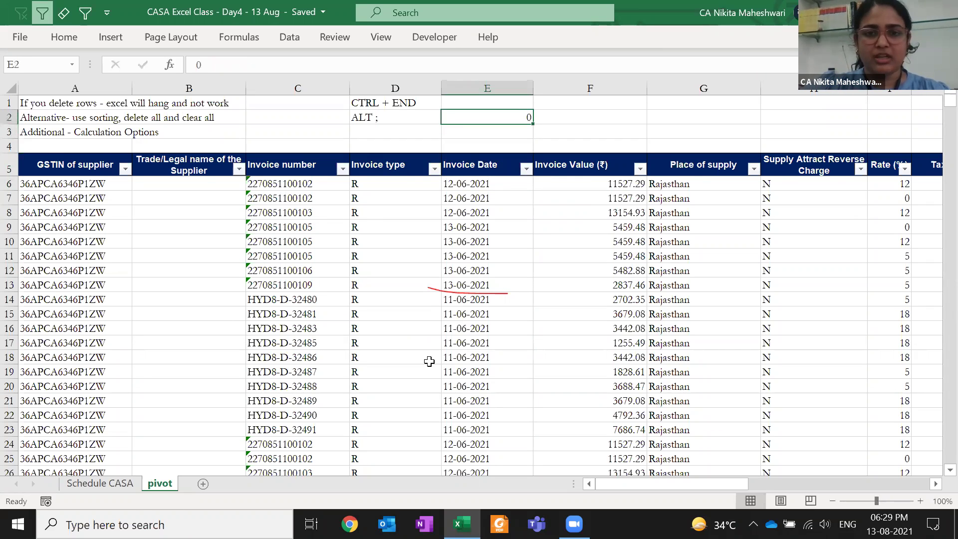
pyautogui.hotkey('ctrl', 'c')
pyautogui.press('Down')
pyautogui.press('Down')
pyautogui.press('Down')
pyautogui.press('Down')
pyautogui.hotkey('ctrl', 'shift', 'Down')
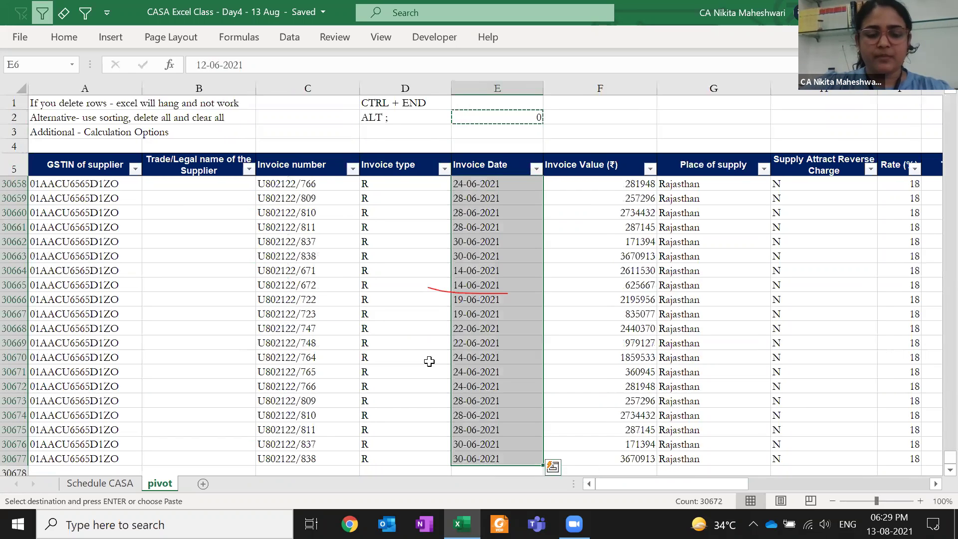
pyautogui.hotkey('ctrl', 'alt', 'v')
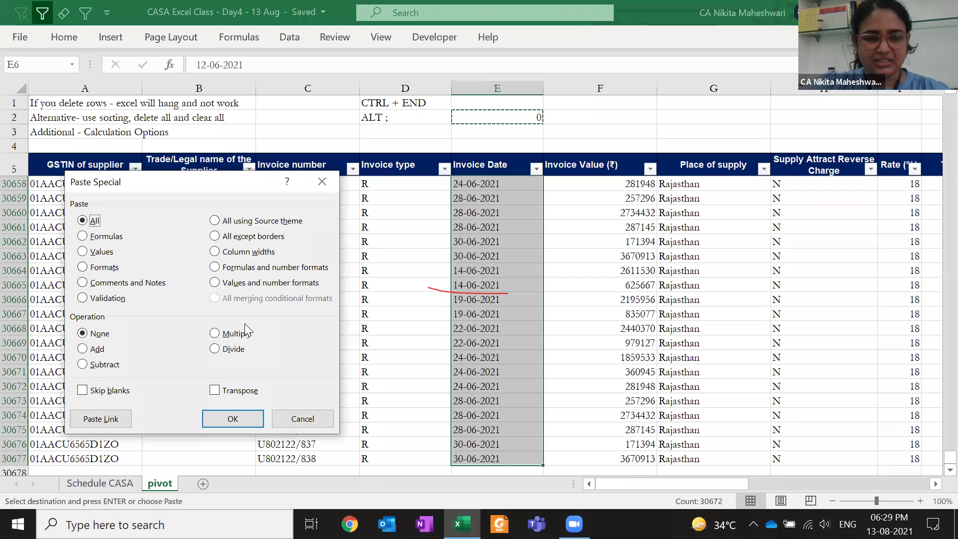
pyautogui.press('Escape')
pyautogui.press('Escape')
# Trial a Paste Special Add of the 0 onto E6 alone, turning it into 44359
pyautogui.press('Up')
pyautogui.press('Up')
pyautogui.press('Down')
pyautogui.press('Down')
pyautogui.press('Up')
pyautogui.press('Up')
pyautogui.press('Up')
pyautogui.press('Up')
pyautogui.press('Up')
pyautogui.press('Down')
pyautogui.hotkey('ctrl', 'c')
pyautogui.press('Down')
pyautogui.press('Down')
pyautogui.press('Down')
pyautogui.press('Down')
pyautogui.hotkey('ctrl', 'alt', 'v')
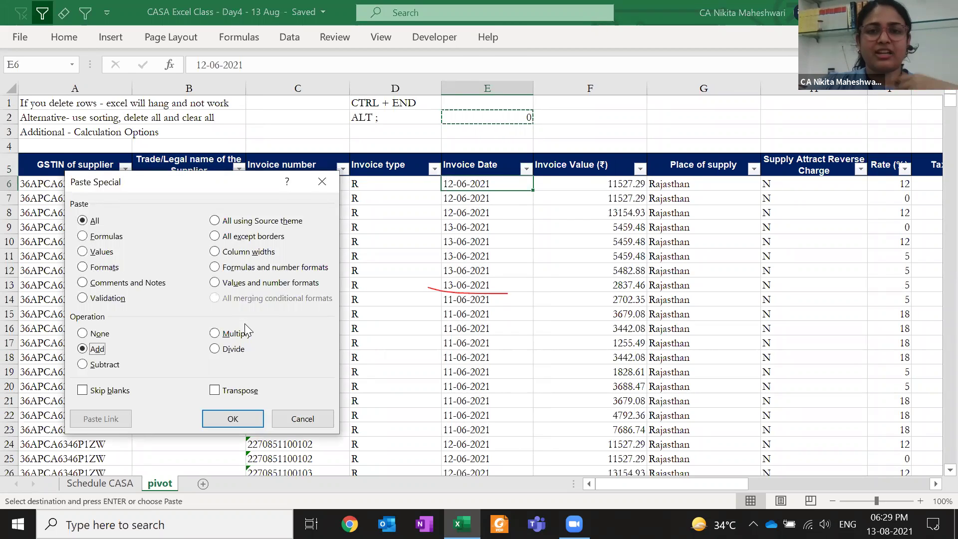
pyautogui.press('Return')
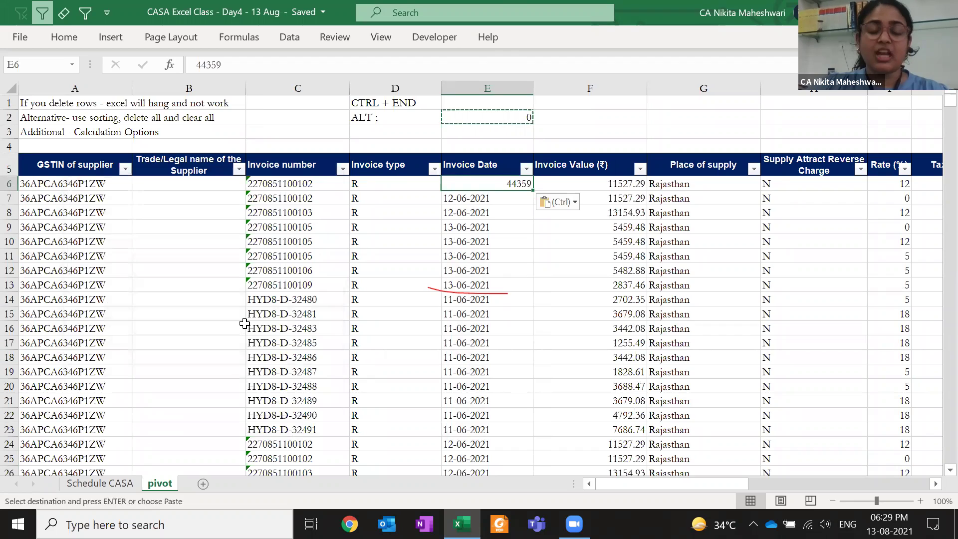
pyautogui.press('Escape')
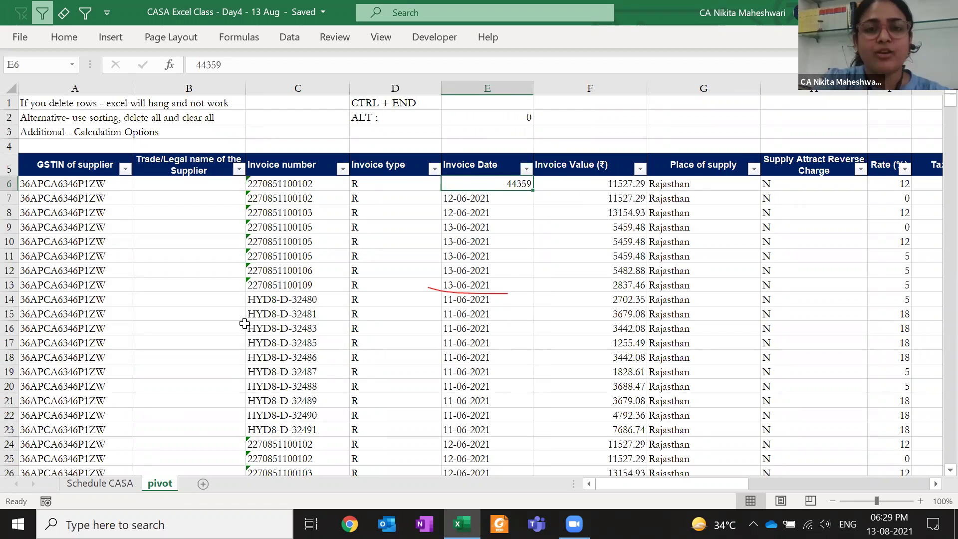
pyautogui.click(451, 201)
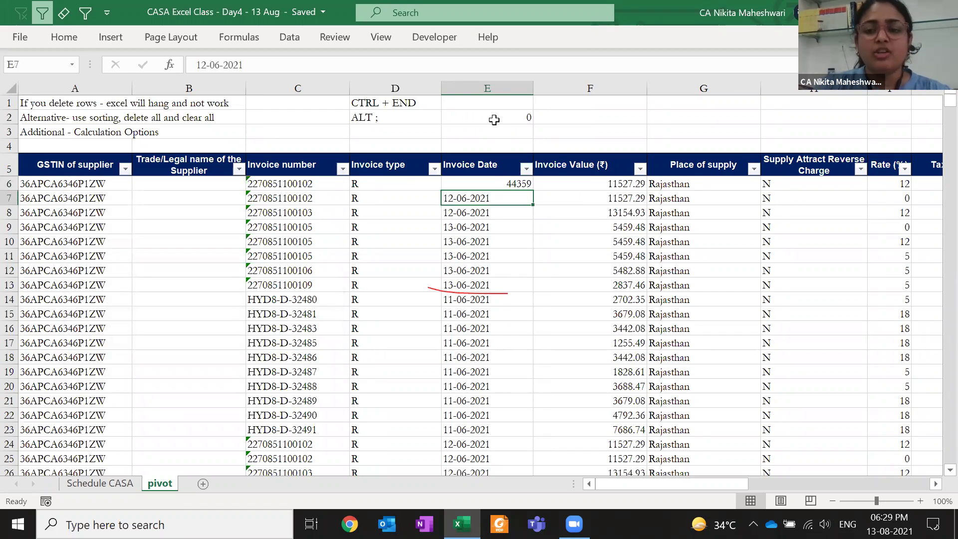
# Add the copied 0 to all invoice dates E6:E30677 via Home > Paste Special > Add
pyautogui.click(494, 120)
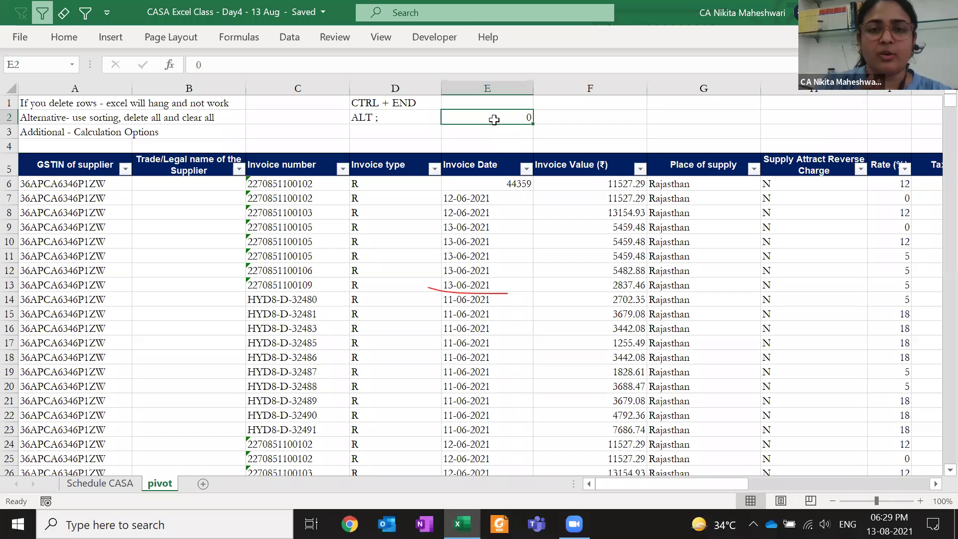
pyautogui.hotkey('ctrl', 'c')
pyautogui.press('Down')
pyautogui.press('Down')
pyautogui.press('Down')
pyautogui.press('Down')
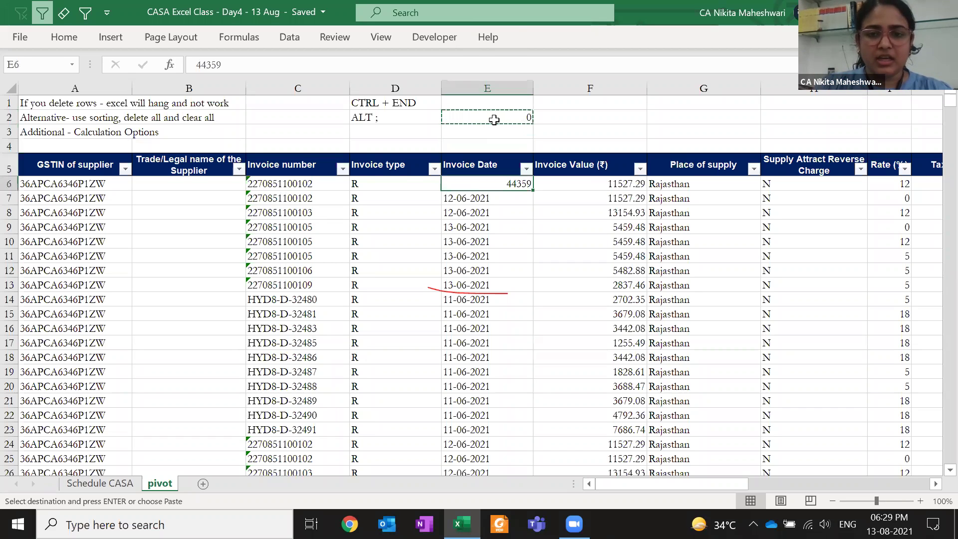
pyautogui.hotkey('ctrl', 'shift', 'Down')
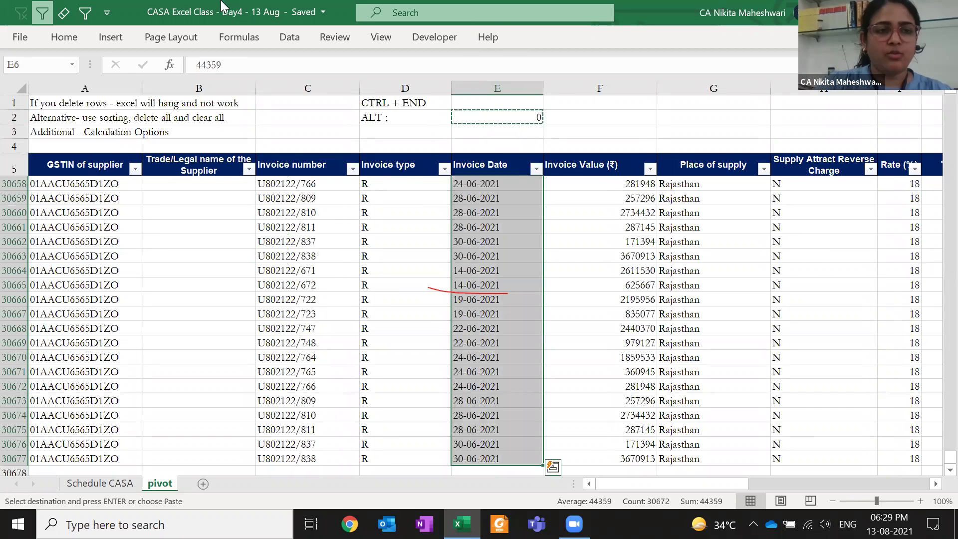
pyautogui.click(64, 37)
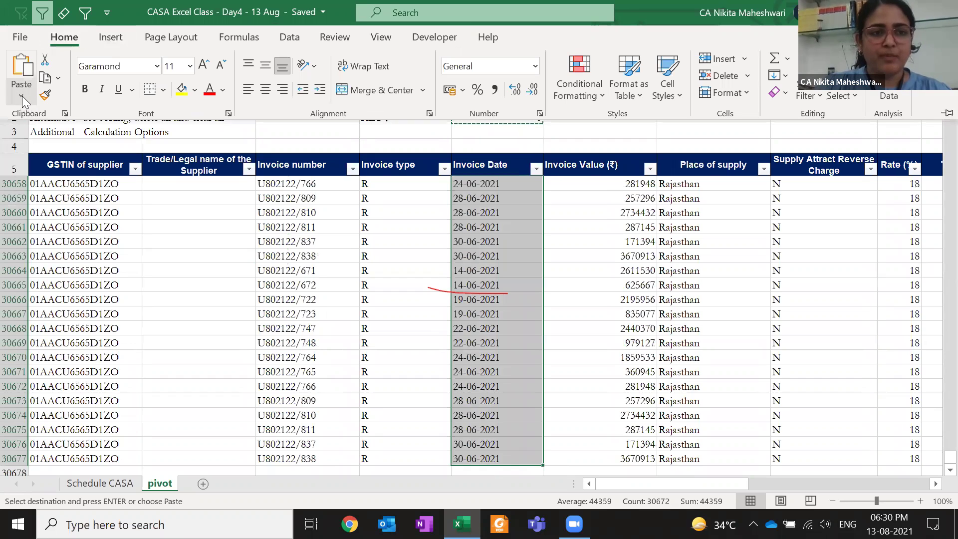
pyautogui.click(21, 94)
pyautogui.click(62, 273)
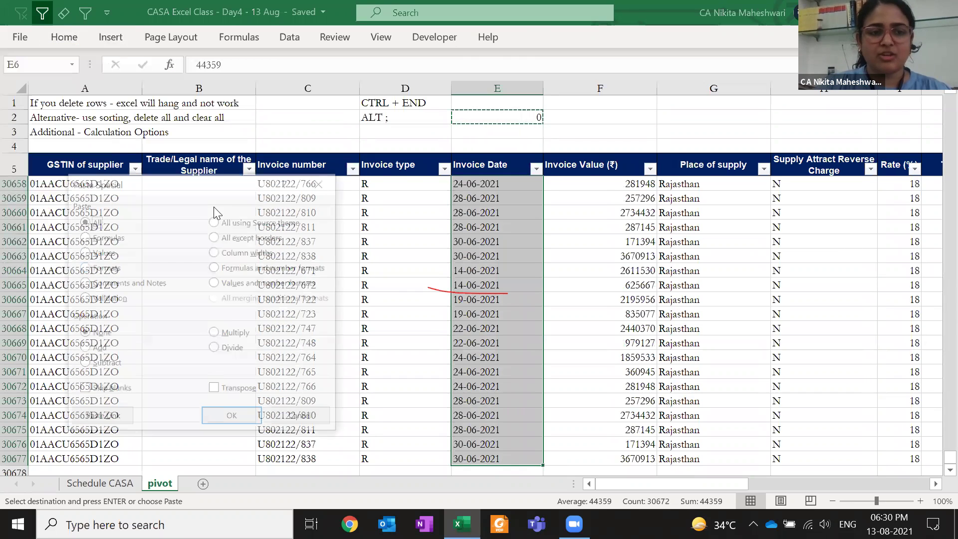
pyautogui.moveTo(168, 183); pyautogui.dragTo(152, 116)
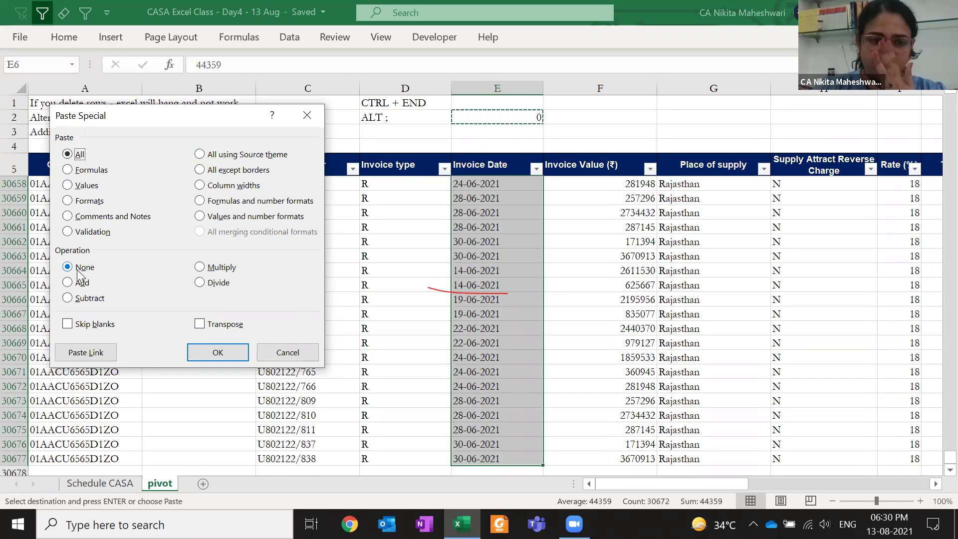
pyautogui.click(80, 282)
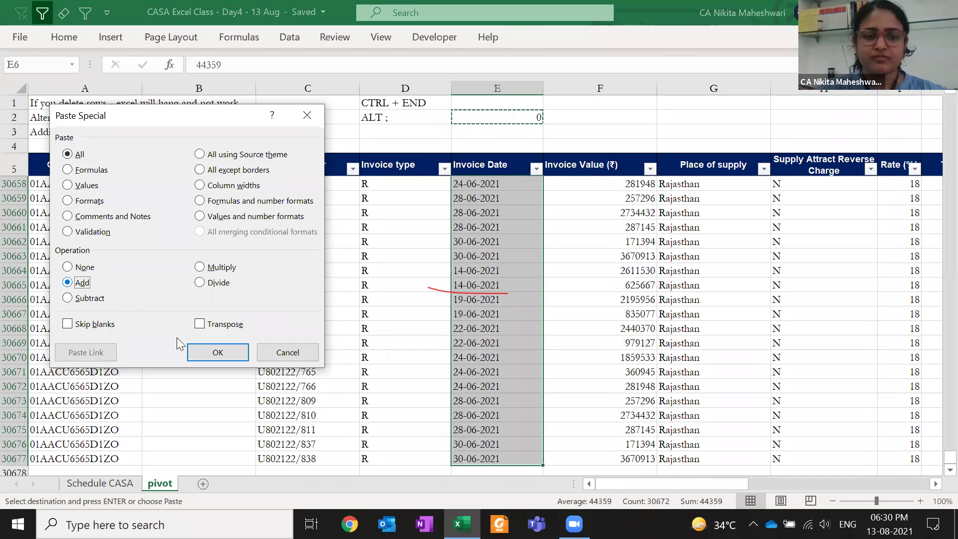
pyautogui.click(196, 348)
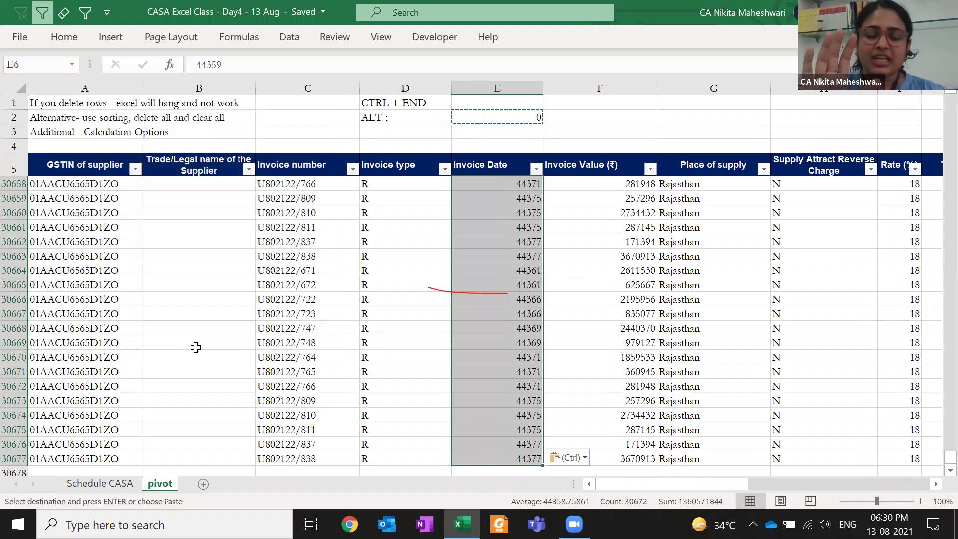
pyautogui.press('Escape')
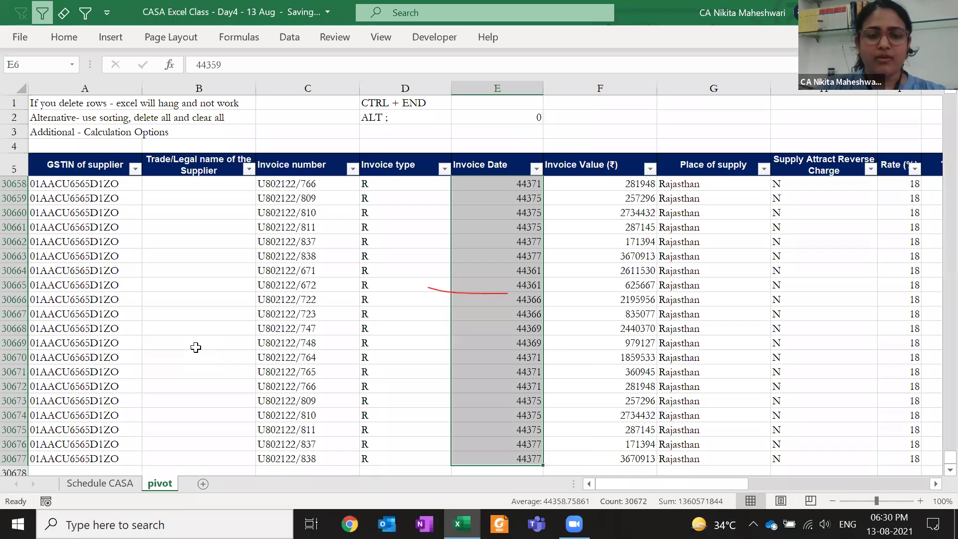
# Enter the shortcut note 'CTRL 1' in cell D3
pyautogui.hotkey('ctrl', '1')
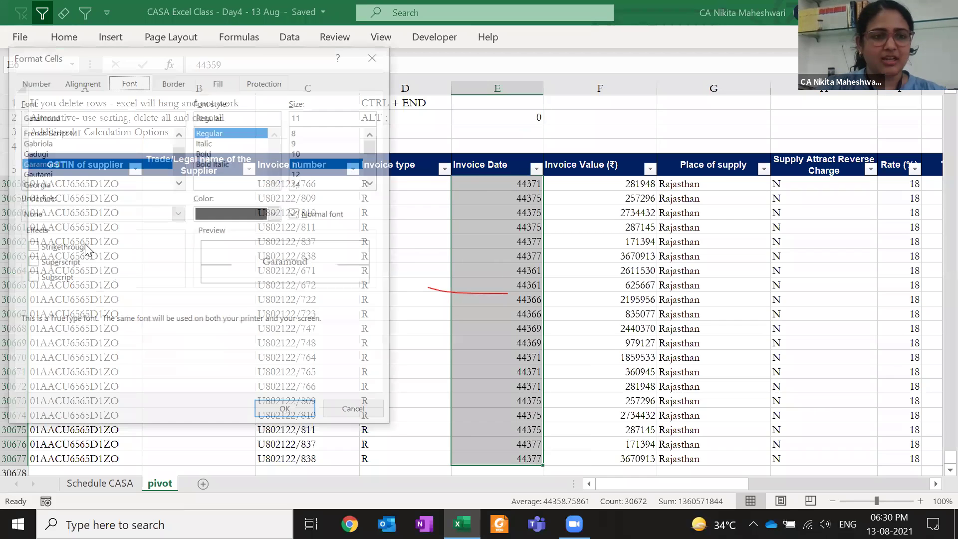
pyautogui.click(375, 55)
pyautogui.click(393, 145)
pyautogui.click(391, 129)
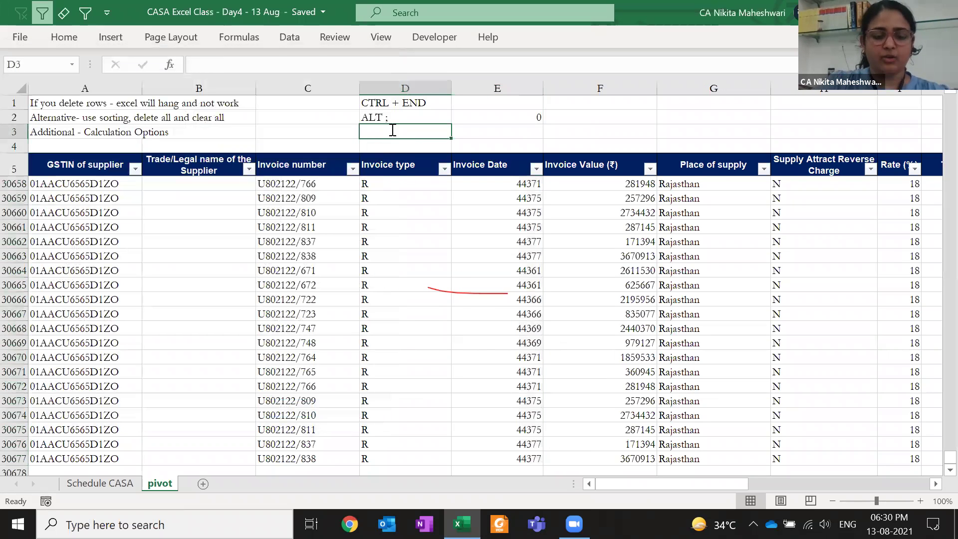
pyautogui.write('CTRL')
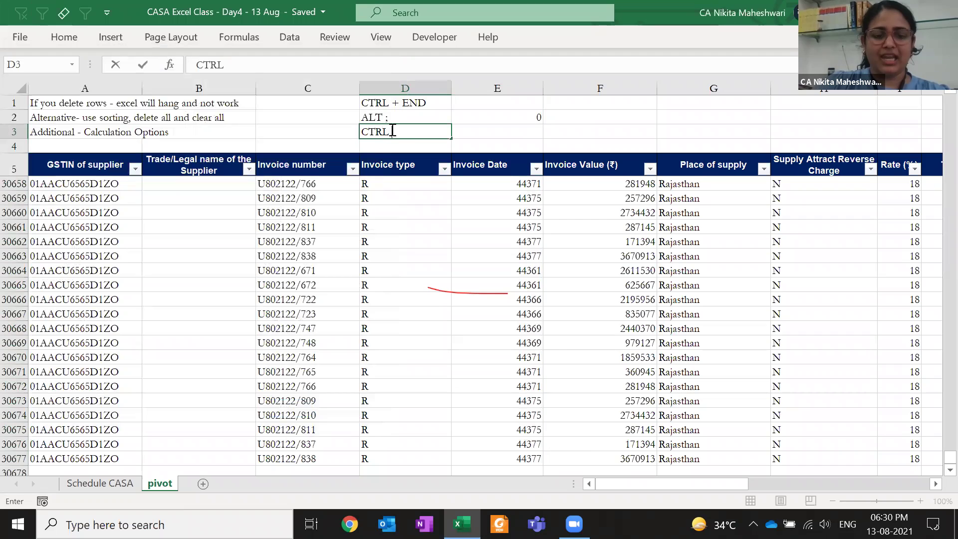
pyautogui.write(' 1')
pyautogui.press('Return')
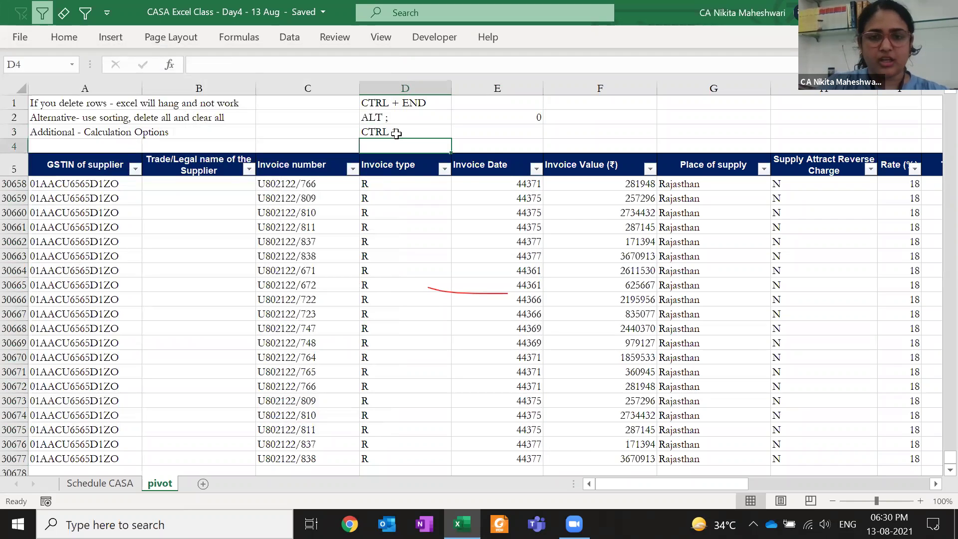
# Format the Invoice Date column with the 14-03-2012 (dd-mm-yyyy) date style
pyautogui.click(487, 163)
pyautogui.hotkey('ctrl', 'shift', 'Down')
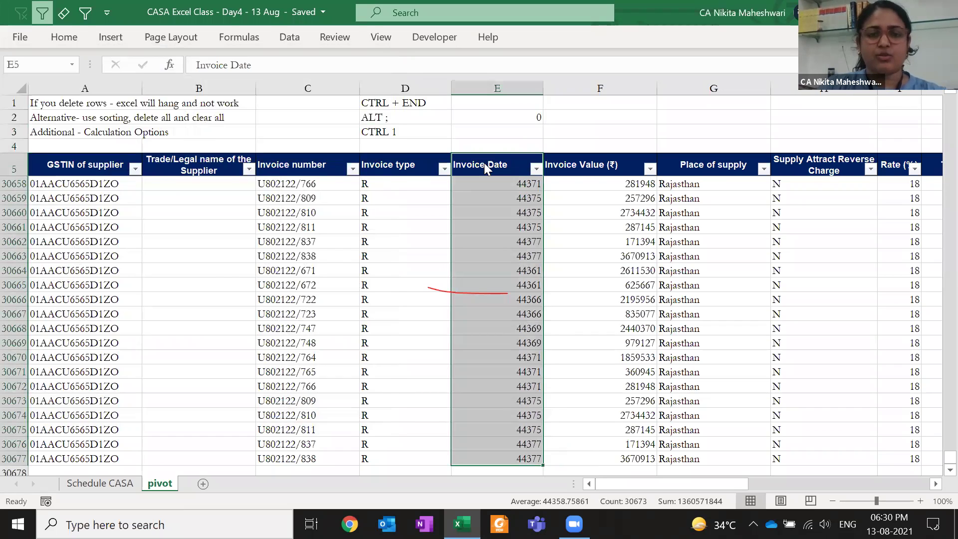
pyautogui.hotkey('ctrl', '1')
pyautogui.click(33, 81)
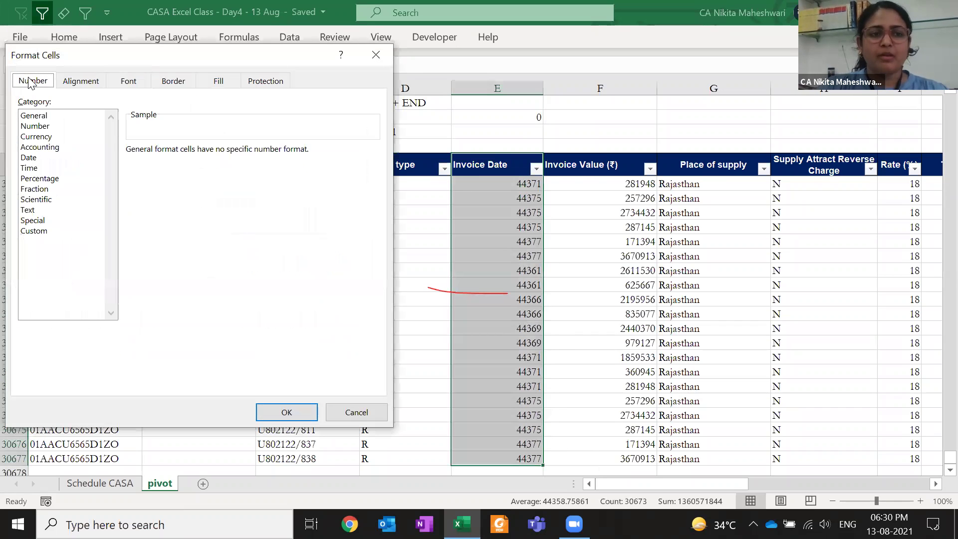
pyautogui.click(36, 231)
pyautogui.moveTo(165, 163); pyautogui.dragTo(112, 162)
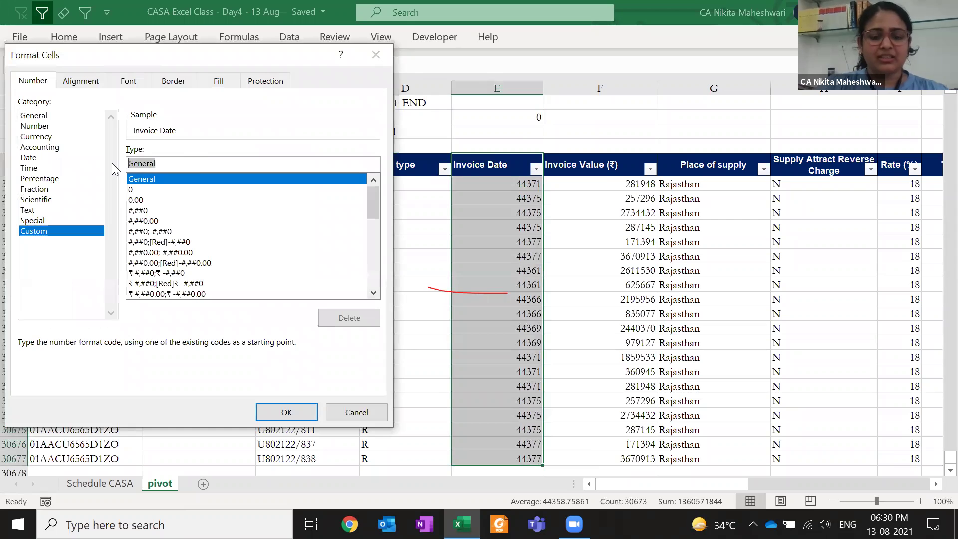
pyautogui.click(28, 158)
pyautogui.click(153, 184)
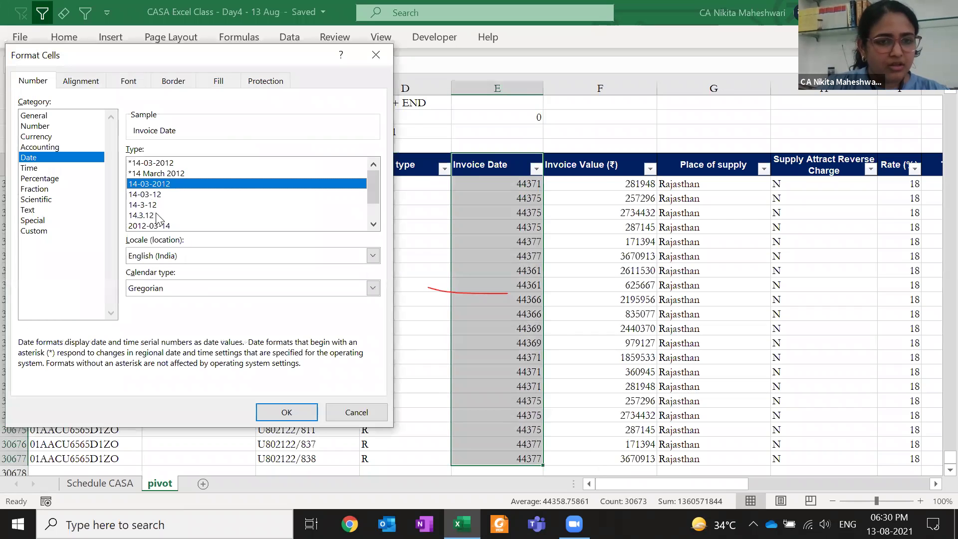
pyautogui.click(290, 411)
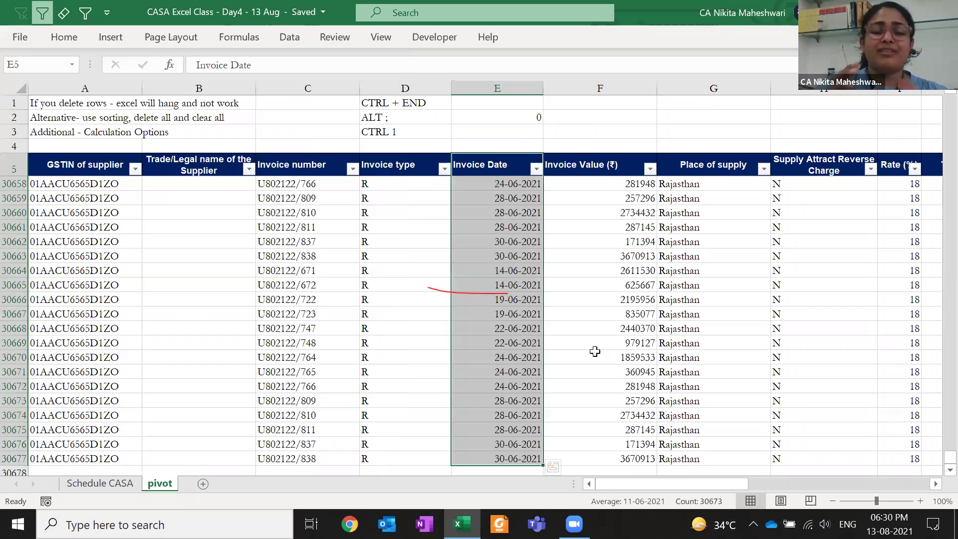
pyautogui.click(499, 300)
pyautogui.hotkey('ctrl', 'Up')
pyautogui.press('Down')
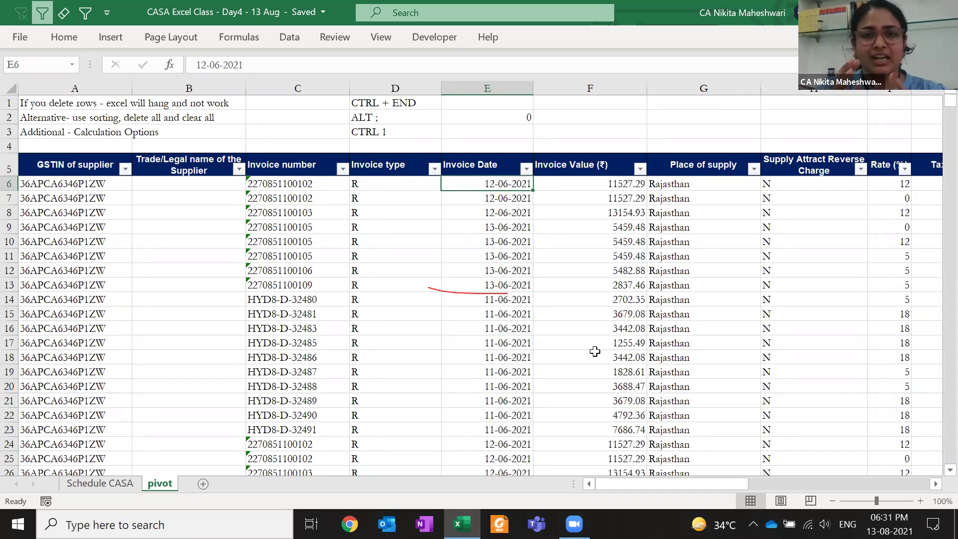
# Check the month and day grouping in the Invoice Date filter list without changing it
pyautogui.press('Up')
pyautogui.hotkey('alt', 'Down')
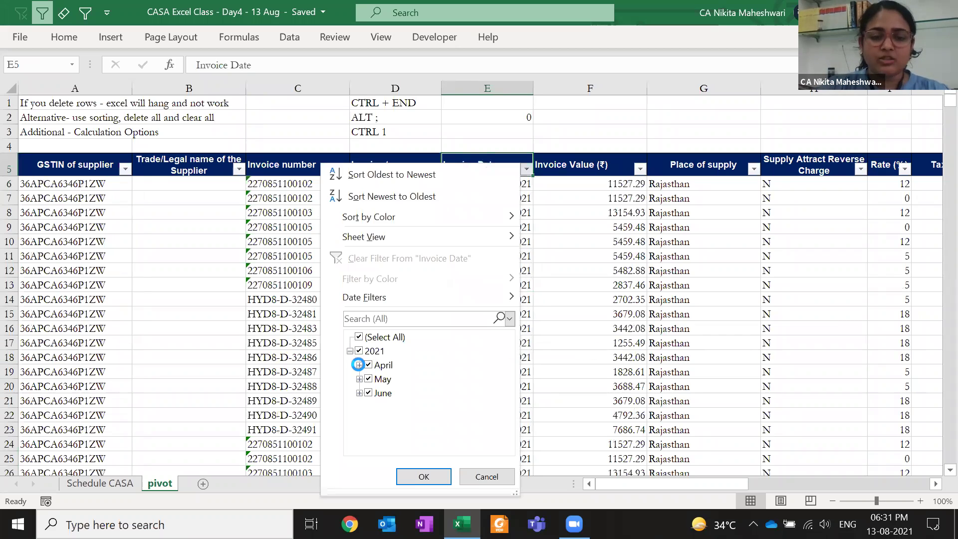
pyautogui.click(359, 364)
pyautogui.scroll(-6, 376, 376)
pyautogui.scroll(6, 375, 376)
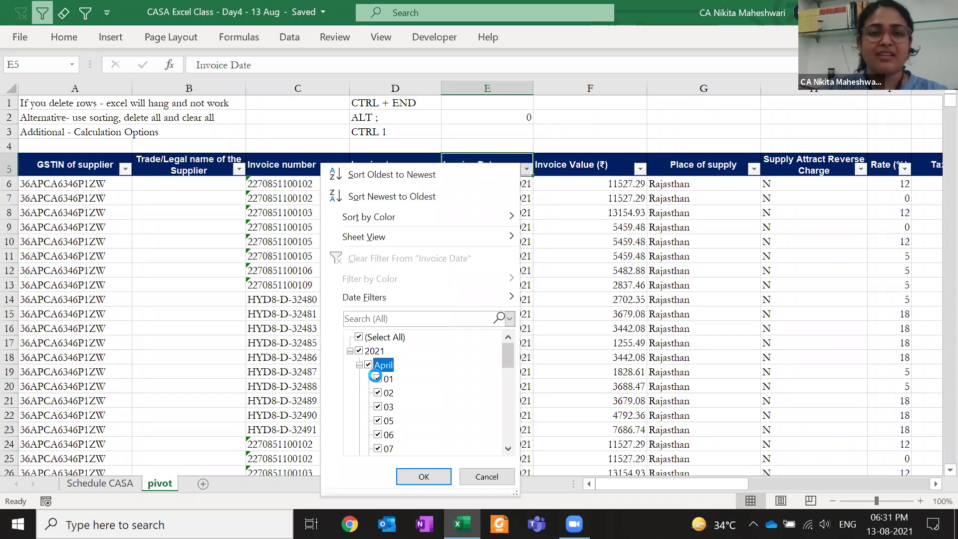
pyautogui.click(359, 364)
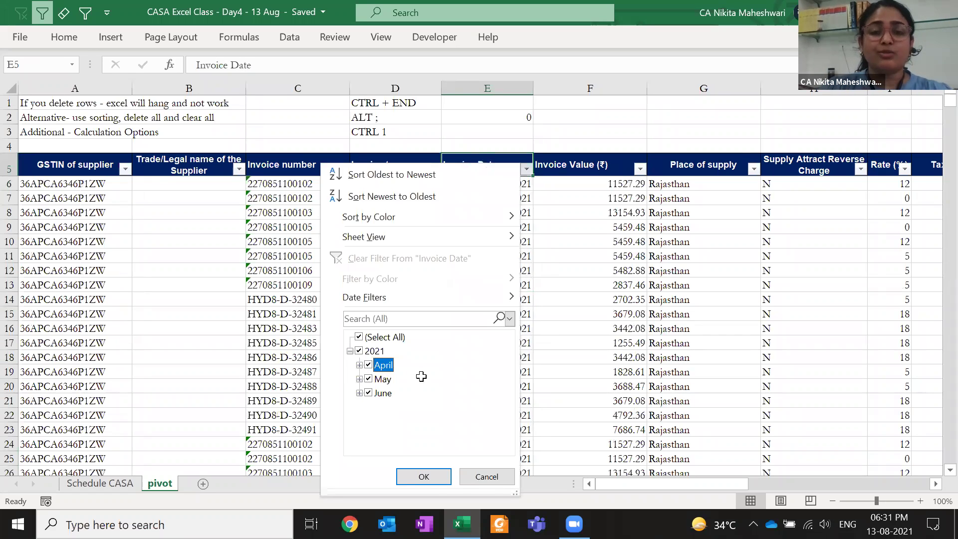
pyautogui.press('Escape')
pyautogui.press('Up')
pyautogui.press('Up')
pyautogui.press('Up')
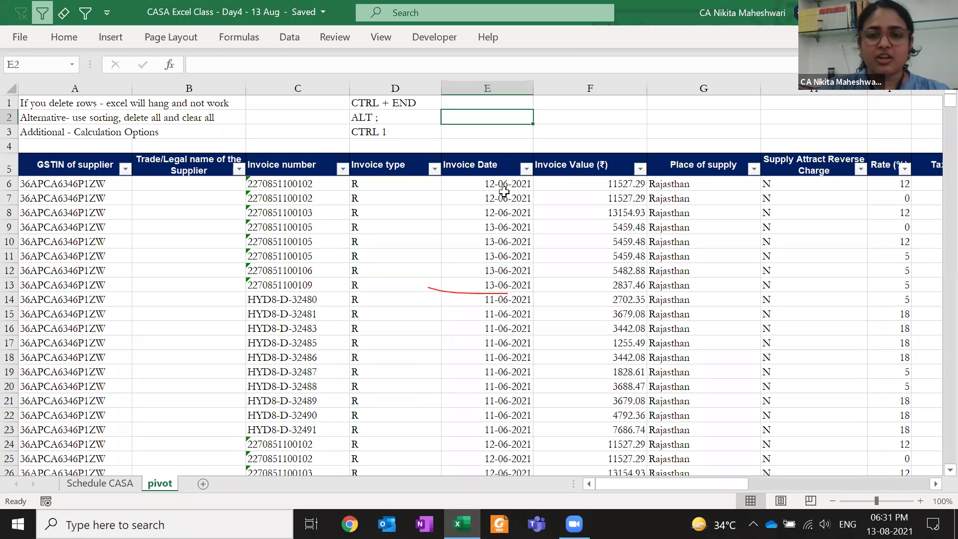
# Apply the dd-mmm-yy date format (Ctrl+Shift+#) to all invoice dates from E6 down
pyautogui.moveTo(499, 177); pyautogui.dragTo(499, 175)
pyautogui.press('Down')
pyautogui.click(499, 176)
pyautogui.hotkey('ctrl', 'shift', 'Down')
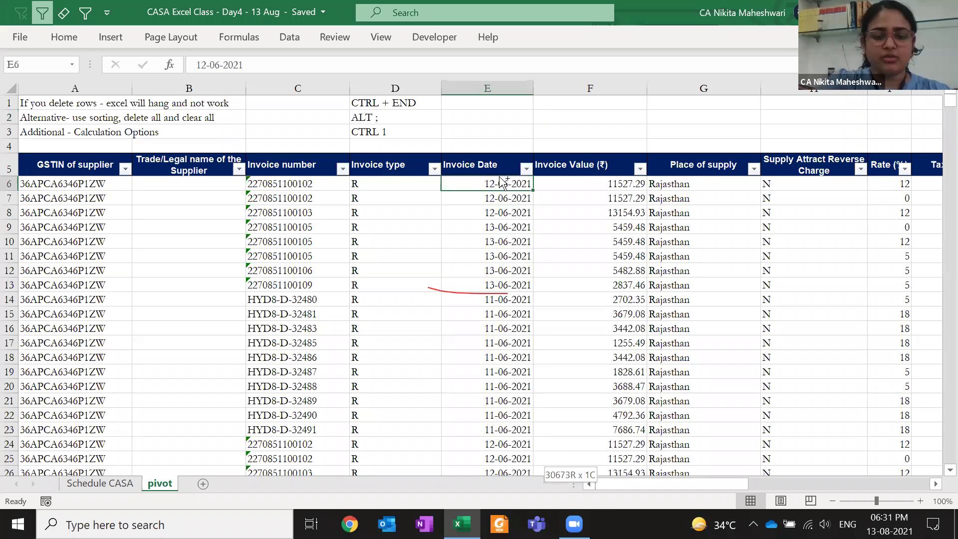
pyautogui.hotkey('ctrl', 'shift', '3')
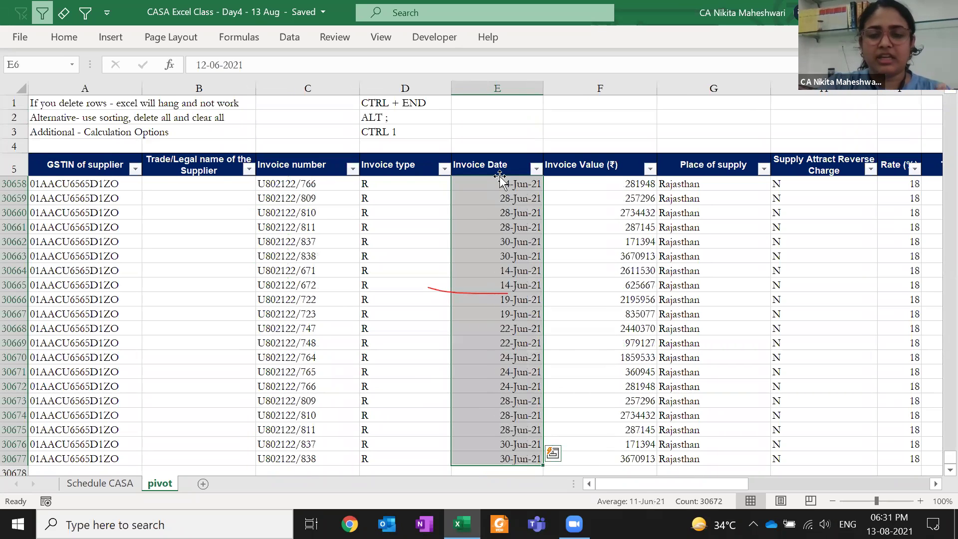
pyautogui.click(499, 174)
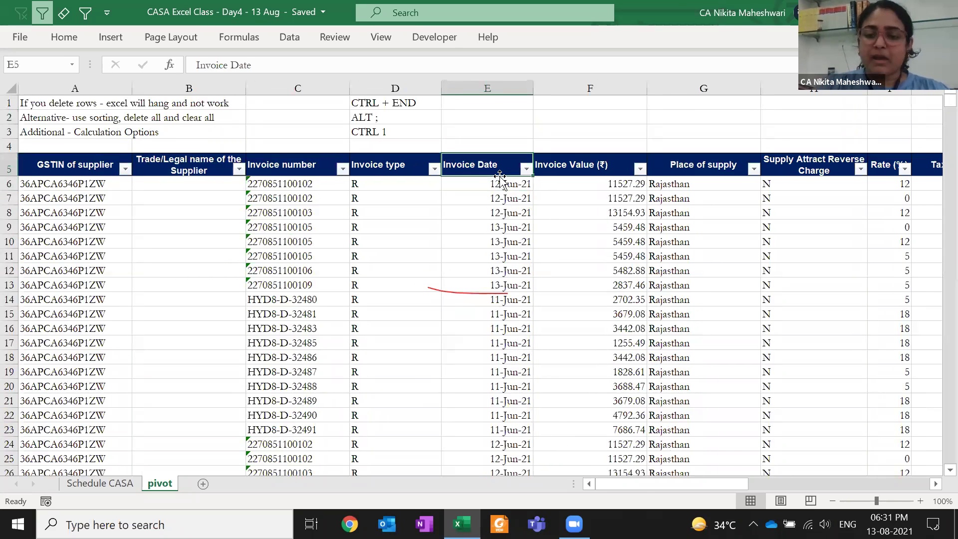
# Move to the Filing Date column and inspect the first filing date in P6, such as 11-Jul-21
pyautogui.hotkey('ctrl', 'Right')
pyautogui.press('Left')
pyautogui.press('Left')
pyautogui.press('Left')
pyautogui.press('Left')
pyautogui.press('Left')
pyautogui.press('Left')
pyautogui.press('Left')
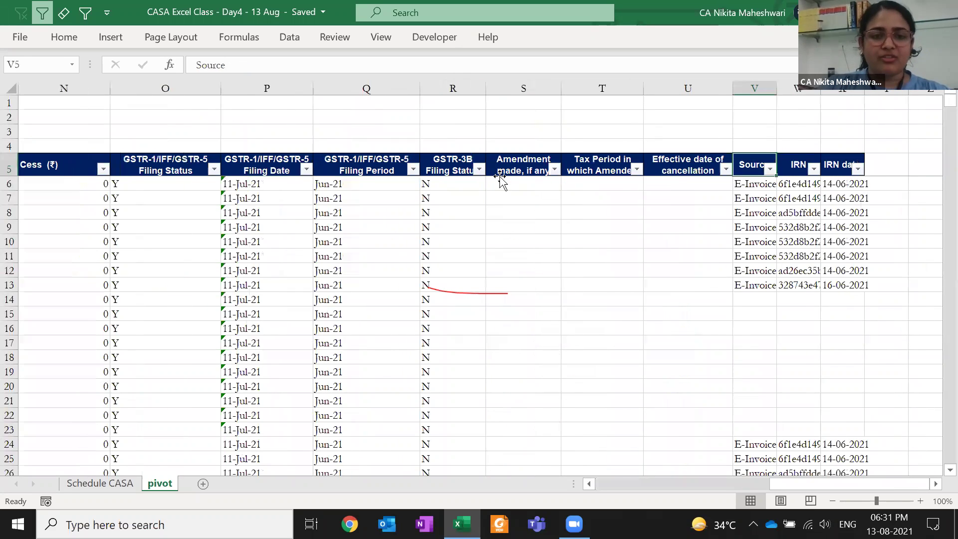
pyautogui.press('Down')
pyautogui.press('Left')
pyautogui.press('Left')
pyautogui.press('Right')
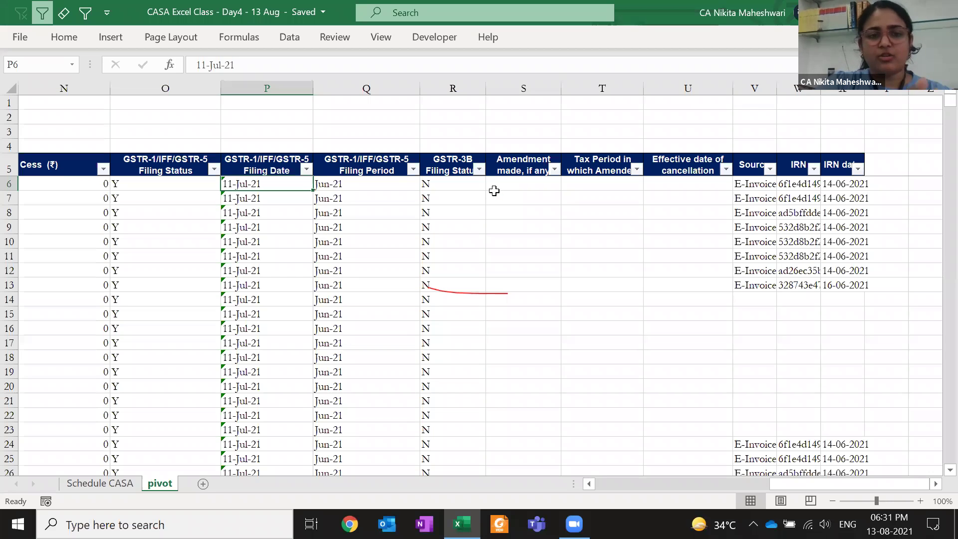
pyautogui.press('Up')
pyautogui.press('Up')
pyautogui.press('Up')
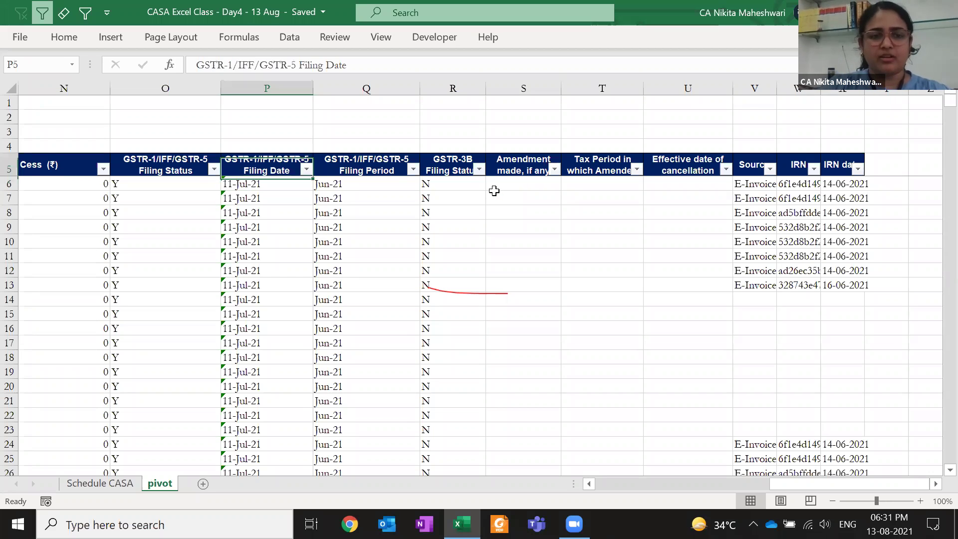
# Enter 0 in P3 and trial a Paste Special Add of it onto the filing dates
pyautogui.write('0')
pyautogui.press('Return')
pyautogui.press('Up')
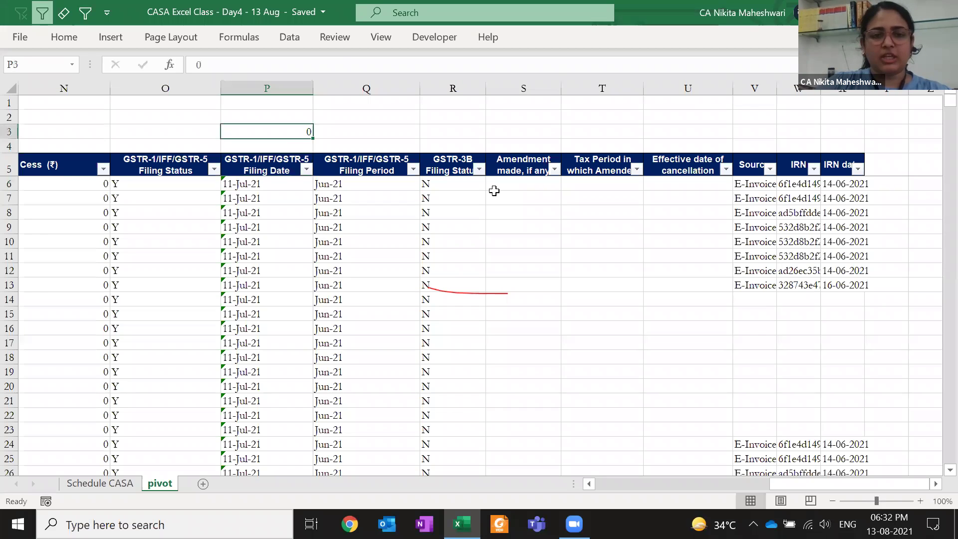
pyautogui.hotkey('ctrl', 'c')
pyautogui.press('Down')
pyautogui.press('Down')
pyautogui.press('Down')
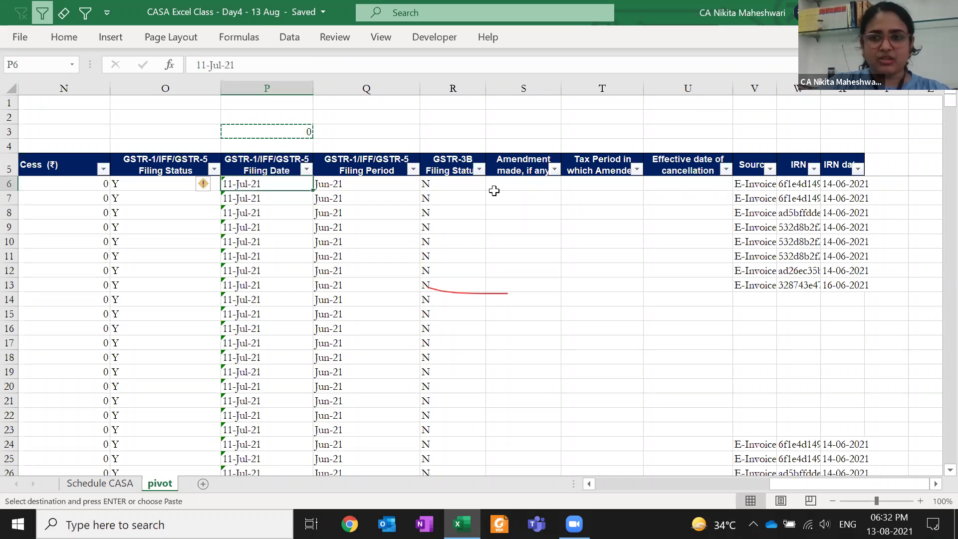
pyautogui.hotkey('ctrl', 'shift', 'Down')
pyautogui.hotkey('alt', 'e')
pyautogui.press('s')
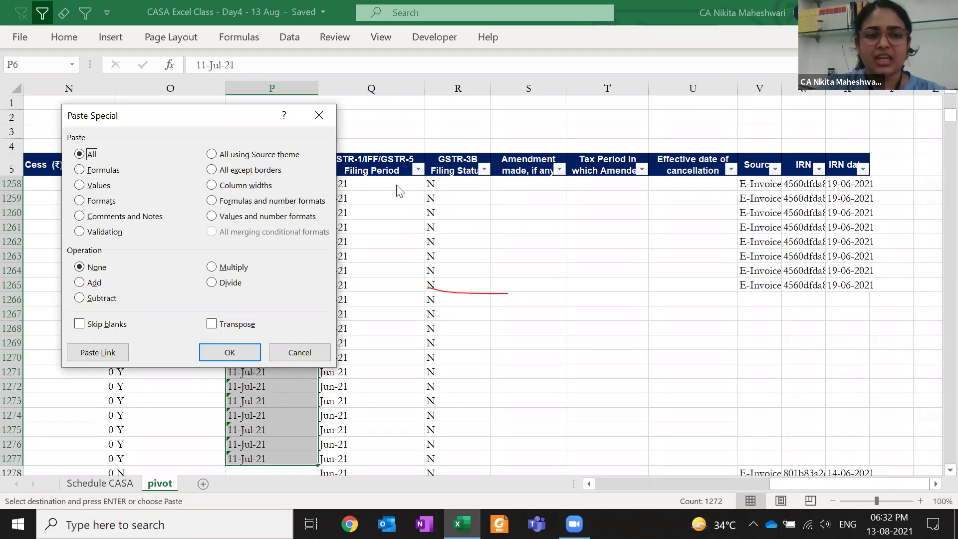
pyautogui.click(93, 283)
pyautogui.click(230, 353)
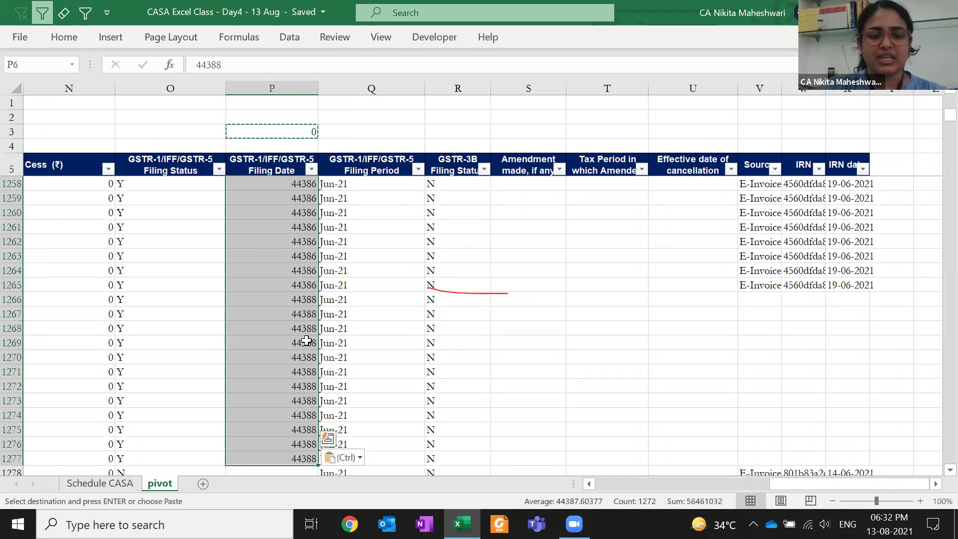
pyautogui.press('Escape')
# Undo the trial conversion and return to the Filing Date header
pyautogui.hotkey('ctrl', 'Down')
pyautogui.press('Down')
pyautogui.press('Down')
pyautogui.press('Down')
pyautogui.press('Down')
pyautogui.press('Down')
pyautogui.hotkey('ctrl', 'z')
pyautogui.press('Escape')
pyautogui.press('Down')
pyautogui.hotkey('shift', 'Down')
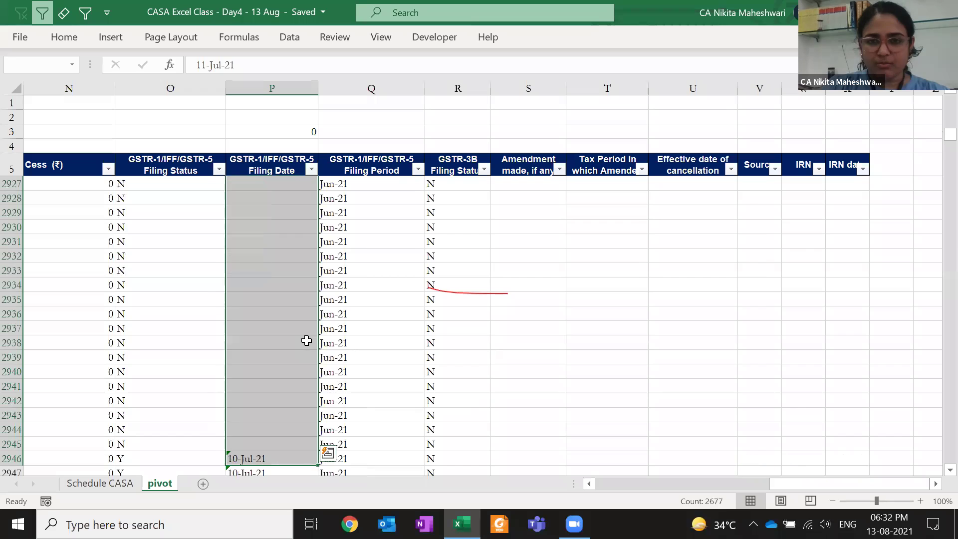
pyautogui.press('Left')
pyautogui.press('Up')
pyautogui.press('Right')
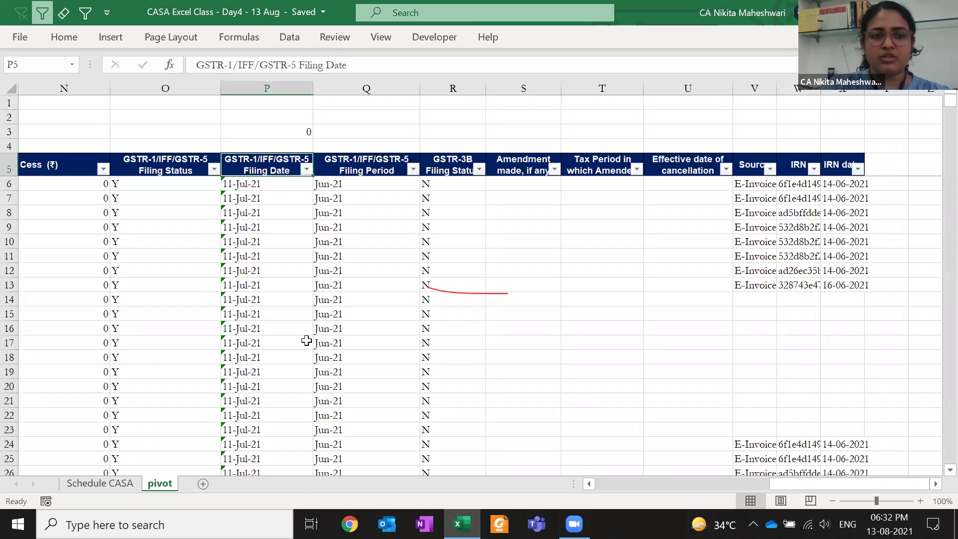
# Filter out (Blanks) in the Filing Date column and select the visible filing dates
pyautogui.hotkey('alt', 'Down')
pyautogui.press('Down')
pyautogui.press('Down')
pyautogui.press('Down')
pyautogui.press('Down')
pyautogui.press('Down')
pyautogui.press('Down')
pyautogui.press('Down')
pyautogui.press('Down')
pyautogui.press('Down')
pyautogui.press('Down')
pyautogui.press('Down')
pyautogui.press('Down')
pyautogui.press('Down')
pyautogui.press('Down')
pyautogui.press('Down')
pyautogui.press('Down')
pyautogui.press('Down')
pyautogui.press('Down')
pyautogui.press('Down')
pyautogui.press('Down')
pyautogui.press('space')
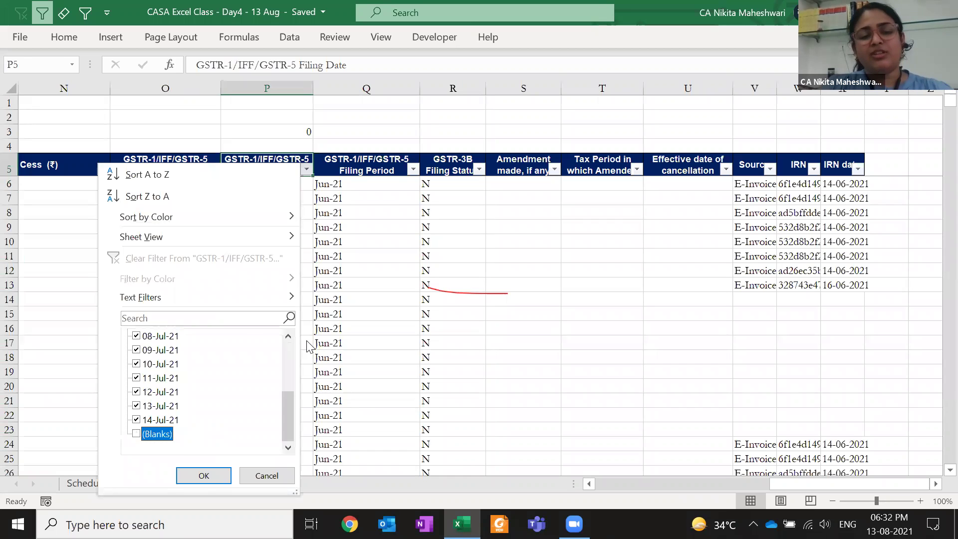
pyautogui.press('Return')
pyautogui.press('Down')
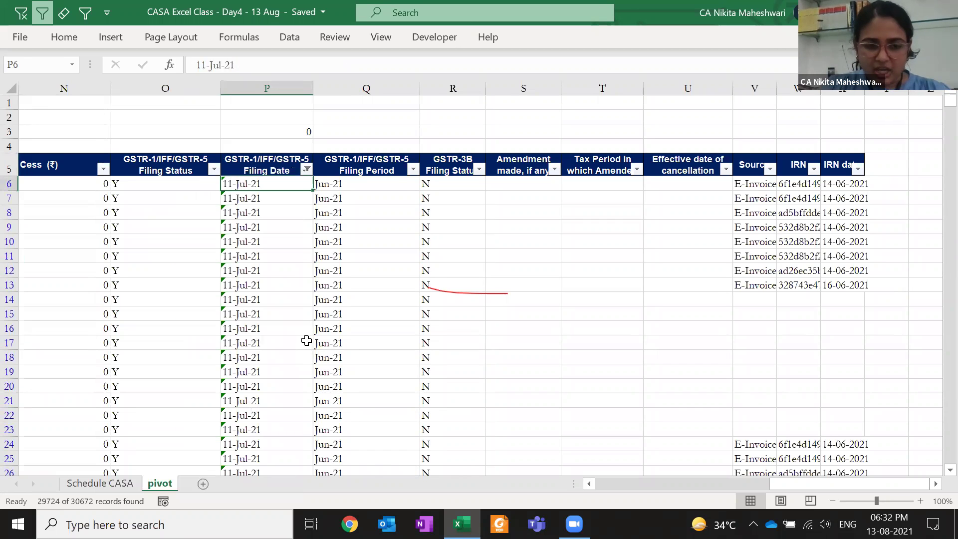
pyautogui.hotkey('ctrl', 'shift', 'Down')
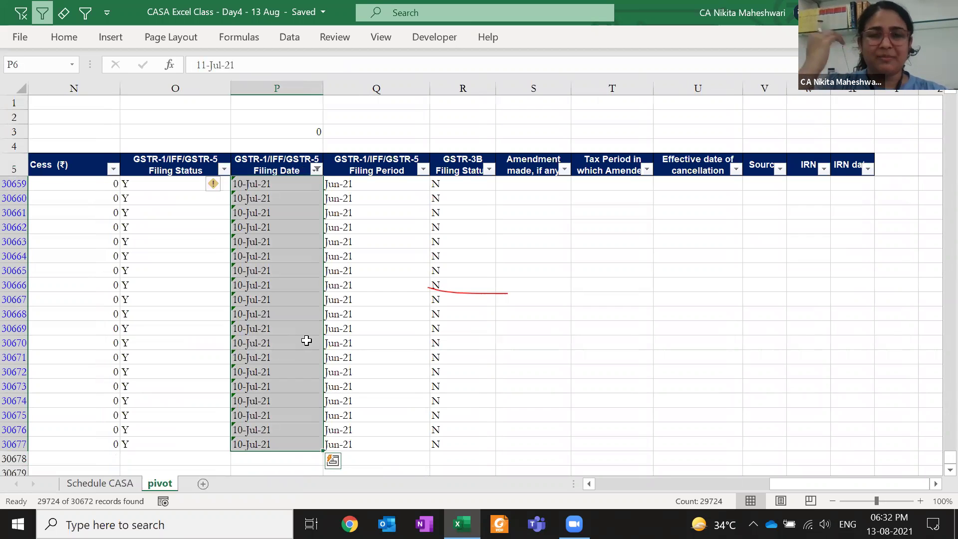
# Paste Special Add the 0 from P3 onto the visible filing dates, converting them to numbers
pyautogui.press('Up')
pyautogui.press('Up')
pyautogui.press('Up')
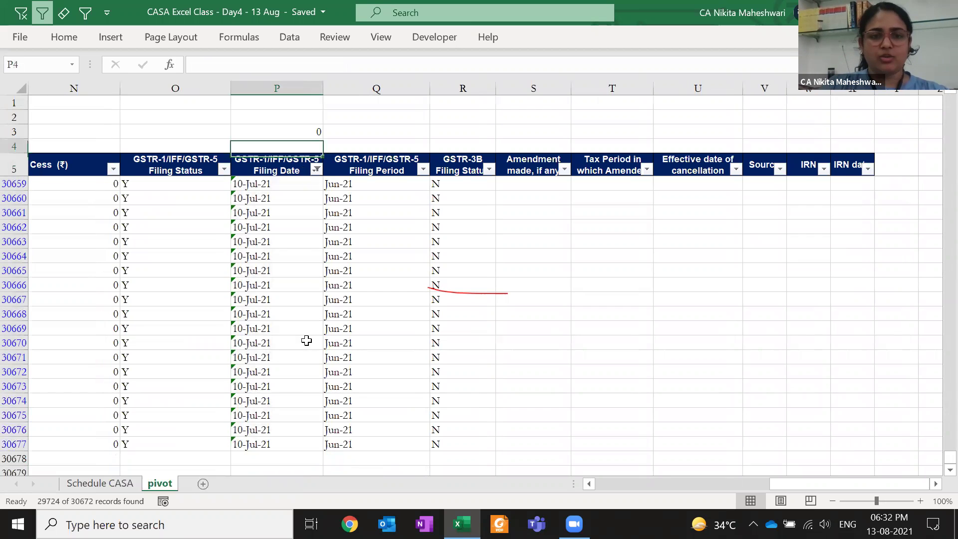
pyautogui.hotkey('ctrl', 'c')
pyautogui.press('Down')
pyautogui.press('Down')
pyautogui.press('Down')
pyautogui.hotkey('ctrl', 'shift', 'Down')
pyautogui.hotkey('alt', 'e')
pyautogui.press('s')
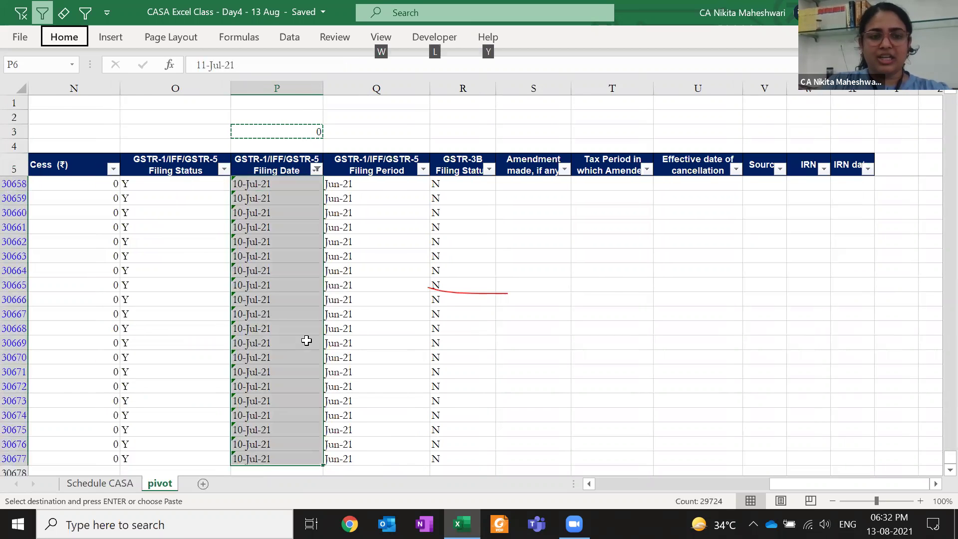
pyautogui.click(79, 282)
pyautogui.click(227, 352)
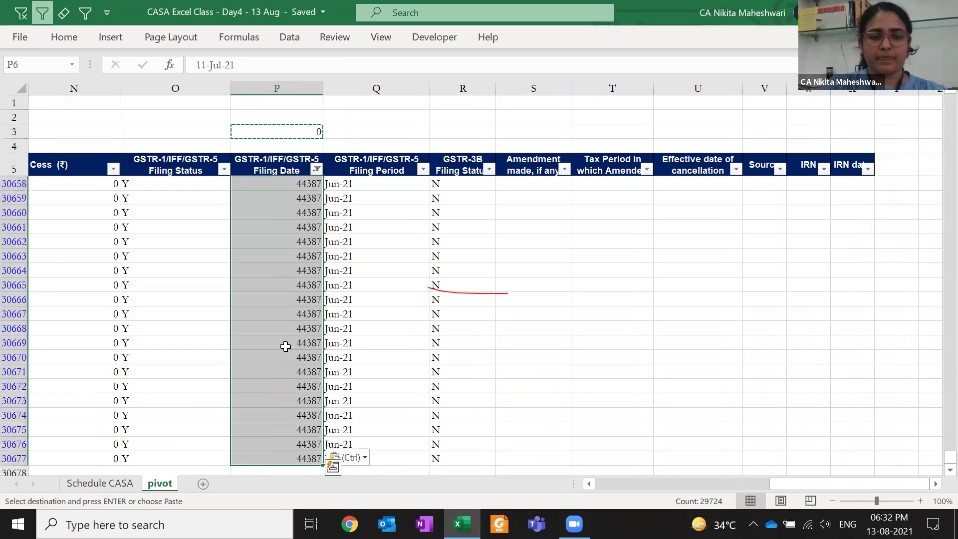
# Clear the copy marquee and return to the Filing Date header's filter list
pyautogui.click(275, 282)
pyautogui.hotkey('ctrl', 'Up')
pyautogui.press('Escape')
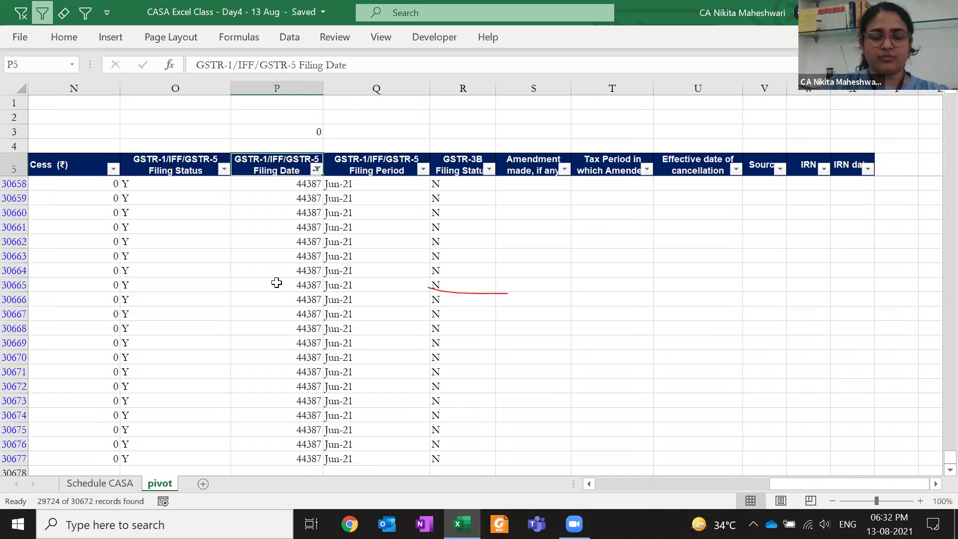
pyautogui.hotkey('ctrl', 'BackSpace')
pyautogui.hotkey('alt', 'Down')
# Filter Filing Date to only the 0 value, leaving 948 of 30672 rows, then select D2
pyautogui.press('Escape')
pyautogui.press('Down')
pyautogui.press('Up')
pyautogui.hotkey('alt', 'Down')
pyautogui.press('Down')
pyautogui.press('Down')
pyautogui.press('Down')
pyautogui.press('Down')
pyautogui.press('Down')
pyautogui.press('Down')
pyautogui.press('Down')
pyautogui.press('Down')
pyautogui.press('Down')
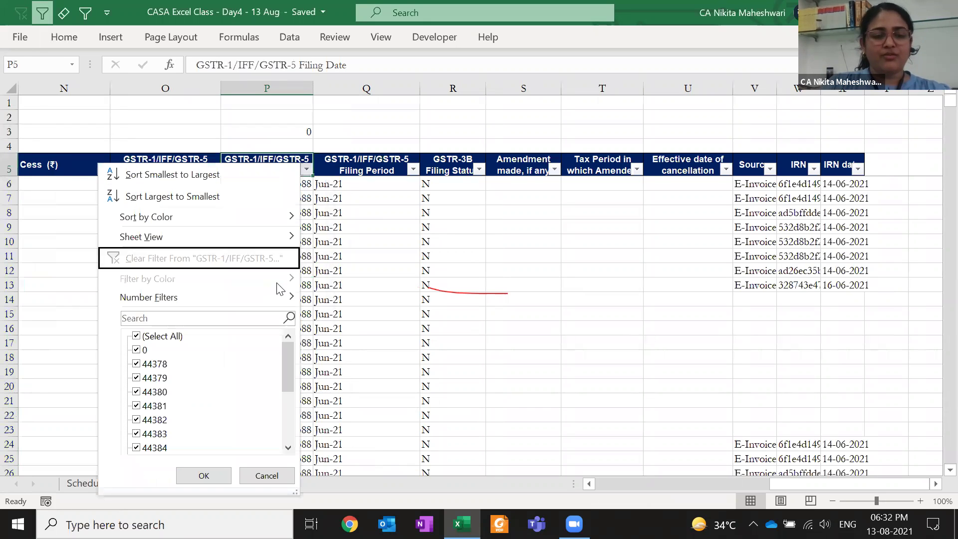
pyautogui.press('space')
pyautogui.press('Down')
pyautogui.press('space')
pyautogui.press('Return')
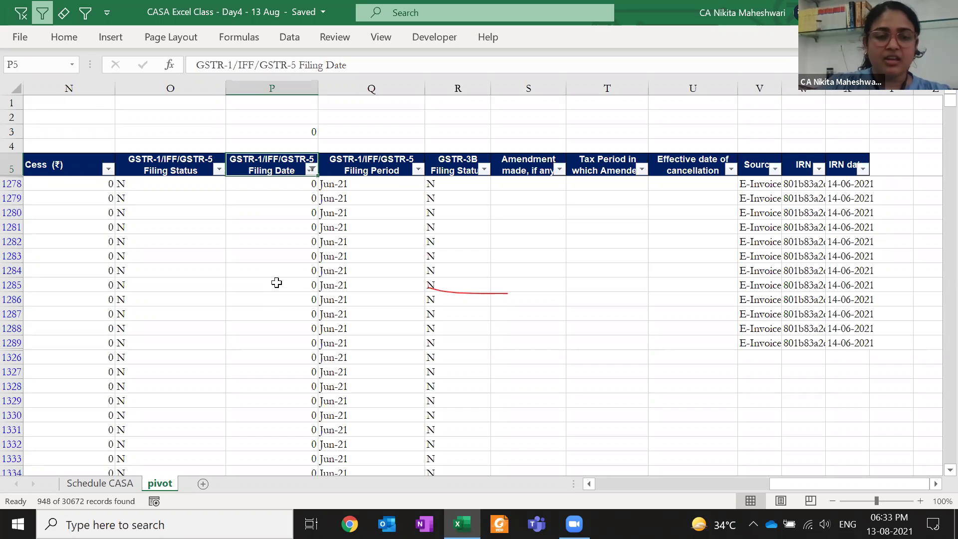
pyautogui.hotkey('ctrl', 'Home')
pyautogui.click(394, 119)
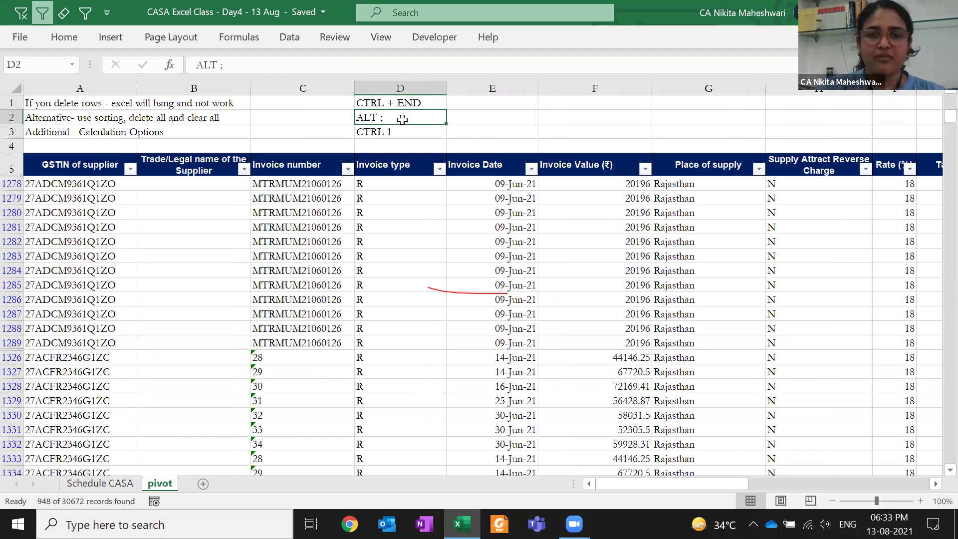
# Clear the filter, undo the filing date conversion, and check the Filing Date filter list
pyautogui.hotkey('alt', '1')
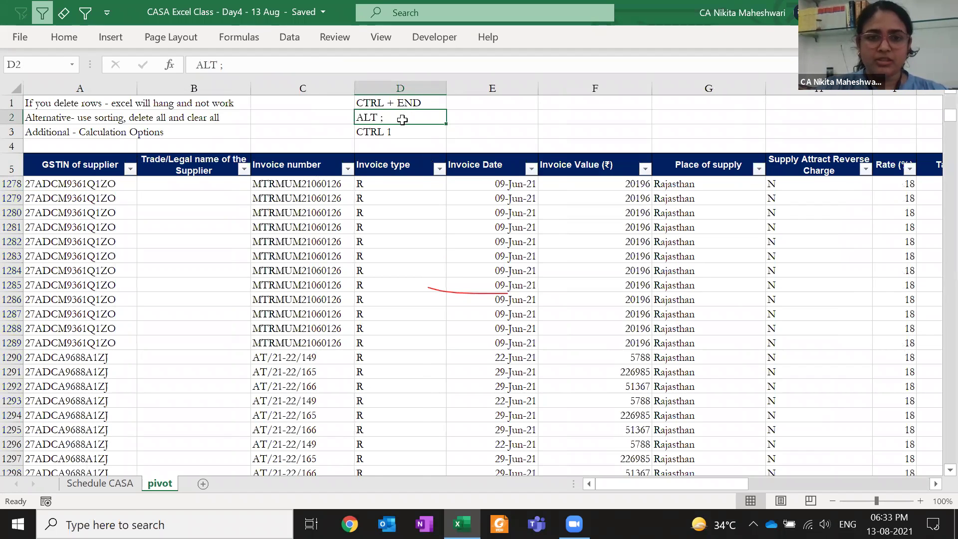
pyautogui.hotkey('ctrl', 'z')
pyautogui.hotkey('ctrl', 'z')
pyautogui.hotkey('ctrl', 'z')
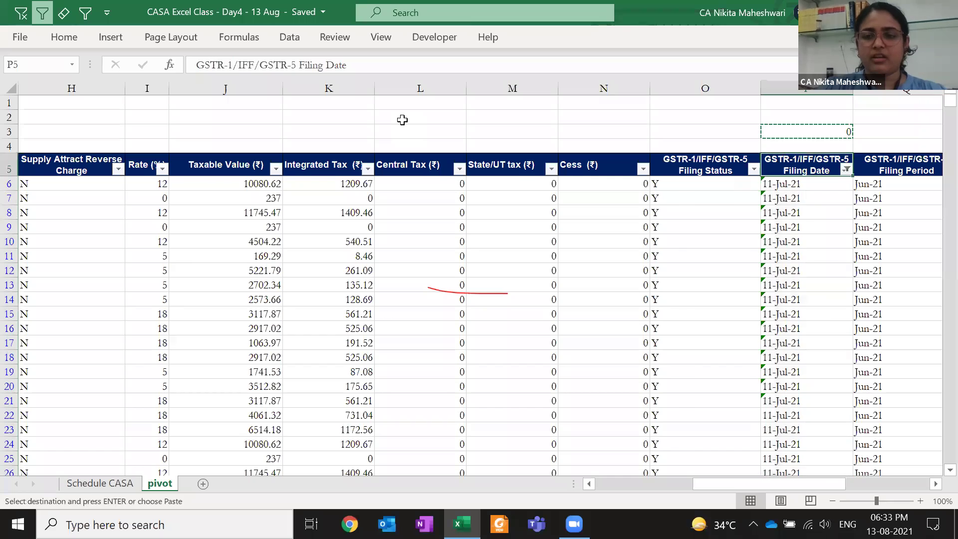
pyautogui.hscroll(3, 402, 120)
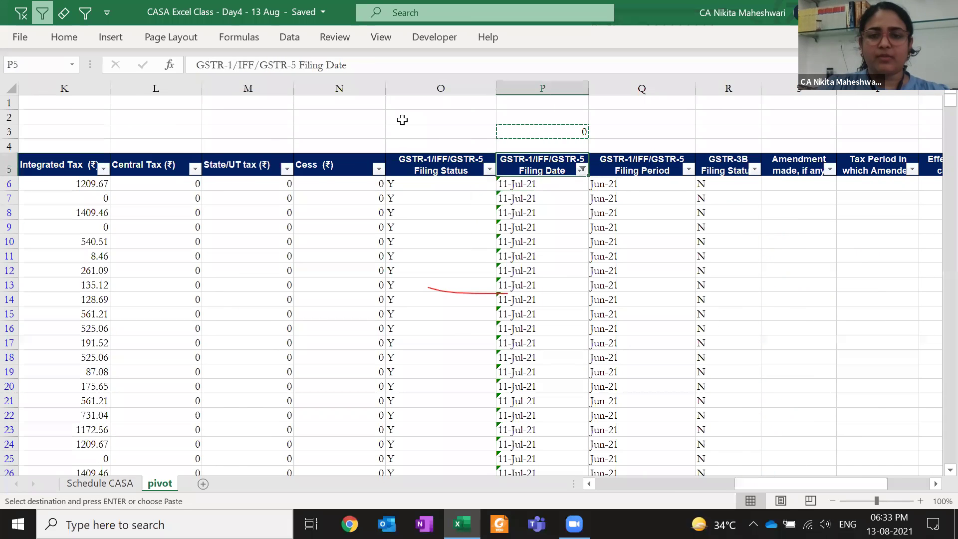
pyautogui.press('Escape')
pyautogui.hotkey('alt', 'Down')
pyautogui.press('Up')
pyautogui.press('space')
pyautogui.press('End')
pyautogui.press('Escape')
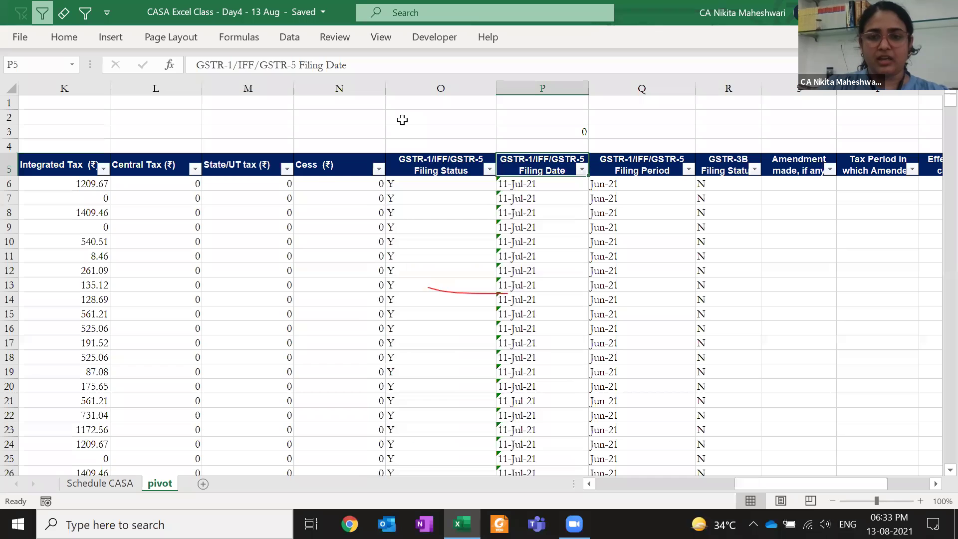
# Filter the Filing Date column to hide the (Blanks) entries
pyautogui.hotkey('alt', 'Down')
pyautogui.press('Down')
pyautogui.press('Down')
pyautogui.press('Down')
pyautogui.press('Down')
pyautogui.press('Down')
pyautogui.press('Down')
pyautogui.press('Down')
pyautogui.press('Down')
pyautogui.press('Down')
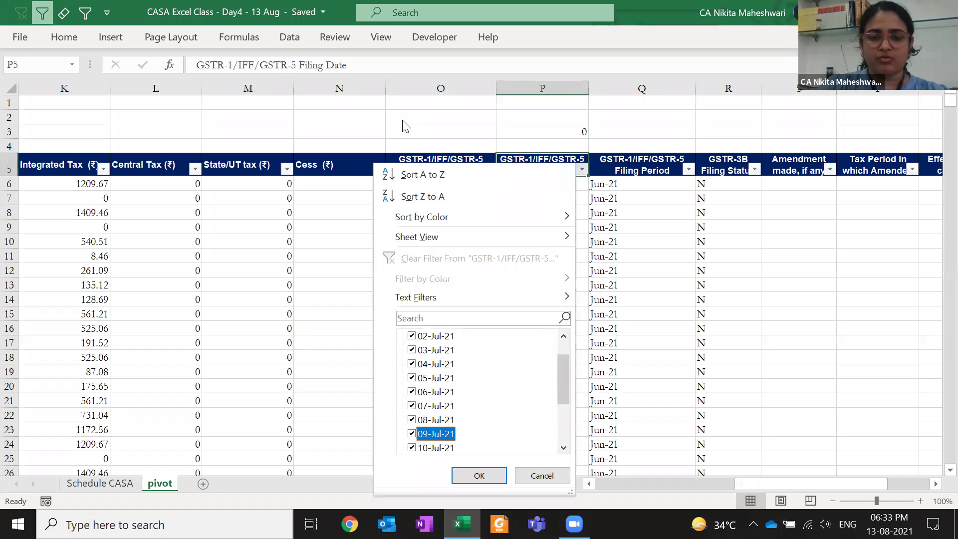
pyautogui.press('Down')
pyautogui.press('Down')
pyautogui.press('Down')
pyautogui.press('Down')
pyautogui.press('Down')
pyautogui.press('Down')
pyautogui.press('space')
pyautogui.press('Return')
# Copy empty cell P3 and select Filing Dates from P6 down to the last row
pyautogui.press('Up')
pyautogui.press('Up')
pyautogui.hotkey('ctrl', 'c')
pyautogui.press('Down')
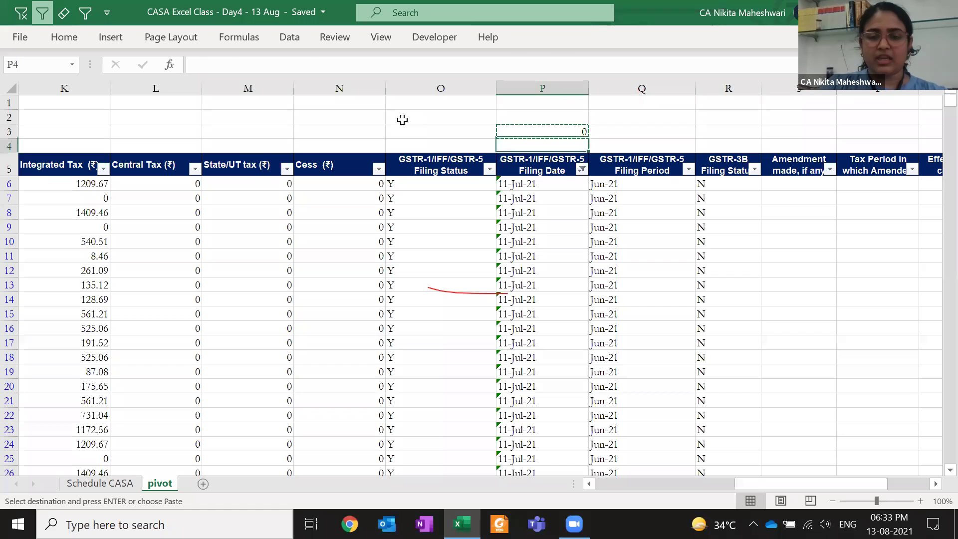
pyautogui.press('Down')
pyautogui.press('Down')
pyautogui.hotkey('ctrl', 'shift', 'Down')
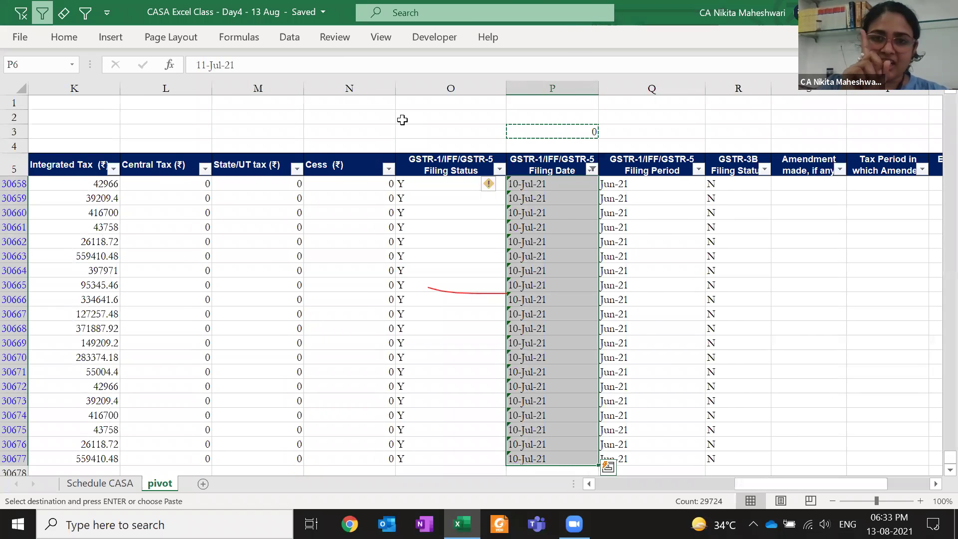
pyautogui.hotkey('ctrl', 'alt', 'v')
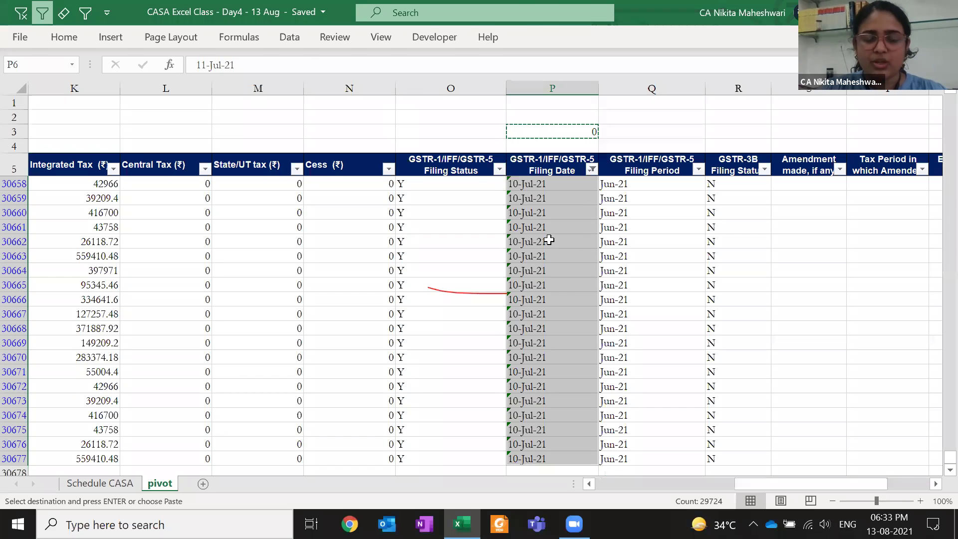
pyautogui.hotkey('ctrl', 'Up')
pyautogui.press('Down')
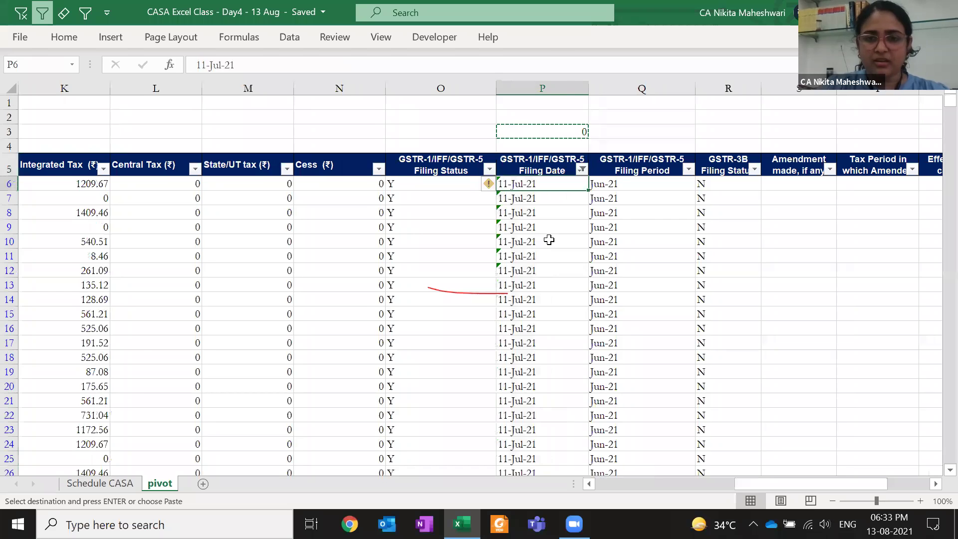
pyautogui.hotkey('ctrl', 'shift', 'Down')
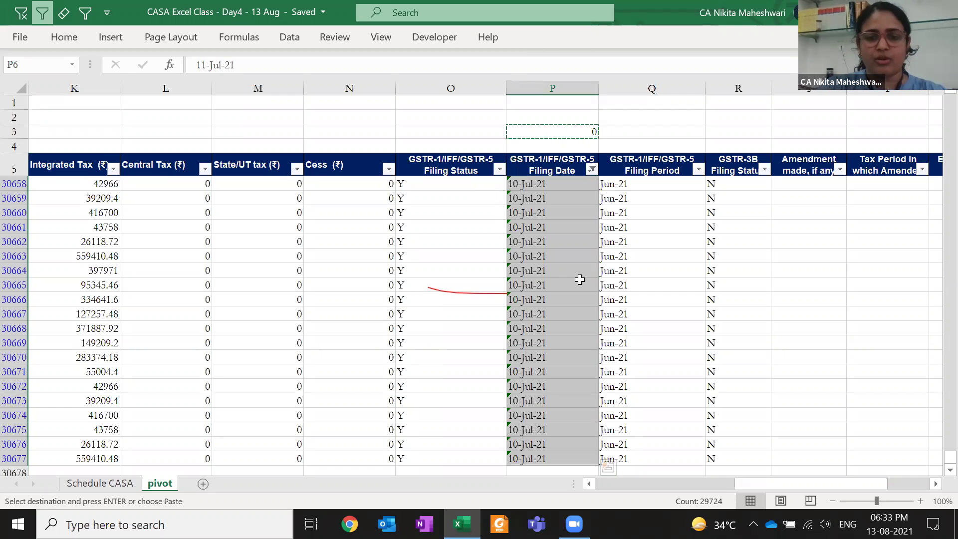
# Paste Special with the Add operation onto the selected Filing Dates, turning them into numbers
pyautogui.hotkey('ctrl', 'alt', 'v')
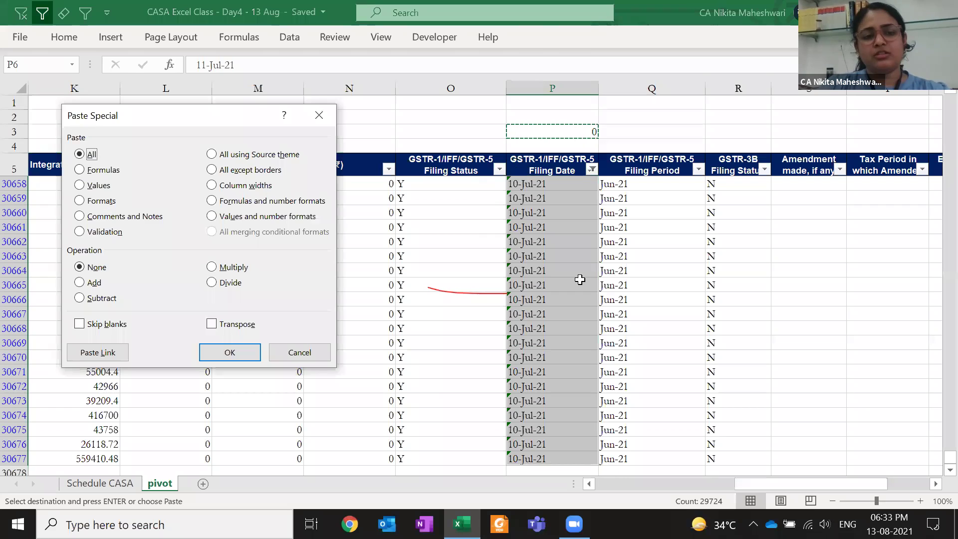
pyautogui.click(92, 282)
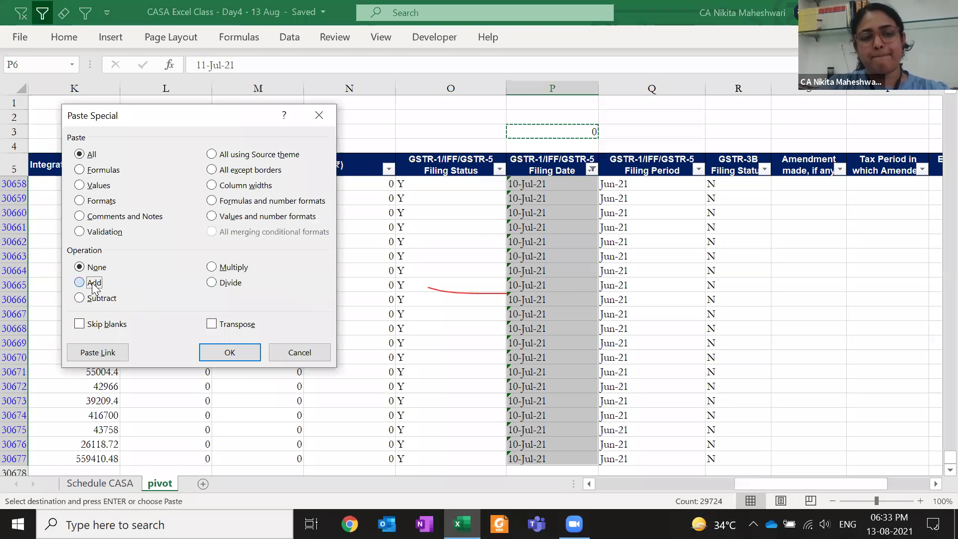
pyautogui.click(229, 352)
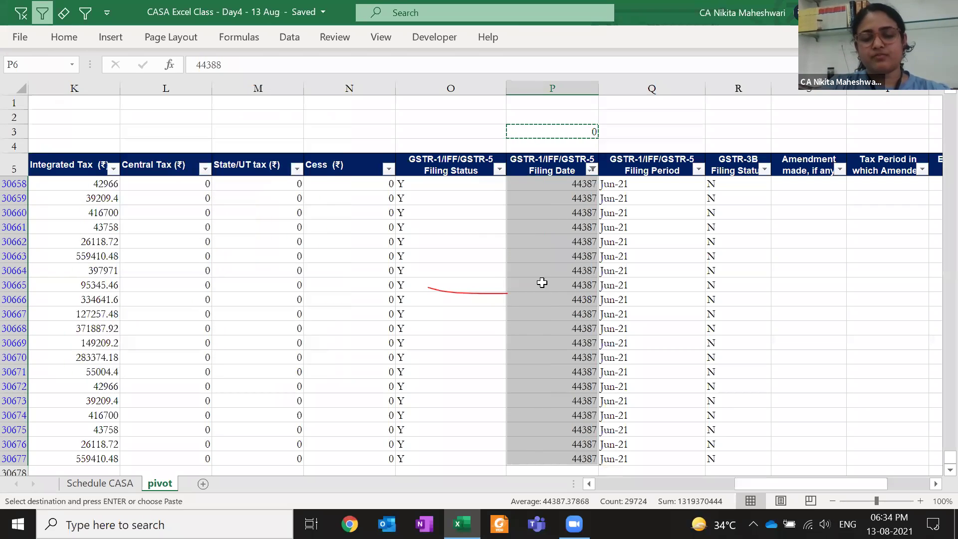
pyautogui.click(541, 283)
# Filter the Filing Date column to blank rows to check them, then undo that filter
pyautogui.hotkey('ctrl', 'Up')
pyautogui.press('Escape')
pyautogui.hotkey('alt', 'Down')
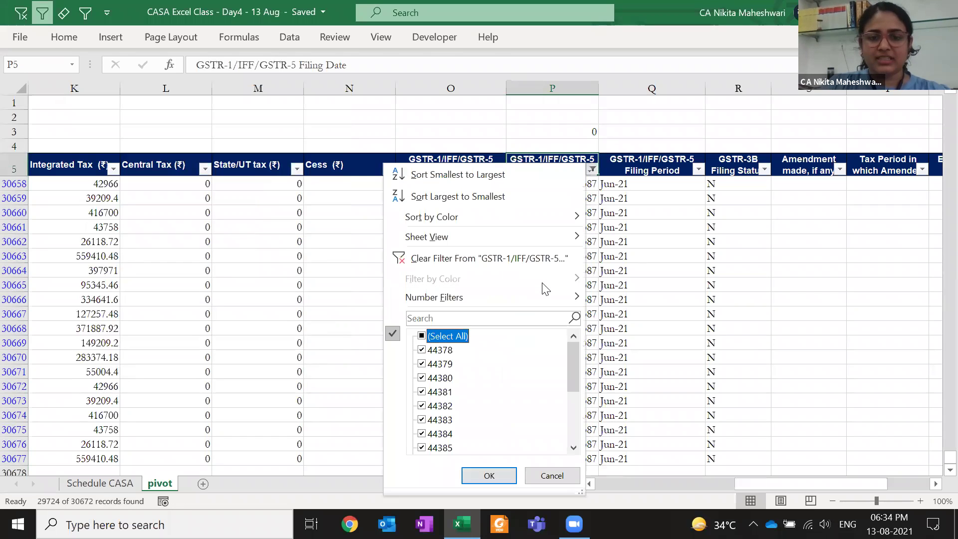
pyautogui.press('End')
pyautogui.press('space')
pyautogui.press('Return')
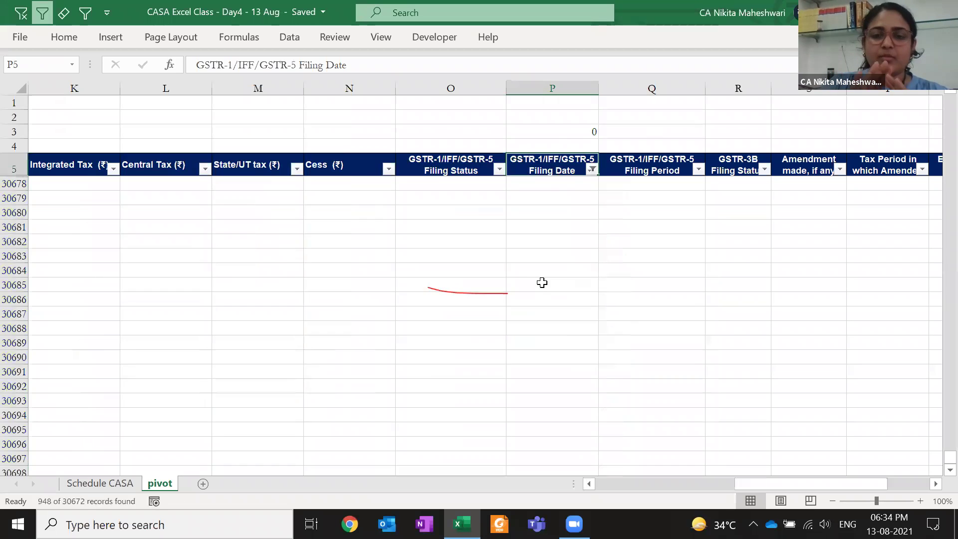
pyautogui.press('Down')
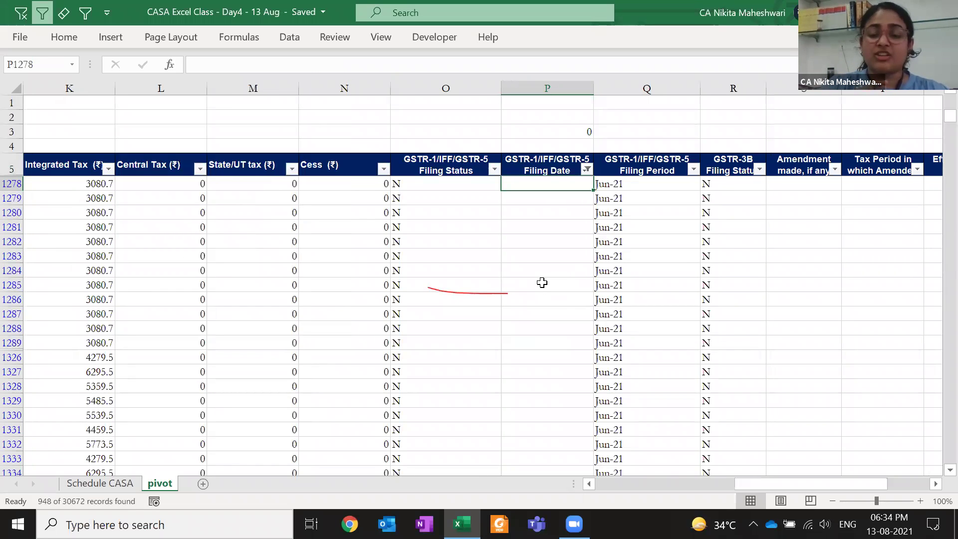
pyautogui.hotkey('ctrl', 'z')
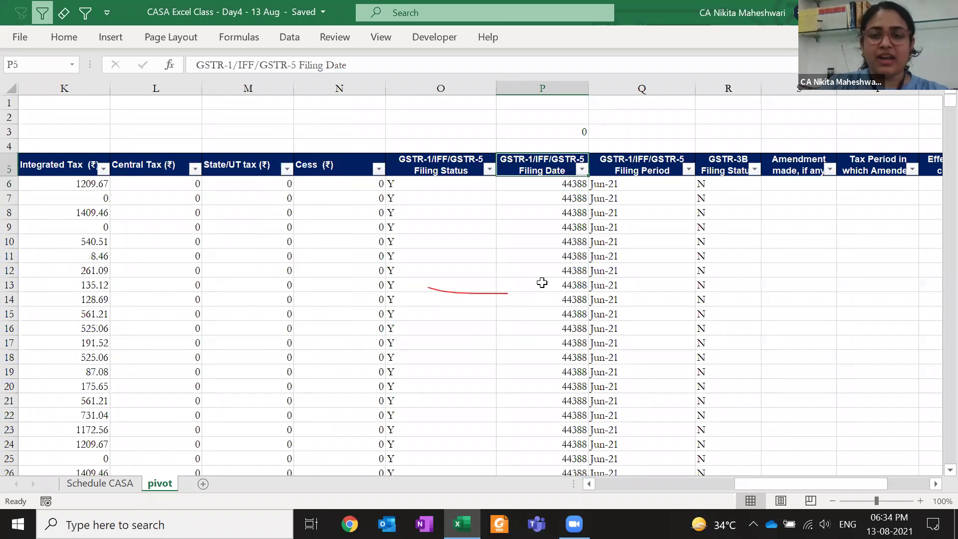
pyautogui.press('Up')
pyautogui.press('Up')
pyautogui.press('Down')
pyautogui.press('Down')
pyautogui.press('Down')
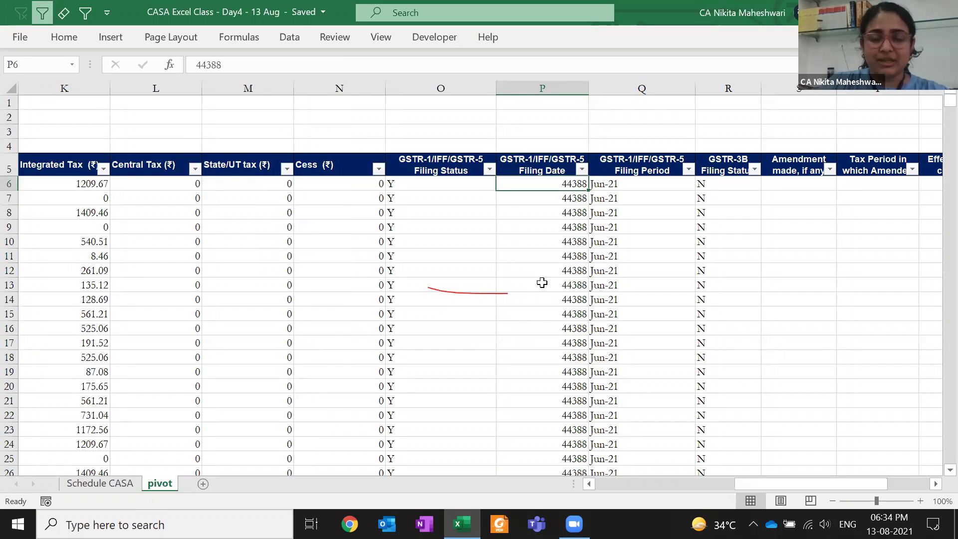
pyautogui.press('Up')
# Hide blank Filing Dates, format the visible values as dates like 11-Jul-21, then clear the filter
pyautogui.hotkey('alt', 'Down')
pyautogui.press('Down')
pyautogui.press('Down')
pyautogui.press('Down')
pyautogui.press('Down')
pyautogui.press('Down')
pyautogui.press('Down')
pyautogui.press('Down')
pyautogui.press('Down')
pyautogui.press('Down')
pyautogui.press('Down')
pyautogui.press('Down')
pyautogui.press('Down')
pyautogui.press('Down')
pyautogui.press('Down')
pyautogui.press('Down')
pyautogui.press('Down')
pyautogui.press('Down')
pyautogui.press('Down')
pyautogui.press('Down')
pyautogui.press('Down')
pyautogui.press('space')
pyautogui.press('Return')
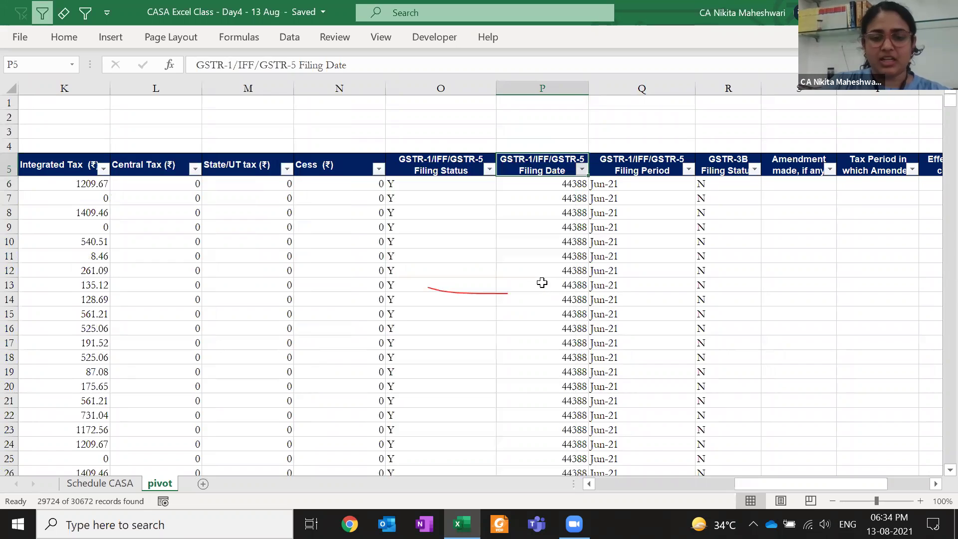
pyautogui.press('Down')
pyautogui.hotkey('ctrl', 'shift', 'Down')
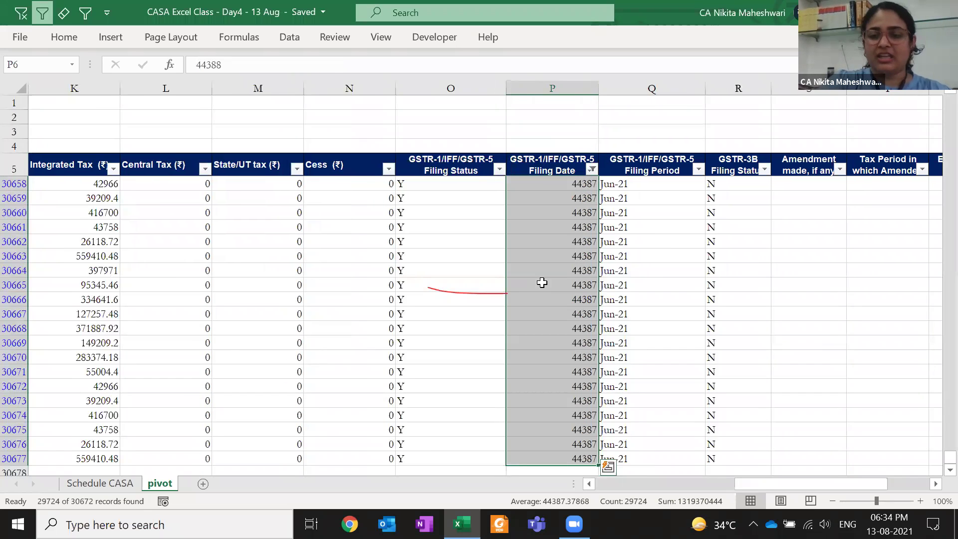
pyautogui.hotkey('ctrl', 'c')
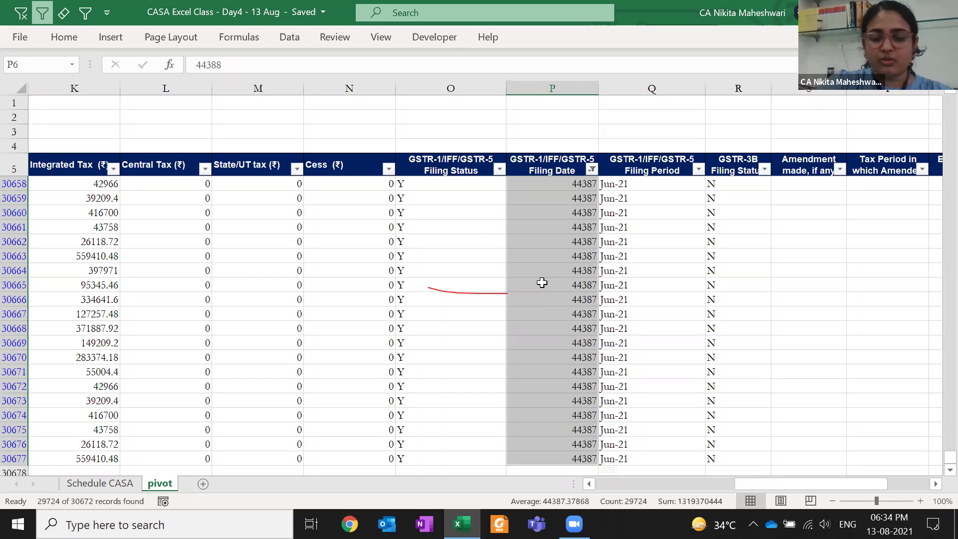
pyautogui.hotkey('ctrl', 'shift', '3')
pyautogui.hotkey('ctrl', 'Up')
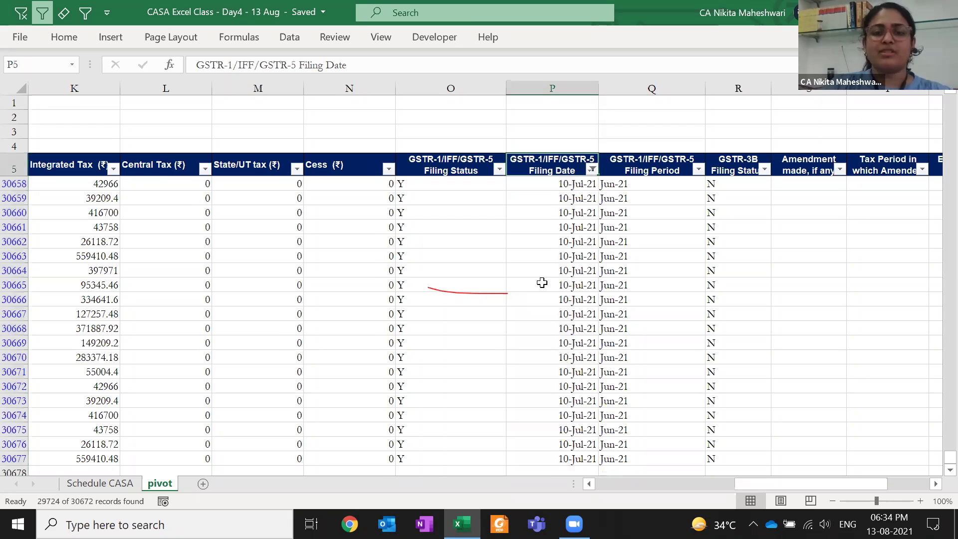
pyautogui.hotkey('alt', '1')
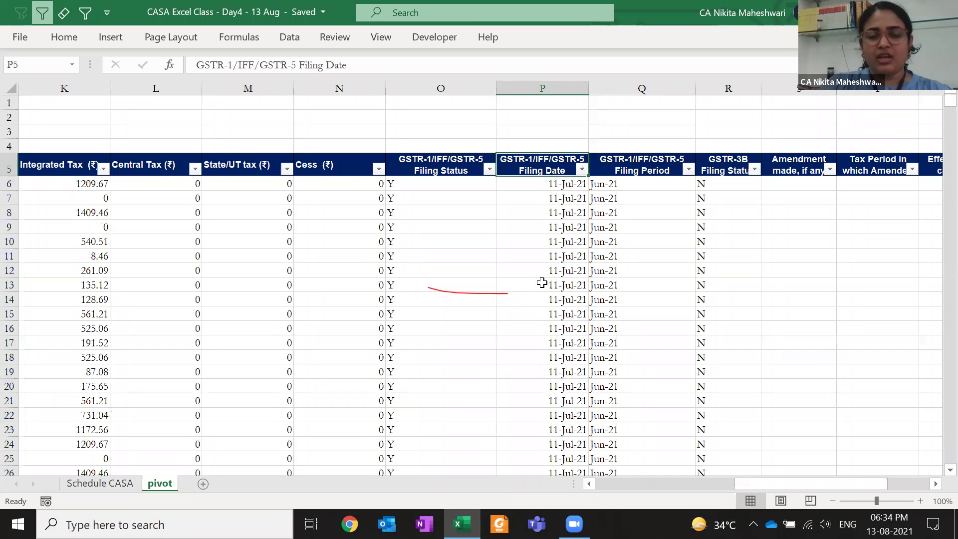
pyautogui.press('Right')
pyautogui.press('Right')
pyautogui.press('Right')
pyautogui.press('Right')
pyautogui.press('Right')
pyautogui.press('Right')
pyautogui.press('Right')
pyautogui.press('Right')
pyautogui.press('Right')
pyautogui.press('Right')
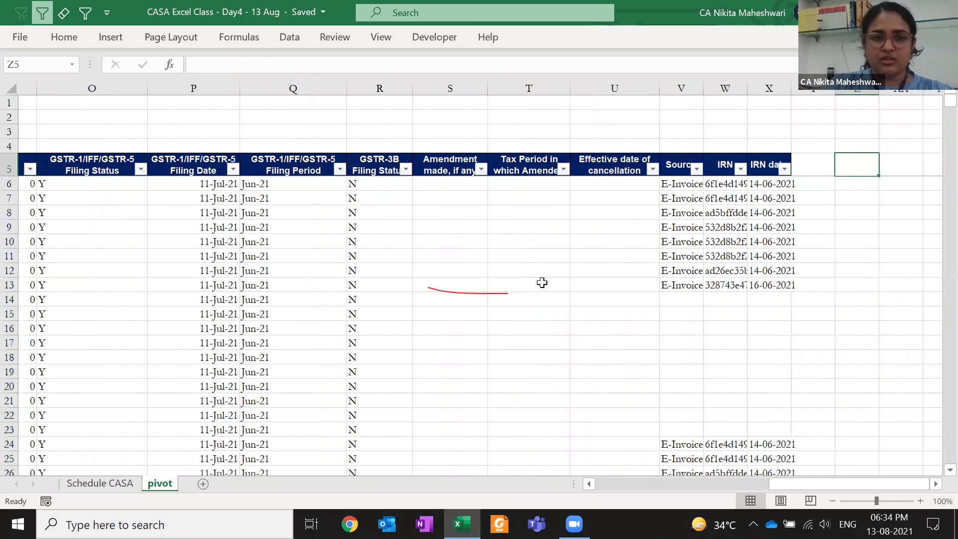
pyautogui.press('Left')
pyautogui.press('Left')
pyautogui.press('Left')
pyautogui.press('Left')
pyautogui.press('Left')
pyautogui.press('Left')
pyautogui.press('Left')
pyautogui.press('Left')
pyautogui.press('Left')
pyautogui.press('Left')
pyautogui.press('Right')
pyautogui.hotkey('alt', 'Down')
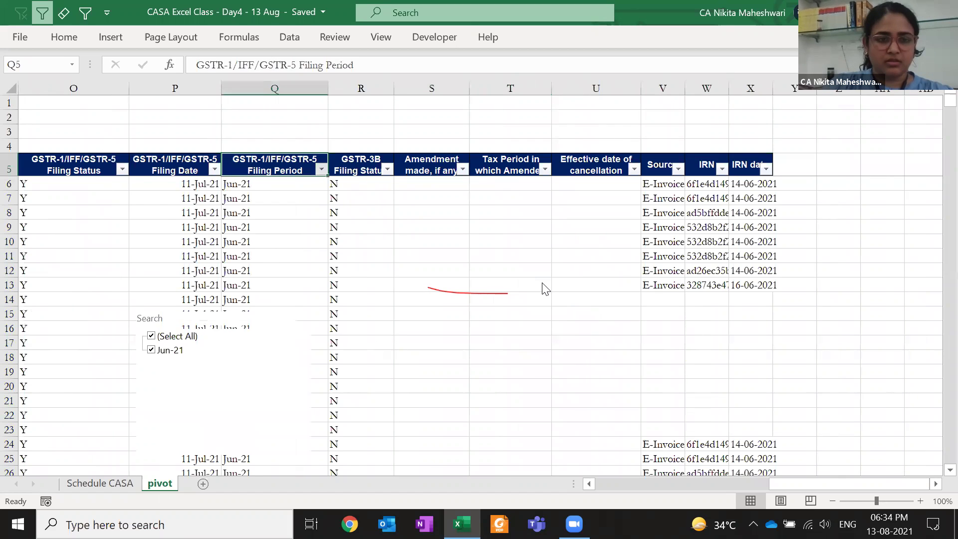
pyautogui.press('Escape')
pyautogui.press('Down')
pyautogui.press('Up')
pyautogui.press('Down')
pyautogui.hotkey('shift', 'pagedown')
pyautogui.hotkey('shift', 'pagedown')
pyautogui.hotkey('shift', 'pagedown')
pyautogui.hotkey('shift', 'pagedown')
pyautogui.hotkey('shift', 'pagedown')
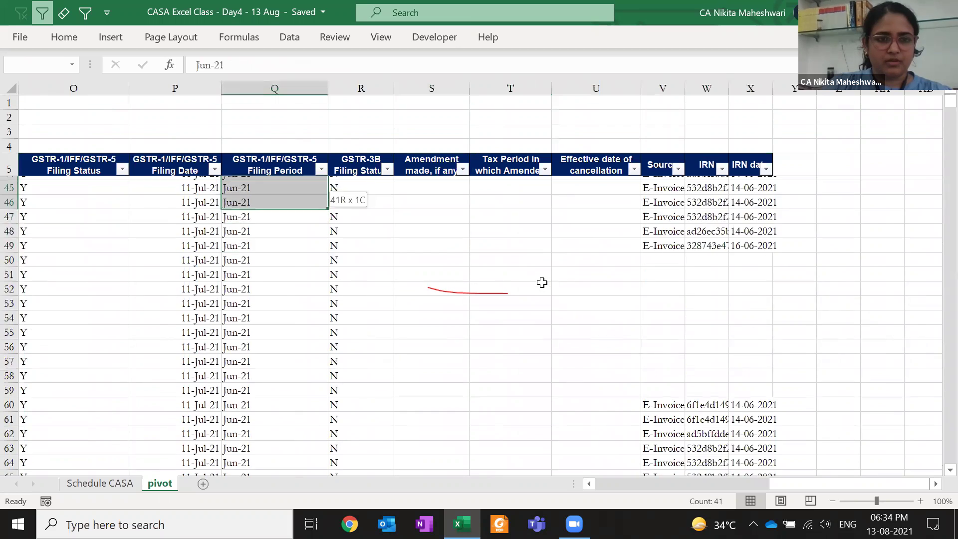
pyautogui.hotkey('ctrl', 'Up')
pyautogui.press('Down')
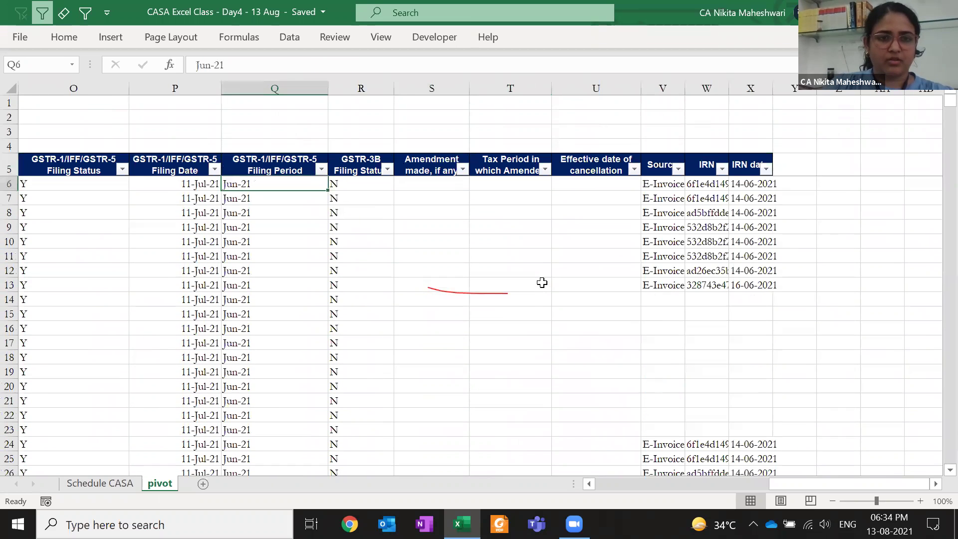
pyautogui.press('Up')
pyautogui.press('Down')
pyautogui.press('Up')
pyautogui.press('Down')
pyautogui.press('Left')
pyautogui.press('Right')
pyautogui.press('Left')
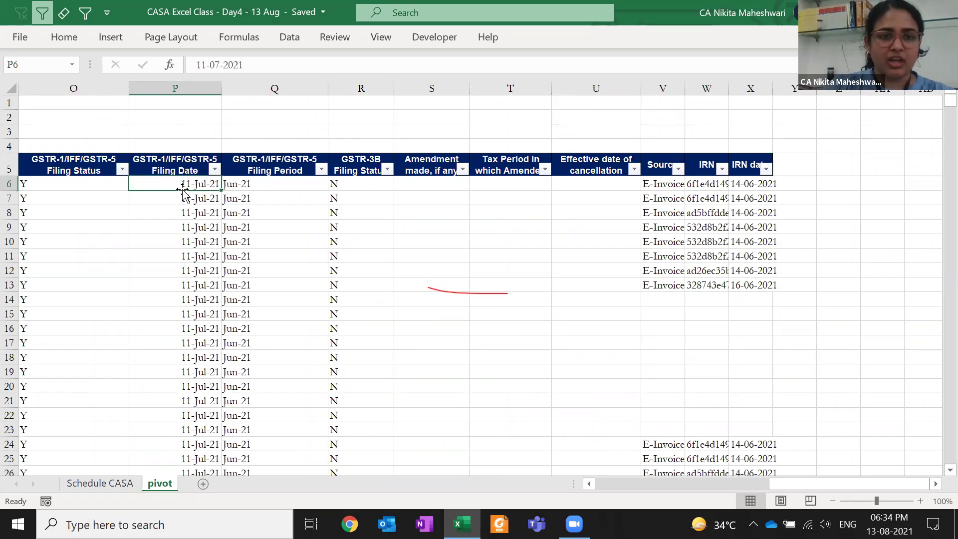
pyautogui.click(182, 120)
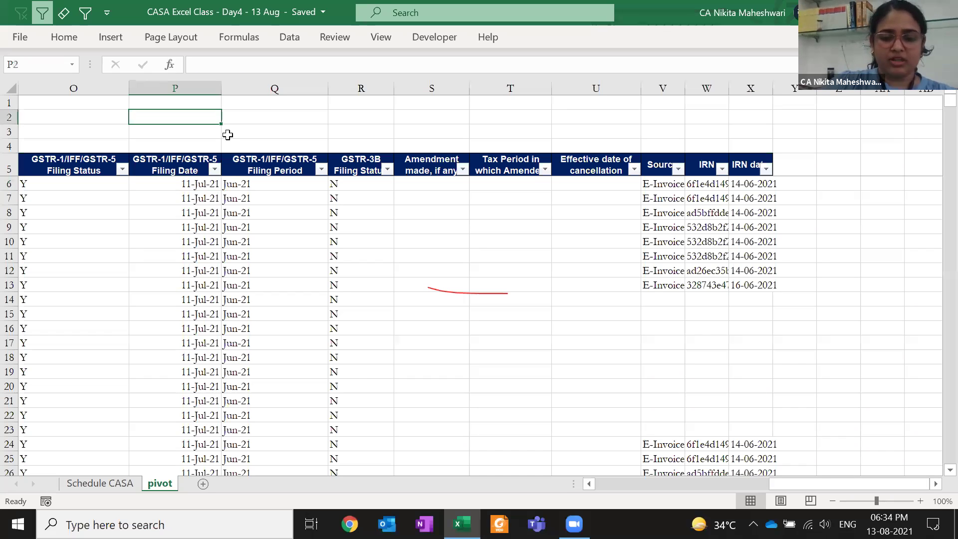
pyautogui.write('06-0')
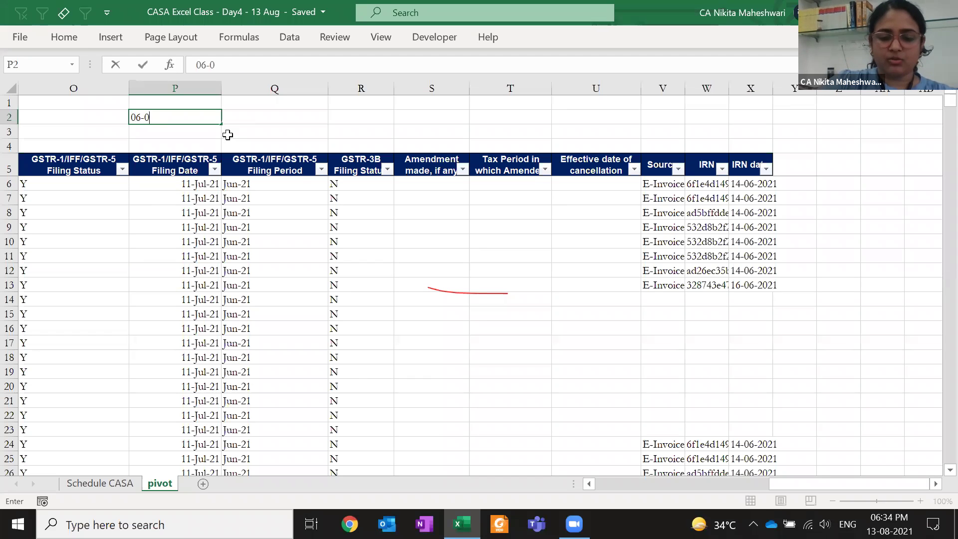
pyautogui.write('6-2019')
pyautogui.press('Return')
pyautogui.press('Up')
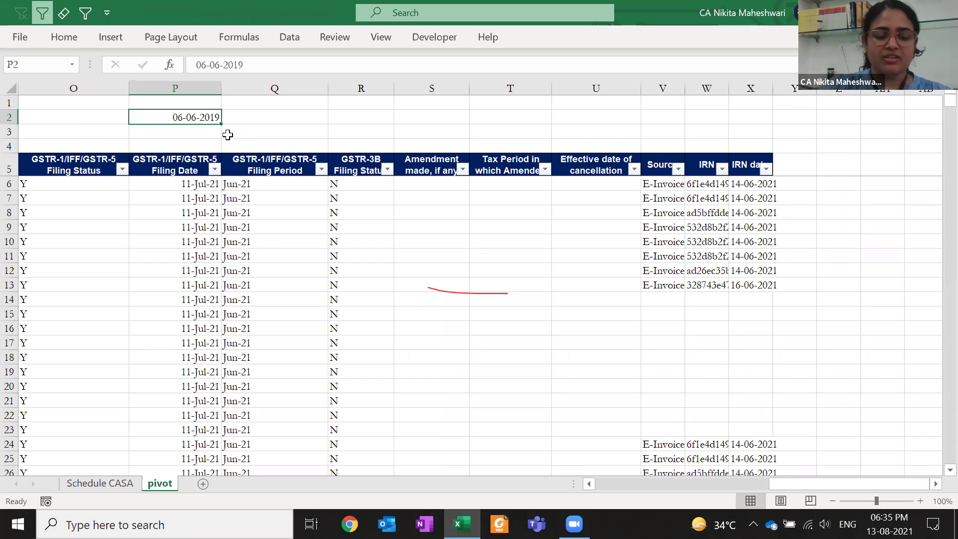
pyautogui.hotkey('ctrl', 'shift', '3')
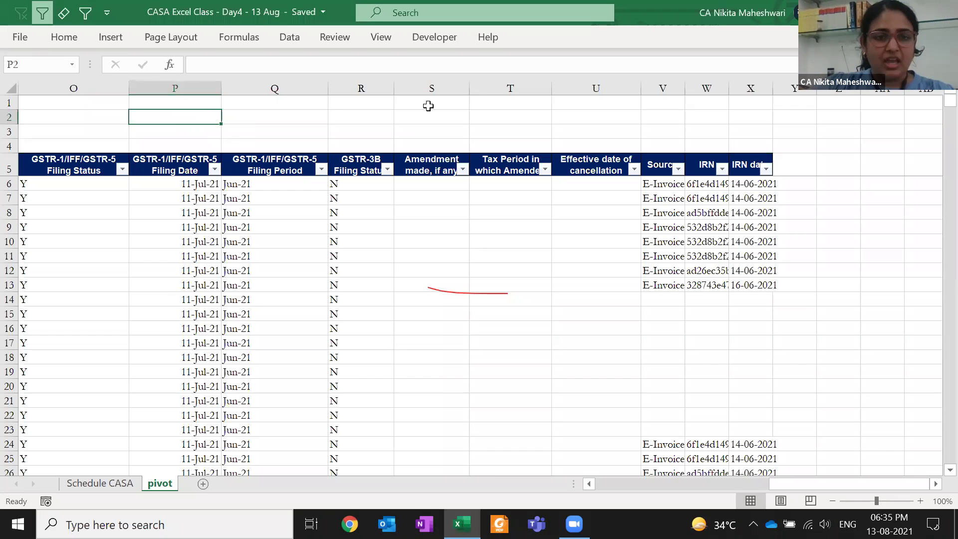
pyautogui.click(265, 180)
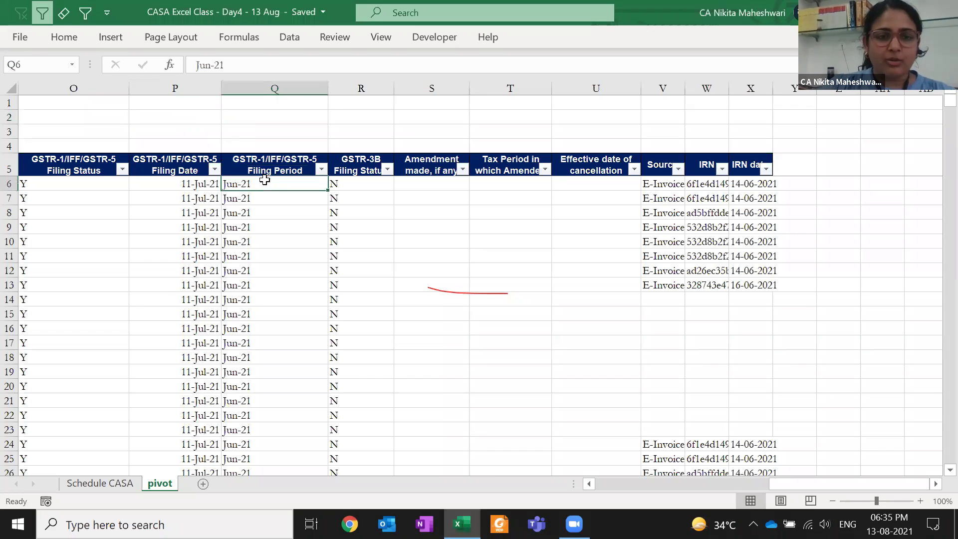
pyautogui.keyDown('shift'); pyautogui.click(269, 240); pyautogui.keyUp('shift')
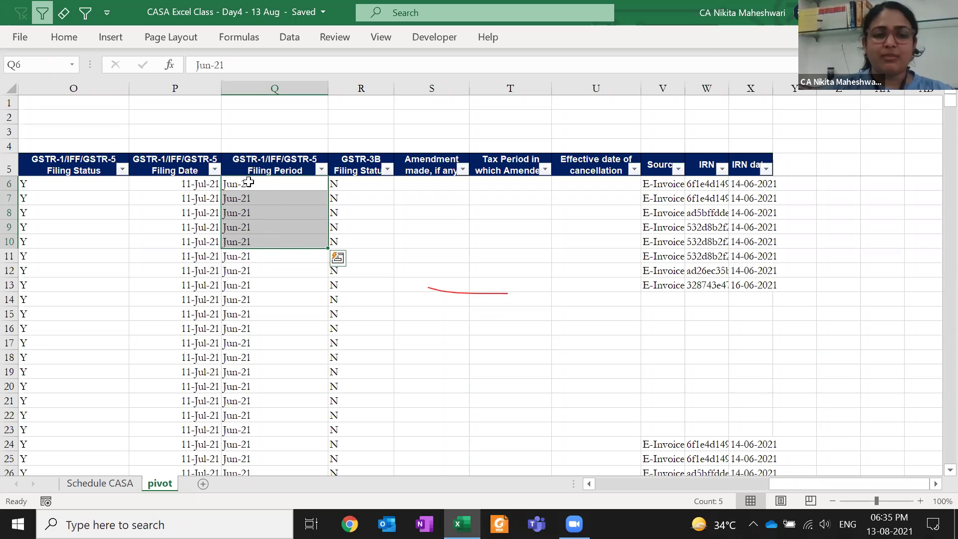
pyautogui.click(269, 185)
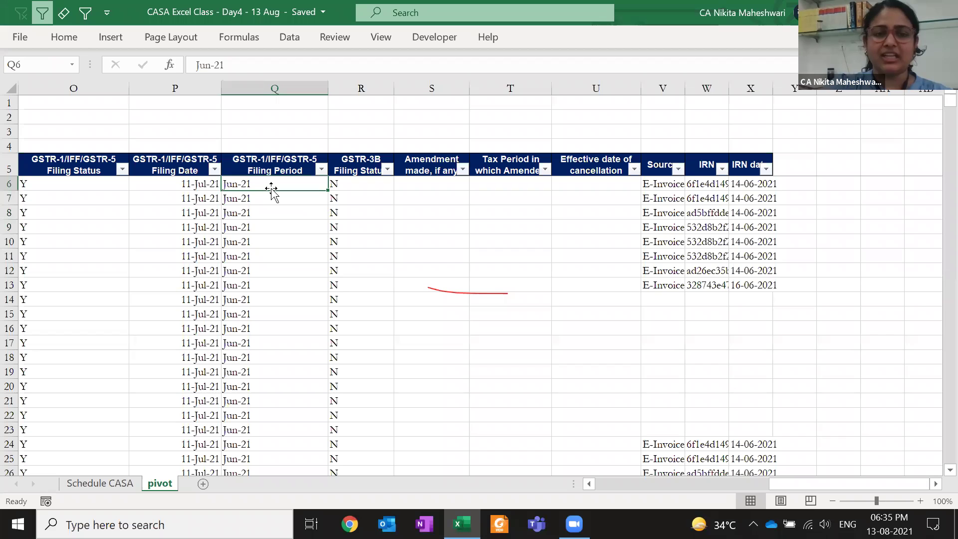
pyautogui.press('Up')
pyautogui.press('Down')
pyautogui.press('Up')
pyautogui.hotkey('alt', 'Down')
pyautogui.press('Down')
pyautogui.press('Down')
pyautogui.press('Down')
pyautogui.press('Down')
pyautogui.press('Down')
pyautogui.press('Down')
pyautogui.press('Down')
pyautogui.press('Down')
pyautogui.press('Down')
pyautogui.press('Escape')
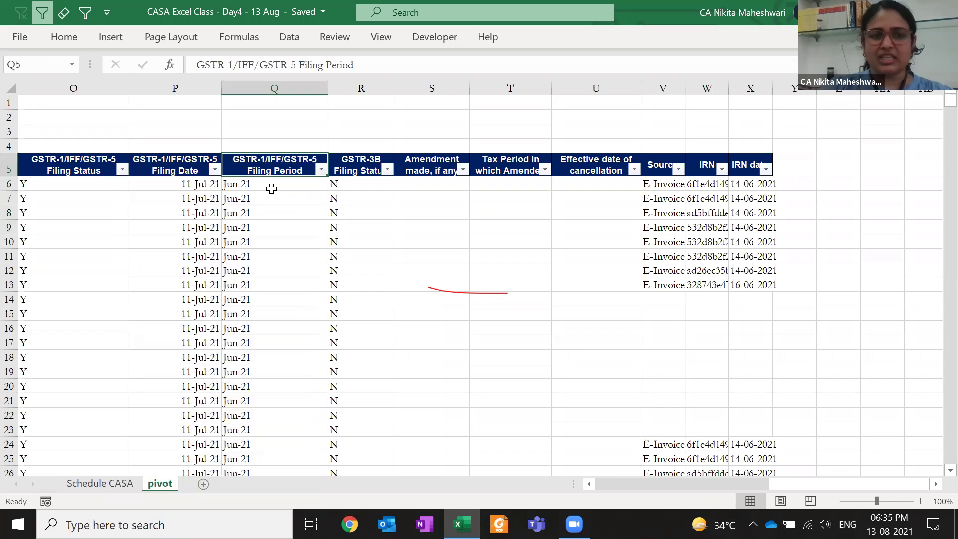
pyautogui.click(272, 188)
pyautogui.hotkey('ctrl', 'shift', 'Down')
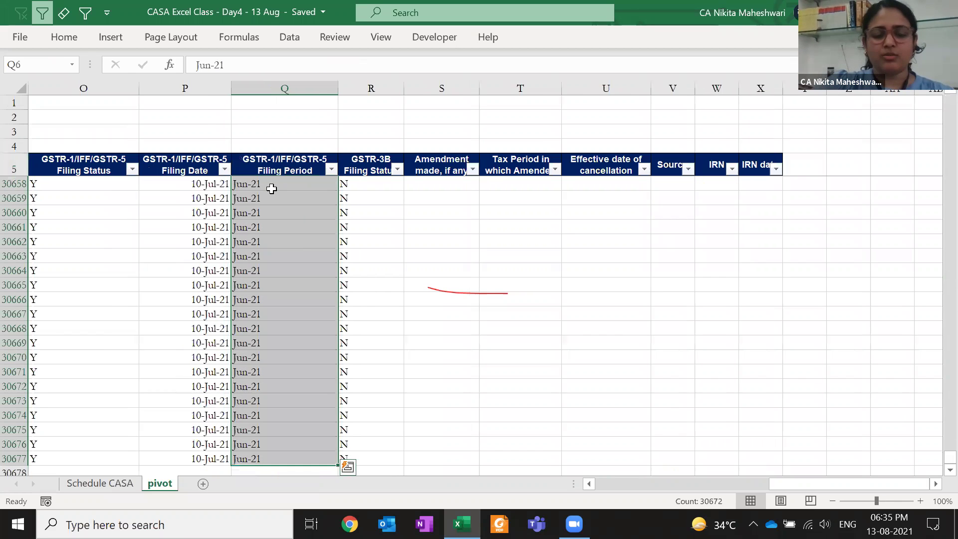
pyautogui.write('jun21')
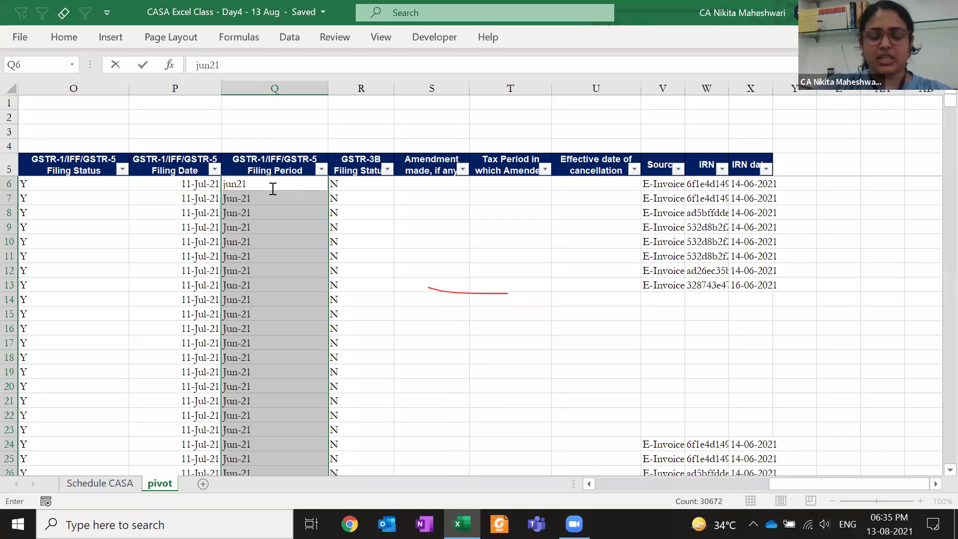
pyautogui.hotkey('ctrl', 'Return')
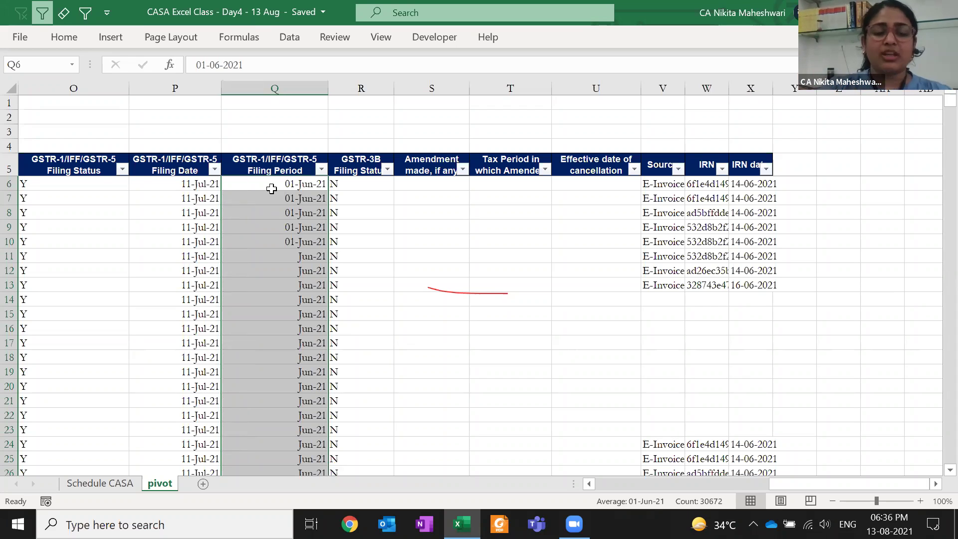
pyautogui.hotkey('ctrl', 'z')
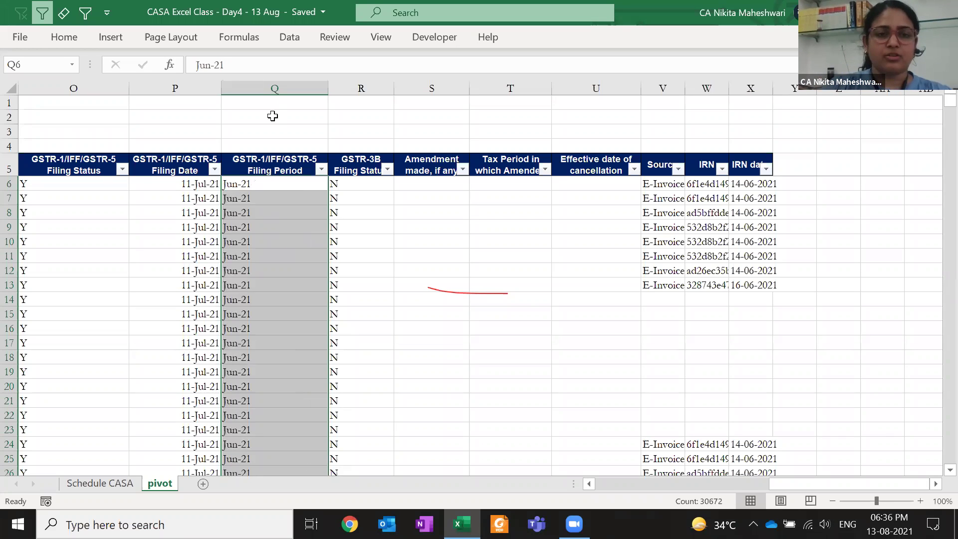
# Enter the reminder note 'CTRL + ENTER' in cell Q1
pyautogui.click(269, 103)
pyautogui.write('CTRL + ENTER')
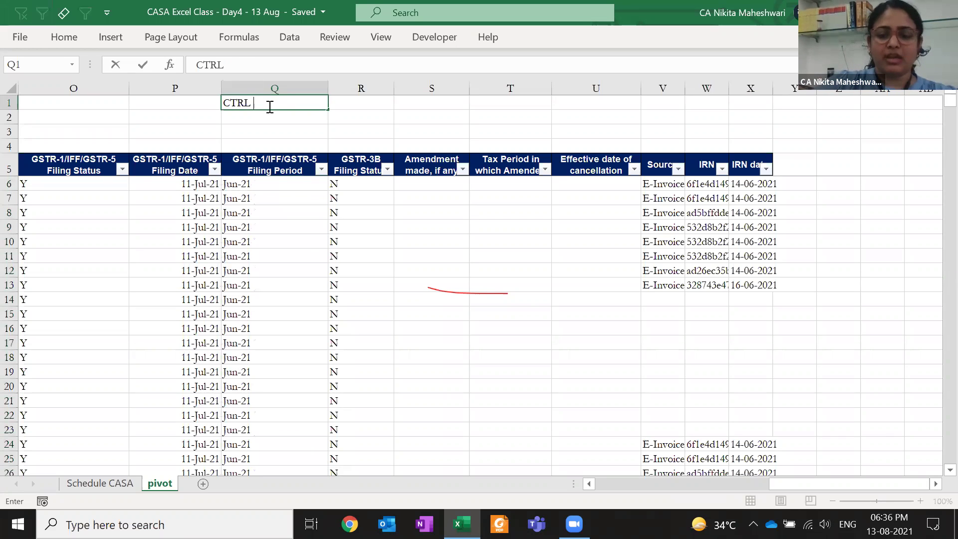
pyautogui.press('Return')
# Fill every Filing Period cell down to row 30677 with Jun-21 using Ctrl+Enter
pyautogui.hotkey('ctrl', 'Down')
pyautogui.press('Down')
pyautogui.hotkey('ctrl', 'shift', 'Down')
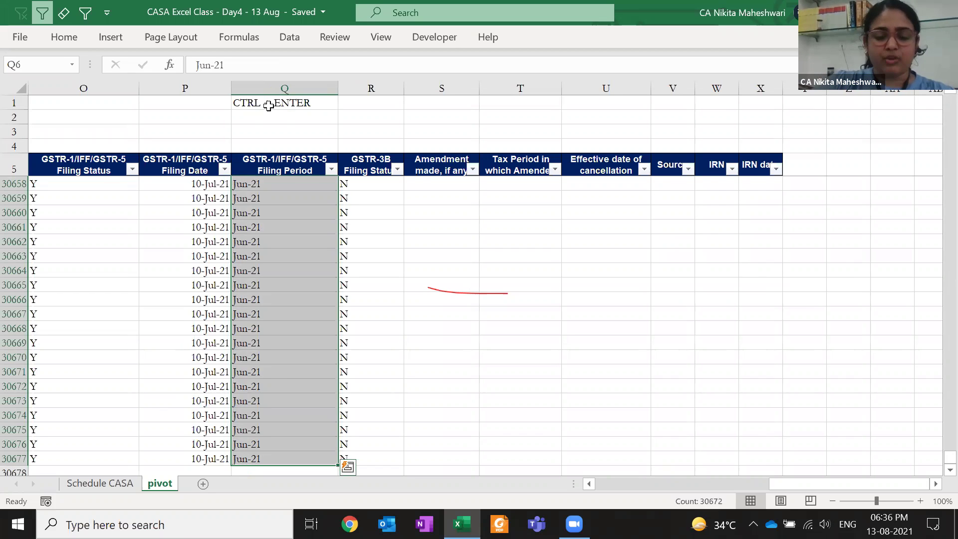
pyautogui.write('Jun-21')
pyautogui.hotkey('ctrl', 'Return')
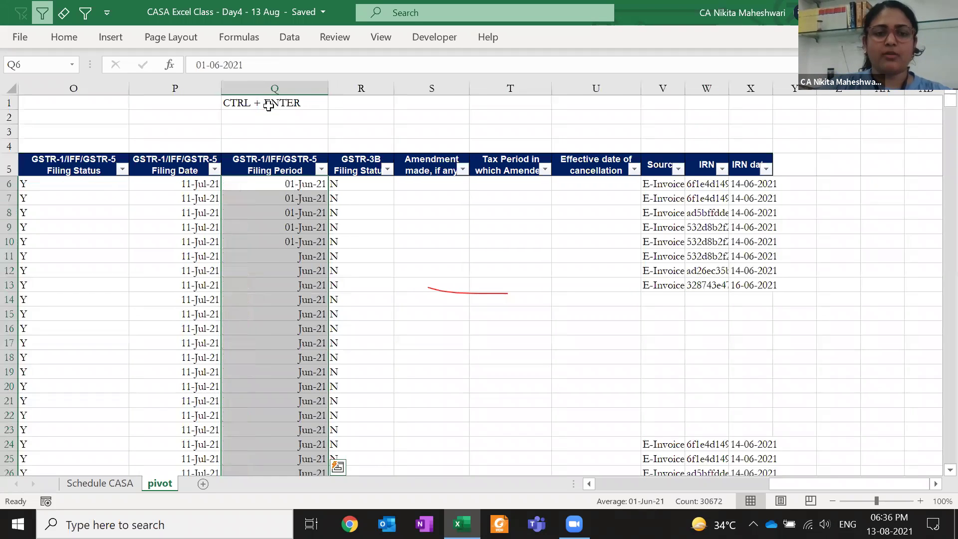
pyautogui.press('Down')
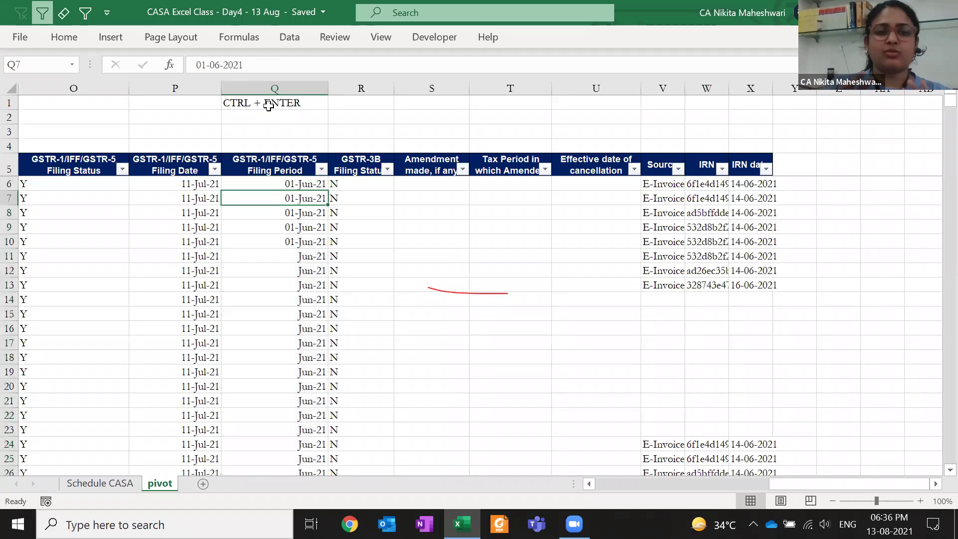
# Copy Q11 and paste it onto Q6:Q10 so they also show Jun-21
pyautogui.click(280, 255)
pyautogui.hotkey('ctrl', 'c')
pyautogui.hotkey('ctrl', 'shift', 'Up')
pyautogui.hotkey('shift', 'Down')
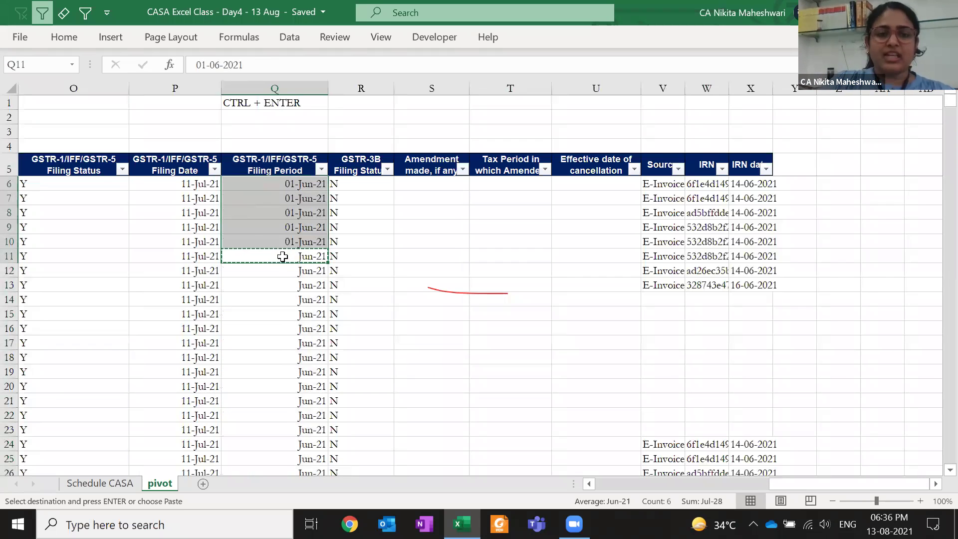
pyautogui.hotkey('ctrl', 'v')
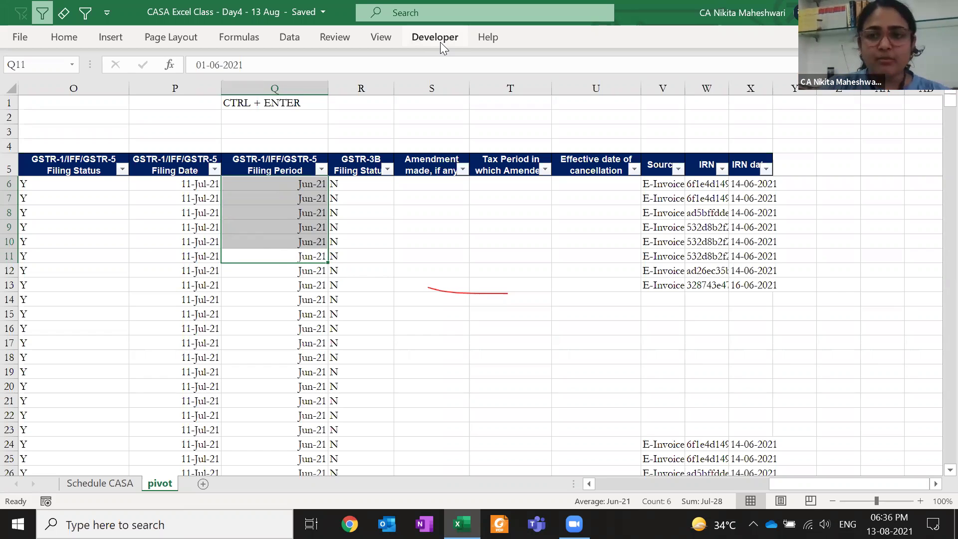
# Widen the IRN date column X and autofit the IRN column W to show full codes
pyautogui.doubleClick(776, 90)
pyautogui.click(788, 170)
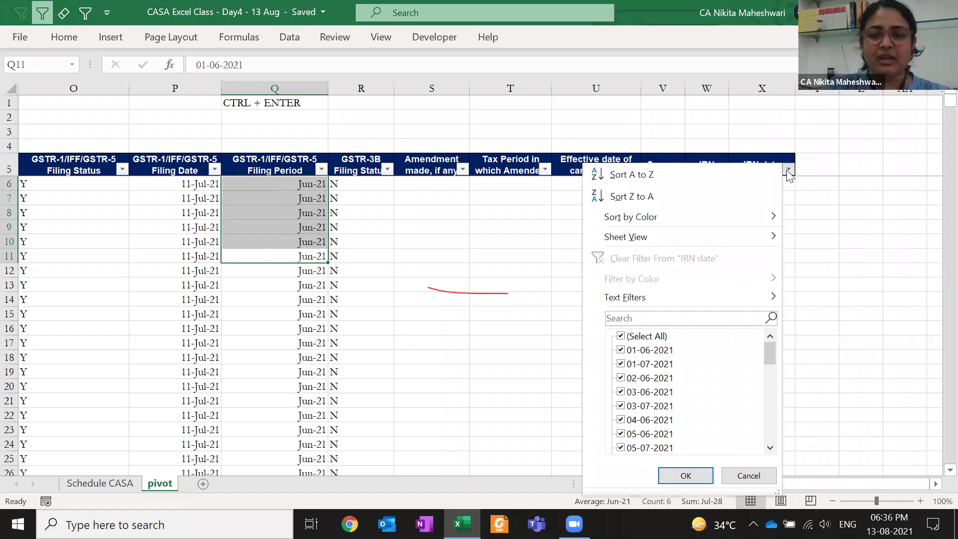
pyautogui.click(788, 172)
pyautogui.moveTo(796, 89); pyautogui.dragTo(891, 94)
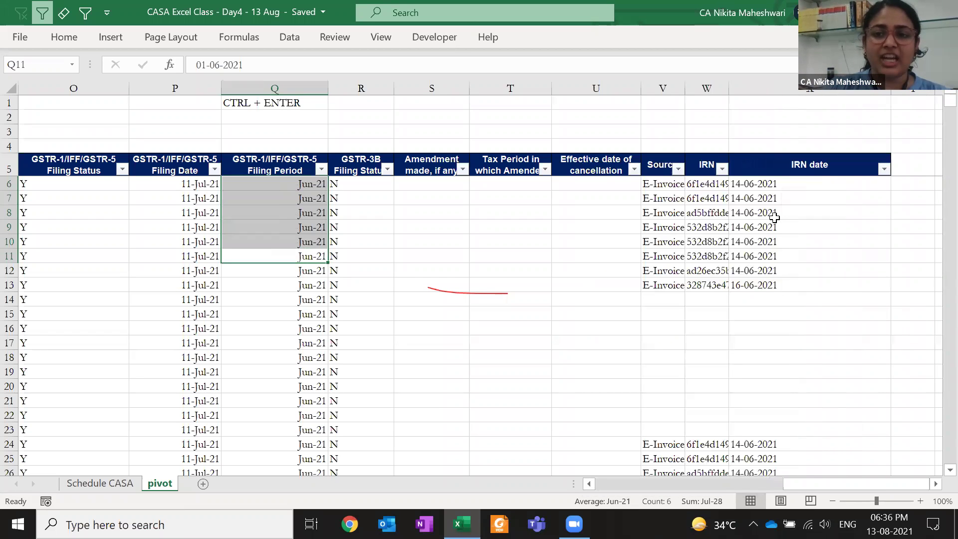
pyautogui.click(775, 217)
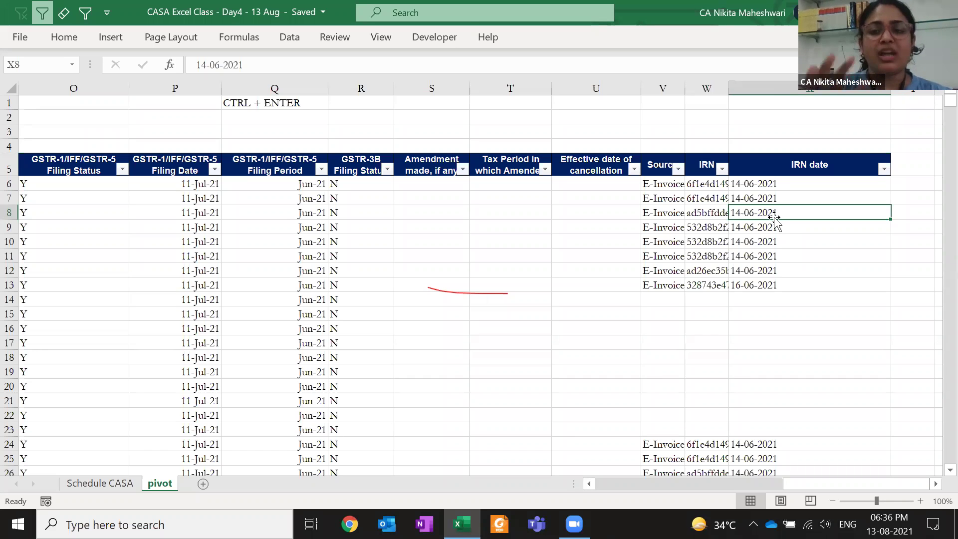
pyautogui.doubleClick(729, 88)
pyautogui.hscroll(4, 732, 83)
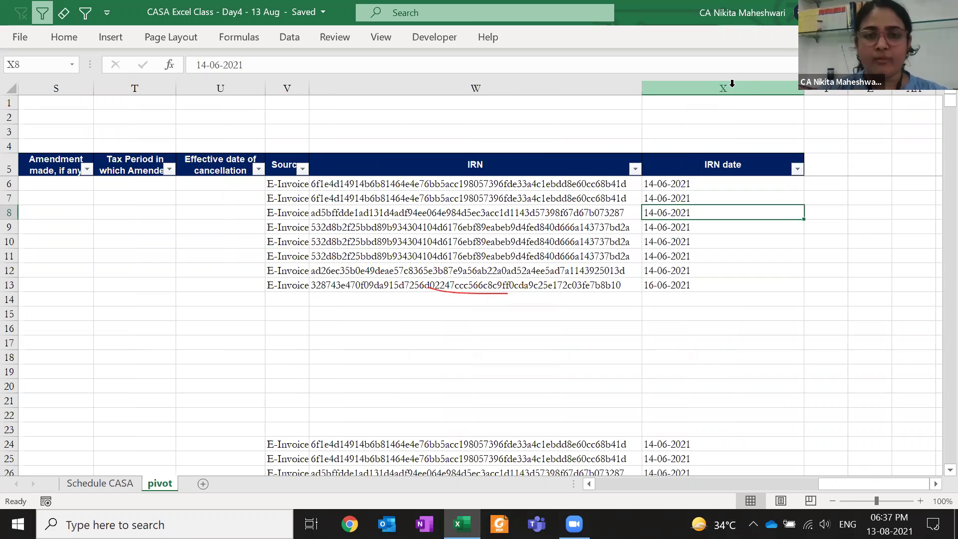
pyautogui.hotkey('ctrl', 'f')
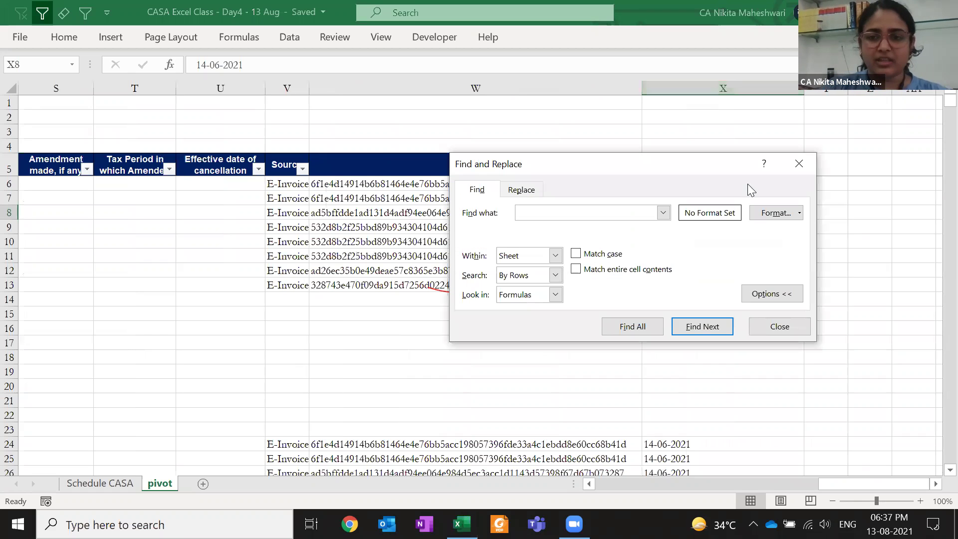
pyautogui.click(771, 353)
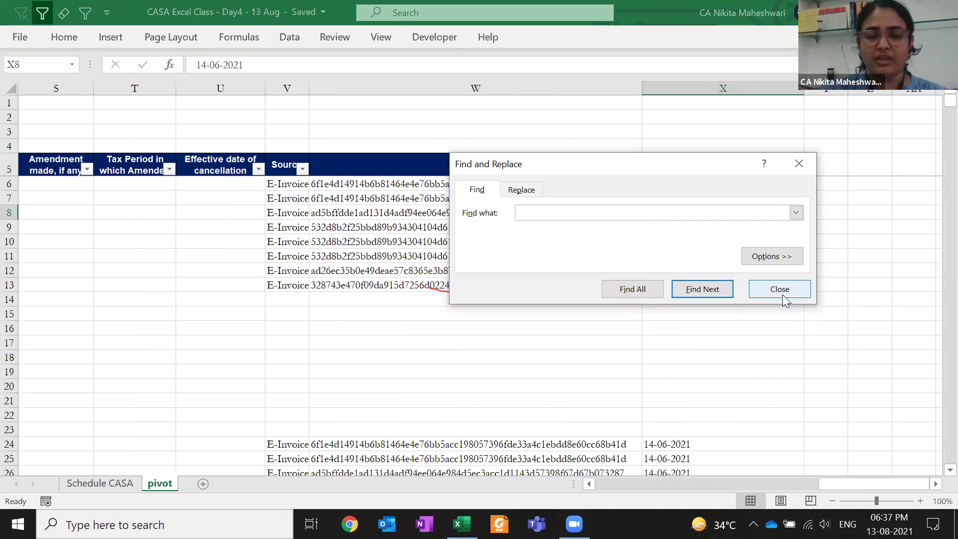
pyautogui.click(798, 263)
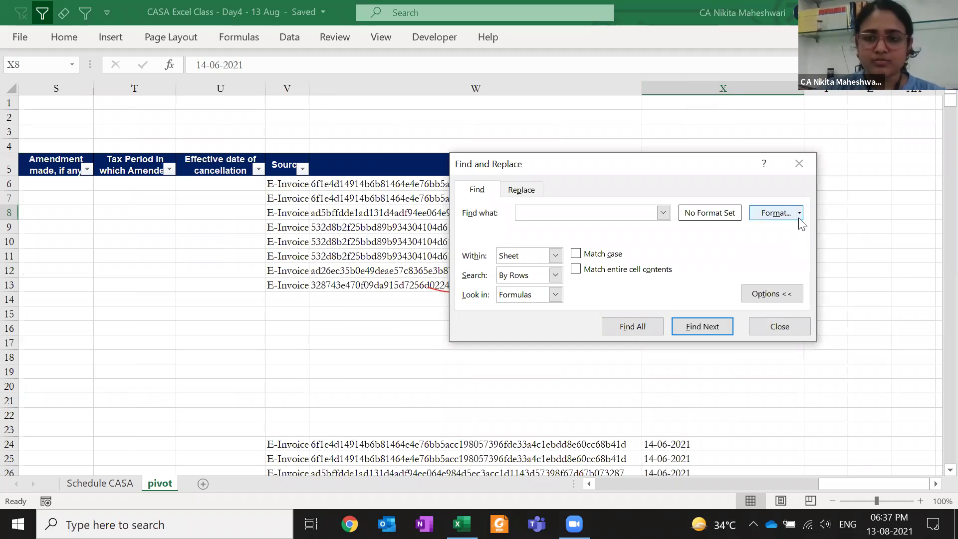
pyautogui.click(799, 214)
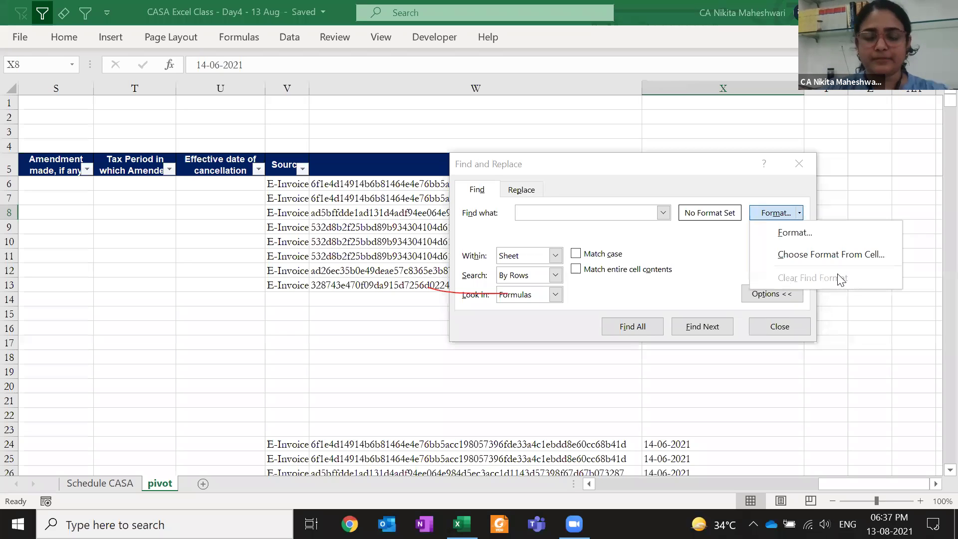
pyautogui.press('Escape')
pyautogui.press('Escape')
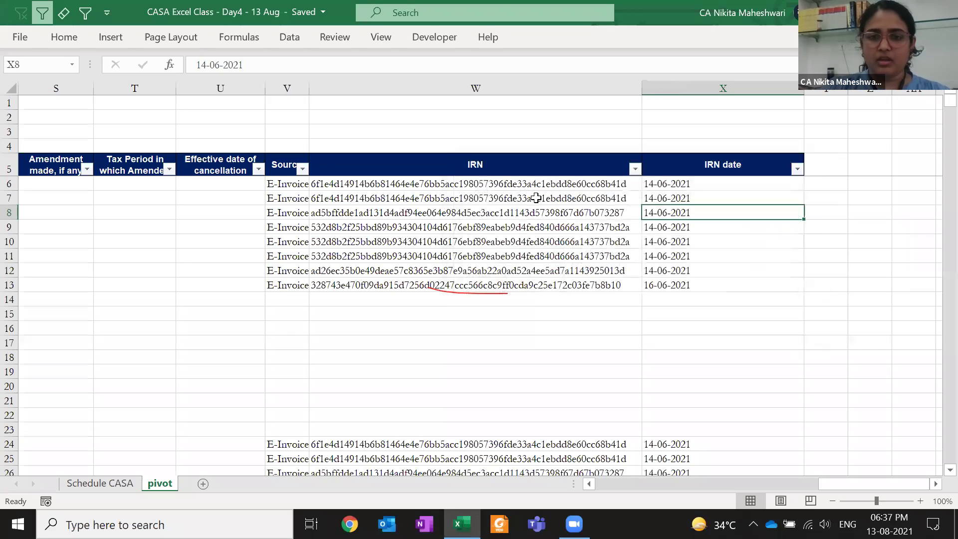
pyautogui.click(559, 161)
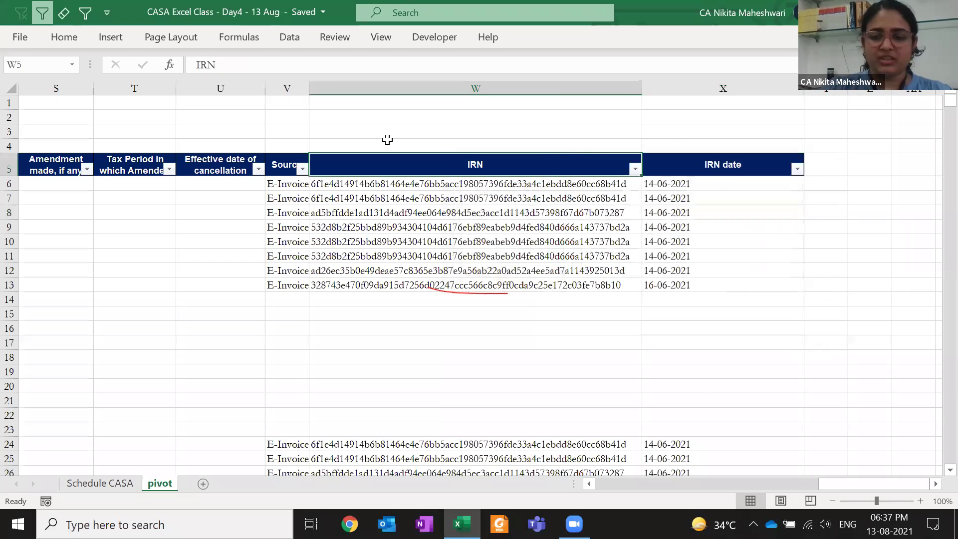
# Return to column A, pick cell C7, and select the whole GSTR table with Ctrl+A
pyautogui.hotkey('ctrl', 'Left')
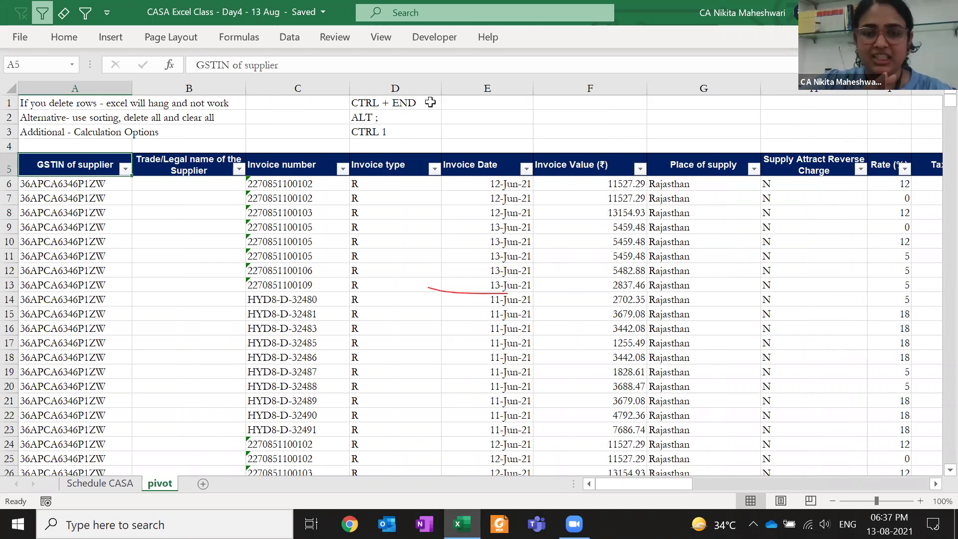
pyautogui.click(316, 198)
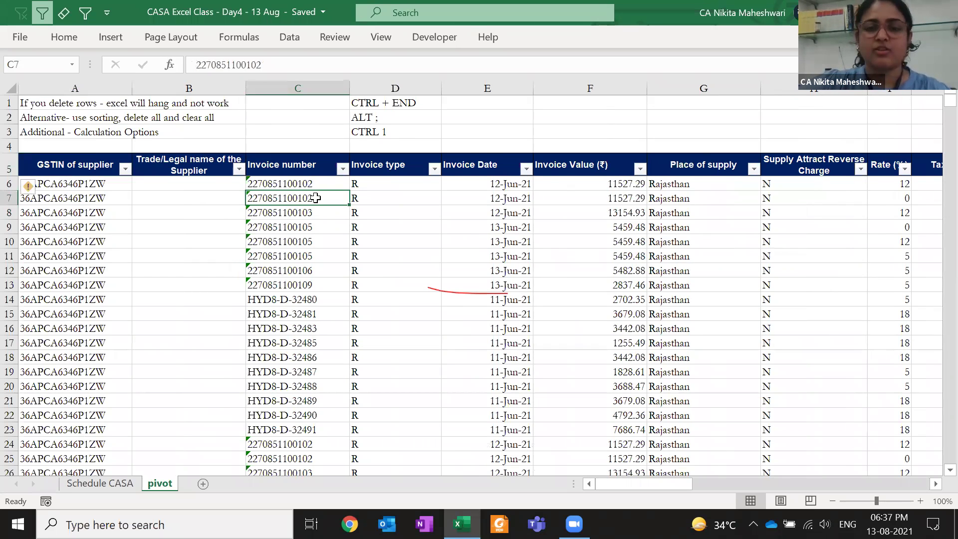
pyautogui.hotkey('ctrl', 'a')
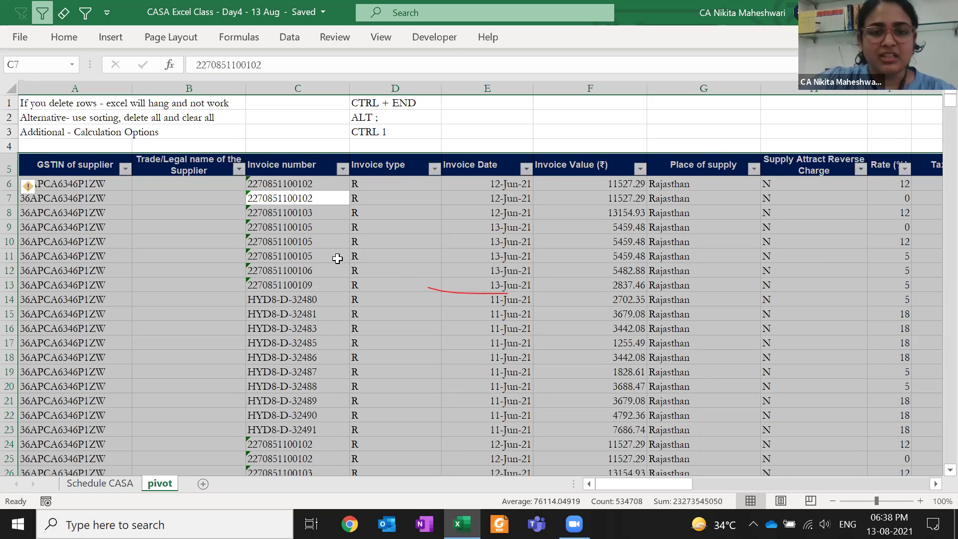
# Pin the Insert ribbon and open Create PivotTable for pivot!$A$5:$X$30677 on a new worksheet
pyautogui.click(111, 38)
pyautogui.doubleClick(111, 38)
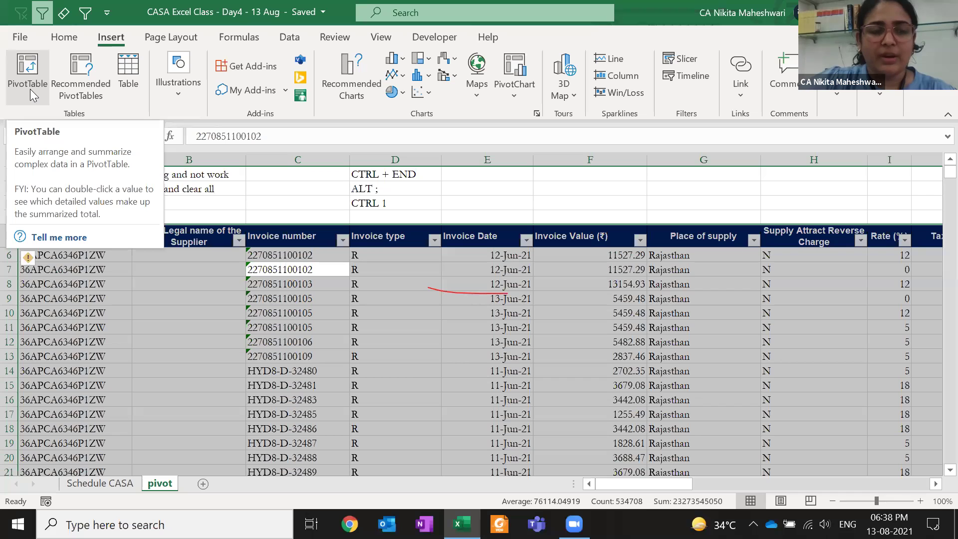
pyautogui.click(30, 89)
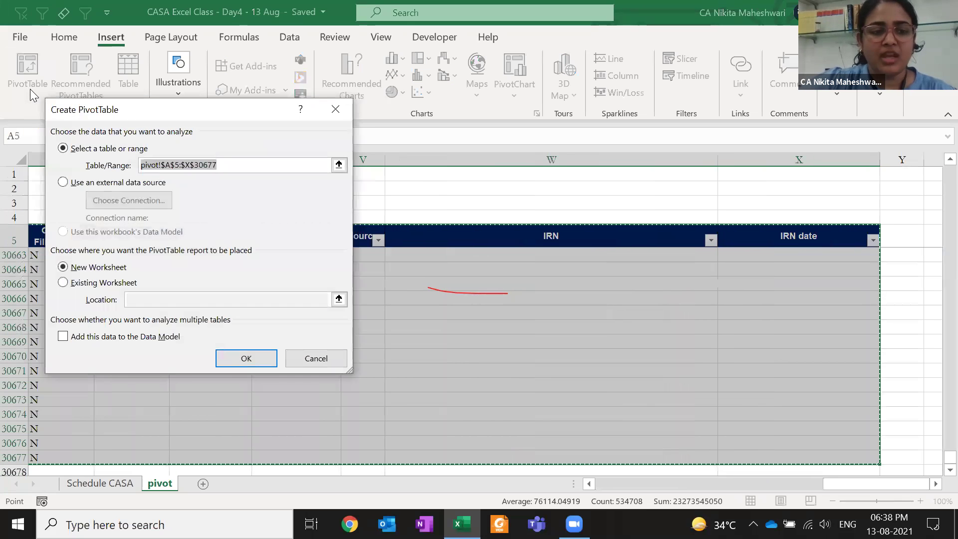
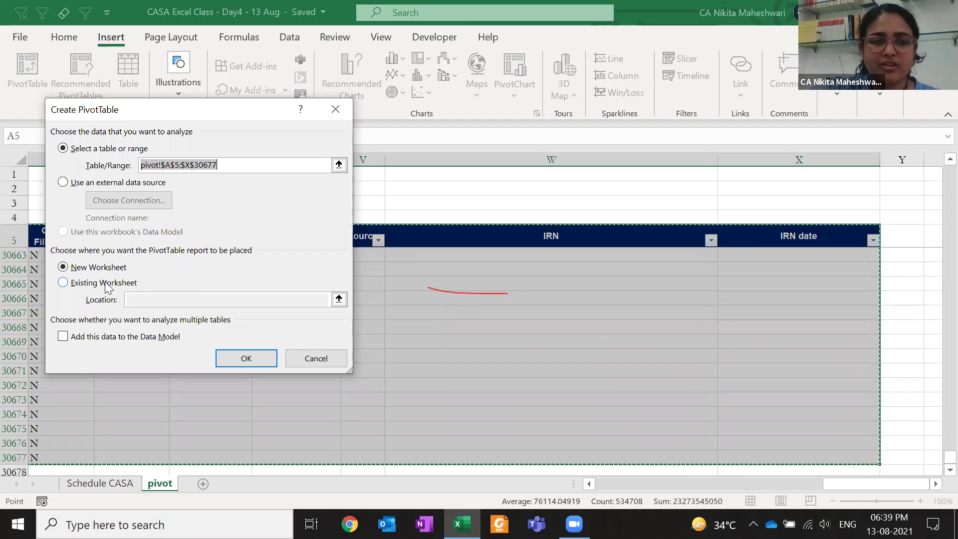
# Create PivotTable1 on new worksheet Sheet1 from pivot!A5:X30677
pyautogui.click(224, 360)
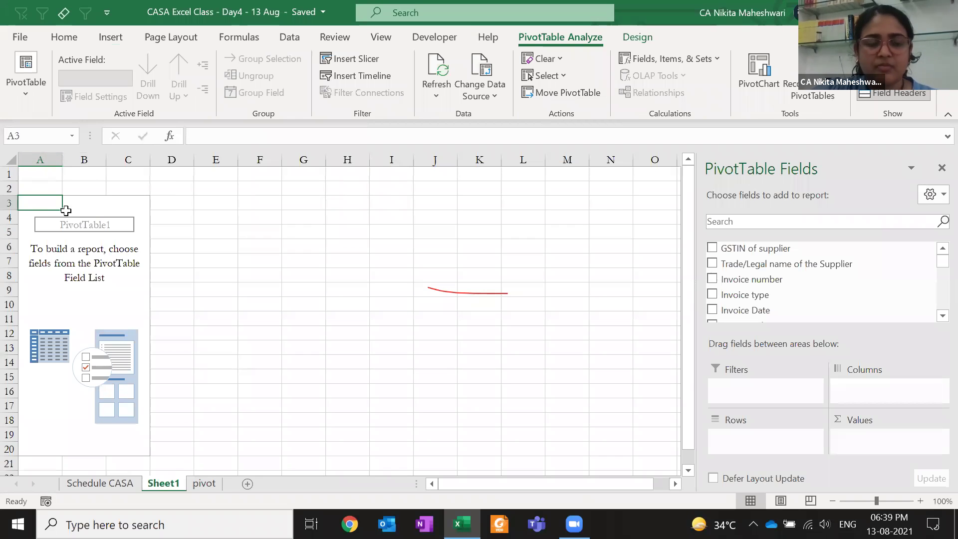
# Attempt to edit cells inside the empty PivotTable and dismiss the warnings it raises
pyautogui.click(91, 248)
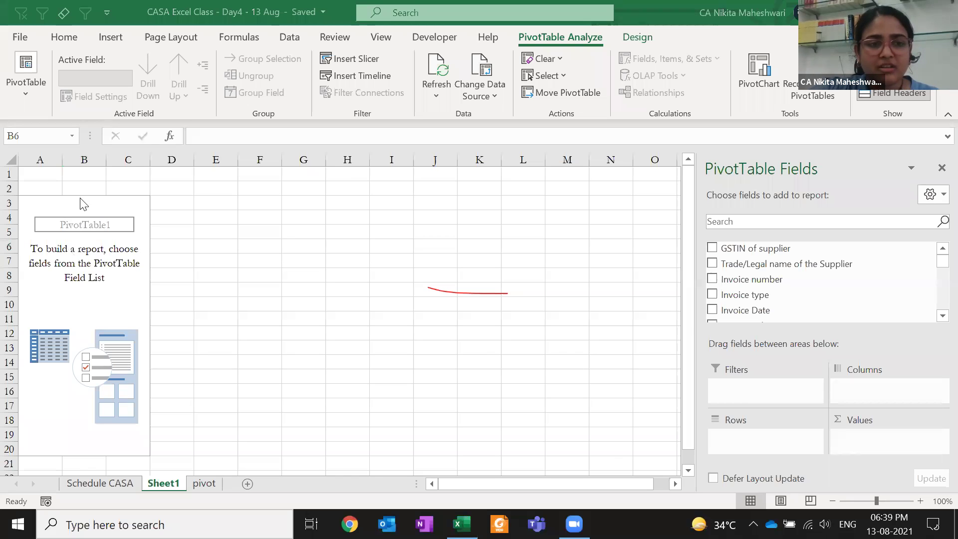
pyautogui.doubleClick(102, 313)
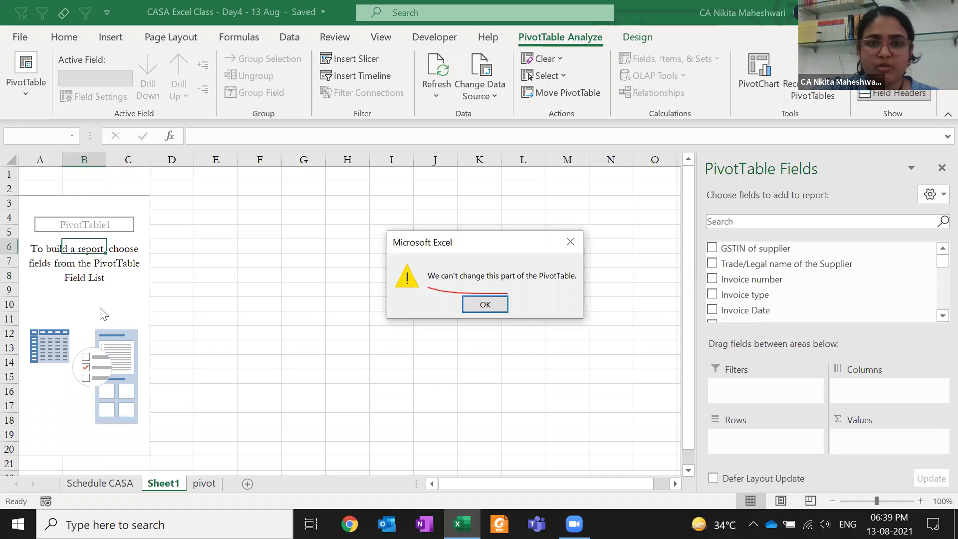
pyautogui.press('Return')
pyautogui.click(98, 206)
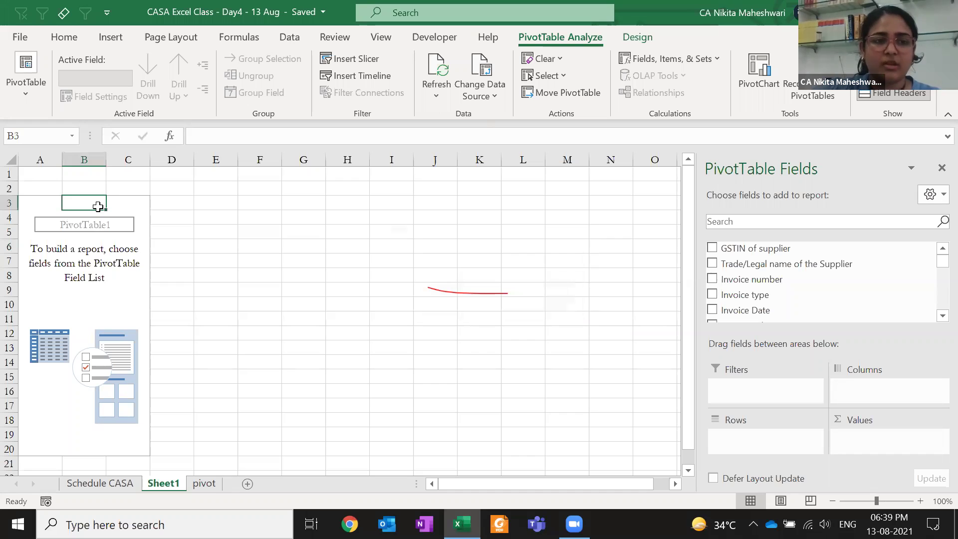
pyautogui.press('Down')
pyautogui.press('Down')
pyautogui.press('Left')
pyautogui.press('Delete')
pyautogui.press('Return')
pyautogui.press('Up')
pyautogui.press('Up')
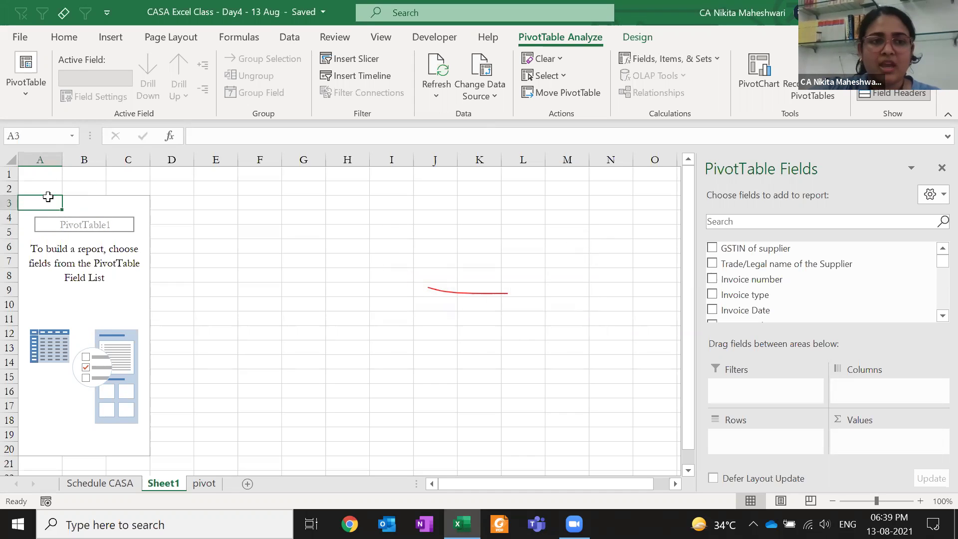
# Insert a blank row 2 above the PivotTable after a blocked row change inside it
pyautogui.moveTo(47, 192); pyautogui.dragTo(47, 177)
pyautogui.click(75, 242)
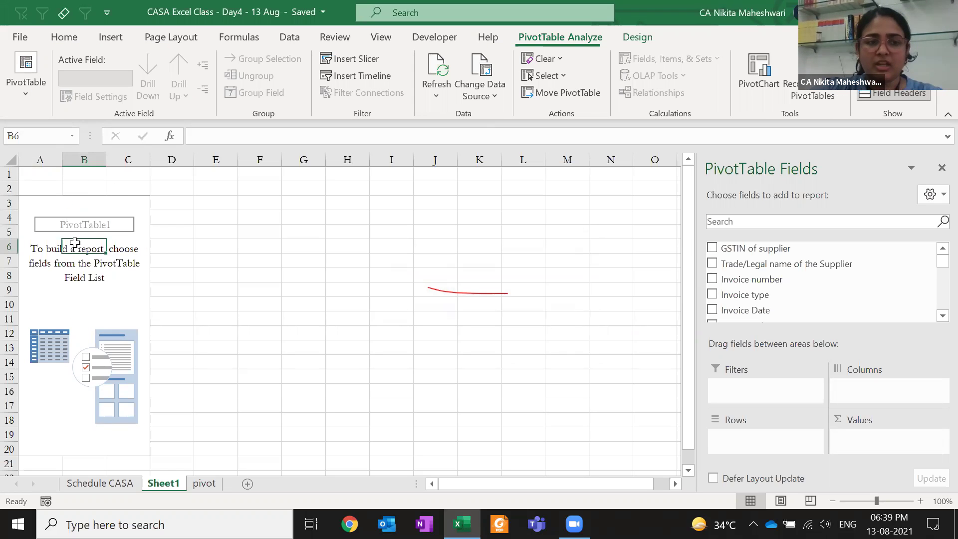
pyautogui.hotkey('shift', 'space')
pyautogui.hotkey('ctrl', '-')
pyautogui.press('Return')
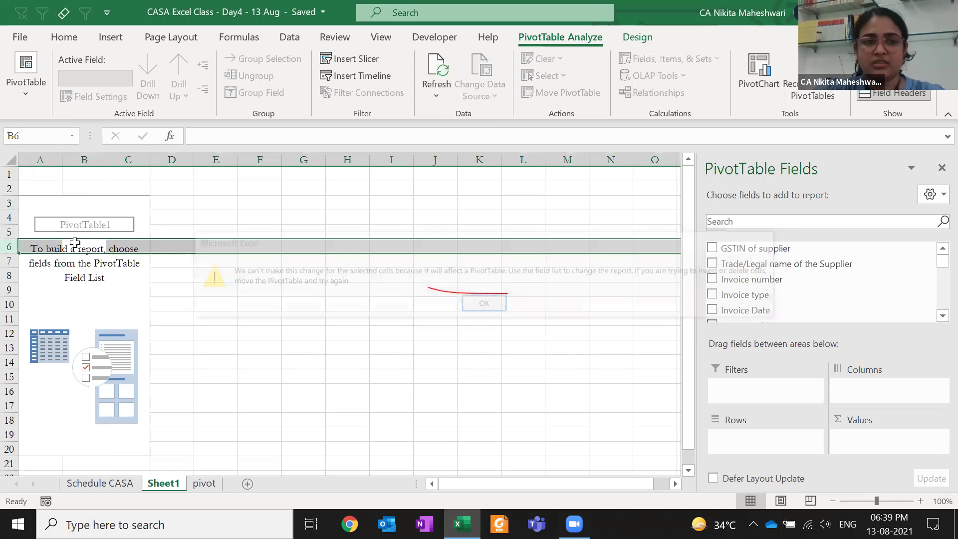
pyautogui.press('Up')
pyautogui.press('Up')
pyautogui.press('Up')
pyautogui.press('Up')
pyautogui.hotkey('shift', 'space')
pyautogui.hotkey('ctrl', '+')
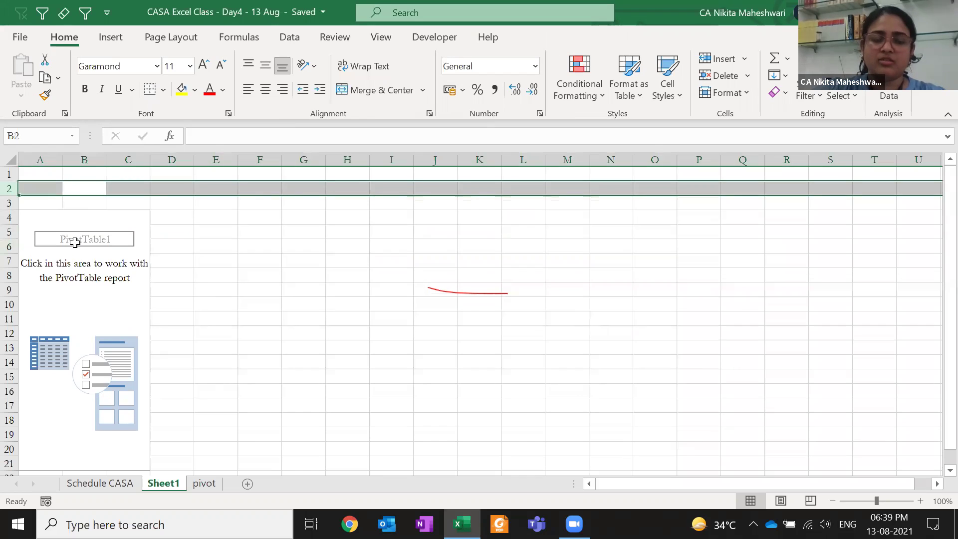
pyautogui.press('Left')
# Insert a blank column A before the PivotTable and delete the blank row 2 again
pyautogui.hotkey('ctrl', 'space')
pyautogui.hotkey('ctrl', '+')
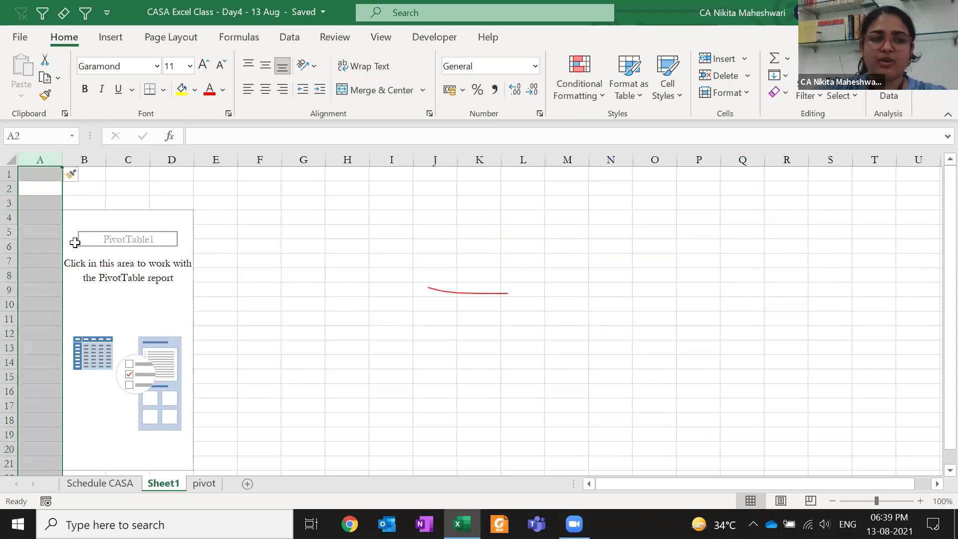
pyautogui.press('Down')
pyautogui.press('Up')
pyautogui.hotkey('shift', 'space')
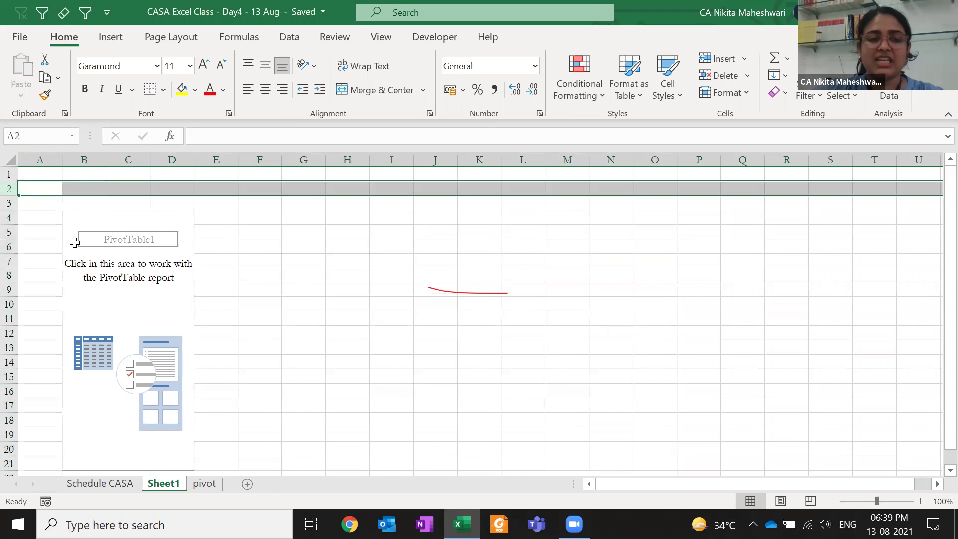
pyautogui.hotkey('ctrl', '-')
pyautogui.click(127, 278)
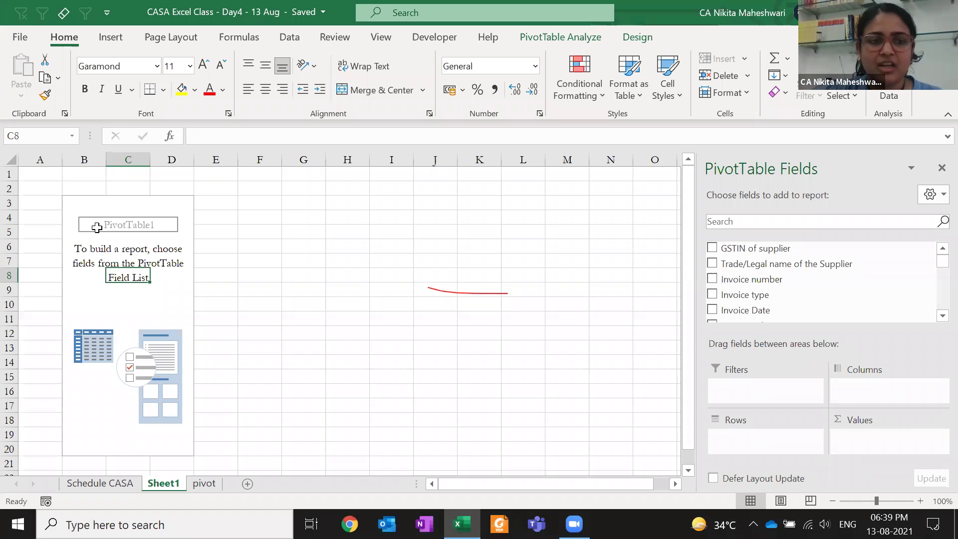
# Reselect the PivotTable to bring back its tools and browse the Analyze, Design and Help tabs
pyautogui.click(90, 205)
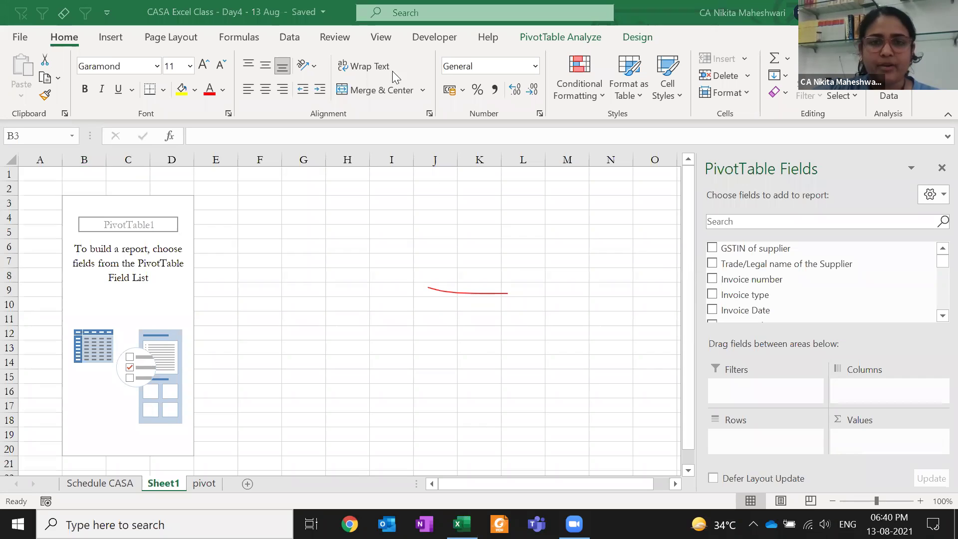
pyautogui.click(425, 235)
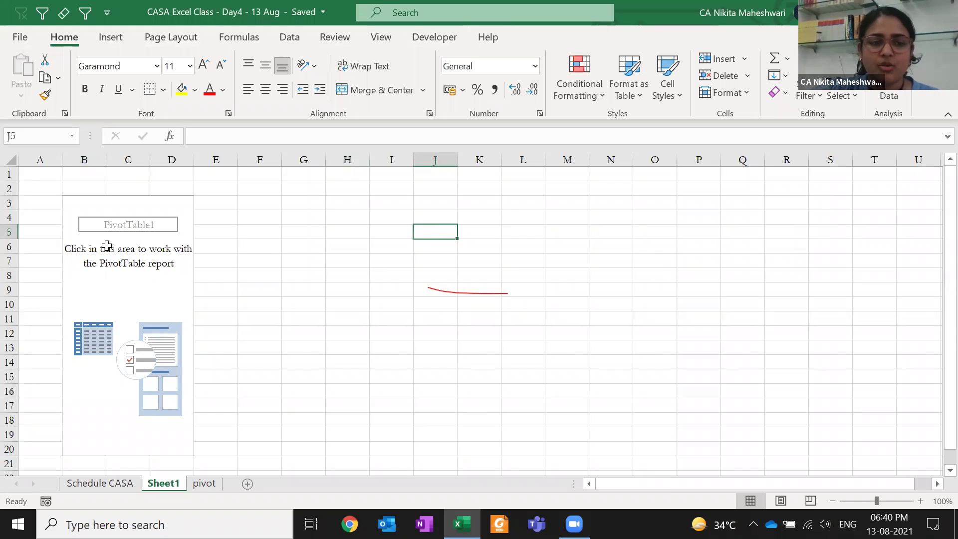
pyautogui.click(108, 247)
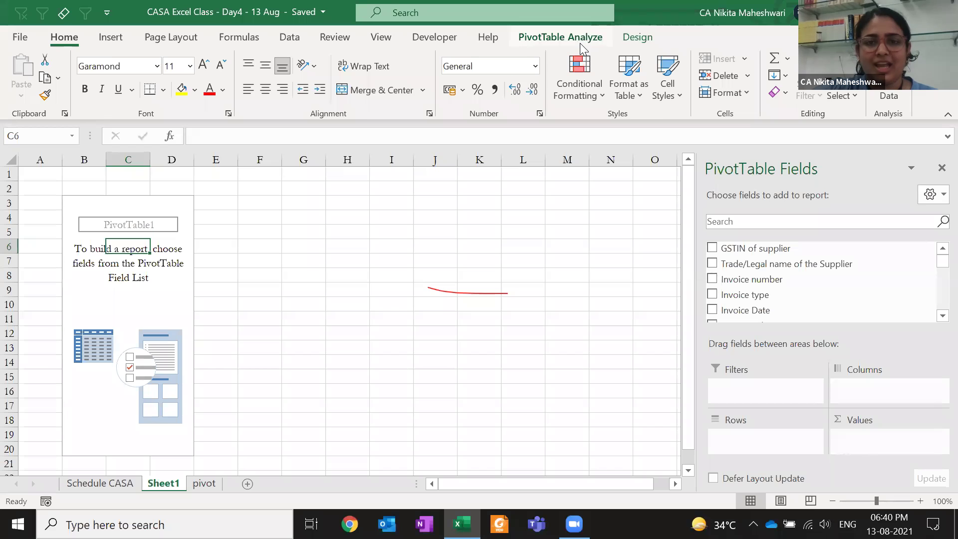
pyautogui.click(580, 44)
pyautogui.click(637, 38)
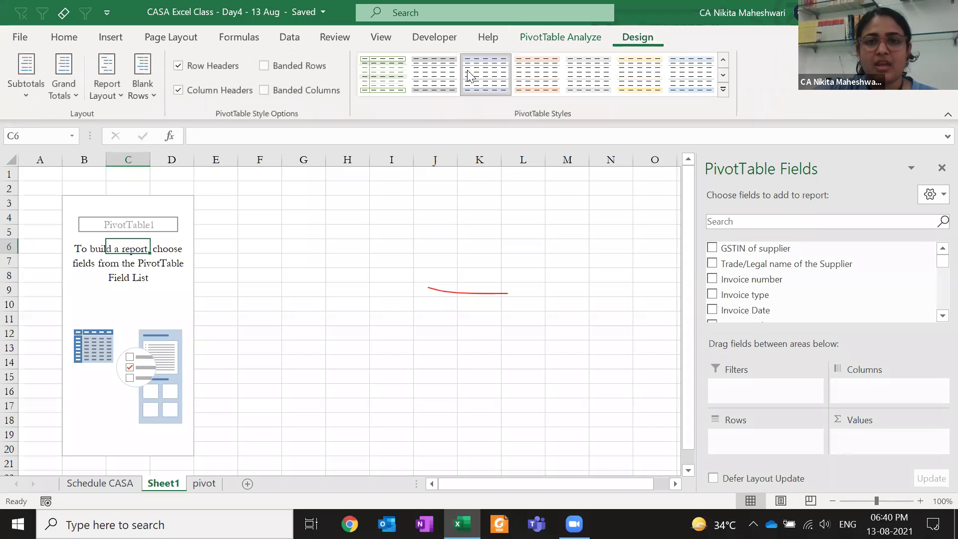
pyautogui.click(479, 40)
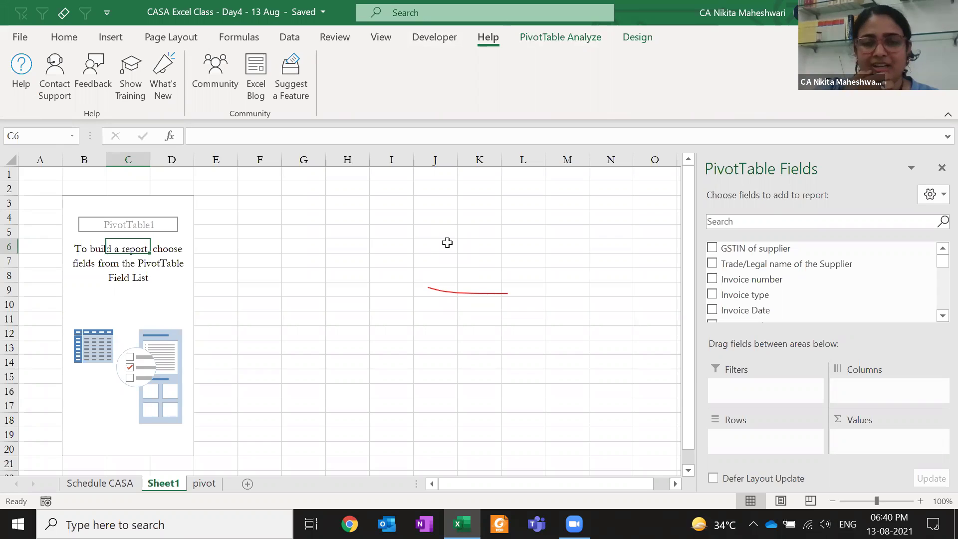
# From cell C4, alternate between PivotTable Analyze and Design, finishing on Design
pyautogui.click(123, 214)
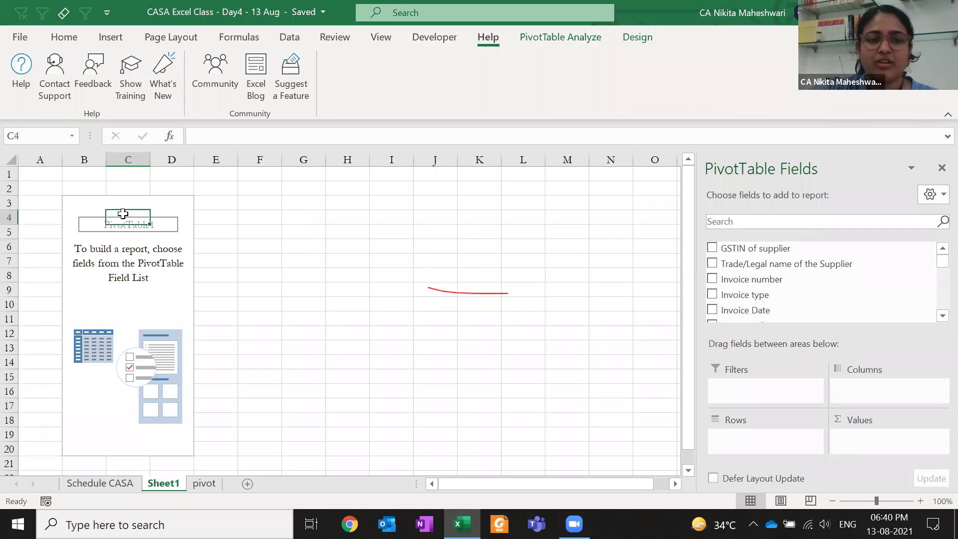
pyautogui.click(552, 39)
pyautogui.click(637, 39)
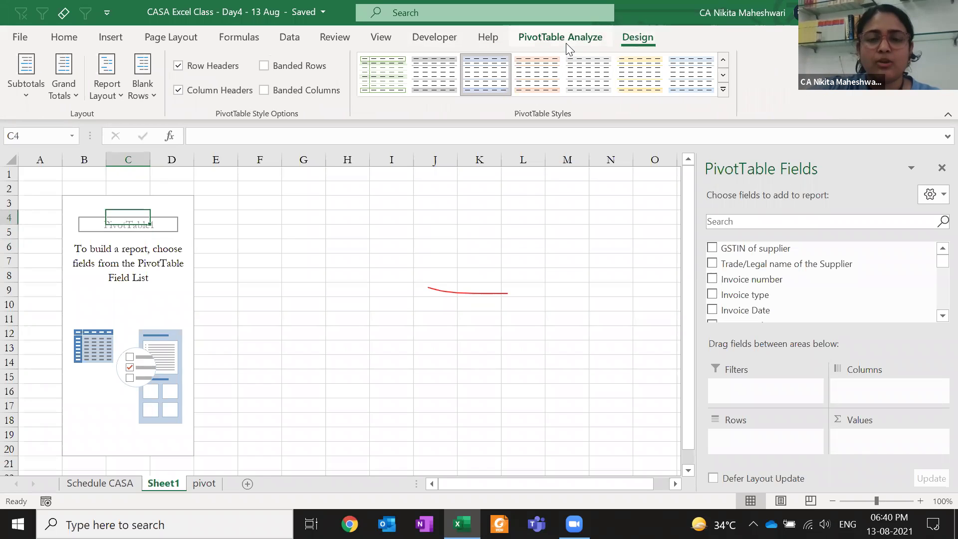
pyautogui.click(565, 37)
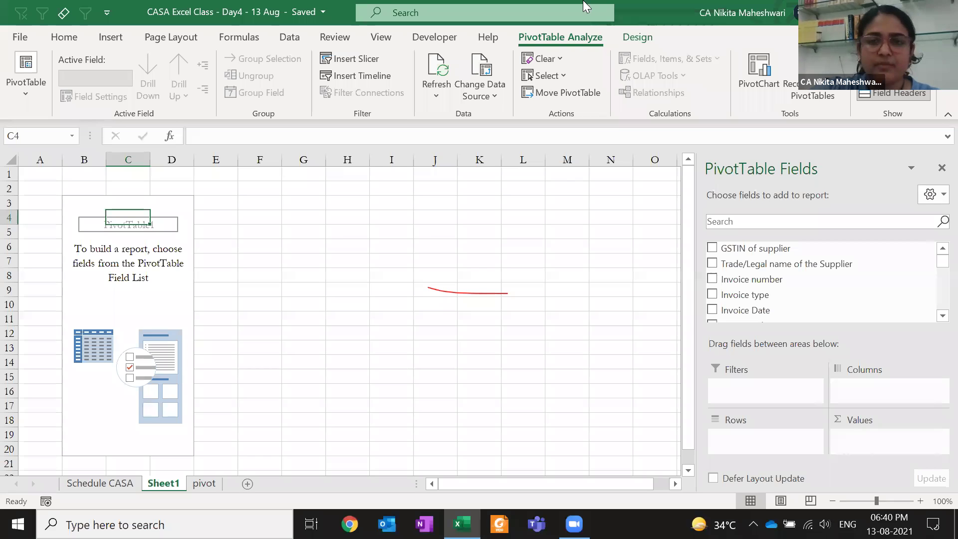
pyautogui.click(636, 39)
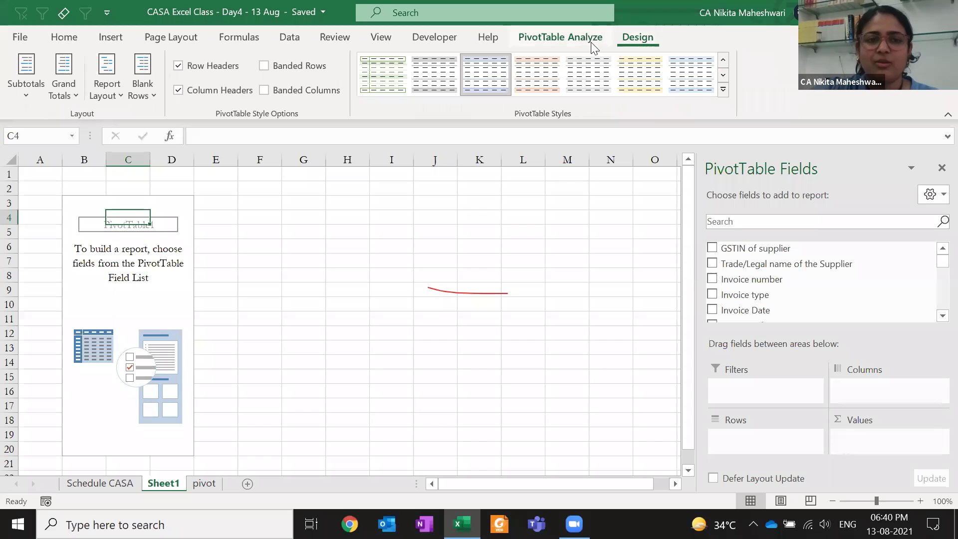
pyautogui.click(592, 40)
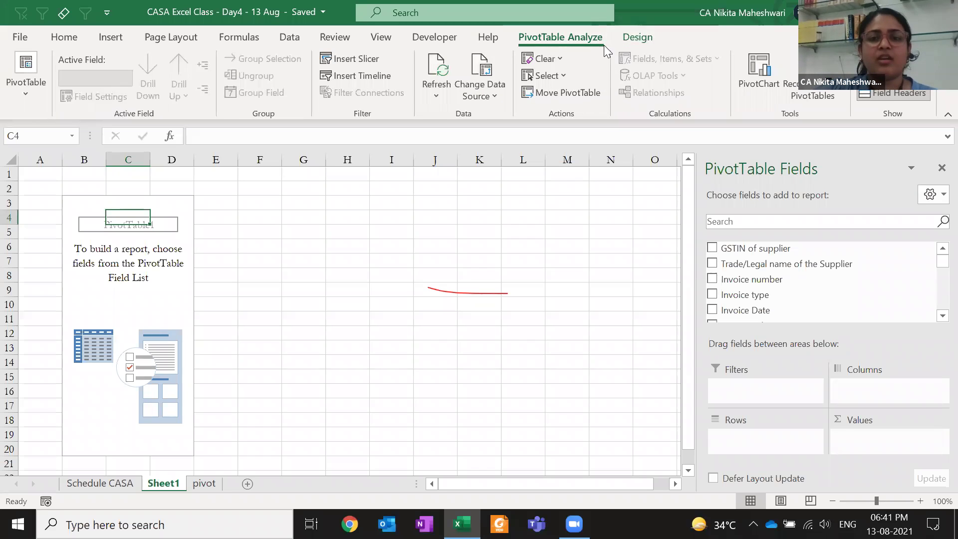
pyautogui.click(626, 43)
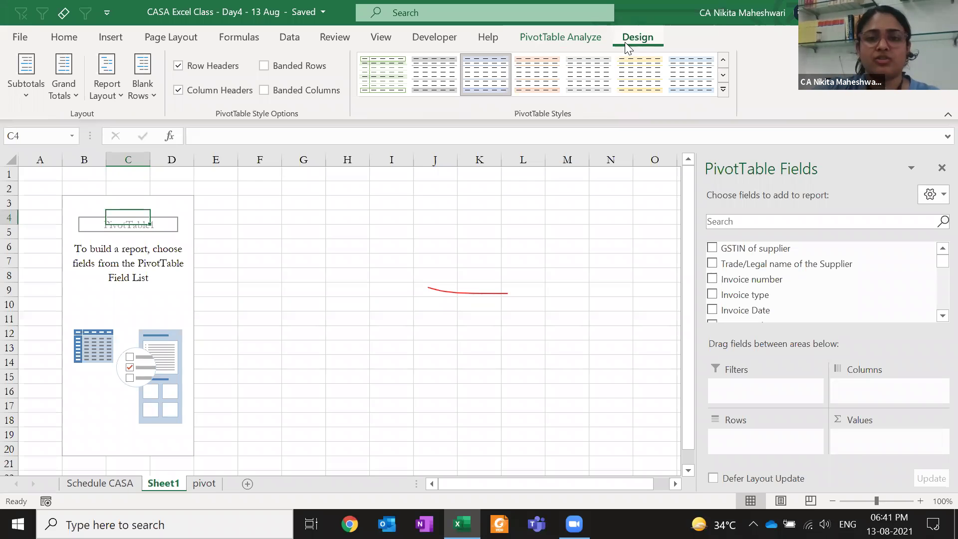
# Browse the Light, Medium and Dark PivotTable styles without applying one, then go back to PivotTable Analyze
pyautogui.click(722, 90)
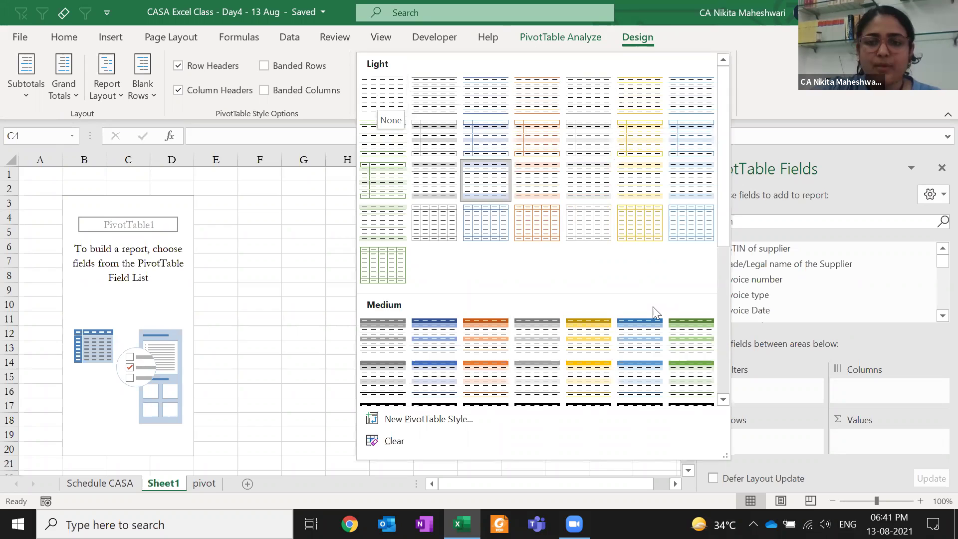
pyautogui.scroll(-5, 580, 313)
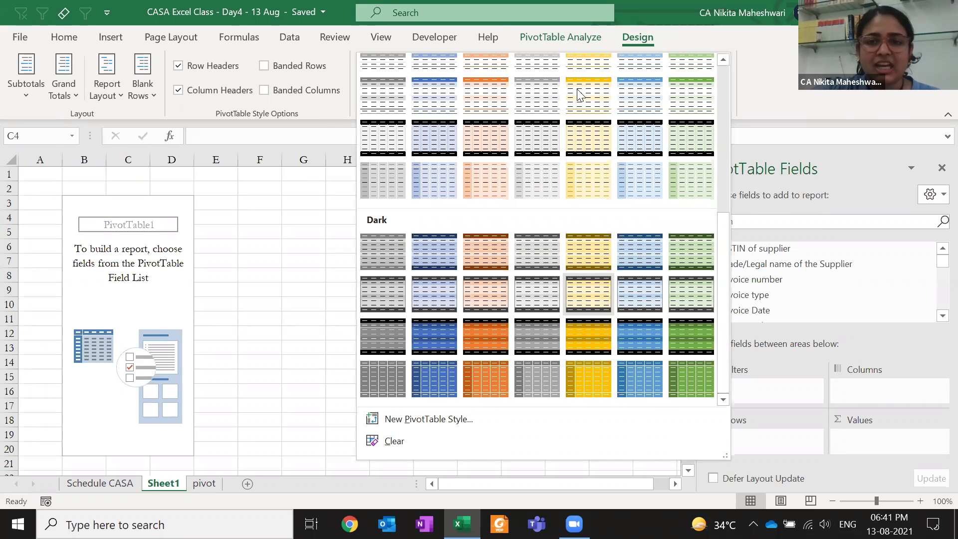
pyautogui.scroll(6, 579, 94)
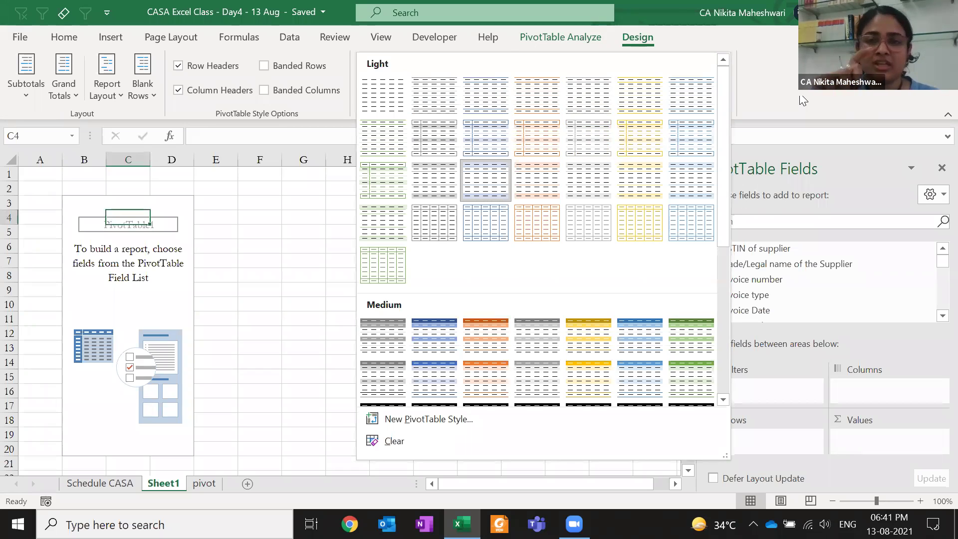
pyautogui.click(802, 101)
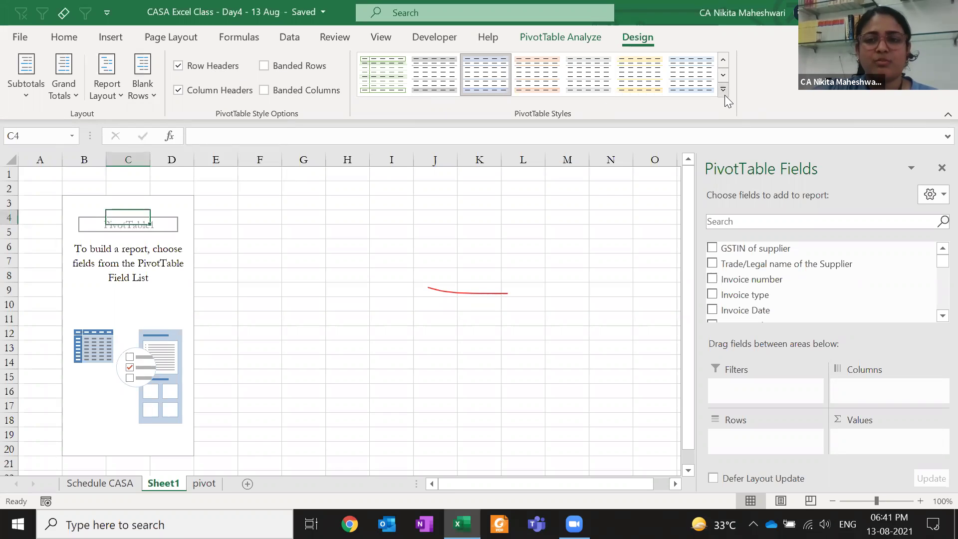
pyautogui.click(723, 76)
pyautogui.click(723, 75)
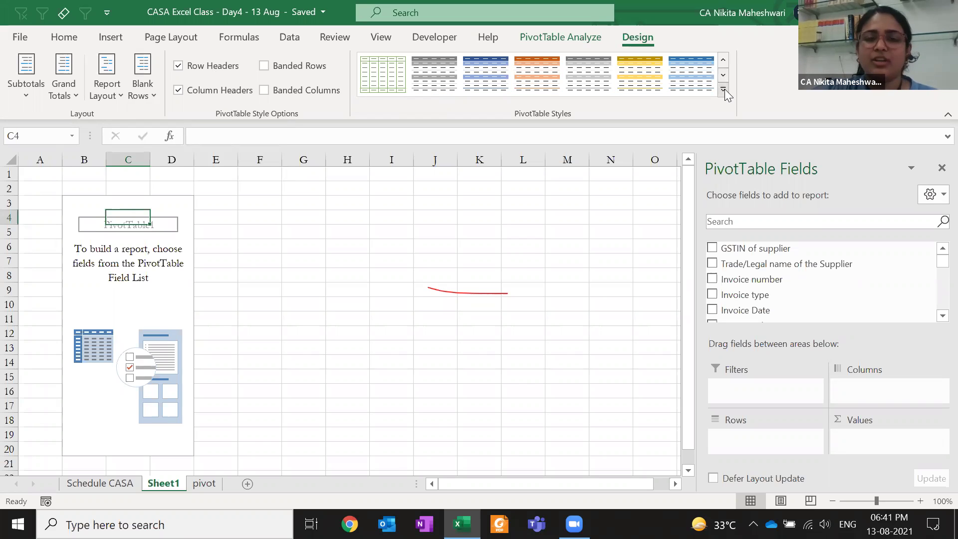
pyautogui.click(725, 89)
pyautogui.click(771, 79)
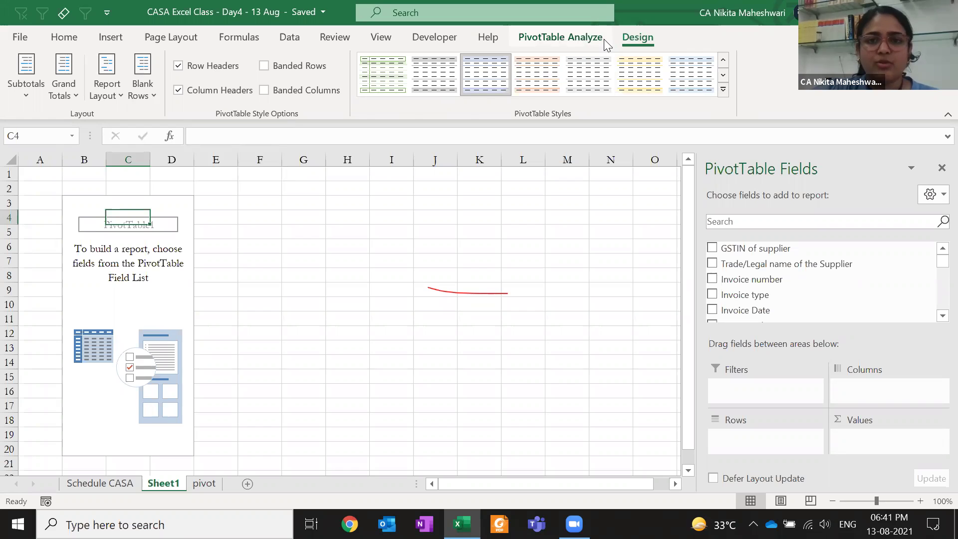
pyautogui.click(574, 38)
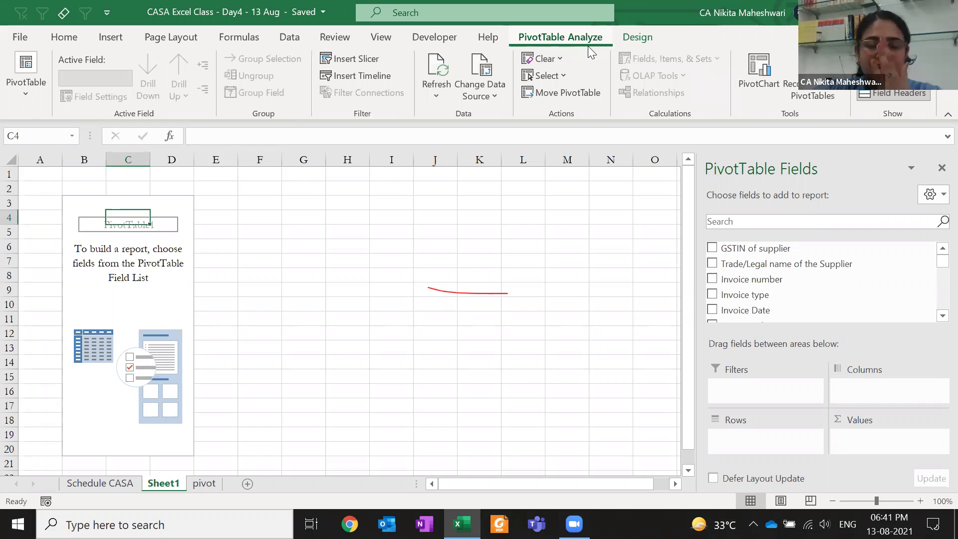
pyautogui.click(21, 105)
pyautogui.click(63, 172)
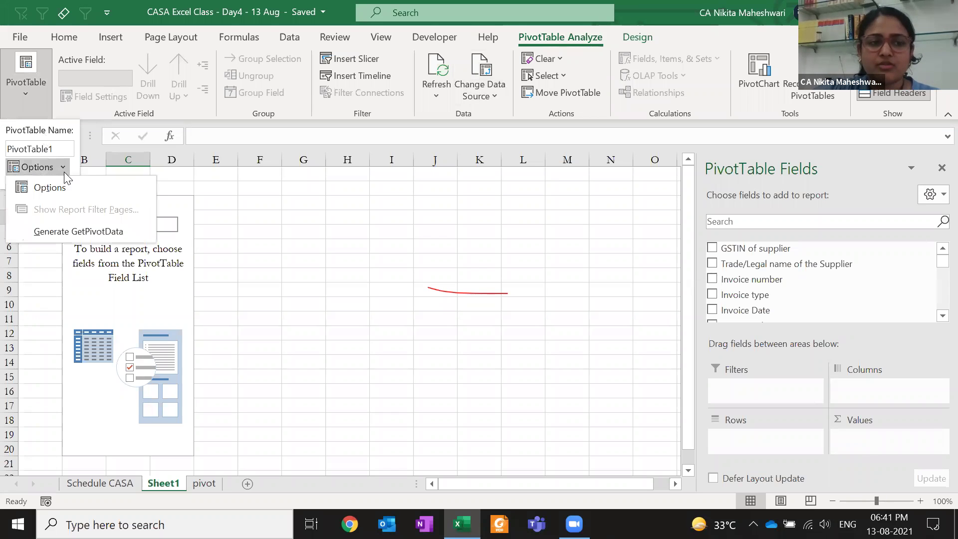
pyautogui.click(73, 195)
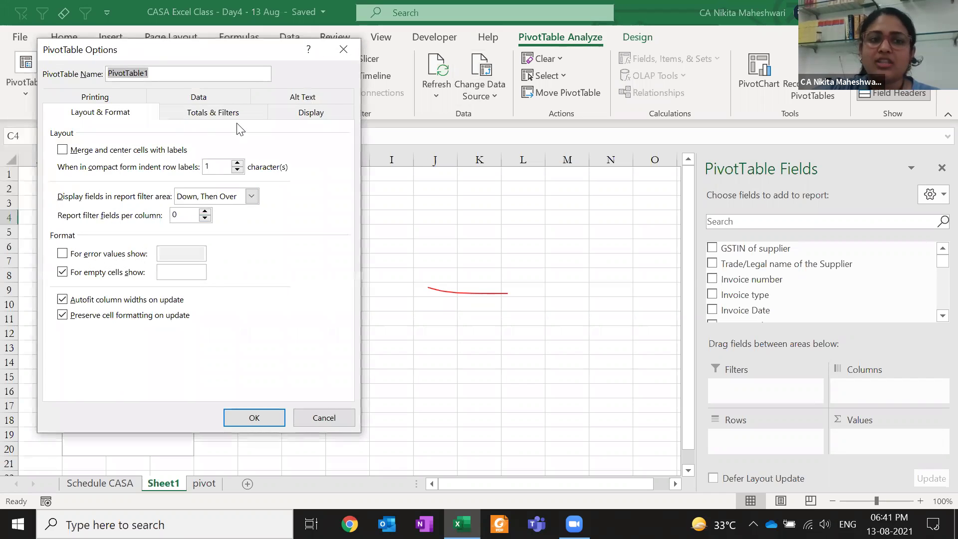
pyautogui.click(342, 50)
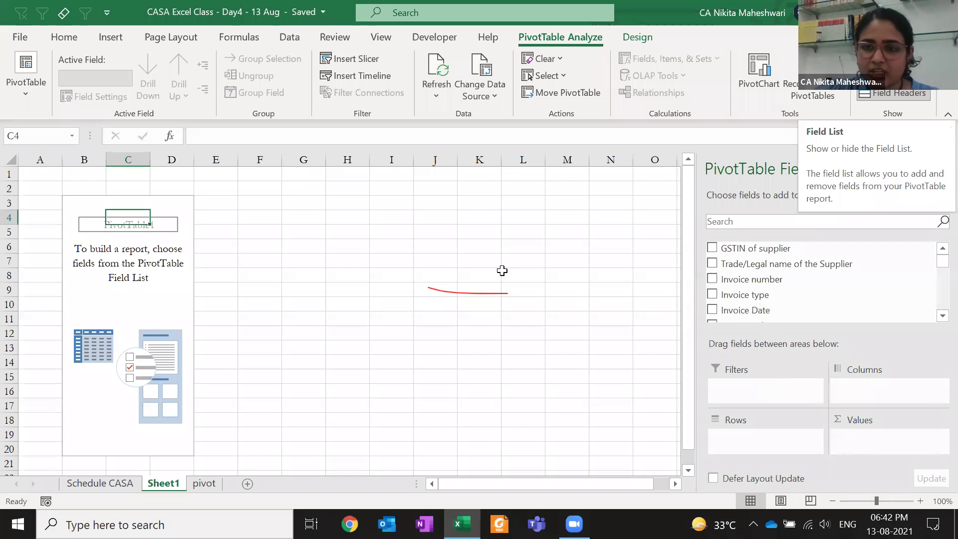
pyautogui.click(941, 168)
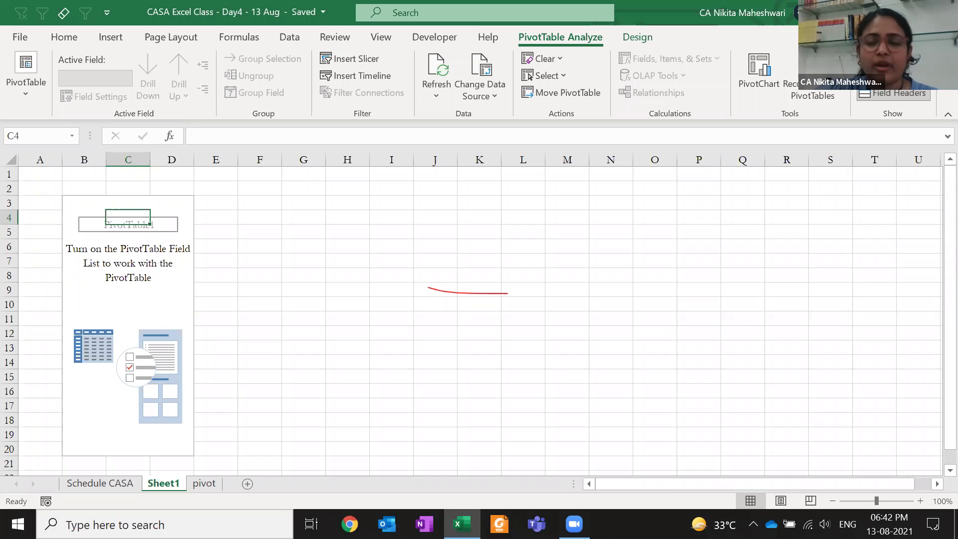
pyautogui.click(889, 59)
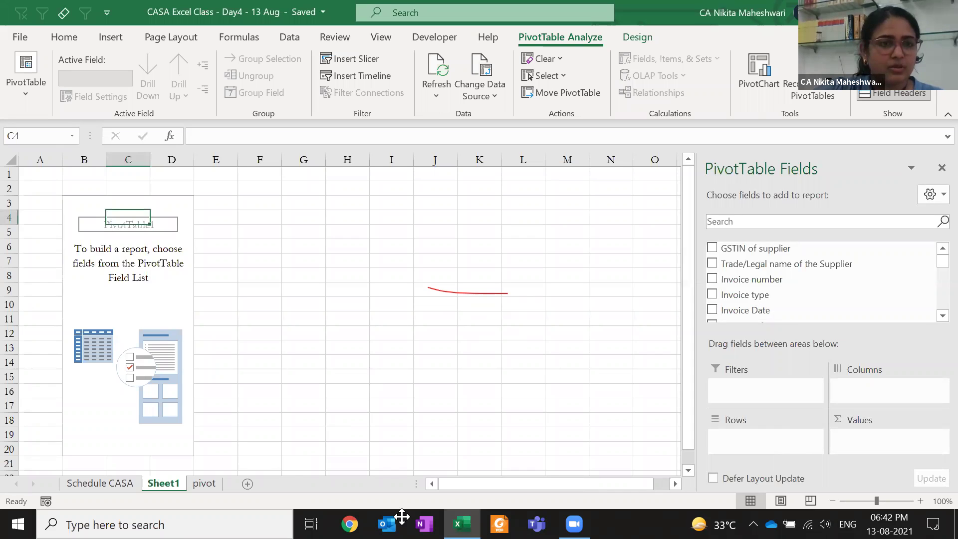
# On the pivot sheet, select the full data range A5:X30677 from the GSTIN of supplier header
pyautogui.click(218, 483)
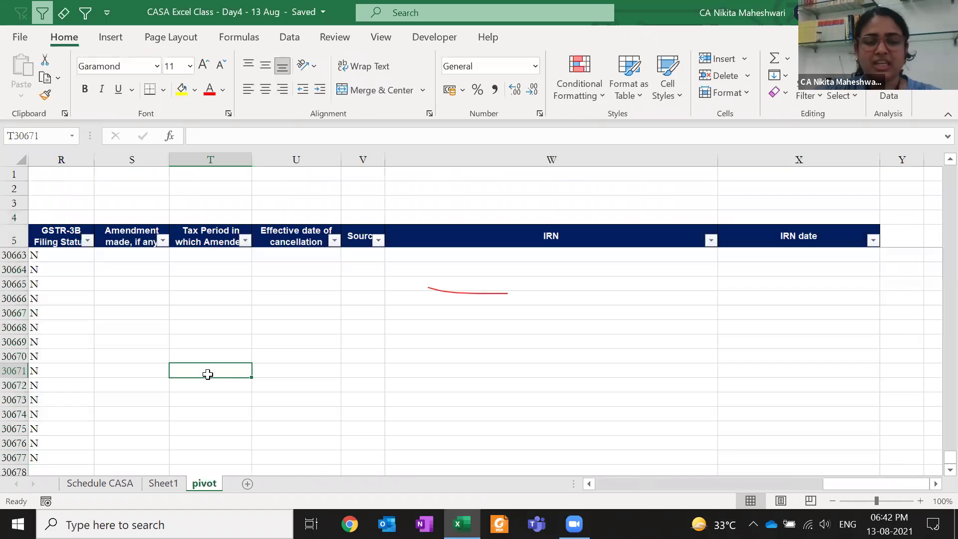
pyautogui.hotkey('ctrl', 'Up')
pyautogui.hotkey('ctrl', 'Left')
pyautogui.hotkey('ctrl', 'Left')
pyautogui.hotkey('ctrl', 'Up')
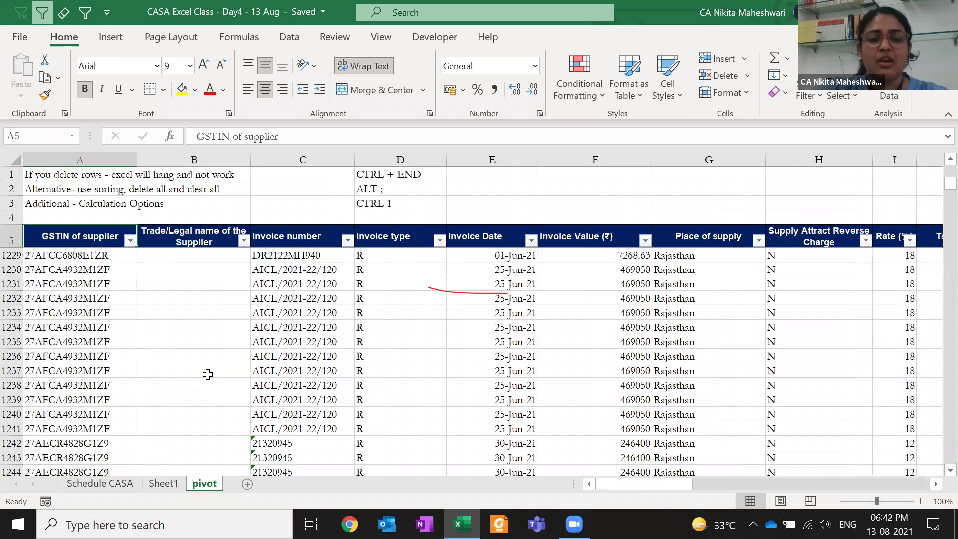
pyautogui.hotkey('ctrl', 'shift', 'End')
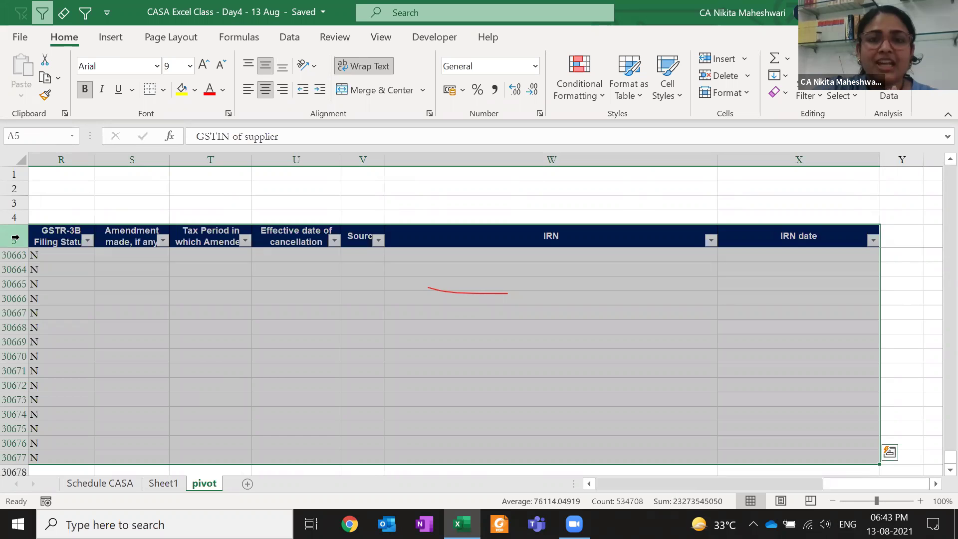
# Clear the U5 header, reselect A5:X30677 and open Create PivotTable with Alt, N, V
pyautogui.click(286, 240)
pyautogui.press('Delete')
pyautogui.press('Left')
pyautogui.hotkey('ctrl', 'Left')
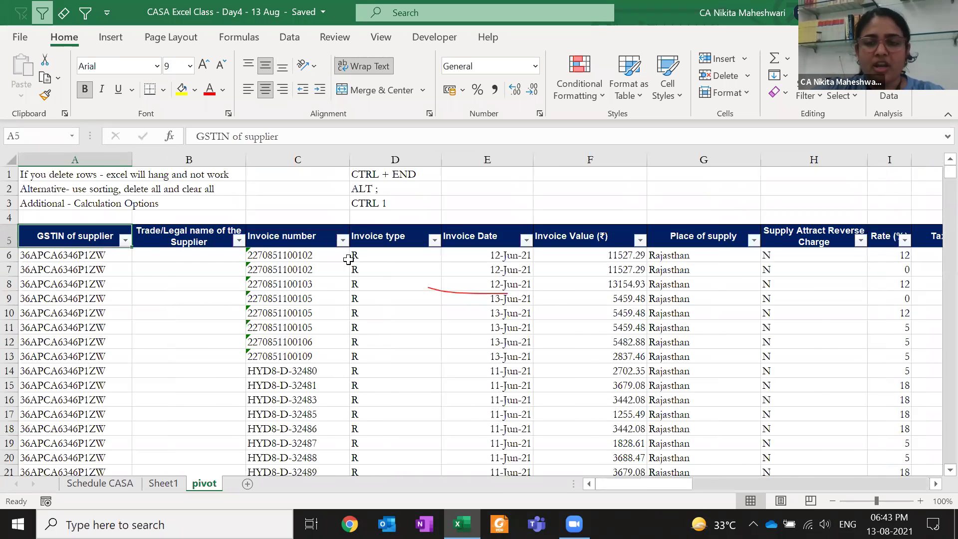
pyautogui.hotkey('ctrl', 'shift', 'Right')
pyautogui.hotkey('ctrl', 'shift', 'Right')
pyautogui.hotkey('ctrl', 'shift', 'Right')
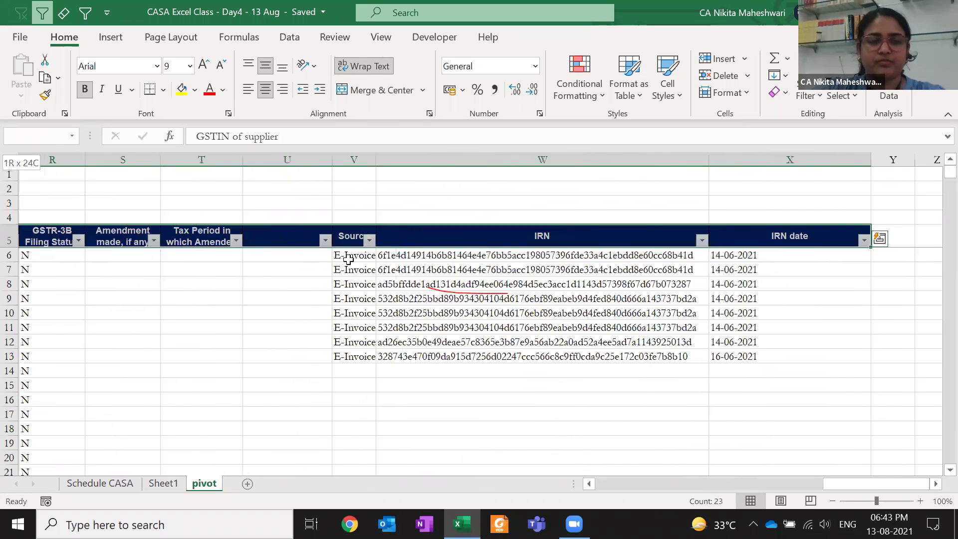
pyautogui.hotkey('ctrl', 'shift', 'Down')
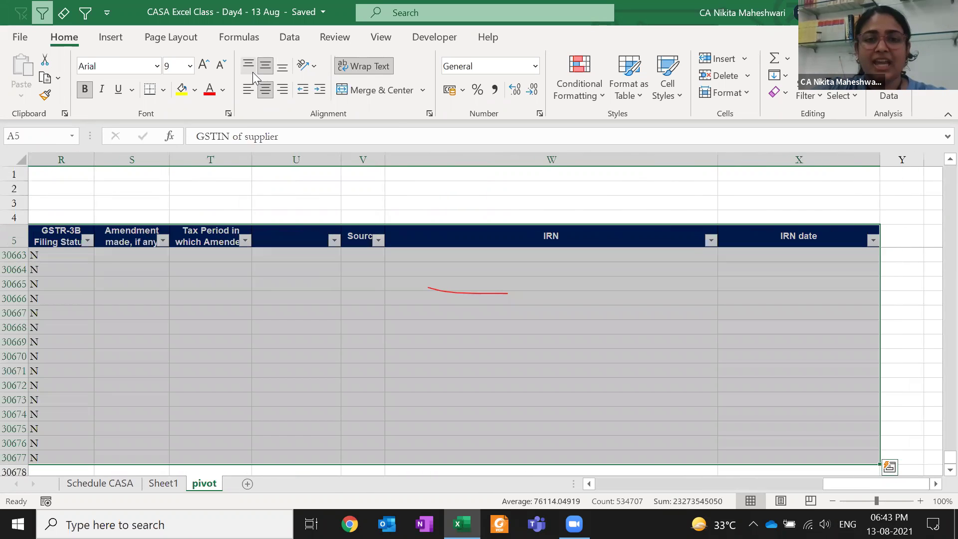
pyautogui.hotkey('alt', 'n')
pyautogui.press('v')
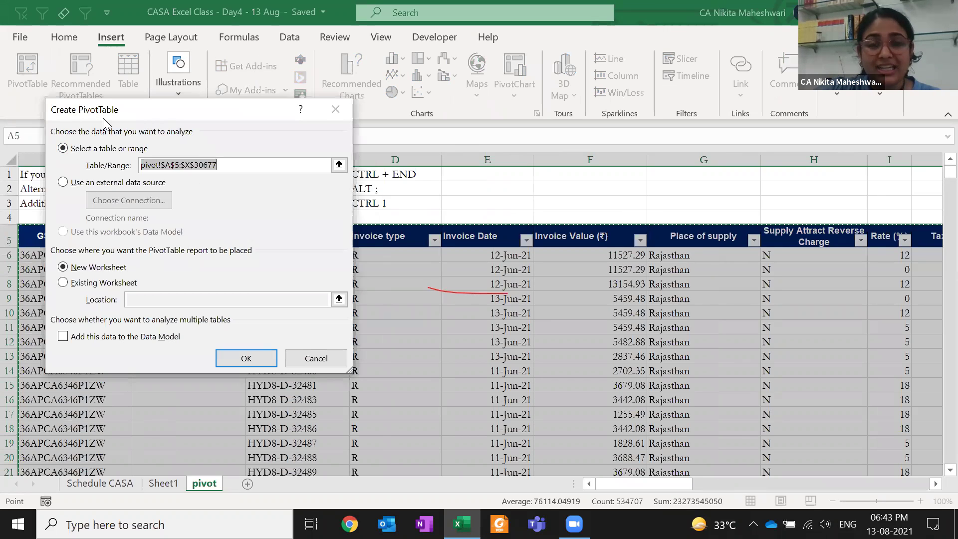
# Create the PivotTable on Sheet2, then delete Sheet2 again
pyautogui.click(267, 363)
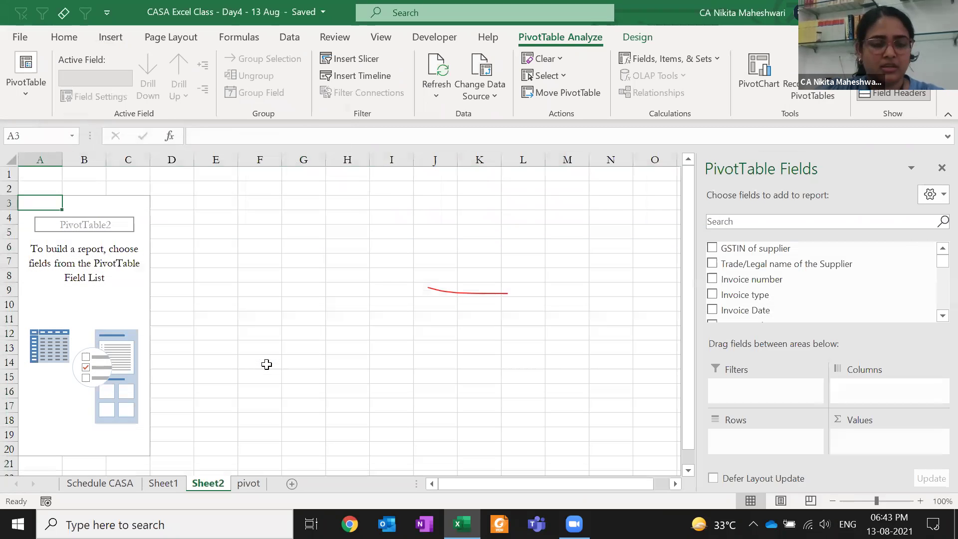
pyautogui.hotkey('alt', 'e')
pyautogui.press('l')
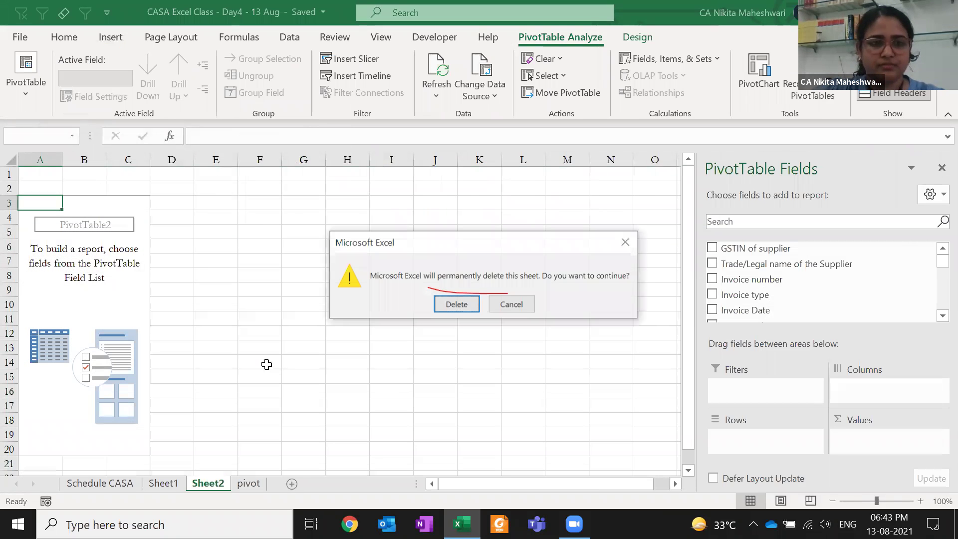
pyautogui.press('Return')
# Reselect the data range on the pivot sheet, narrowing it to A5:V30677
pyautogui.hotkey('ctrl', 'Right')
pyautogui.press('Right')
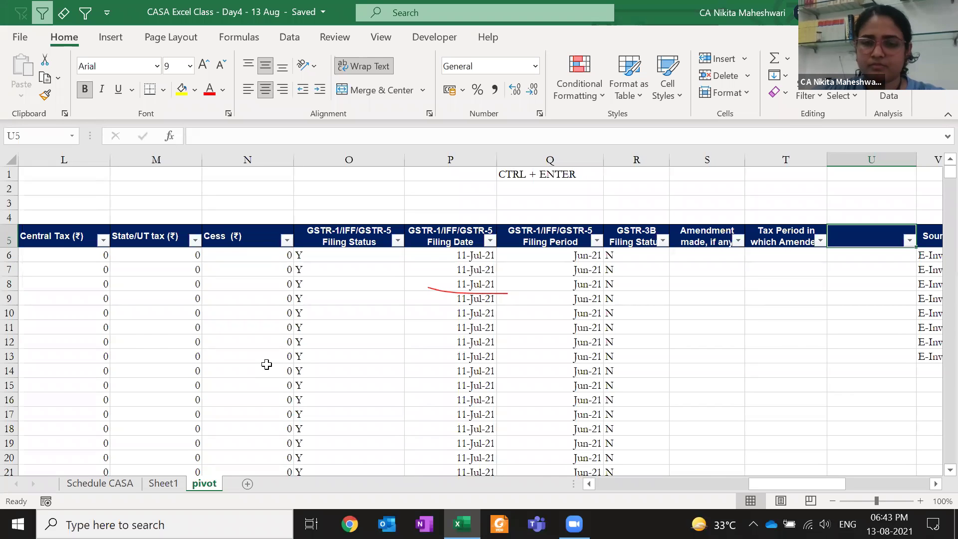
pyautogui.press('Left')
pyautogui.hotkey('ctrl', 'Left')
pyautogui.hotkey('ctrl', 'shift', 'Right')
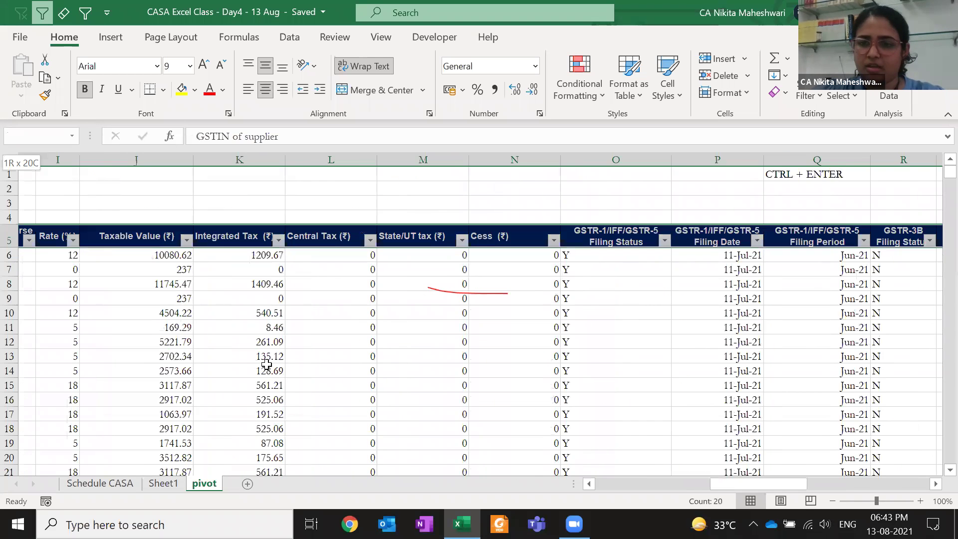
pyautogui.hotkey('ctrl', 'shift', 'Right')
pyautogui.hotkey('ctrl', 'shift', 'Down')
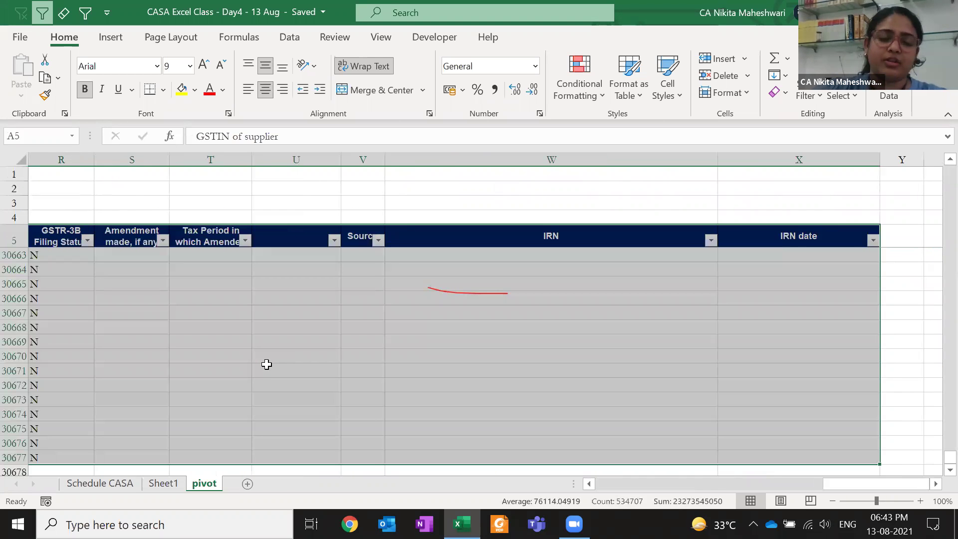
pyautogui.hotkey('ctrl', 'Left')
pyautogui.hotkey('ctrl', 'shift', 'Right')
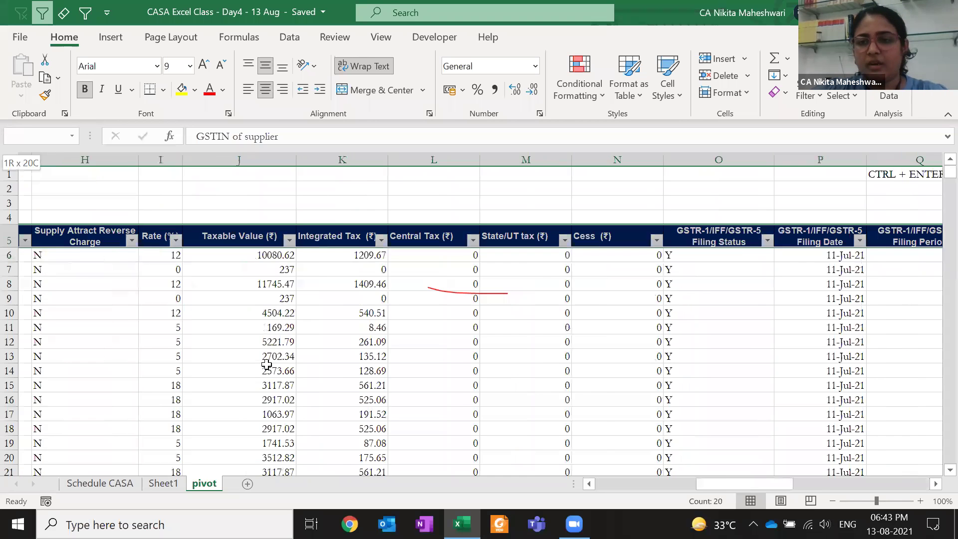
pyautogui.hotkey('shift', 'Right')
pyautogui.hotkey('shift', 'Right')
pyautogui.hotkey('shift', 'Right')
pyautogui.hotkey('shift', 'Right')
pyautogui.hotkey('shift', 'Left')
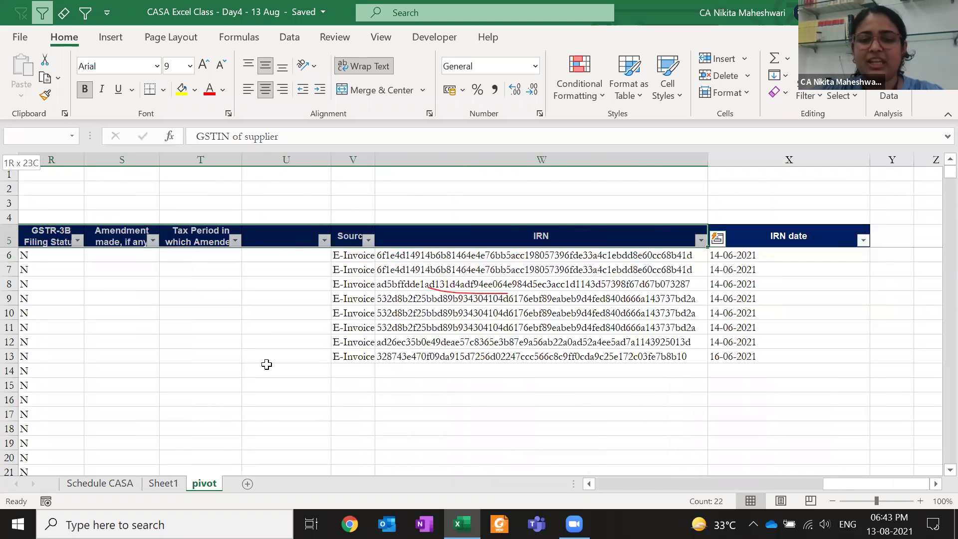
pyautogui.hotkey('shift', 'Left')
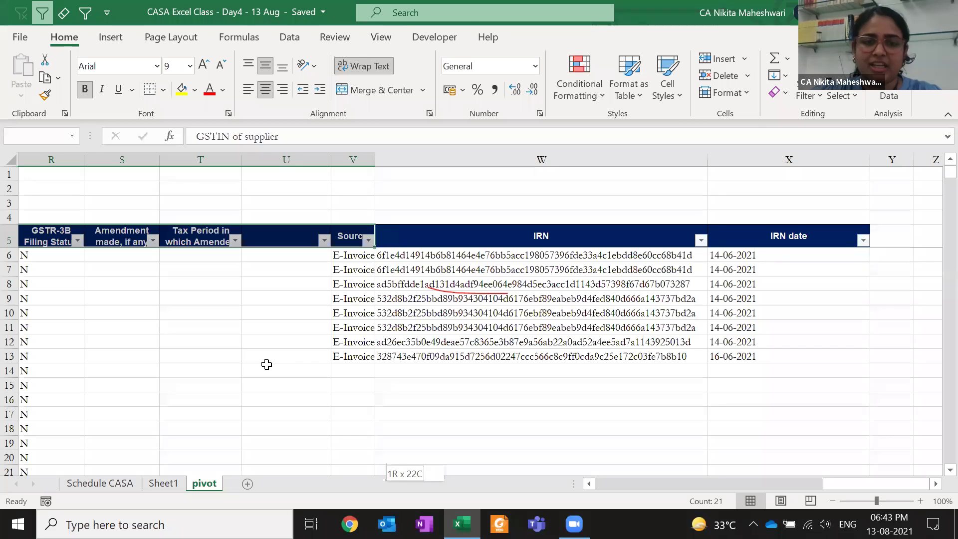
pyautogui.hotkey('ctrl', 'shift', 'Down')
# Attempt a PivotTable over A5:V30677 and dismiss the invalid field name error
pyautogui.hotkey('alt', 'Right')
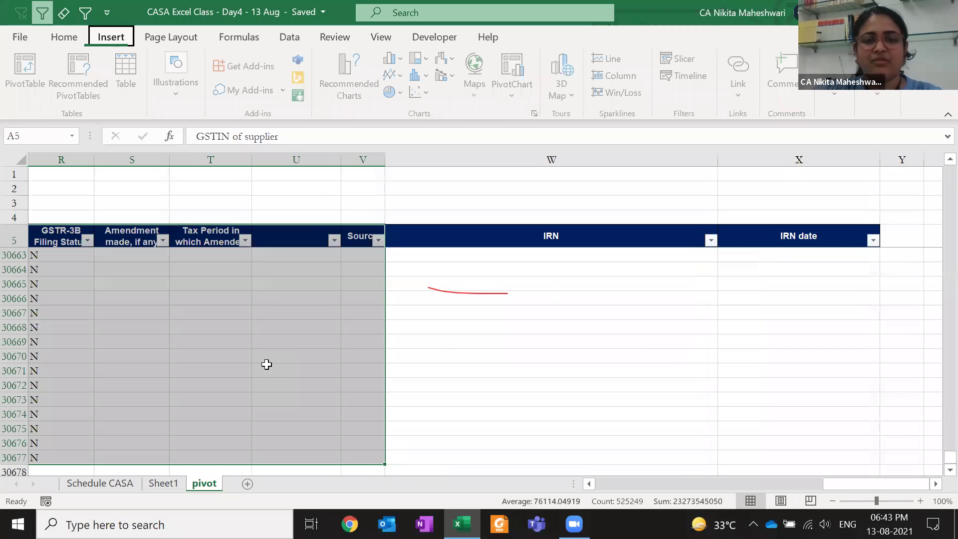
pyautogui.press('v')
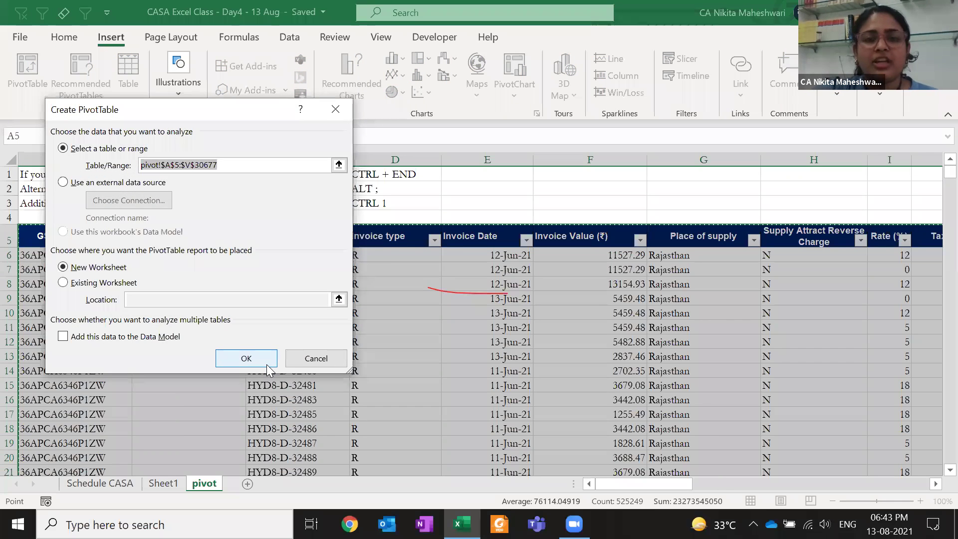
pyautogui.click(267, 364)
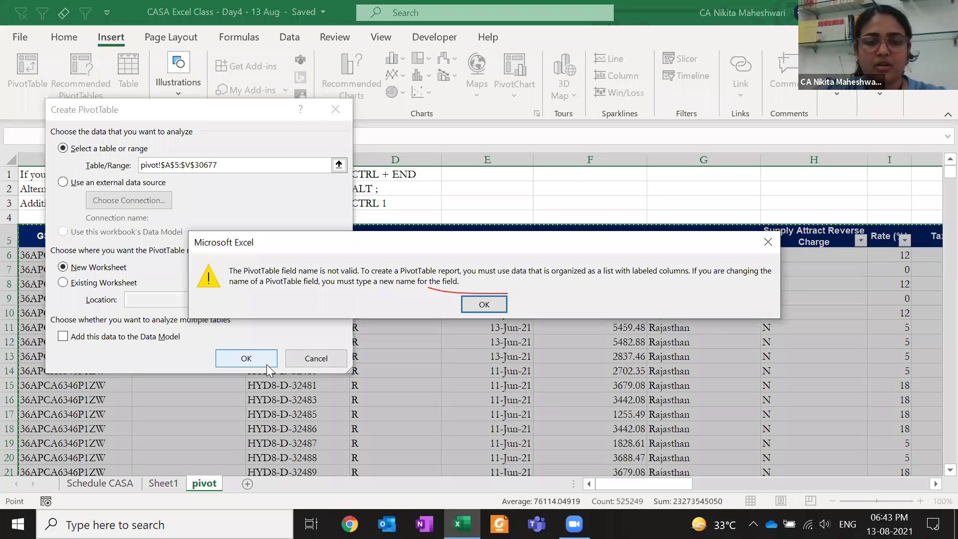
pyautogui.press('Escape')
pyautogui.press('Escape')
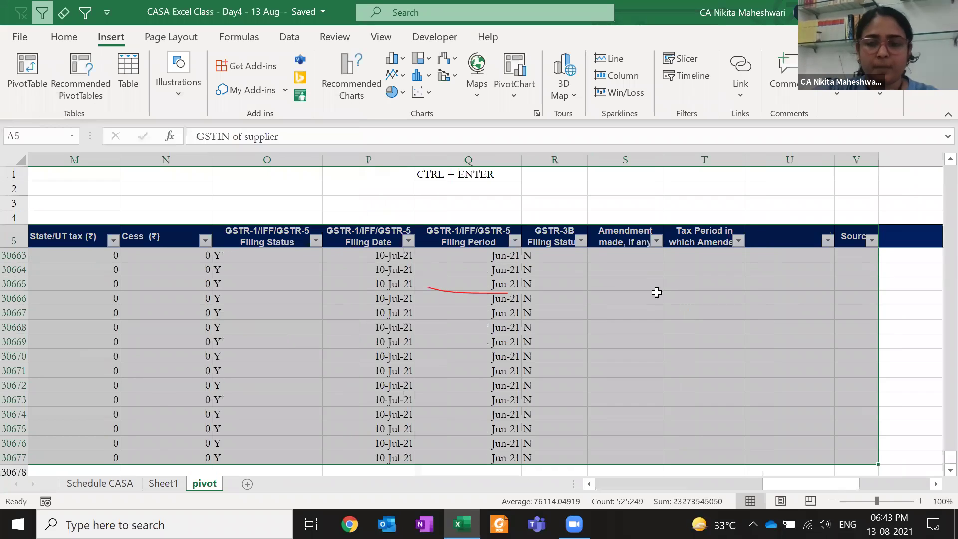
# Retype 'Effective date of cancellation' in header U5 and save the workbook
pyautogui.click(783, 243)
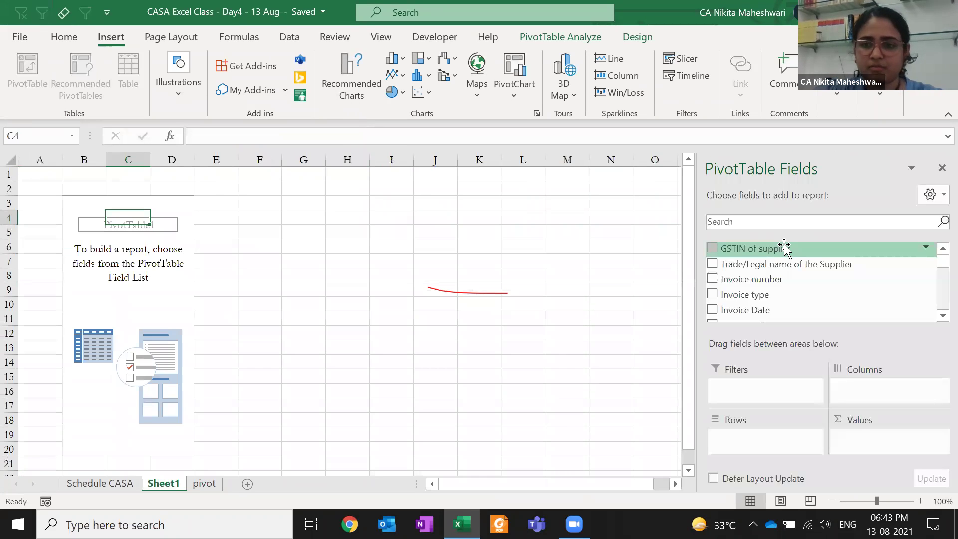
pyautogui.scroll(-10, 783, 293)
pyautogui.hotkey('ctrl', 'pagedown')
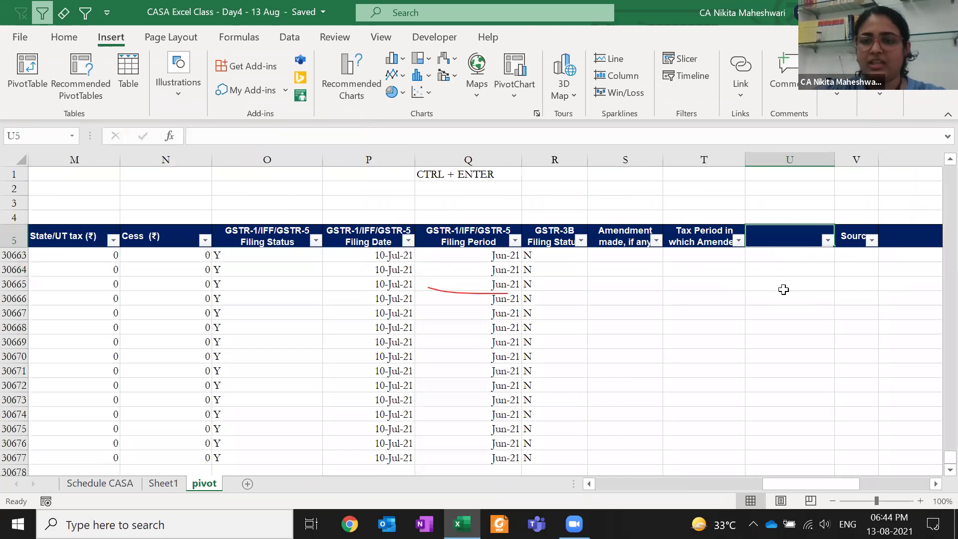
pyautogui.write('Effective d')
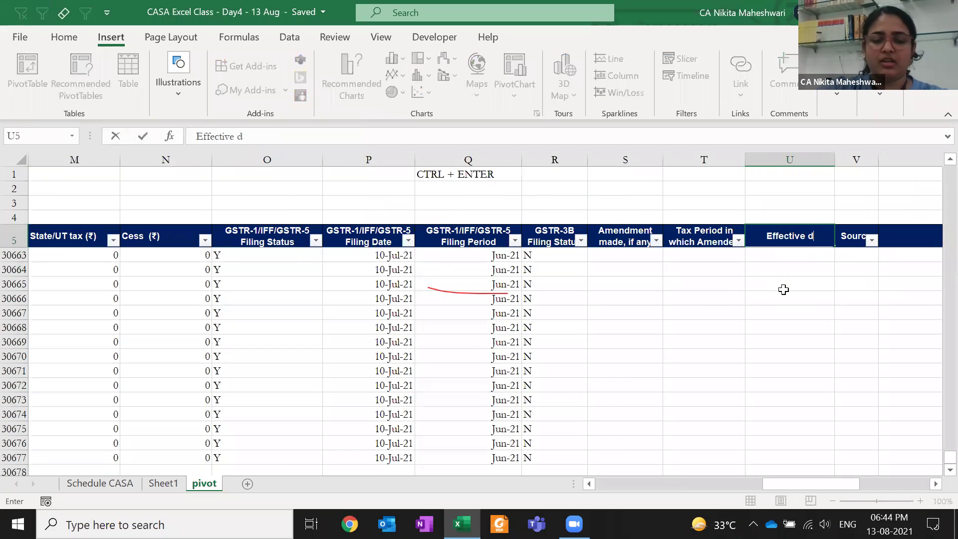
pyautogui.write('ate of cancella')
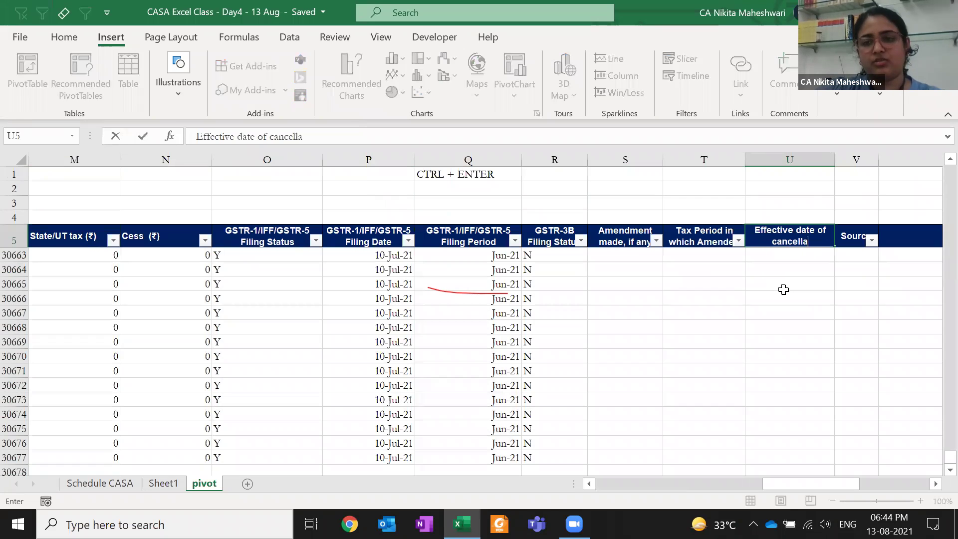
pyautogui.write('tion')
pyautogui.press('Return')
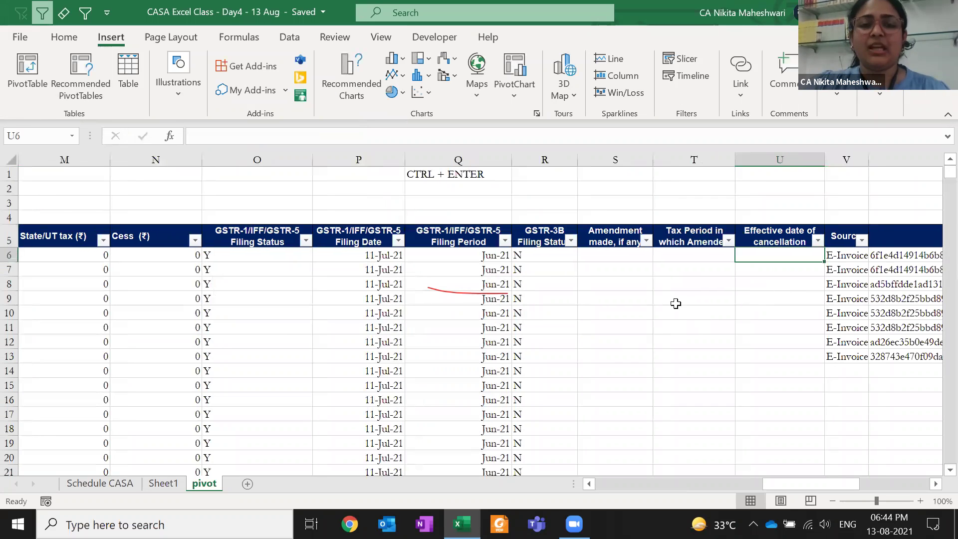
pyautogui.hotkey('ctrl', 's')
# Return to Sheet1 and scroll through the empty PivotTable's field list
pyautogui.hotkey('ctrl', 'pageup')
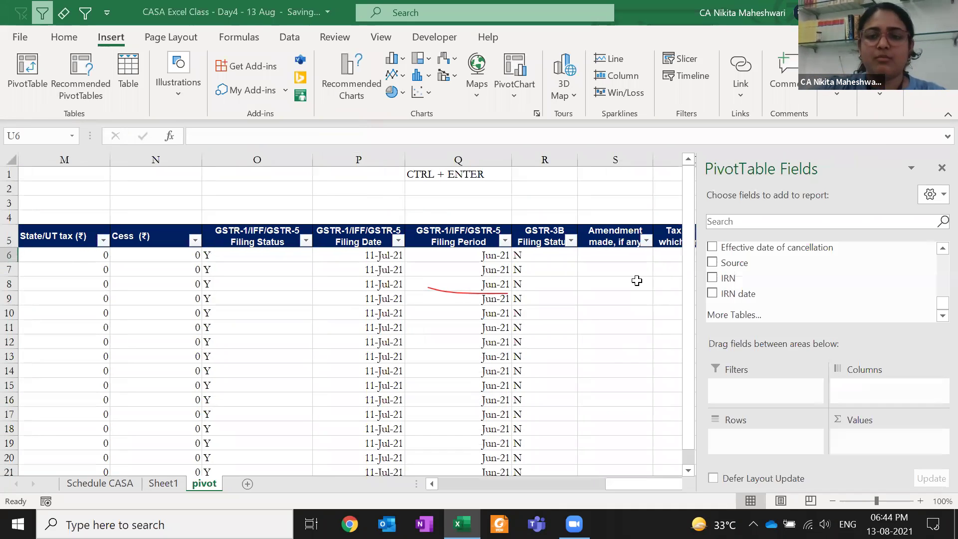
pyautogui.scroll(5, 823, 263)
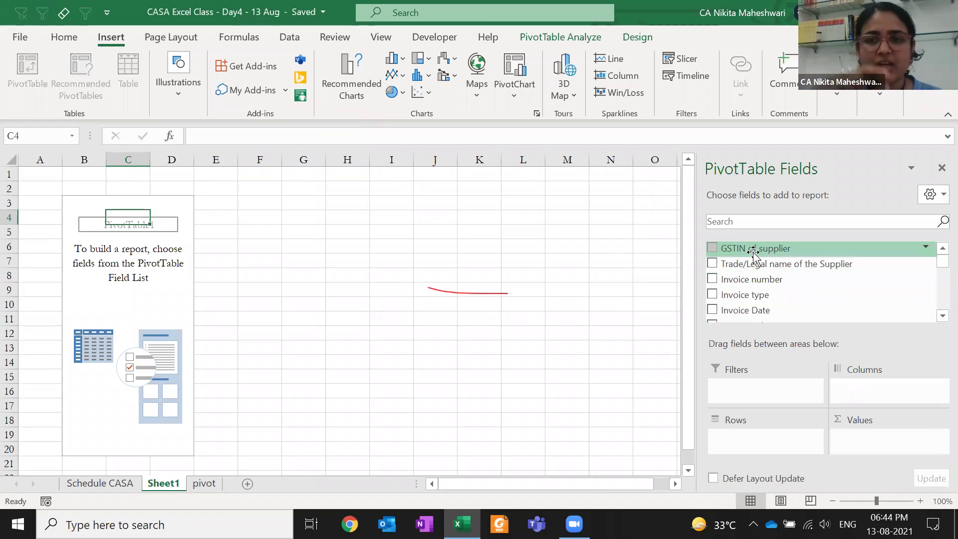
pyautogui.scroll(-5, 754, 253)
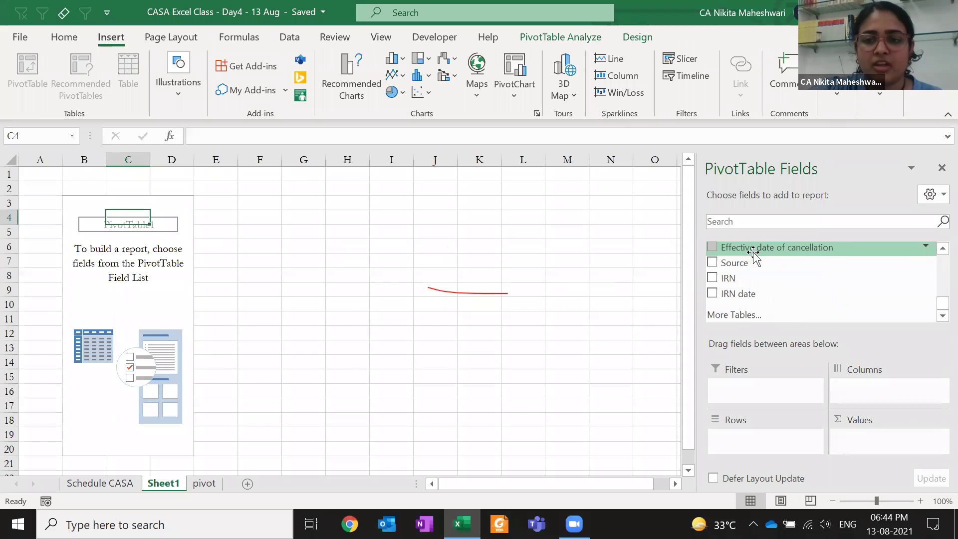
pyautogui.scroll(5, 754, 250)
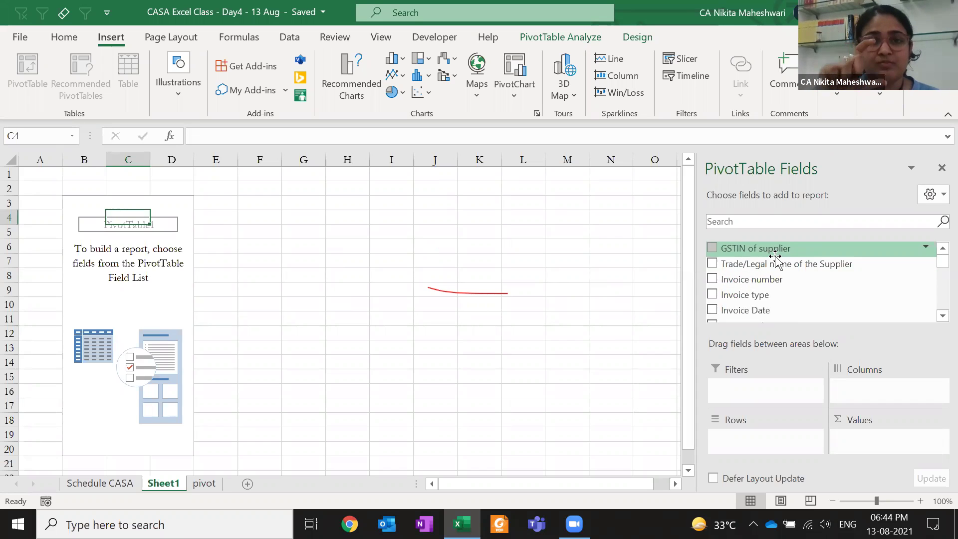
# On the pivot sheet, move along header row 5 to the empty cell AD5 beside the data
pyautogui.click(406, 227)
pyautogui.hotkey('ctrl', 'pagedown')
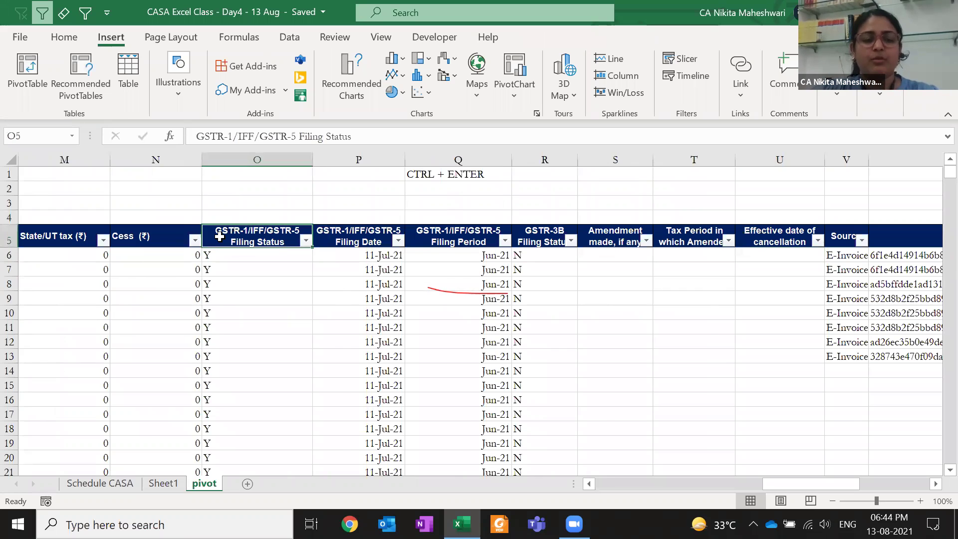
pyautogui.hotkey('ctrl', 'Left')
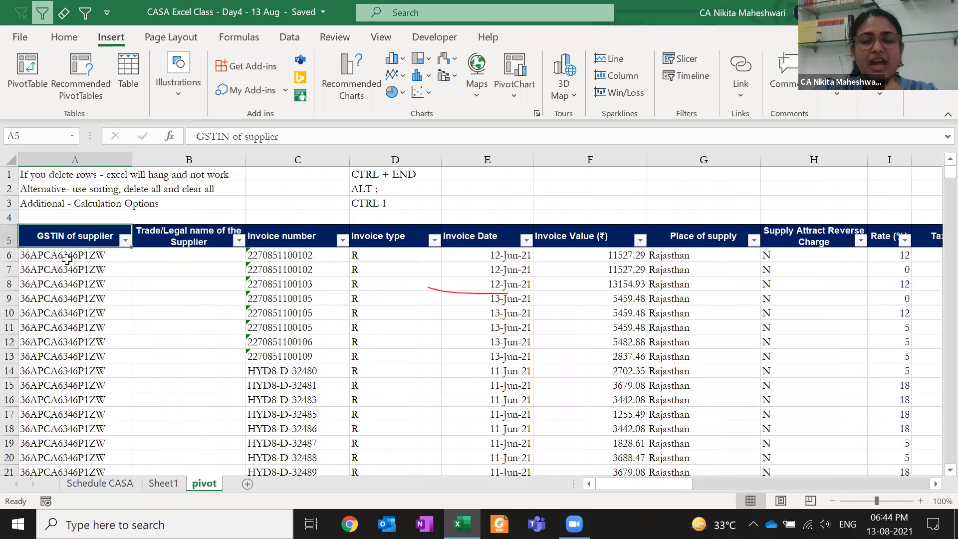
pyautogui.press('Right')
pyautogui.press('Right')
pyautogui.press('Right')
pyautogui.press('Right')
pyautogui.press('Right')
pyautogui.press('Right')
pyautogui.press('Left')
pyautogui.press('Left')
pyautogui.press('Left')
pyautogui.press('Left')
pyautogui.press('Left')
pyautogui.press('Left')
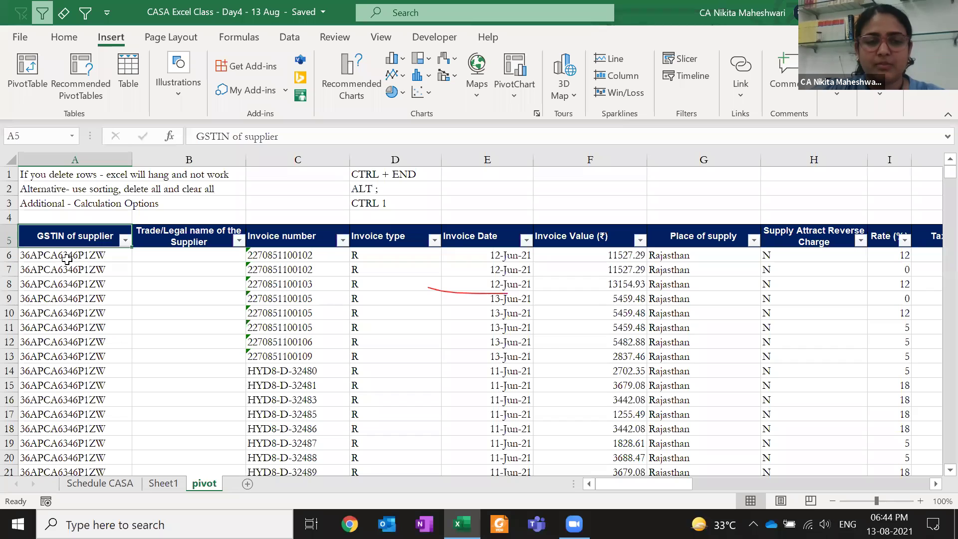
pyautogui.hotkey('ctrl', 'Right')
pyautogui.press('Right')
pyautogui.press('Right')
pyautogui.press('Right')
pyautogui.press('Right')
pyautogui.press('Right')
pyautogui.press('Right')
pyautogui.press('Right')
pyautogui.press('Right')
pyautogui.press('Right')
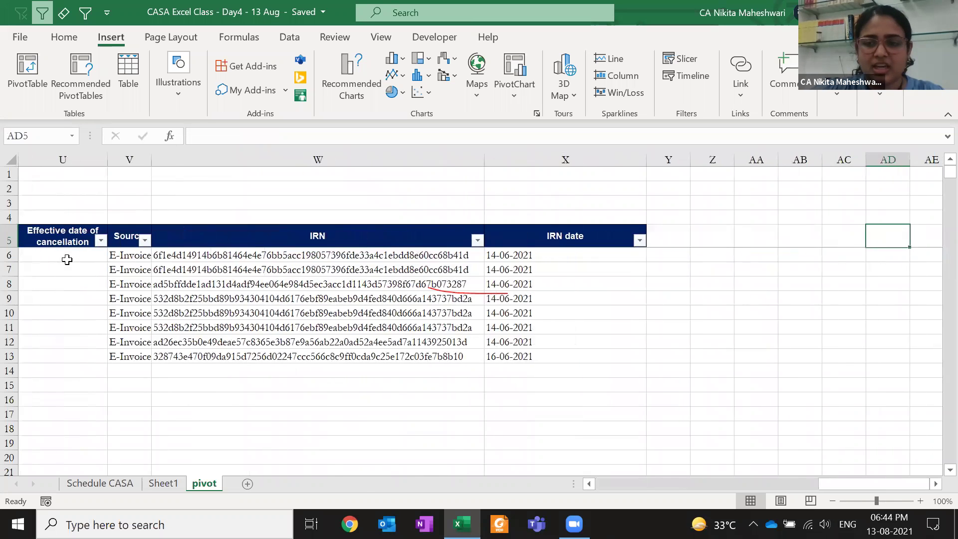
pyautogui.press('Left')
pyautogui.press('Left')
pyautogui.press('Left')
# Enter the heading GST NUMBER in AD5 and autofit column AD
pyautogui.write('GS')
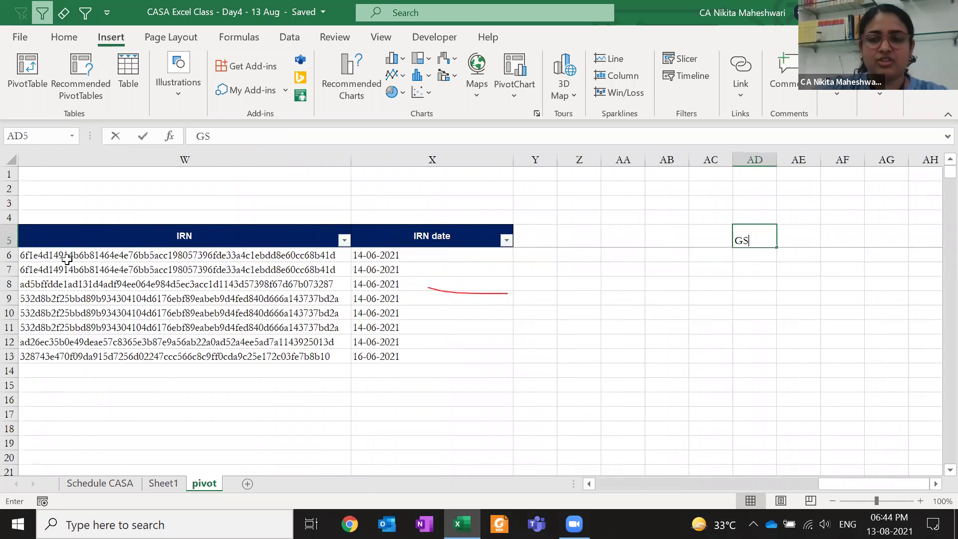
pyautogui.write('T NUMBER')
pyautogui.press('Right')
pyautogui.press('Left')
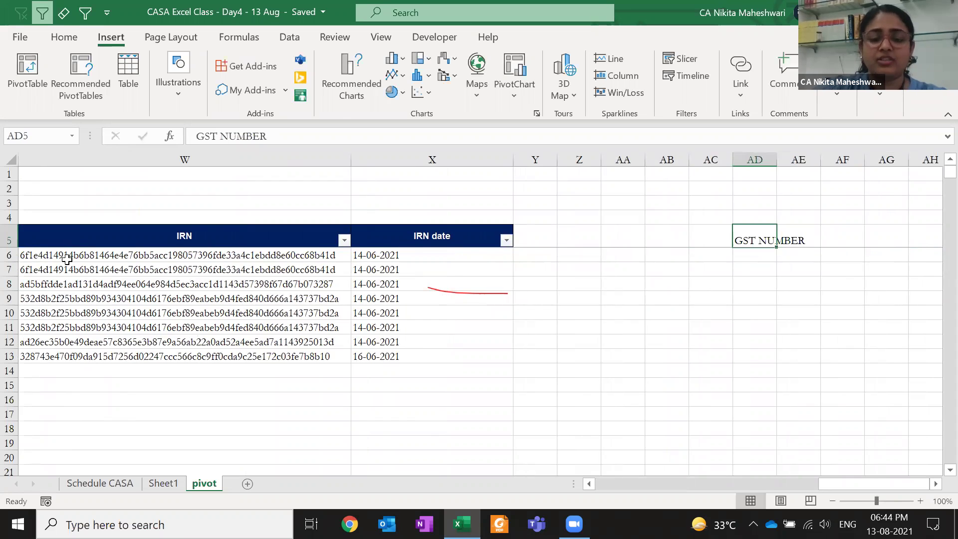
pyautogui.hotkey('alt', 'h')
pyautogui.press('o')
pyautogui.press('i')
pyautogui.press('Right')
# Enter headings TAXAVLE VALUE, CGST, SGST and IGST in AE5:AH5, fixing typos along the way
pyautogui.write('TAX')
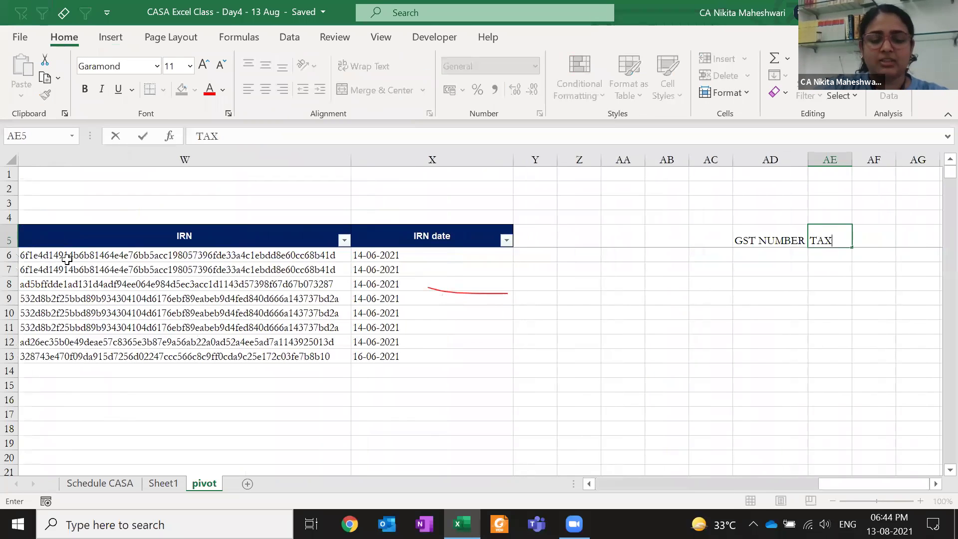
pyautogui.write('AVLE VALUE')
pyautogui.press('Right')
pyautogui.write('CGST')
pyautogui.press('Right')
pyautogui.write('\\sgst')
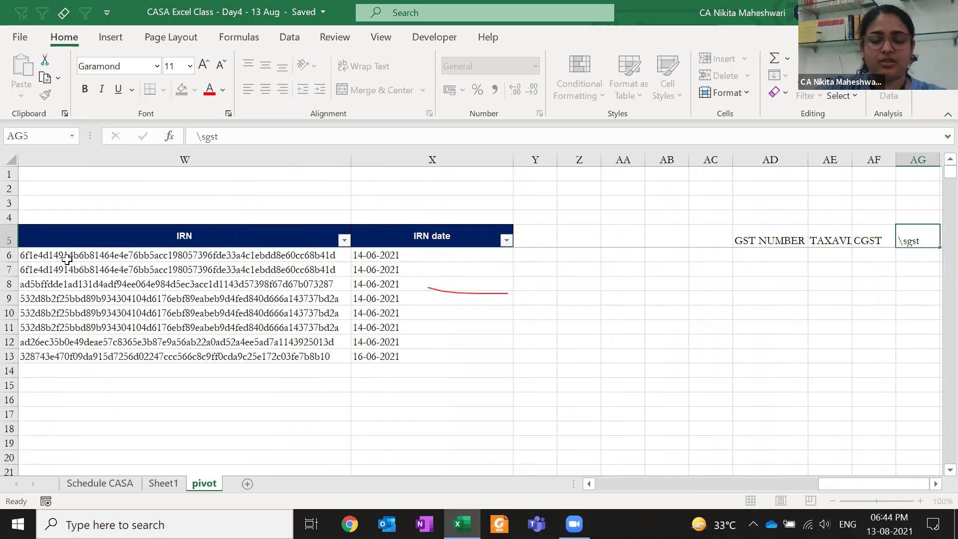
pyautogui.press('Escape')
pyautogui.write('SGST')
pyautogui.press('Right')
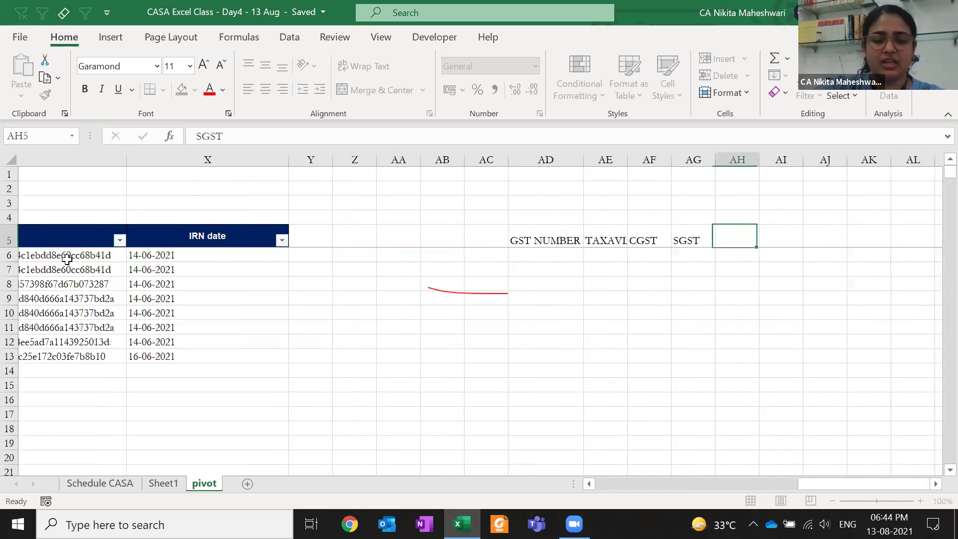
pyautogui.write('OI')
pyautogui.press('BackSpace')
pyautogui.press('BackSpace')
pyautogui.write('IGST')
pyautogui.press('Left')
pyautogui.press('Left')
pyautogui.press('Left')
pyautogui.press('Left')
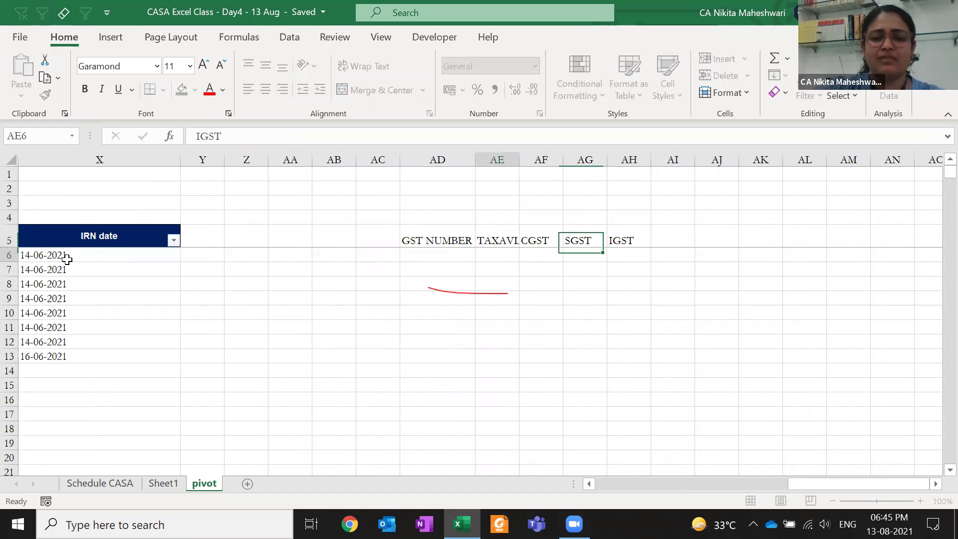
# Correct the AE5 heading to TAXABLE VALUE and select the empty cells under GST NUMBER
pyautogui.press('Right')
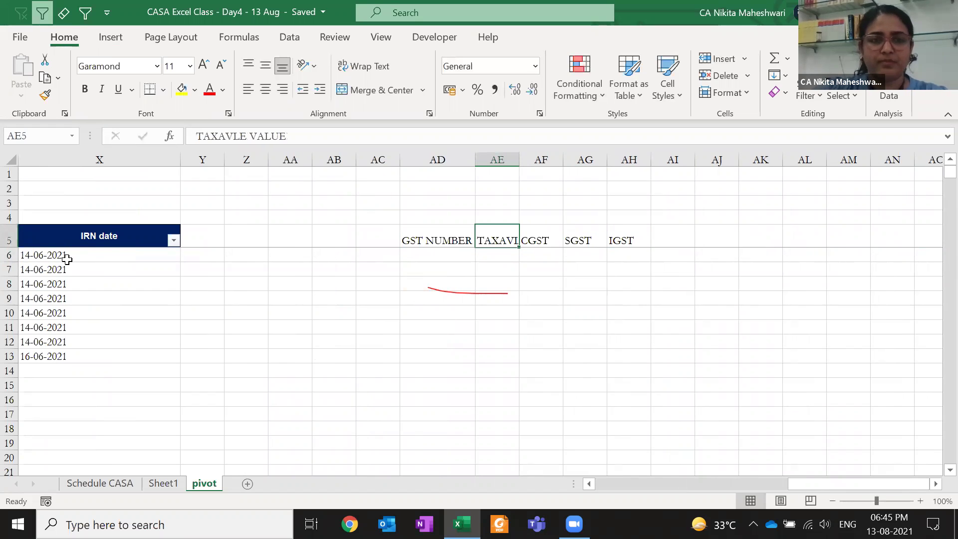
pyautogui.press('F2')
pyautogui.press('Left')
pyautogui.press('Left')
pyautogui.press('Delete')
pyautogui.write('B')
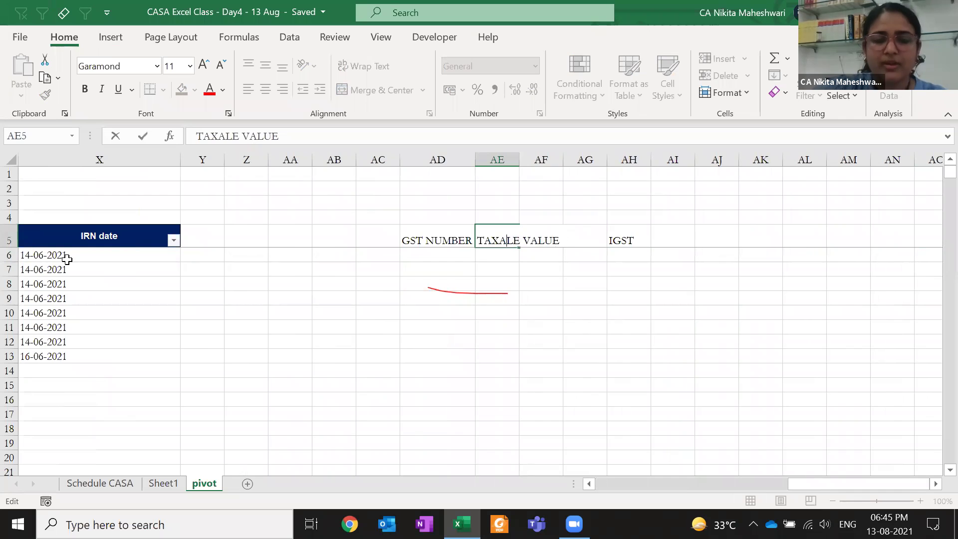
pyautogui.press('Return')
pyautogui.press('Up')
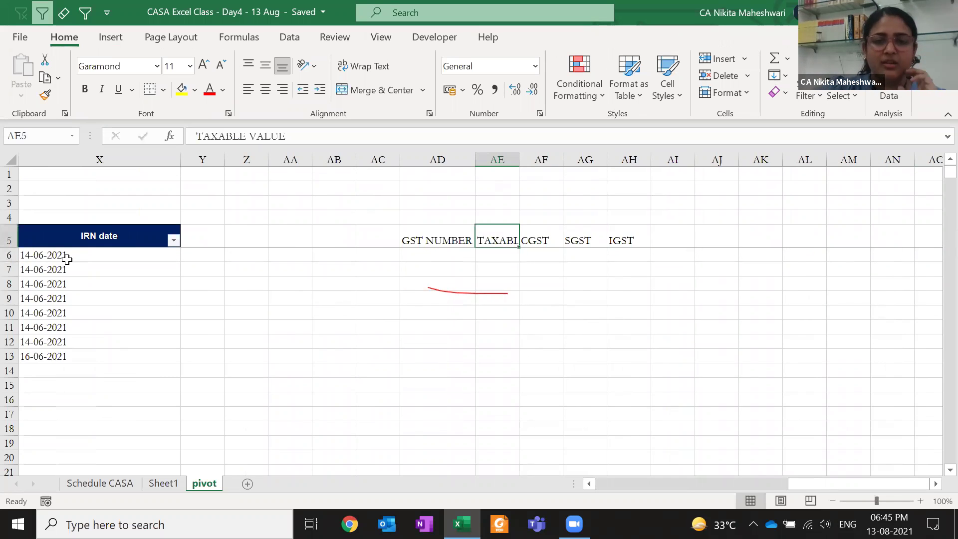
pyautogui.moveTo(412, 264); pyautogui.dragTo(415, 367)
# Select and clear the GST NUMBER and tax heading blocks along with the cells beneath them
pyautogui.click(445, 270)
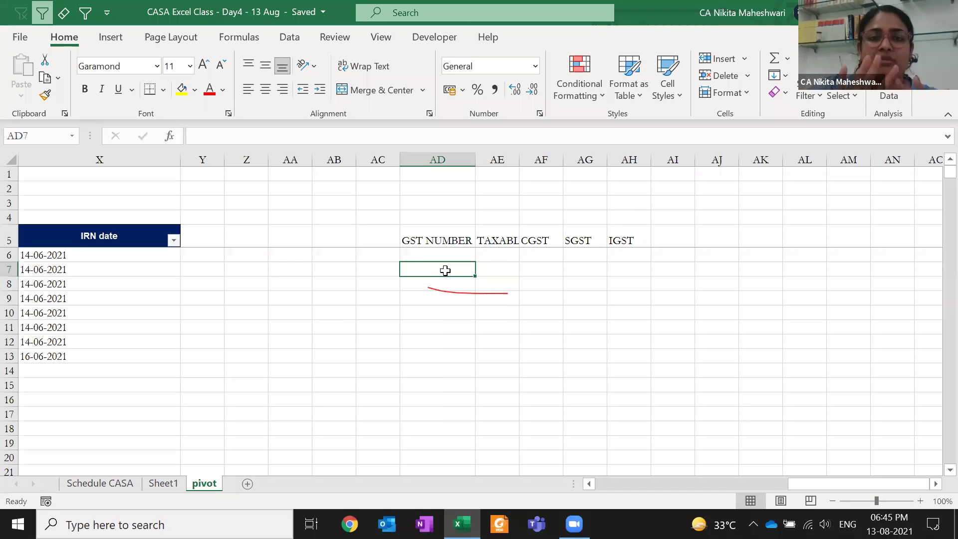
pyautogui.click(457, 153)
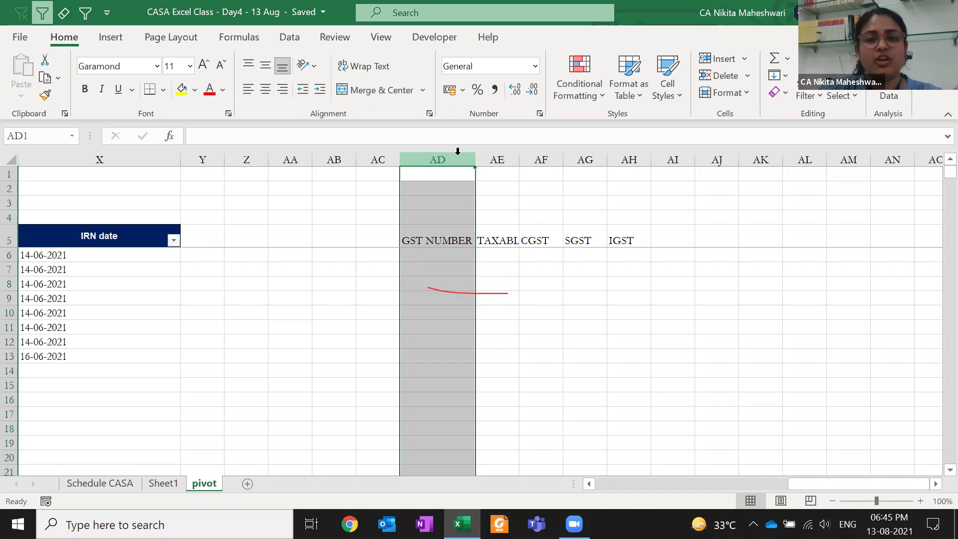
pyautogui.moveTo(428, 235); pyautogui.dragTo(426, 299)
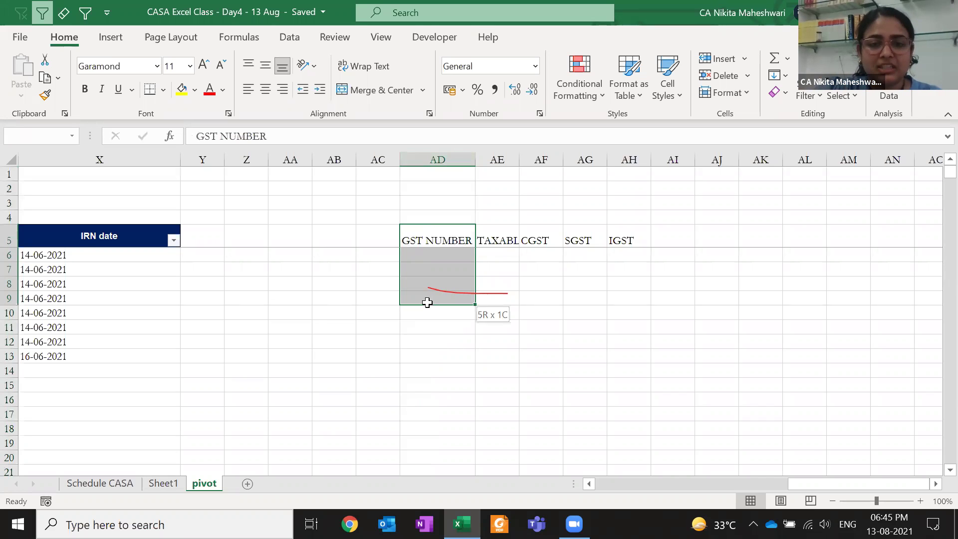
pyautogui.moveTo(502, 242); pyautogui.dragTo(631, 306)
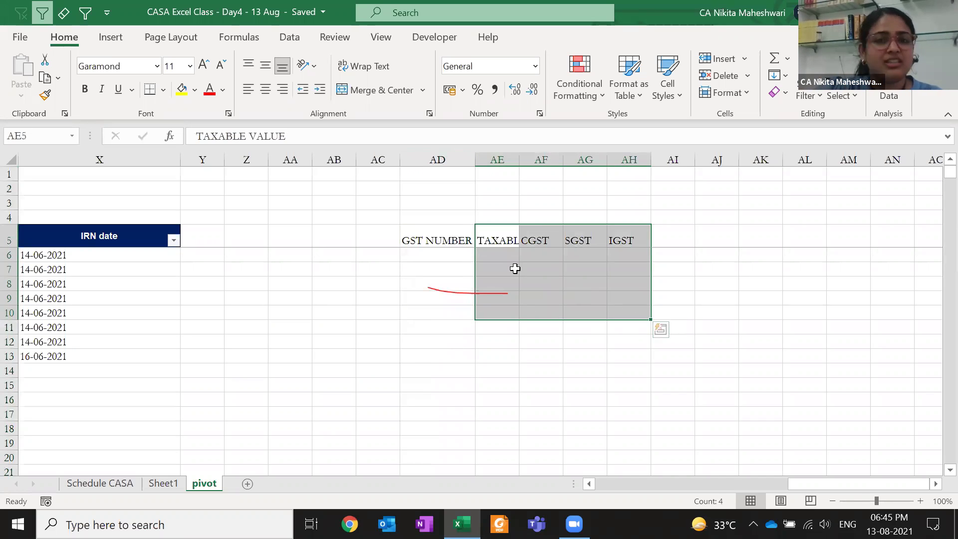
pyautogui.click(451, 259)
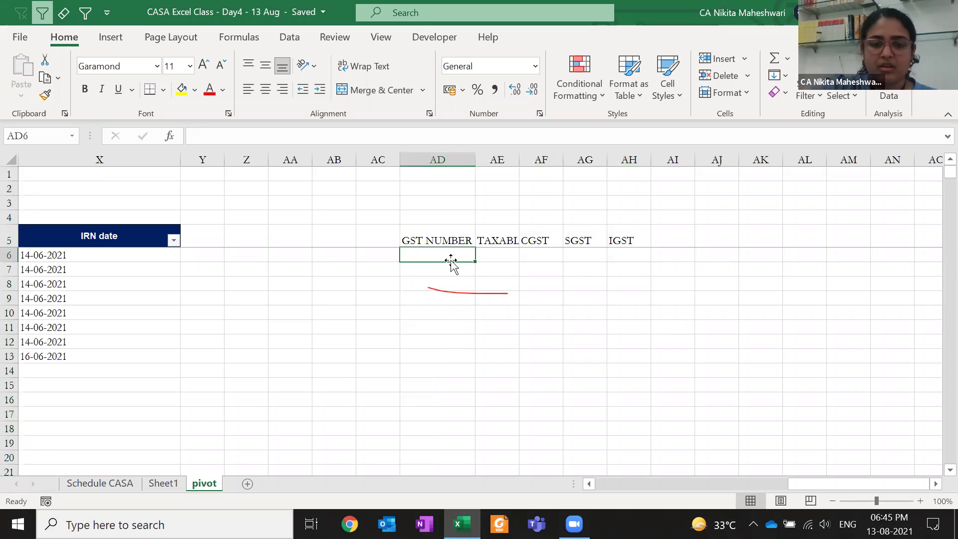
pyautogui.click(761, 340)
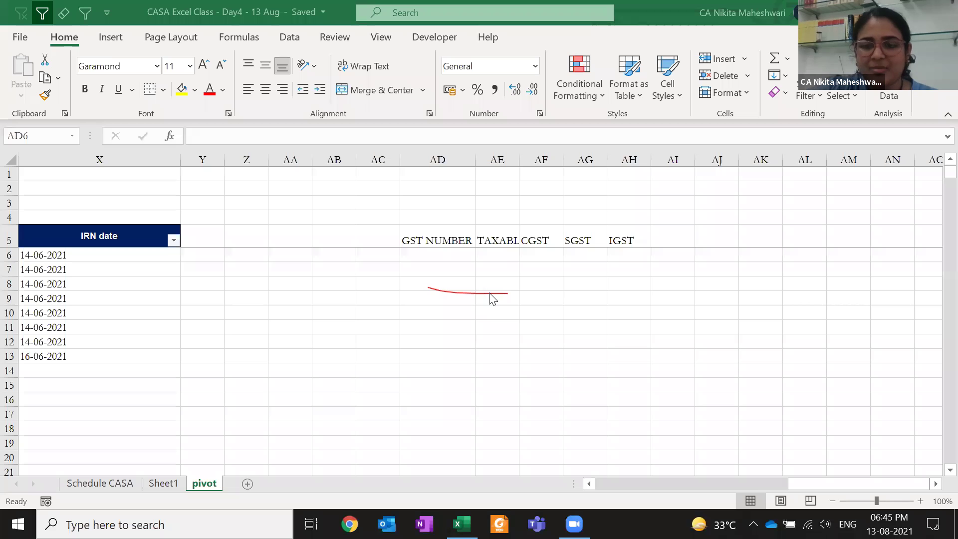
pyautogui.click(449, 178)
pyautogui.moveTo(421, 298); pyautogui.dragTo(519, 299)
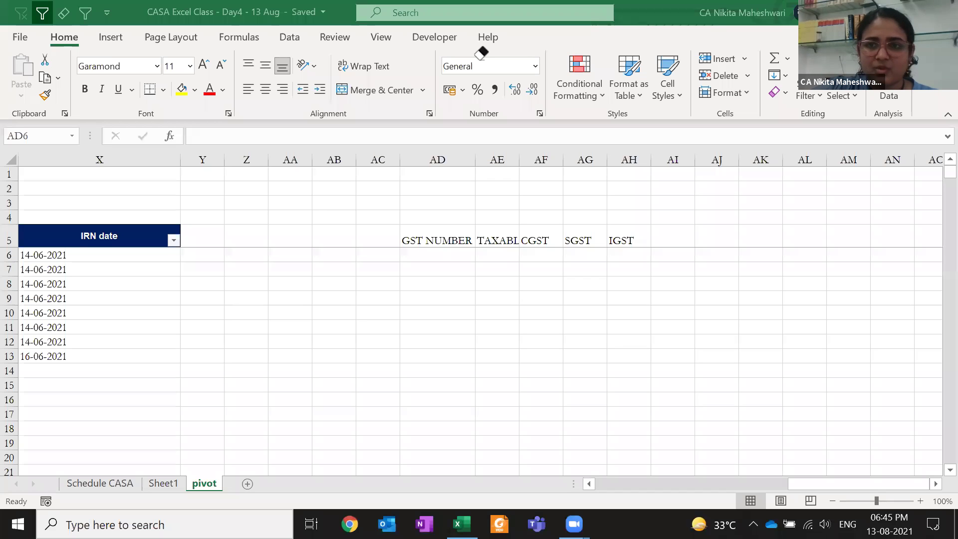
pyautogui.click(495, 209)
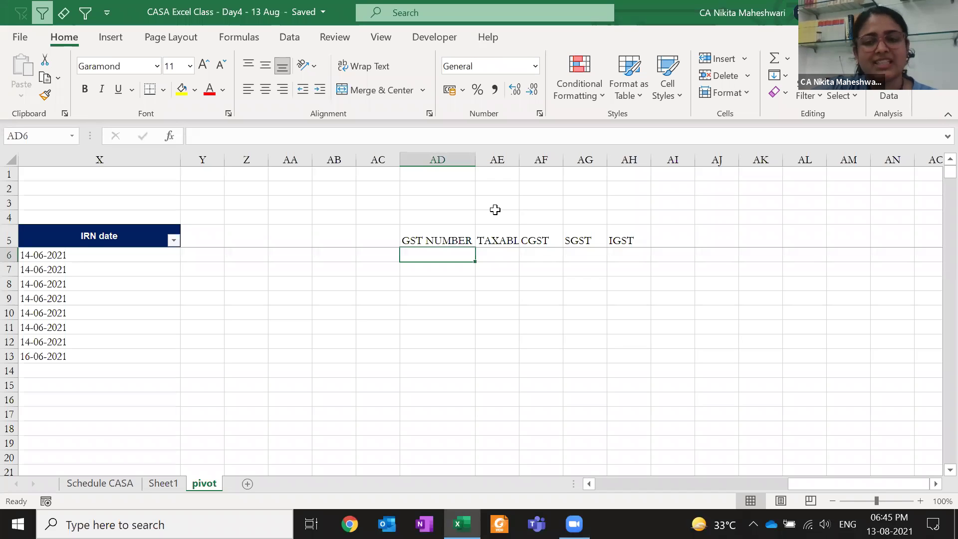
pyautogui.click(469, 198)
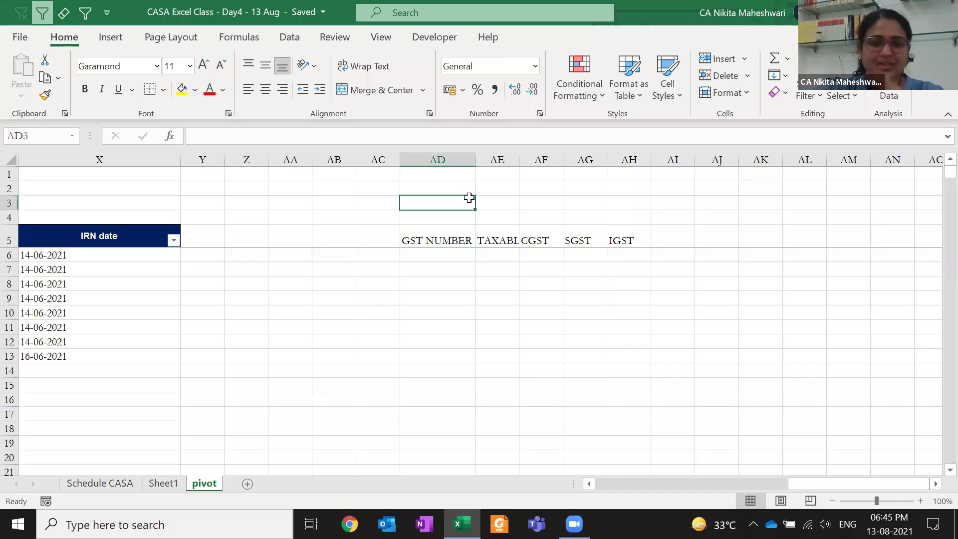
# Select the five headings in AD5:AH5 and delete them
pyautogui.moveTo(415, 241); pyautogui.dragTo(451, 354)
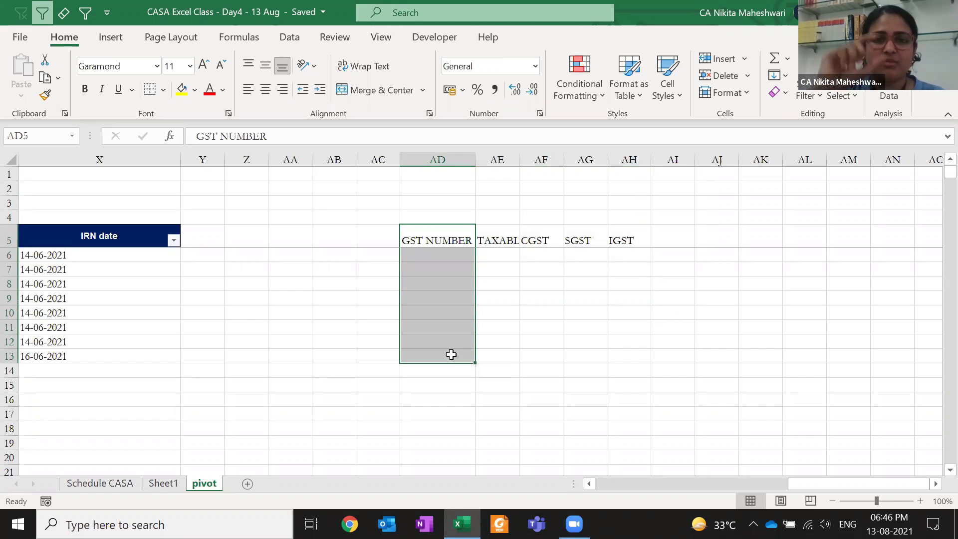
pyautogui.moveTo(510, 254); pyautogui.dragTo(626, 261)
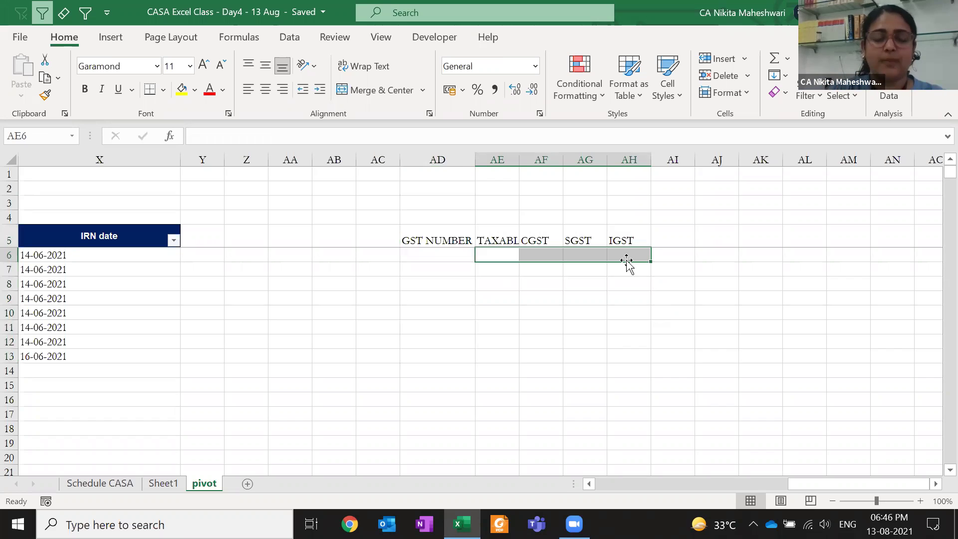
pyautogui.press('Left')
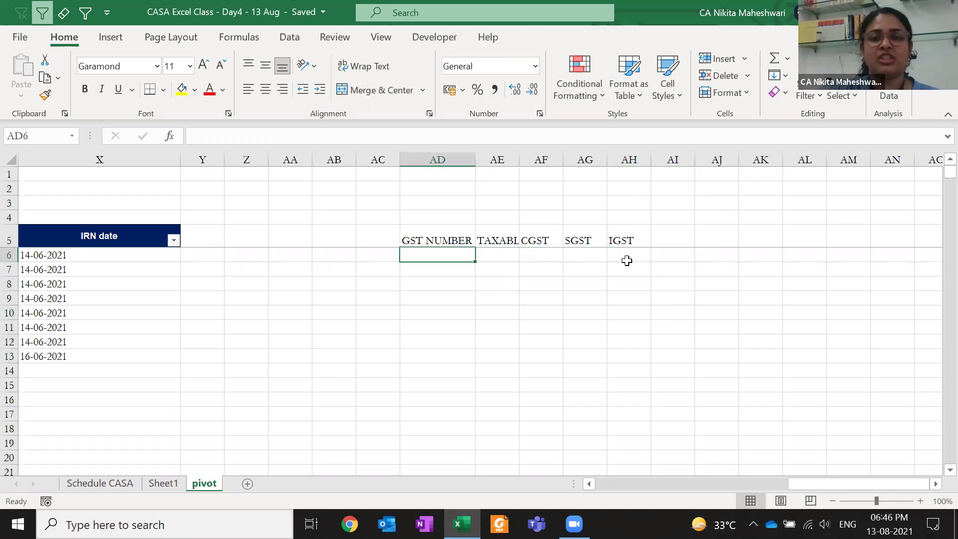
pyautogui.press('Up')
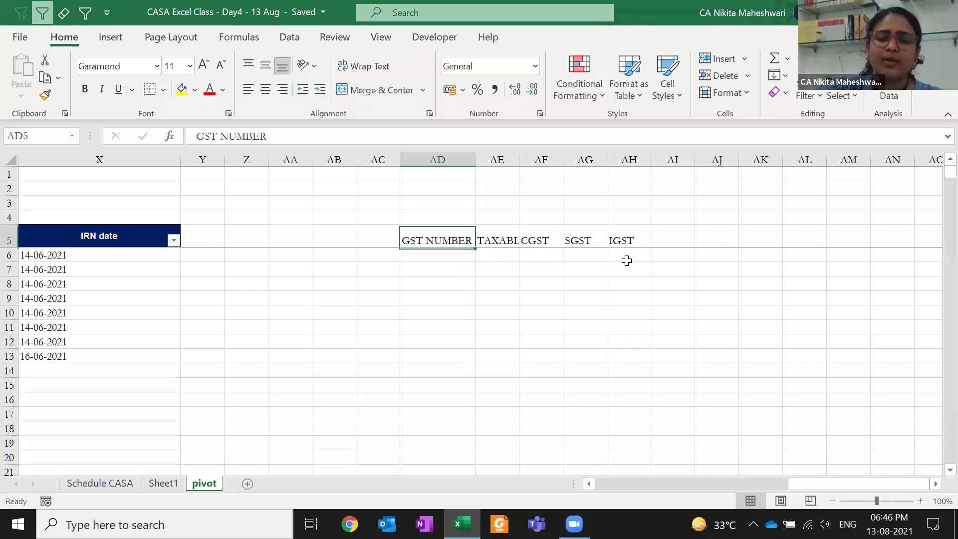
pyautogui.hotkey('ctrl', 'shift', 'Right')
pyautogui.press('Delete')
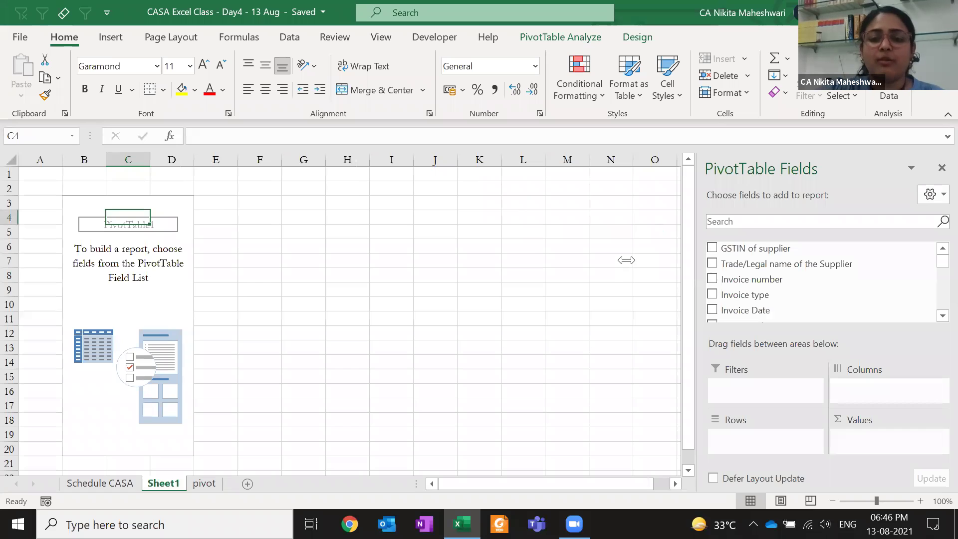
# Place GSTIN of supplier in Rows so each supplier GSTIN becomes a row label
pyautogui.click(578, 323)
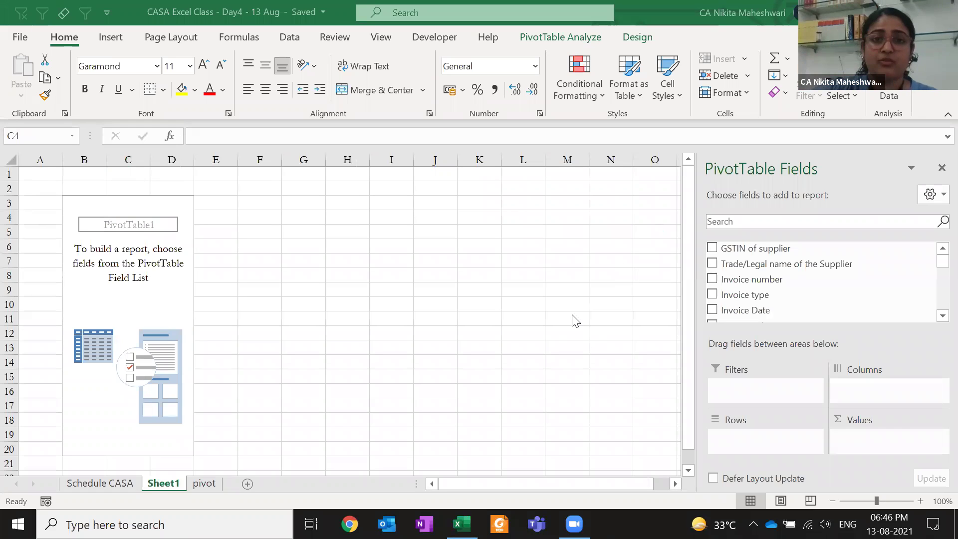
pyautogui.moveTo(434, 213); pyautogui.dragTo(452, 402)
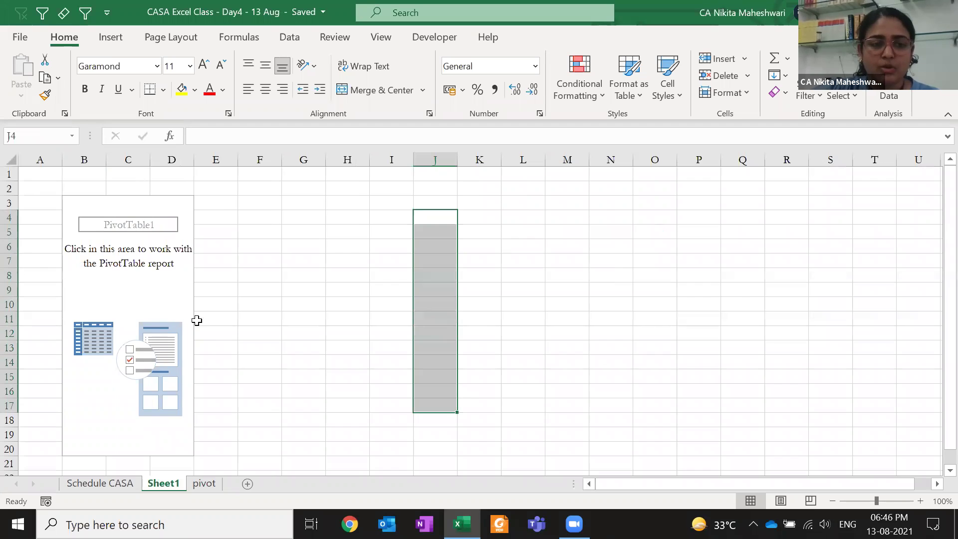
pyautogui.click(174, 288)
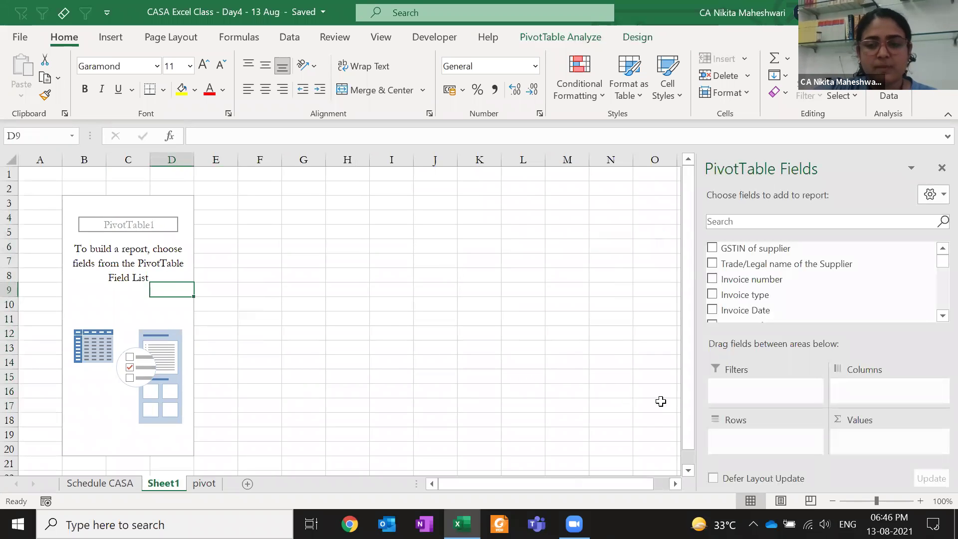
pyautogui.moveTo(747, 250); pyautogui.dragTo(761, 435)
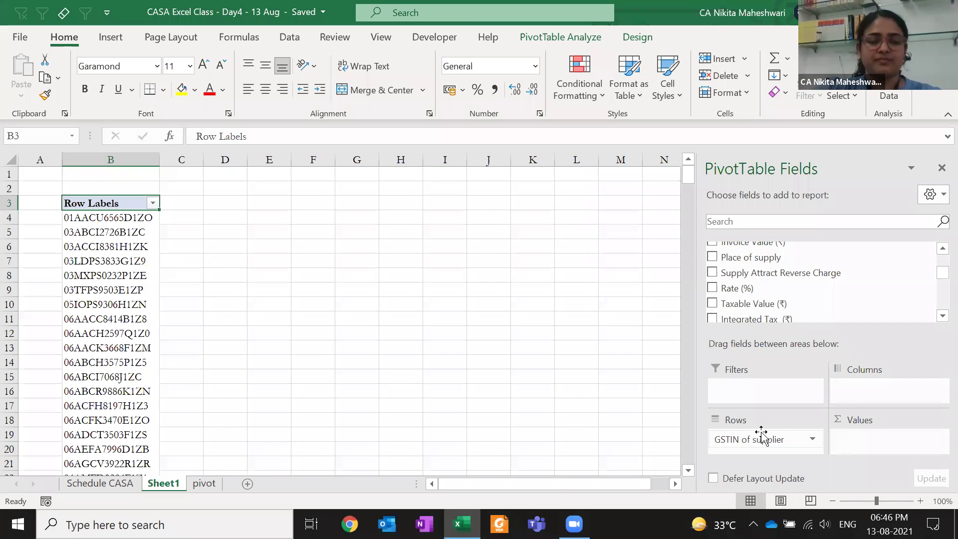
pyautogui.press('Down')
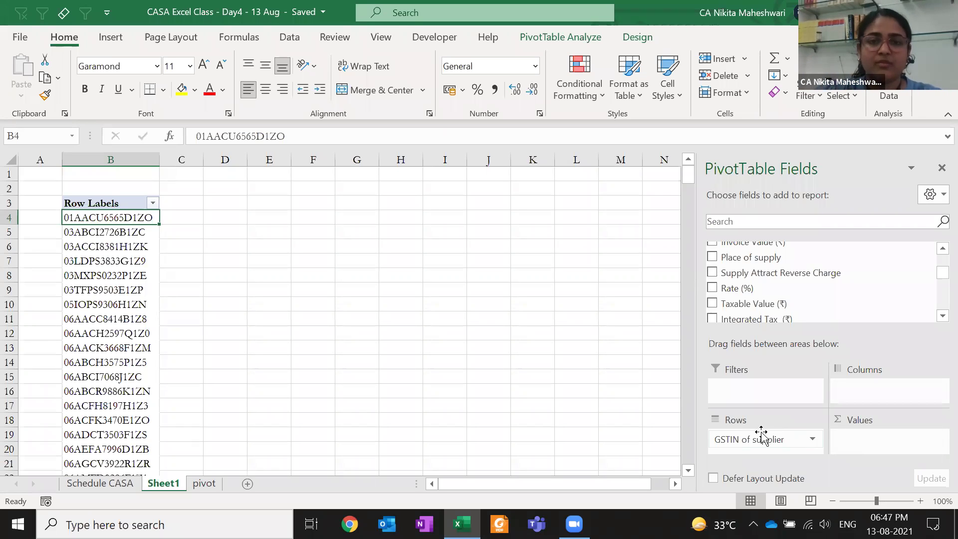
# Rename the sheet currently called pivot to SHEET using Alt+H,O,R
pyautogui.click(204, 483)
pyautogui.click(79, 222)
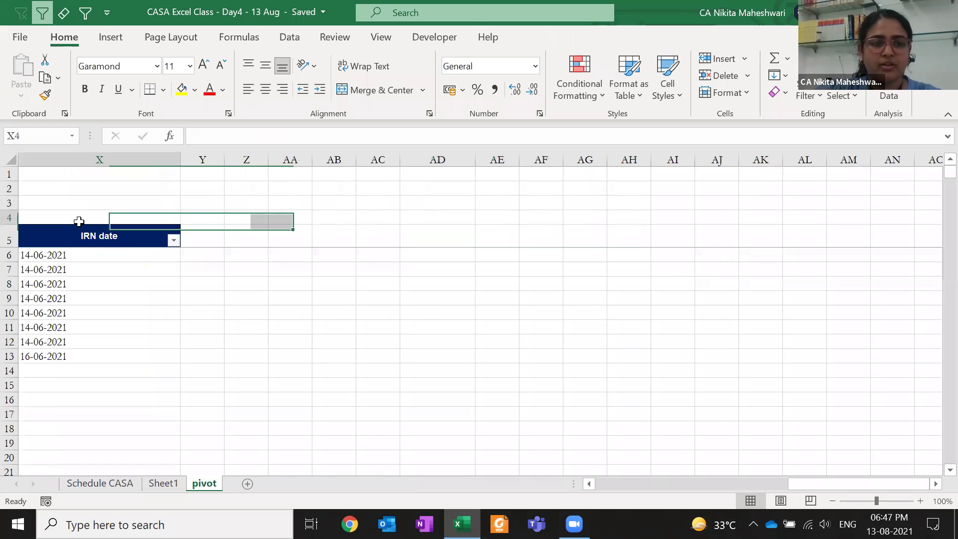
pyautogui.hotkey('alt', 'h')
pyautogui.write('orSHEET')
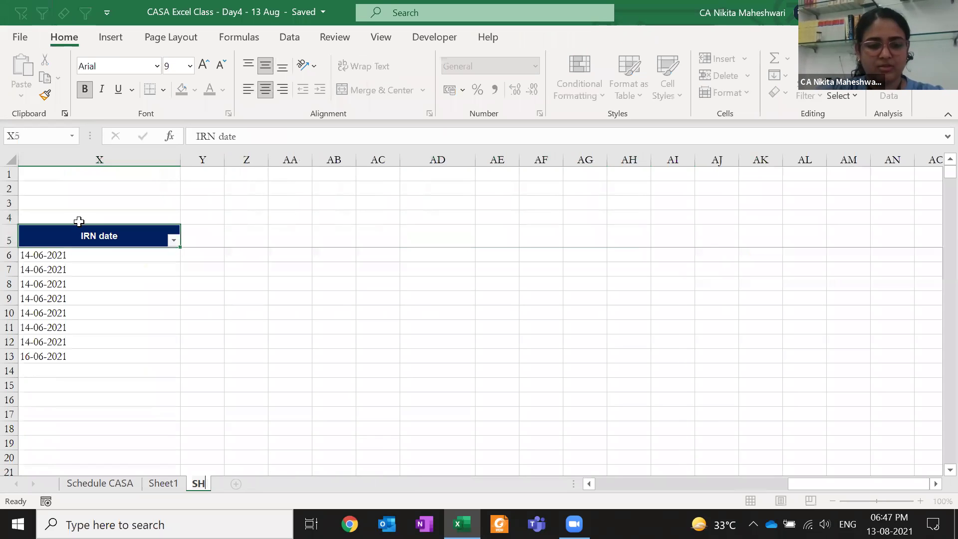
pyautogui.press('Return')
# Rename the pivot-table sheet to PIVOT and the source-data sheet to DATA
pyautogui.hotkey('ctrl', 'pageup')
pyautogui.hotkey('alt', 'h')
pyautogui.write('or')
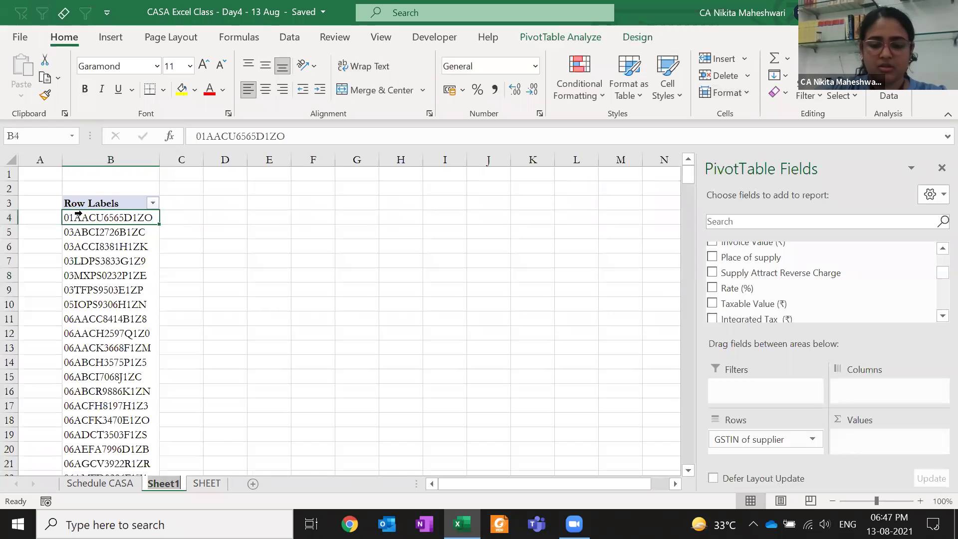
pyautogui.write('PIVOT')
pyautogui.press('Return')
pyautogui.hotkey('ctrl', 'pagedown')
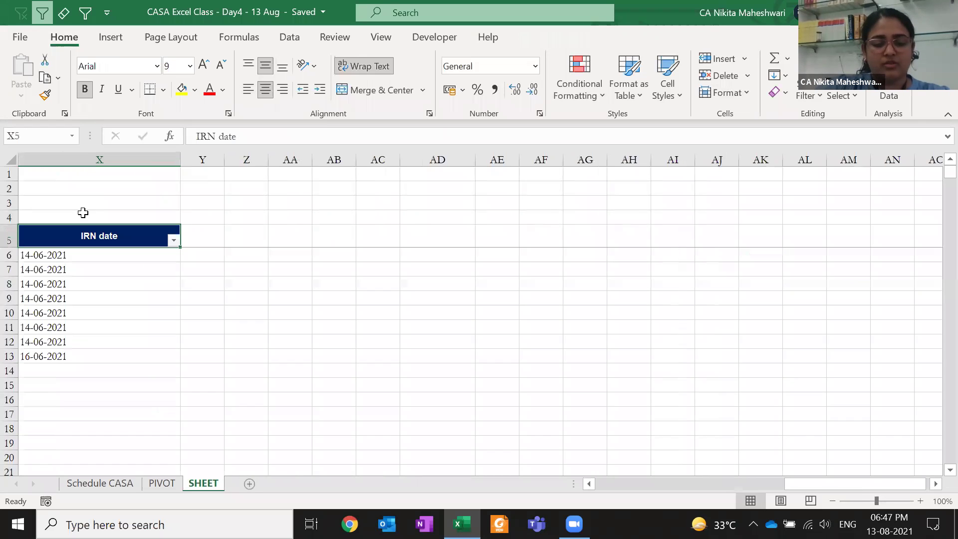
pyautogui.hotkey('alt', 'h')
pyautogui.write('orDATA')
pyautogui.press('Return')
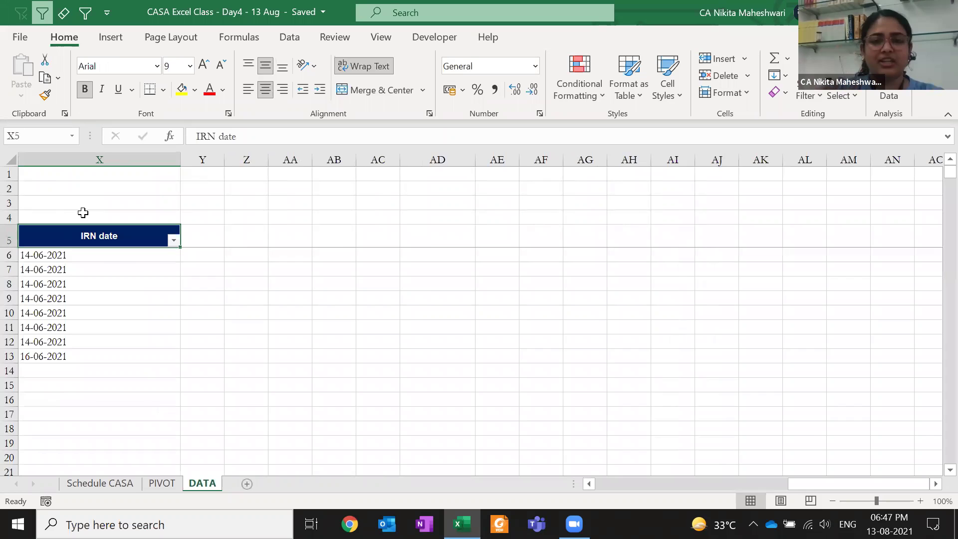
# On DATA, select all GSTIN of supplier entries, then return to PIVOT
pyautogui.hotkey('ctrl', 'pageup')
pyautogui.hotkey('ctrl', 'pagedown')
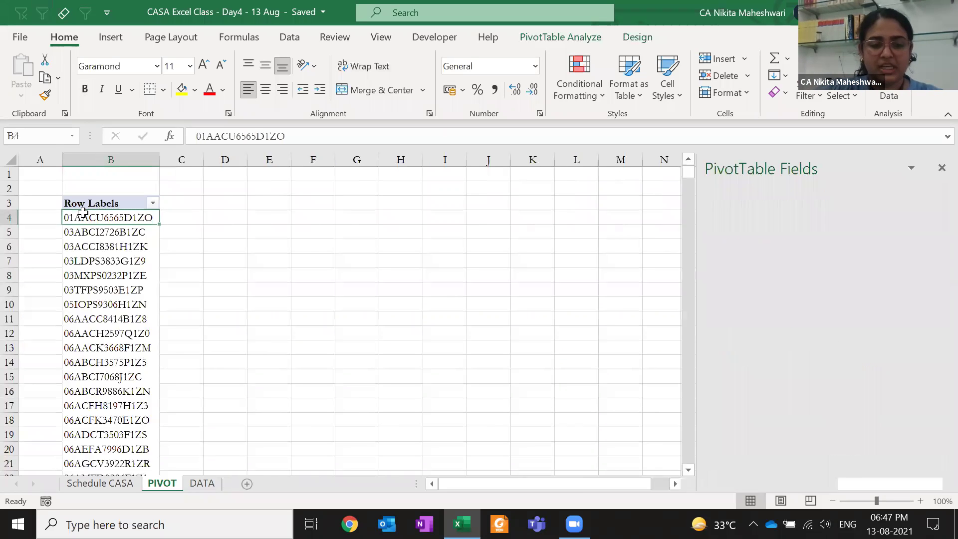
pyautogui.hotkey('ctrl', 'Left')
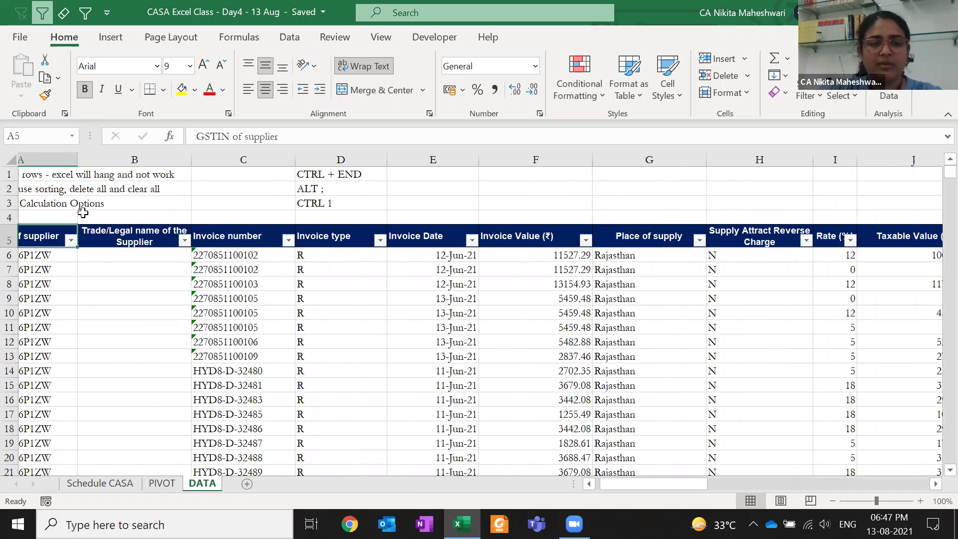
pyautogui.press('Down')
pyautogui.hotkey('ctrl', 'shift', 'Down')
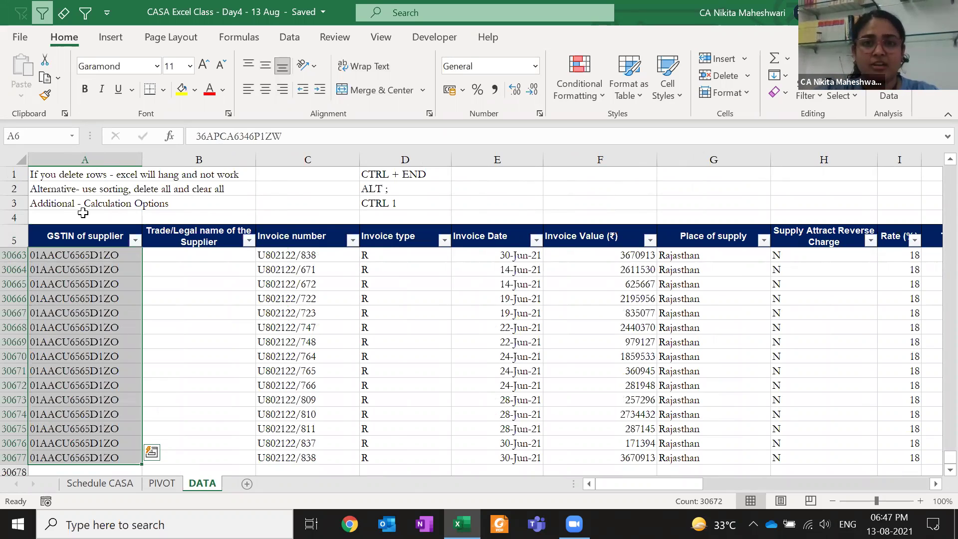
pyautogui.hotkey('ctrl', 'pageup')
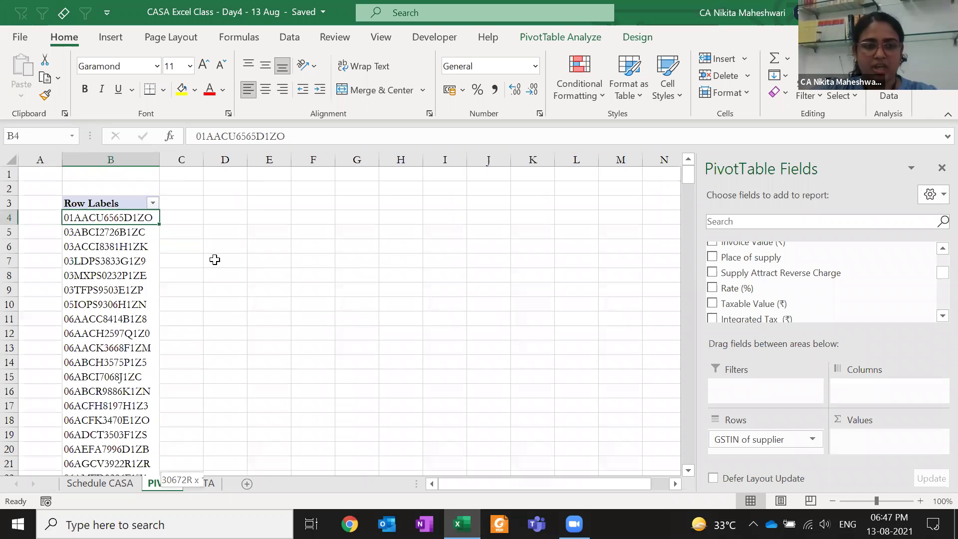
pyautogui.hotkey('ctrl', 'shift', 'Down')
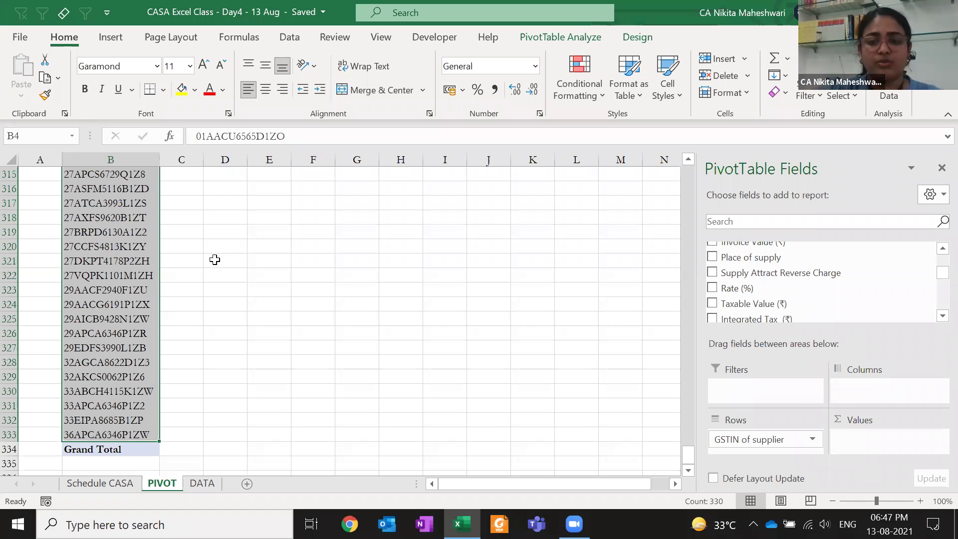
pyautogui.click(244, 214)
pyautogui.hotkey('ctrl', 'Up')
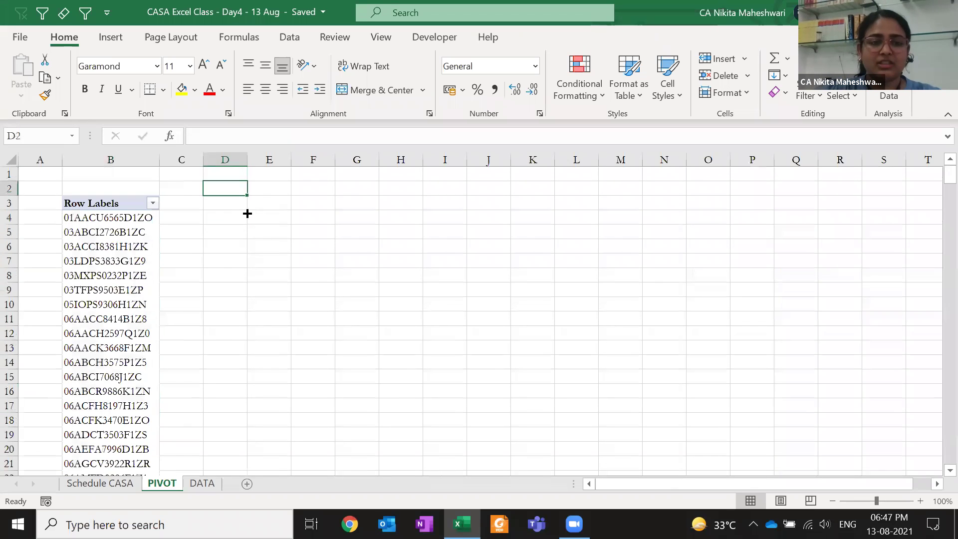
pyautogui.press('Down')
pyautogui.press('Down')
pyautogui.press('Left')
pyautogui.press('Left')
pyautogui.moveTo(748, 439); pyautogui.dragTo(867, 386)
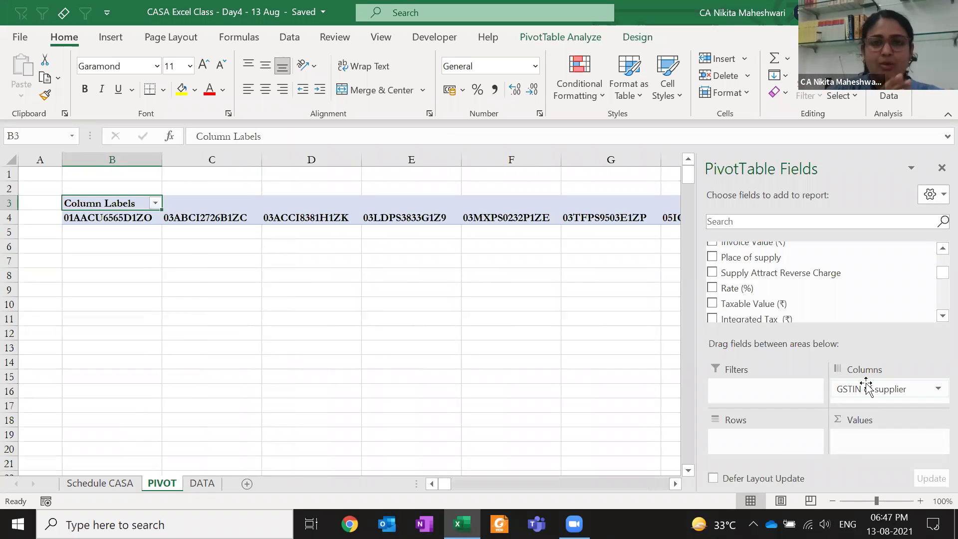
pyautogui.moveTo(871, 394); pyautogui.dragTo(778, 442)
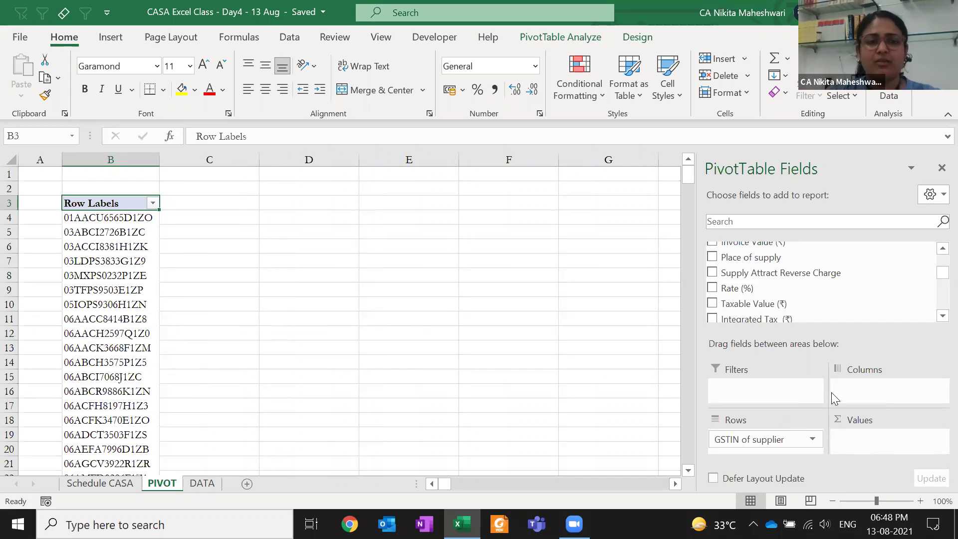
pyautogui.moveTo(772, 439); pyautogui.dragTo(883, 383)
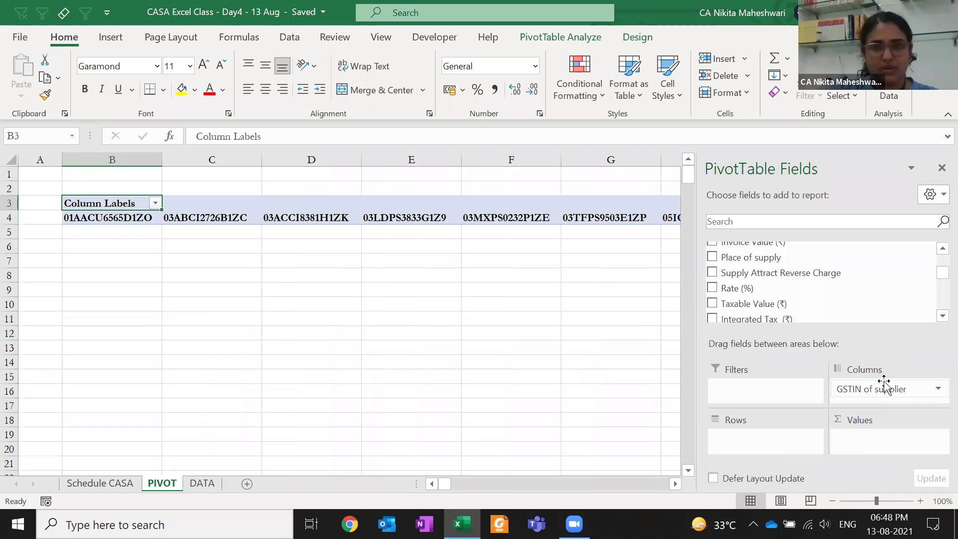
pyautogui.moveTo(884, 385); pyautogui.dragTo(786, 449)
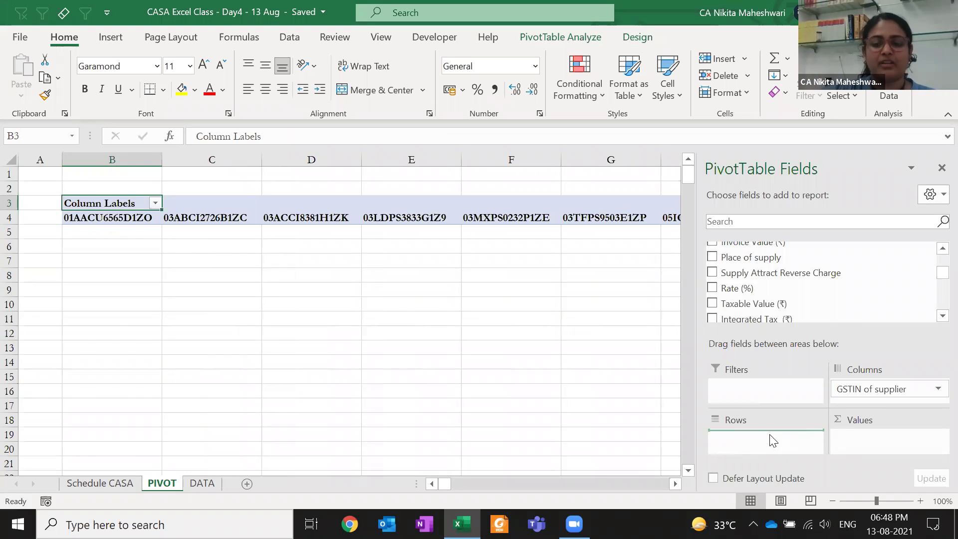
pyautogui.moveTo(740, 274); pyautogui.dragTo(768, 294)
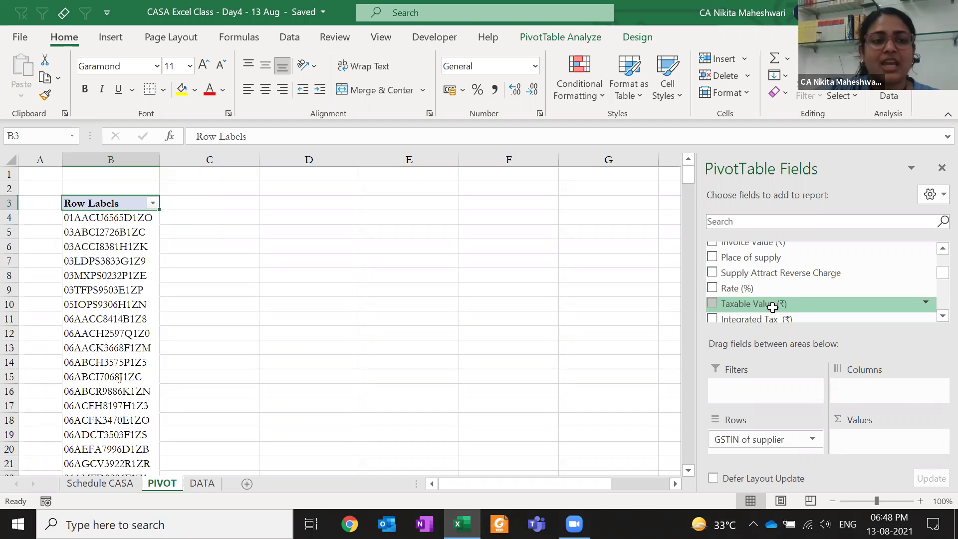
# Add Taxable Value (₹) to Values as a sum for each supplier GSTIN
pyautogui.click(135, 218)
pyautogui.click(216, 215)
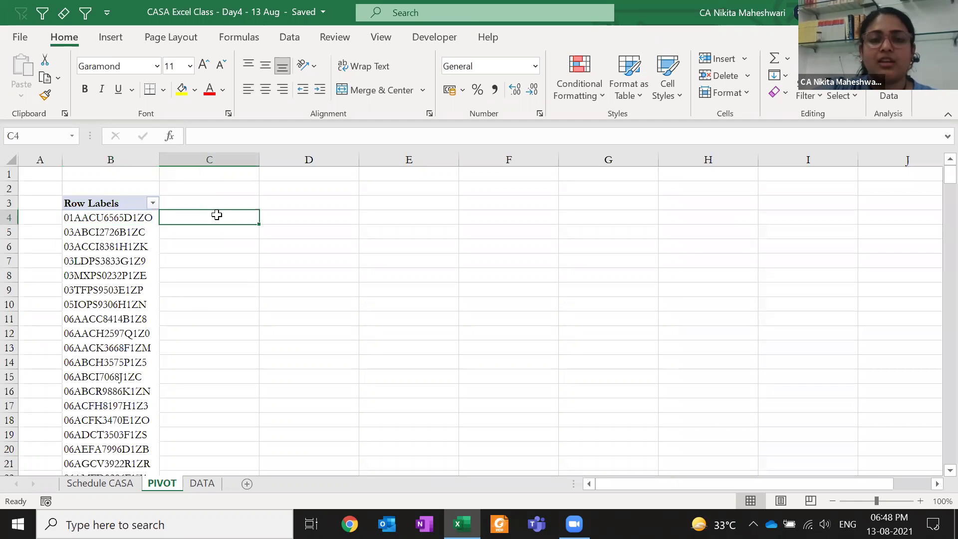
pyautogui.click(124, 220)
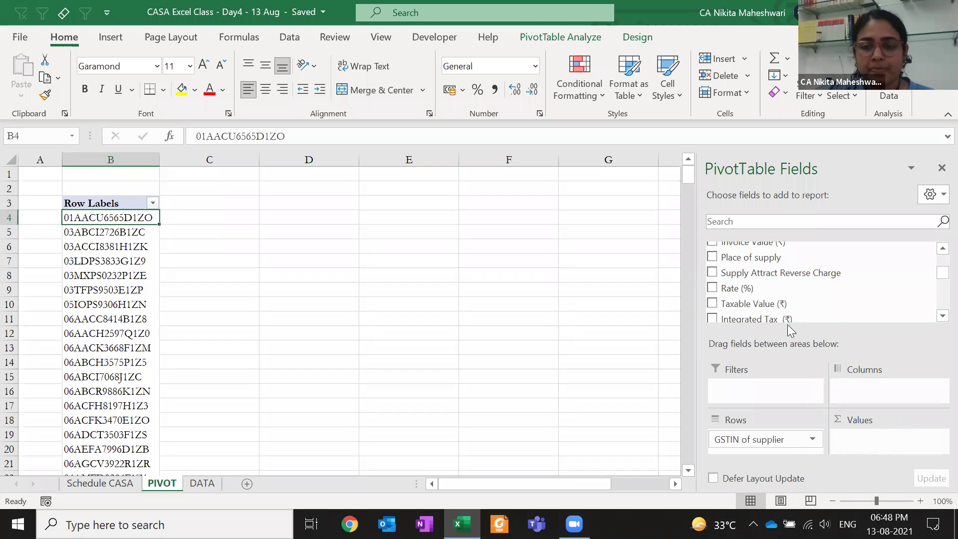
pyautogui.moveTo(762, 306); pyautogui.dragTo(890, 444)
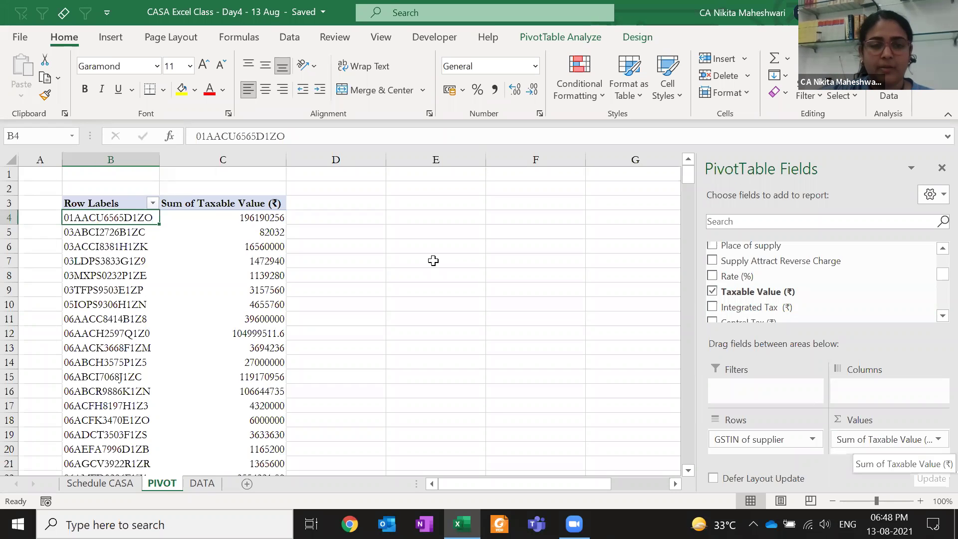
pyautogui.click(232, 201)
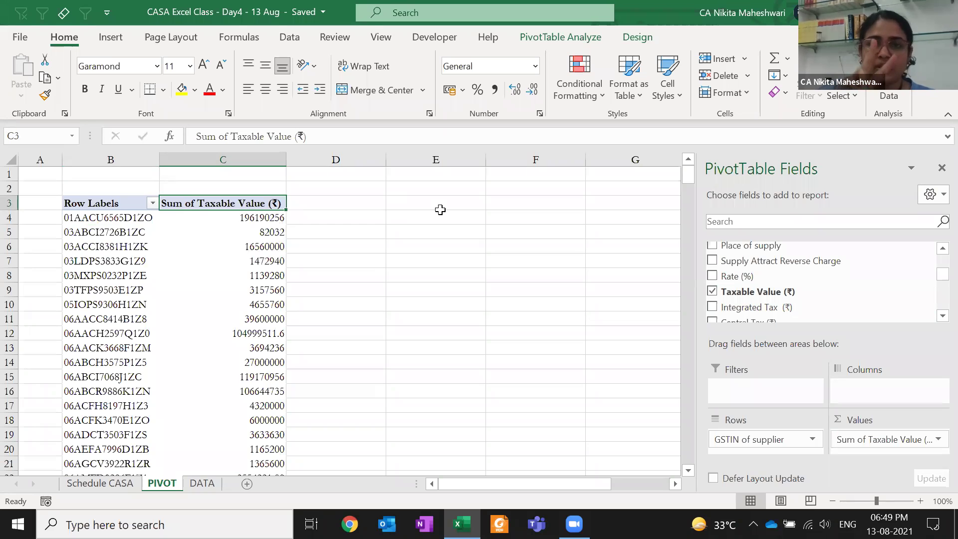
# Open Value Field Settings for Sum of Taxable Value (₹)
pyautogui.rightClick(195, 205)
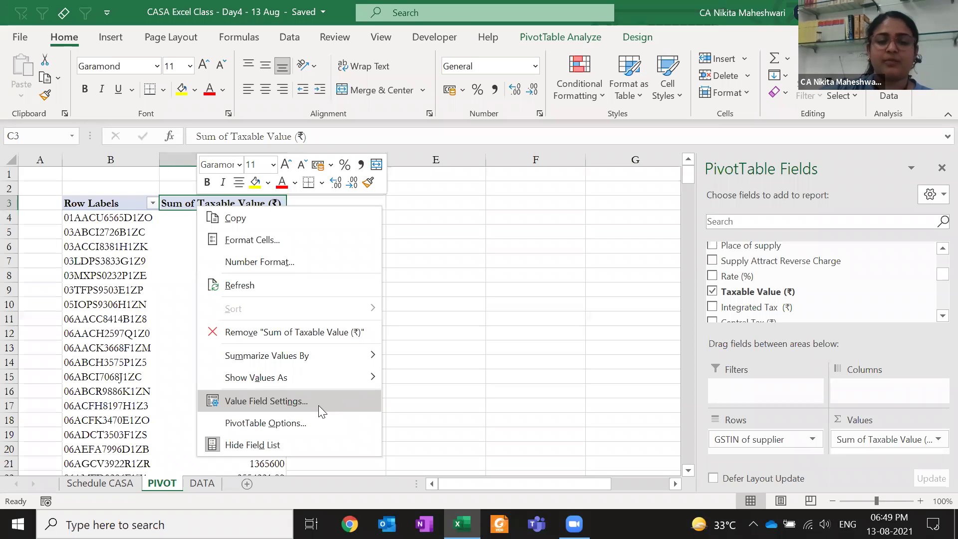
pyautogui.click(857, 418)
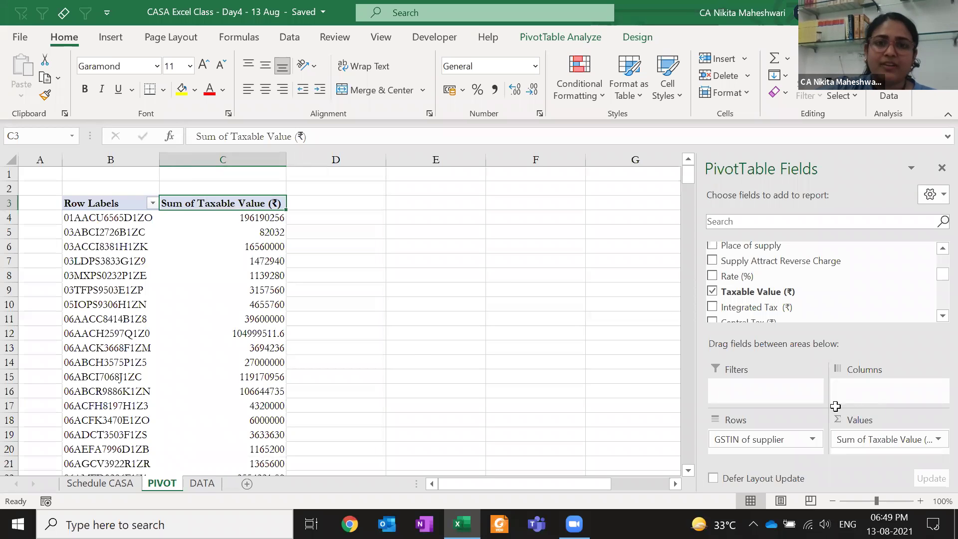
pyautogui.rightClick(246, 233)
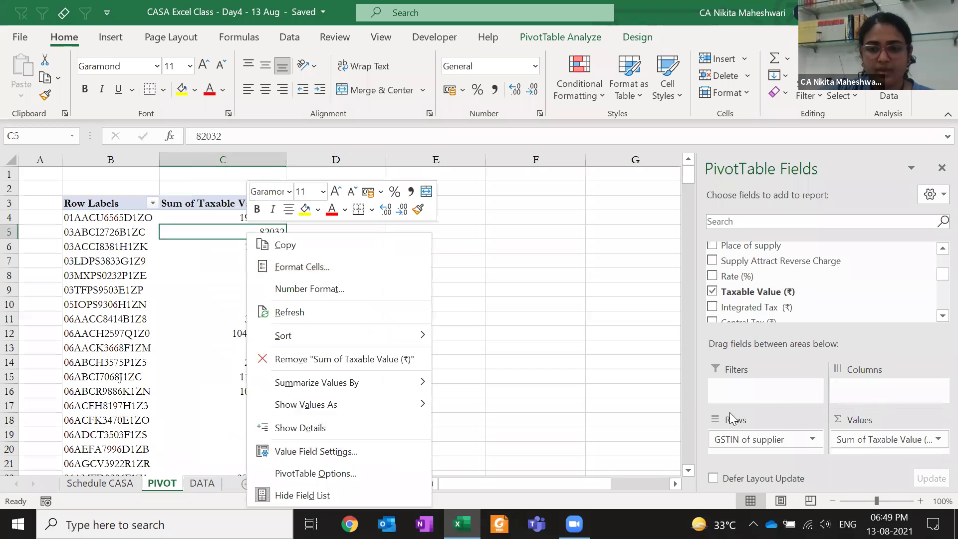
pyautogui.click(892, 445)
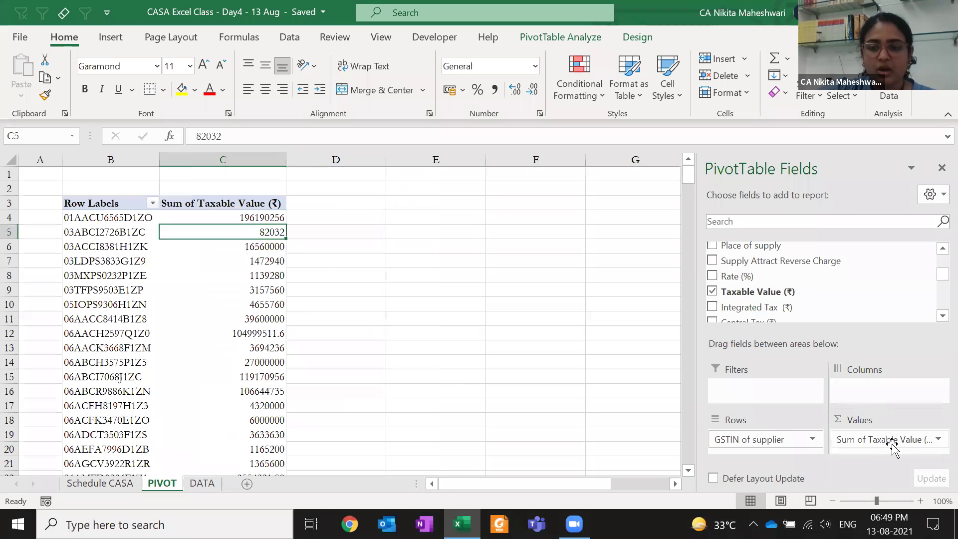
pyautogui.click(935, 441)
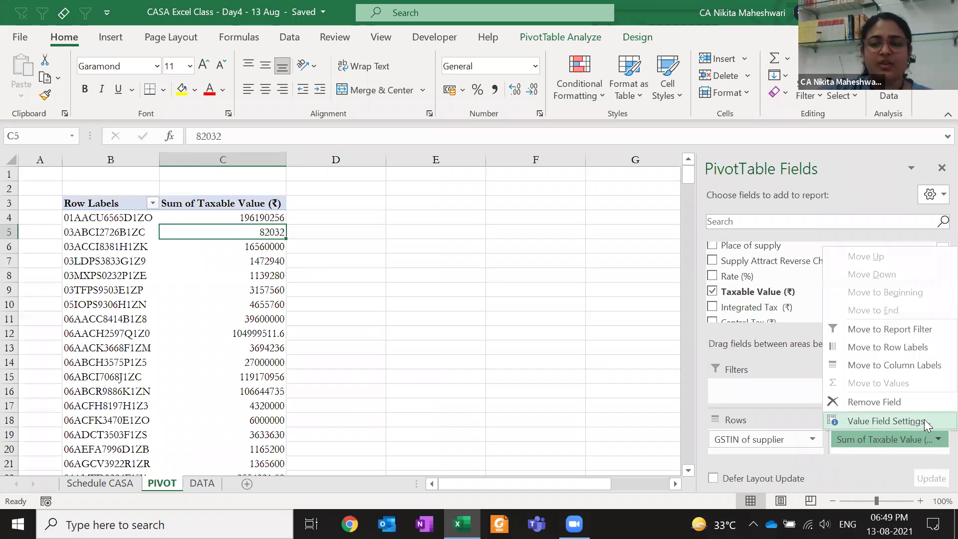
pyautogui.click(924, 420)
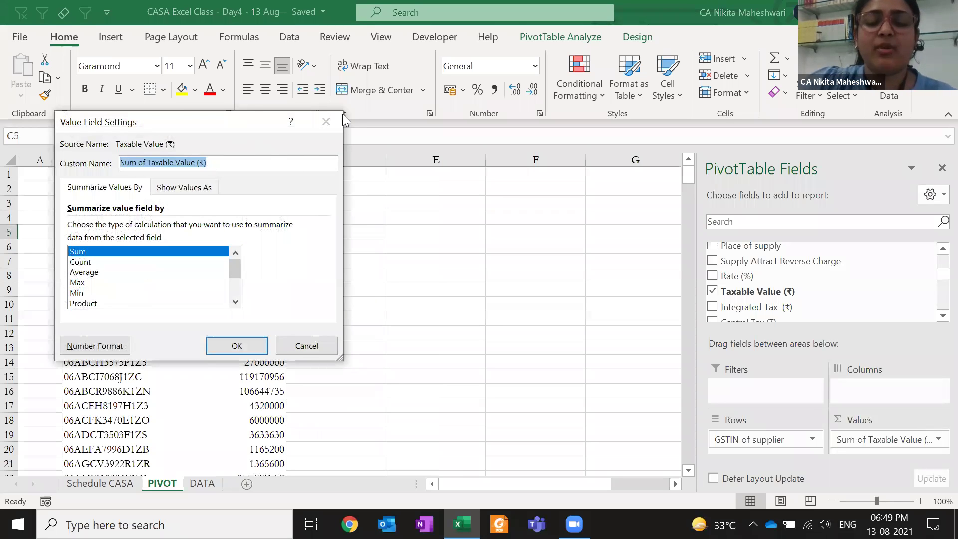
pyautogui.moveTo(238, 126); pyautogui.dragTo(613, 83)
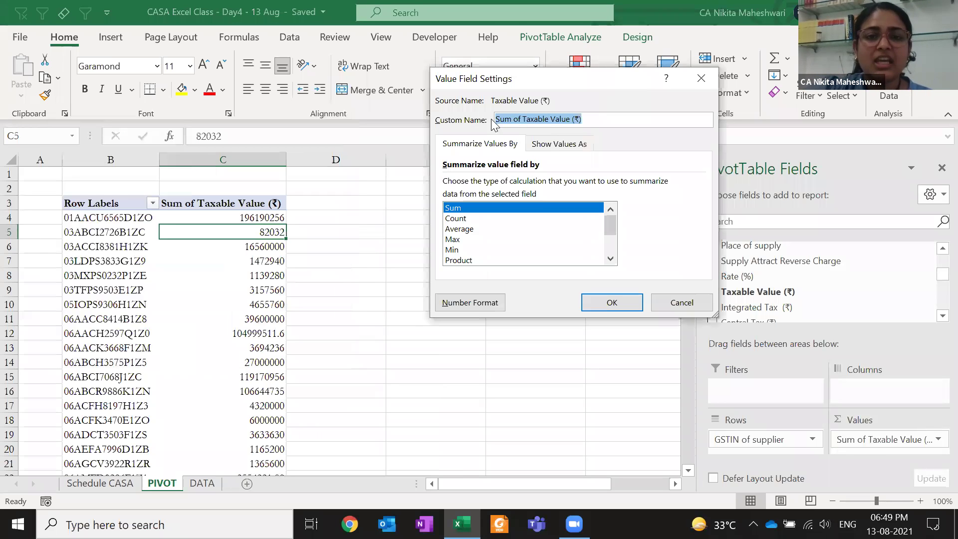
# Set the custom name to TV, keeping Sum as the calculation
pyautogui.click(562, 120)
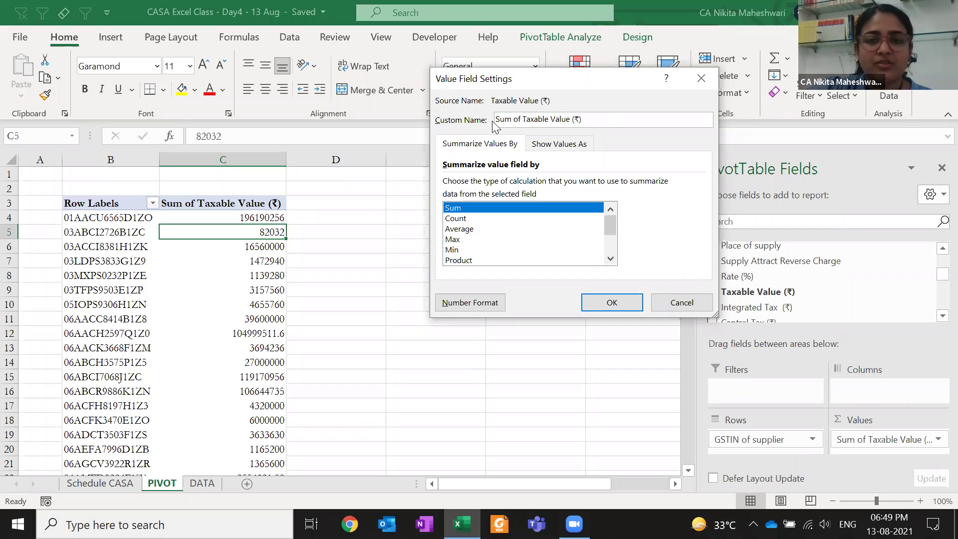
pyautogui.moveTo(597, 120); pyautogui.dragTo(420, 127)
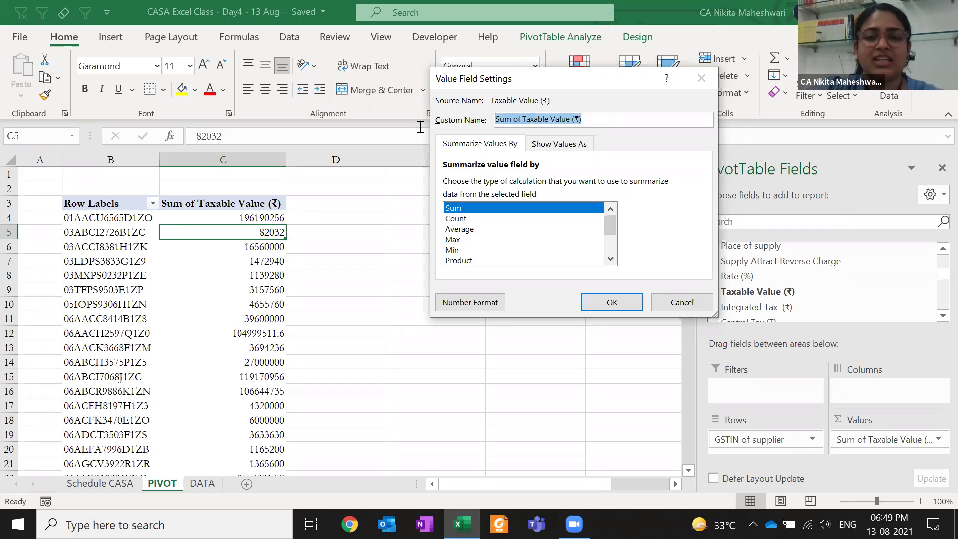
pyautogui.write('TV')
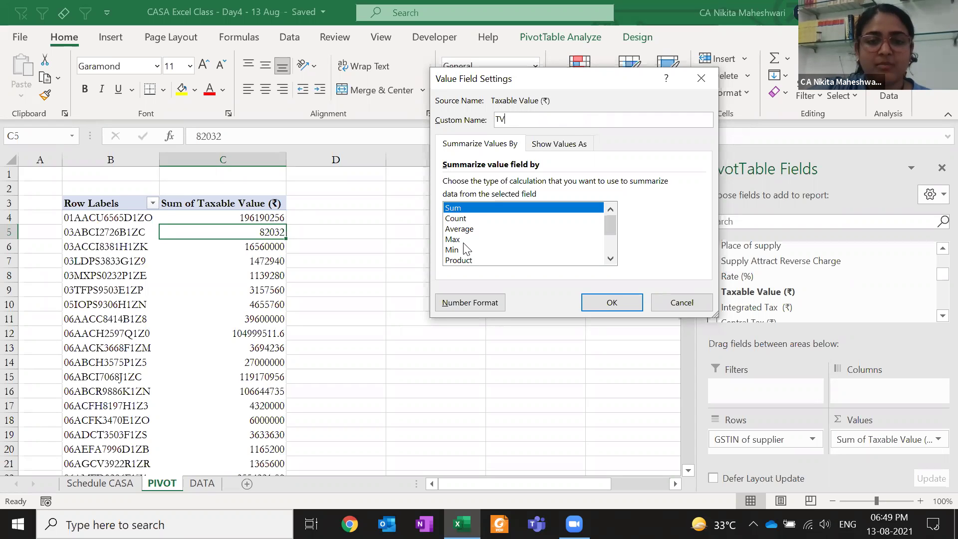
pyautogui.click(464, 261)
pyautogui.press('Down')
pyautogui.press('Down')
pyautogui.press('Down')
pyautogui.press('Down')
pyautogui.press('Down')
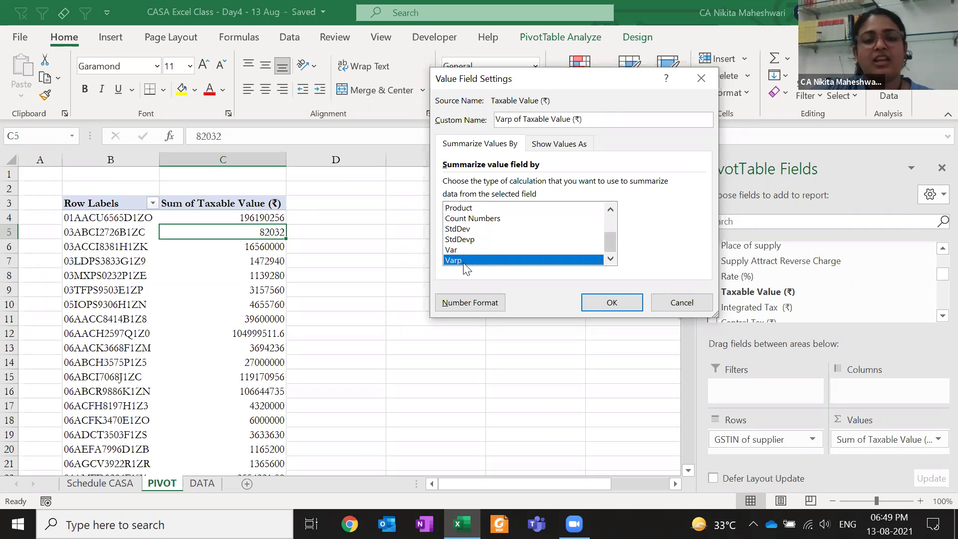
pyautogui.press('Up')
pyautogui.press('Up')
pyautogui.press('Up')
pyautogui.press('Up')
pyautogui.press('Up')
pyautogui.press('Up')
pyautogui.press('Up')
pyautogui.press('Up')
pyautogui.press('Up')
pyautogui.press('Up')
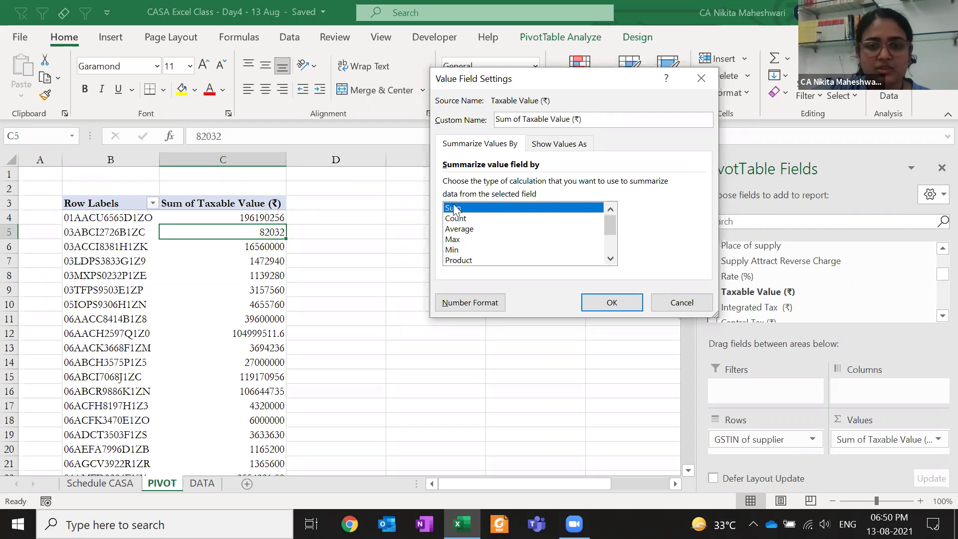
pyautogui.moveTo(587, 121); pyautogui.dragTo(482, 126)
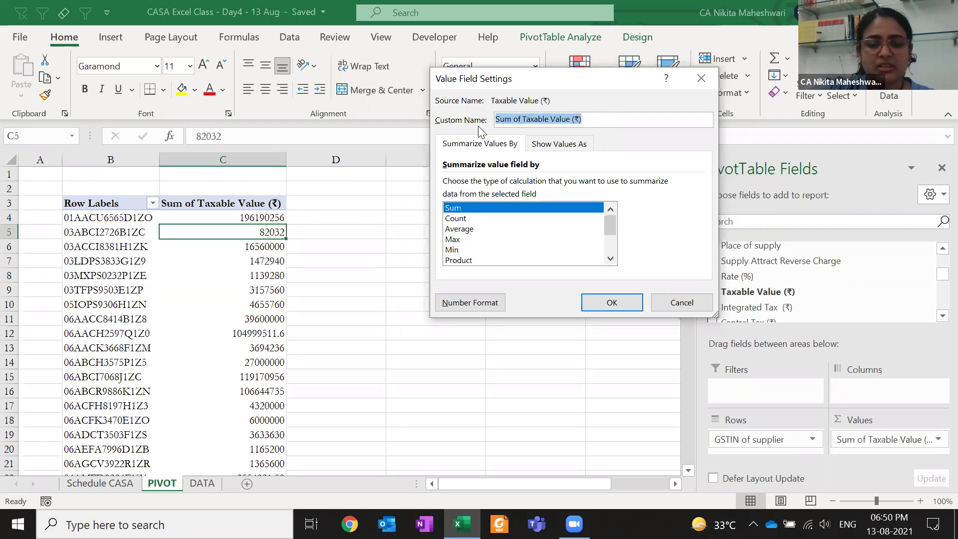
pyautogui.write('TV')
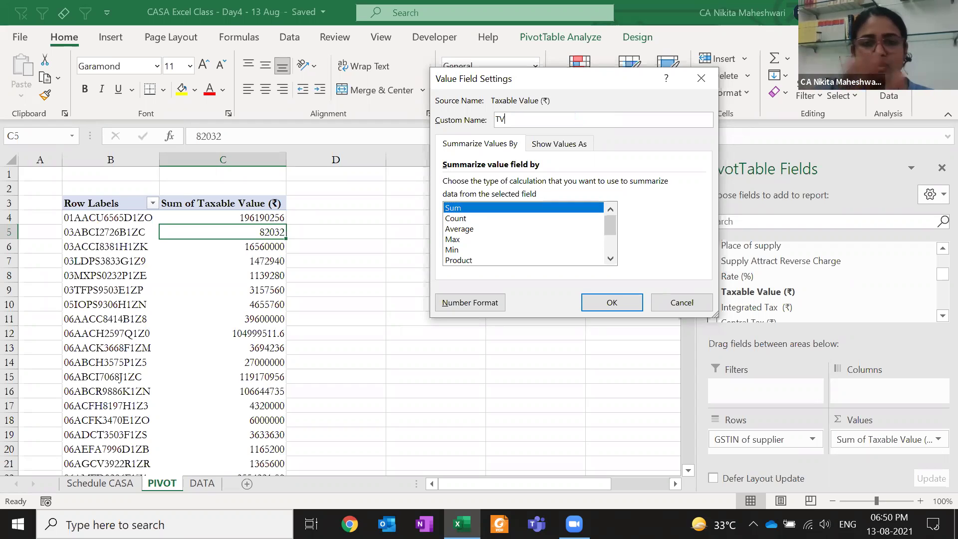
# Confirm Show Values As stays at No Calculation
pyautogui.click(560, 146)
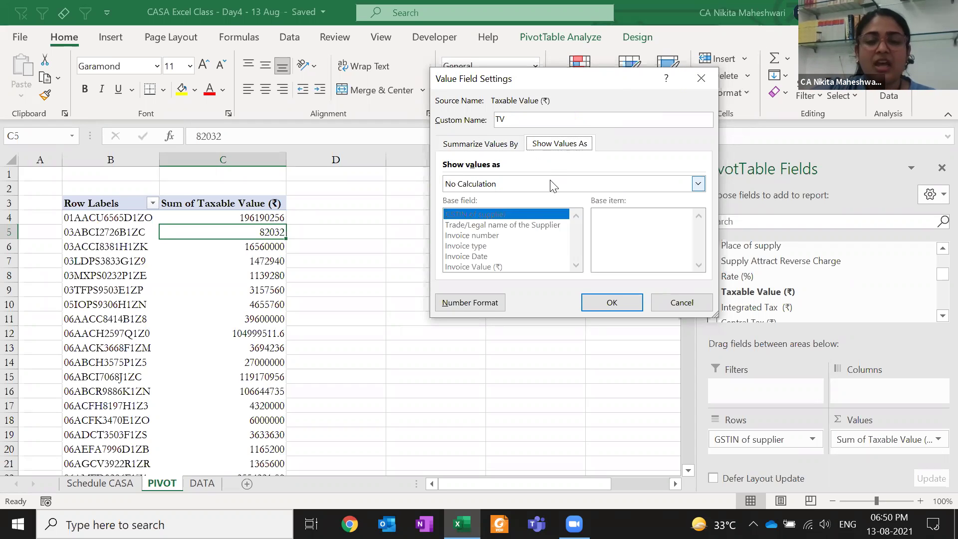
pyautogui.click(550, 181)
pyautogui.click(550, 180)
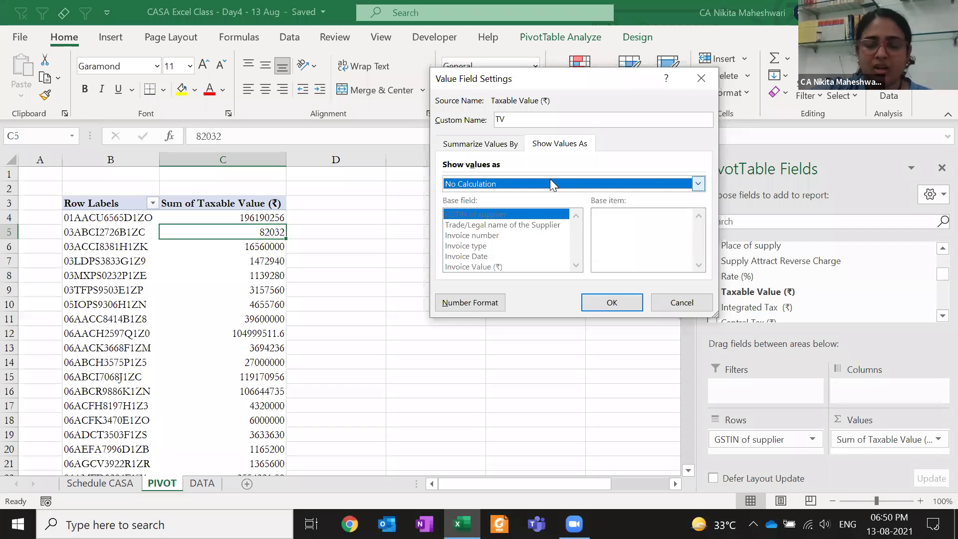
pyautogui.click(478, 145)
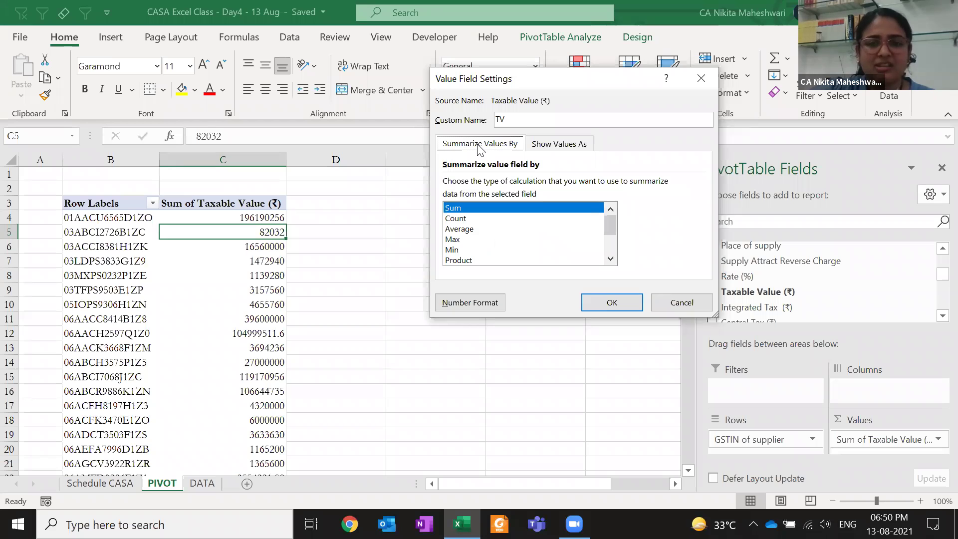
pyautogui.click(550, 149)
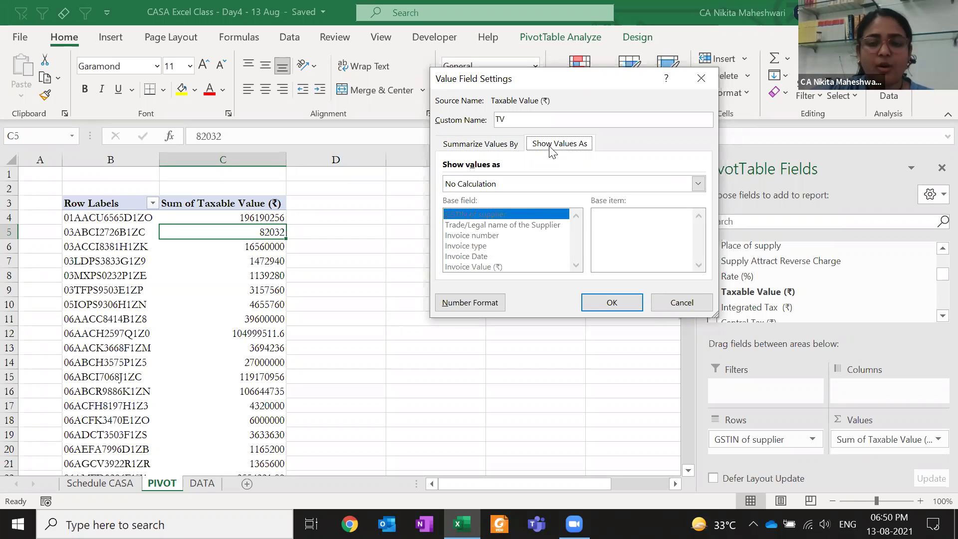
pyautogui.click(477, 143)
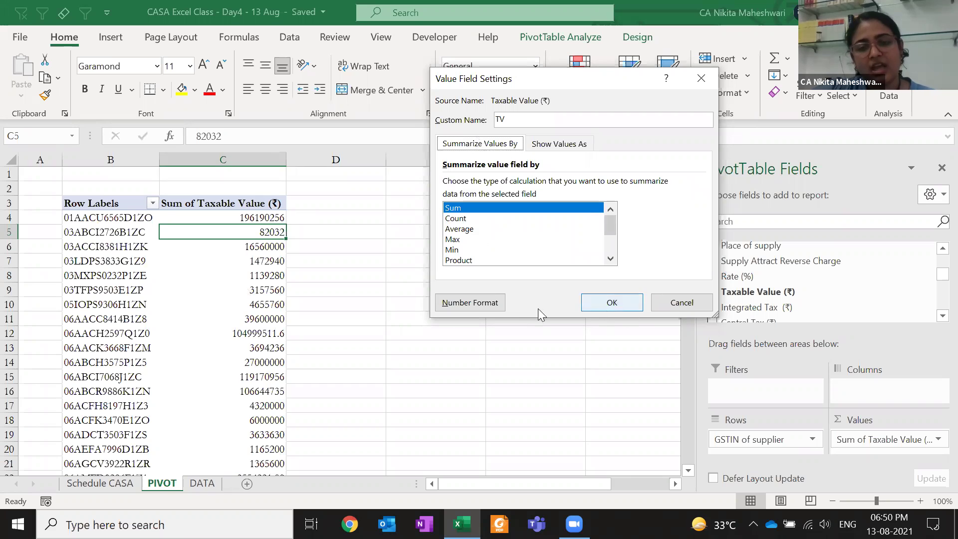
pyautogui.click(493, 308)
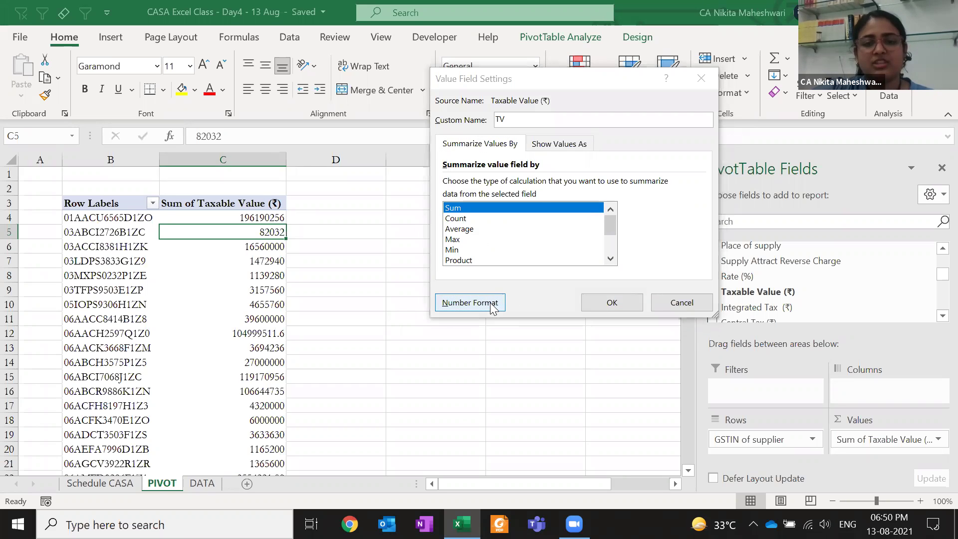
# Format TV values as Accounting with 0 decimals and no currency symbol
pyautogui.click(31, 147)
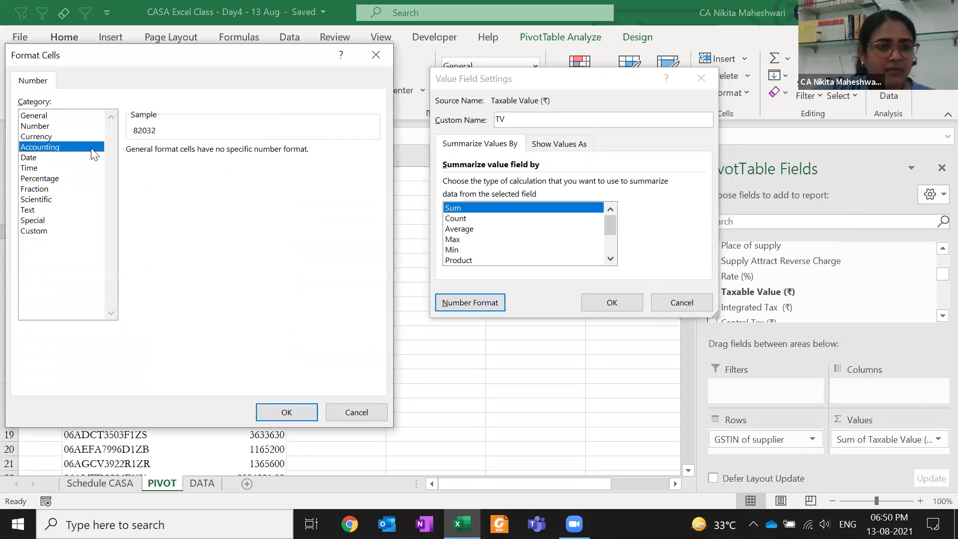
pyautogui.click(226, 156)
pyautogui.click(226, 155)
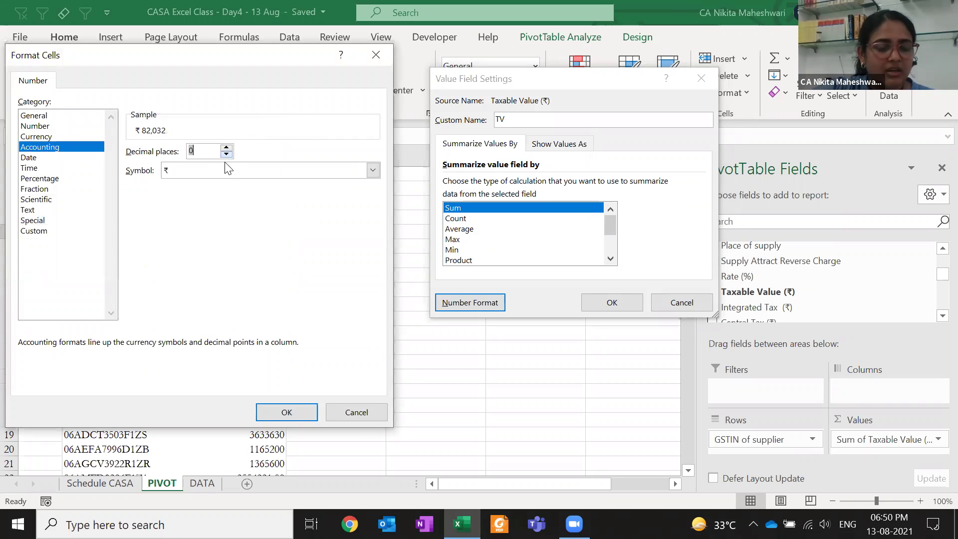
pyautogui.click(373, 171)
pyautogui.click(202, 181)
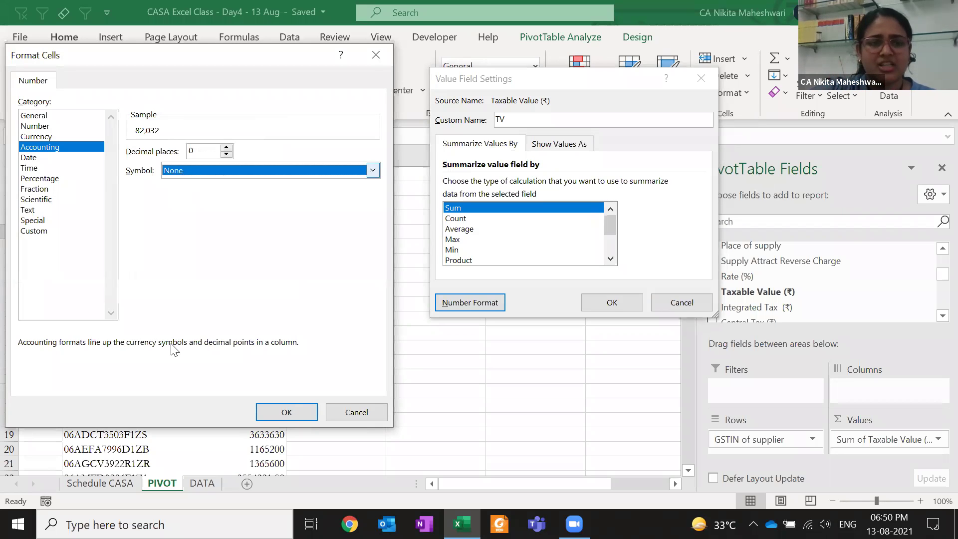
pyautogui.click(304, 414)
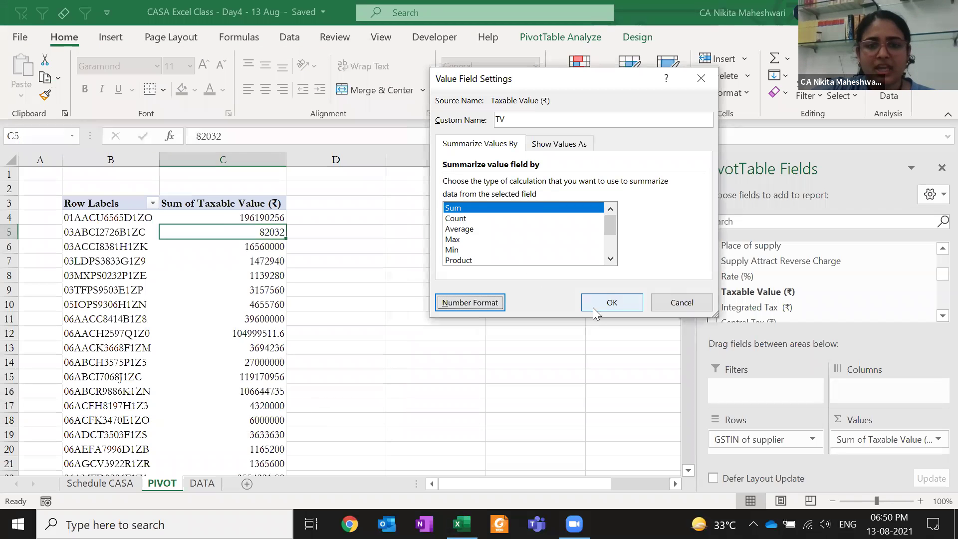
pyautogui.click(597, 302)
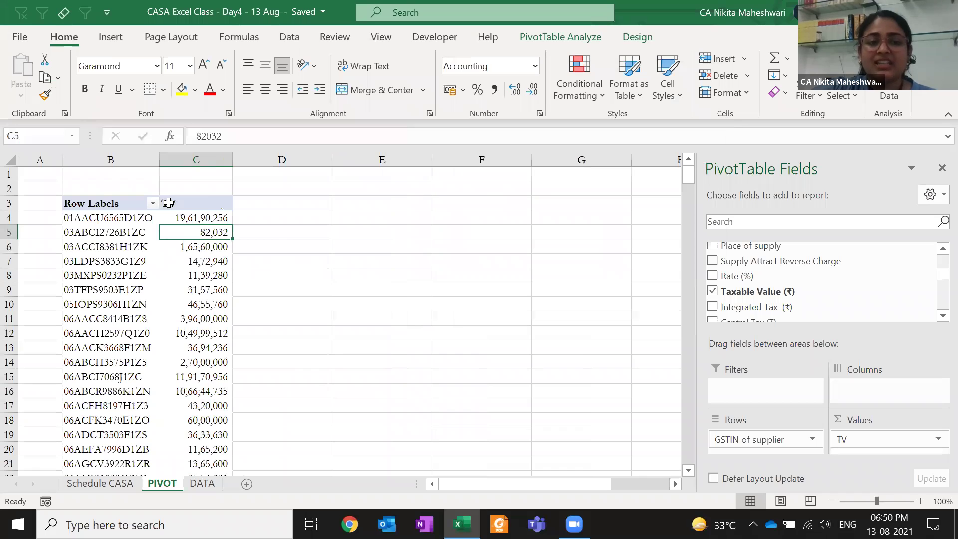
pyautogui.click(192, 203)
pyautogui.moveTo(190, 217); pyautogui.dragTo(214, 385)
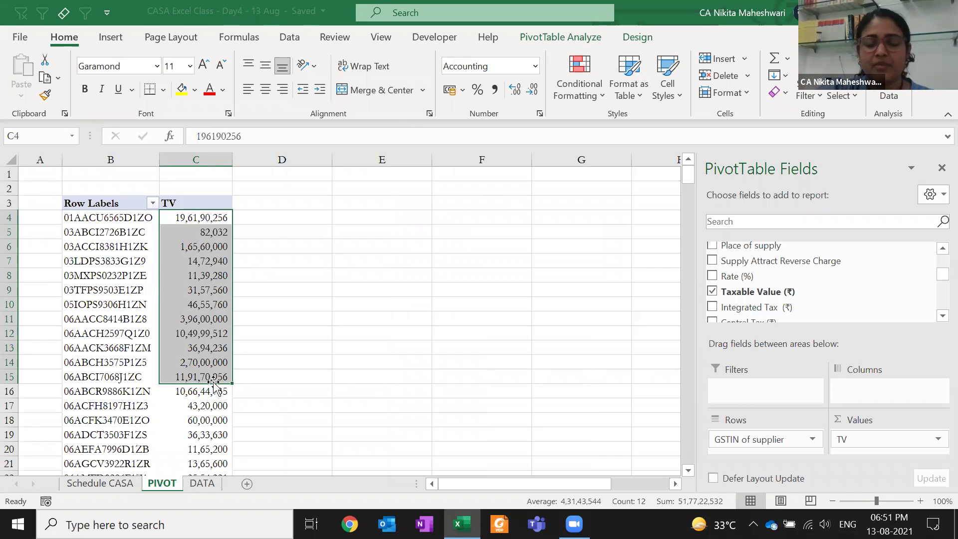
# Add Integrated Tax, Central Tax and State/UT tax to Values as sums
pyautogui.moveTo(716, 314); pyautogui.dragTo(858, 449)
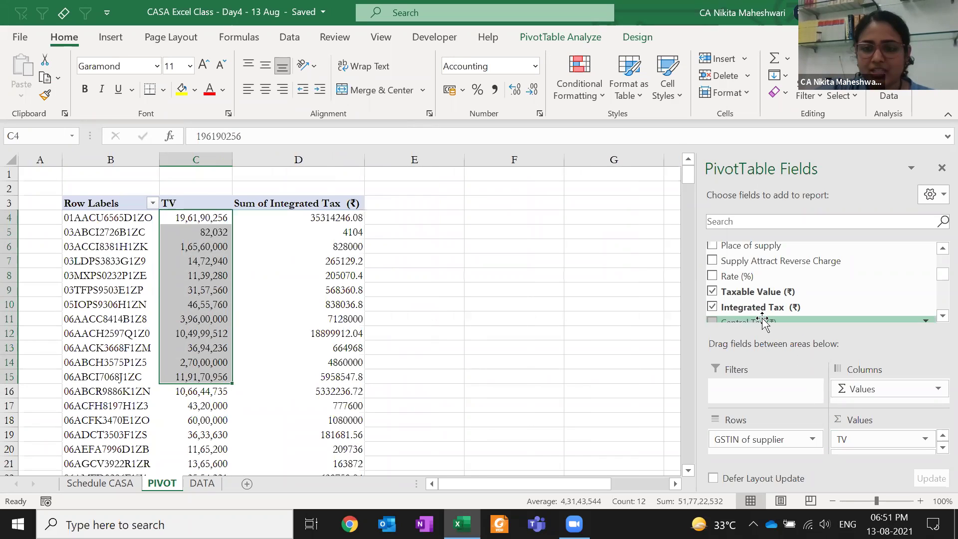
pyautogui.moveTo(764, 322); pyautogui.dragTo(870, 459)
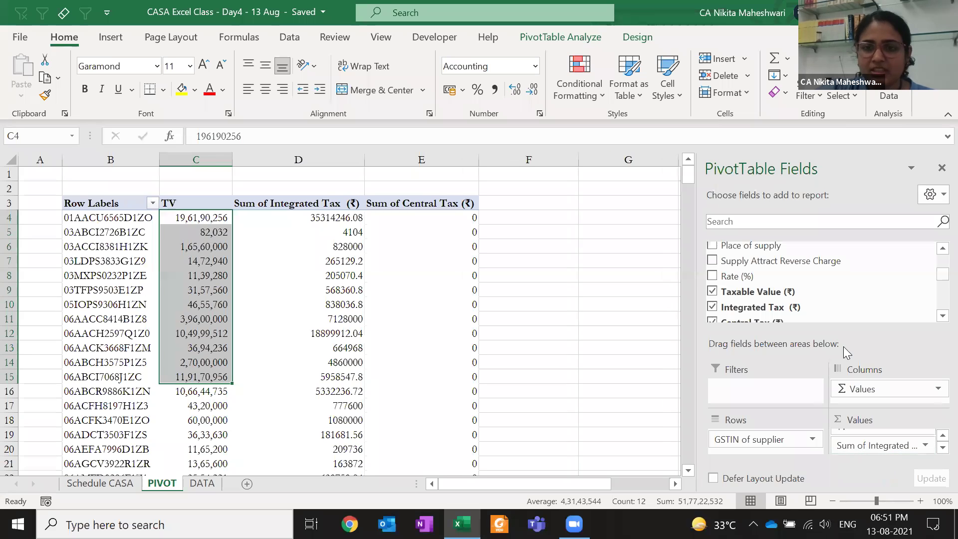
pyautogui.scroll(-5, 829, 276)
pyautogui.scroll(5, 936, 257)
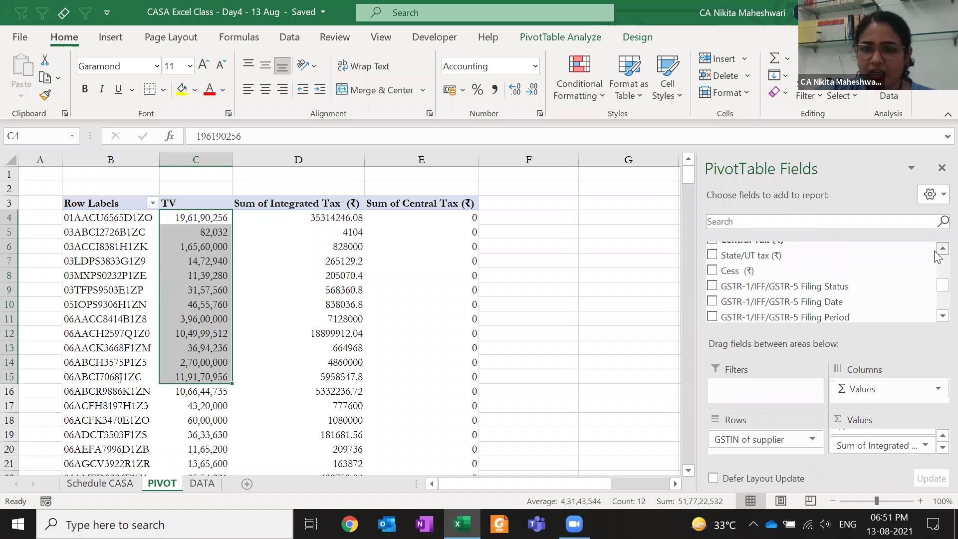
pyautogui.moveTo(798, 255); pyautogui.dragTo(883, 445)
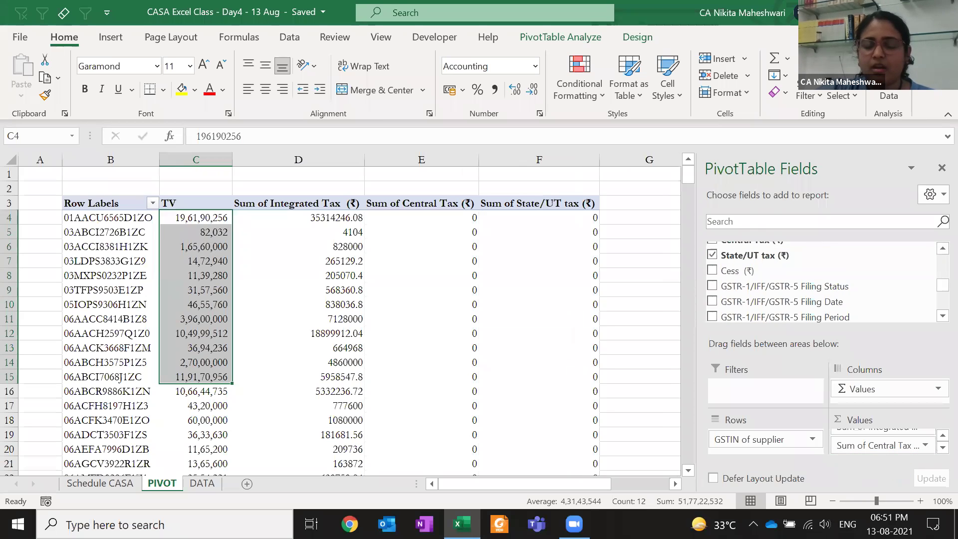
pyautogui.click(566, 228)
pyautogui.click(566, 218)
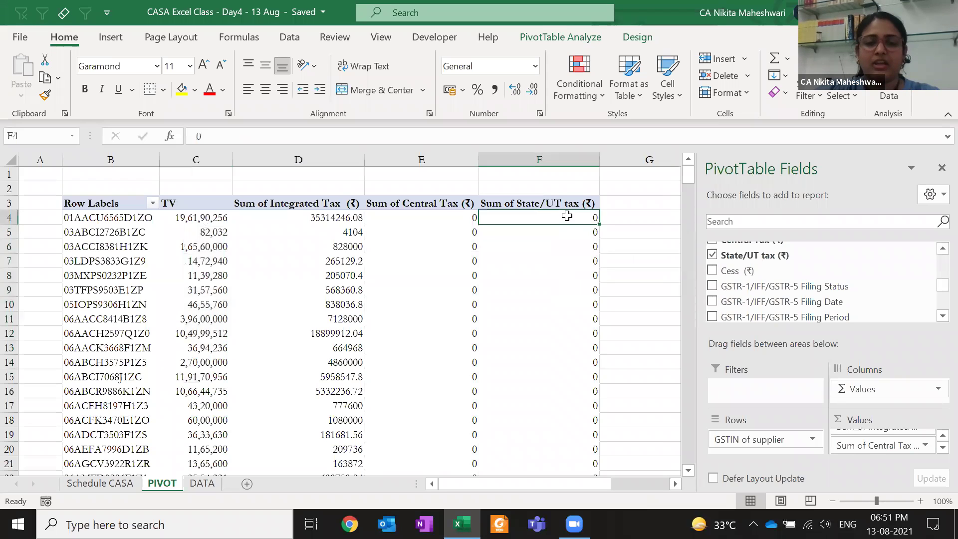
pyautogui.click(439, 217)
pyautogui.click(251, 216)
# Name Integrated Tax IGST and format it as Accounting with 0 decimals and no symbol
pyautogui.rightClick(263, 213)
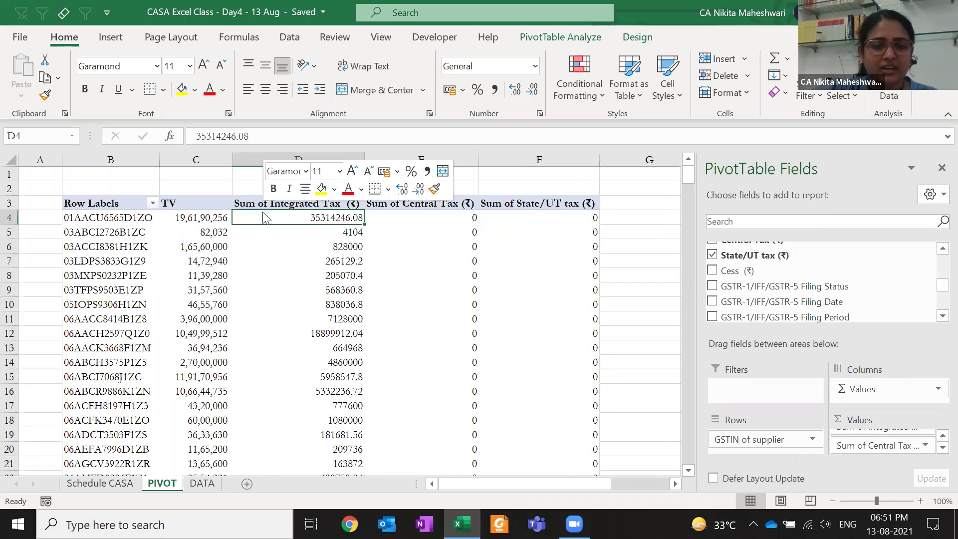
pyautogui.click(330, 432)
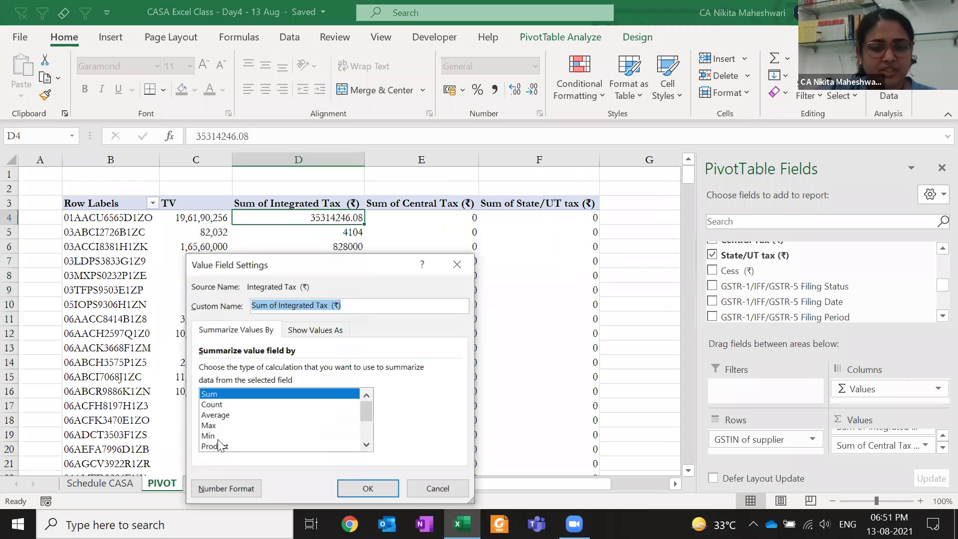
pyautogui.click(227, 489)
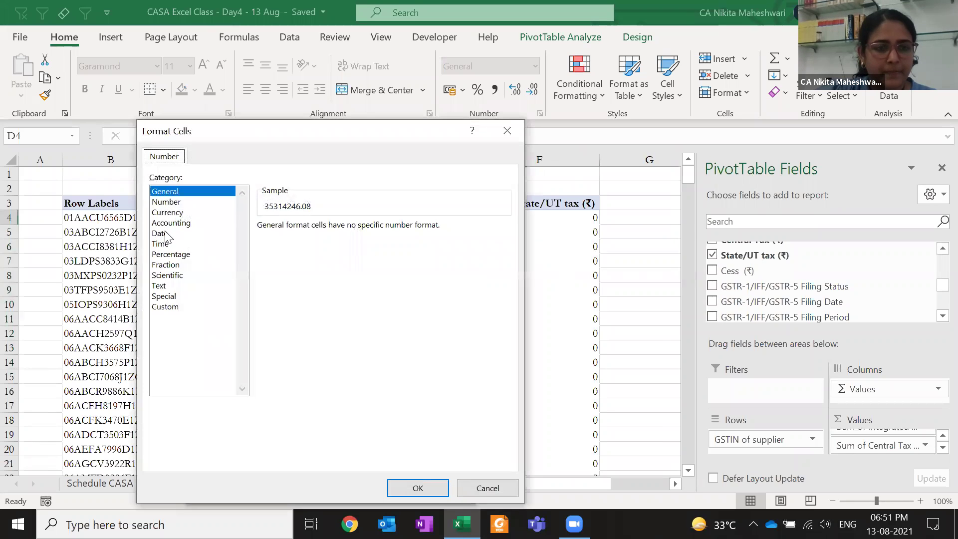
pyautogui.click(171, 224)
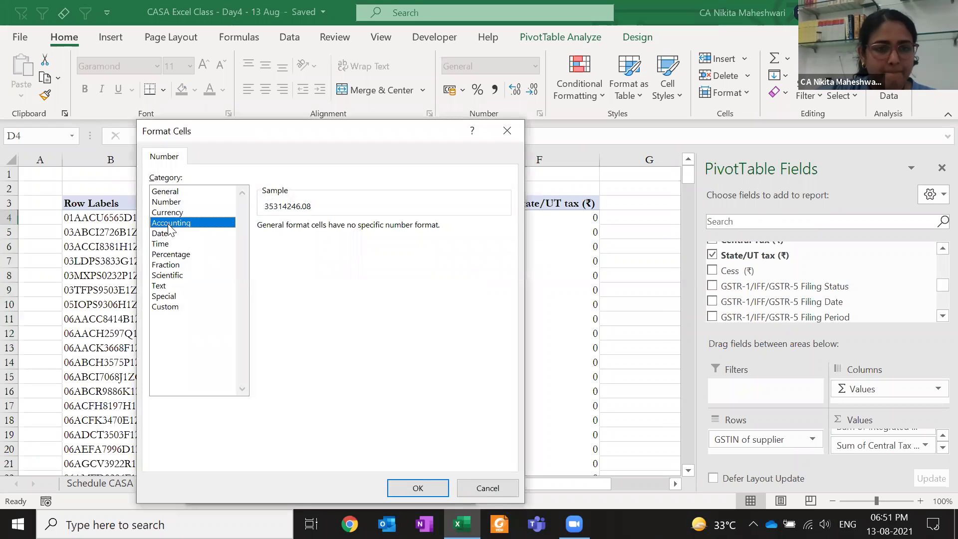
pyautogui.doubleClick(357, 230)
pyautogui.click(351, 251)
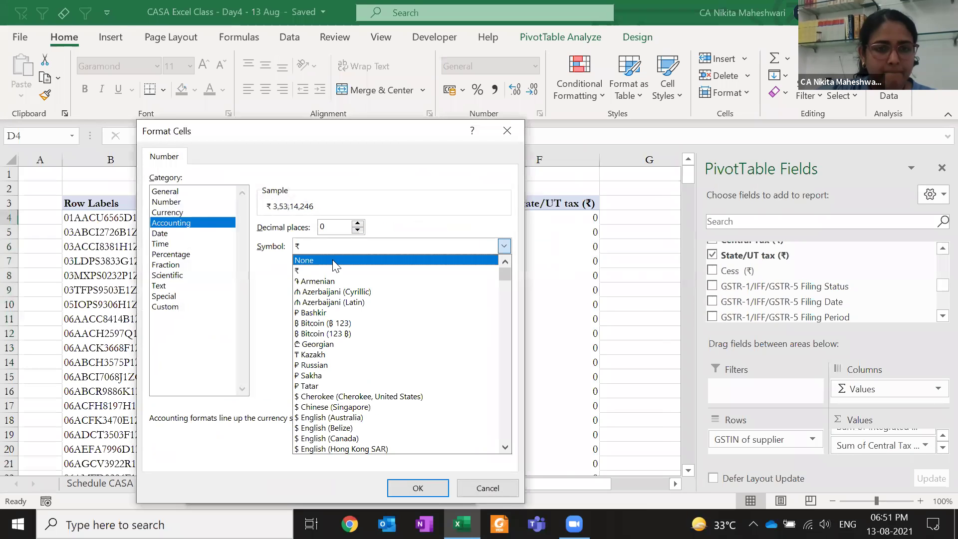
pyautogui.click(333, 260)
pyautogui.moveTo(380, 134); pyautogui.dragTo(208, 70)
pyautogui.click(235, 429)
pyautogui.moveTo(351, 302); pyautogui.dragTo(200, 294)
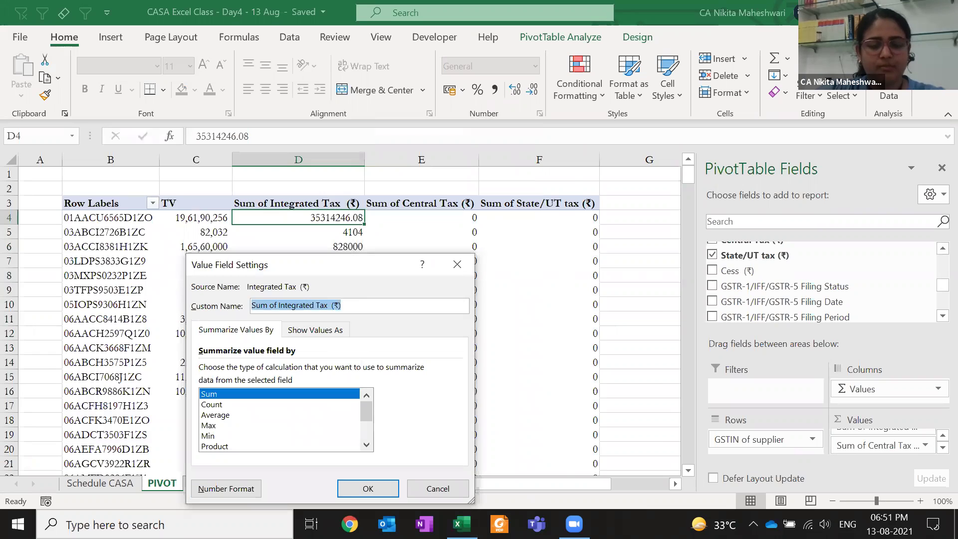
pyautogui.press('BackSpace')
pyautogui.click(367, 488)
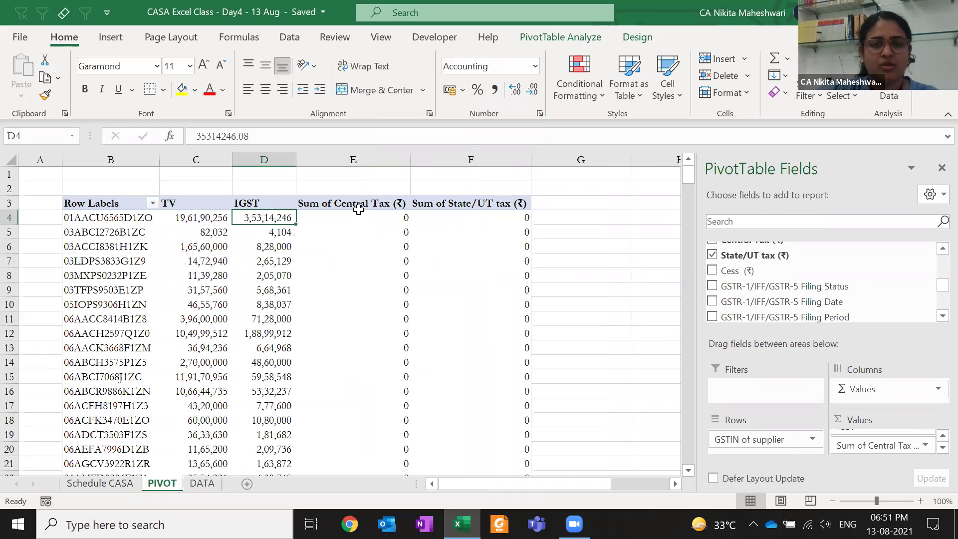
# Retitle the Central Tax and State/UT tax headers as CGST and SGST
pyautogui.press('Up')
pyautogui.press('Right')
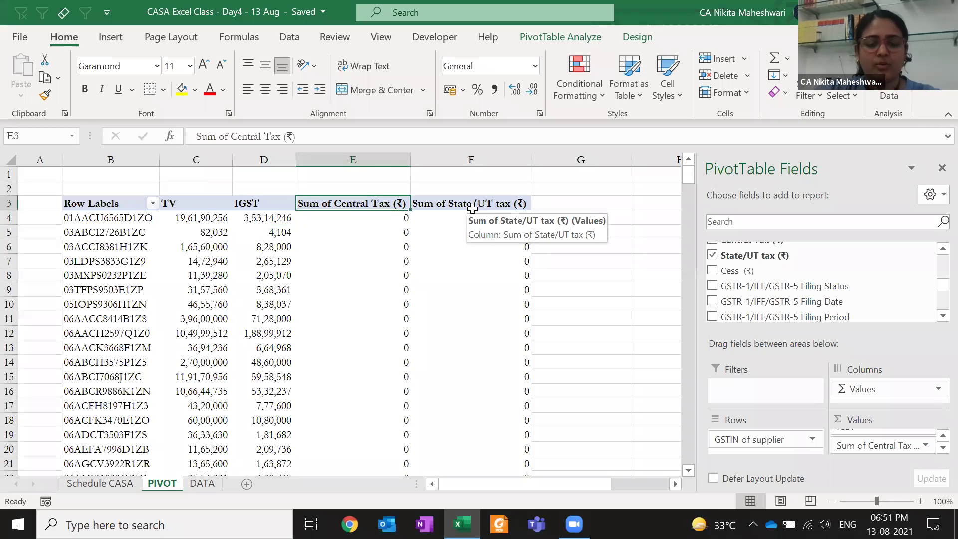
pyautogui.write('CGST')
pyautogui.press('Return')
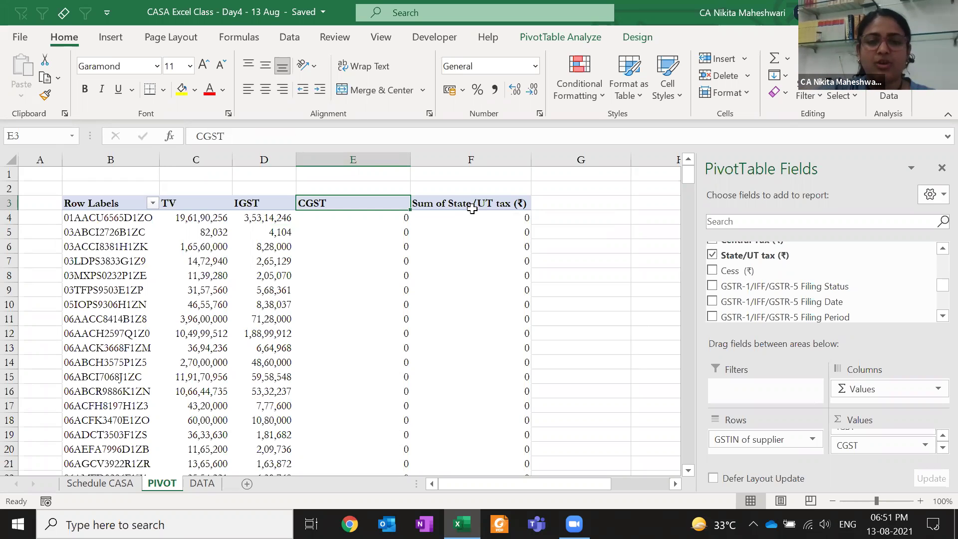
pyautogui.click(472, 208)
pyautogui.write('SGST')
pyautogui.press('Return')
# Apply Comma Style to CGST and SGST values so zeros show as dashes, and autofit those columns
pyautogui.hotkey('shift', 'Right')
pyautogui.hotkey('ctrl', 'shift', 'Down')
pyautogui.click(492, 90)
pyautogui.click(400, 252)
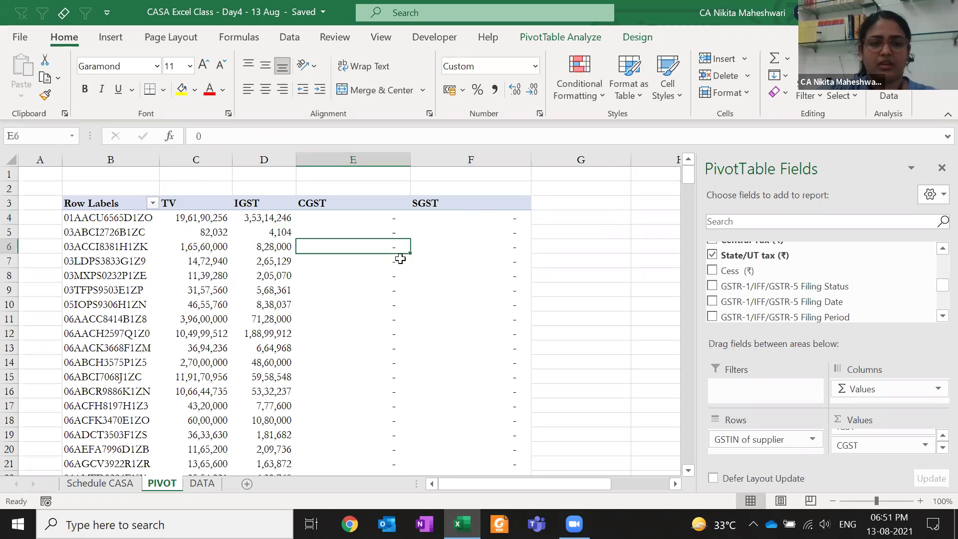
pyautogui.press('Left')
pyautogui.press('Up')
pyautogui.press('Up')
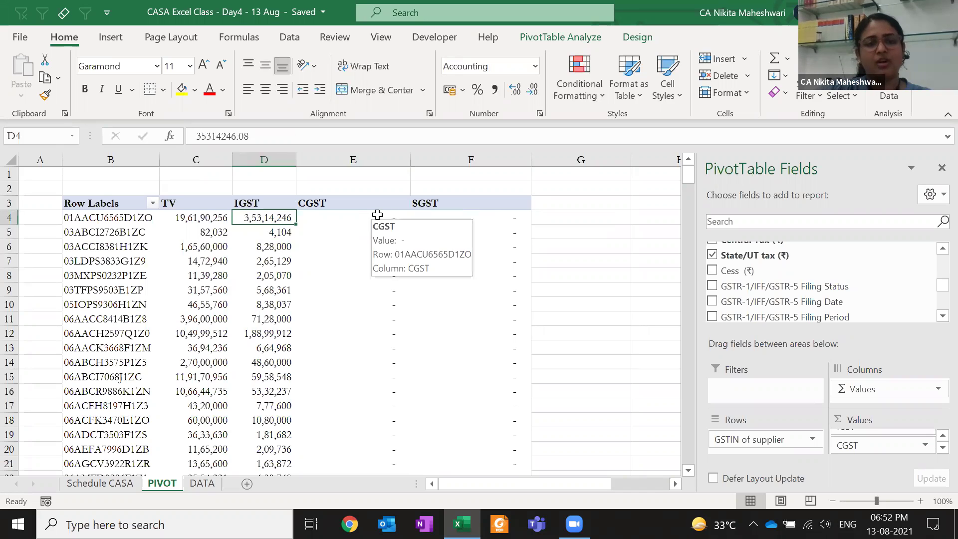
pyautogui.press('Right')
pyautogui.hotkey('ctrl', 'space')
pyautogui.hotkey('shift', 'Right')
pyautogui.press('alt')
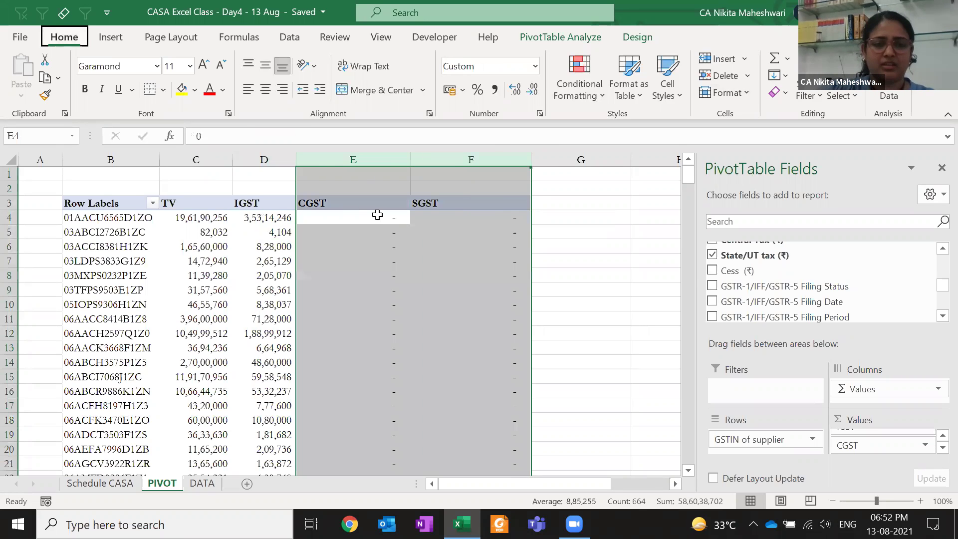
pyautogui.press('h')
pyautogui.press('o')
pyautogui.press('i')
# Scroll the supplier list and check on DATA where the data columns end
pyautogui.press('pagedown')
pyautogui.press('pagedown')
pyautogui.press('pagedown')
pyautogui.press('pagedown')
pyautogui.press('pagedown')
pyautogui.press('pagedown')
pyautogui.press('pagedown')
pyautogui.press('pageup')
pyautogui.press('pageup')
pyautogui.press('pageup')
pyautogui.press('pageup')
pyautogui.press('pageup')
pyautogui.press('pageup')
pyautogui.press('pageup')
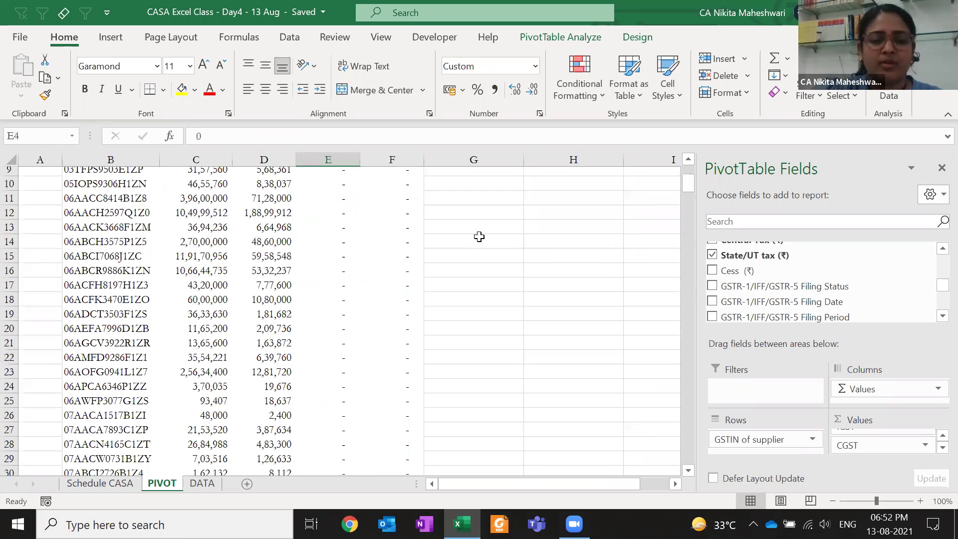
pyautogui.hotkey('ctrl', 'pagedown')
pyautogui.hotkey('ctrl', 'Right')
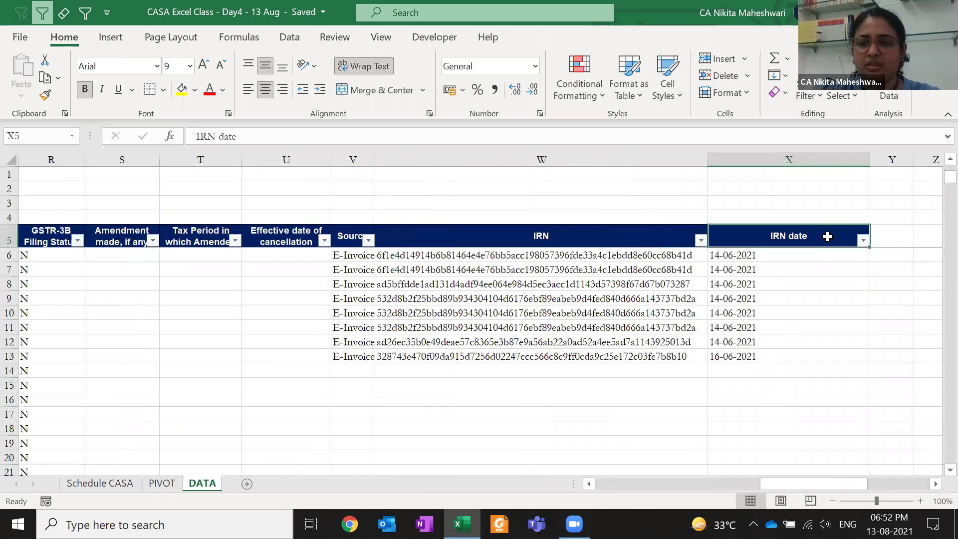
pyautogui.press('Right')
pyautogui.press('Right')
pyautogui.press('Right')
pyautogui.press('Right')
pyautogui.press('Right')
pyautogui.press('Right')
pyautogui.press('Right')
pyautogui.press('Right')
pyautogui.press('Right')
pyautogui.press('Right')
pyautogui.press('Right')
pyautogui.press('Right')
pyautogui.press('Right')
pyautogui.press('Right')
pyautogui.press('Right')
pyautogui.press('Right')
pyautogui.click(829, 240)
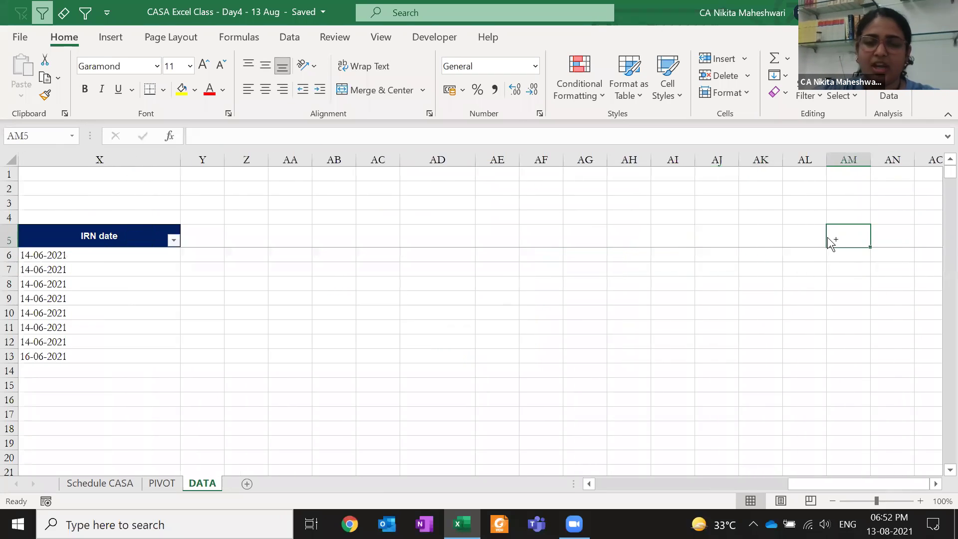
pyautogui.hotkey('ctrl', 'pageup')
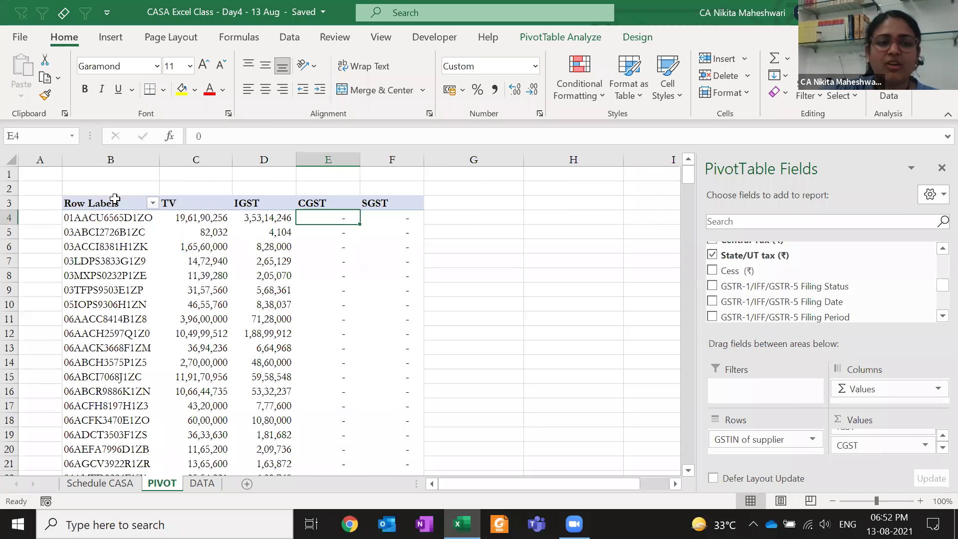
# Rename the TV header to TAXABLE VAL and add Cess (₹) to Values
pyautogui.click(114, 199)
pyautogui.click(191, 204)
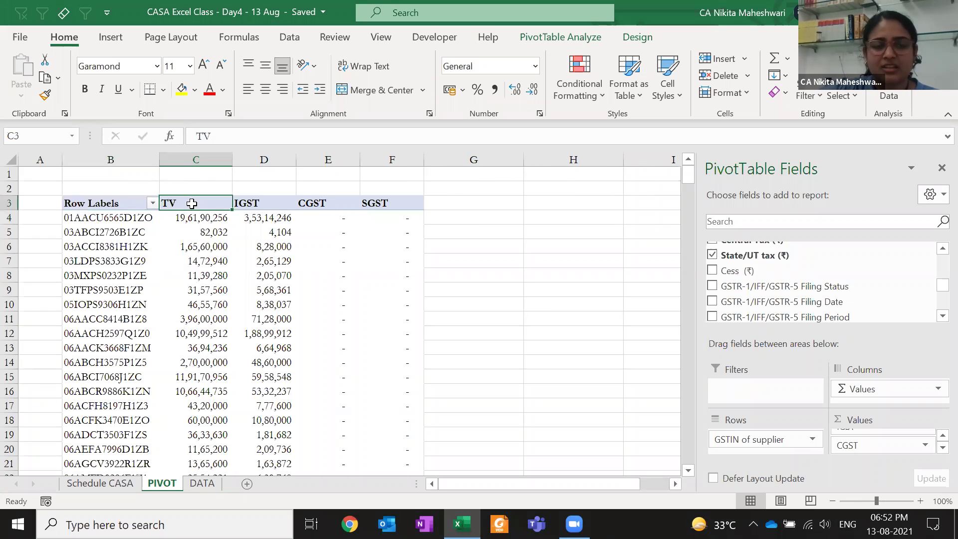
pyautogui.write('TAXA')
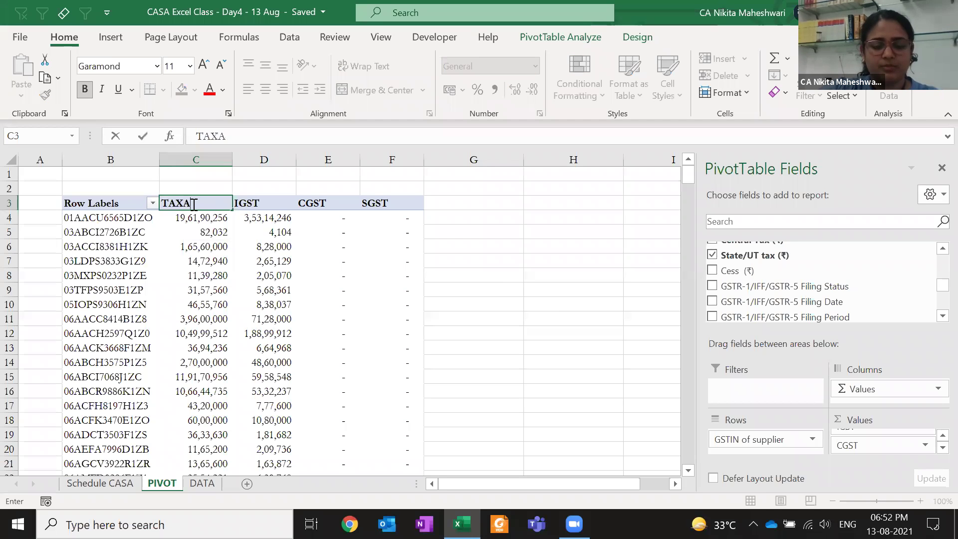
pyautogui.write('BLE VAL')
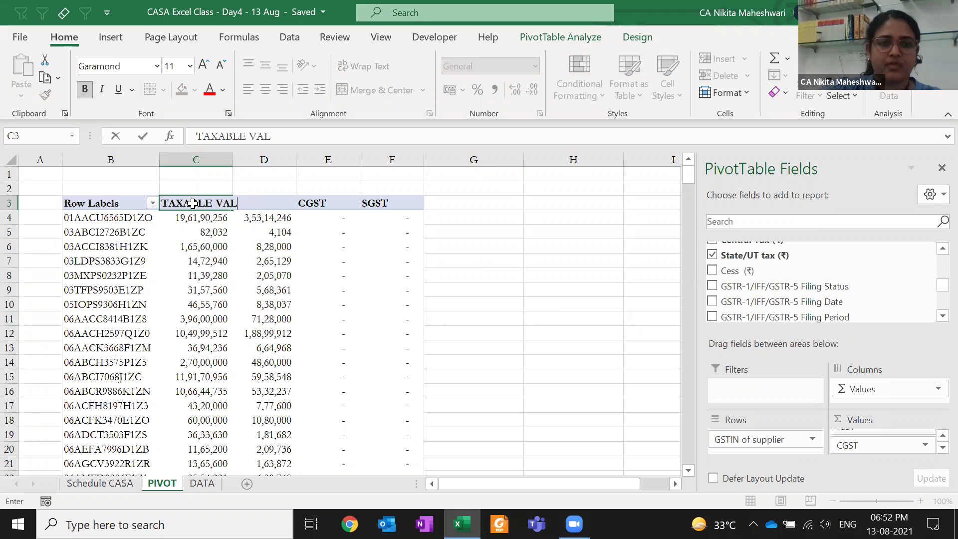
pyautogui.press('Tab')
pyautogui.press('Tab')
pyautogui.press('Tab')
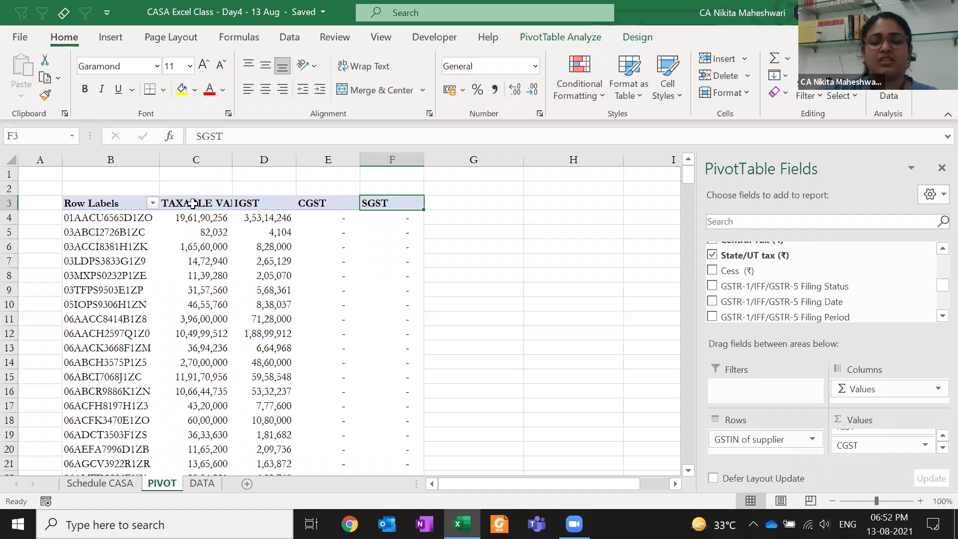
pyautogui.moveTo(730, 270); pyautogui.dragTo(874, 454)
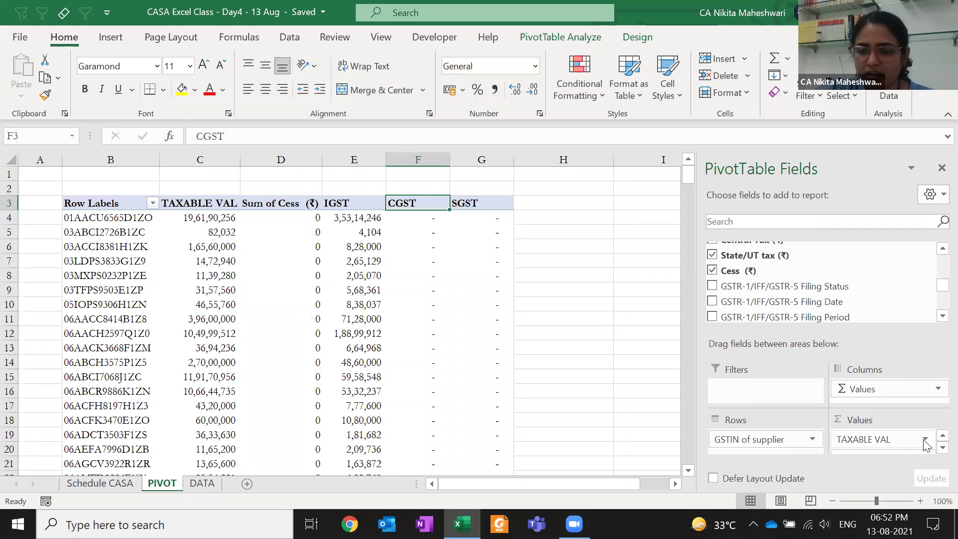
# Move Sum of Cess to the end of the Values list so it follows SGST
pyautogui.click(898, 441)
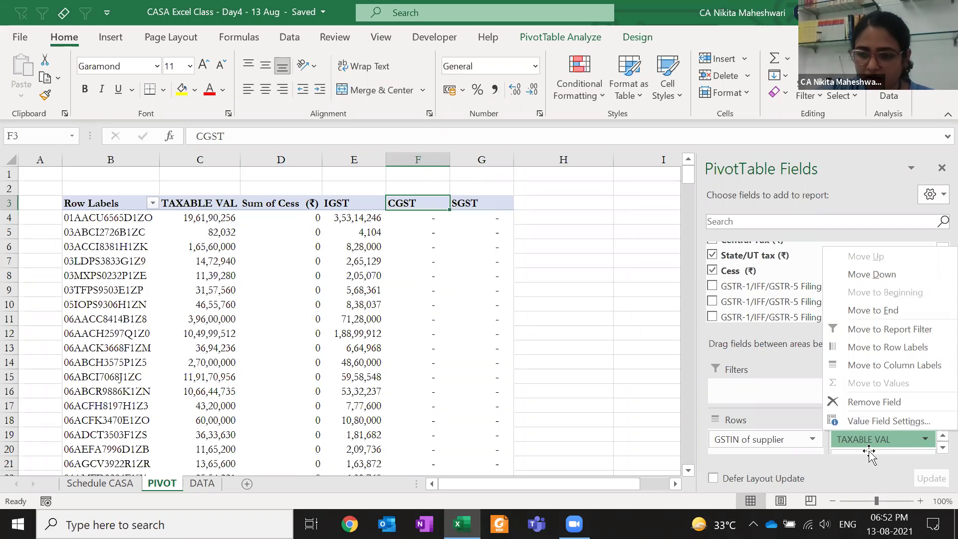
pyautogui.click(873, 310)
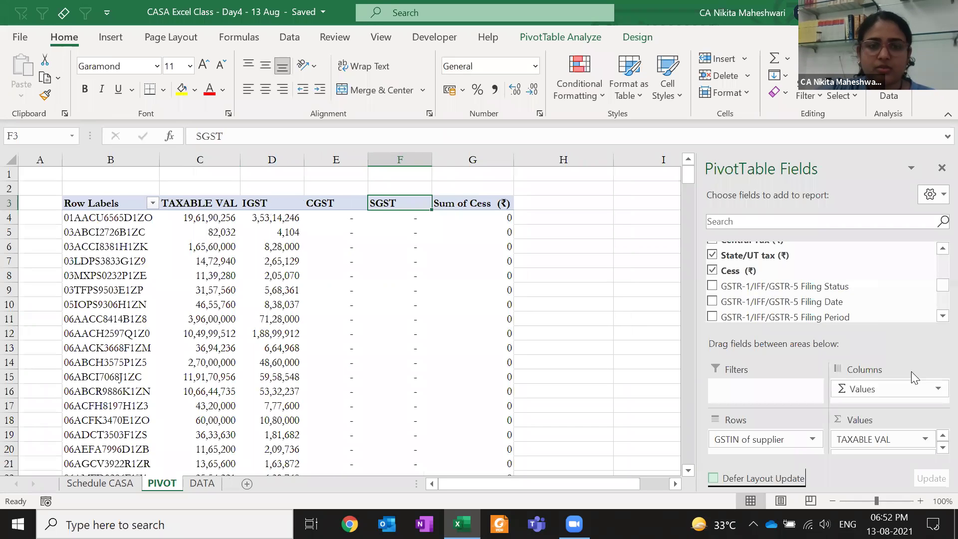
pyautogui.click(484, 207)
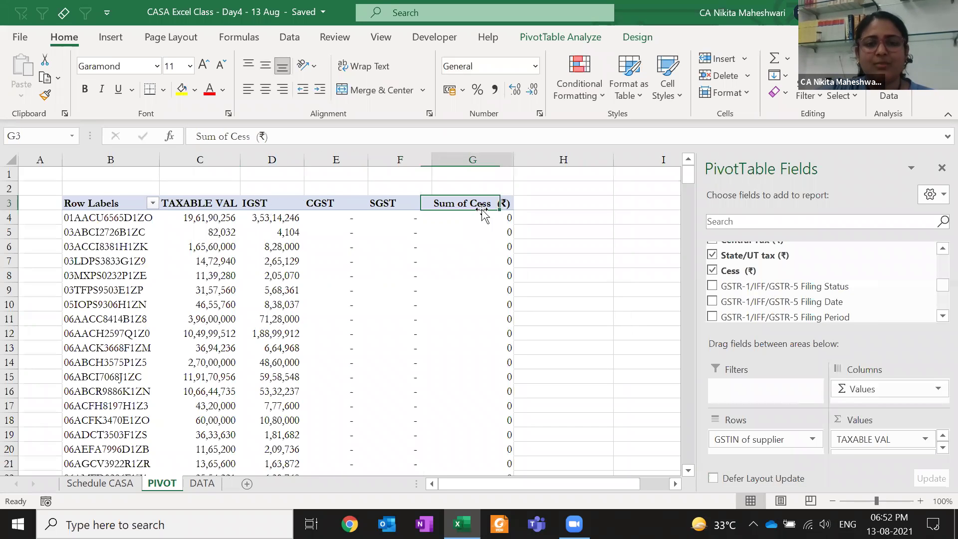
pyautogui.click(867, 445)
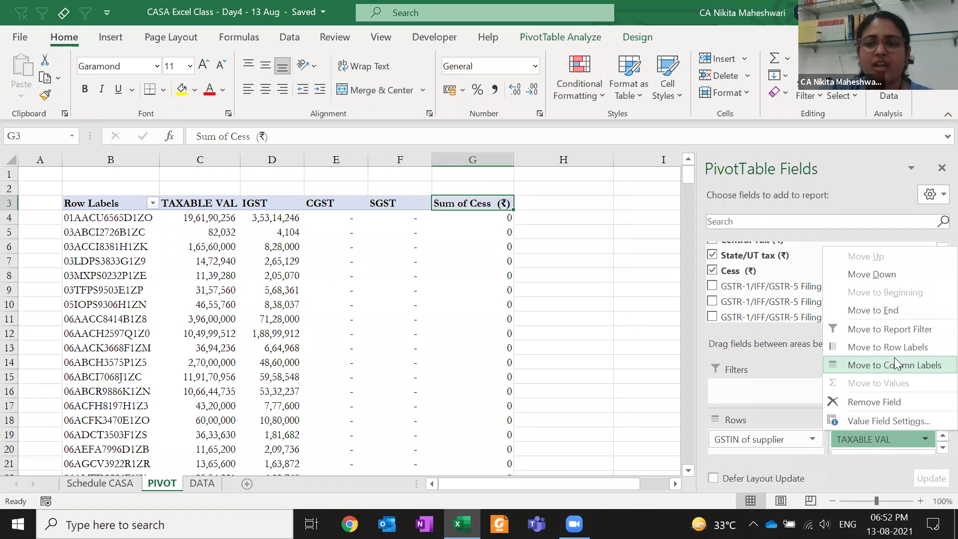
pyautogui.press('Up')
pyautogui.press('Up')
pyautogui.press('Up')
pyautogui.press('Up')
pyautogui.press('Down')
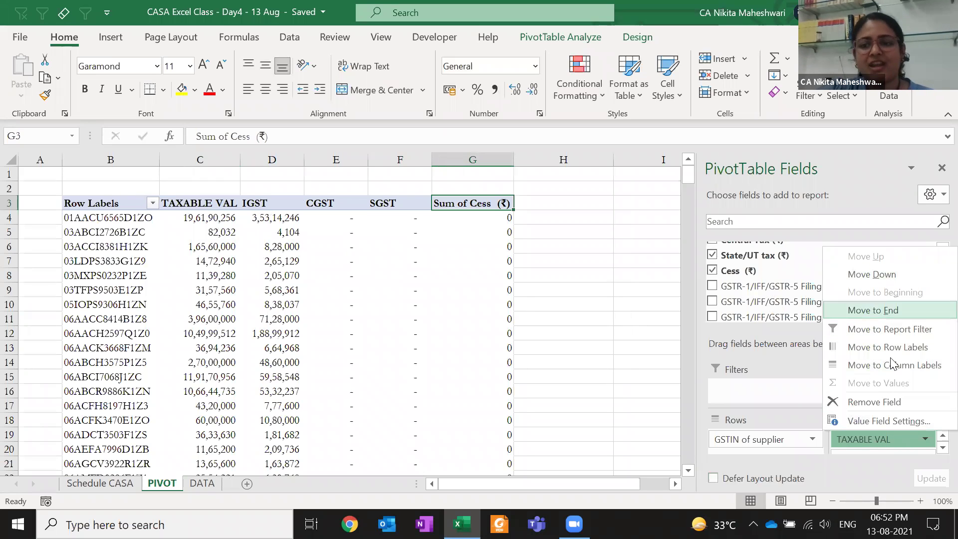
pyautogui.press('Escape')
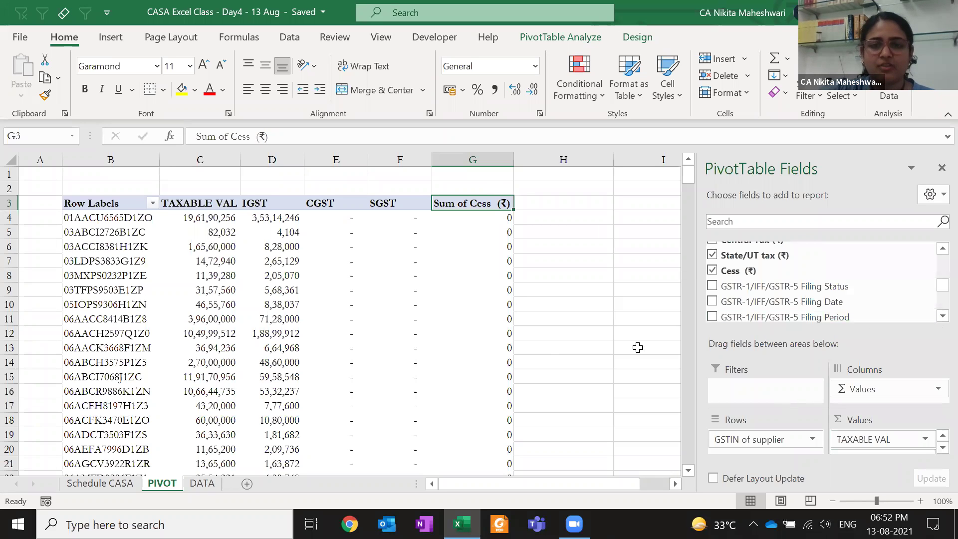
pyautogui.press('Down')
pyautogui.press('Down')
# Drill into a Cess value, undo the detail sheet, then check the Cess column through Grand Total
pyautogui.click(474, 261)
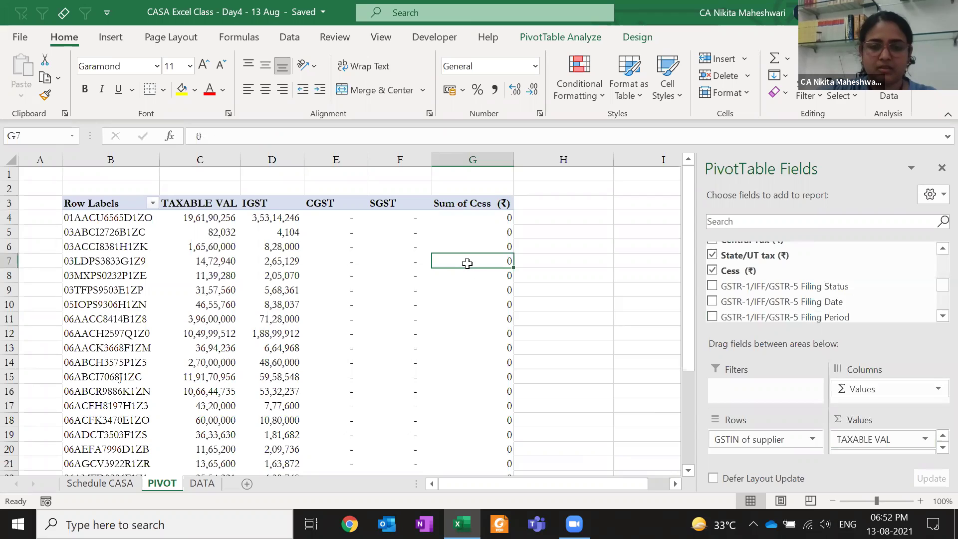
pyautogui.doubleClick(474, 260)
pyautogui.press('super')
pyautogui.press('super')
pyautogui.hotkey('ctrl', 'z')
pyautogui.hotkey('ctrl', 'Down')
pyautogui.press('Down')
pyautogui.press('Down')
pyautogui.press('Down')
pyautogui.press('Down')
pyautogui.press('Down')
pyautogui.press('Down')
pyautogui.press('Down')
pyautogui.hotkey('ctrl', 'Up')
pyautogui.hotkey('ctrl', 'Up')
pyautogui.hotkey('ctrl', 'Down')
pyautogui.hotkey('ctrl', 'Up')
pyautogui.press('Down')
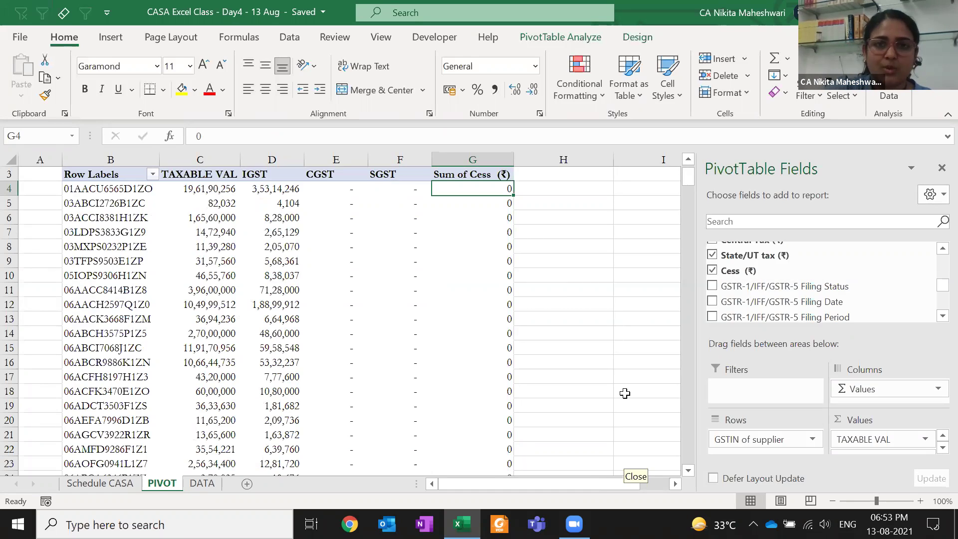
pyautogui.rightClick(467, 199)
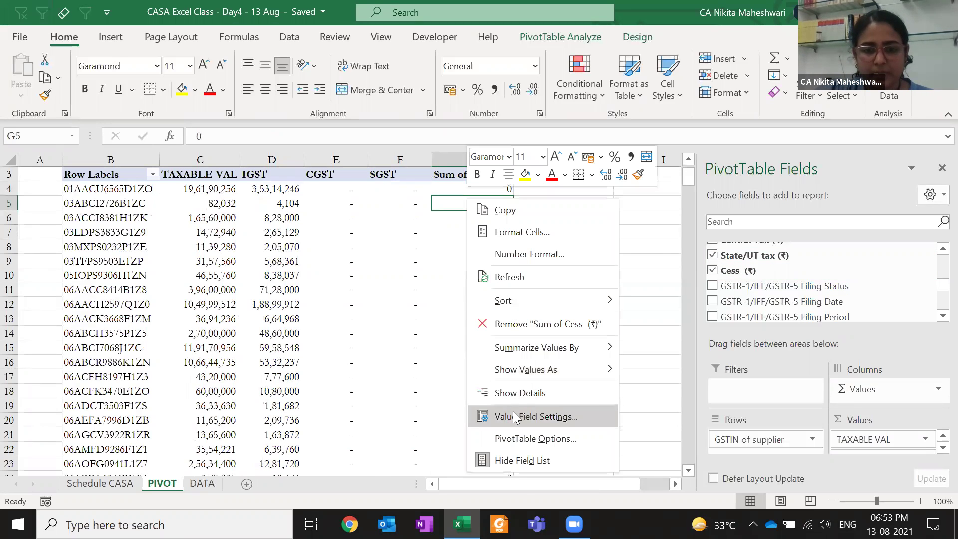
pyautogui.click(513, 416)
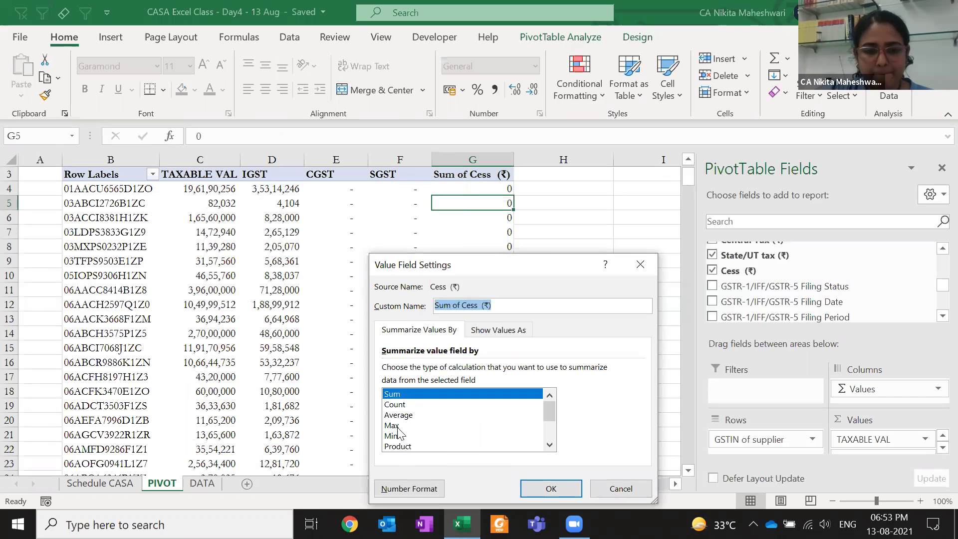
pyautogui.click(395, 404)
pyautogui.click(551, 488)
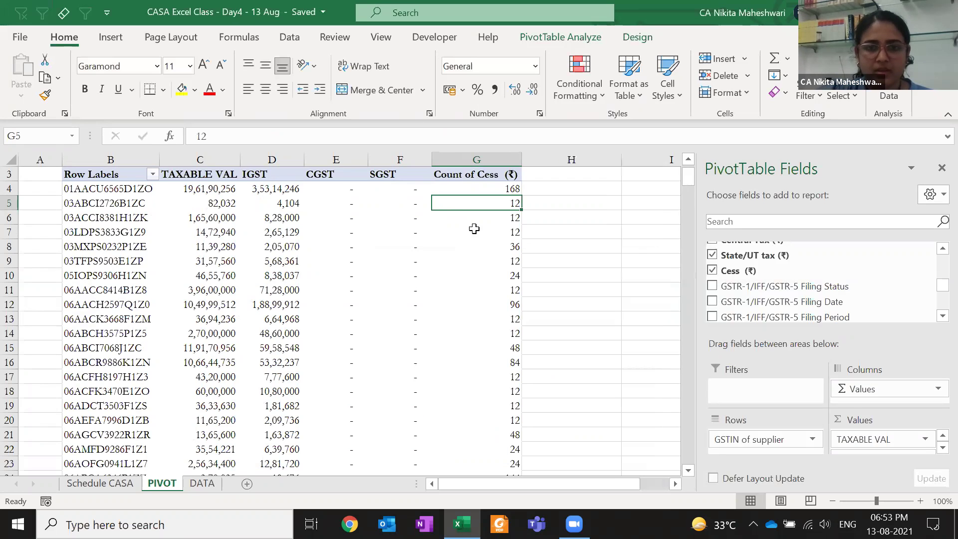
pyautogui.click(477, 184)
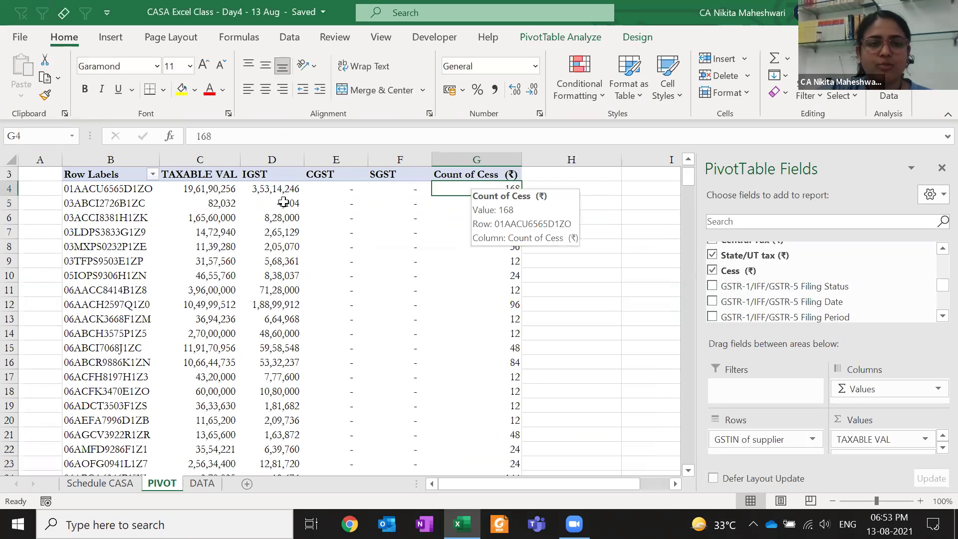
pyautogui.click(110, 191)
pyautogui.click(482, 191)
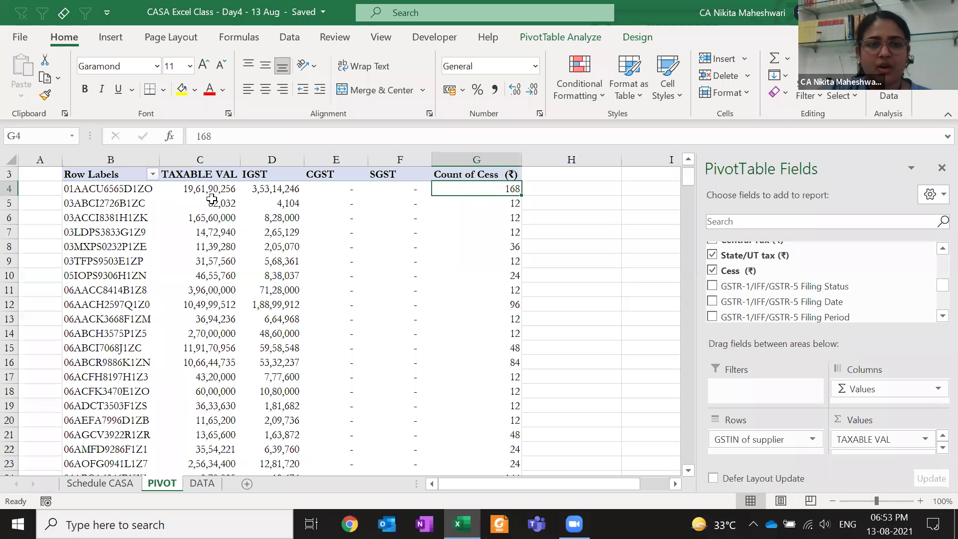
pyautogui.moveTo(209, 190); pyautogui.dragTo(366, 185)
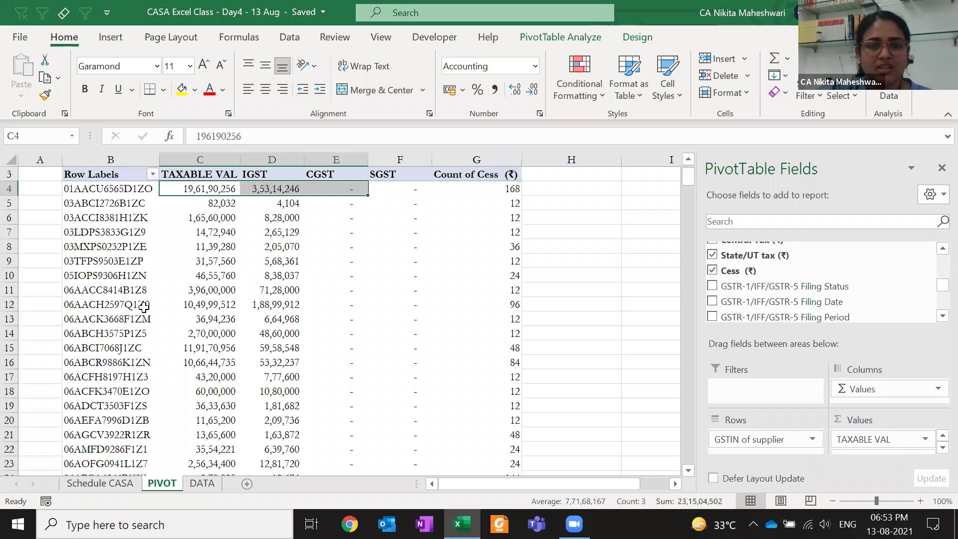
pyautogui.scroll(-20, 144, 307)
pyautogui.click(107, 305)
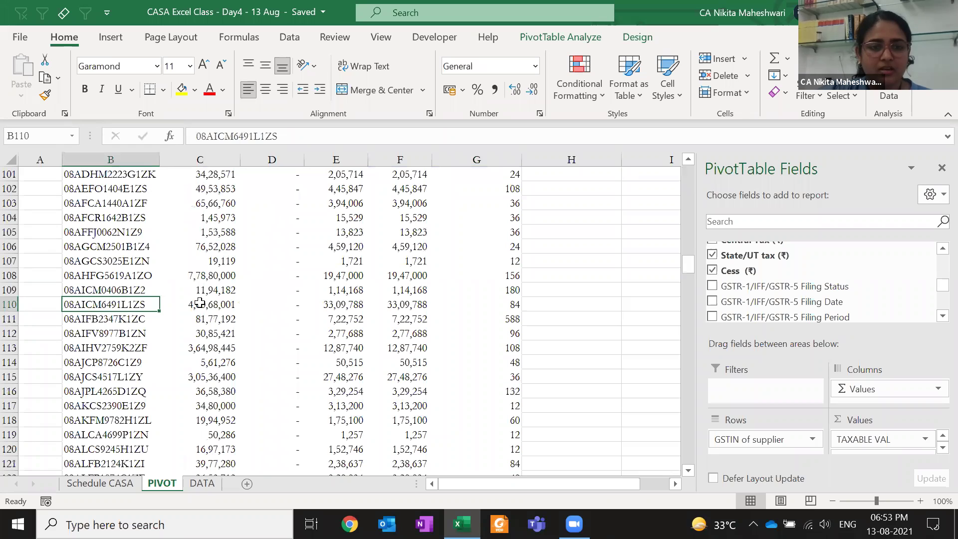
pyautogui.moveTo(201, 307); pyautogui.dragTo(454, 304)
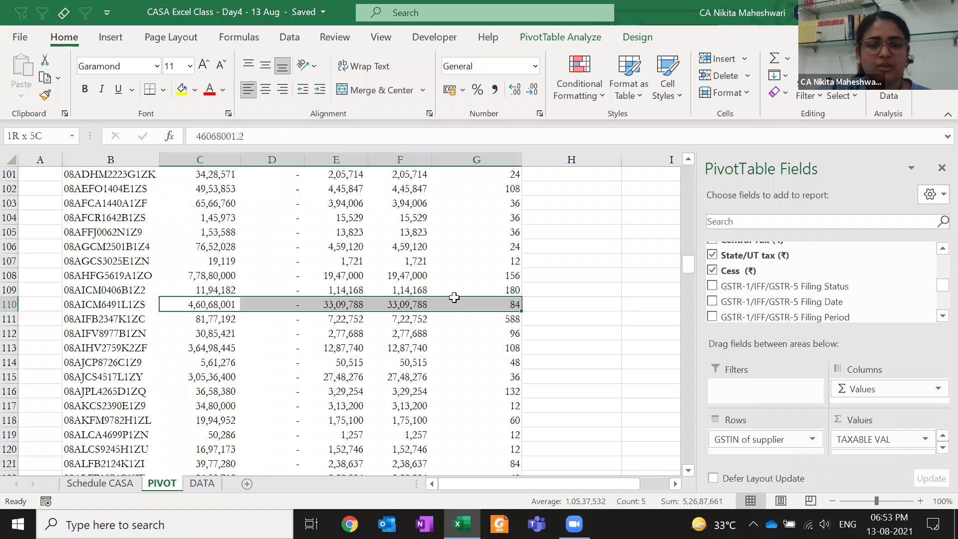
pyautogui.hotkey('ctrl', 'Up')
pyautogui.press('Right')
pyautogui.press('Right')
pyautogui.press('Right')
pyautogui.press('Right')
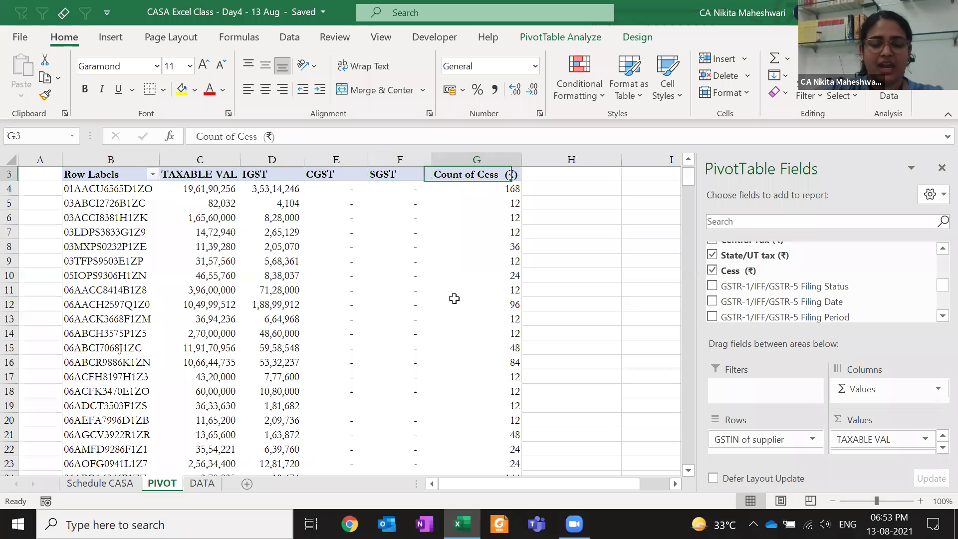
pyautogui.write('COUNT')
pyautogui.press('Return')
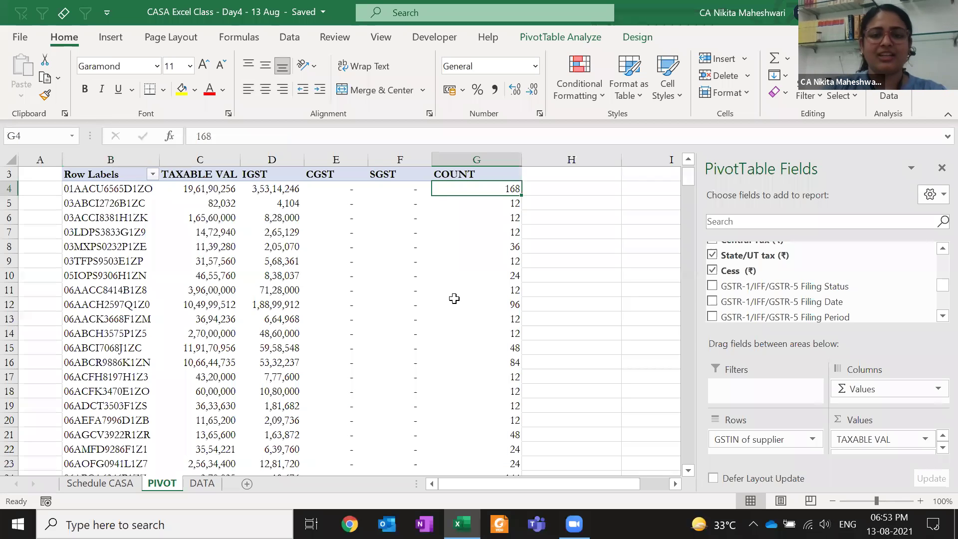
pyautogui.hotkey('ctrl', 'a')
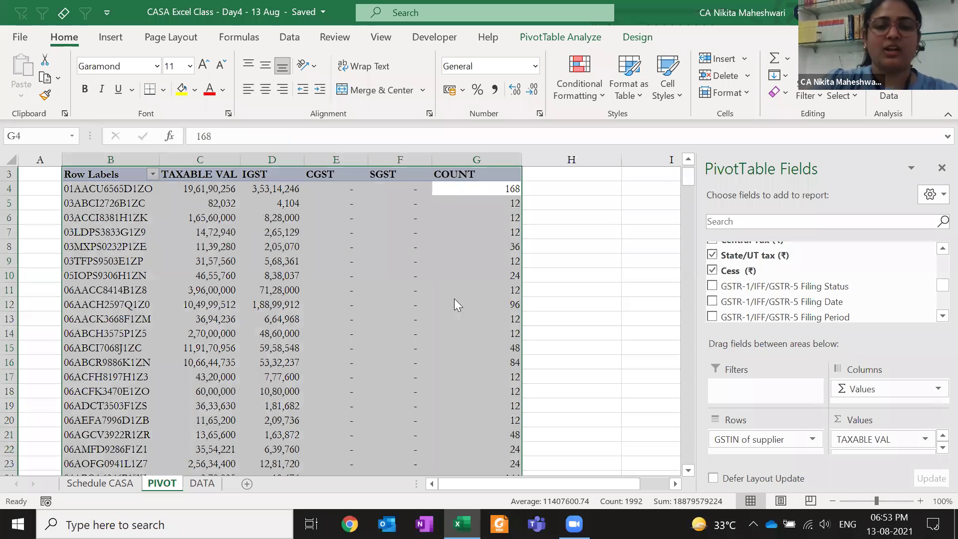
pyautogui.hotkey('alt', 'h')
pyautogui.press('o')
pyautogui.press('i')
pyautogui.hotkey('shift', 'BackSpace')
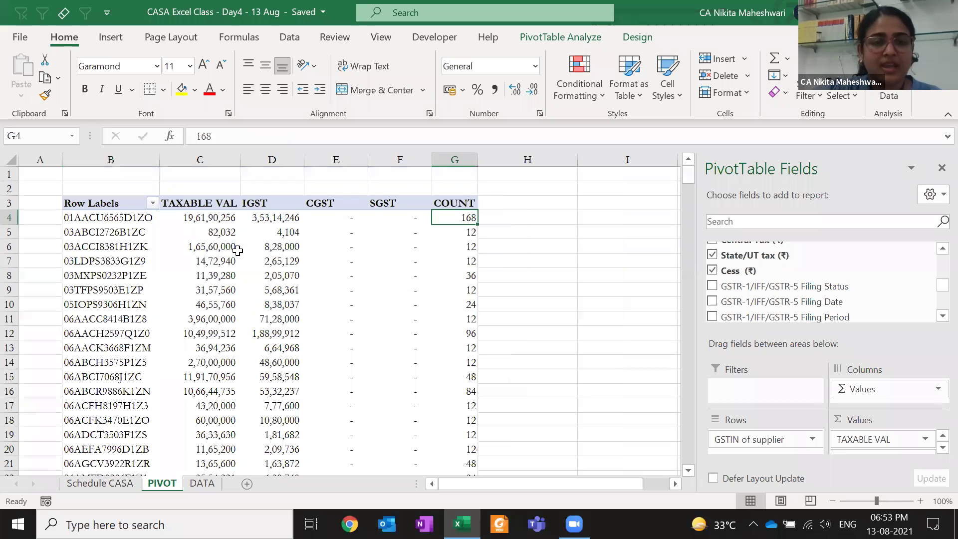
pyautogui.press('Left')
pyautogui.press('Left')
pyautogui.press('Left')
pyautogui.press('Down')
pyautogui.press('Down')
pyautogui.press('Down')
pyautogui.press('Down')
pyautogui.press('Down')
pyautogui.press('Down')
pyautogui.press('Down')
pyautogui.press('Down')
pyautogui.press('Down')
pyautogui.press('Down')
pyautogui.press('Down')
pyautogui.press('Down')
pyautogui.press('Down')
pyautogui.press('Down')
pyautogui.press('Down')
pyautogui.press('Down')
pyautogui.press('Down')
pyautogui.press('Down')
pyautogui.press('Down')
pyautogui.press('Down')
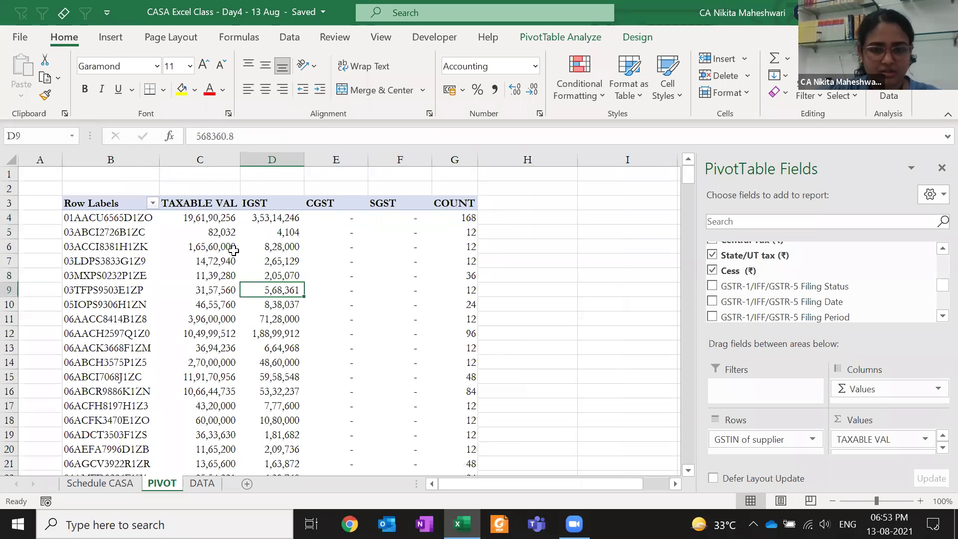
pyautogui.press('Down')
pyautogui.press('Down')
pyautogui.press('Down')
pyautogui.press('Down')
pyautogui.press('Down')
pyautogui.press('Down')
pyautogui.press('Down')
pyautogui.press('Down')
pyautogui.press('Down')
pyautogui.press('Down')
pyautogui.press('Down')
pyautogui.press('Down')
pyautogui.press('Down')
pyautogui.press('Down')
pyautogui.press('Down')
pyautogui.press('Down')
pyautogui.press('Down')
pyautogui.press('Down')
pyautogui.press('Down')
pyautogui.press('Down')
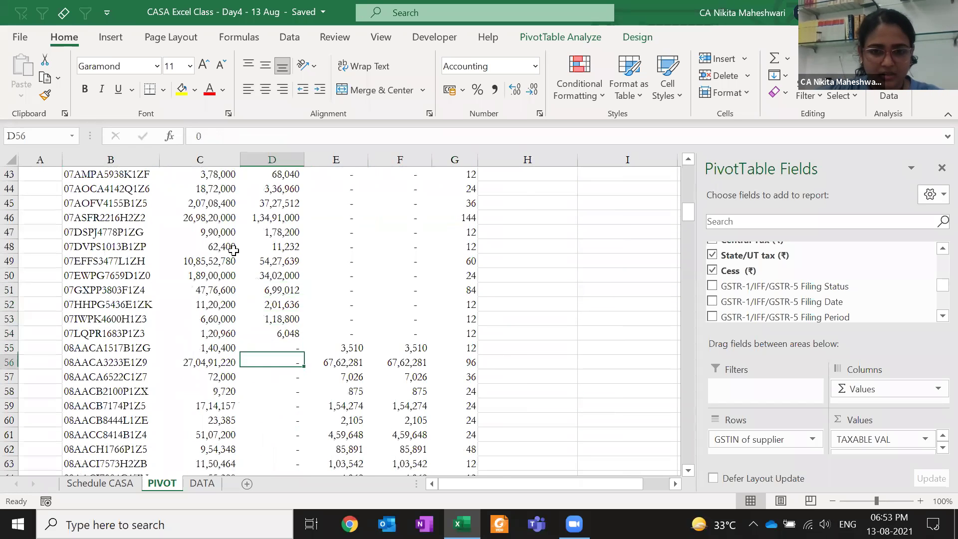
pyautogui.scroll(-2, 233, 251)
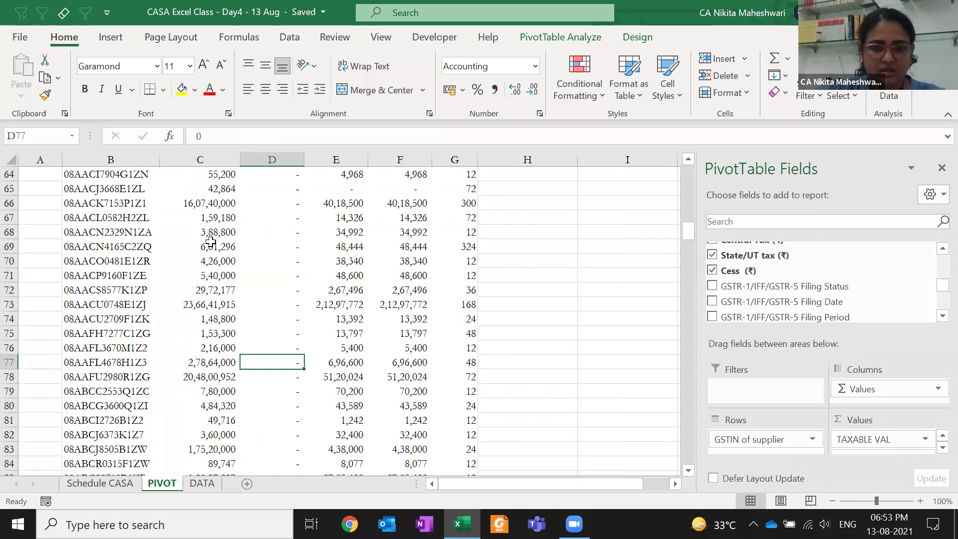
pyautogui.click(120, 202)
pyautogui.click(182, 90)
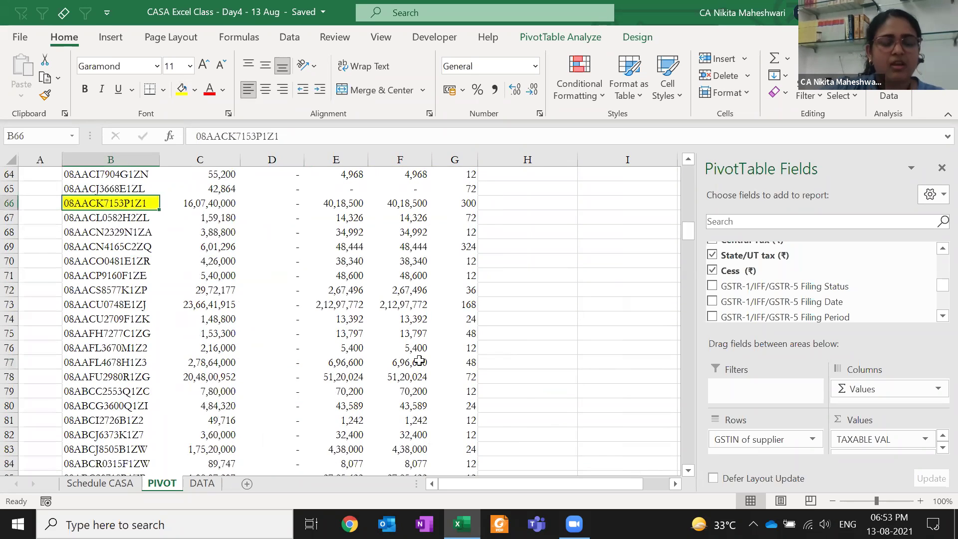
pyautogui.hotkey('ctrl', 'c')
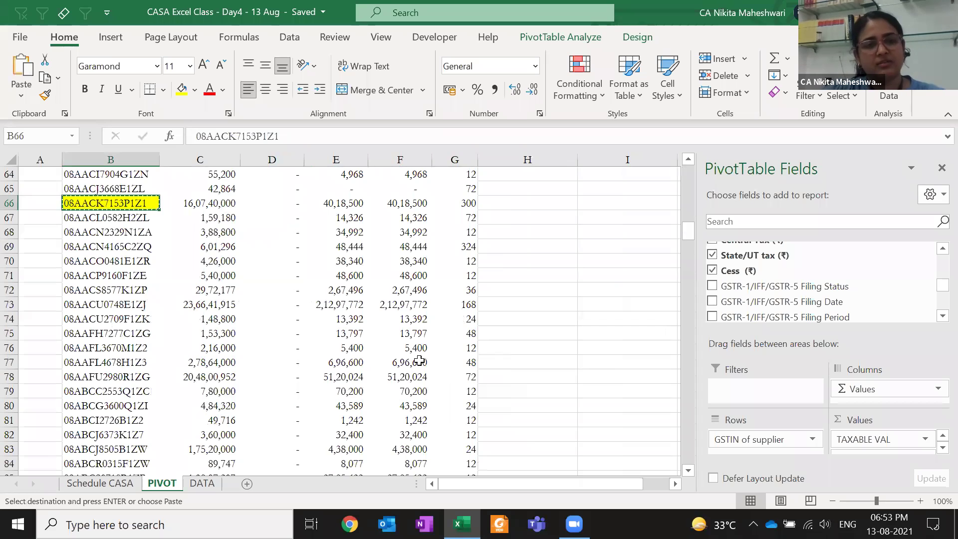
pyautogui.press('Escape')
pyautogui.hotkey('shift', 'Right')
pyautogui.hotkey('shift', 'Right')
pyautogui.hotkey('shift', 'Right')
pyautogui.hotkey('shift', 'Right')
pyautogui.hotkey('shift', 'Right')
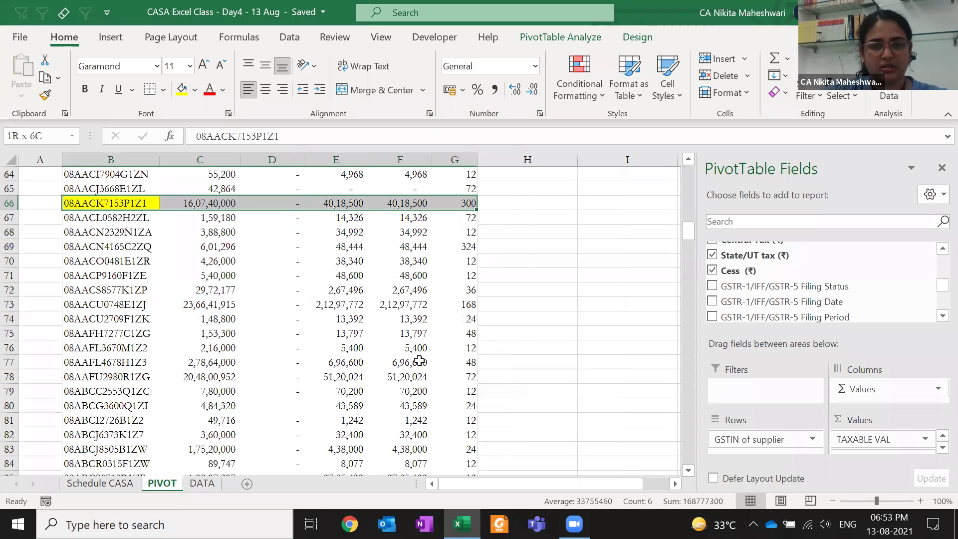
pyautogui.hotkey('ctrl', 'c')
# Paste the supplier's totals into DATA row 1 starting at F1, then copy the GSTIN
pyautogui.hotkey('ctrl', 'pagedown')
pyautogui.hotkey('ctrl', 'Up')
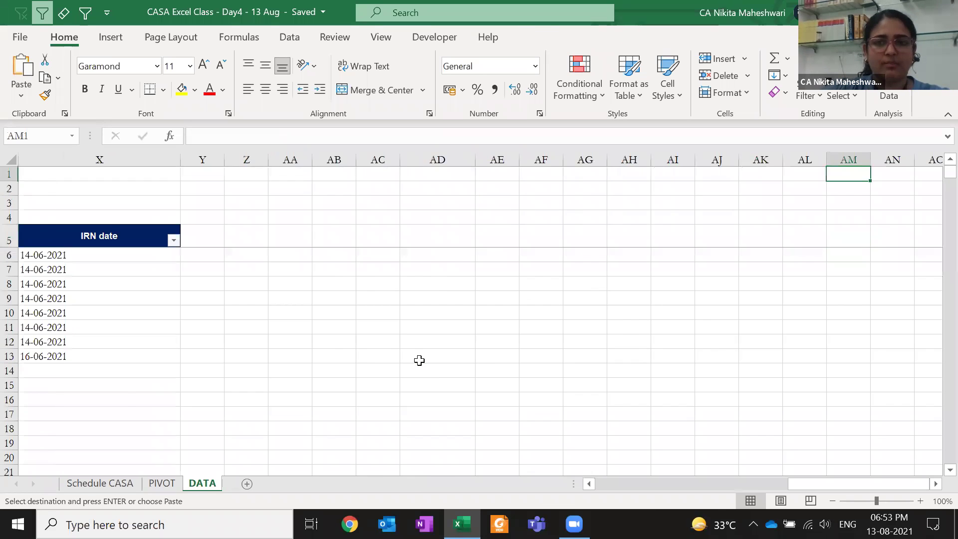
pyautogui.hotkey('ctrl', 'Left')
pyautogui.hotkey('ctrl', 'Left')
pyautogui.hotkey('ctrl', 'Left')
pyautogui.hotkey('ctrl', 'Right')
pyautogui.press('Right')
pyautogui.press('Right')
pyautogui.press('Return')
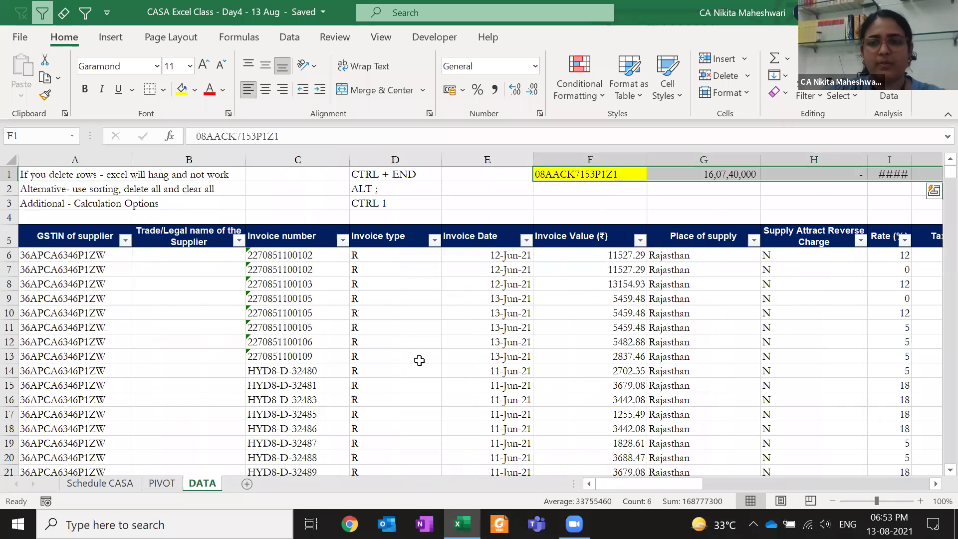
pyautogui.press('Right')
pyautogui.press('Right')
pyautogui.press('Left')
pyautogui.press('Left')
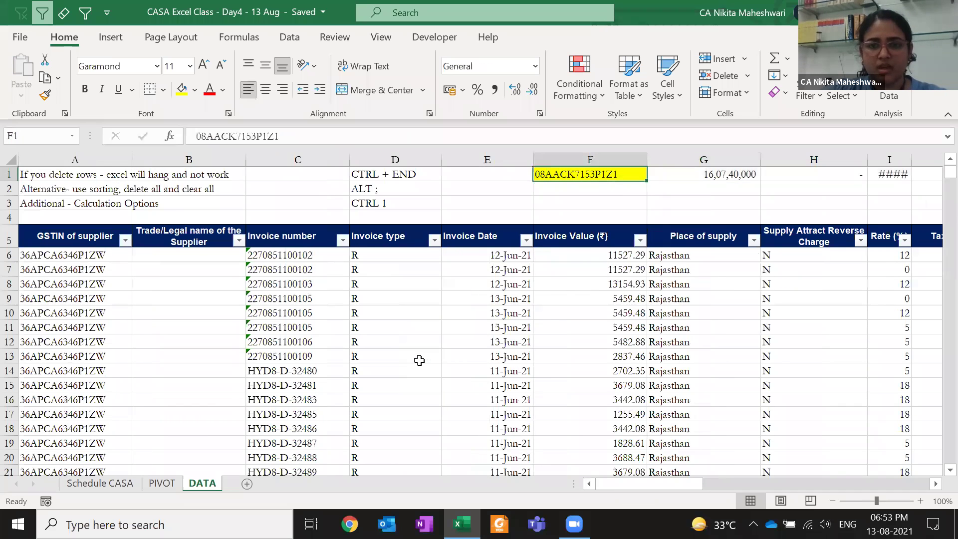
pyautogui.hotkey('ctrl', 'c')
pyautogui.hotkey('ctrl', 'Down')
pyautogui.hotkey('ctrl', 'Left')
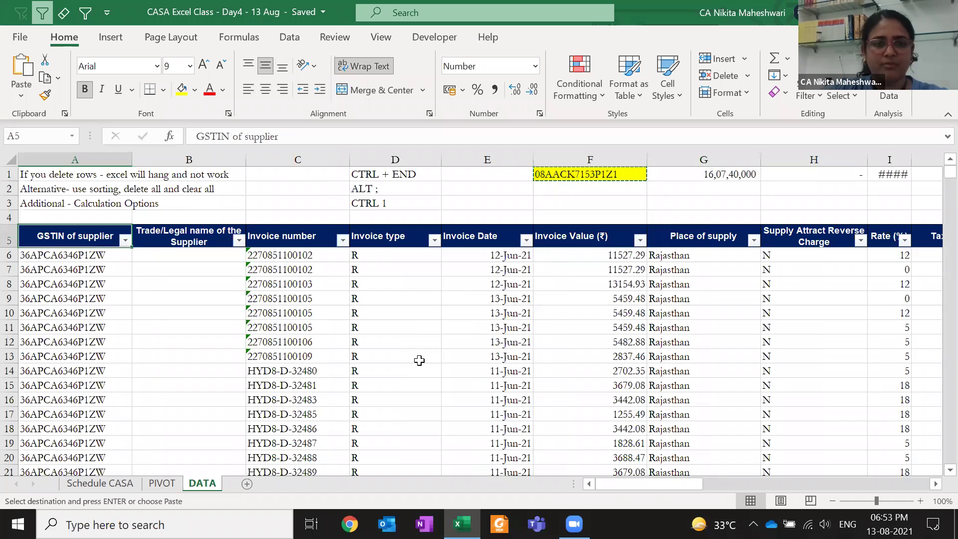
pyautogui.hotkey('alt', 'Down')
pyautogui.press('f')
pyautogui.press('e')
pyautogui.hotkey('ctrl', 'v')
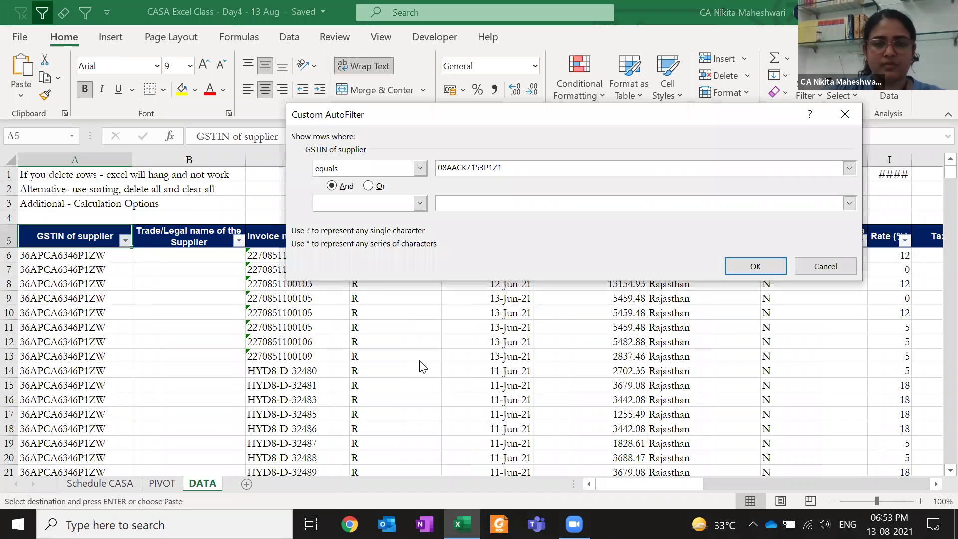
pyautogui.press('Escape')
pyautogui.hotkey('alt', 'Down')
pyautogui.press('Down')
pyautogui.press('Down')
pyautogui.press('Down')
pyautogui.press('Down')
pyautogui.press('Down')
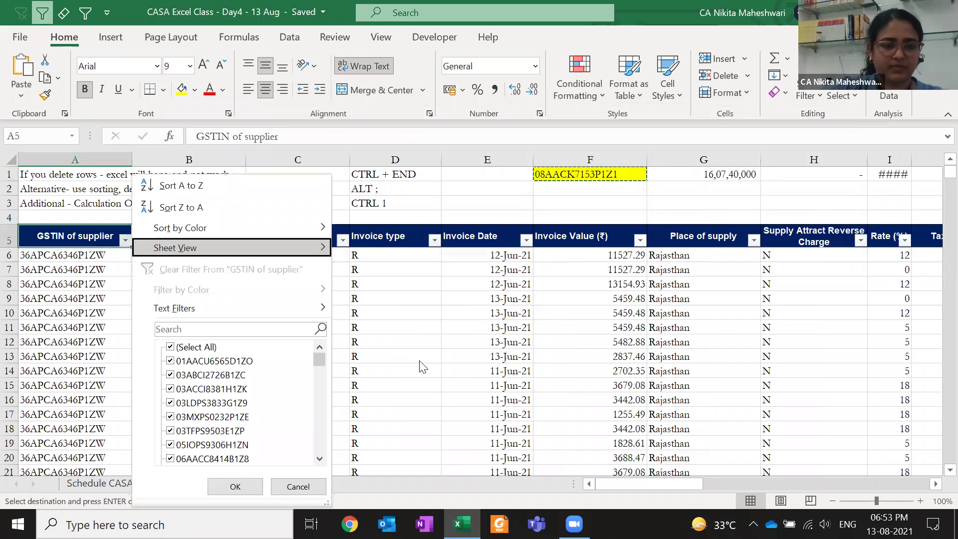
pyautogui.hotkey('ctrl', 'v')
pyautogui.press('Return')
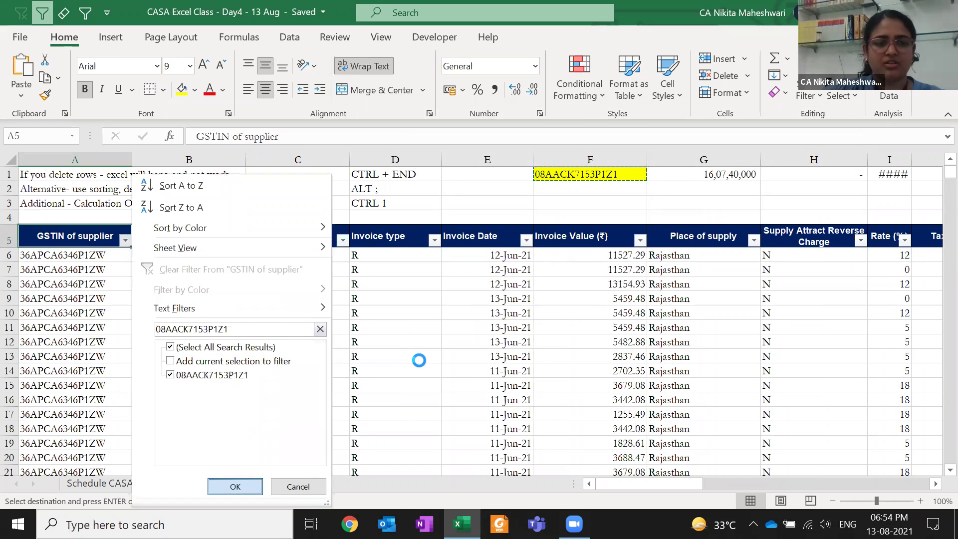
pyautogui.press('Down')
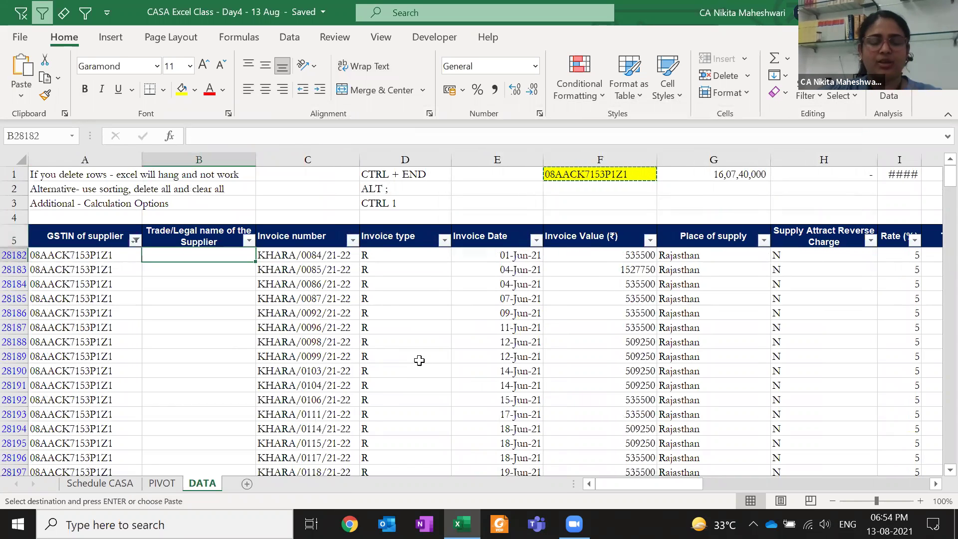
pyautogui.hotkey('ctrl', 'shift', 'Down')
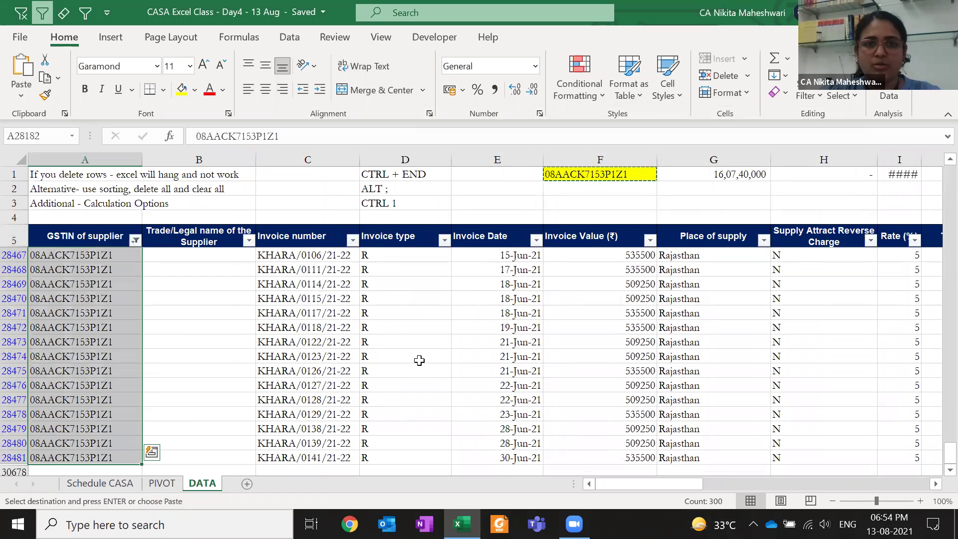
# Autofit column I so the pasted 40,18,500 total displays instead of ####
pyautogui.click(739, 175)
pyautogui.press('Right')
pyautogui.press('Right')
pyautogui.press('Right')
pyautogui.press('Right')
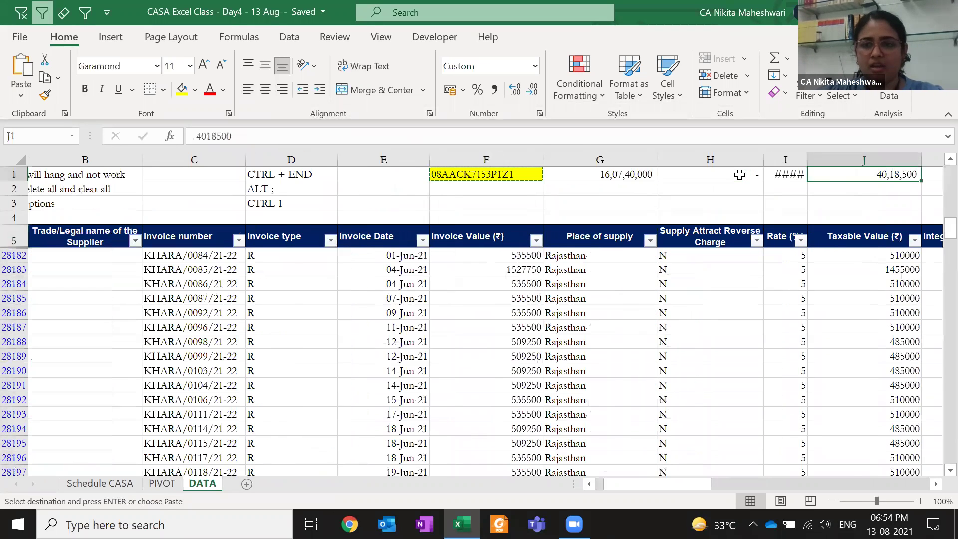
pyautogui.press('Left')
pyautogui.press('Left')
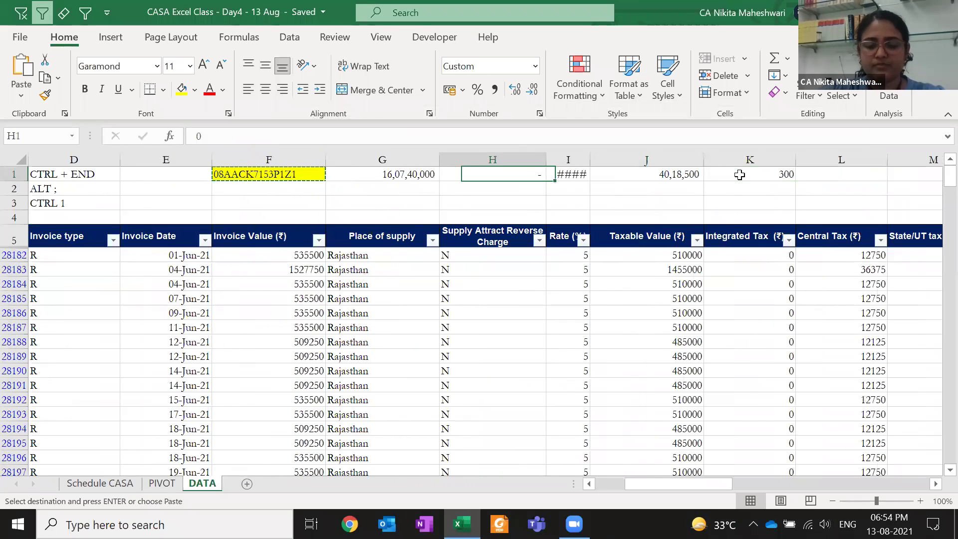
pyautogui.hotkey('alt', 'h')
pyautogui.press('o')
pyautogui.press('i')
# Select the filtered Taxable Value, Integrated Tax and Central Tax columns to compare sums with the pivot
pyautogui.click(258, 241)
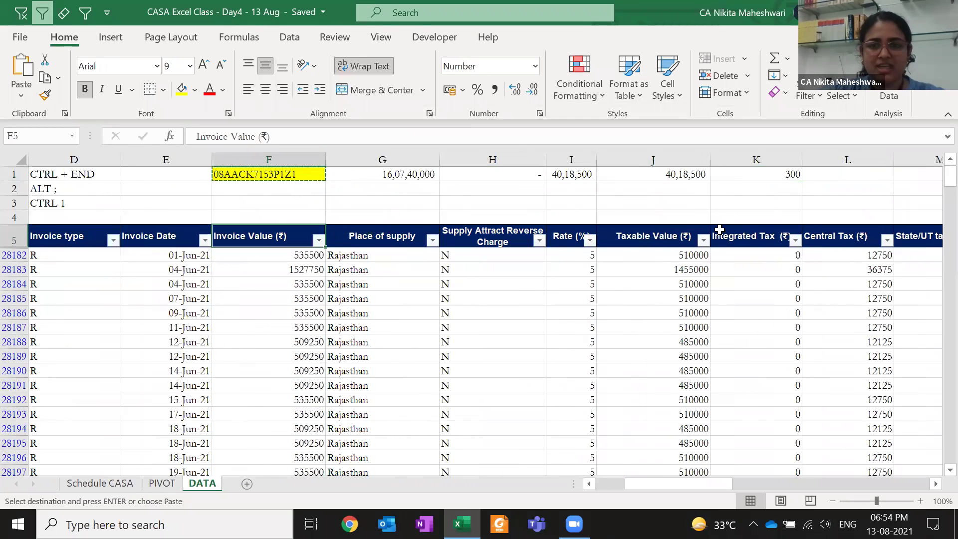
pyautogui.click(671, 230)
pyautogui.press('Down')
pyautogui.hotkey('ctrl', 'shift', 'Down')
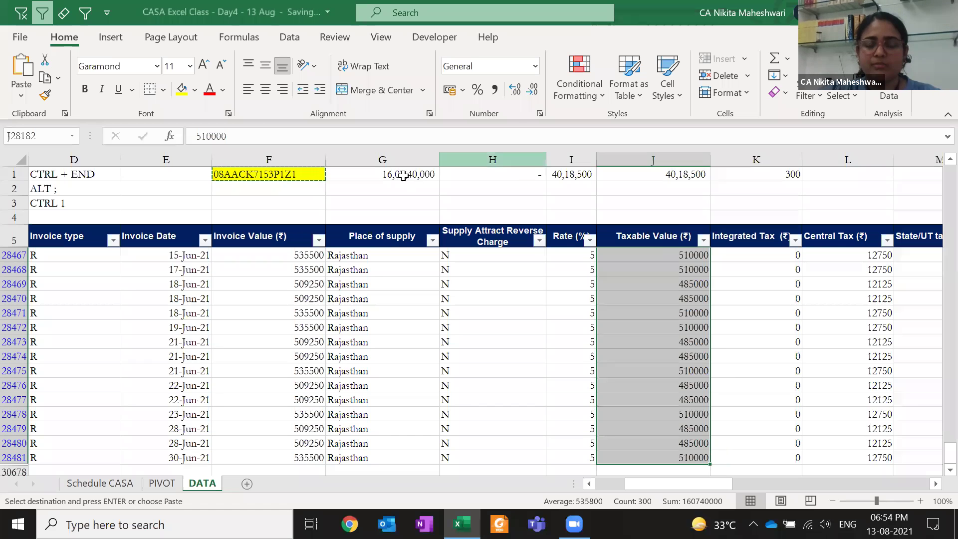
pyautogui.press('Right')
pyautogui.press('Right')
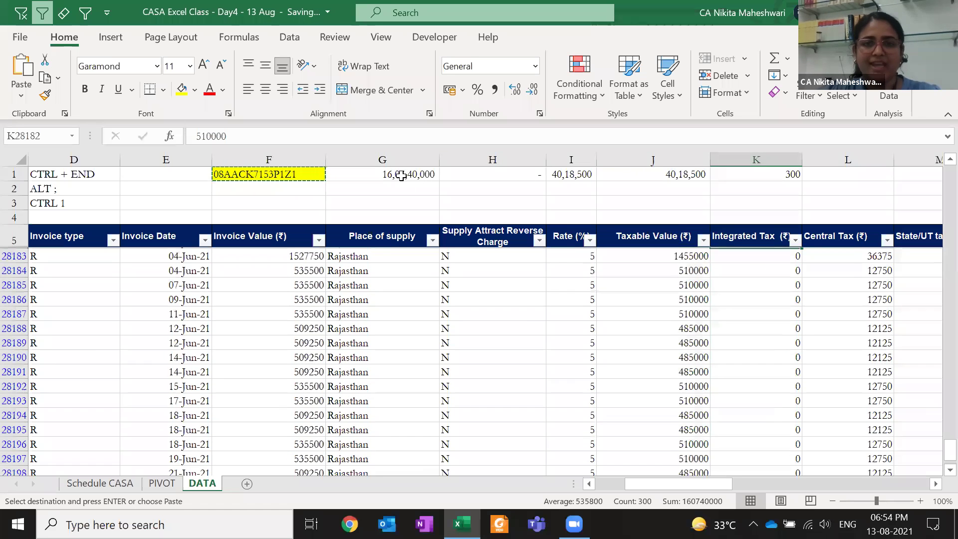
pyautogui.press('Left')
pyautogui.hotkey('ctrl', 'shift', 'Down')
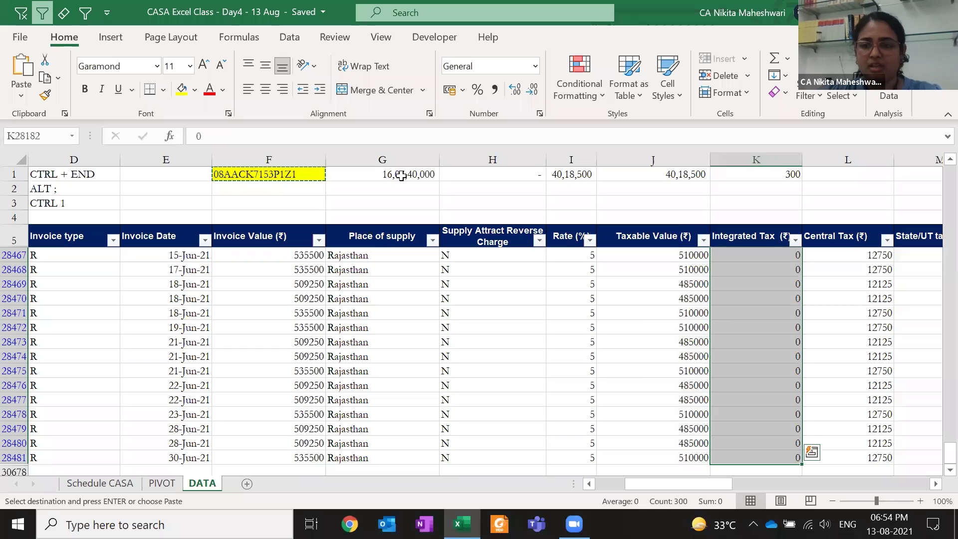
pyautogui.press('Right')
pyautogui.hotkey('ctrl', 'shift', 'Down')
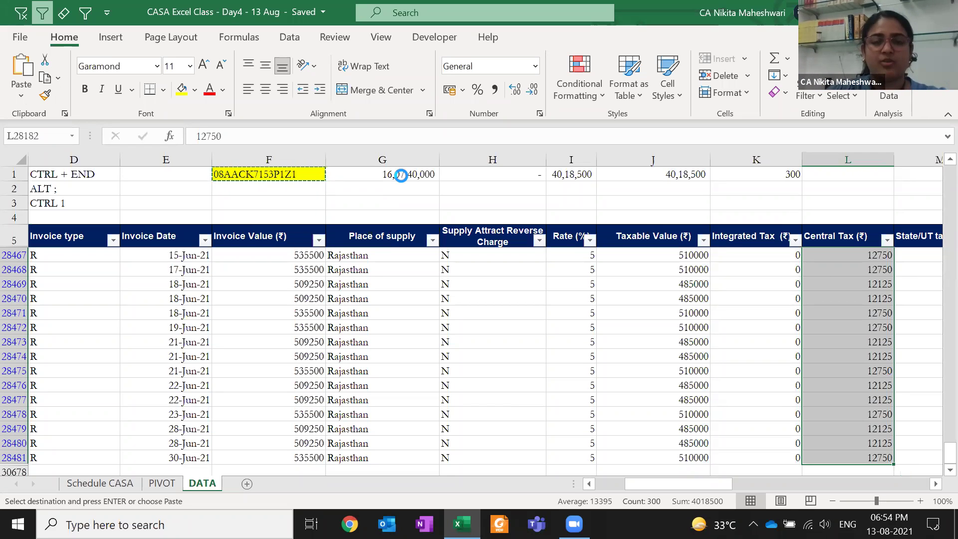
pyautogui.press('Escape')
pyautogui.hotkey('ctrl', 'pageup')
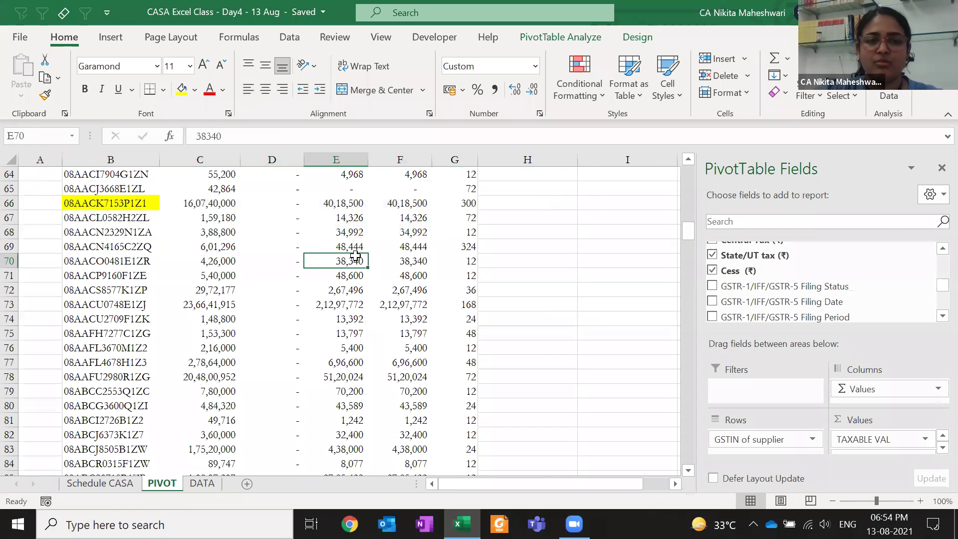
# Review the pivot's header, supplier rows and SGST values on the PIVOT sheet
pyautogui.hotkey('ctrl', 'Up')
pyautogui.hotkey('ctrl', 'Up')
pyautogui.hotkey('ctrl', 'Left')
pyautogui.press('Down')
pyautogui.press('Down')
pyautogui.press('Right')
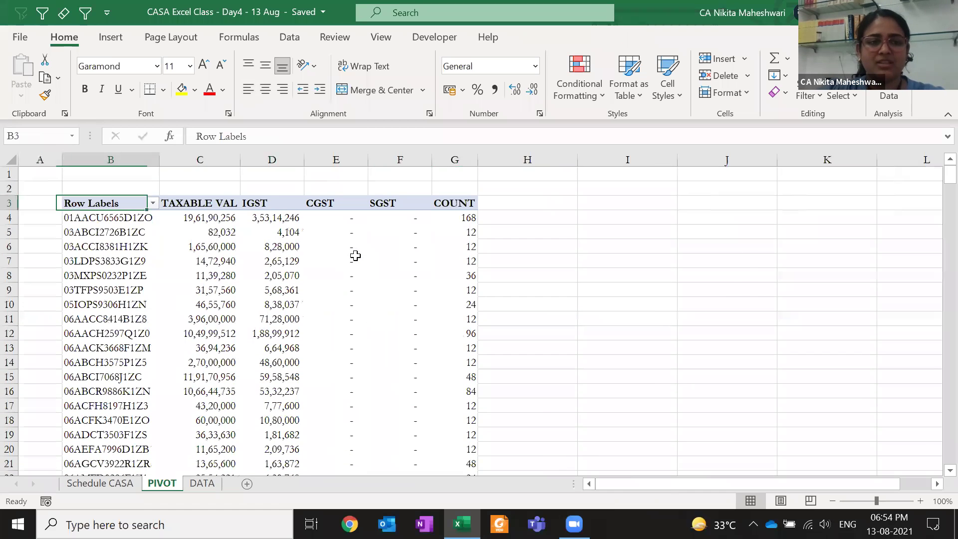
pyautogui.press('Down')
pyautogui.press('alt')
pyautogui.press('w')
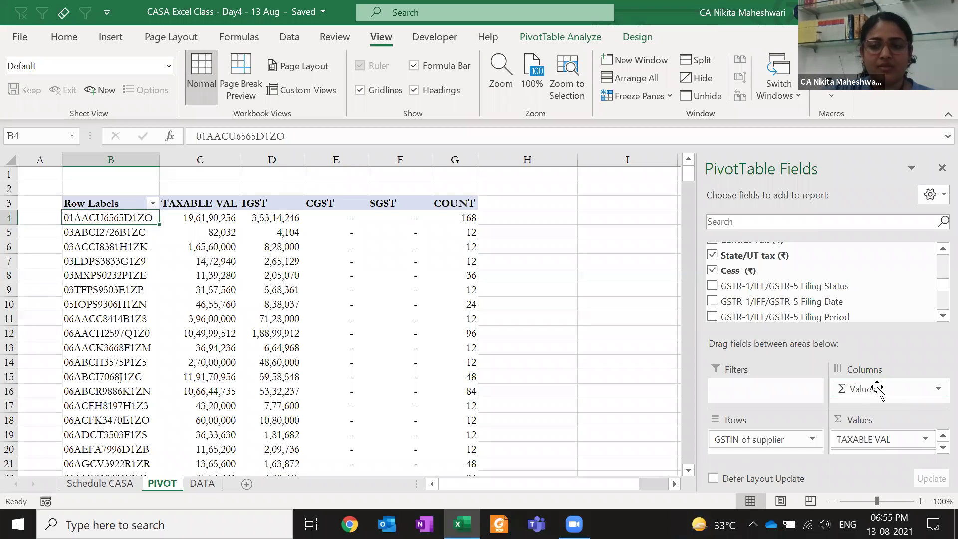
pyautogui.scroll(4, 754, 299)
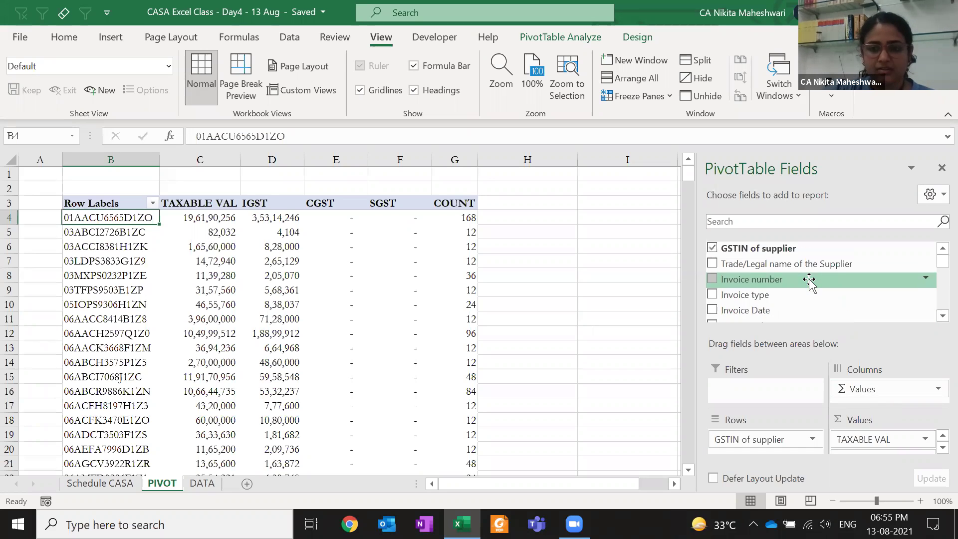
pyautogui.click(406, 264)
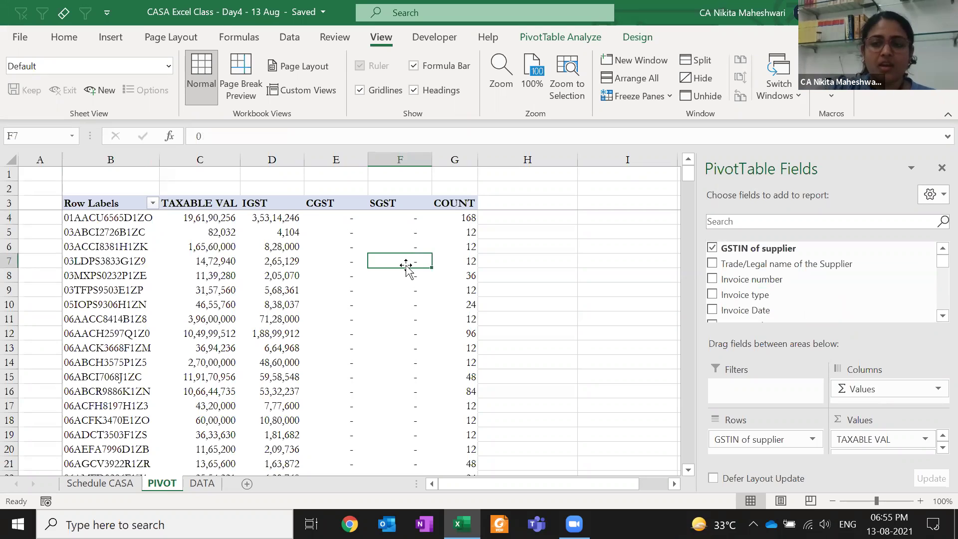
pyautogui.click(611, 198)
pyautogui.press('Right')
pyautogui.press('Right')
pyautogui.press('Right')
pyautogui.press('Left')
pyautogui.press('Left')
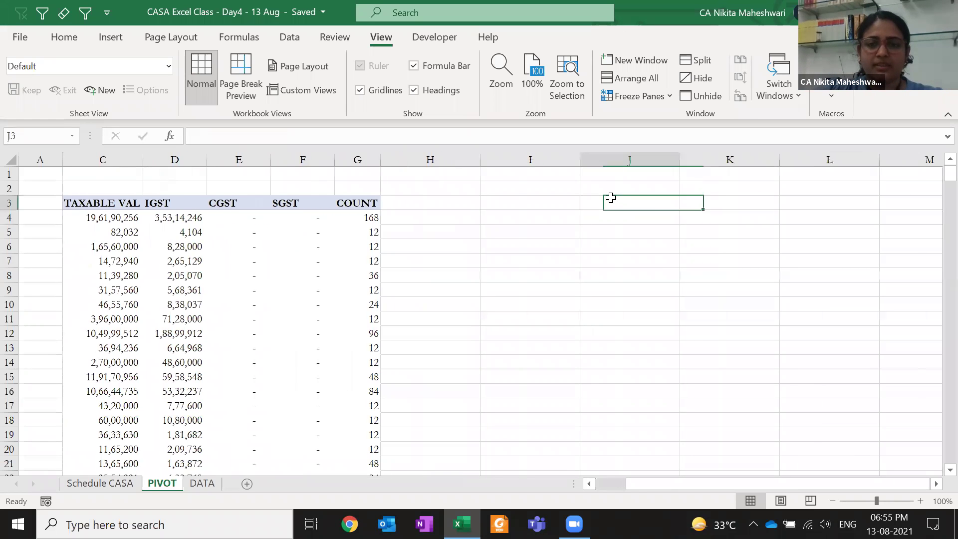
pyautogui.press('Left')
# On the DATA sheet, clear the GSTIN of supplier filter so all invoice rows show
pyautogui.hotkey('ctrl', 'pagedown')
pyautogui.hotkey('ctrl', 'Left')
pyautogui.hotkey('ctrl', 'Up')
pyautogui.hotkey('ctrl', 'Left')
pyautogui.press('Down')
pyautogui.hotkey('ctrl', 'Right')
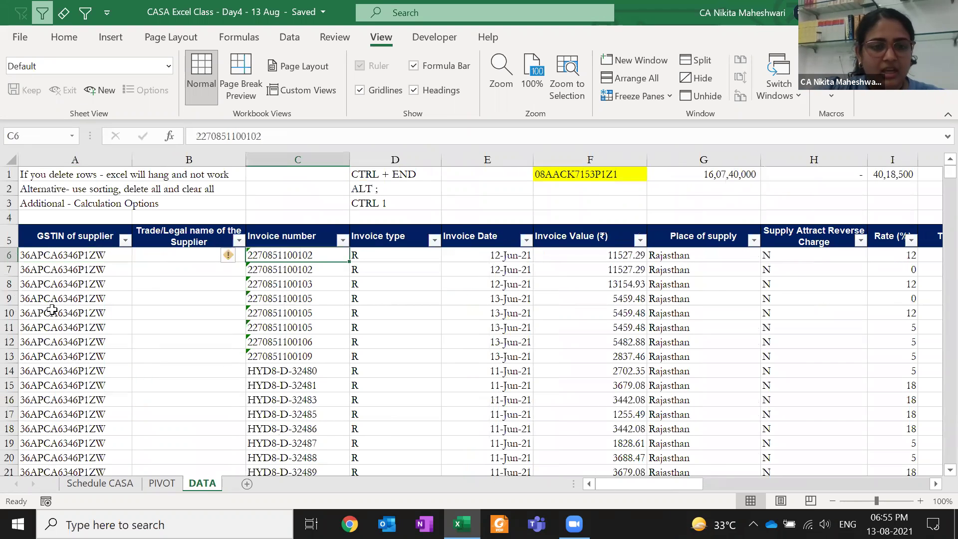
pyautogui.hotkey('shift', 'Down')
pyautogui.hotkey('shift', 'space')
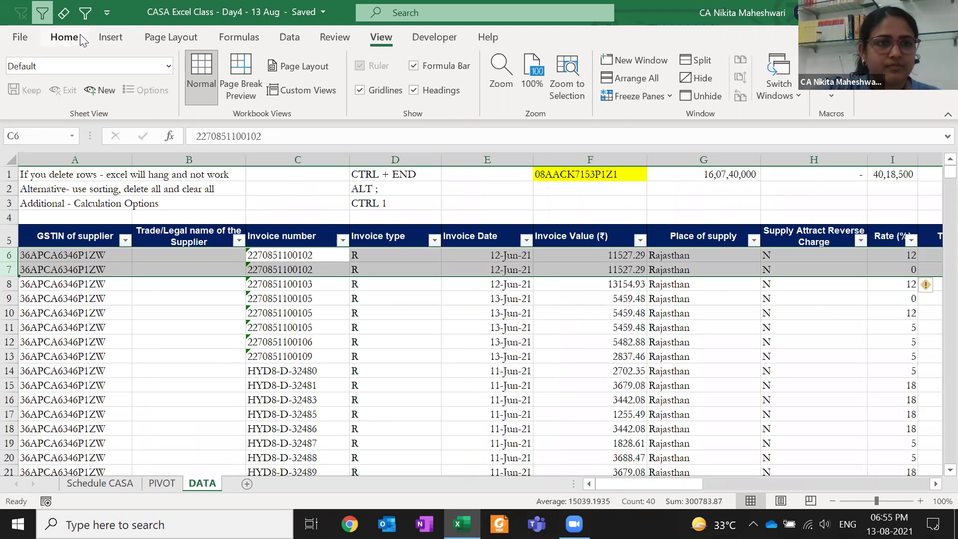
pyautogui.click(82, 39)
pyautogui.click(181, 89)
pyautogui.click(297, 217)
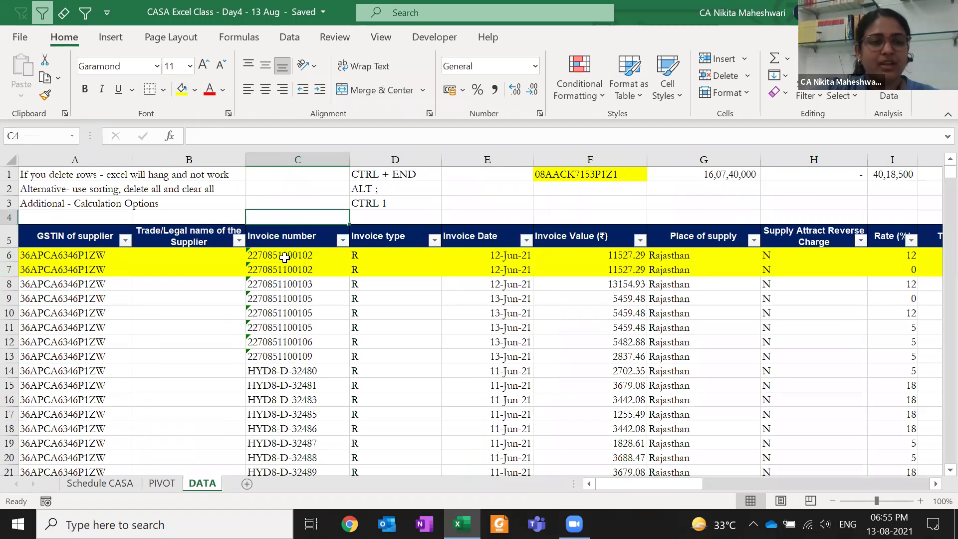
# Compare the duplicate rows' GSTINs, invoice numbers, integrated tax and rates (12 vs 0)
pyautogui.moveTo(90, 254); pyautogui.dragTo(95, 269)
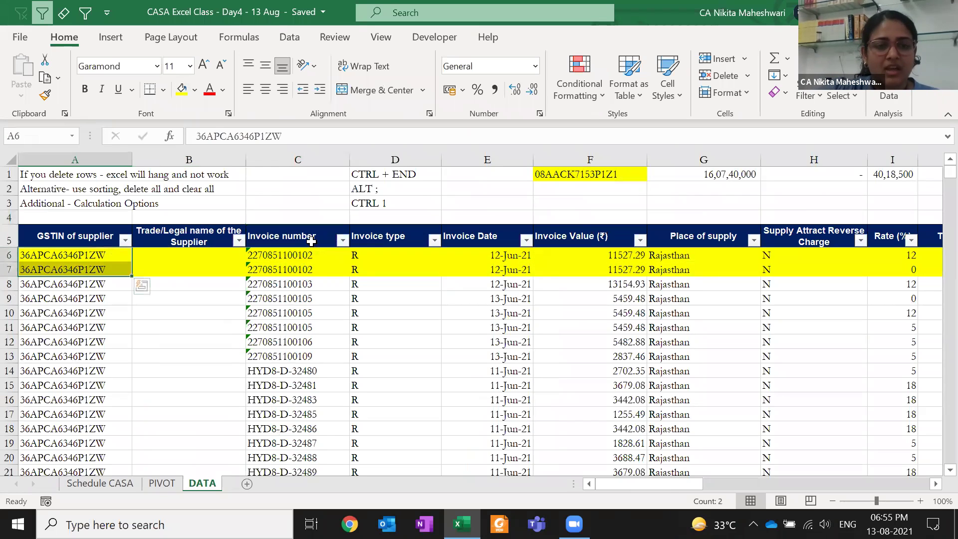
pyautogui.moveTo(314, 255); pyautogui.dragTo(318, 270)
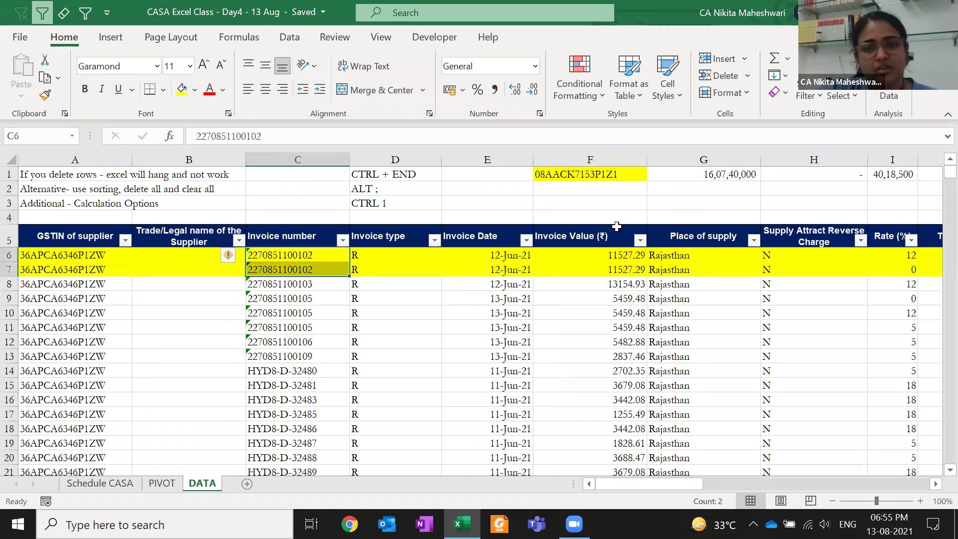
pyautogui.click(608, 254)
pyautogui.press('Right')
pyautogui.press('Right')
pyautogui.press('Right')
pyautogui.press('Right')
pyautogui.press('Right')
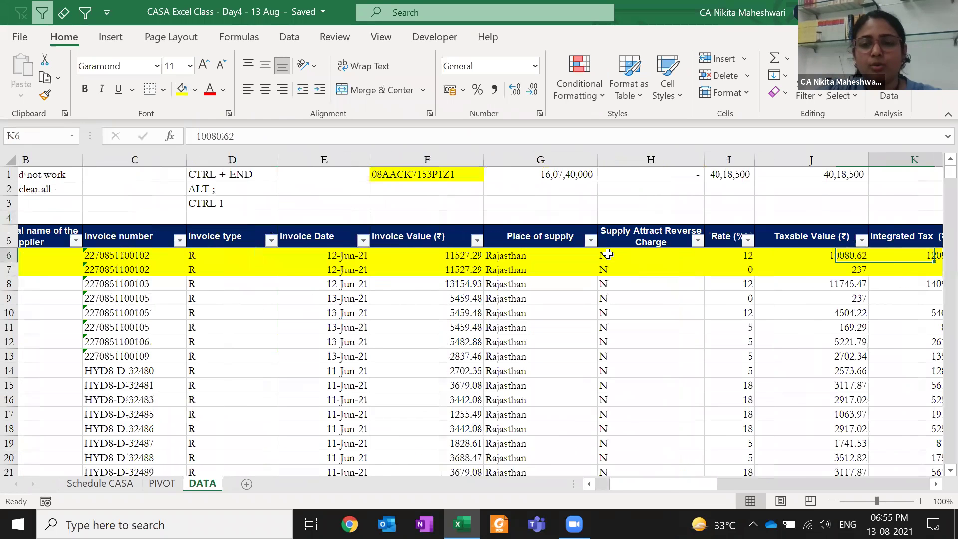
pyautogui.hotkey('shift', 'Down')
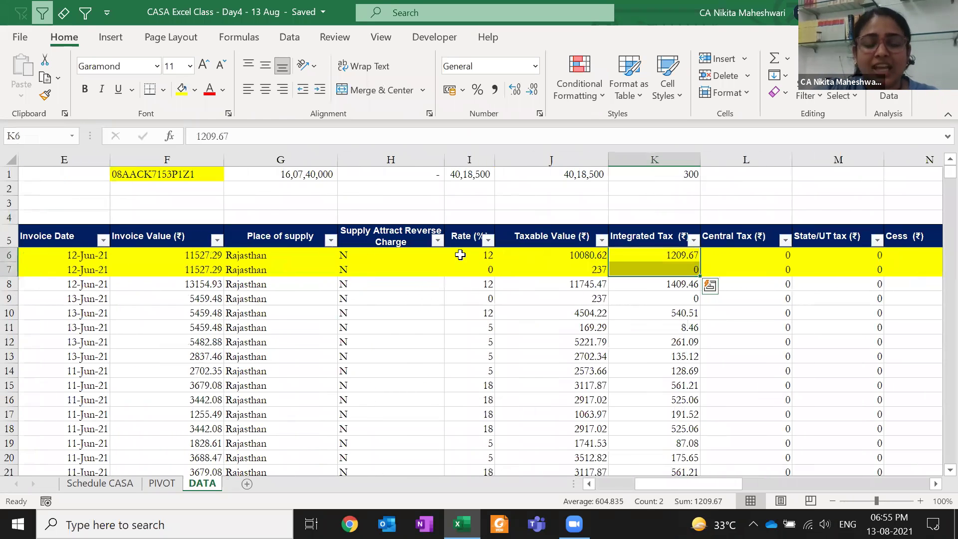
pyautogui.moveTo(460, 255); pyautogui.dragTo(464, 268)
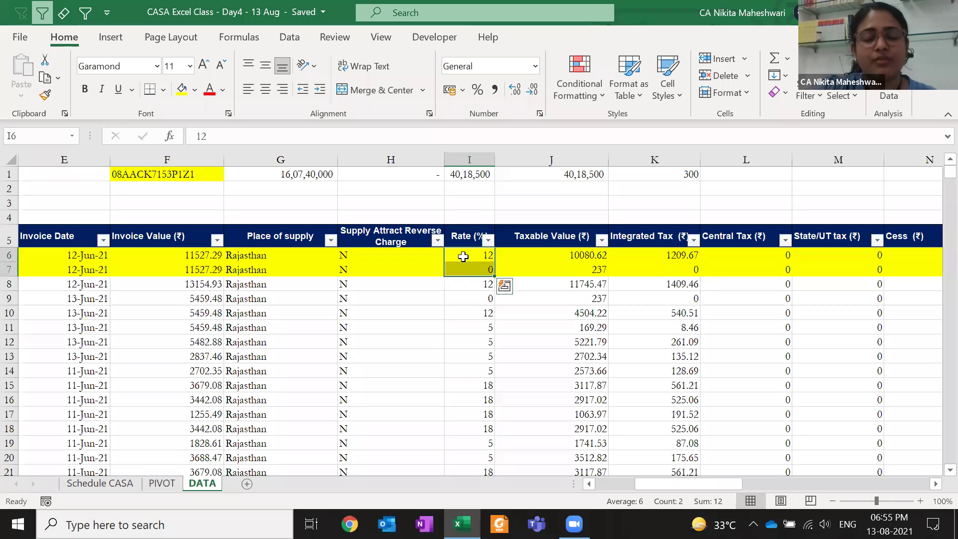
pyautogui.click(462, 255)
pyautogui.click(474, 270)
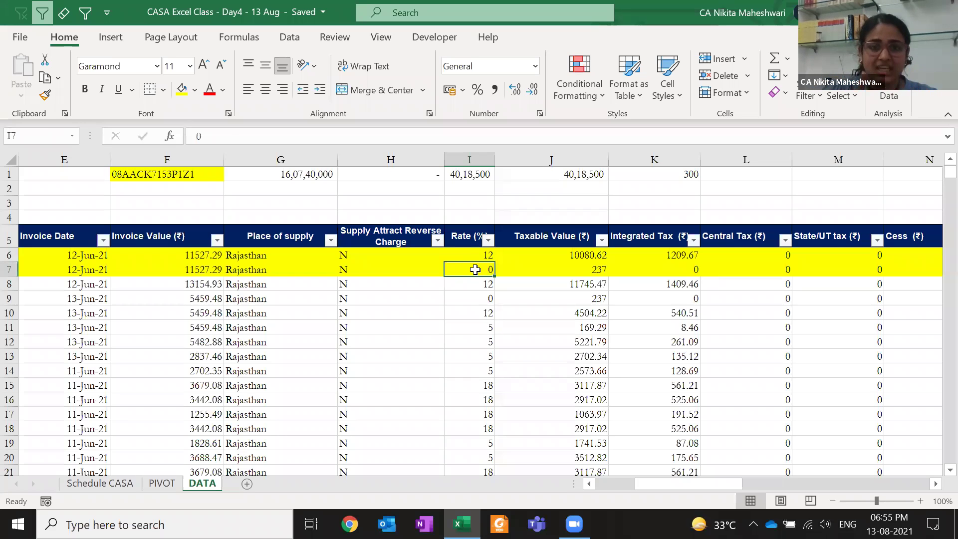
# Recheck the duplicates' invoice number in C6 and rates I6:I7 before returning to PIVOT
pyautogui.hotkey('ctrl', 'Up')
pyautogui.hotkey('ctrl', 'Left')
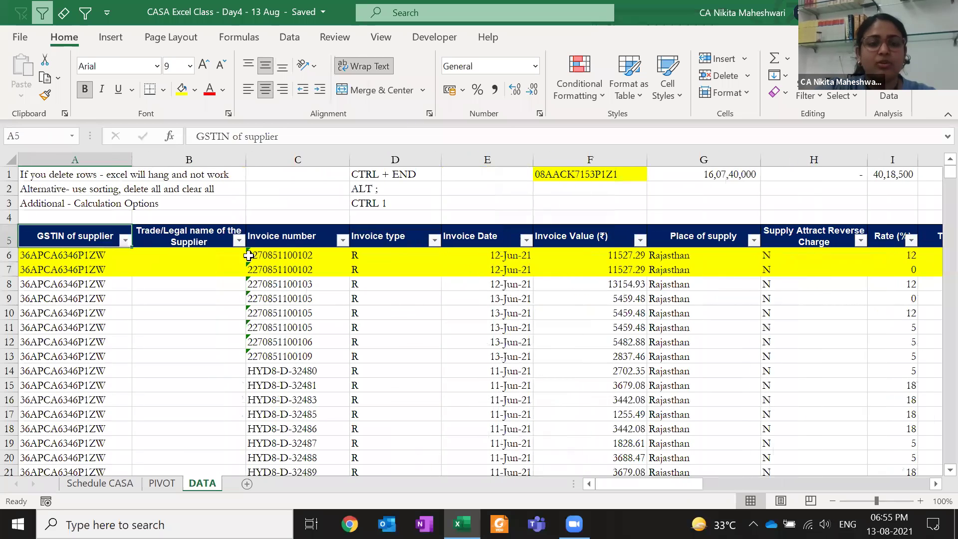
pyautogui.click(259, 255)
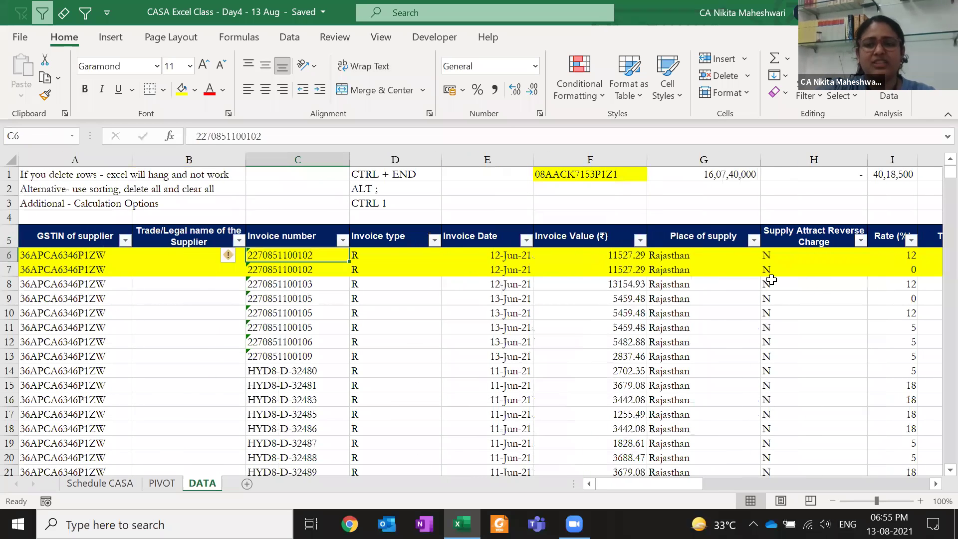
pyautogui.click(771, 280)
pyautogui.press('Right')
pyautogui.press('Up')
pyautogui.press('Right')
pyautogui.hotkey('shift', 'Up')
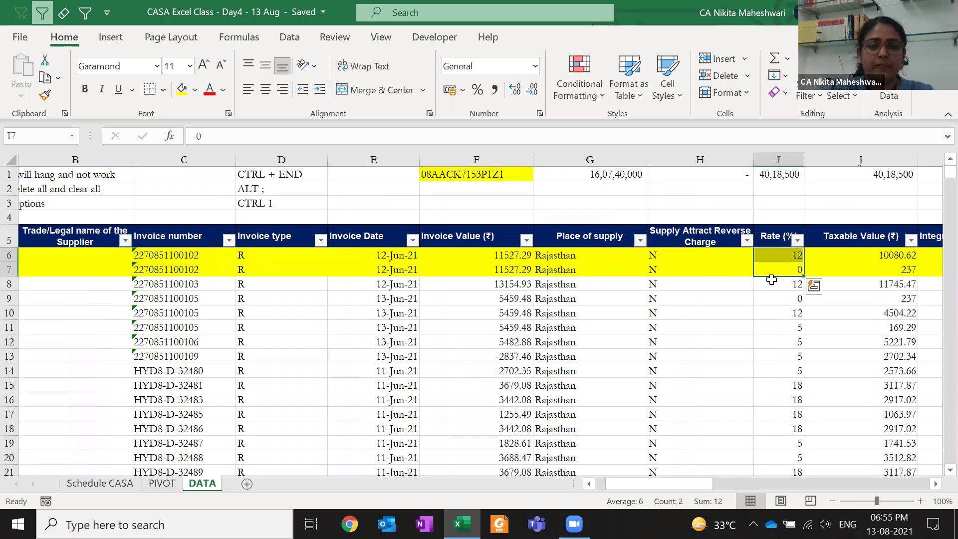
pyautogui.hotkey('ctrl', 'Left')
pyautogui.hotkey('ctrl', 'Left')
pyautogui.hotkey('ctrl', 'pageup')
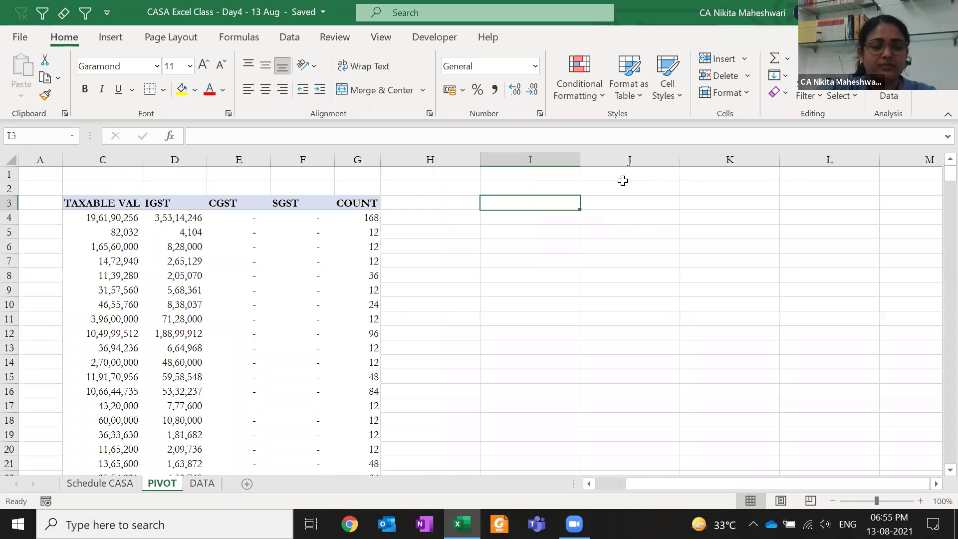
# Show the PivotTable Fields pane, review TAXABLE VAL and CGST values, and drag Invoice number into Rows
pyautogui.click(328, 259)
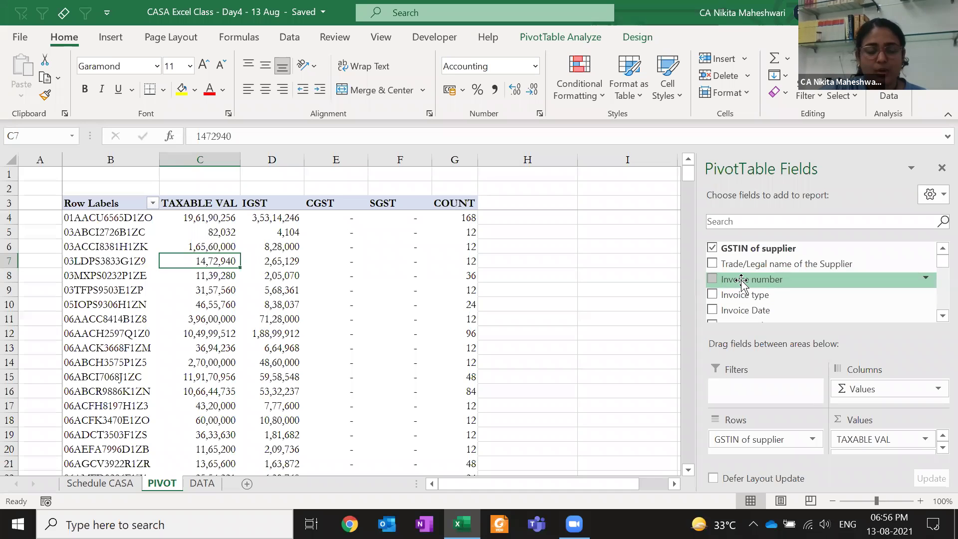
pyautogui.click(100, 218)
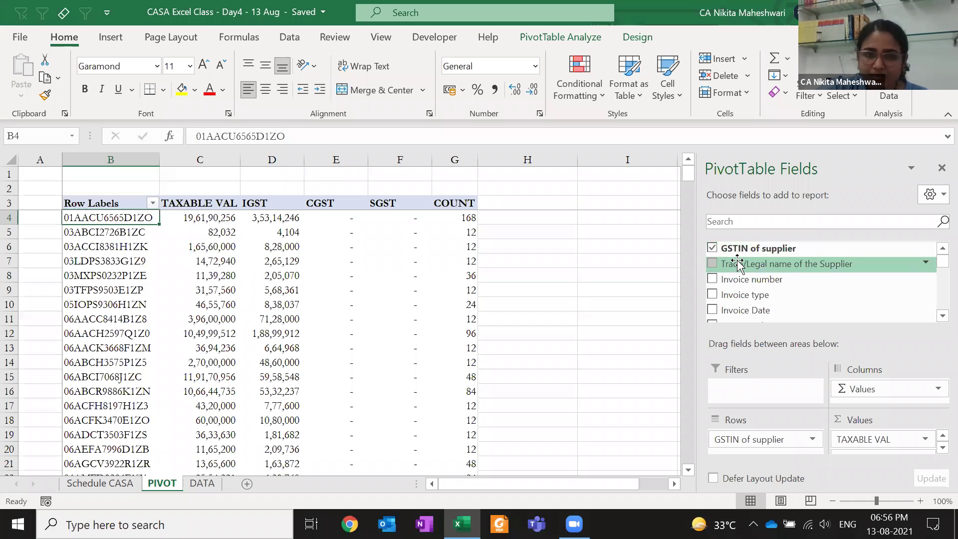
pyautogui.moveTo(202, 189); pyautogui.dragTo(204, 404)
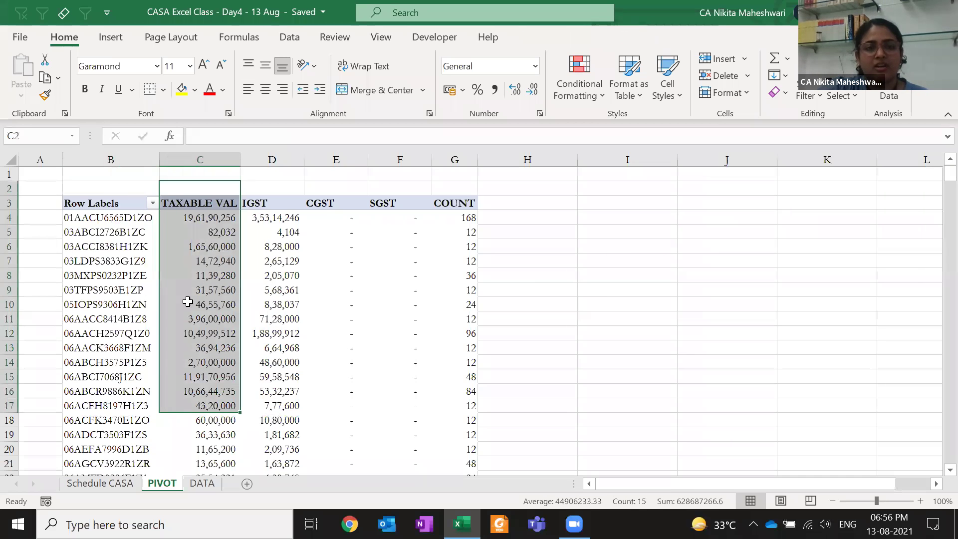
pyautogui.moveTo(322, 208); pyautogui.dragTo(343, 364)
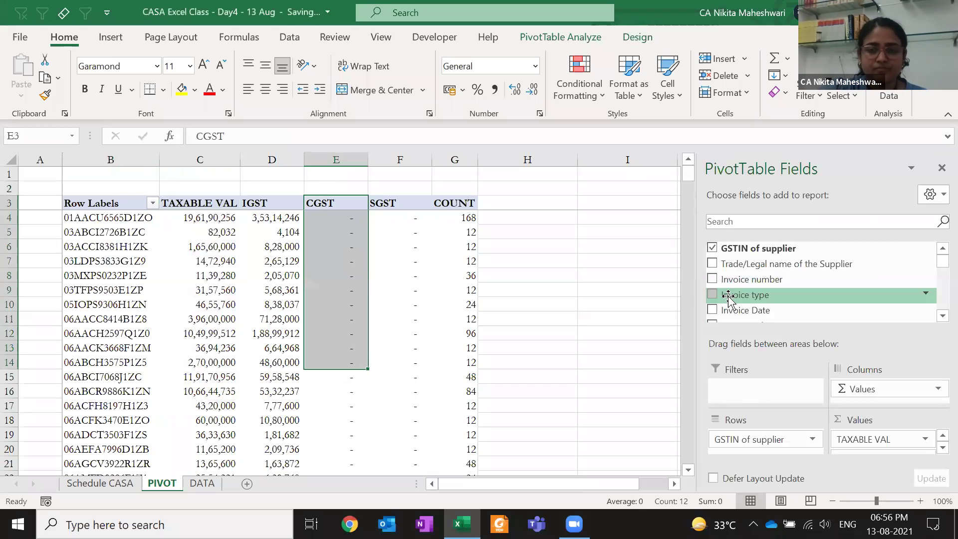
pyautogui.moveTo(743, 279); pyautogui.dragTo(762, 457)
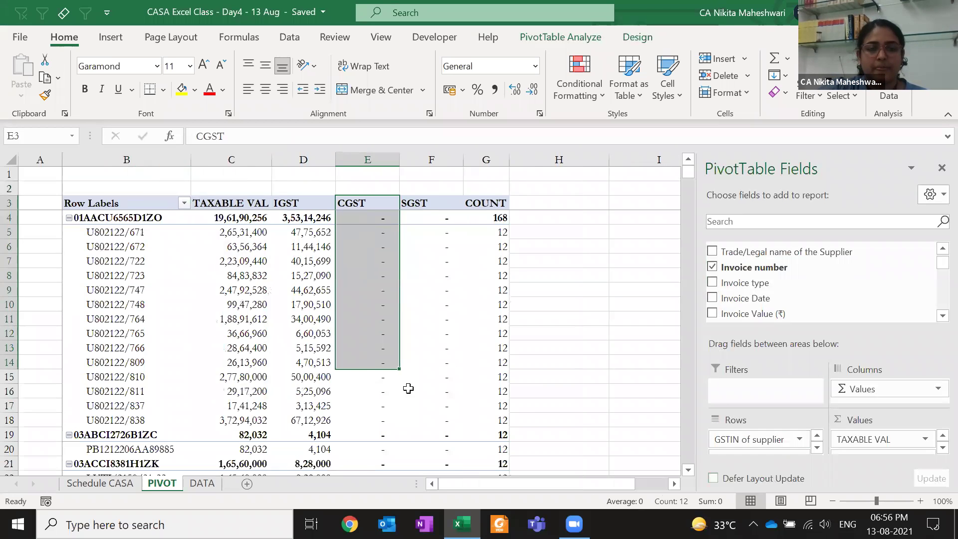
pyautogui.click(93, 215)
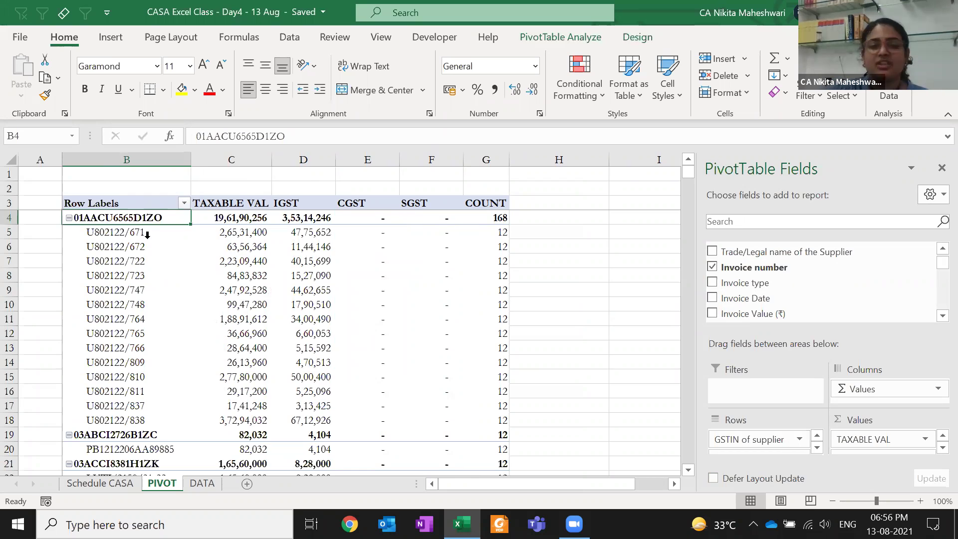
pyautogui.moveTo(154, 234); pyautogui.dragTo(160, 419)
pyautogui.moveTo(233, 235); pyautogui.dragTo(233, 420)
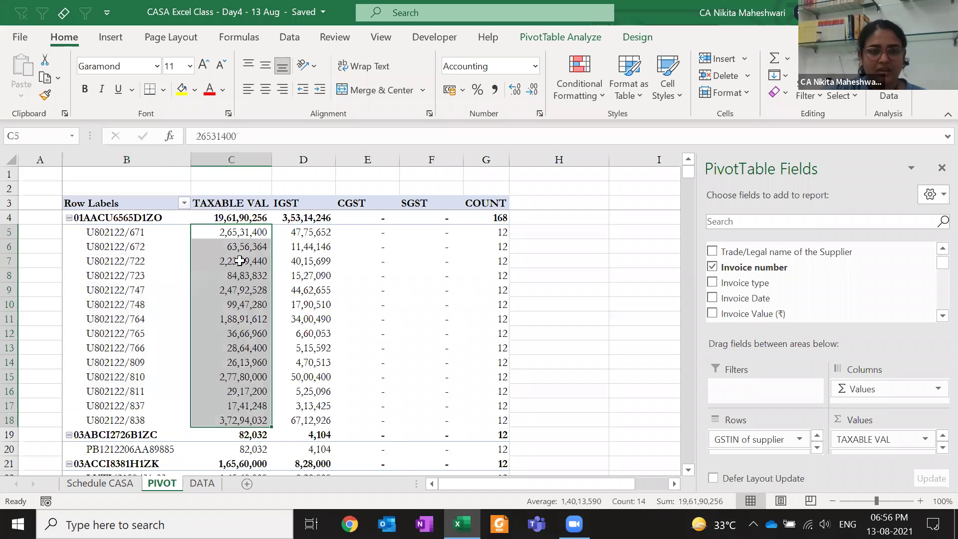
pyautogui.click(212, 215)
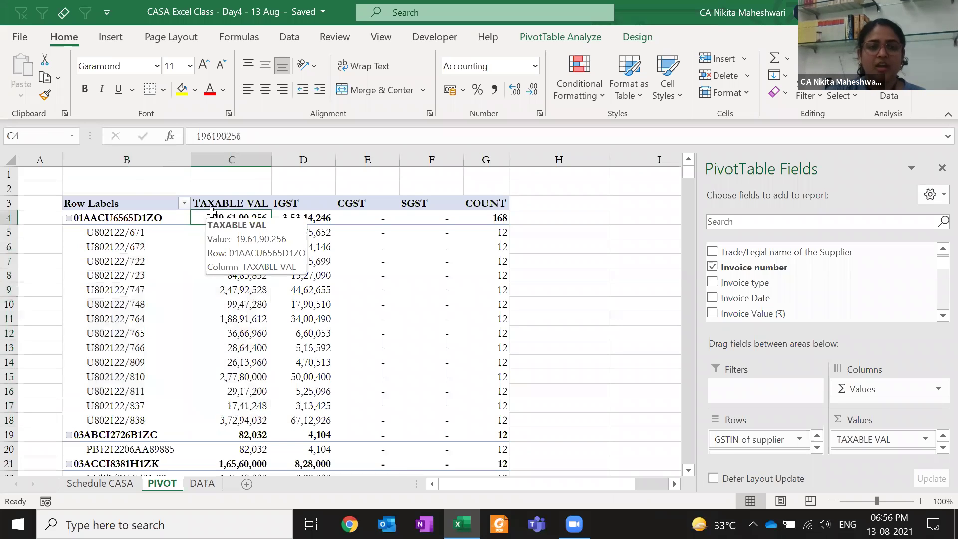
pyautogui.moveTo(215, 294)
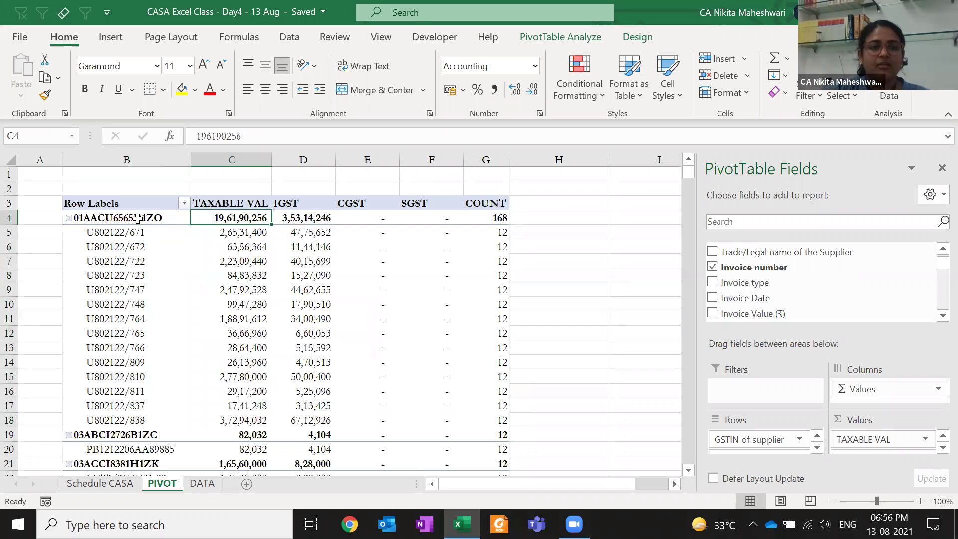
pyautogui.moveTo(124, 232); pyautogui.dragTo(125, 420)
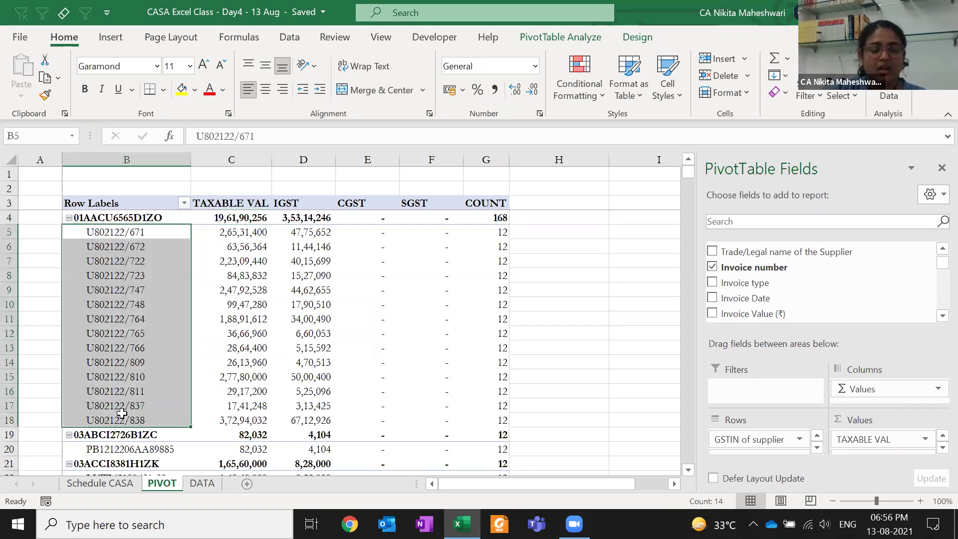
pyautogui.click(125, 216)
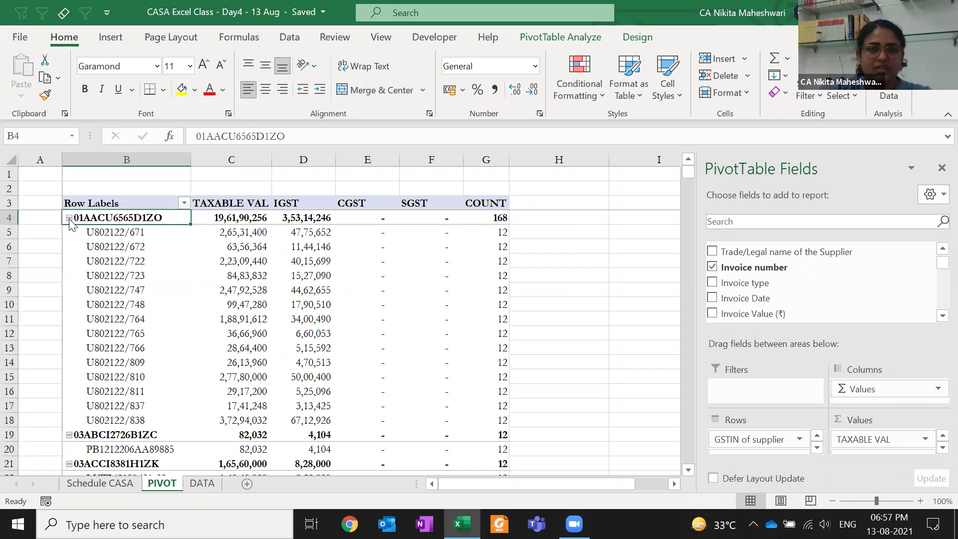
# Collapse and re-expand the first supplier's invoice list with its +/- button
pyautogui.click(69, 218)
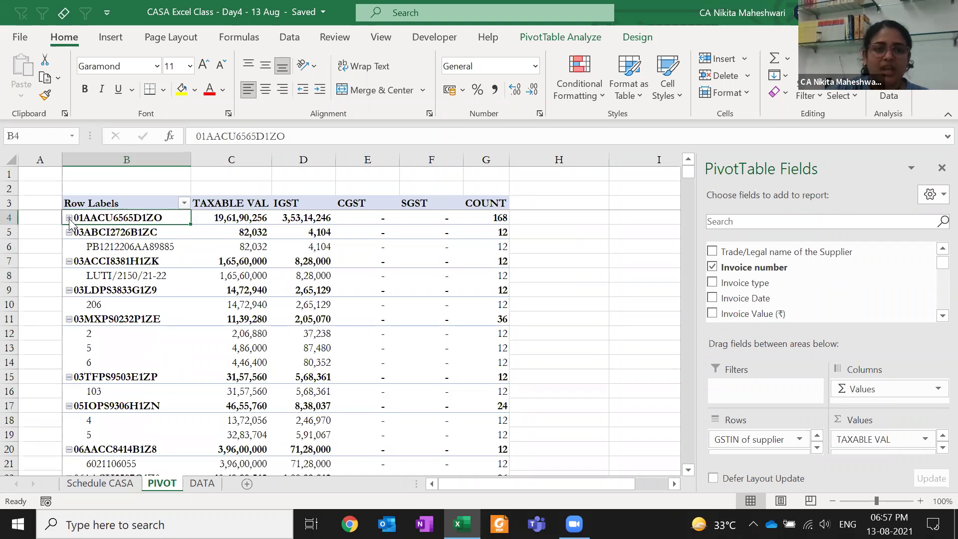
pyautogui.click(69, 218)
pyautogui.click(70, 218)
pyautogui.click(70, 218)
pyautogui.click(70, 218)
pyautogui.click(70, 218)
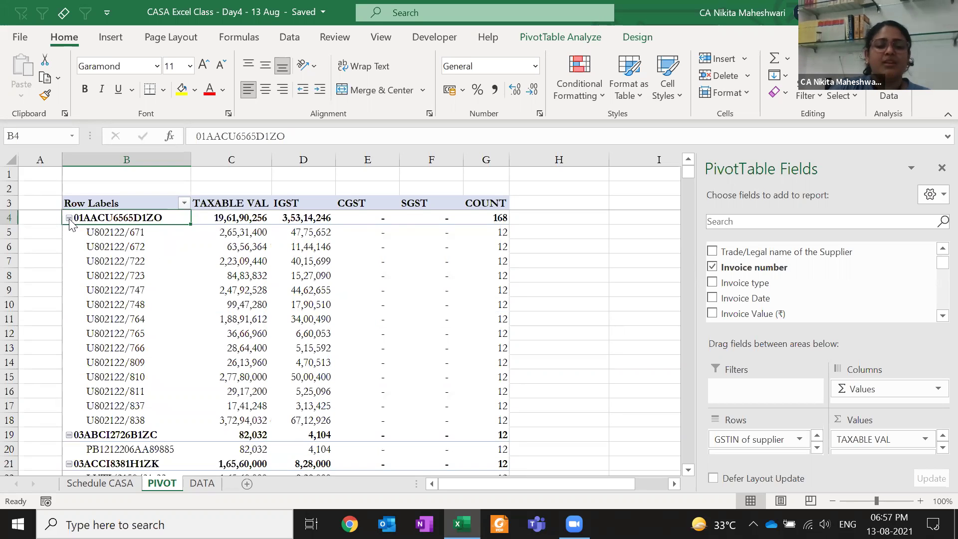
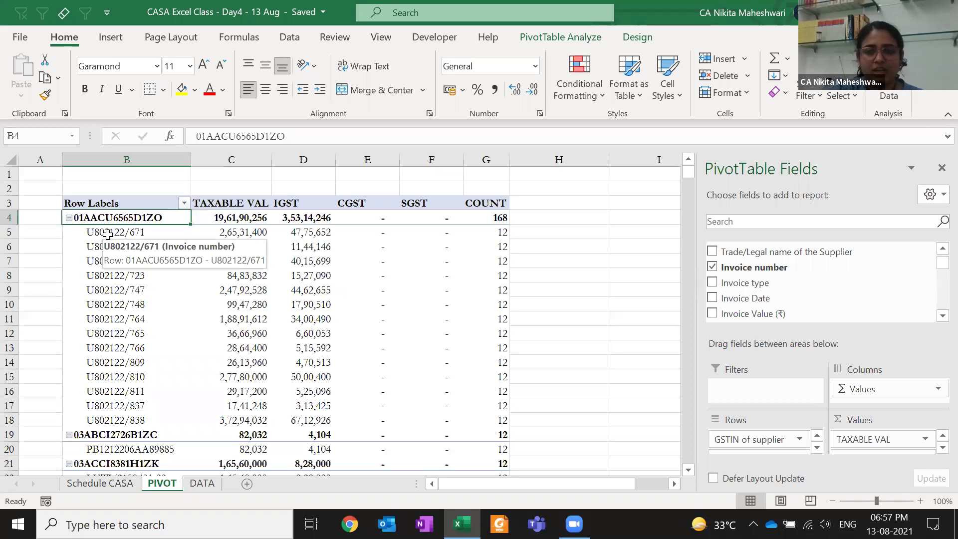
# Put Invoice Date under Invoice number in the pivot rows and select the first invoice's Jun group
pyautogui.moveTo(740, 299); pyautogui.dragTo(756, 454)
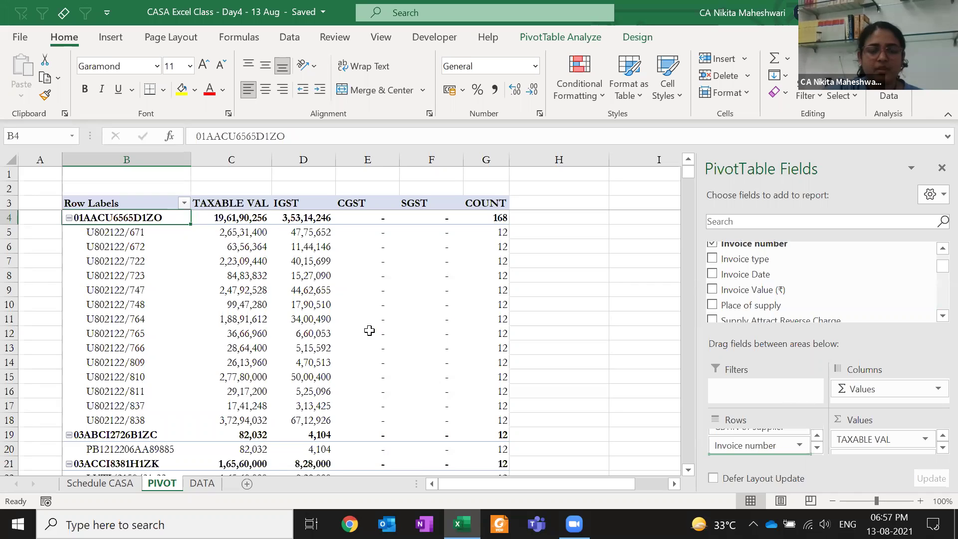
pyautogui.click(109, 248)
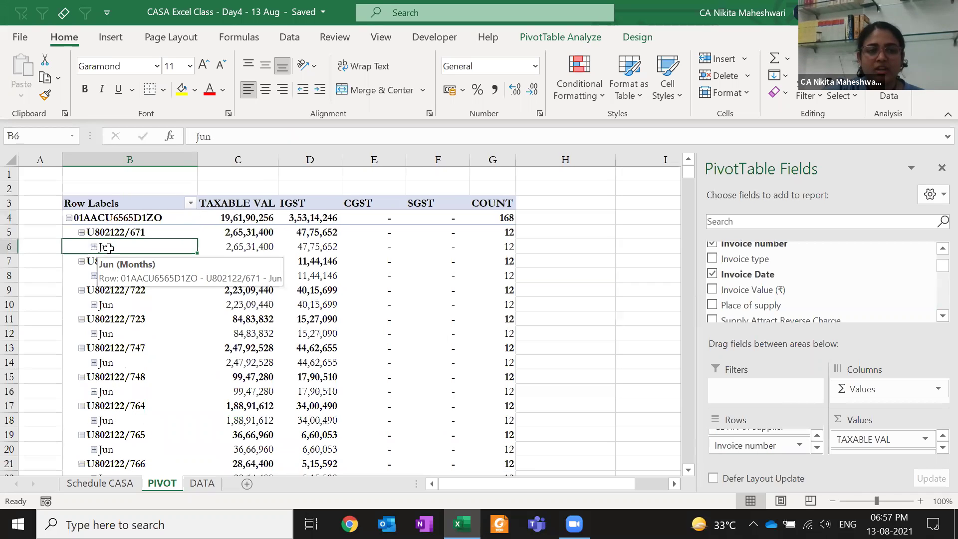
pyautogui.click(94, 248)
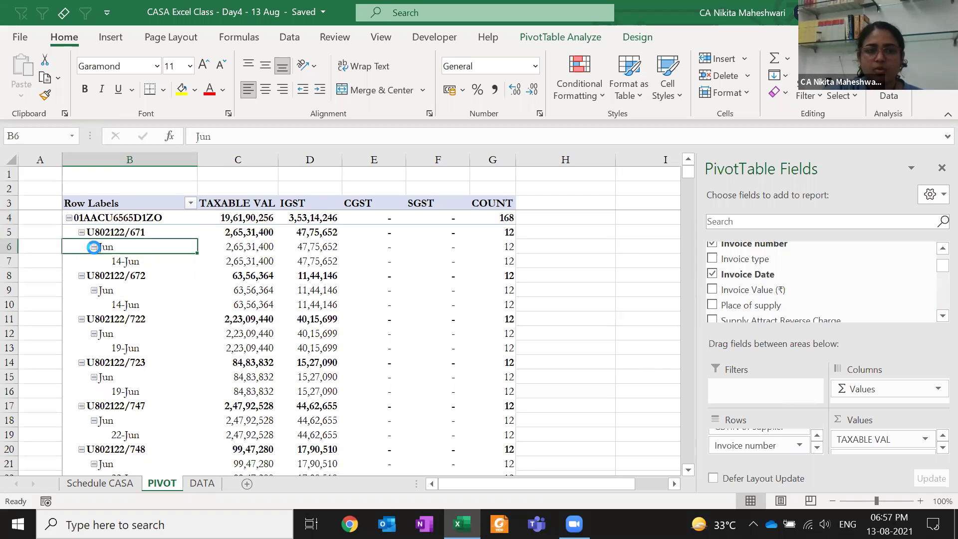
pyautogui.click(94, 246)
pyautogui.click(82, 234)
pyautogui.click(82, 234)
pyautogui.click(82, 233)
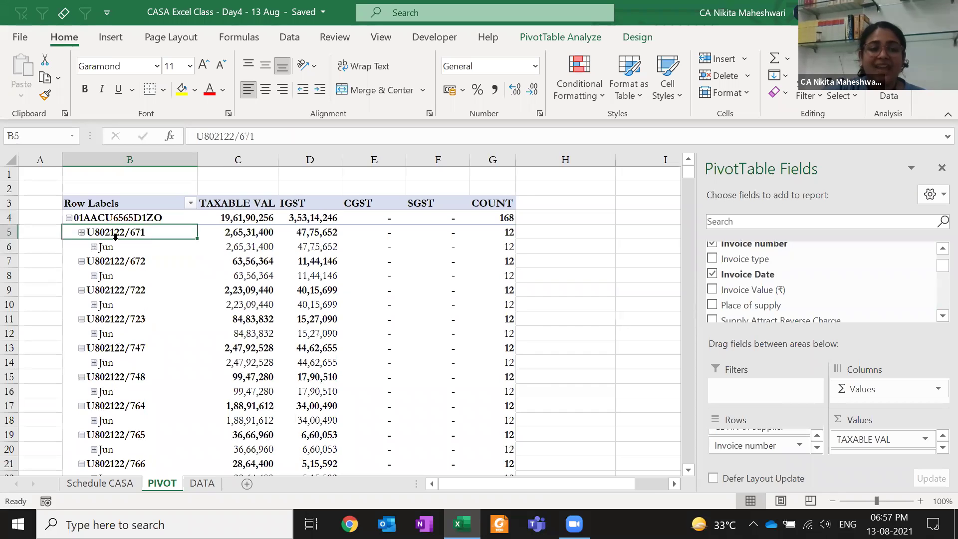
pyautogui.click(232, 235)
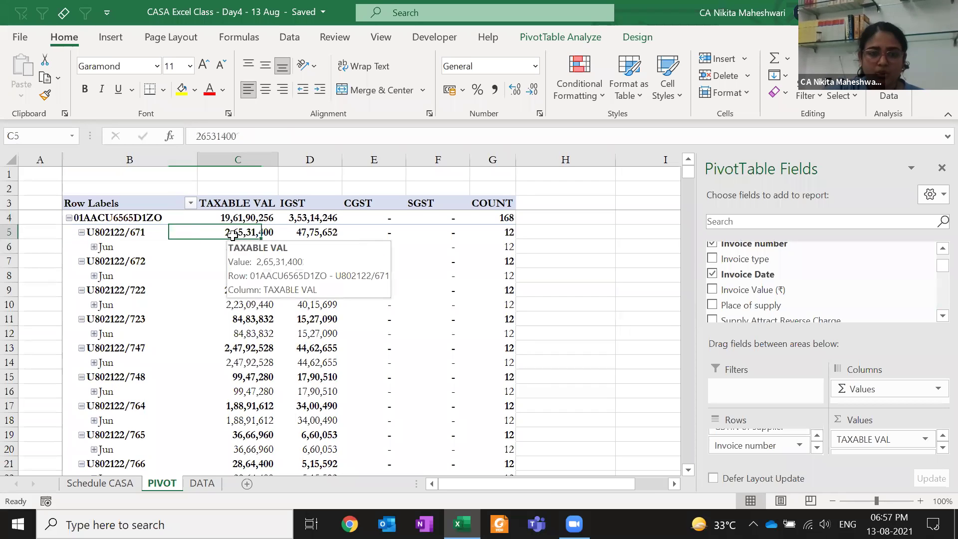
pyautogui.click(221, 247)
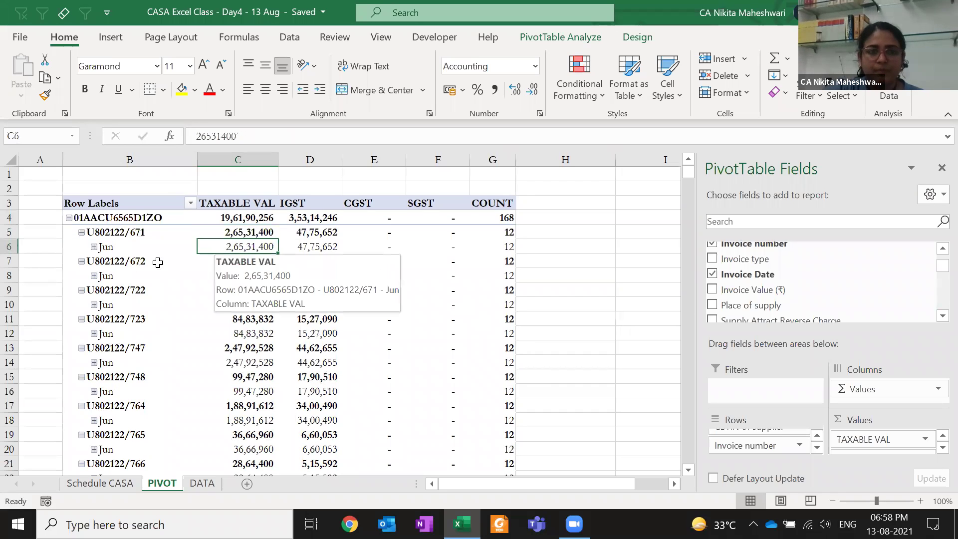
pyautogui.click(241, 259)
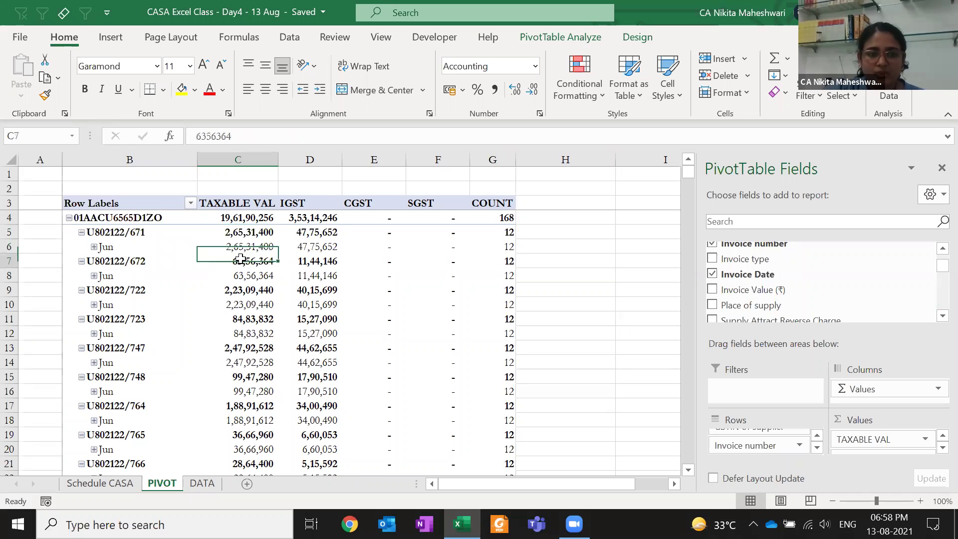
pyautogui.click(241, 275)
pyautogui.moveTo(259, 244)
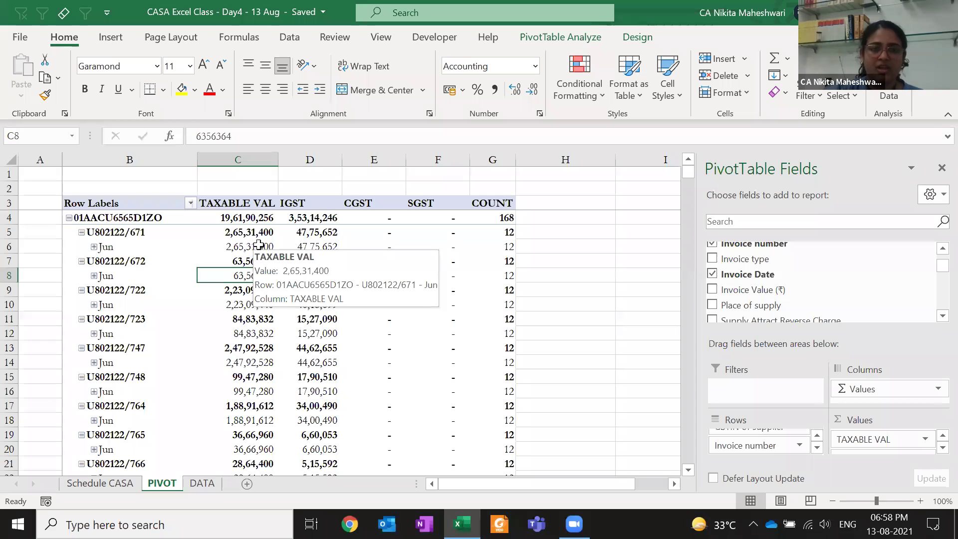
pyautogui.click(205, 246)
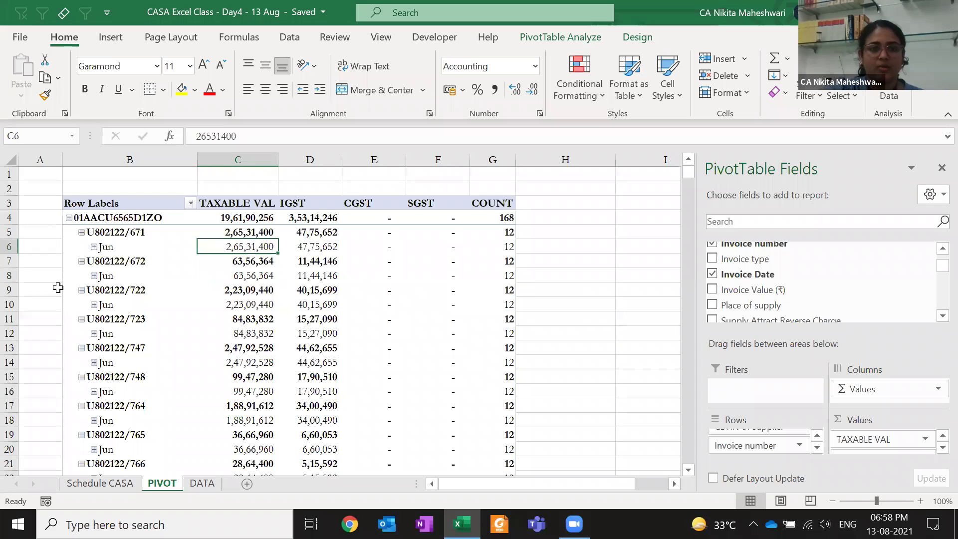
pyautogui.click(92, 249)
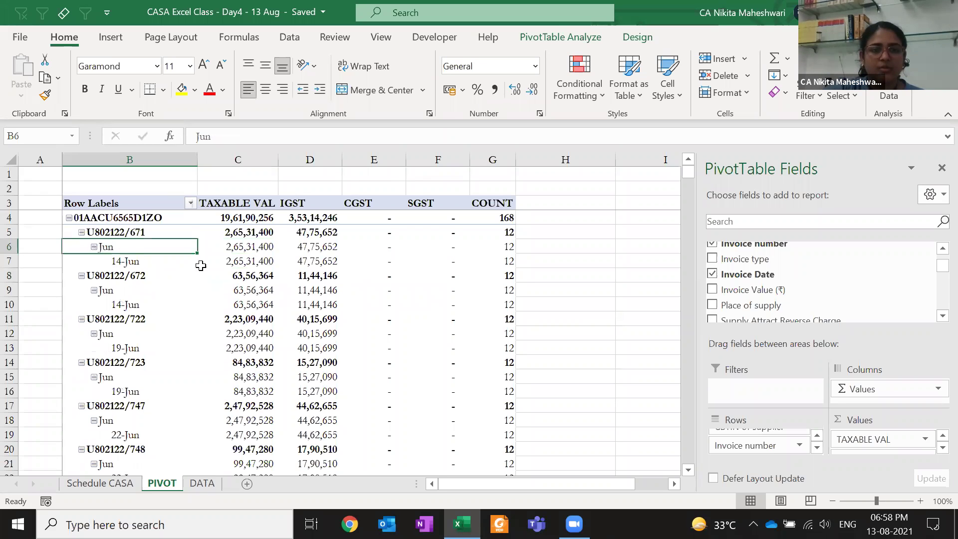
pyautogui.click(222, 248)
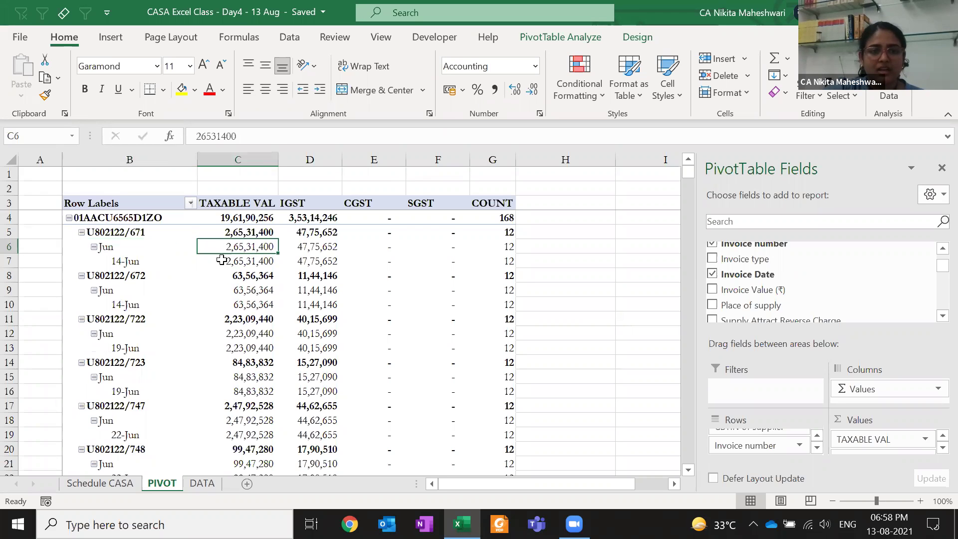
pyautogui.click(93, 247)
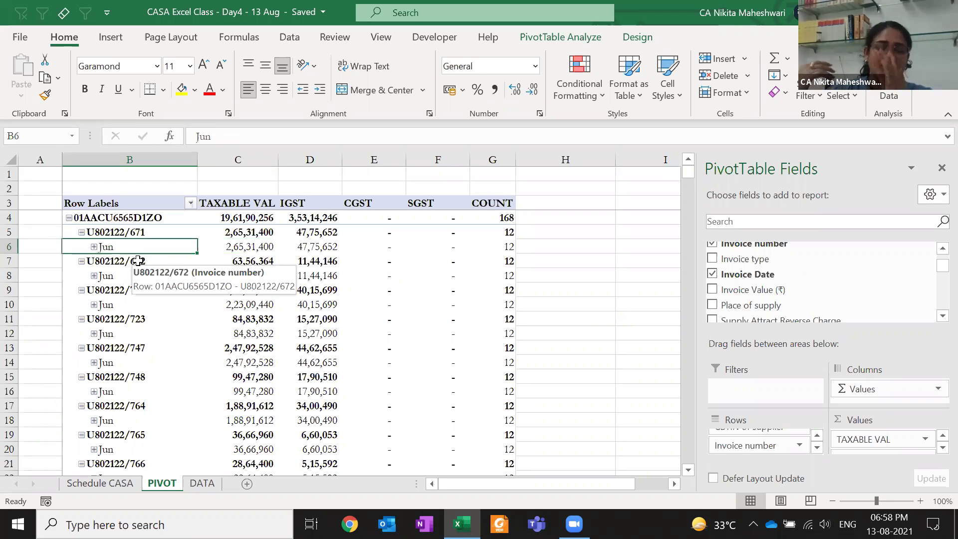
# Enter the headings GST, INV and INV D across cells I3 to K3
pyautogui.click(639, 201)
pyautogui.write('GST')
pyautogui.press('Tab')
pyautogui.write('INV')
pyautogui.press('Tab')
pyautogui.write('INV D')
pyautogui.press('Tab')
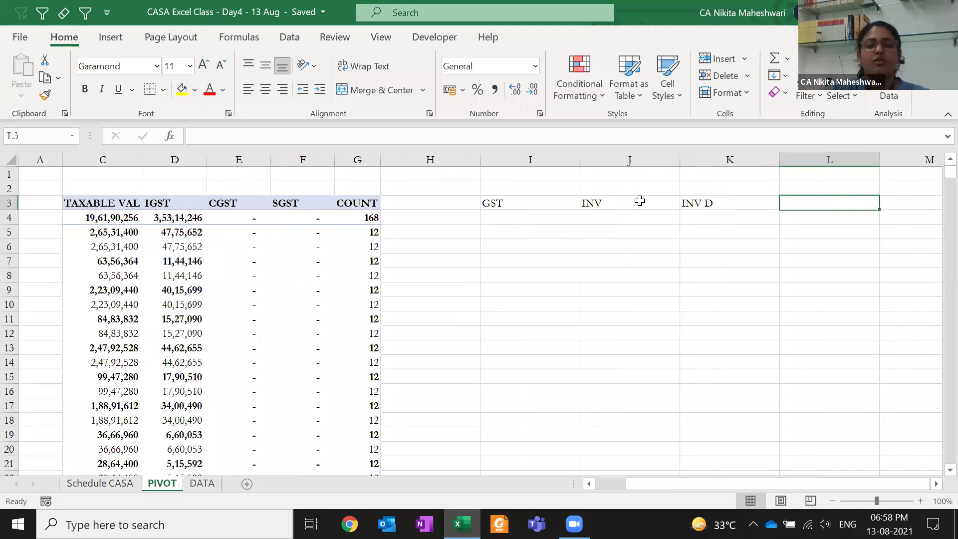
pyautogui.press('Left')
pyautogui.press('Left')
pyautogui.press('Left')
pyautogui.press('Left')
pyautogui.press('Left')
pyautogui.press('Left')
pyautogui.press('Left')
pyautogui.press('Left')
pyautogui.press('Left')
pyautogui.press('Left')
pyautogui.press('Left')
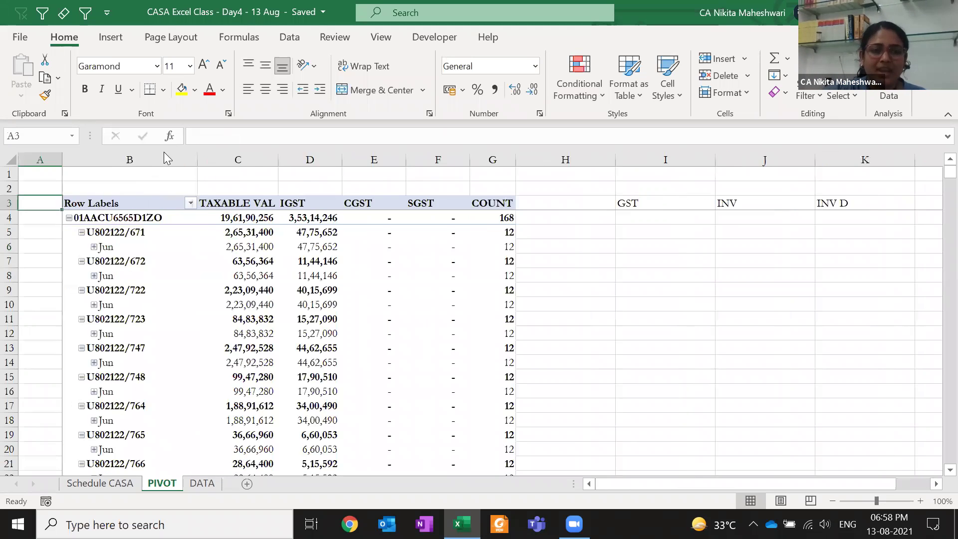
# Review column B and the taxable values in C4 and C12 of the pivot
pyautogui.click(156, 159)
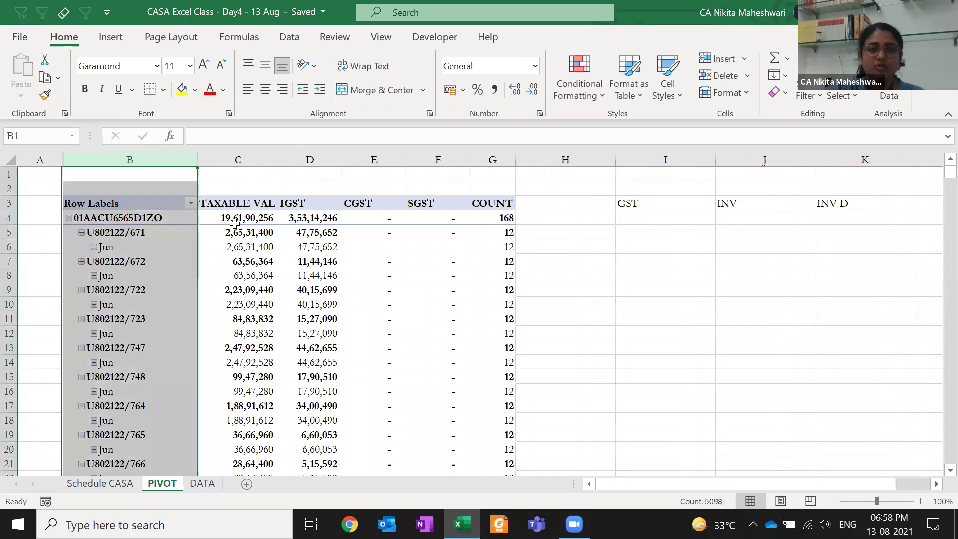
pyautogui.click(234, 222)
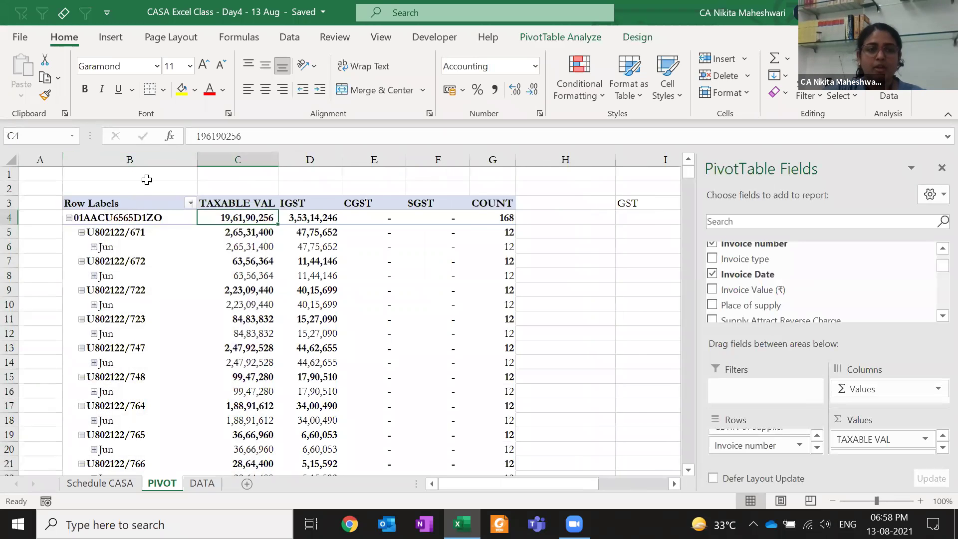
pyautogui.click(157, 158)
pyautogui.click(250, 333)
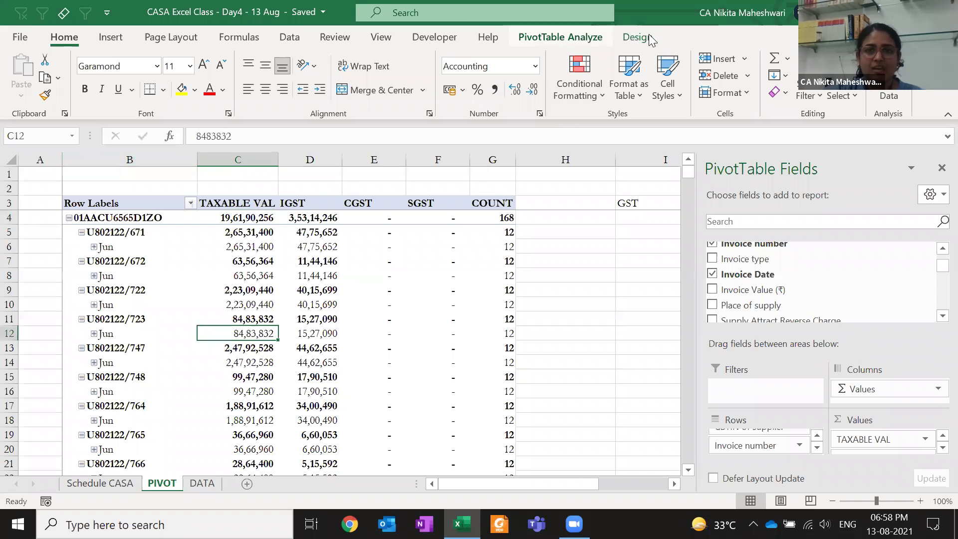
# Look through the Design tab's report layout choices without changing them, then reselect B4 and B6
pyautogui.click(639, 37)
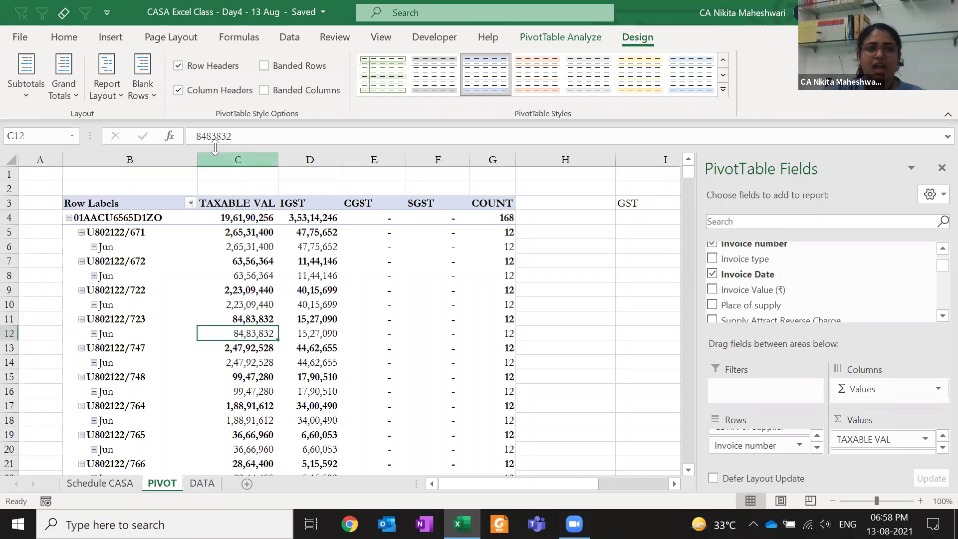
pyautogui.click(112, 104)
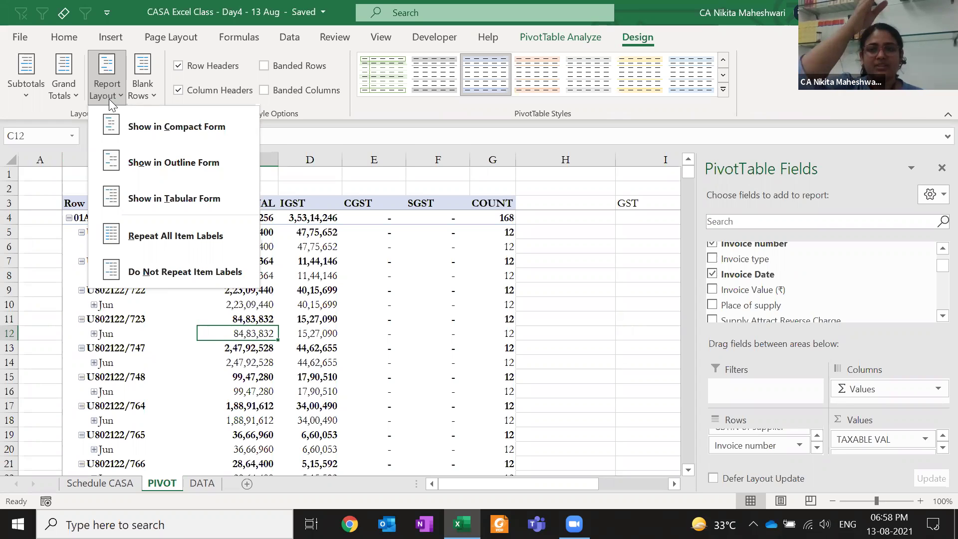
pyautogui.click(436, 389)
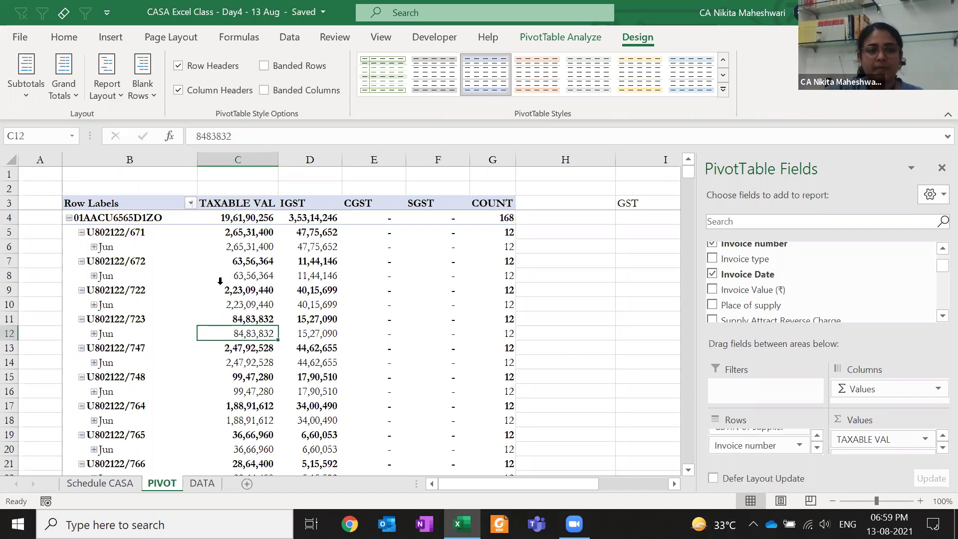
pyautogui.click(119, 218)
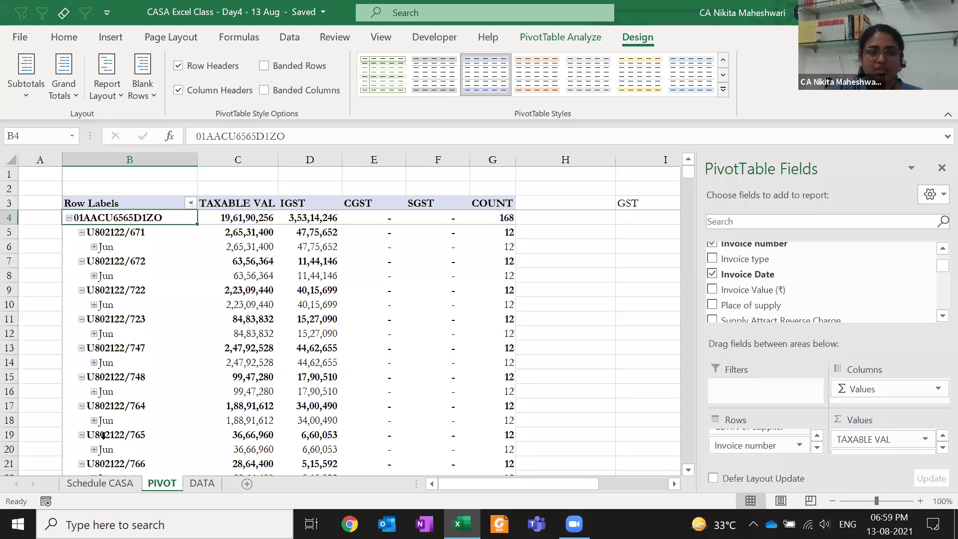
pyautogui.click(124, 248)
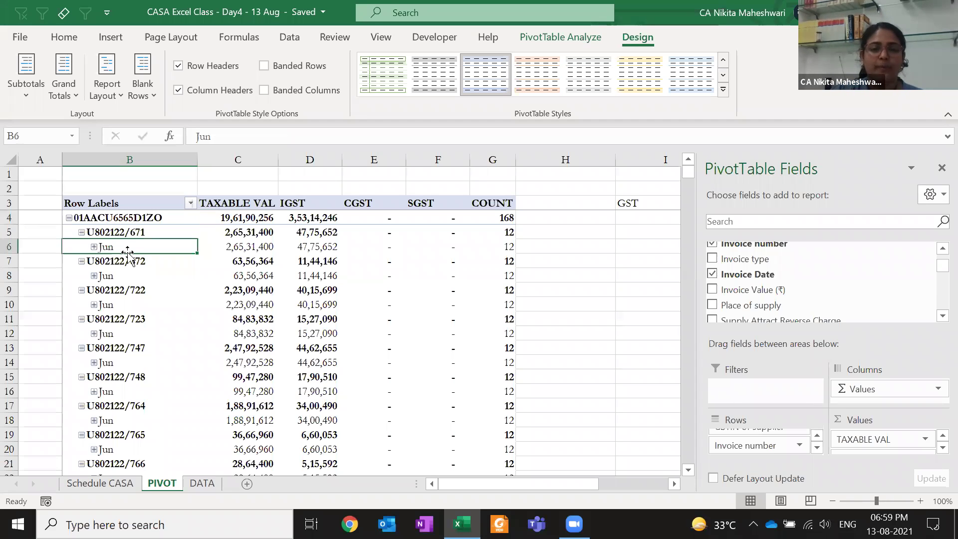
# Switch the pivot to Show in Tabular Form and confirm replacing existing cells
pyautogui.click(120, 87)
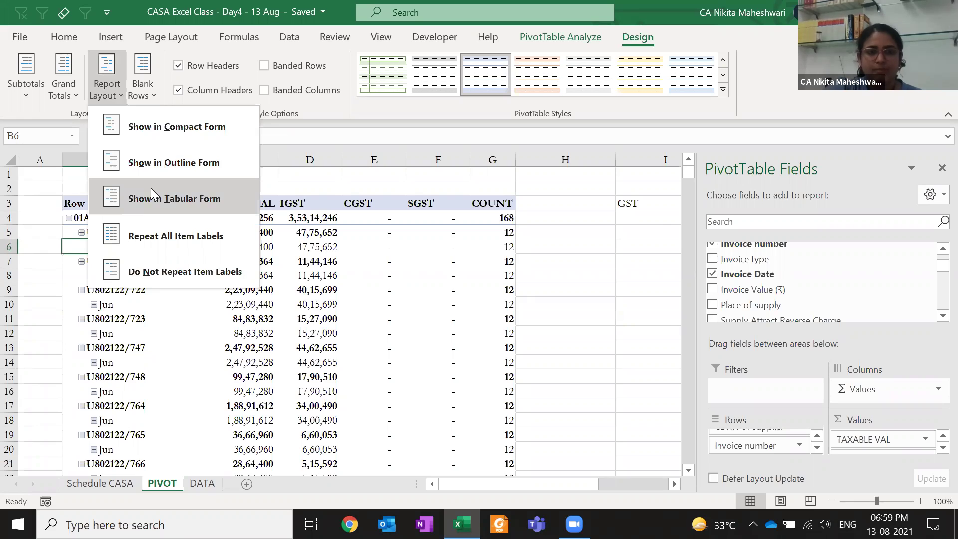
pyautogui.click(151, 188)
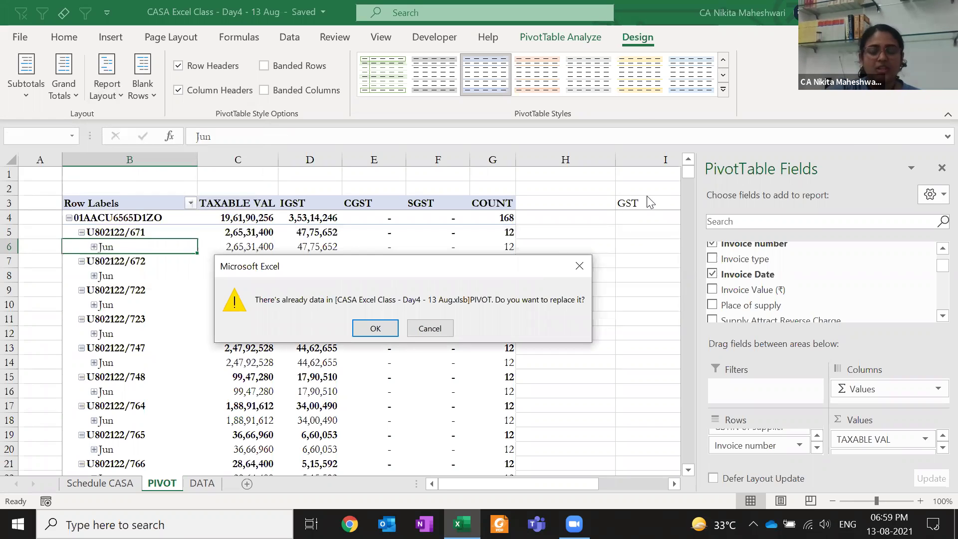
pyautogui.click(374, 328)
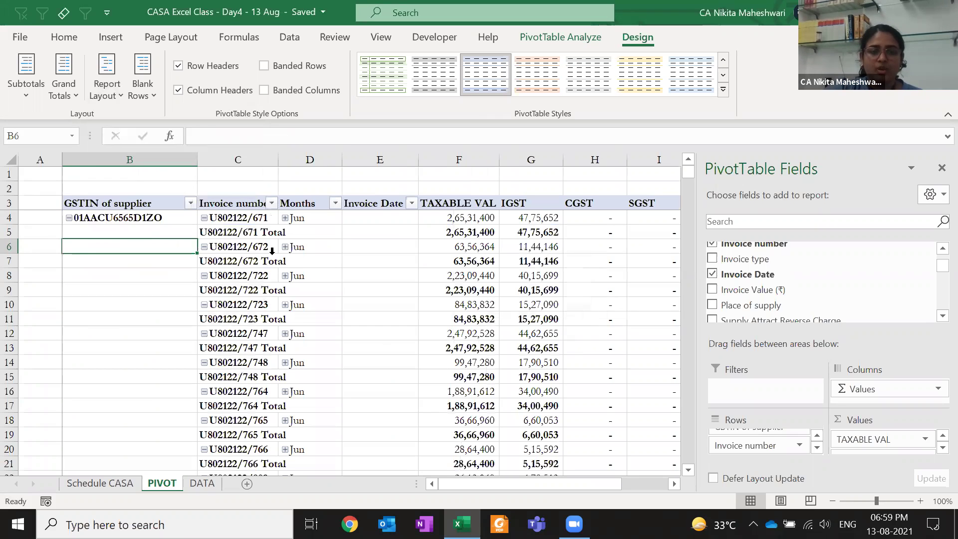
# Step along row 4 through the GSTIN, invoice number, month, Invoice Date and value columns
pyautogui.click(165, 223)
pyautogui.click(157, 218)
pyautogui.press('Right')
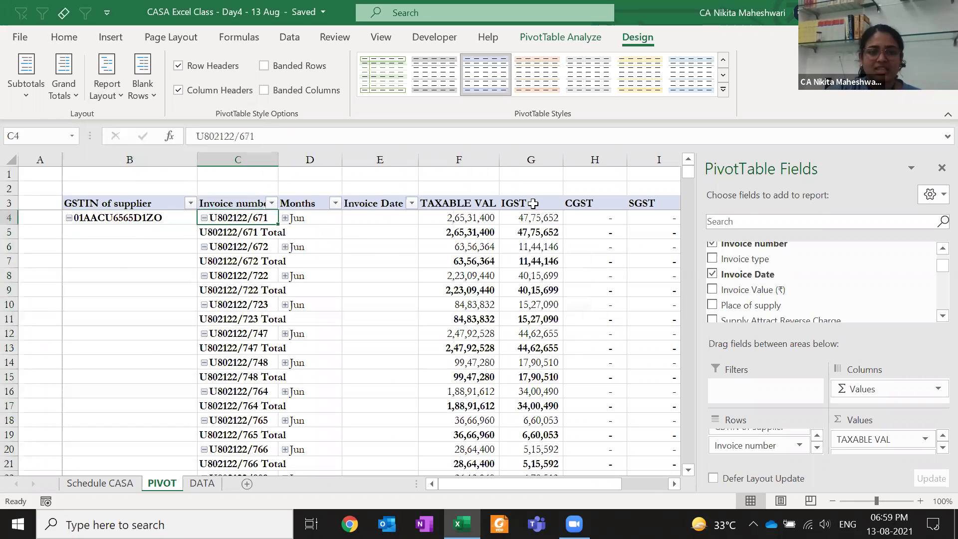
pyautogui.press('Right')
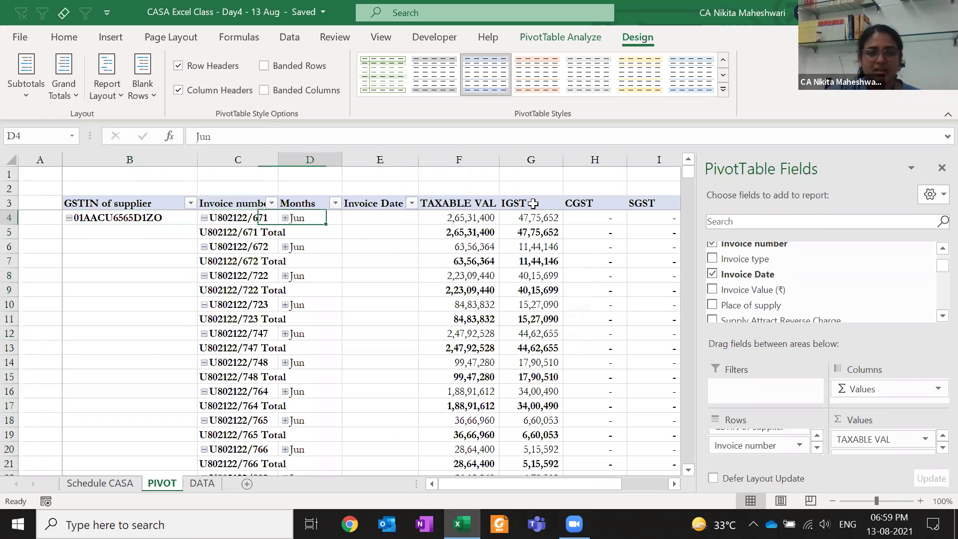
pyautogui.press('Right')
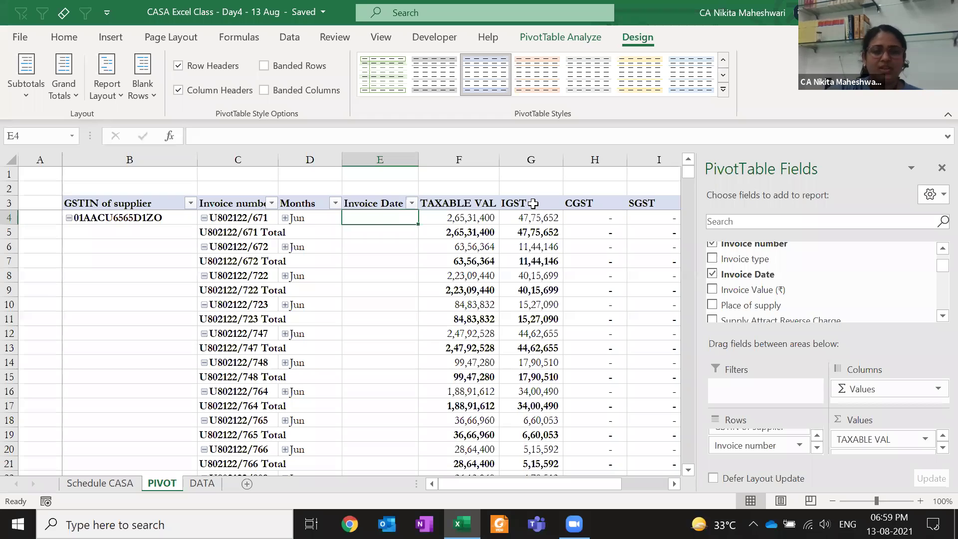
pyautogui.press('Right')
pyautogui.press('Right')
pyautogui.press('Right')
pyautogui.press('Right')
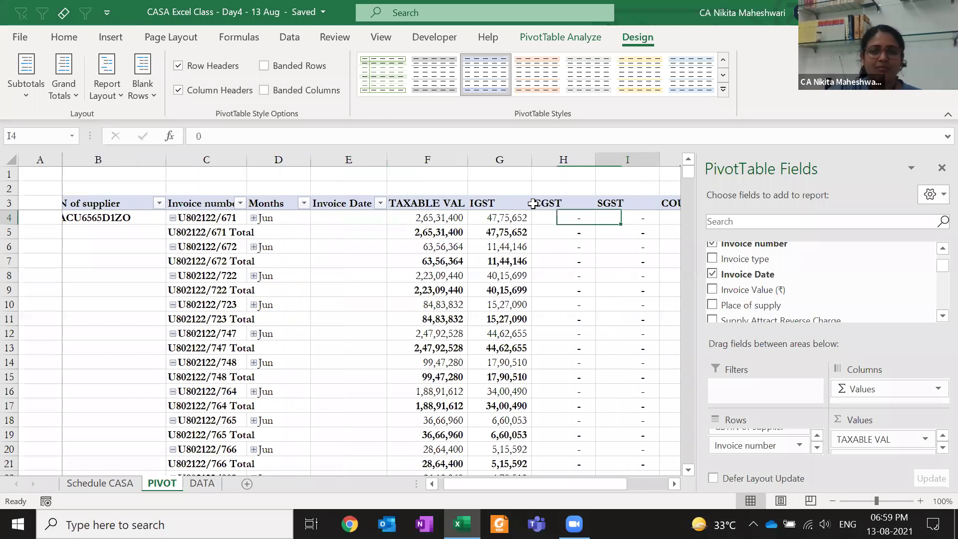
pyautogui.press('Home')
pyautogui.press('Right')
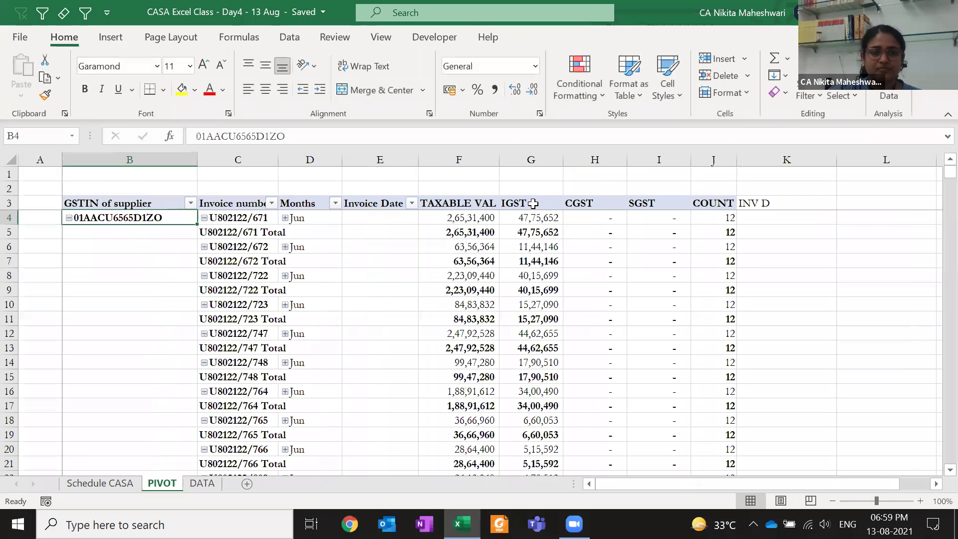
pyautogui.press('Right')
pyautogui.press('Right')
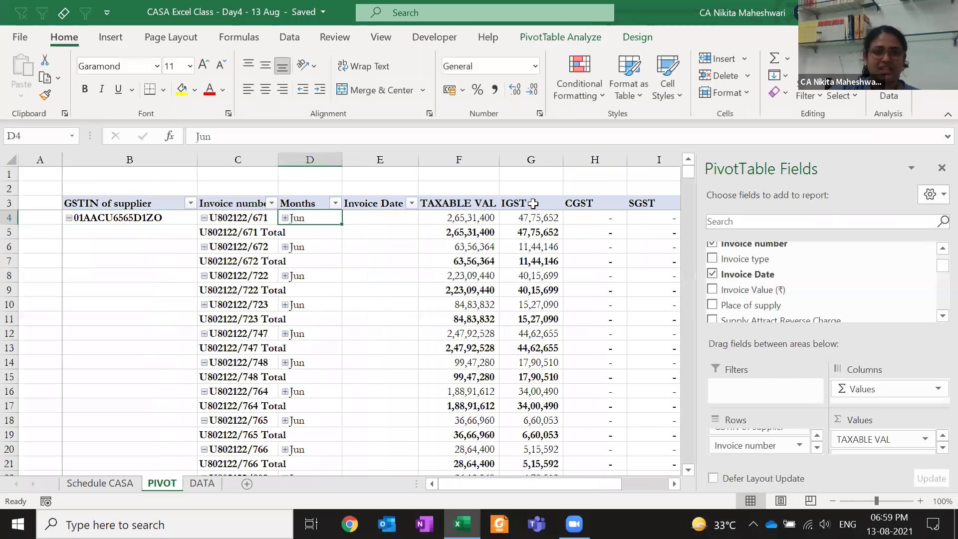
# Expand the Jun items to show each invoice's dates followed by Jun Total rows
pyautogui.click(303, 203)
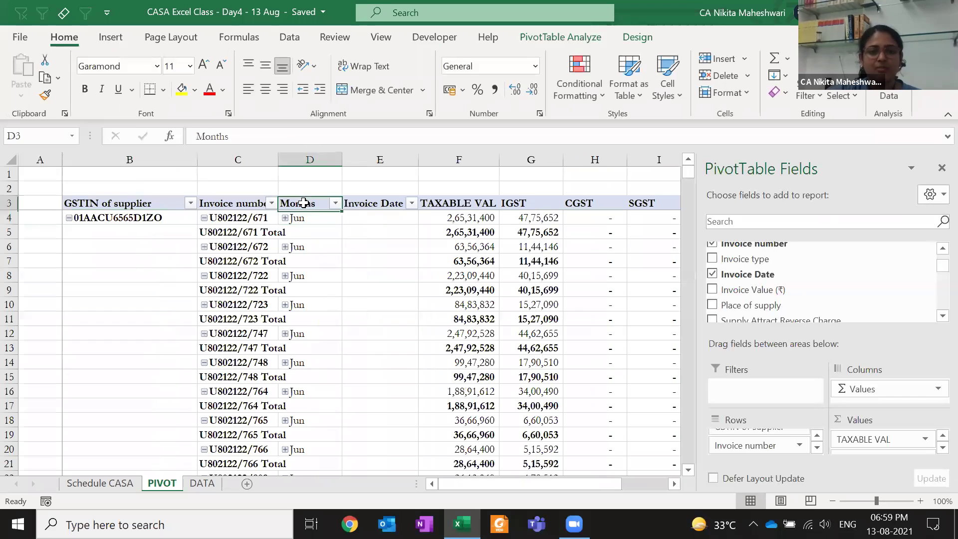
pyautogui.click(372, 205)
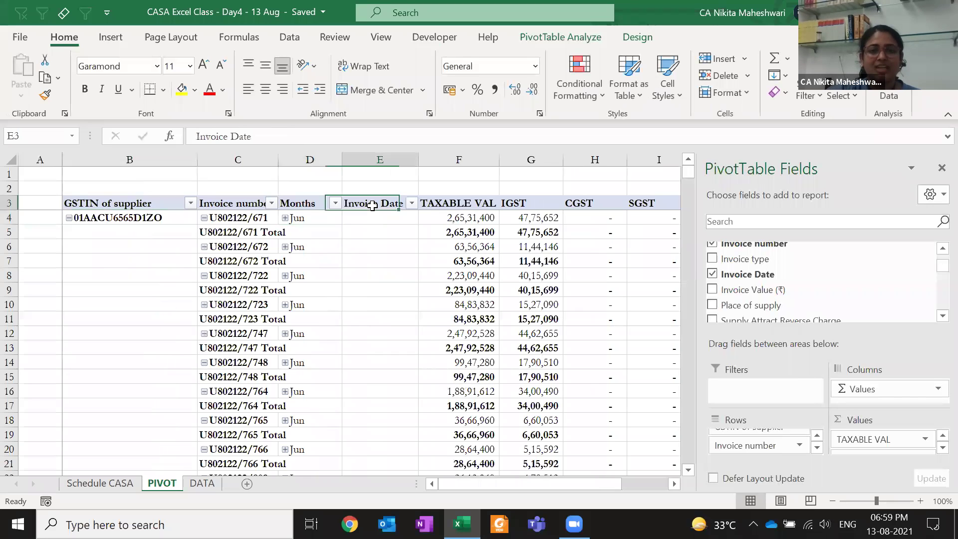
pyautogui.click(284, 217)
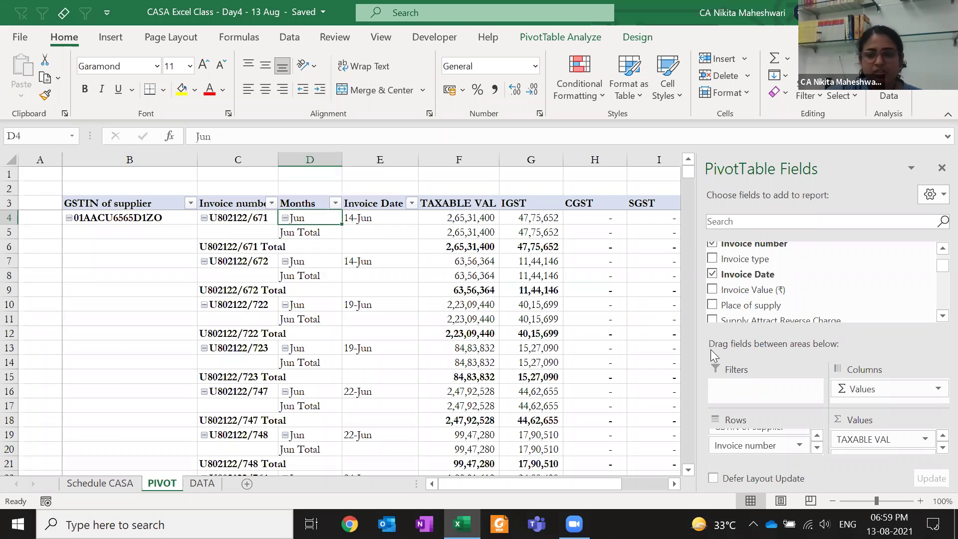
# Ungroup the Jun month item with PivotTable Analyze so invoices show full dates
pyautogui.click(576, 40)
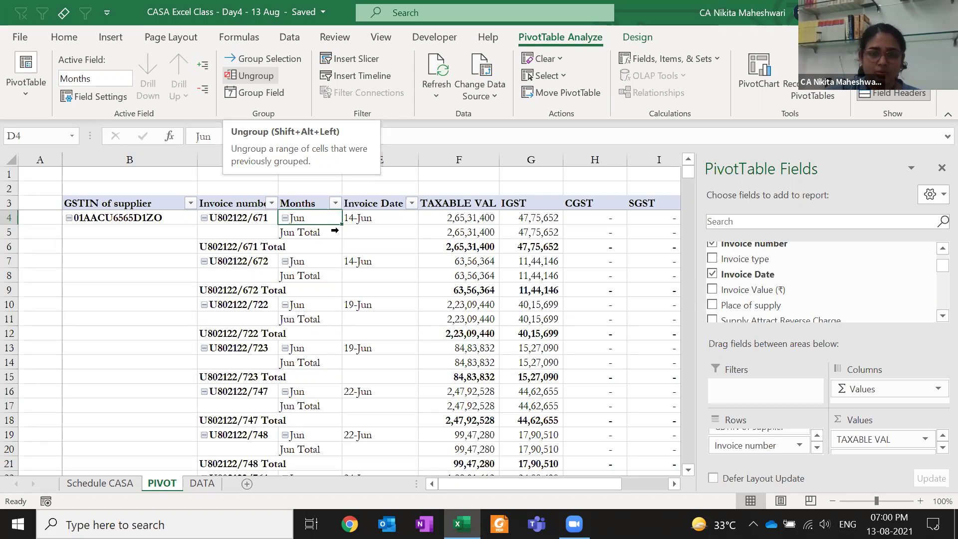
pyautogui.click(358, 216)
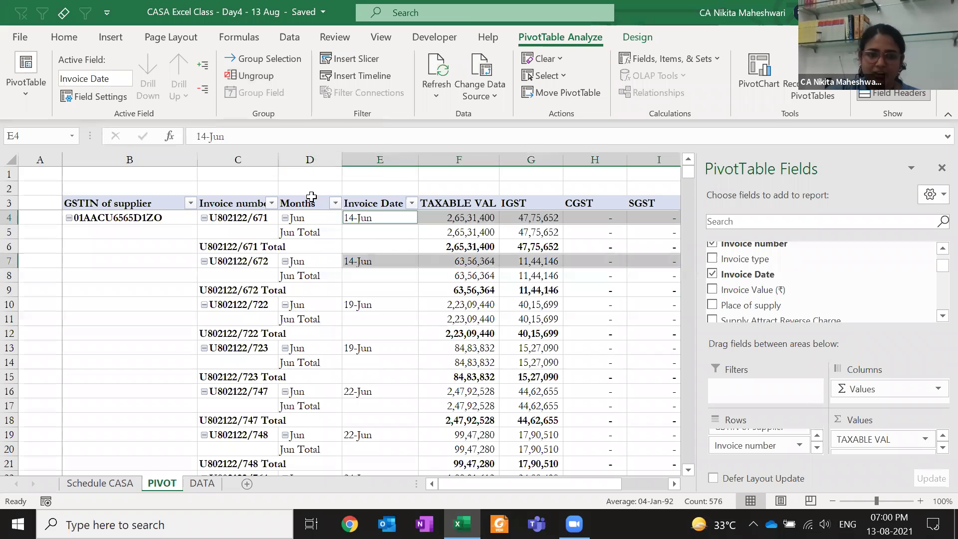
pyautogui.click(316, 178)
pyautogui.click(316, 221)
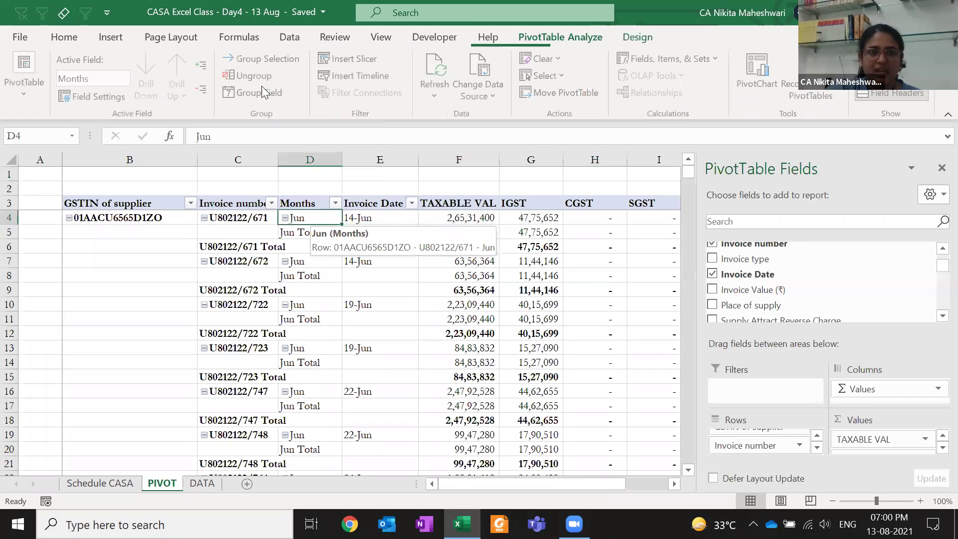
pyautogui.click(256, 75)
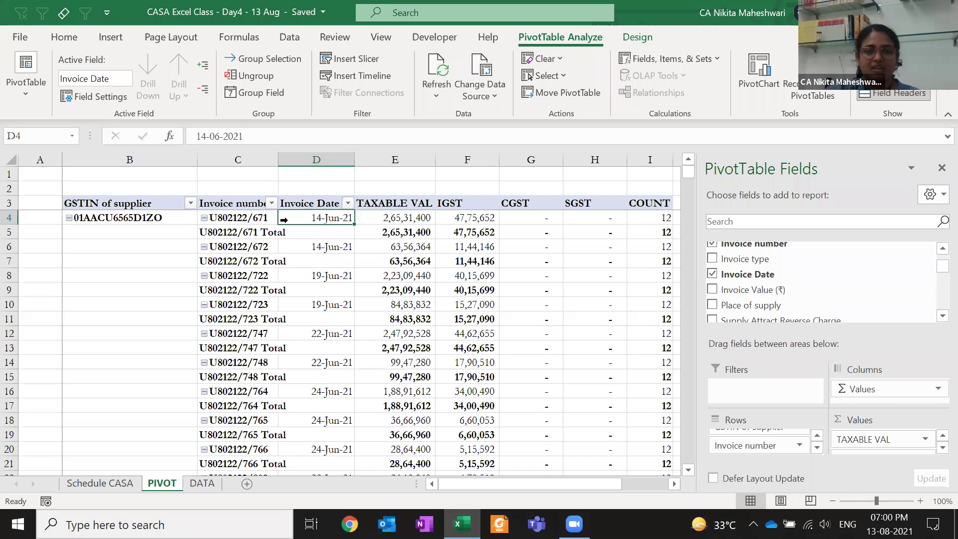
# Check the taxable value and the first invoice Total row beside the ungrouped dates
pyautogui.press('Right')
pyautogui.press('Right')
pyautogui.press('Right')
pyautogui.press('Right')
pyautogui.press('Right')
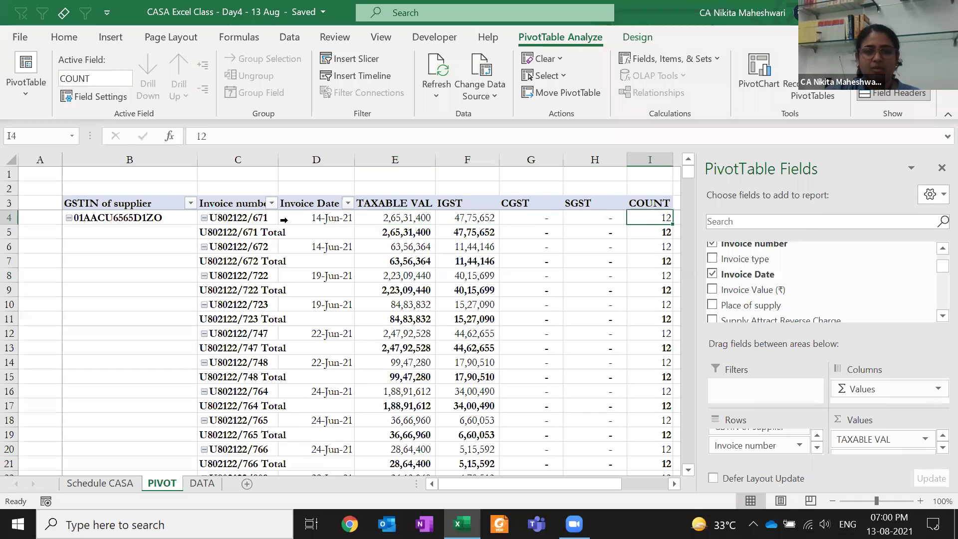
pyautogui.press('Left')
pyautogui.press('Left')
pyautogui.press('Left')
pyautogui.press('Left')
pyautogui.press('Left')
pyautogui.press('Left')
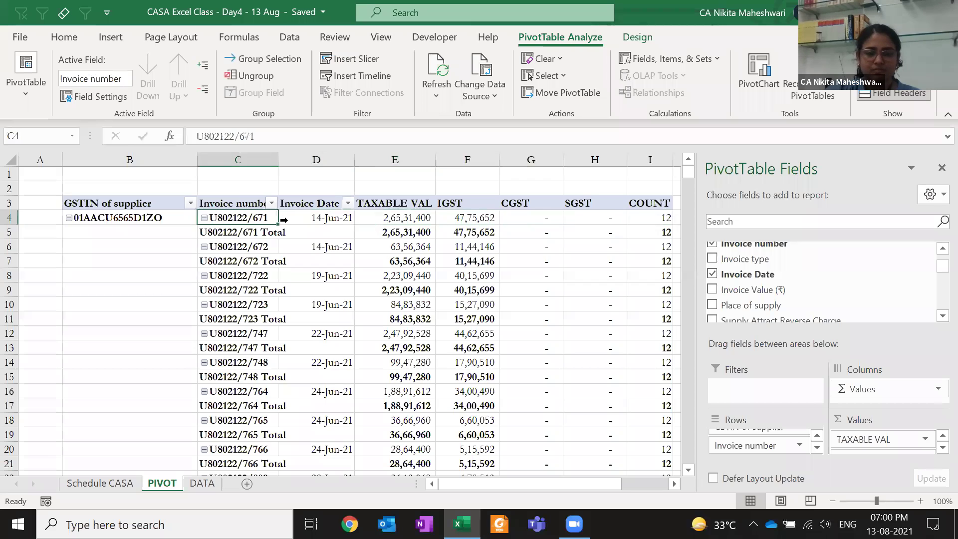
pyautogui.press('Down')
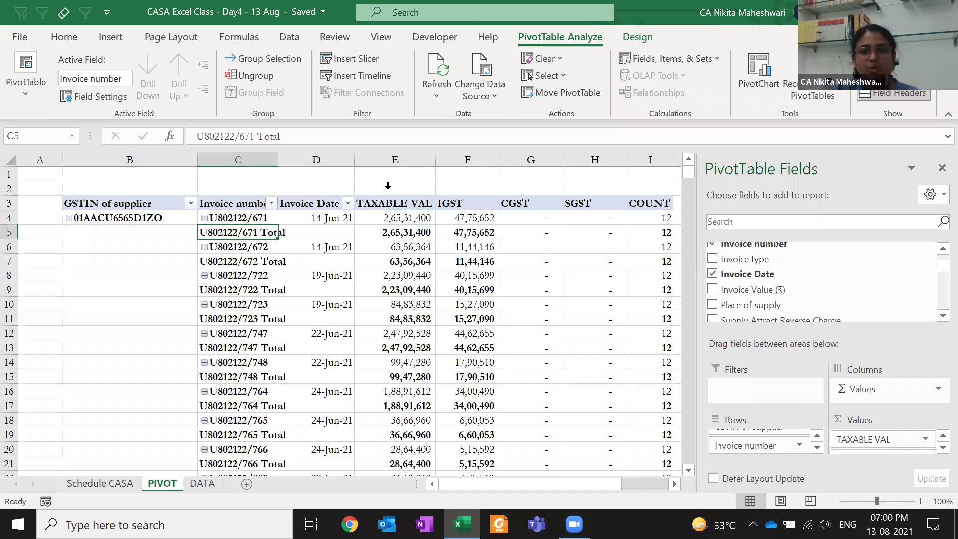
pyautogui.click(648, 39)
# Set Subtotals to Do Not Show Subtotals, after briefly undoing to compare the per-invoice totals
pyautogui.click(24, 95)
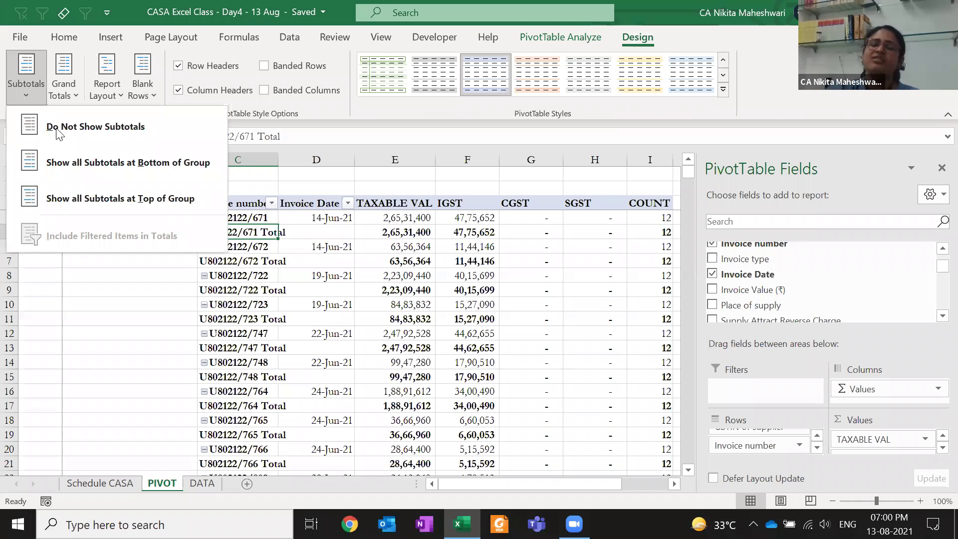
pyautogui.click(56, 128)
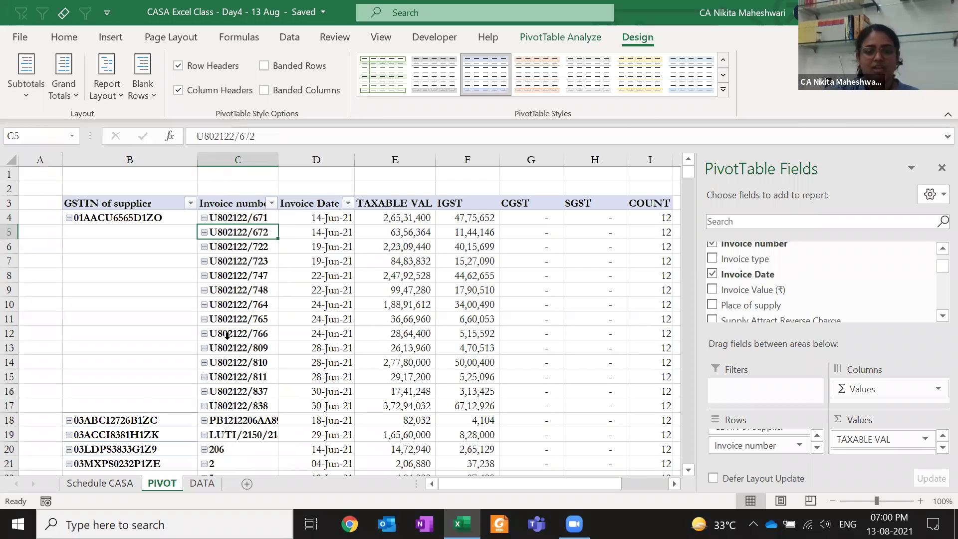
pyautogui.hotkey('ctrl', 'z')
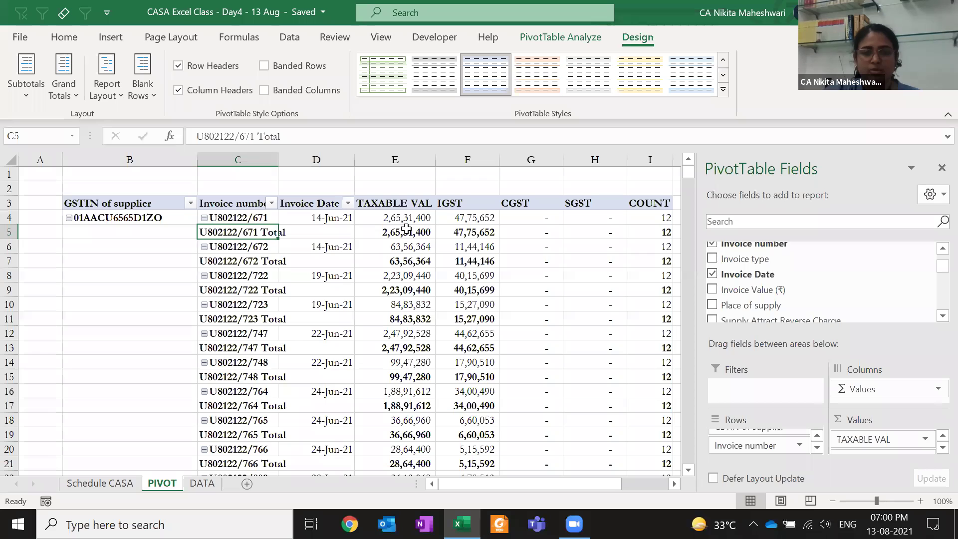
pyautogui.click(409, 232)
pyautogui.click(464, 233)
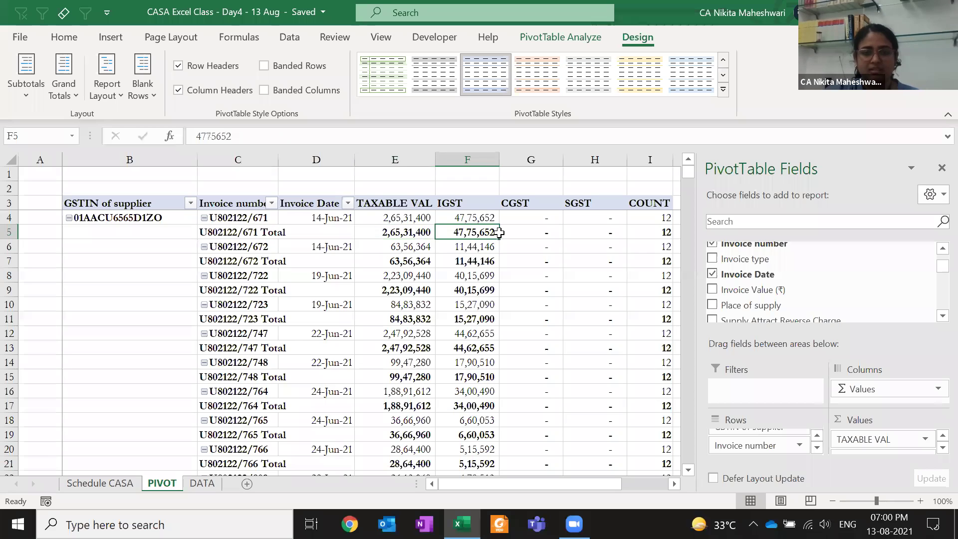
pyautogui.click(43, 99)
pyautogui.click(60, 133)
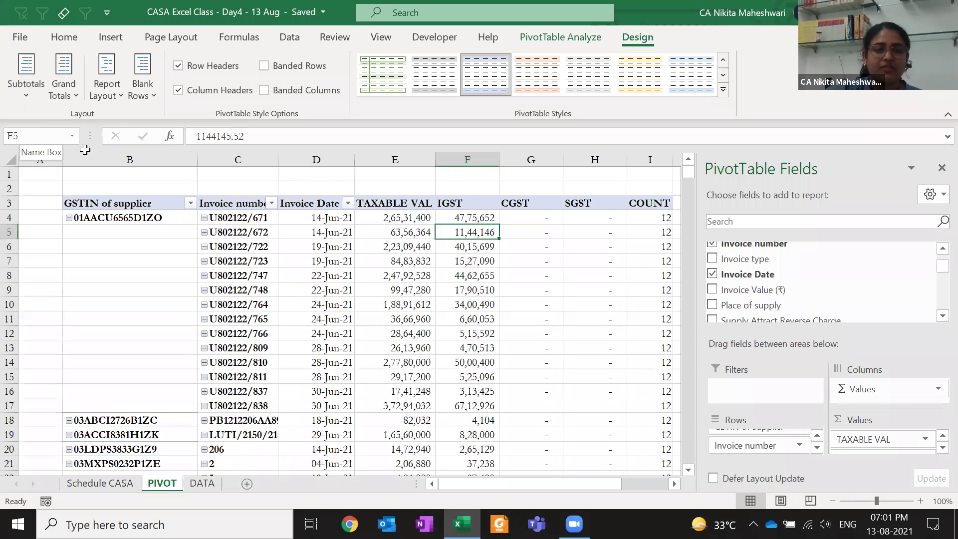
pyautogui.moveTo(113, 218); pyautogui.dragTo(110, 342)
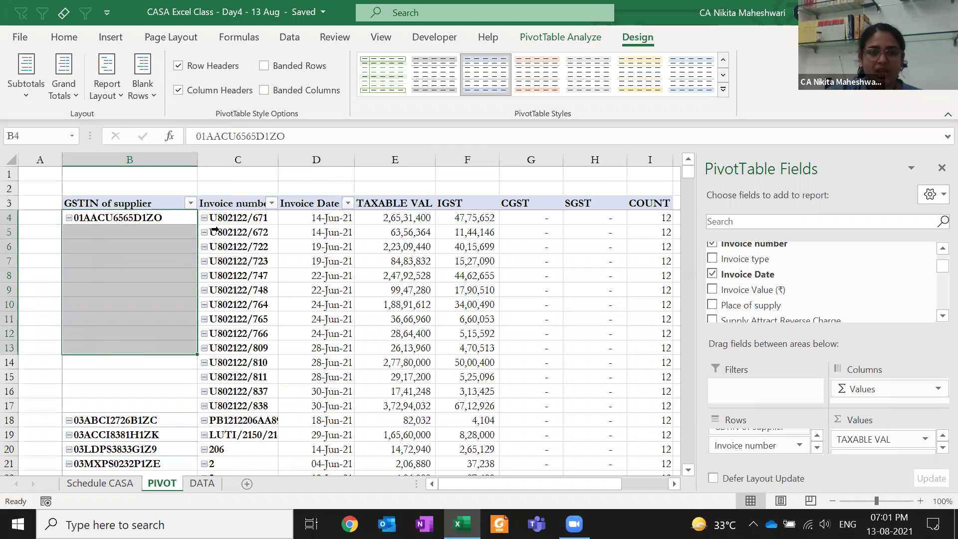
pyautogui.moveTo(224, 218); pyautogui.dragTo(217, 401)
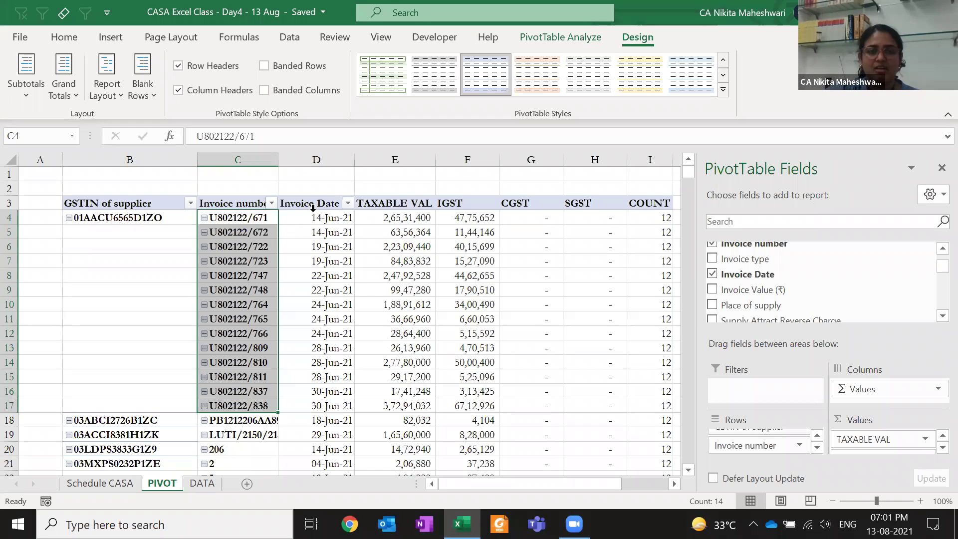
pyautogui.moveTo(310, 218); pyautogui.dragTo(314, 369)
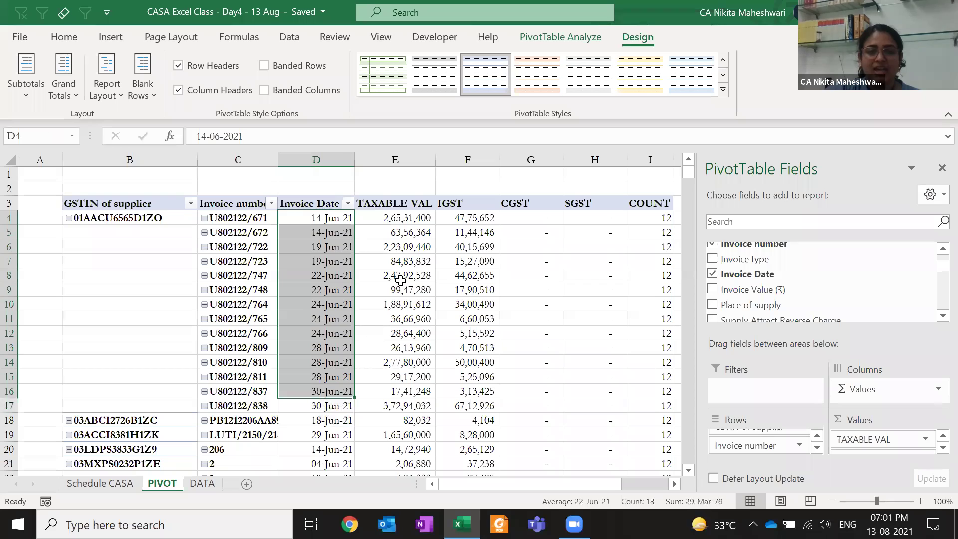
pyautogui.click(423, 272)
pyautogui.click(450, 272)
pyautogui.press('Right')
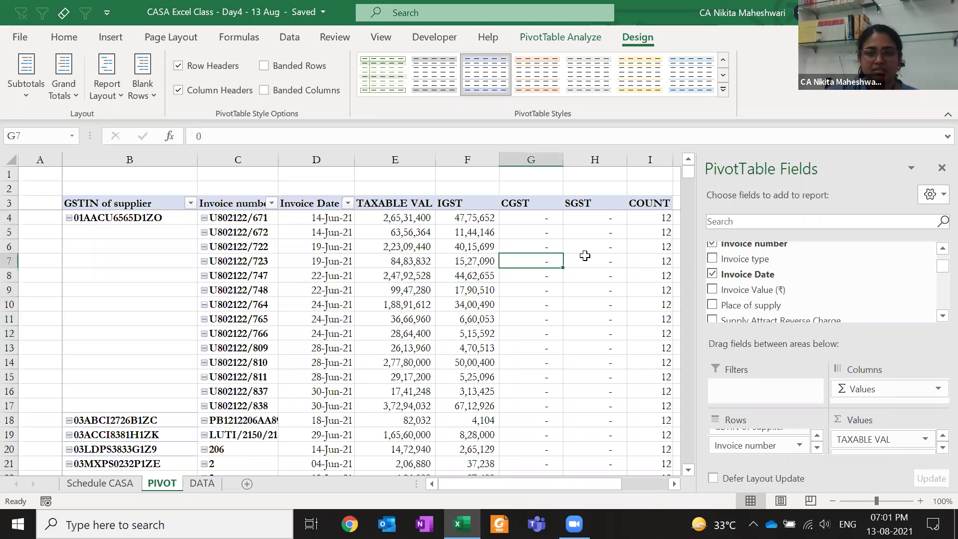
pyautogui.press('Right')
pyautogui.press('Up')
pyautogui.press('Right')
pyautogui.press('Up')
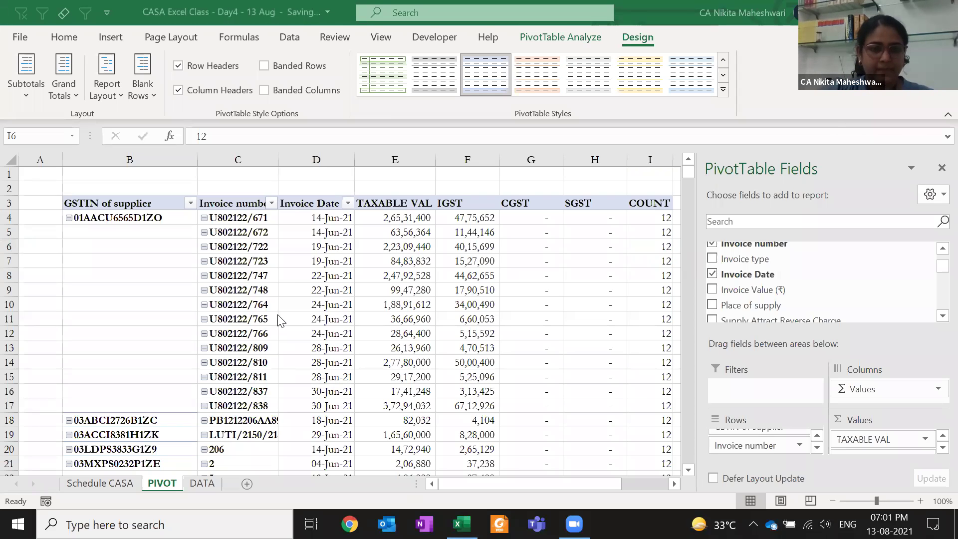
pyautogui.click(153, 203)
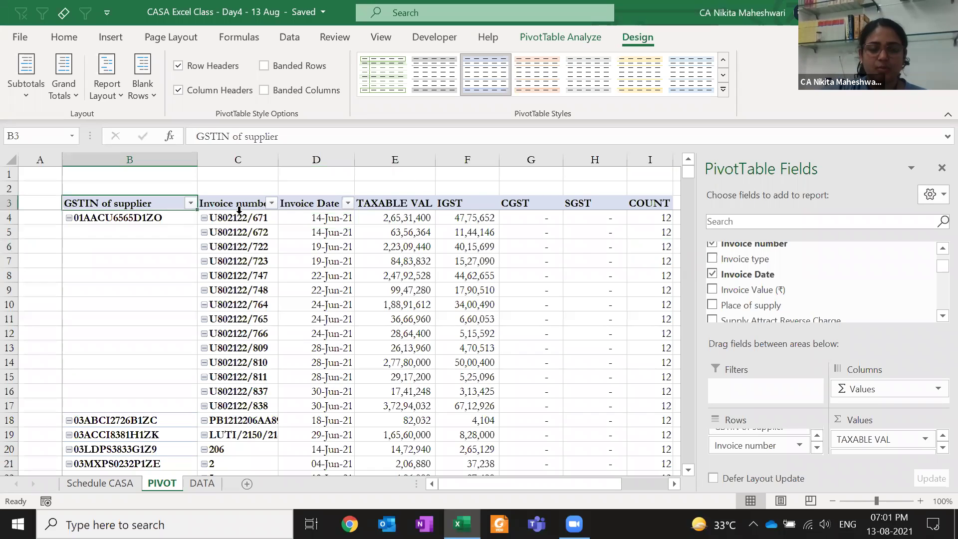
pyautogui.moveTo(390, 228)
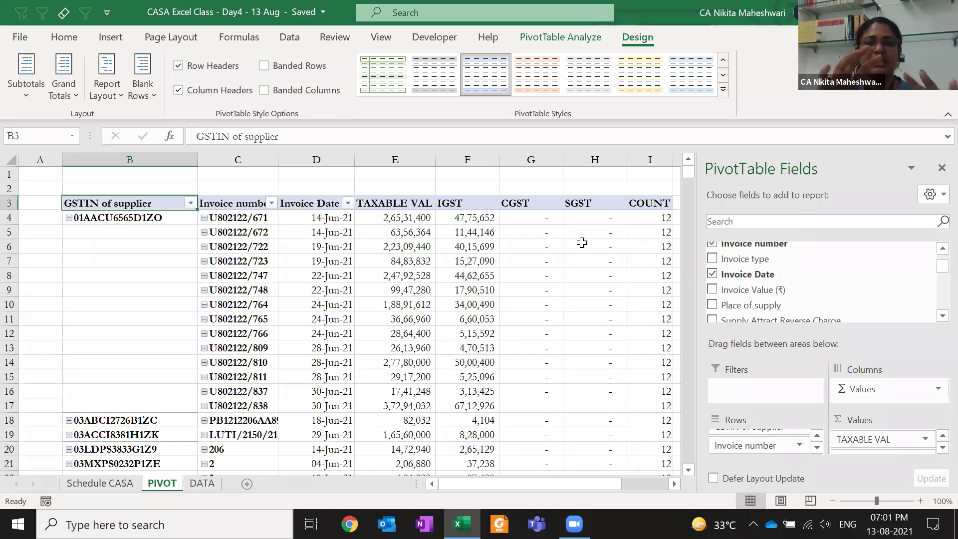
pyautogui.moveTo(581, 243)
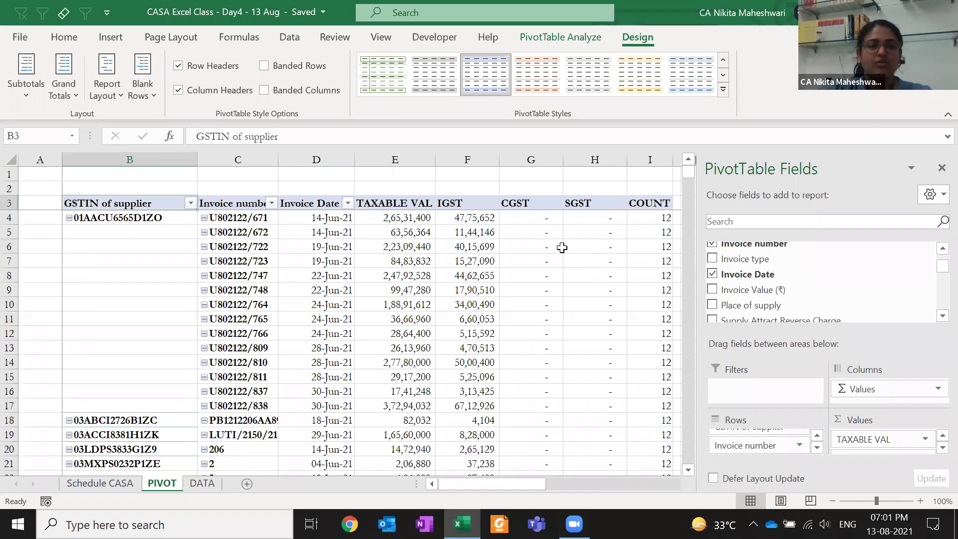
pyautogui.hotkey('ctrl', 'pagedown')
pyautogui.hotkey('ctrl', 'pageup')
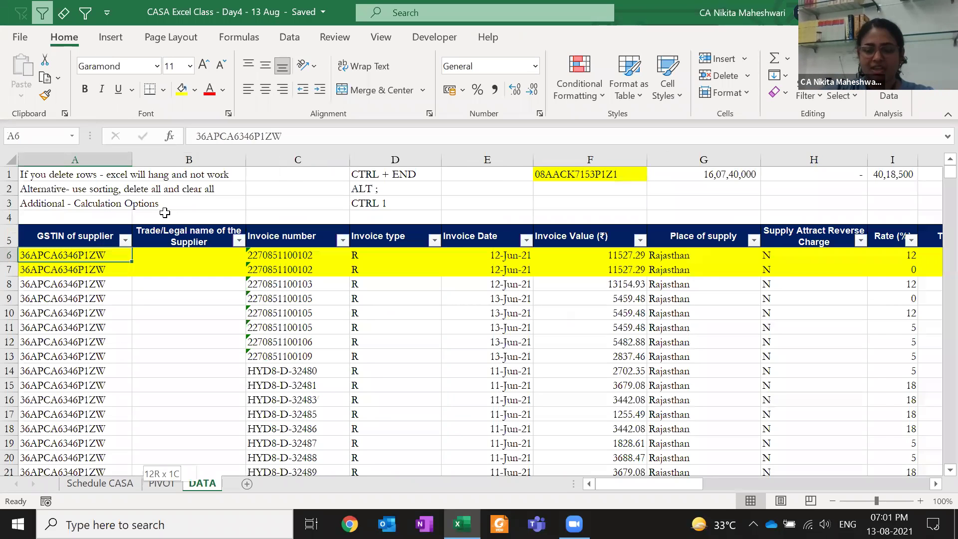
pyautogui.press('Up')
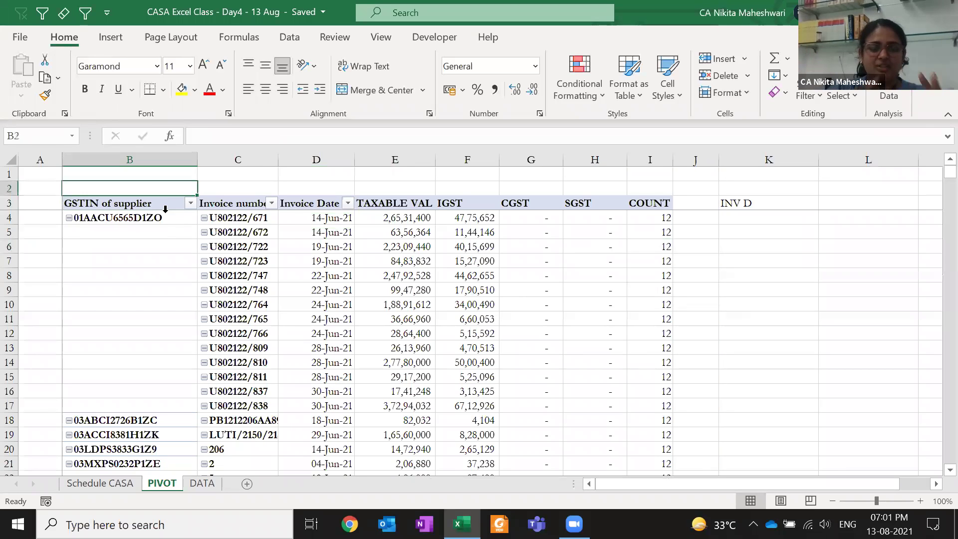
pyautogui.press('Right')
pyautogui.press('Down')
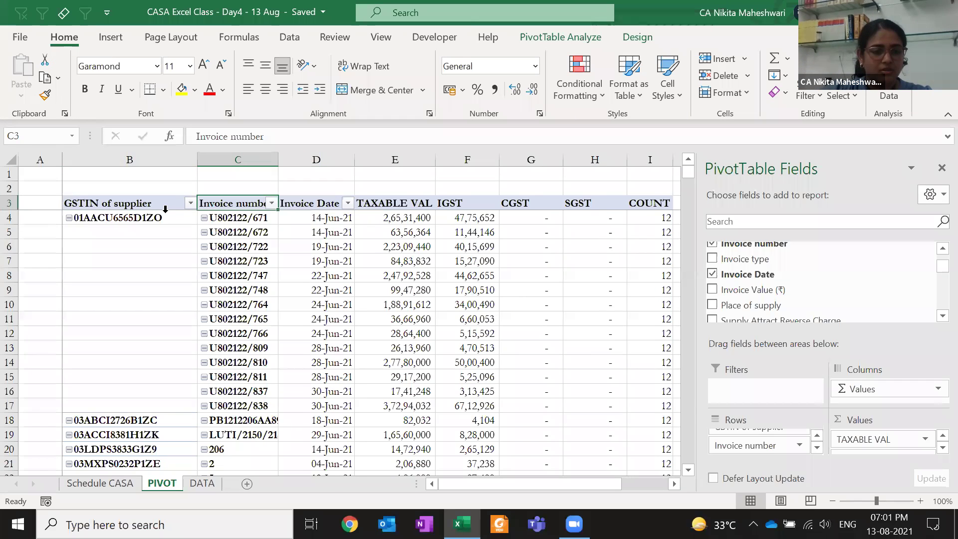
pyautogui.hotkey('ctrl', 'shift', 'Down')
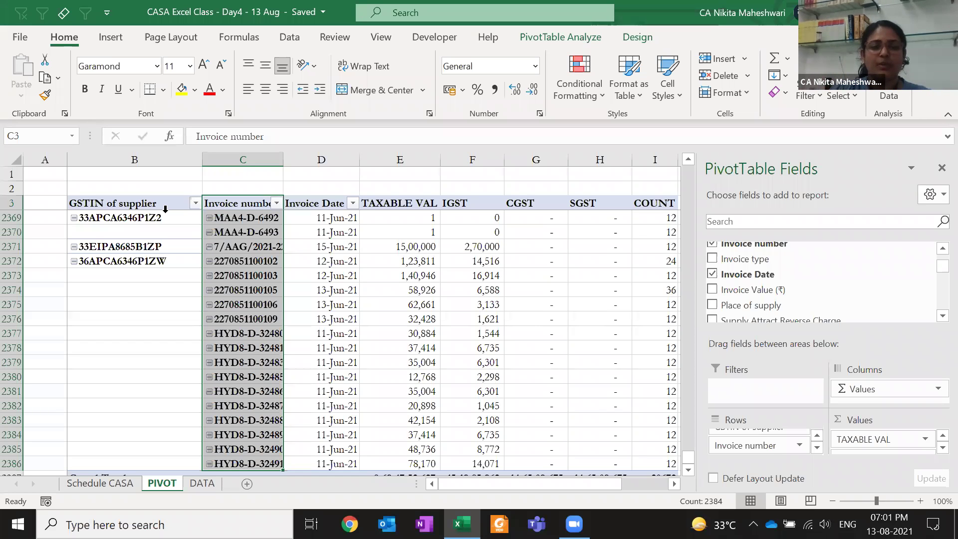
pyautogui.hotkey('ctrl', 'shift', 'Up')
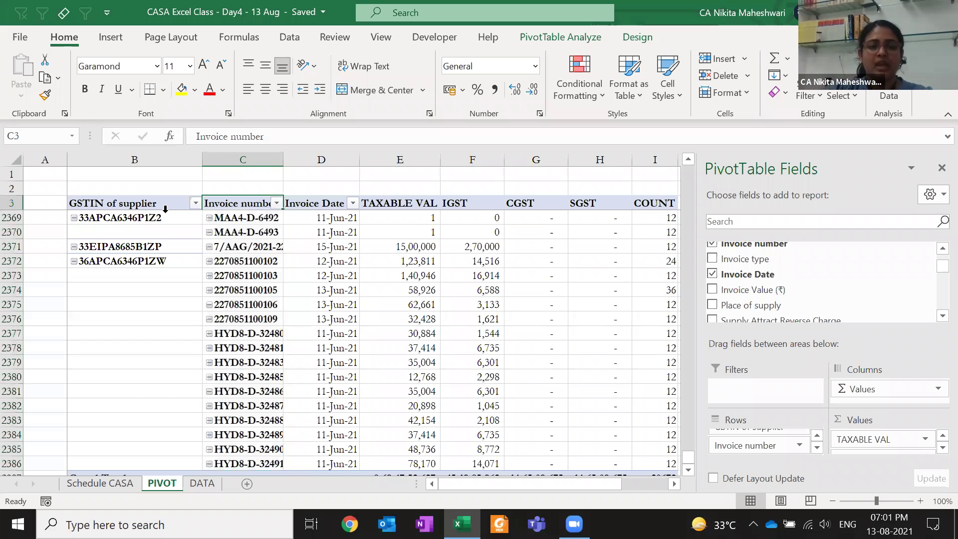
pyautogui.press('Down')
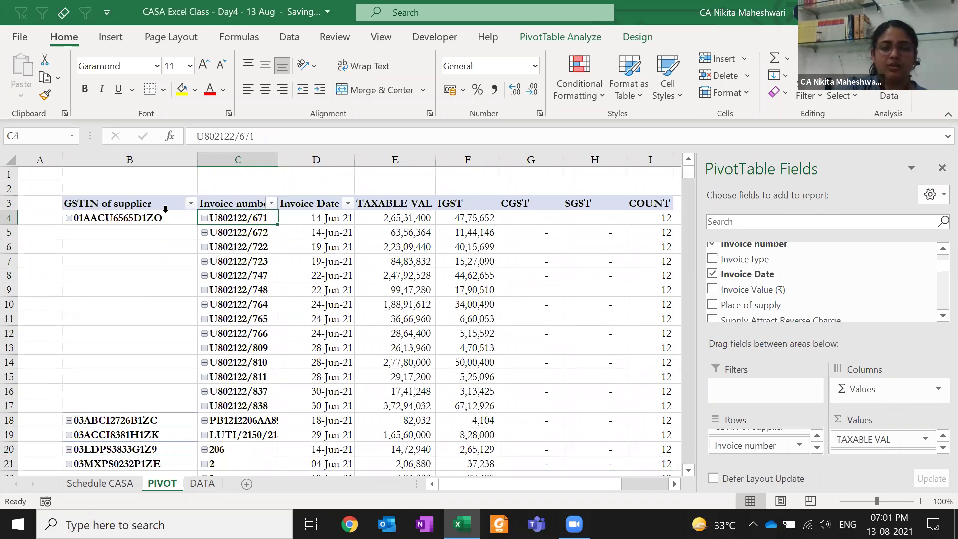
pyautogui.click(110, 231)
pyautogui.moveTo(109, 395); pyautogui.dragTo(124, 407)
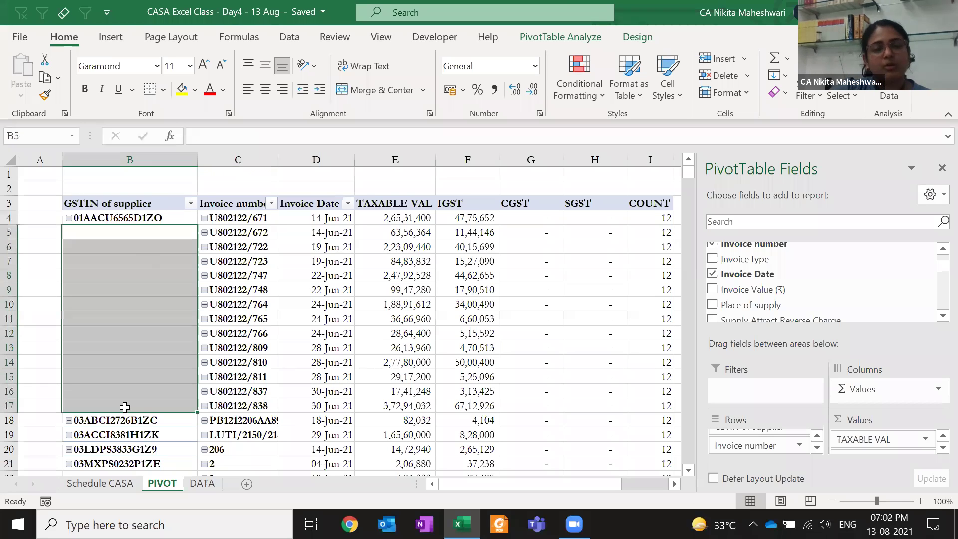
pyautogui.click(94, 218)
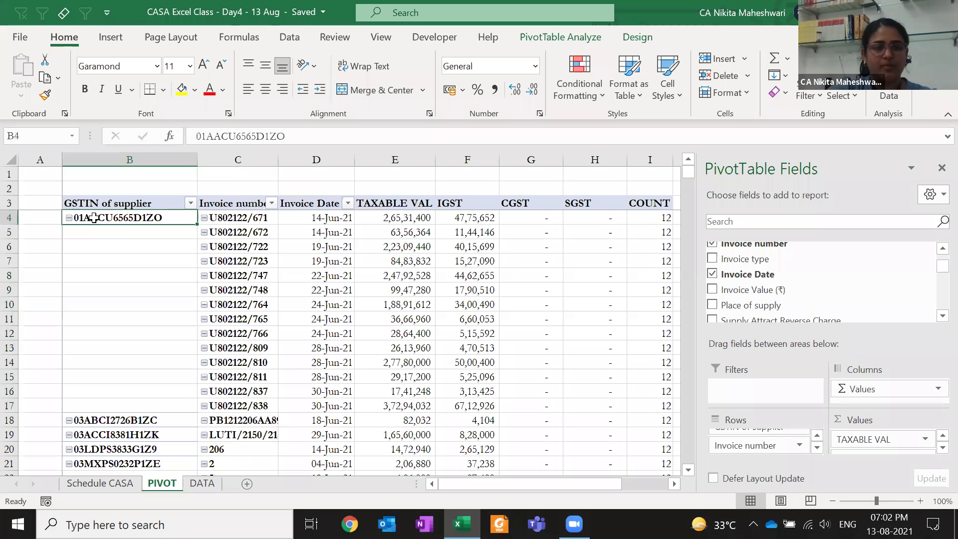
pyautogui.hotkey('ctrl', 'c')
pyautogui.press('Down')
pyautogui.press('Escape')
pyautogui.press('Down')
pyautogui.press('Up')
pyautogui.press('Up')
pyautogui.hotkey('ctrl', 'c')
pyautogui.press('Down')
pyautogui.press('Escape')
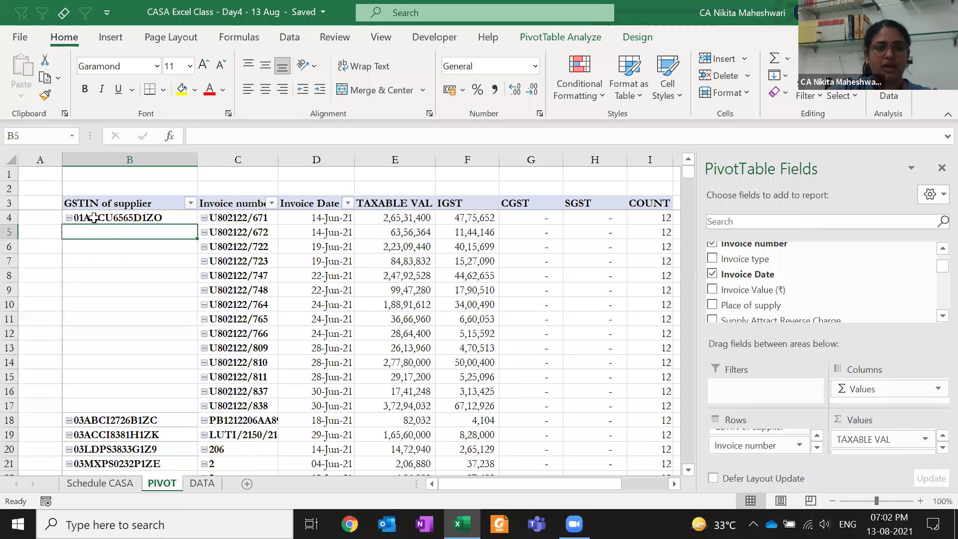
pyautogui.press('Up')
pyautogui.hotkey('ctrl', 'c')
pyautogui.press('Down')
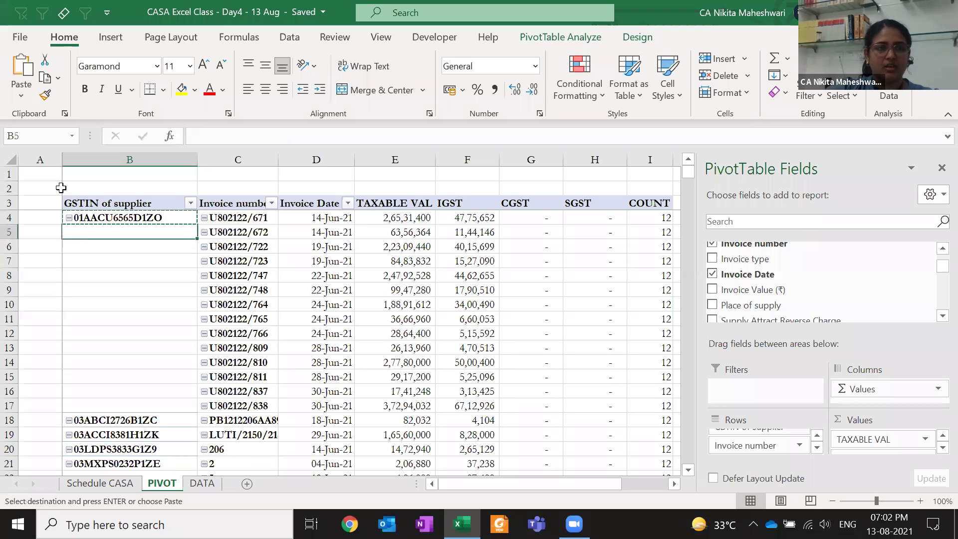
pyautogui.press('Return')
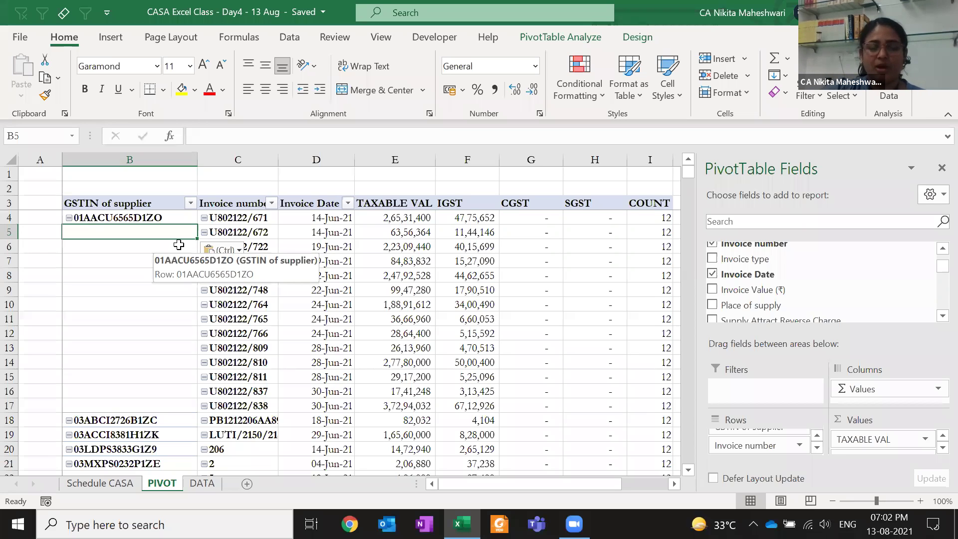
pyautogui.click(639, 36)
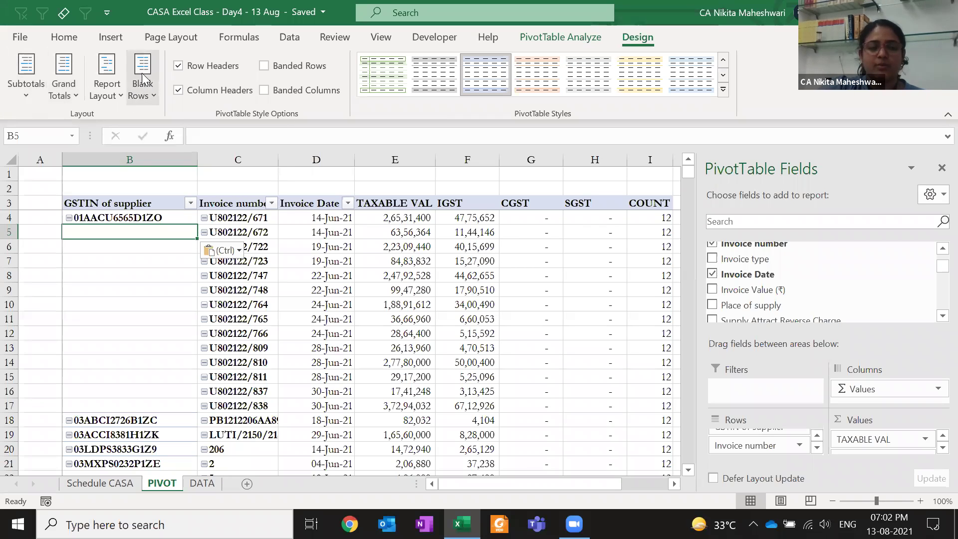
# Set the report layout to Repeat All Item Labels so GSTINs fill every row
pyautogui.click(118, 94)
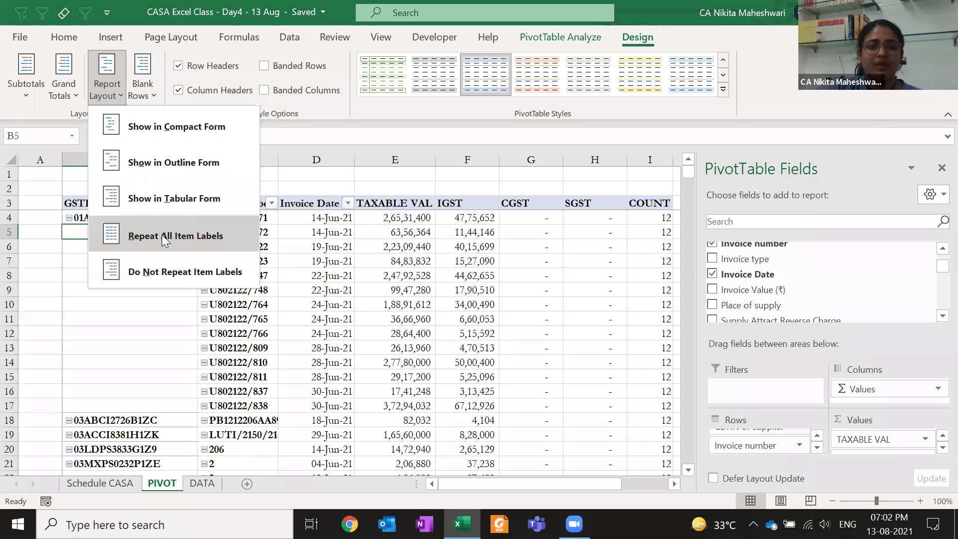
pyautogui.click(199, 237)
pyautogui.click(155, 295)
# Page down through the pivot to confirm every row shows its supplier GSTIN
pyautogui.press('pagedown')
pyautogui.press('pagedown')
pyautogui.press('pagedown')
pyautogui.press('pagedown')
pyautogui.press('pagedown')
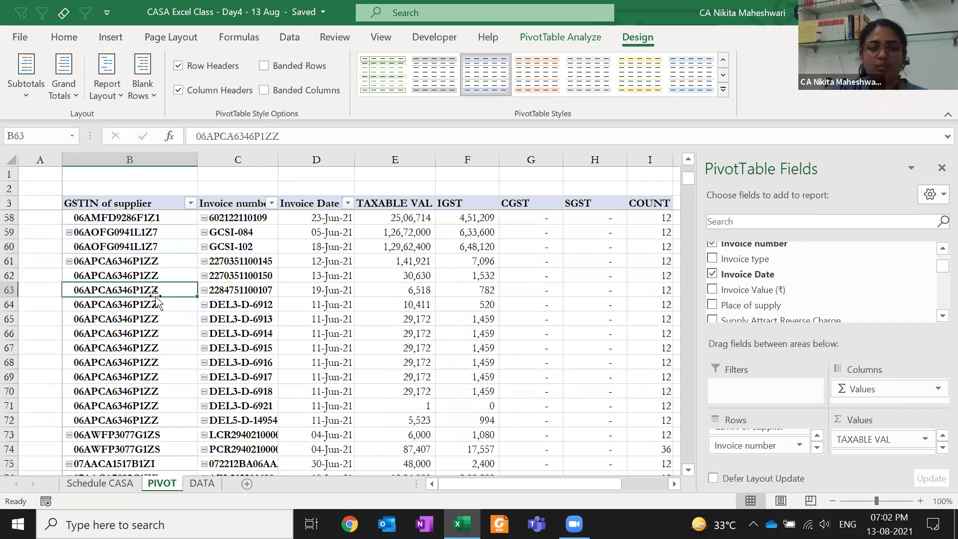
pyautogui.press('pagedown')
pyautogui.press('pagedown')
pyautogui.press('pagedown')
pyautogui.press('pagedown')
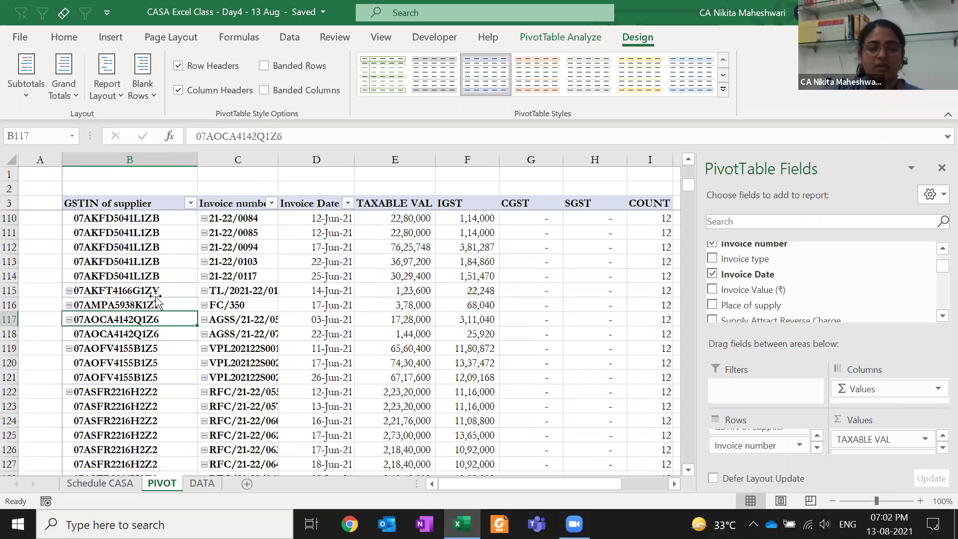
pyautogui.press('pagedown')
pyautogui.press('pagedown')
pyautogui.press('pagedown')
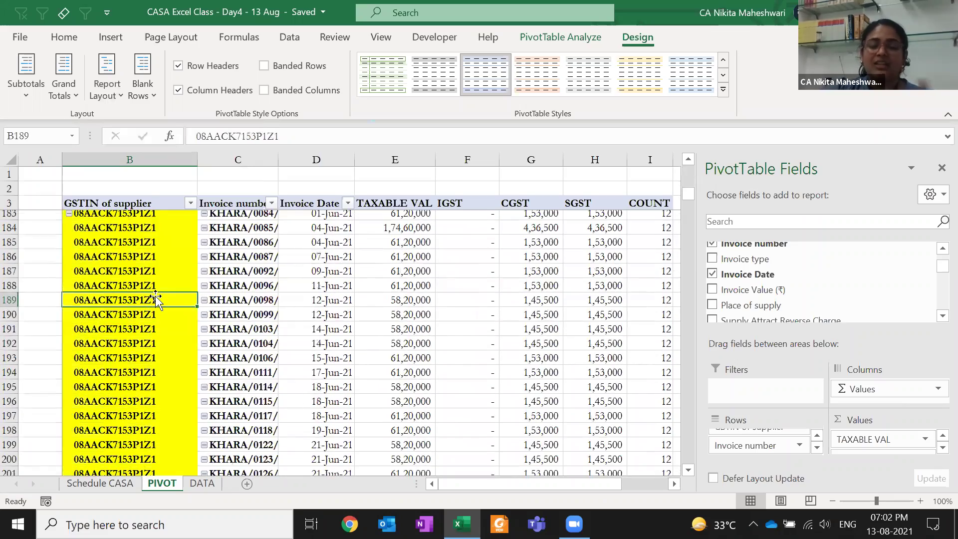
pyautogui.press('pageup')
pyautogui.press('pageup')
pyautogui.press('pageup')
pyautogui.press('pagedown')
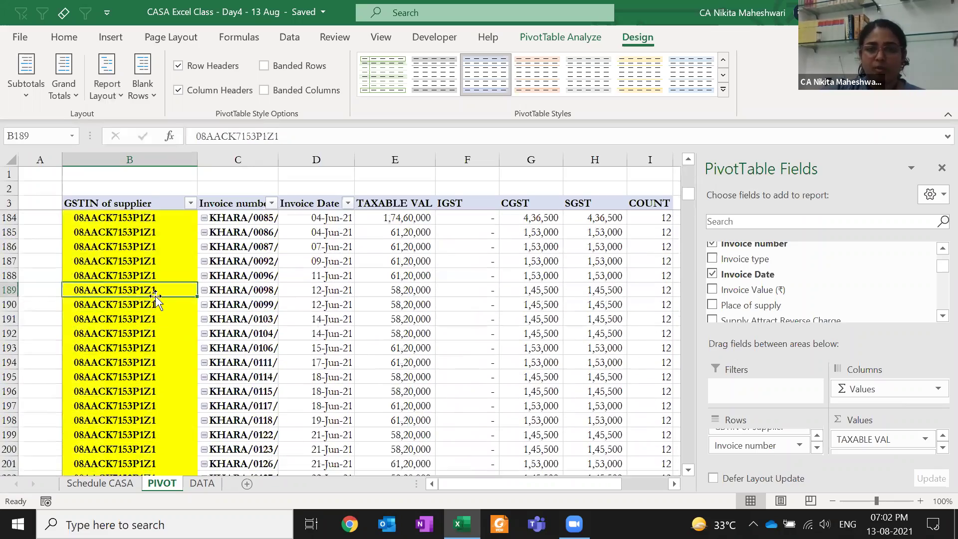
pyautogui.press('pagedown')
pyautogui.press('pagedown')
pyautogui.press('pagedown')
pyautogui.press('pagedown')
pyautogui.press('pagedown')
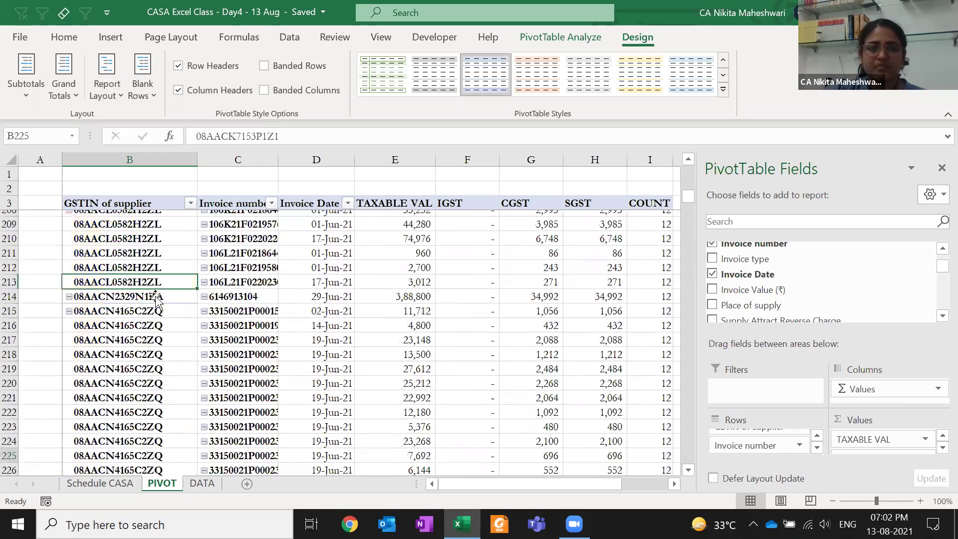
pyautogui.press('pagedown')
pyautogui.press('pagedown')
pyautogui.press('pagedown')
pyautogui.press('pagedown')
pyautogui.press('pagedown')
pyautogui.press('pagedown')
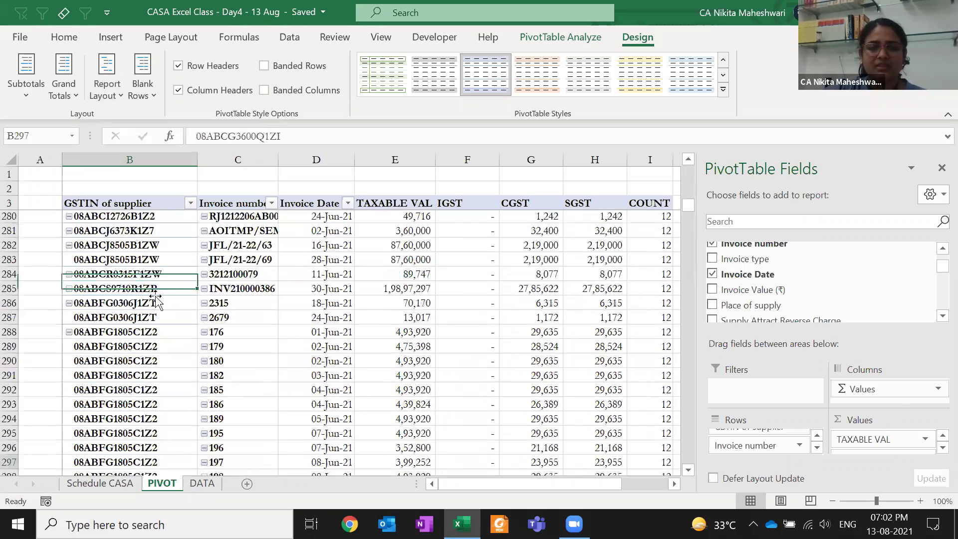
pyautogui.press('pagedown')
pyautogui.press('pagedown')
pyautogui.press('pagedown')
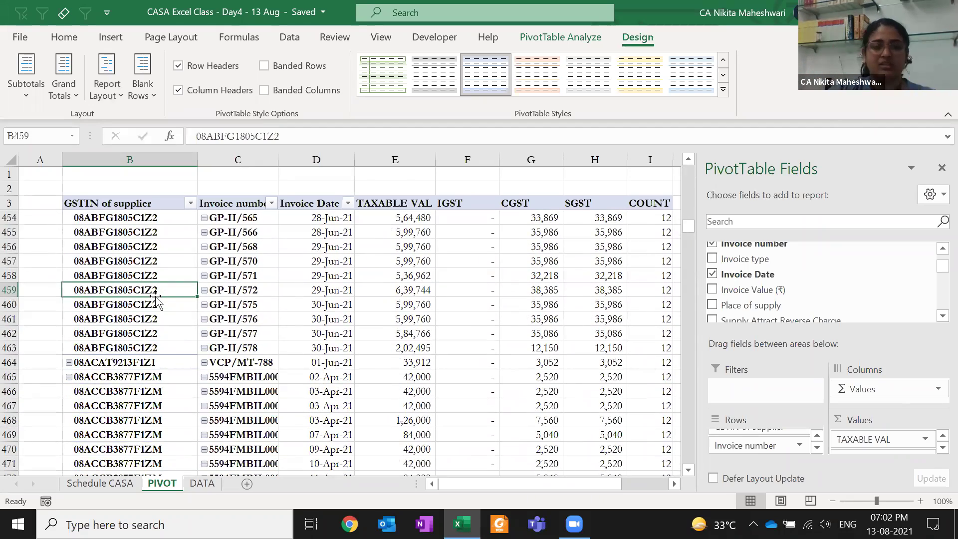
pyautogui.press('pagedown')
# Select the GSTIN column from B4 down to the pivot's last row
pyautogui.hotkey('ctrl', 'Up')
pyautogui.press('Down')
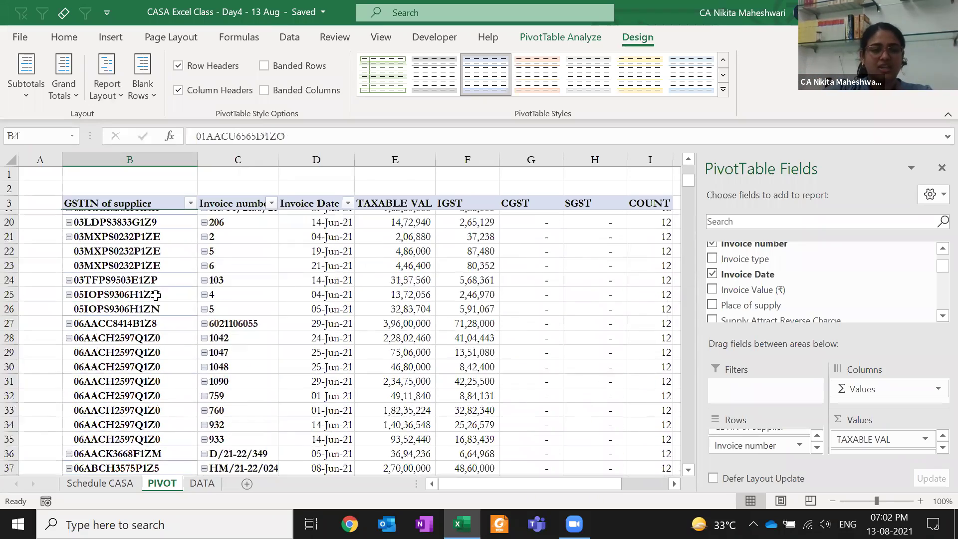
pyautogui.hotkey('ctrl', 'shift', 'Down')
pyautogui.hotkey('shift', 'Up')
# Select and copy the whole pivot from B3 through the Grand Total row
pyautogui.hotkey('shift', 'Right')
pyautogui.hotkey('shift', 'Right')
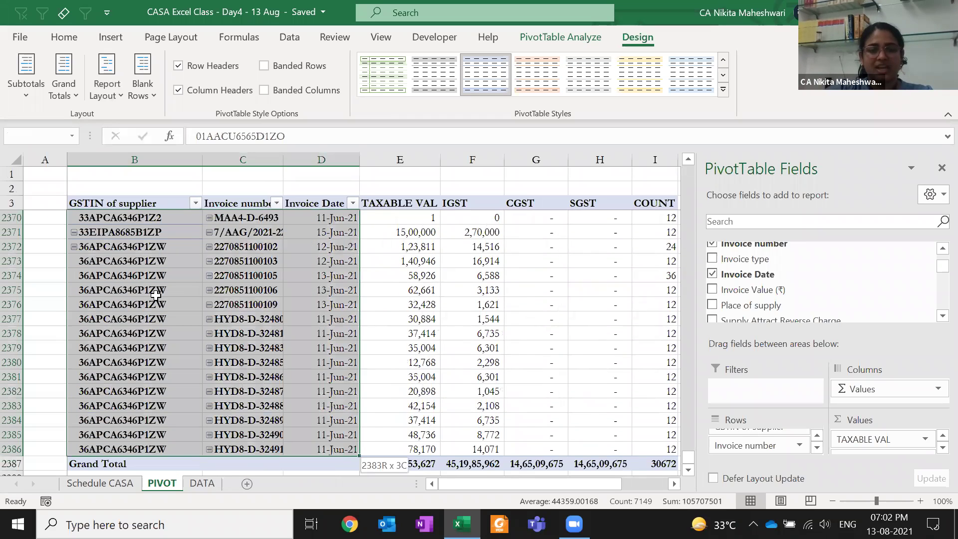
pyautogui.hotkey('shift', 'Right')
pyautogui.hotkey('shift', 'Right')
pyautogui.hotkey('shift', 'Right')
pyautogui.hotkey('shift', 'Right')
pyautogui.hotkey('shift', 'Right')
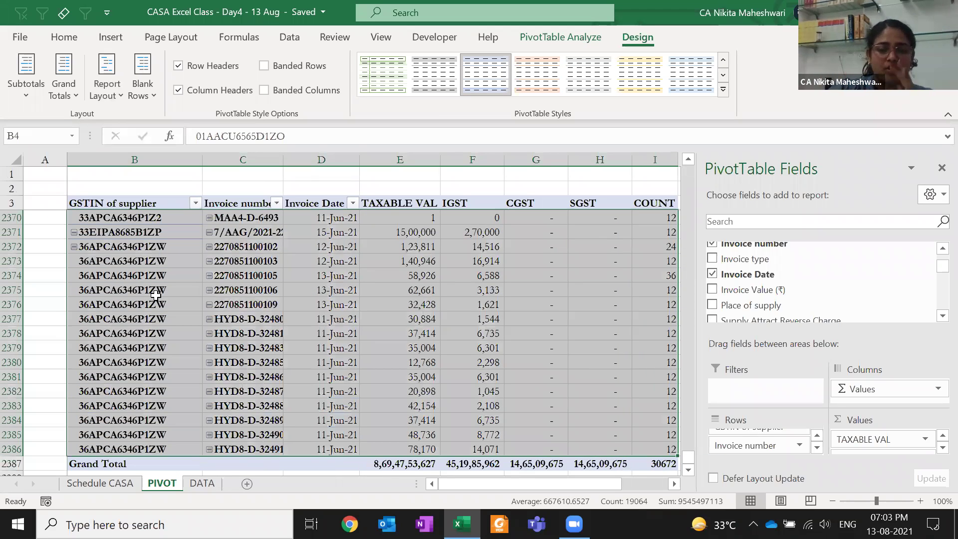
pyautogui.press('Up')
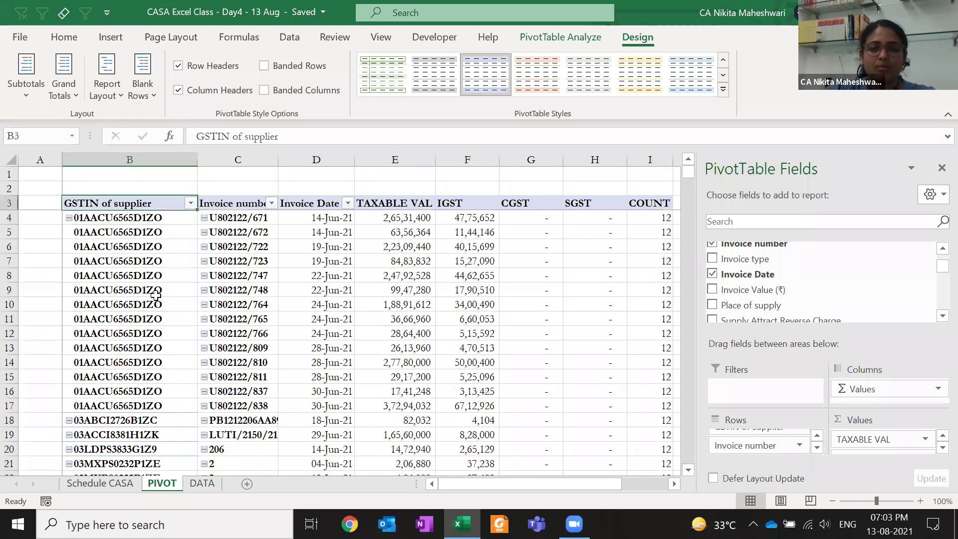
pyautogui.hotkey('ctrl', 'shift', 'Down')
pyautogui.hotkey('shift', 'Right')
pyautogui.hotkey('shift', 'Right')
pyautogui.hotkey('shift', 'Right')
pyautogui.hotkey('shift', 'Right')
pyautogui.hotkey('shift', 'Right')
pyautogui.hotkey('shift', 'Right')
pyautogui.hotkey('shift', 'Right')
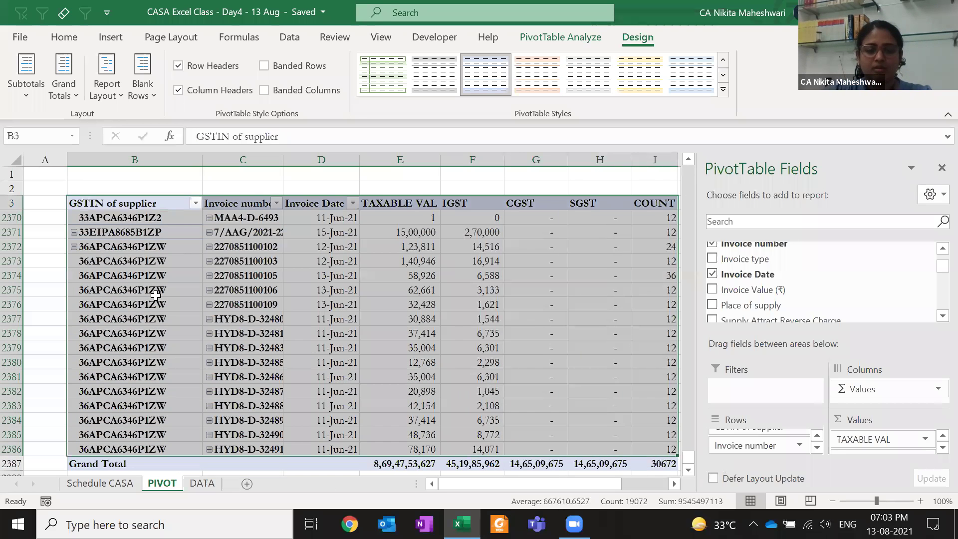
pyautogui.hotkey('shift', 'Down')
pyautogui.hotkey('ctrl', 'c')
# Paste the copied pivot as values only starting at cell N3
pyautogui.press('Right')
pyautogui.press('Right')
pyautogui.press('Right')
pyautogui.press('Right')
pyautogui.press('Right')
pyautogui.press('Right')
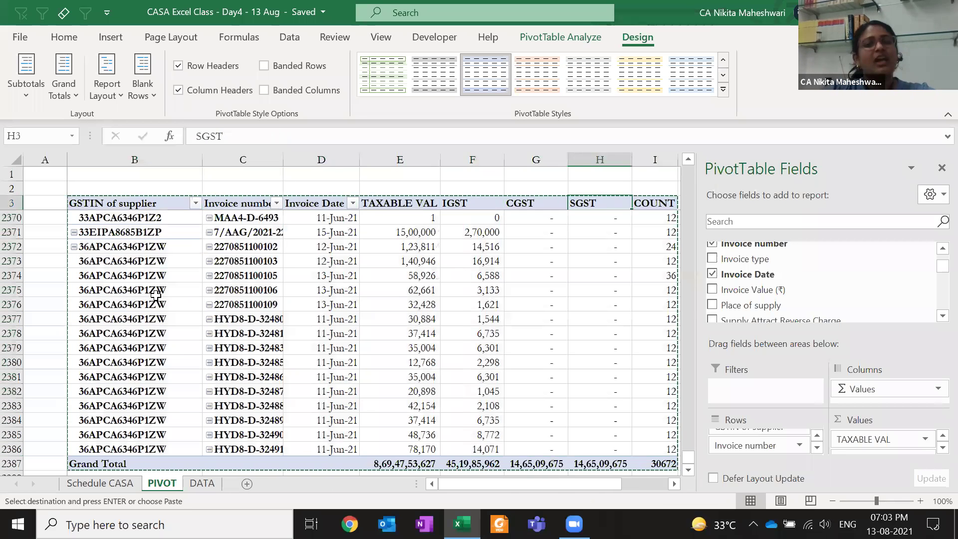
pyautogui.press('Right')
pyautogui.press('Right')
pyautogui.press('Right')
pyautogui.press('Right')
pyautogui.press('Right')
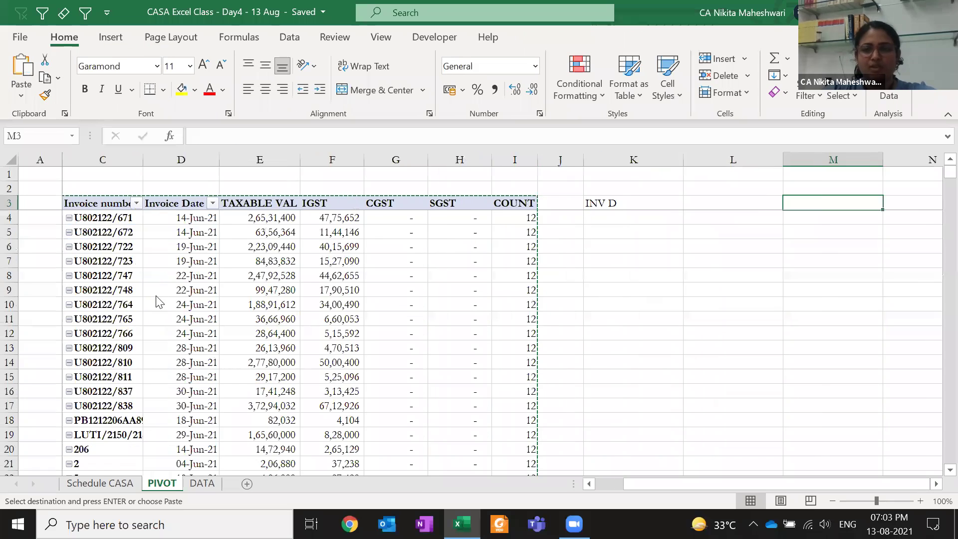
pyautogui.press('Right')
pyautogui.hotkey('ctrl', 'alt', 'v')
pyautogui.press('v')
pyautogui.press('Return')
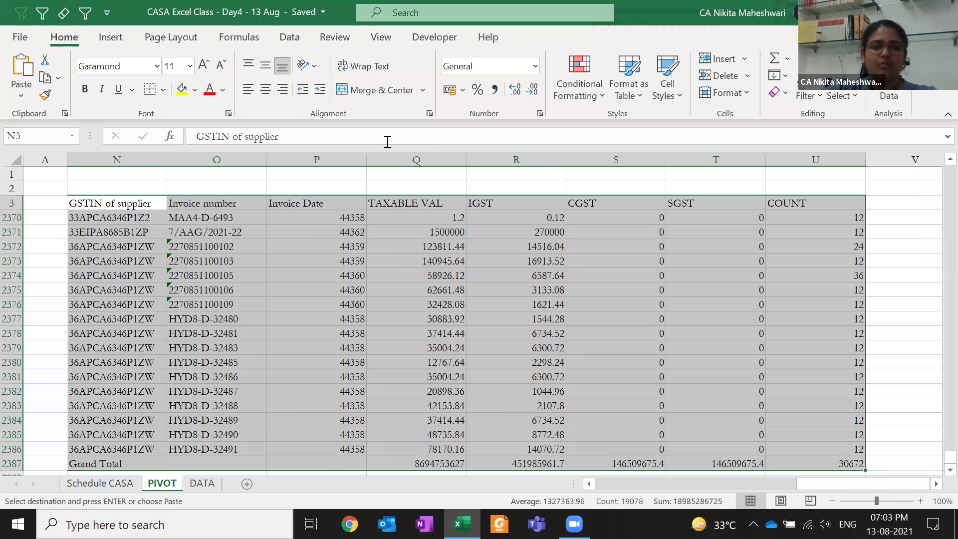
# Cancel a stray Q entry and select the pasted block from N3 to its last row
pyautogui.press('Down')
pyautogui.press('Down')
pyautogui.write('Q')
pyautogui.press('Escape')
pyautogui.press('Up')
pyautogui.press('Up')
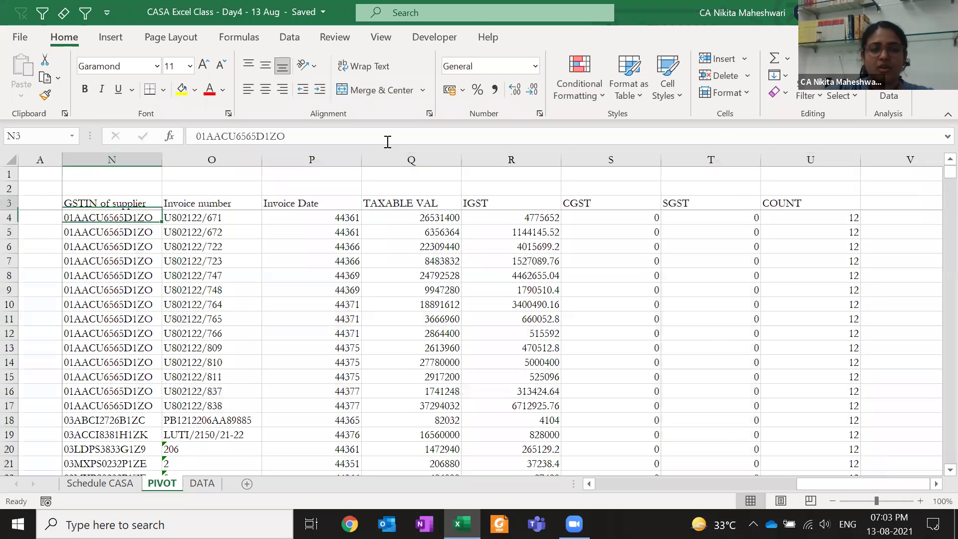
pyautogui.hotkey('ctrl', 'shift', 'Down')
pyautogui.hotkey('ctrl', 'shift', 'Right')
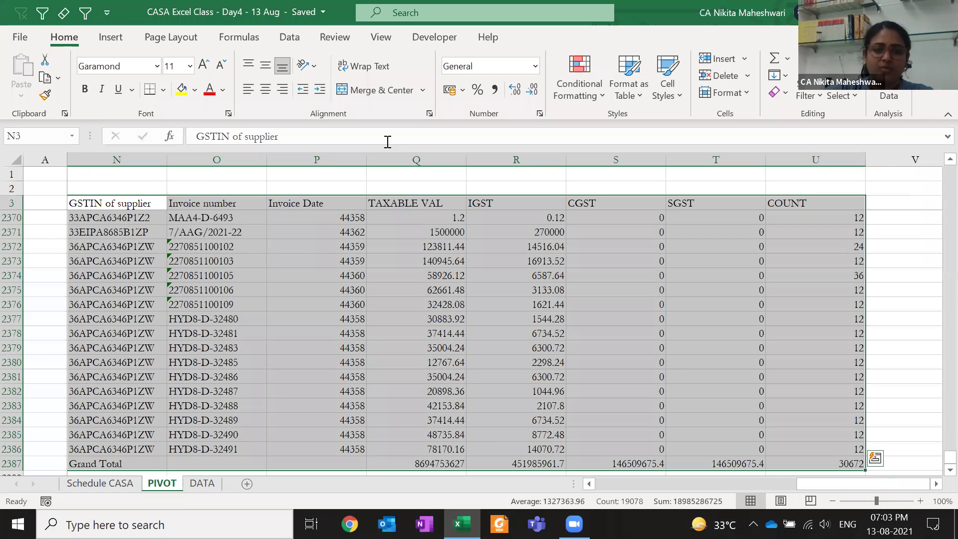
# Delete the values-only copy and return to the pivot's header row
pyautogui.press('Delete')
pyautogui.hotkey('ctrl', 'Left')
pyautogui.hotkey('ctrl', 'Left')
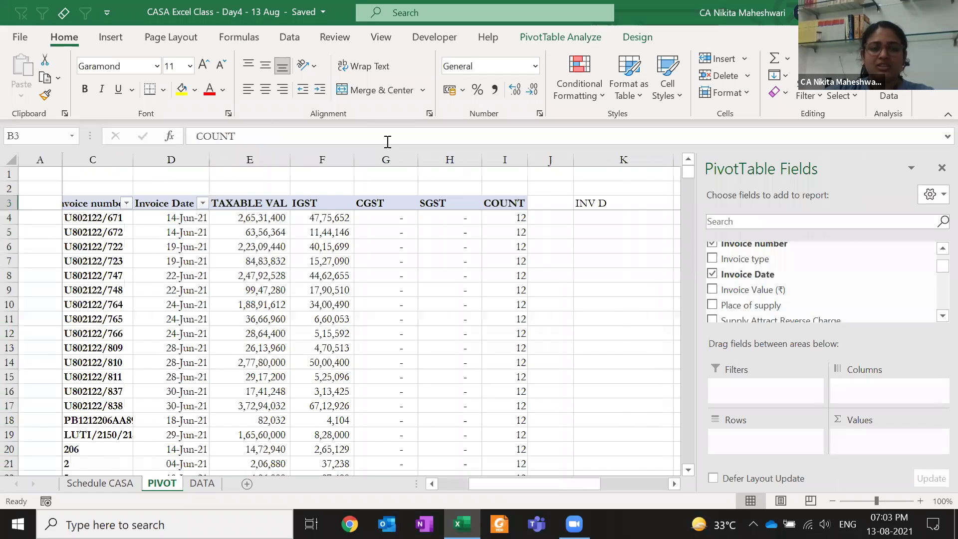
pyautogui.hotkey('ctrl', 'Right')
pyautogui.hotkey('ctrl', 'Right')
pyautogui.hotkey('ctrl', 'Left')
pyautogui.hotkey('ctrl', 'Left')
pyautogui.hotkey('ctrl', 'Left')
pyautogui.press('Right')
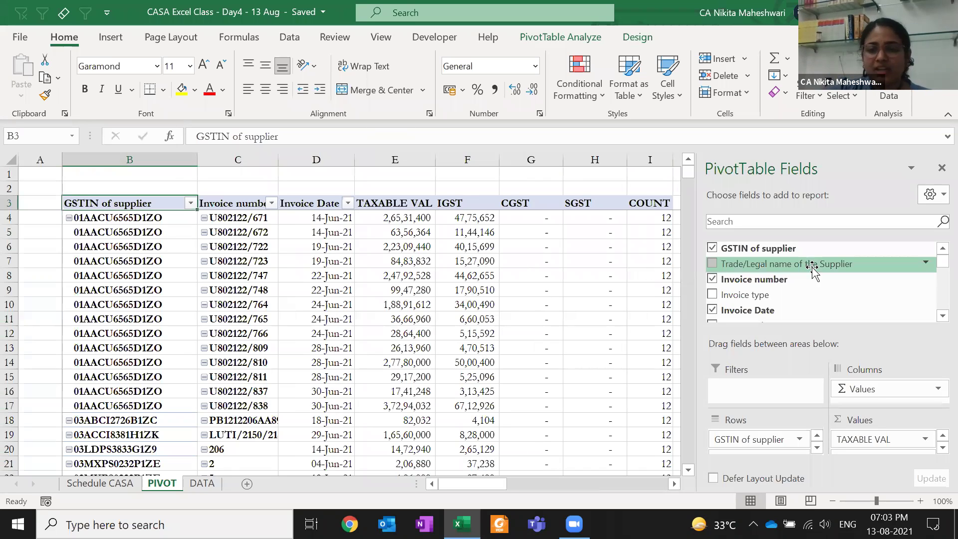
# Add Invoice Value (₹) to the pivot values, then undo the trial Place of supply field
pyautogui.moveTo(936, 265); pyautogui.dragTo(936, 275)
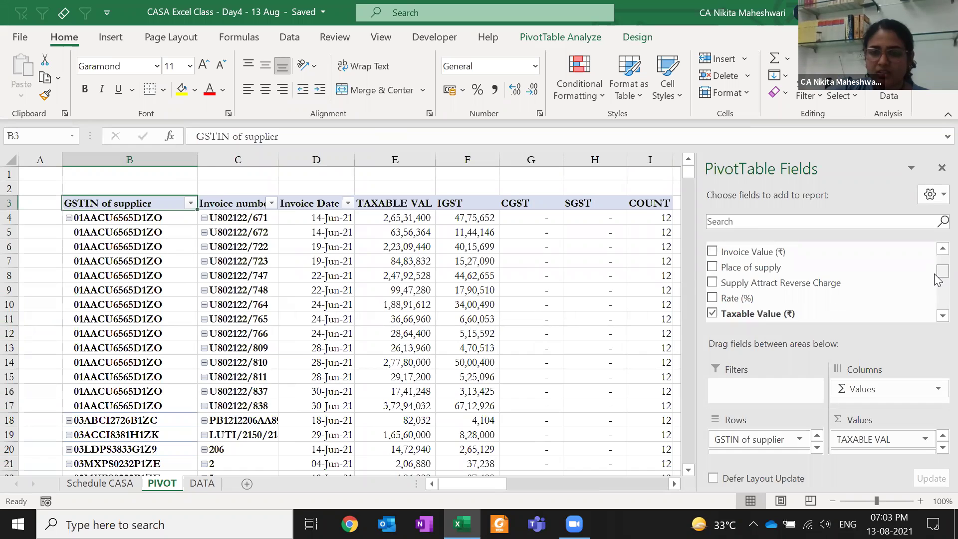
pyautogui.moveTo(753, 251); pyautogui.dragTo(873, 430)
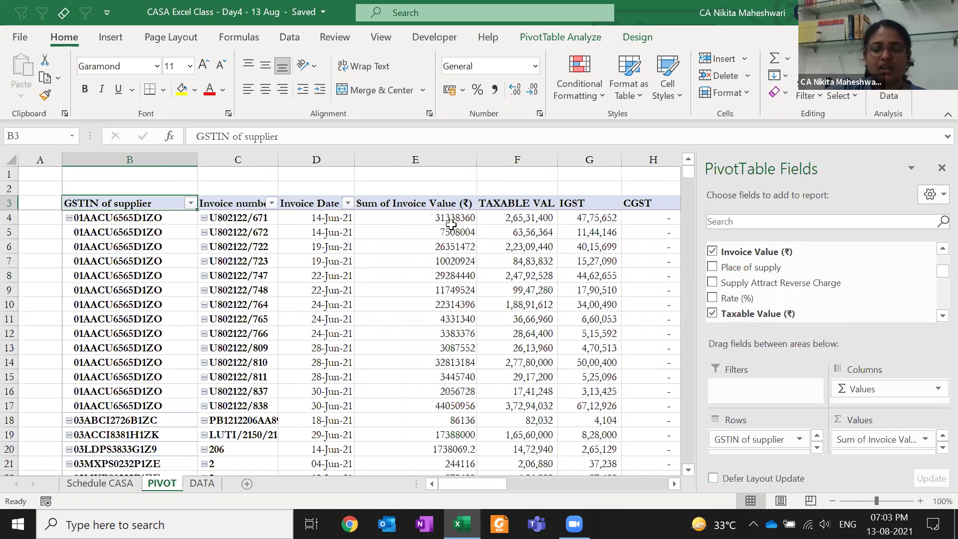
pyautogui.click(424, 209)
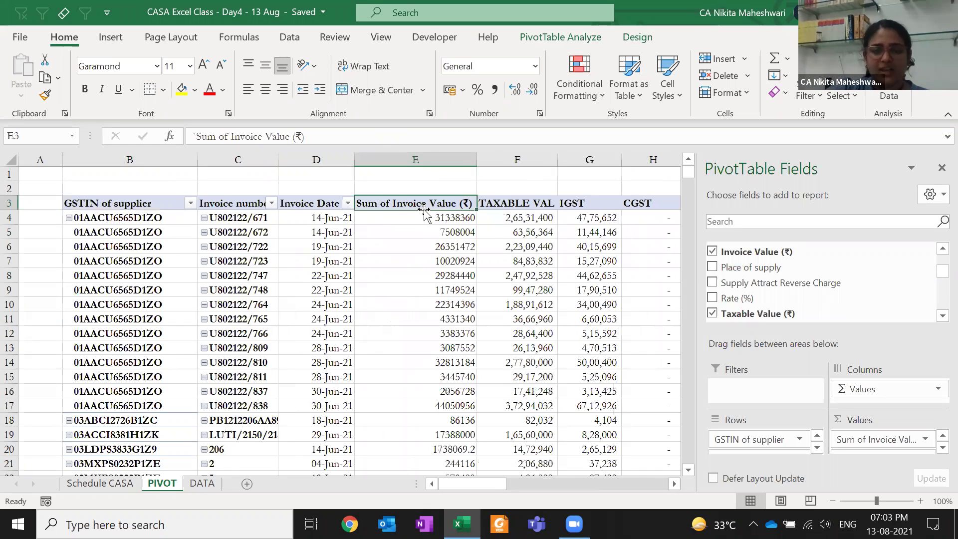
pyautogui.moveTo(759, 273); pyautogui.dragTo(764, 455)
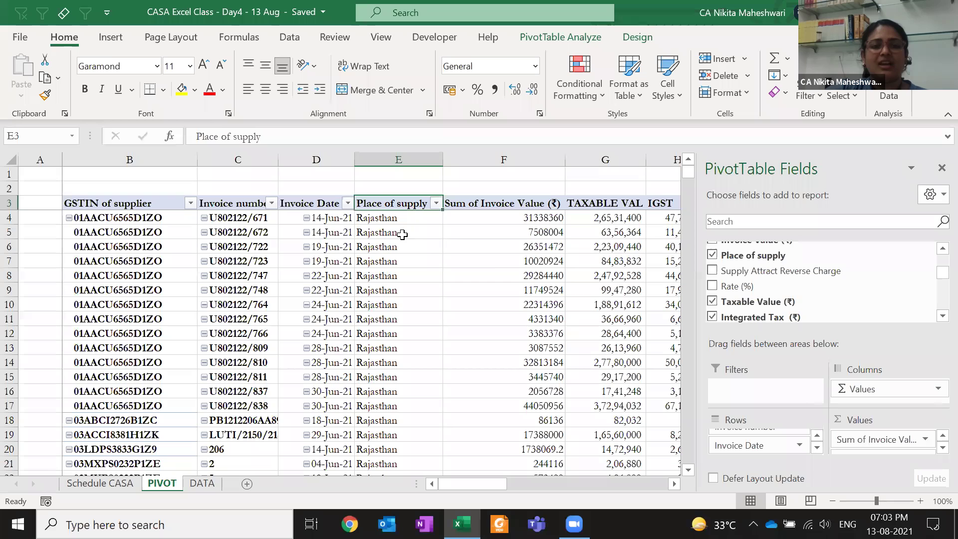
pyautogui.click(402, 234)
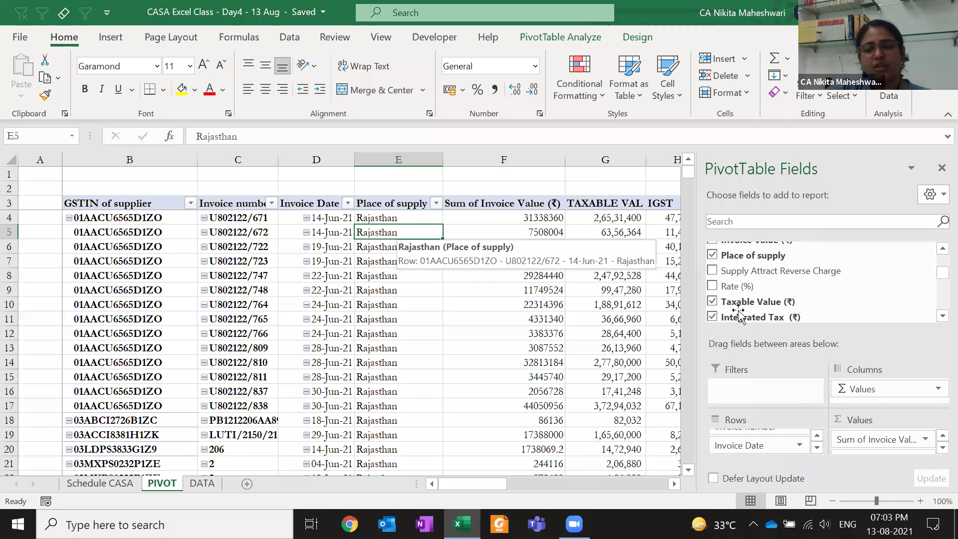
pyautogui.hotkey('ctrl', 'z')
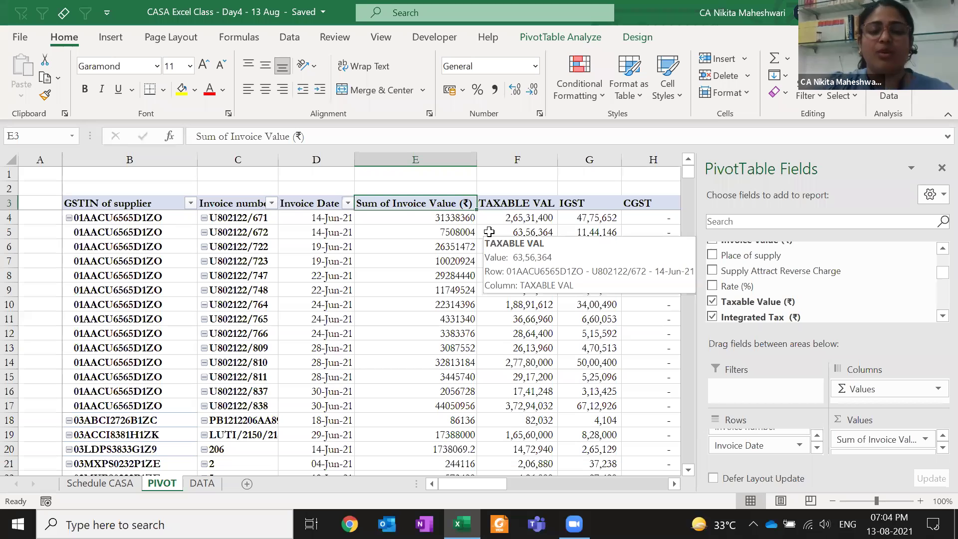
# Format Sum of Invoice Value with commas and no decimals, then go to the DATA sheet
pyautogui.click(395, 219)
pyautogui.hotkey('ctrl', 'shift', 'Down')
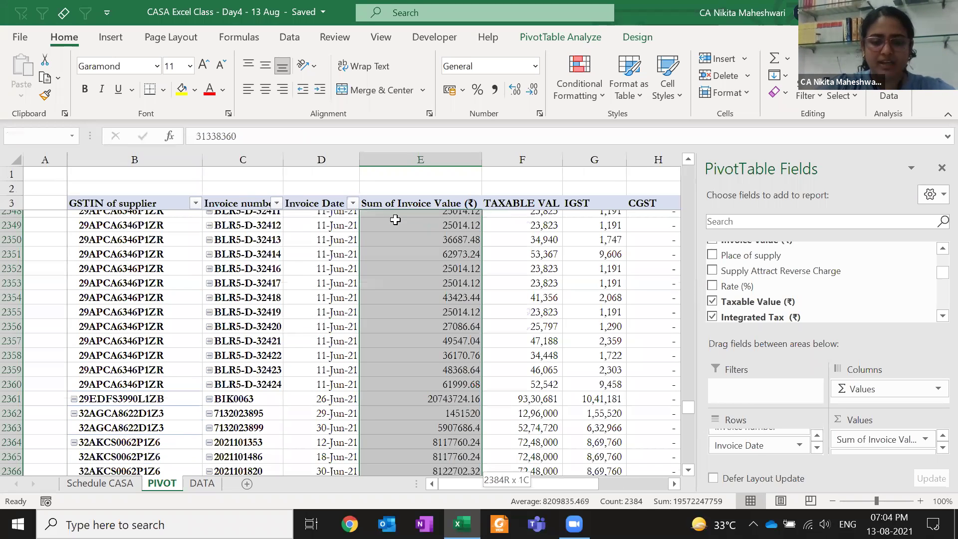
pyautogui.scroll(-7, 346, 178)
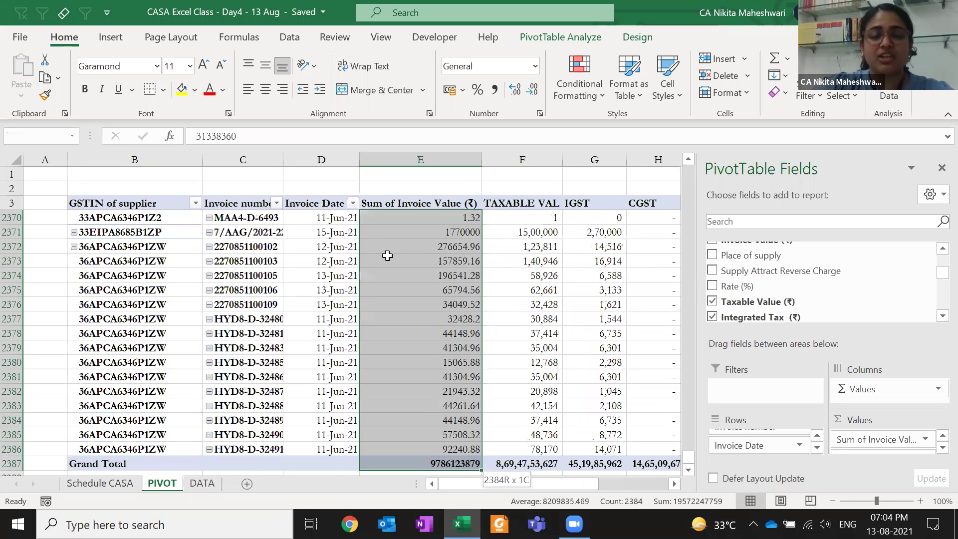
pyautogui.hotkey('ctrl', 'shift', '1')
pyautogui.hotkey('ctrl', 'Up')
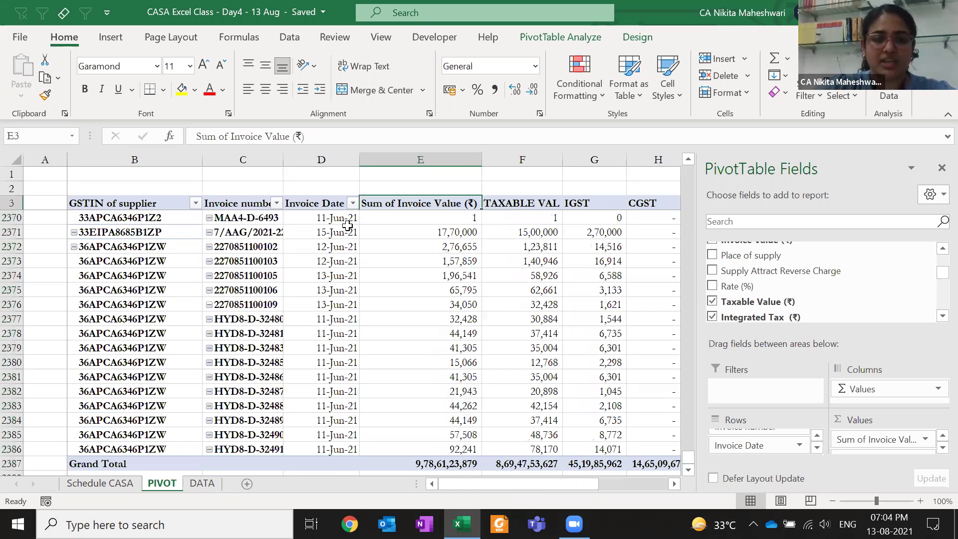
pyautogui.press('Down')
pyautogui.scroll(5, 418, 229)
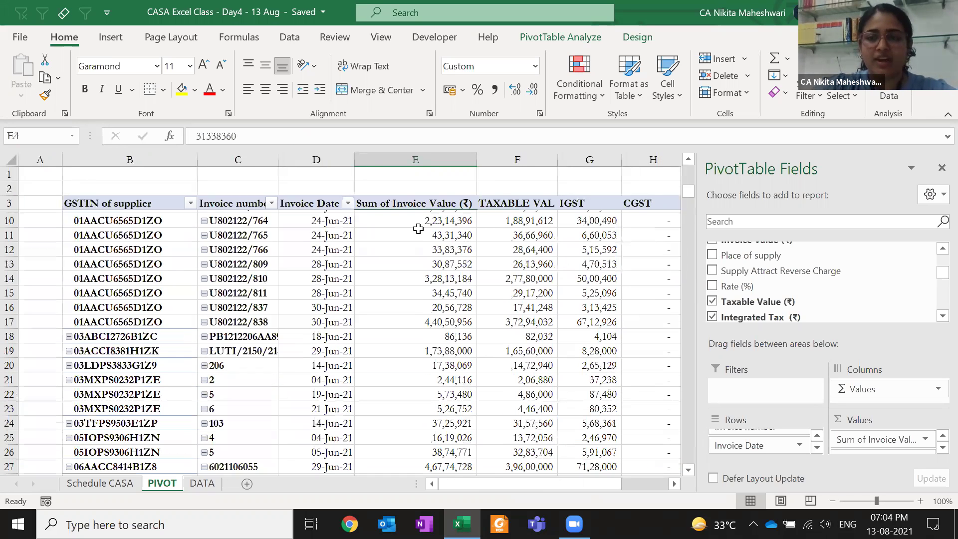
pyautogui.hotkey('ctrl', 'pagedown')
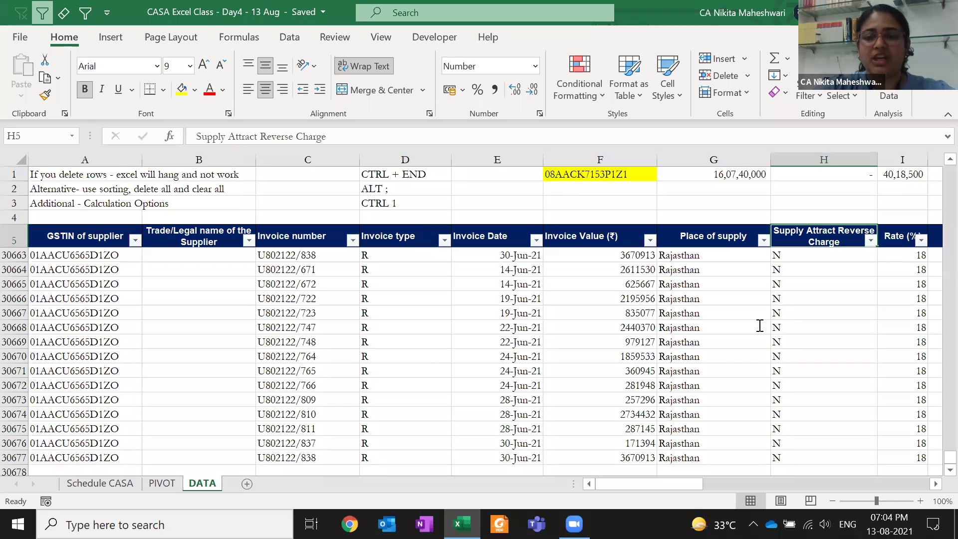
# Check the reverse charge values on DATA, then add Supply Attract Reverse Charge to the pivot Rows
pyautogui.hotkey('alt', 'Down')
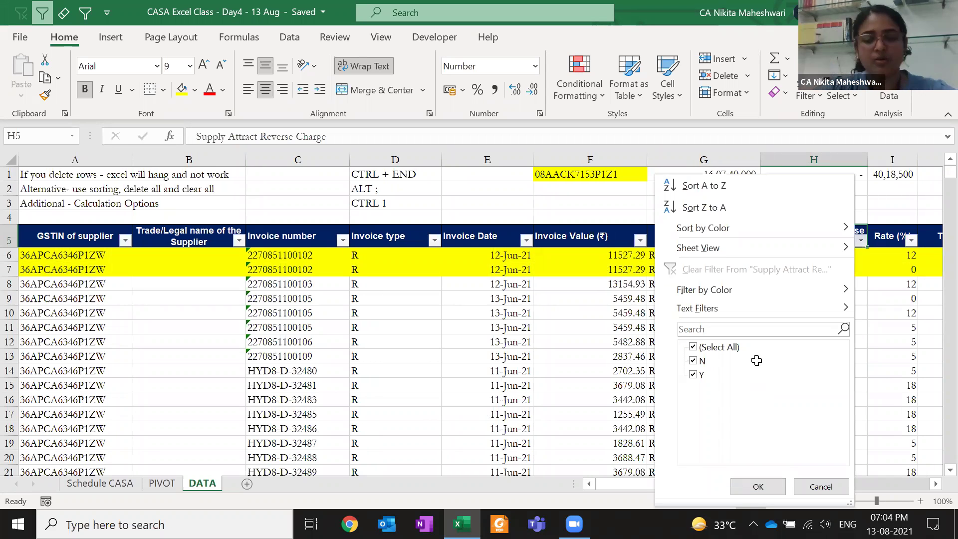
pyautogui.press('Escape')
pyautogui.hotkey('ctrl', 'pageup')
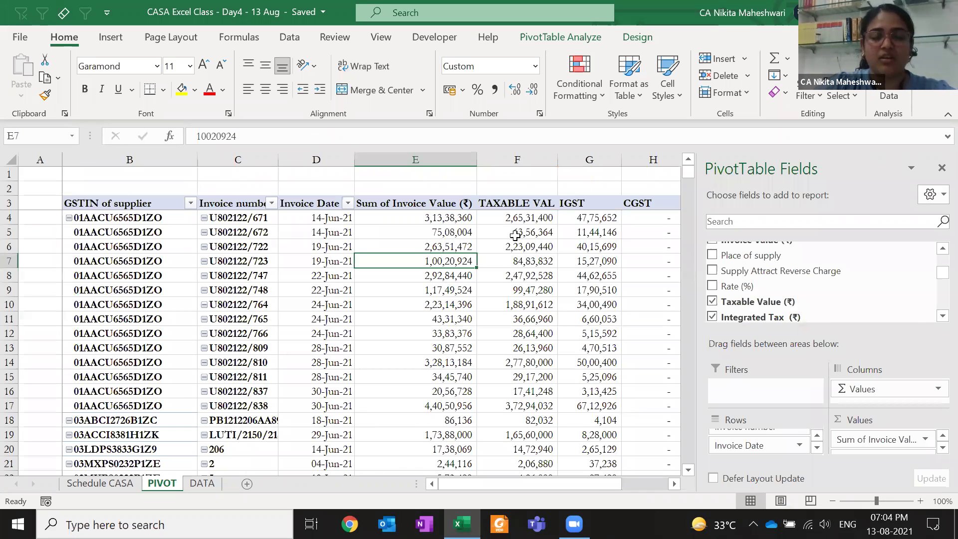
pyautogui.moveTo(509, 234)
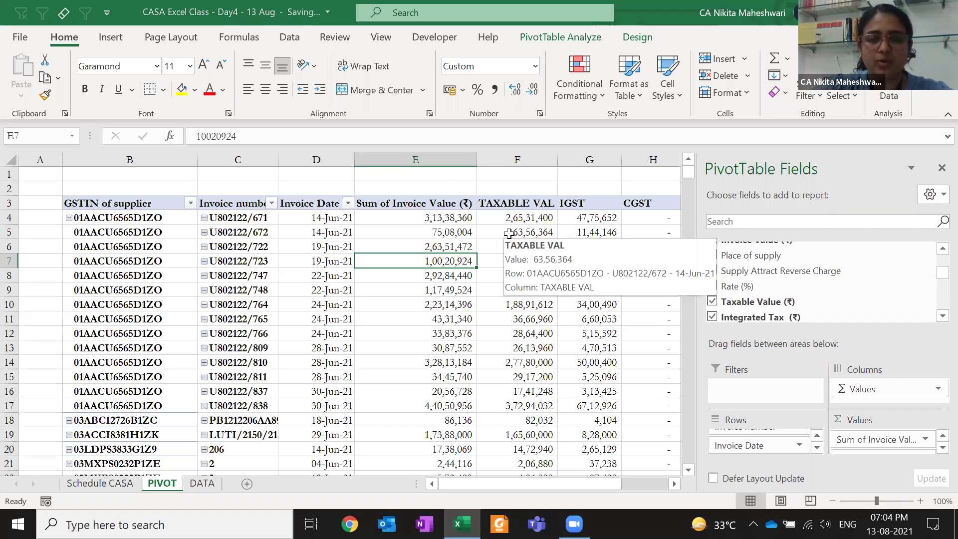
pyautogui.moveTo(805, 270); pyautogui.dragTo(788, 449)
pyautogui.moveTo(773, 457); pyautogui.dragTo(763, 440)
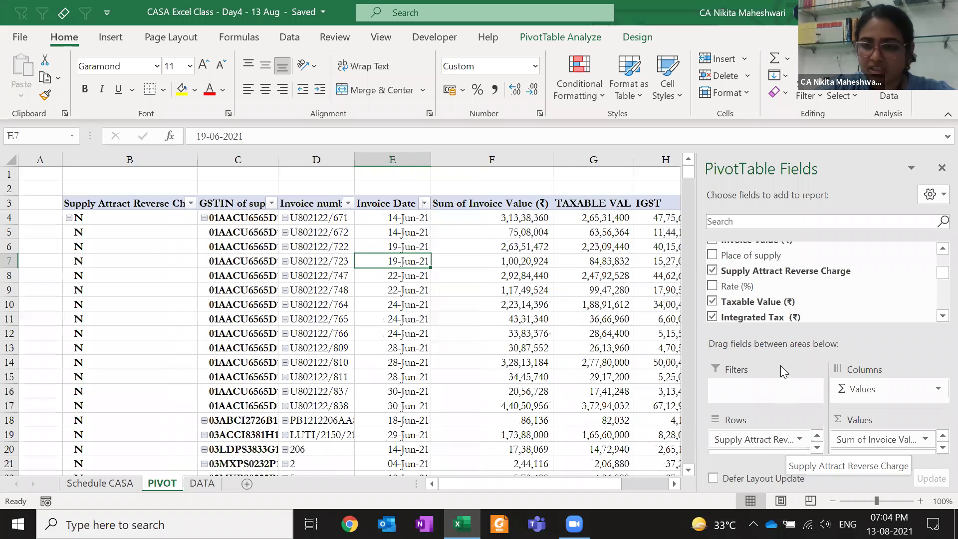
# Move the reverse charge row field down below Invoice number, then return to DATA
pyautogui.click(786, 440)
pyautogui.click(750, 438)
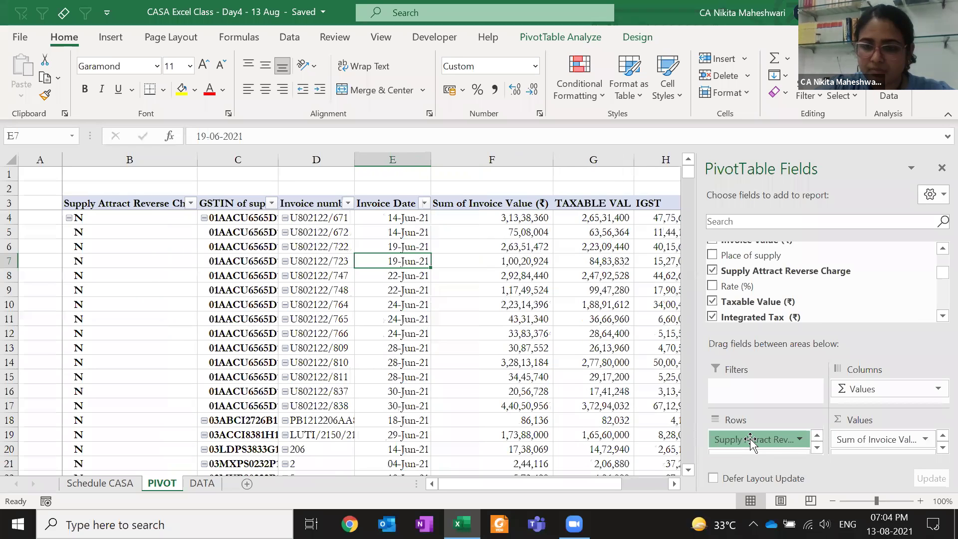
pyautogui.scroll(-1, 770, 443)
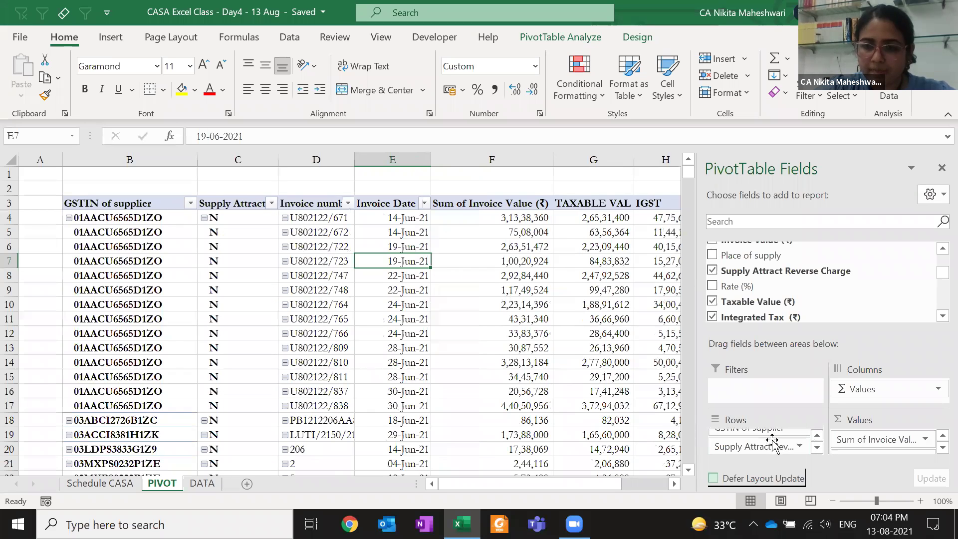
pyautogui.click(768, 446)
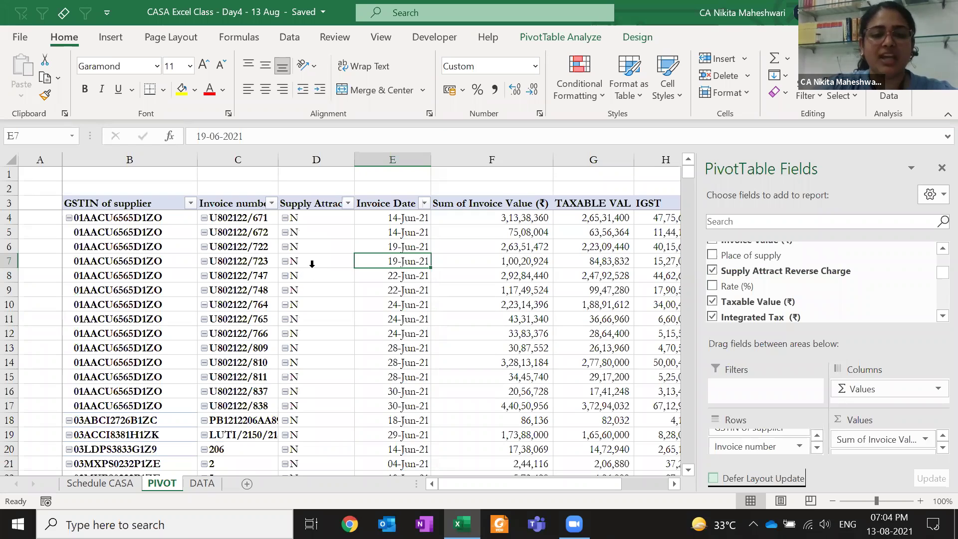
pyautogui.click(313, 266)
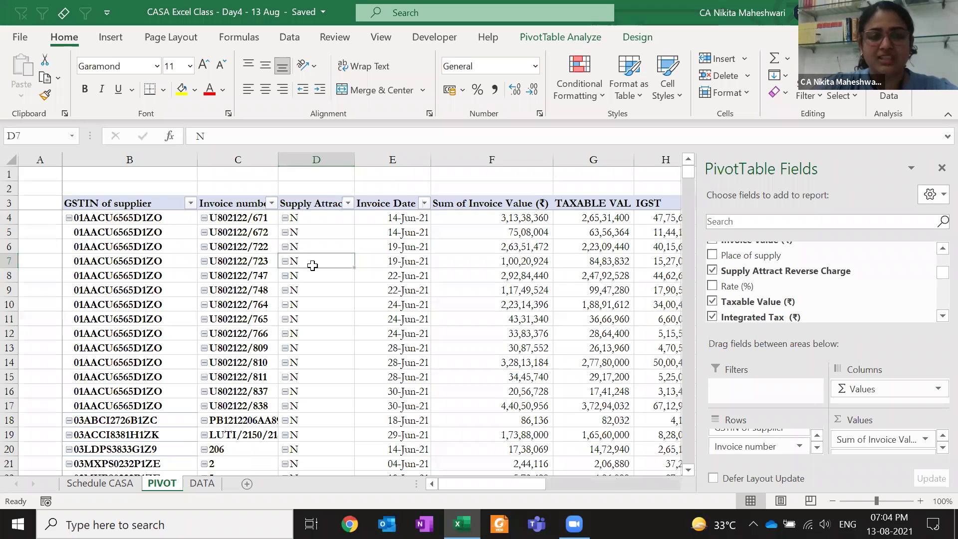
pyautogui.hotkey('ctrl', 'pagedown')
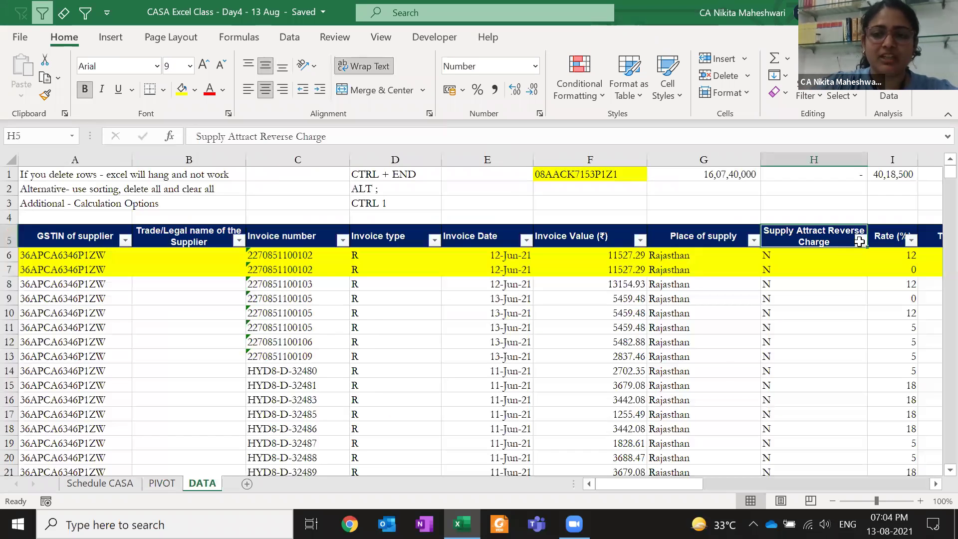
# Filter the Supply Attract Reverse Charge column H to show only Y
pyautogui.click(813, 295)
pyautogui.click(861, 241)
pyautogui.click(693, 347)
pyautogui.click(701, 360)
pyautogui.click(701, 374)
pyautogui.click(695, 360)
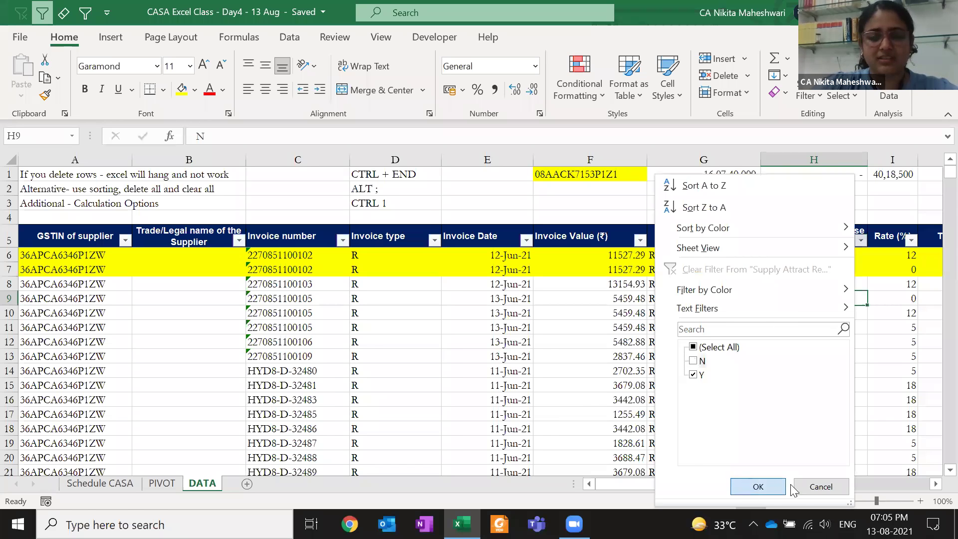
pyautogui.click(784, 485)
# Select the visible Y values to read Count 1740, then clear the filter and return to PIVOT
pyautogui.press('Down')
pyautogui.press('Up')
pyautogui.hotkey('ctrl', 'shift', 'Down')
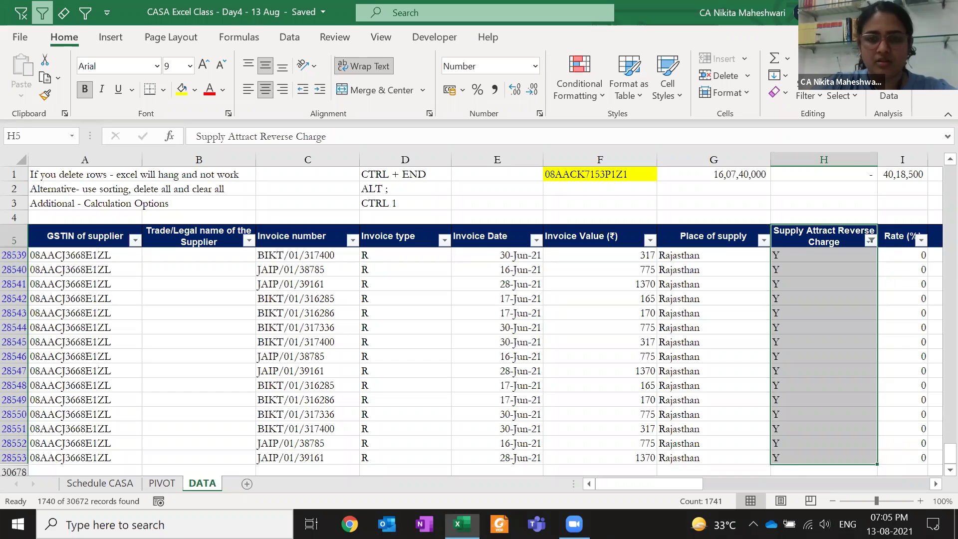
pyautogui.hotkey('ctrl', 'n')
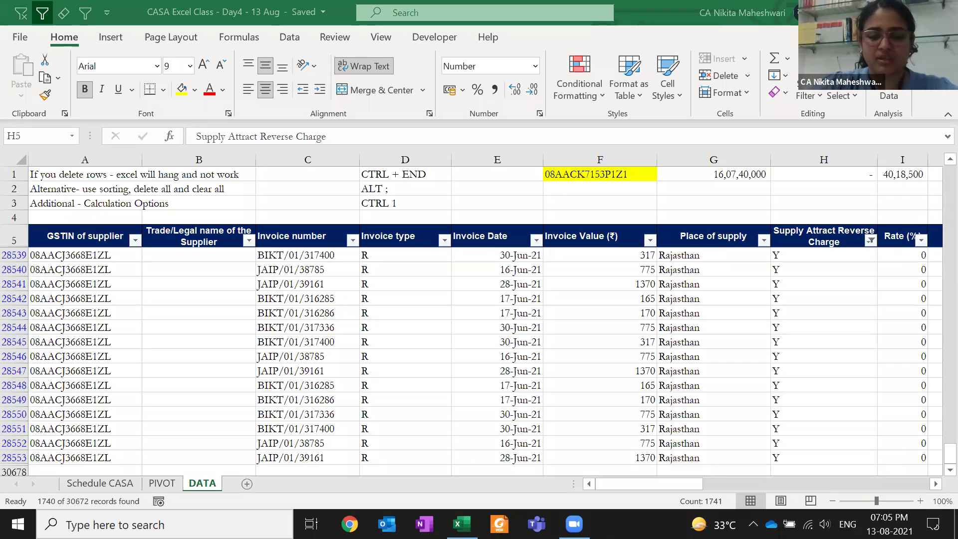
pyautogui.click(819, 255)
pyautogui.click(801, 267)
pyautogui.hotkey('ctrl', 'Up')
pyautogui.press('Down')
pyautogui.hotkey('ctrl', 'shift', 'Down')
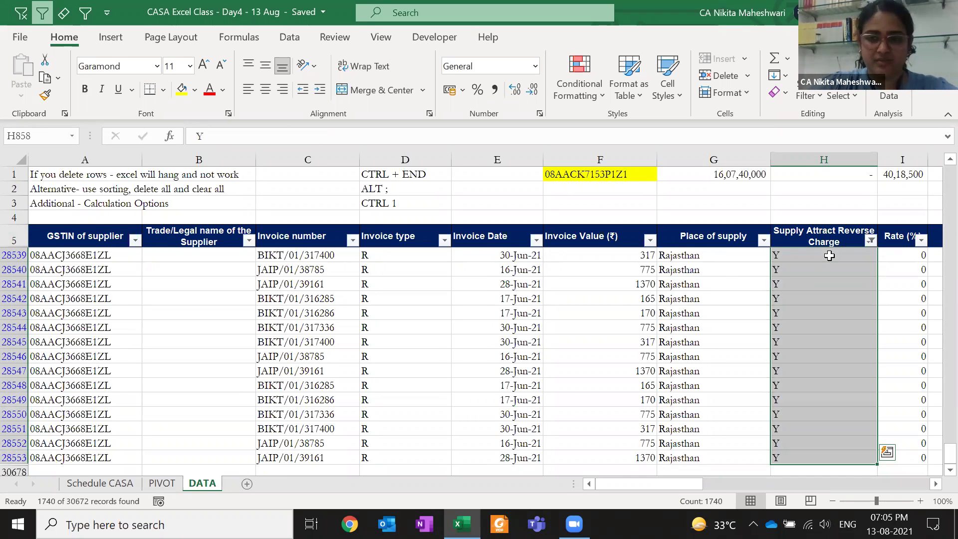
pyautogui.hotkey('ctrl', 'Up')
pyautogui.hotkey('alt', '1')
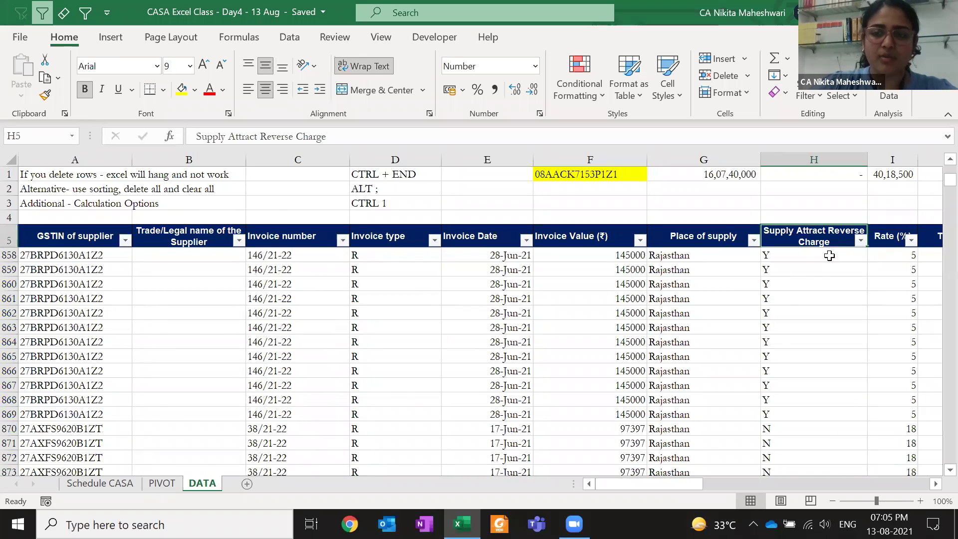
pyautogui.hotkey('ctrl', 'pageup')
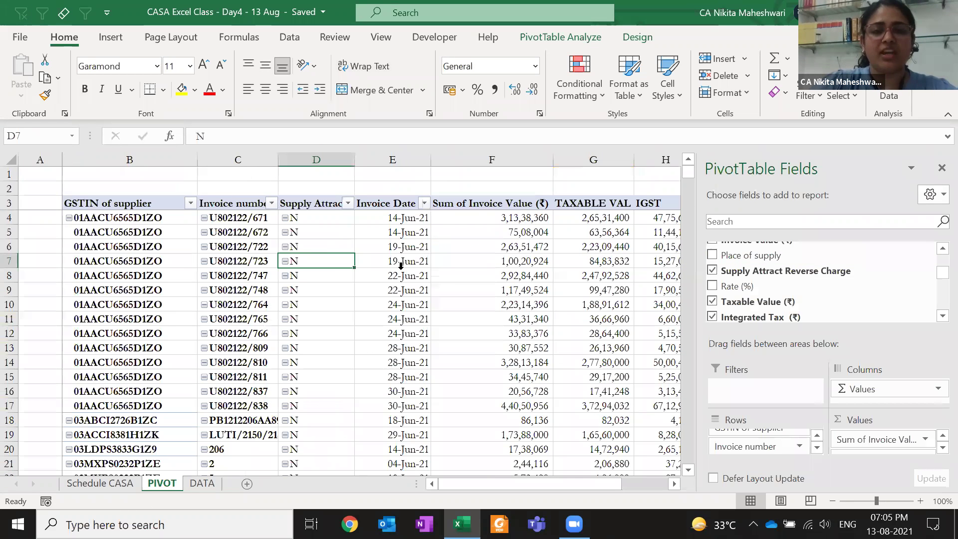
# Move Supply Attract Reverse Charge out of the pivot rows into the Filters area, left at (All)
pyautogui.click(713, 271)
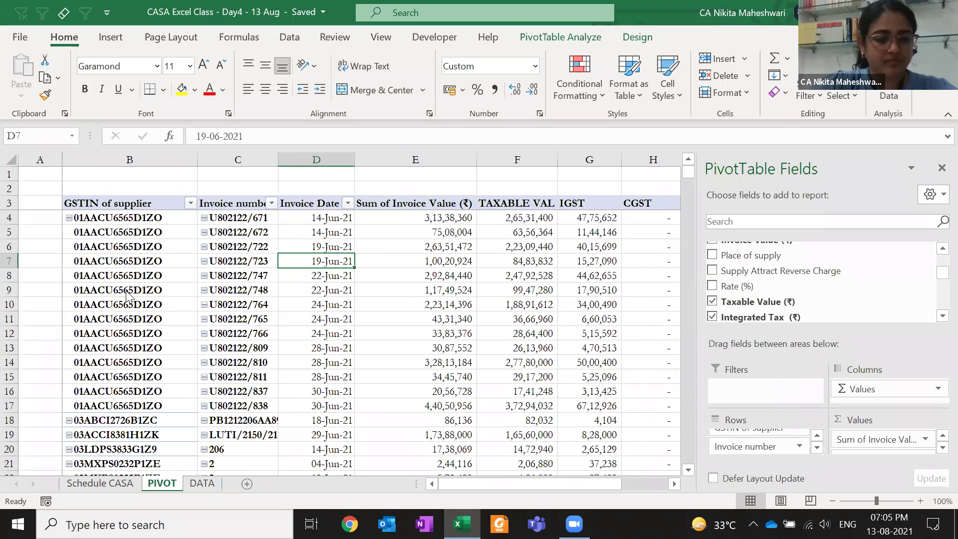
pyautogui.click(785, 292)
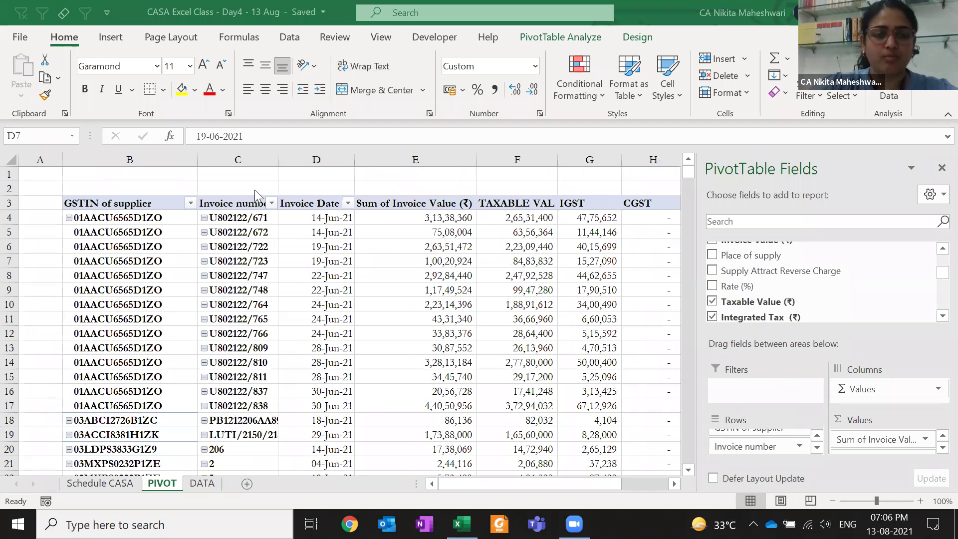
pyautogui.click(190, 202)
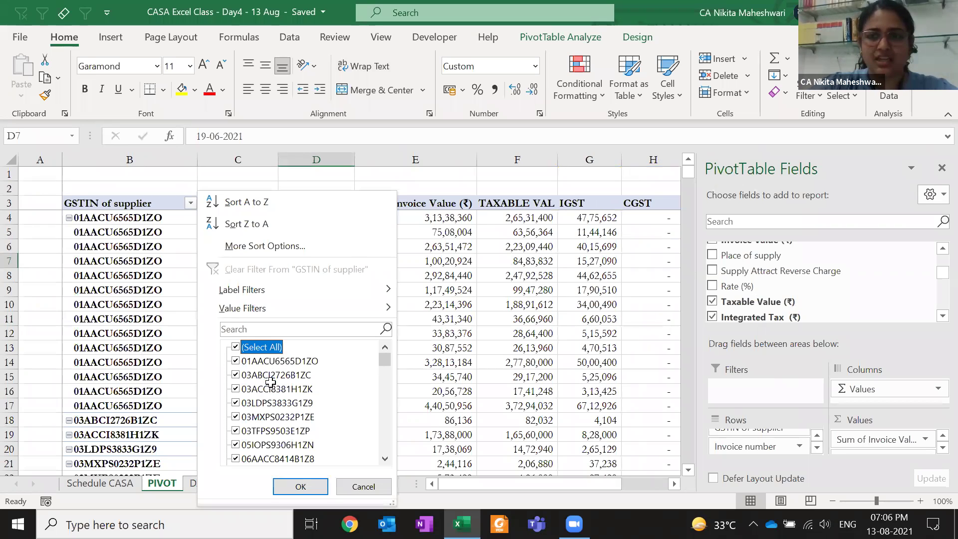
pyautogui.moveTo(738, 272); pyautogui.dragTo(759, 390)
pyautogui.moveTo(125, 174); pyautogui.dragTo(272, 172)
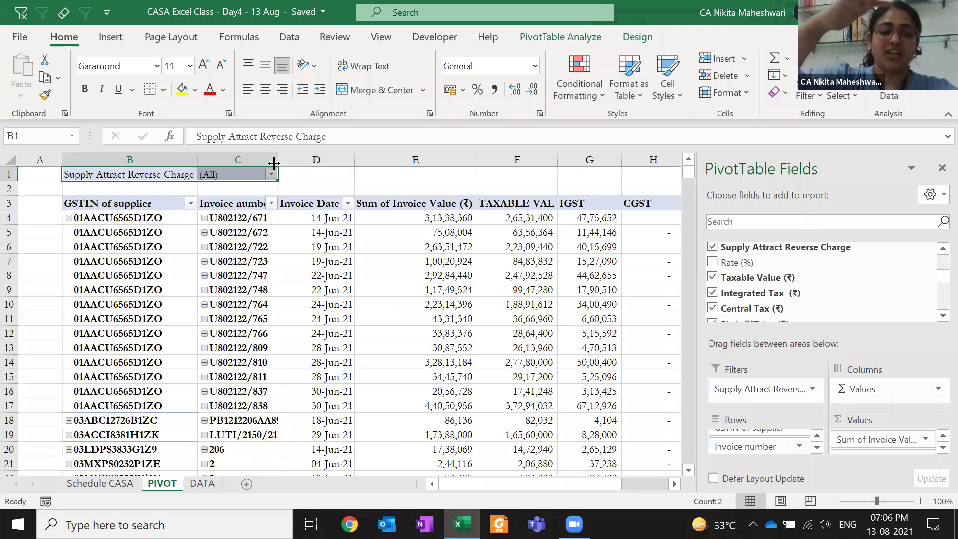
pyautogui.click(293, 176)
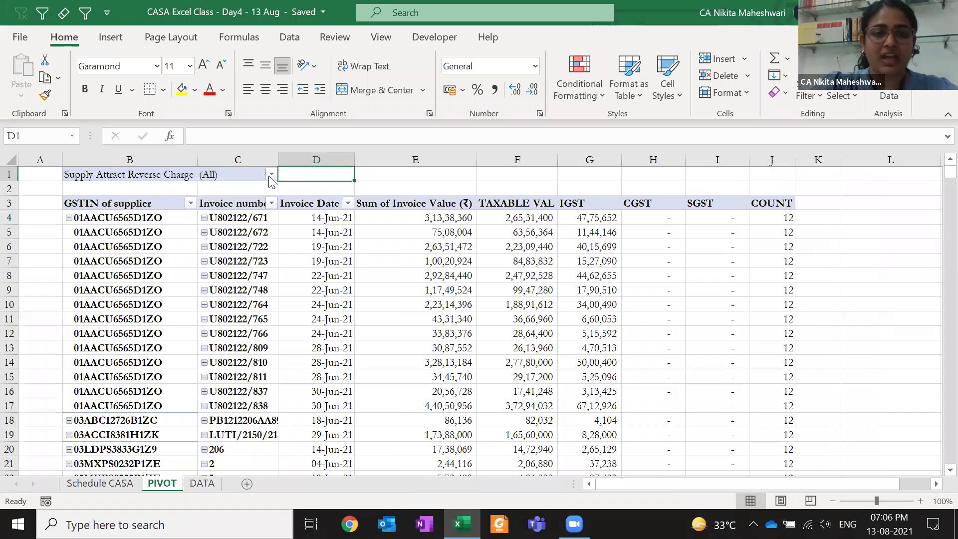
# Select the pivot's supplier row labels, excluding Grand Total, to count them
pyautogui.click(271, 174)
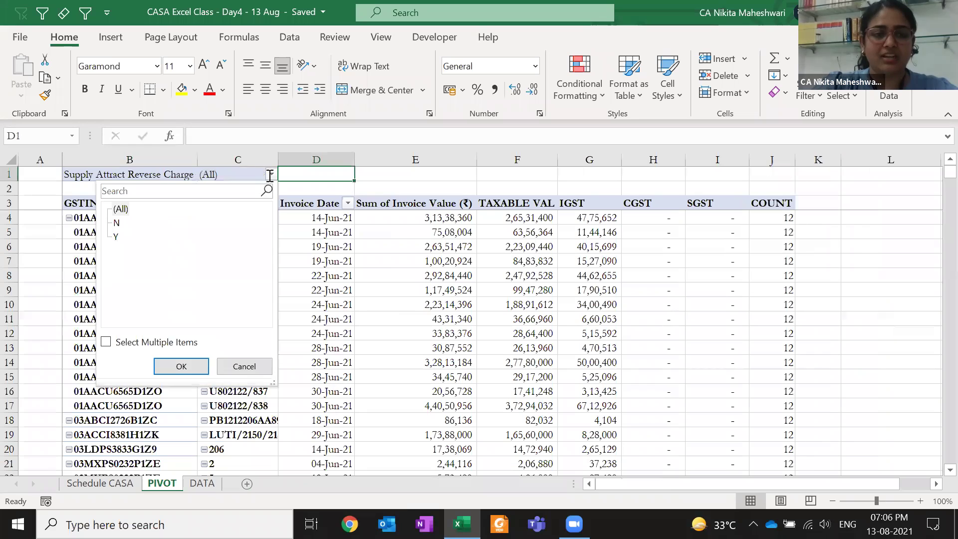
pyautogui.click(117, 223)
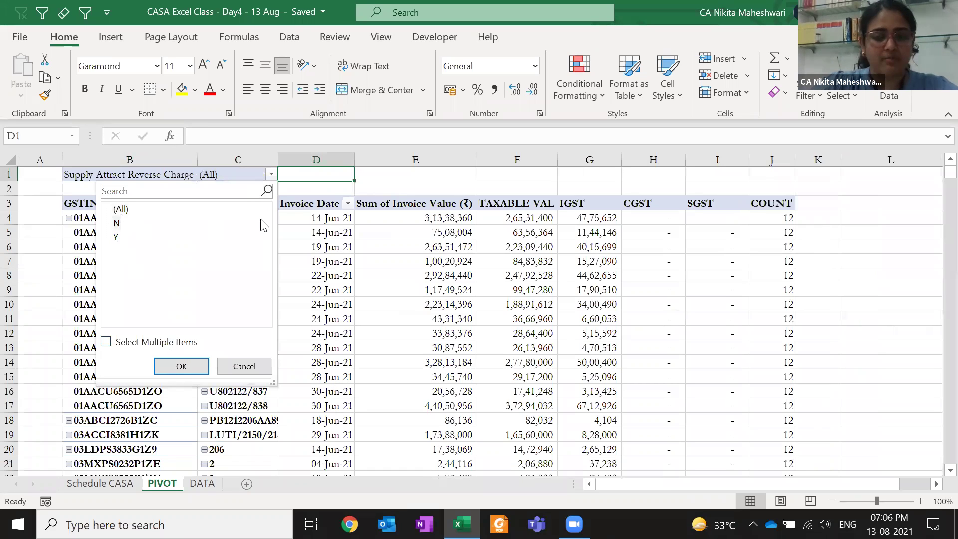
pyautogui.click(370, 205)
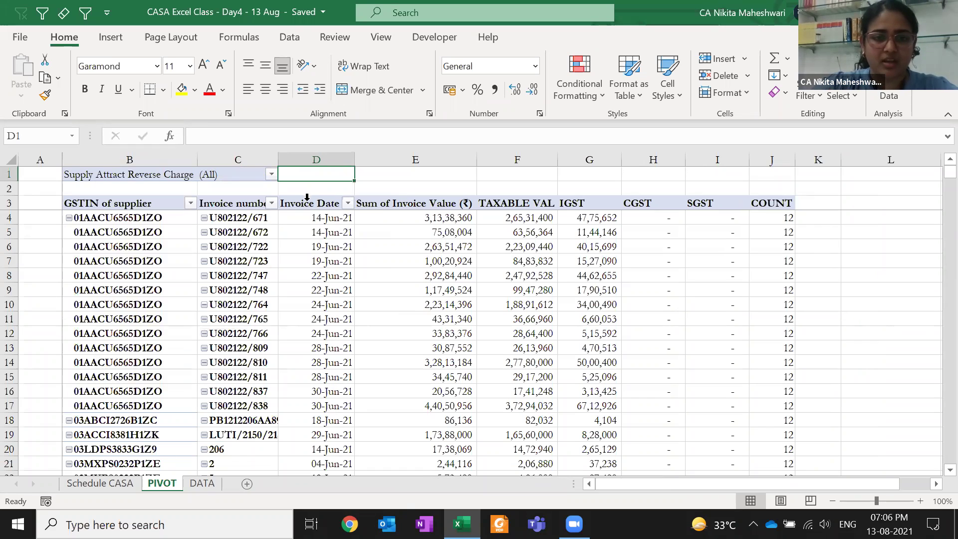
pyautogui.click(103, 216)
pyautogui.click(103, 216)
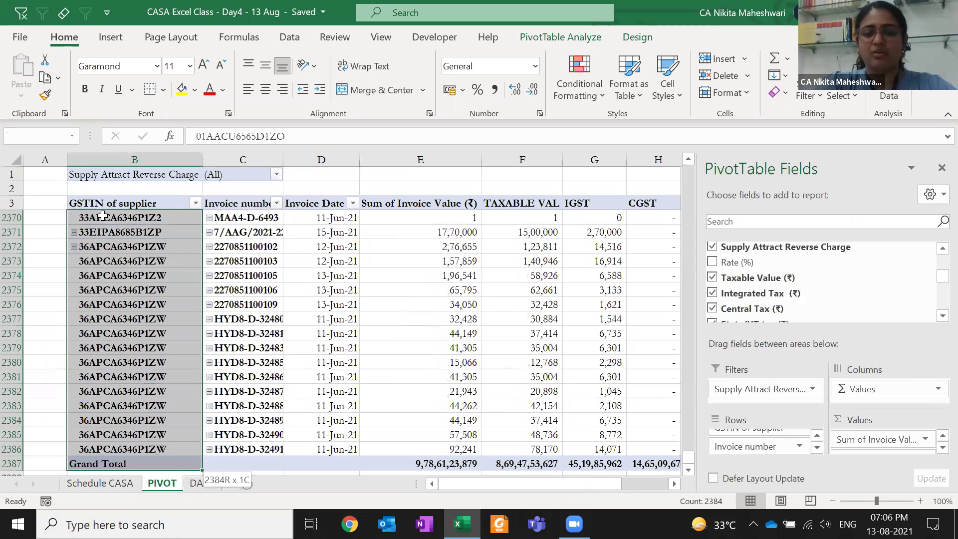
pyautogui.hotkey('shift', 'Up')
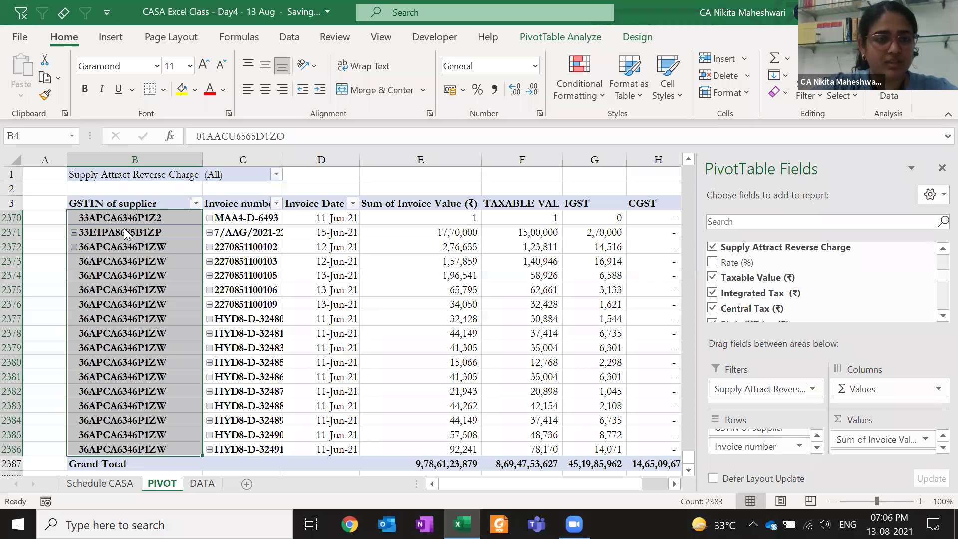
# Set the reverse charge filter to N and recount the remaining supplier rows
pyautogui.click(183, 363)
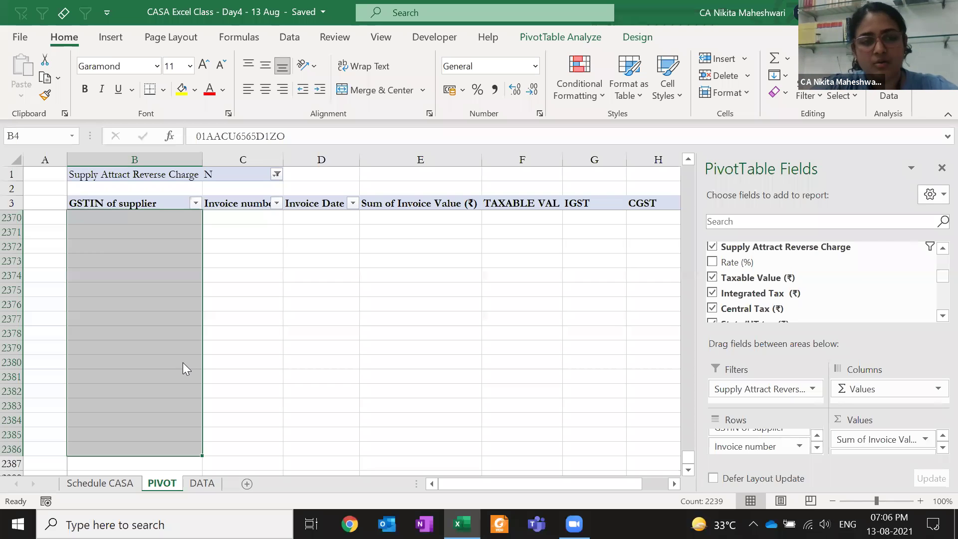
pyautogui.hotkey('ctrl', 'shift', 'Up')
pyautogui.hotkey('shift', 'Up')
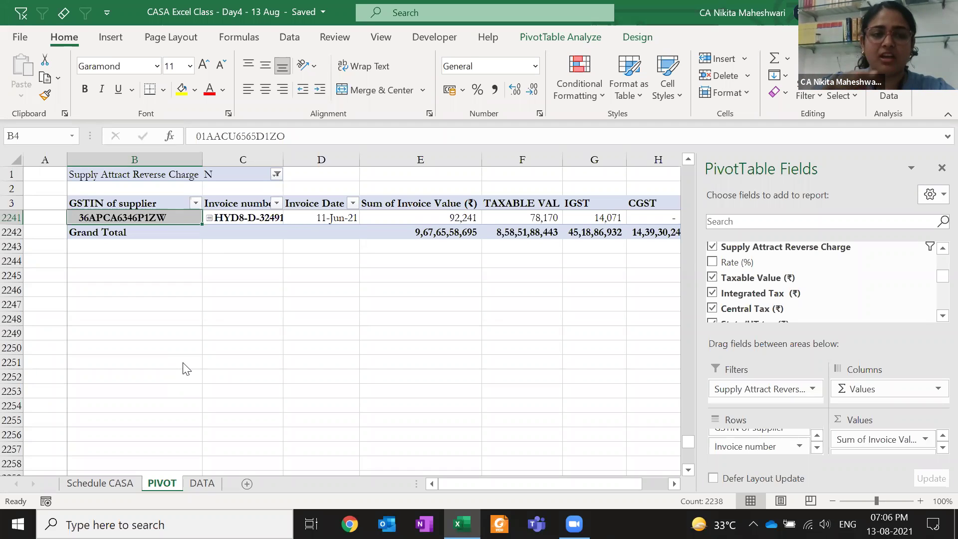
pyautogui.click(322, 175)
pyautogui.click(347, 202)
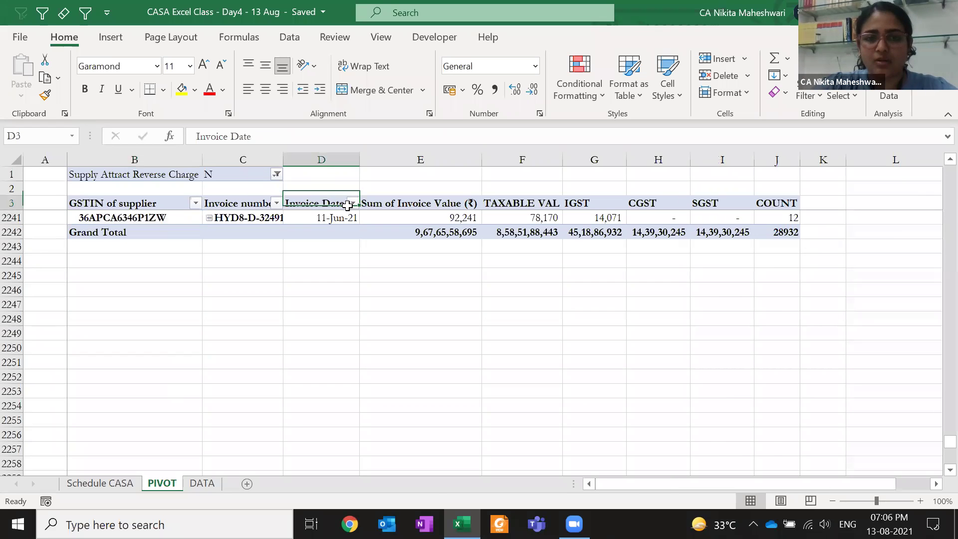
# Add GSTR-1/IFF/GSTR-5 Filing Status to the pivot's report Filters
pyautogui.moveTo(939, 272); pyautogui.dragTo(934, 241)
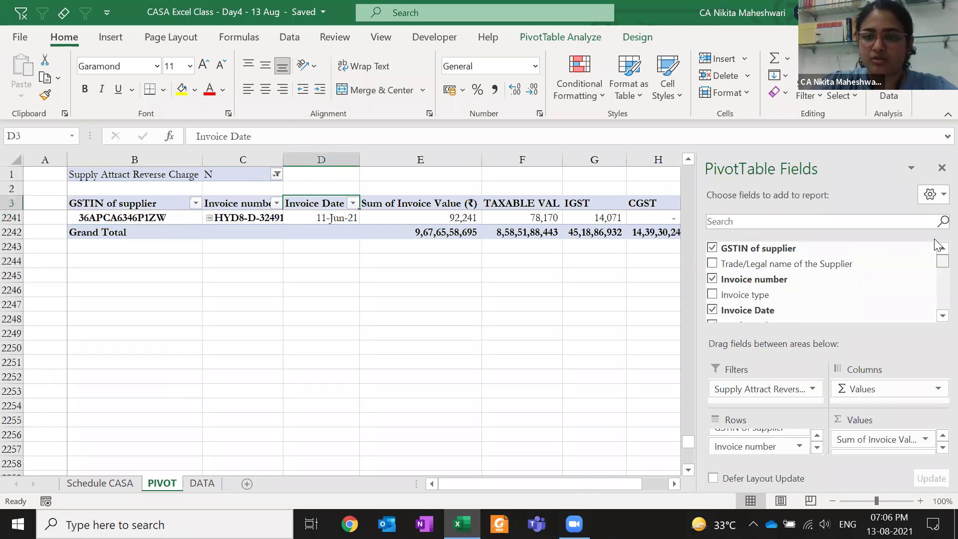
pyautogui.scroll(-3, 933, 313)
pyautogui.scroll(-8, 935, 317)
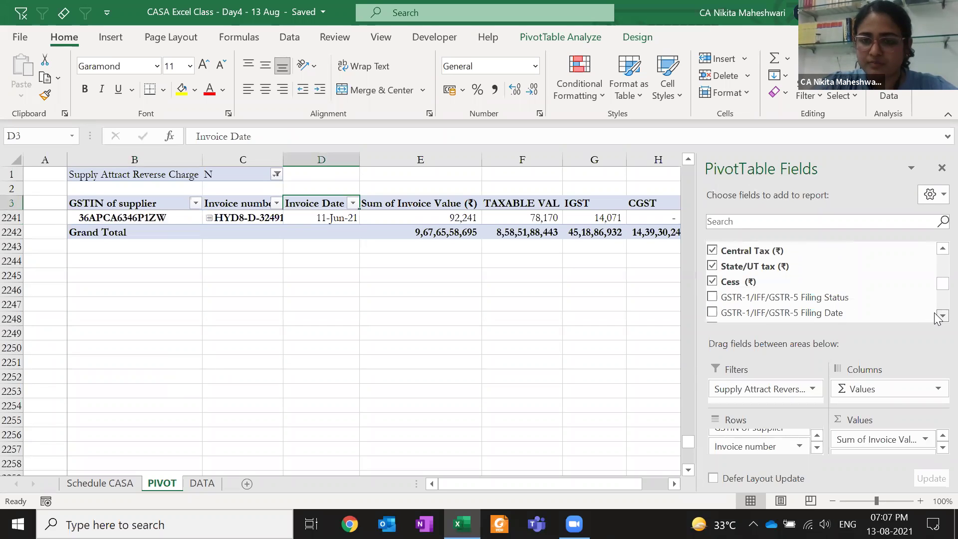
pyautogui.scroll(-1, 935, 317)
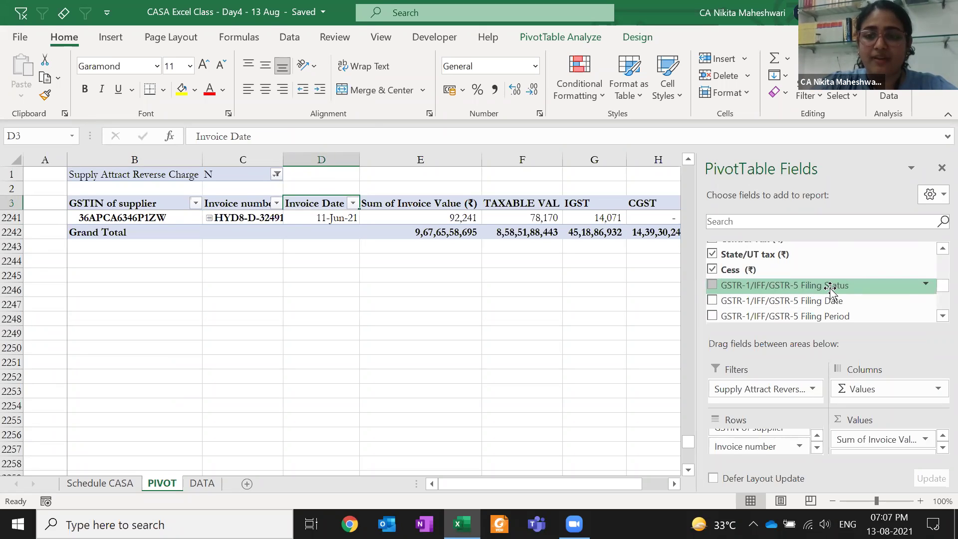
pyautogui.moveTo(819, 292); pyautogui.dragTo(776, 394)
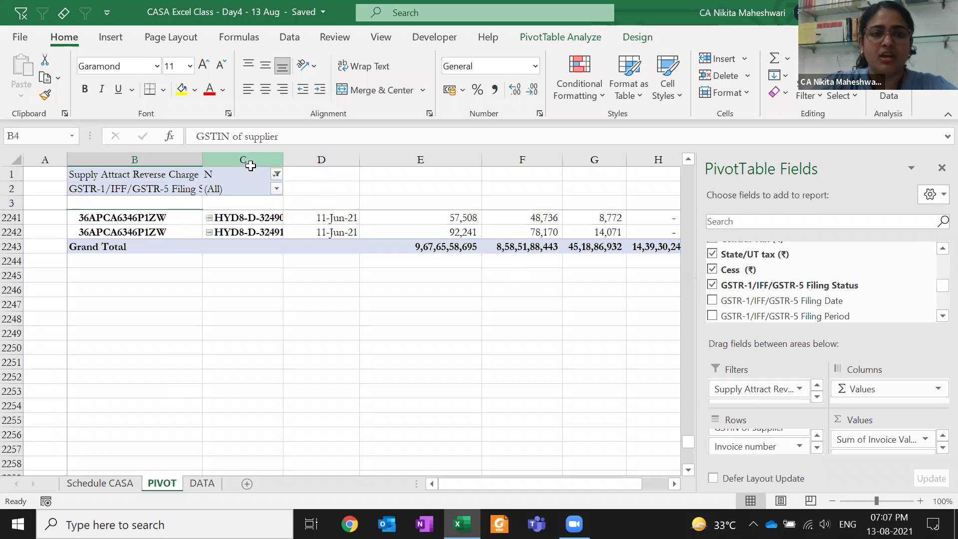
# Set Filing Status to Y and select the invoice dates, giving Grand Total 9,24,85,80,847
pyautogui.click(267, 175)
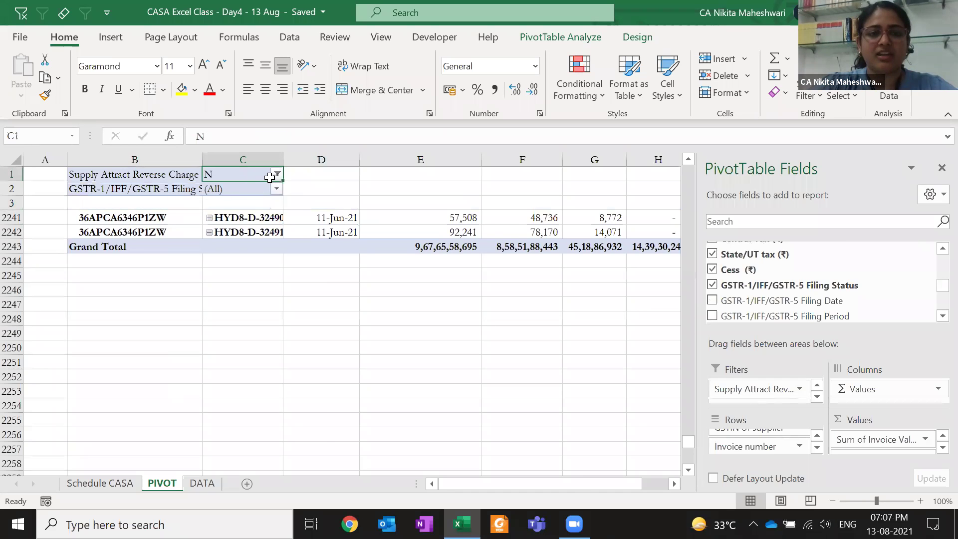
pyautogui.press('Down')
pyautogui.press('Down')
pyautogui.press('Down')
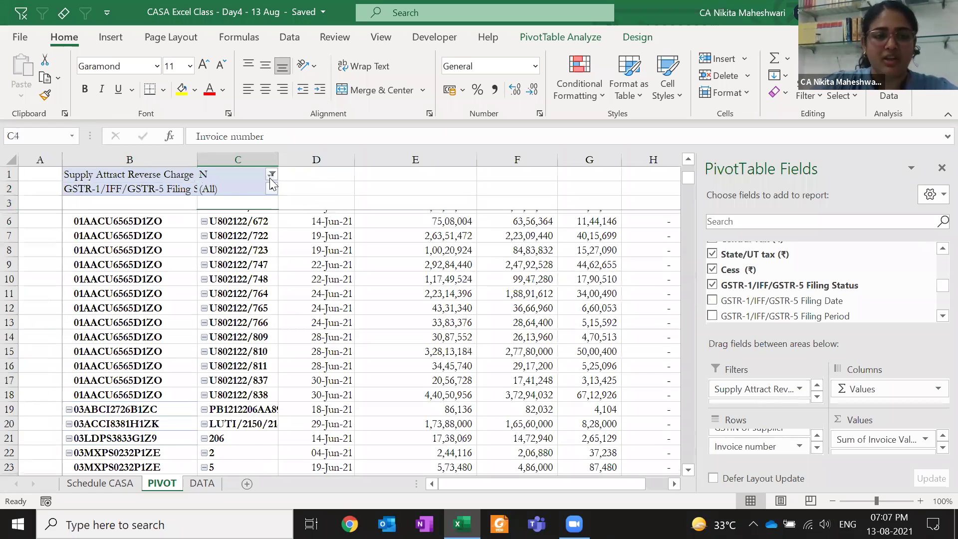
pyautogui.click(272, 187)
pyautogui.click(272, 189)
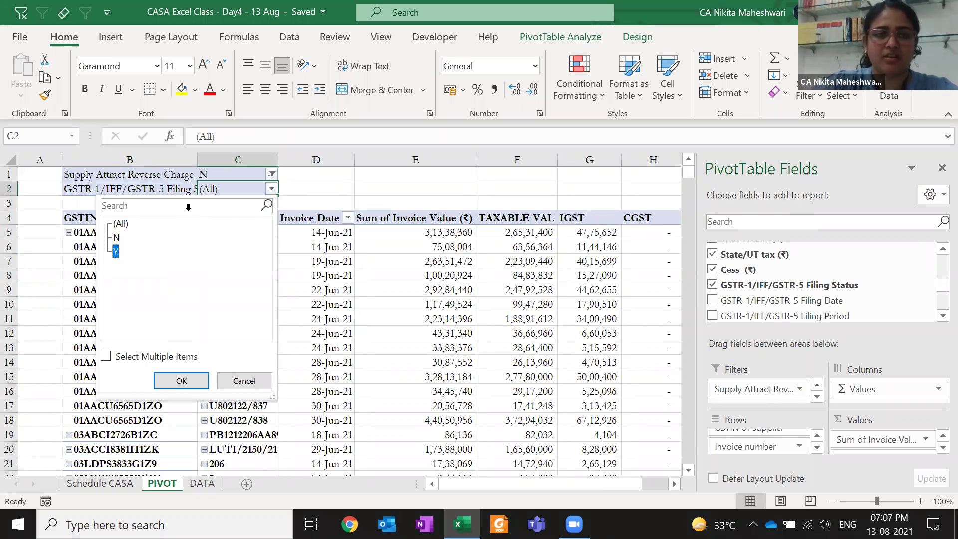
pyautogui.press('Return')
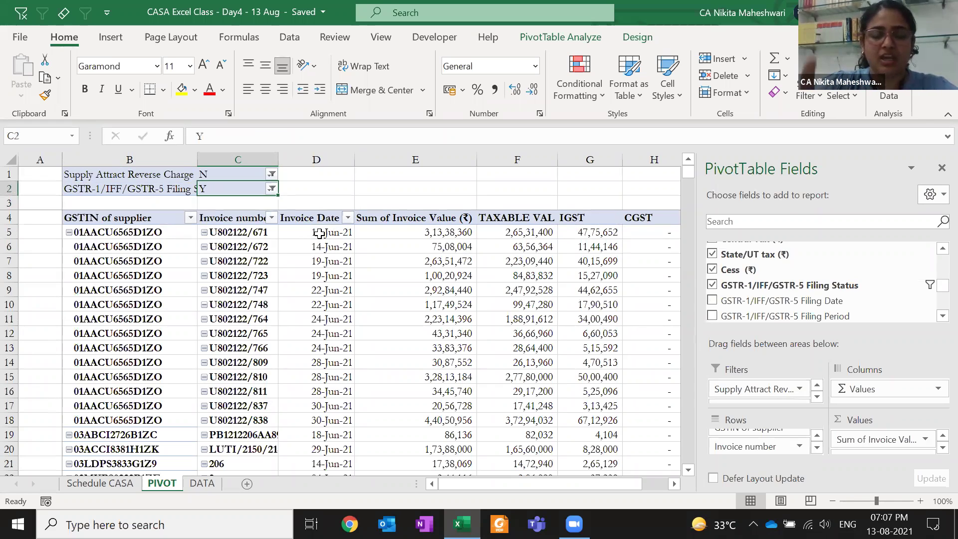
pyautogui.click(319, 234)
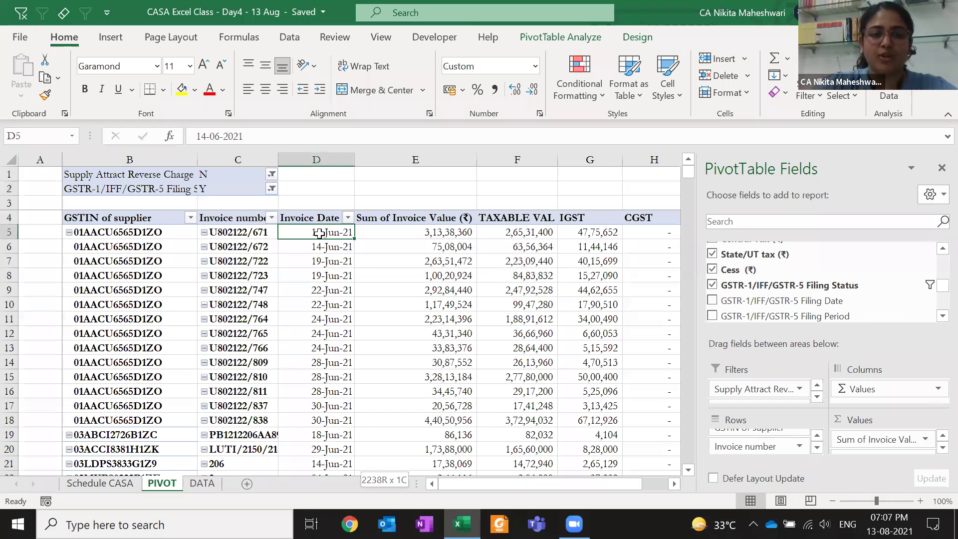
pyautogui.hotkey('ctrl', 'shift', 'Down')
pyautogui.hotkey('shift', 'Down')
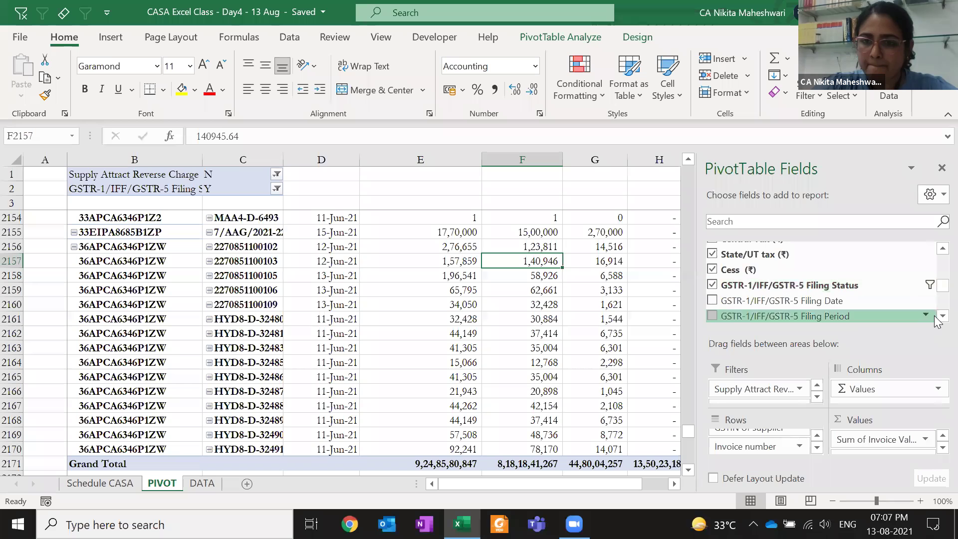
# Add GSTR-3B Filing Status as a third pivot report filter
pyautogui.scroll(-1, 936, 319)
pyautogui.moveTo(756, 283); pyautogui.dragTo(759, 402)
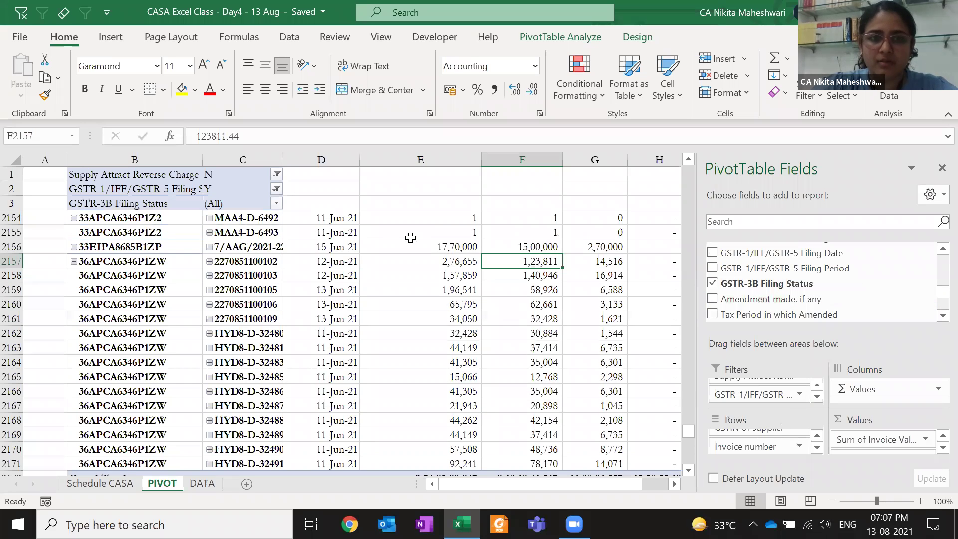
pyautogui.click(258, 231)
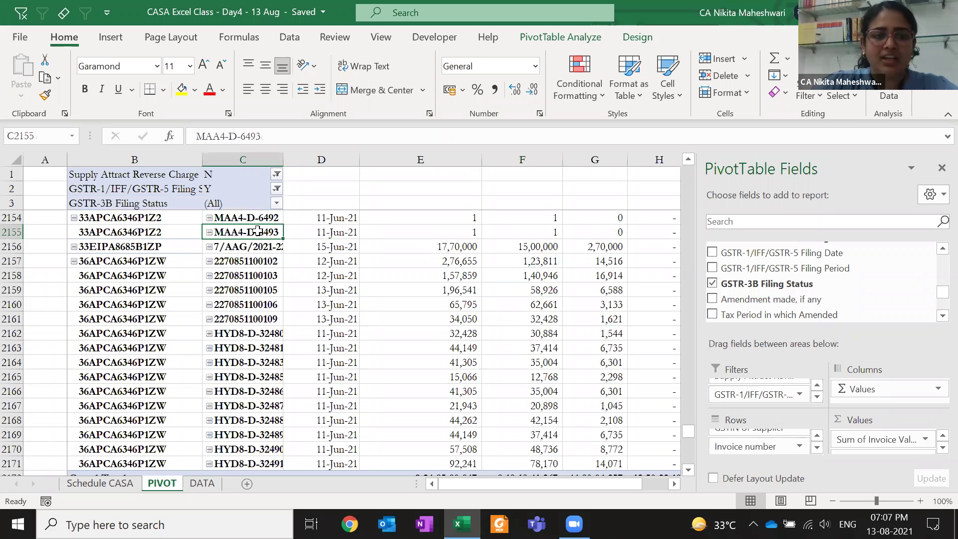
pyautogui.hotkey('ctrl', 'Up')
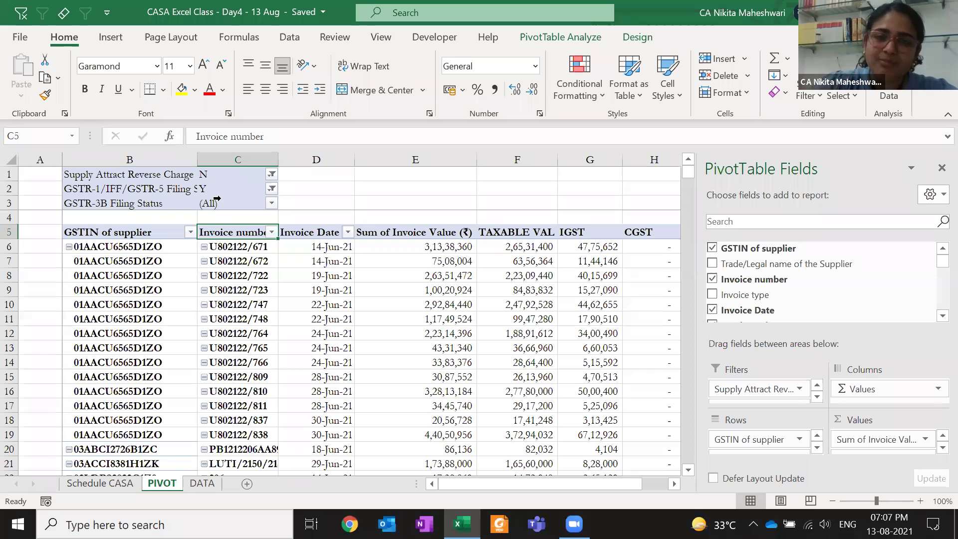
# Filter GSTR-3B Filing Status to Y and select the invoice dates to count rows
pyautogui.click(271, 203)
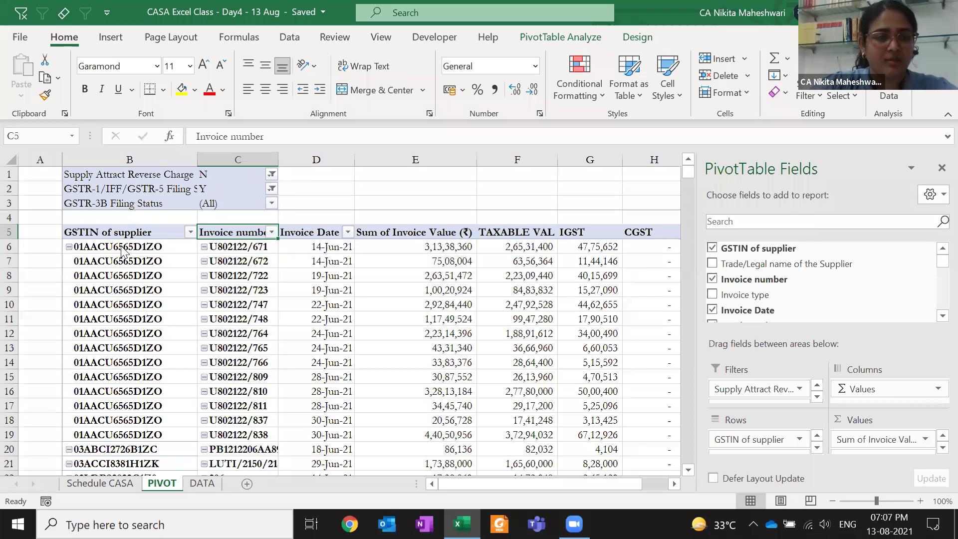
pyautogui.click(118, 268)
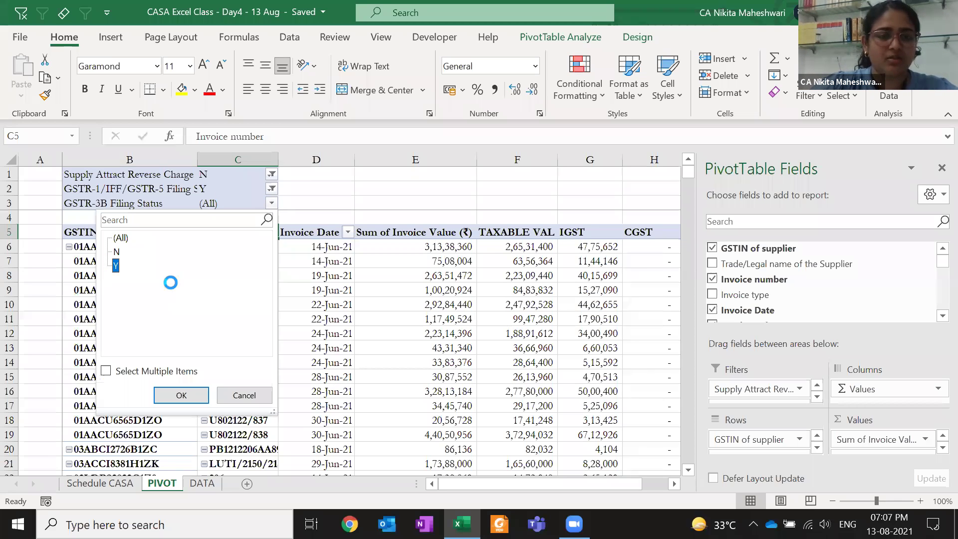
pyautogui.press('Return')
pyautogui.click(325, 249)
pyautogui.hotkey('ctrl', 'Down')
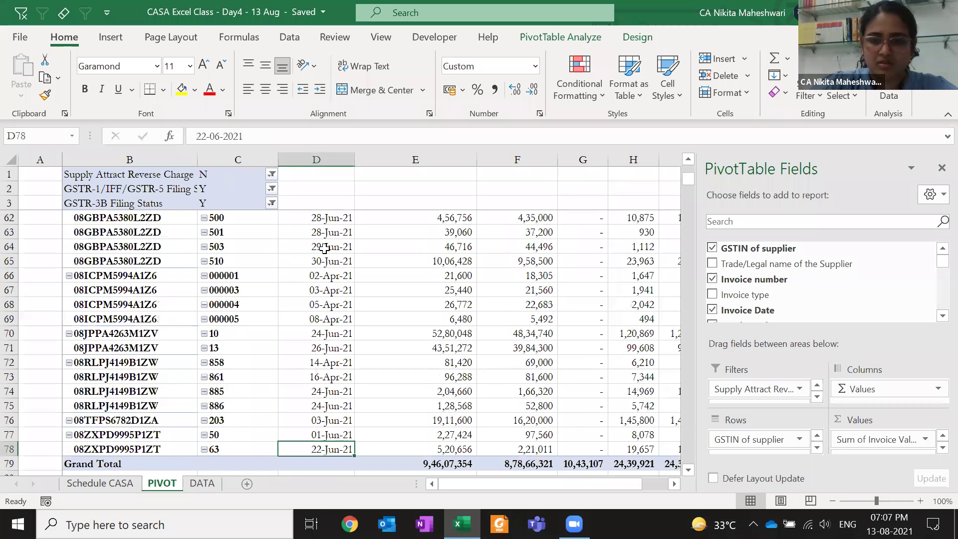
pyautogui.hotkey('ctrl', 'shift', 'Up')
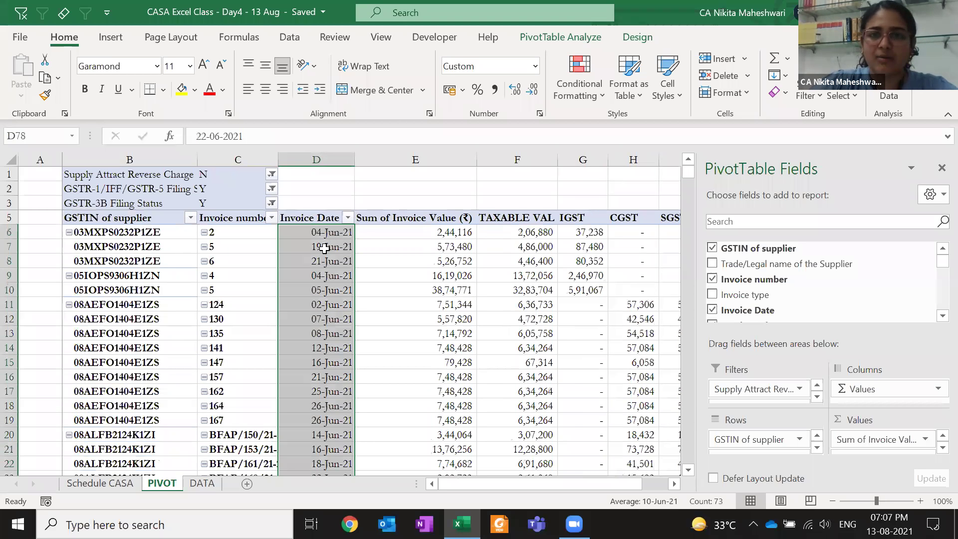
pyautogui.press('Up')
# Reset the GSTR-3B Filing Status filter to (All) and recount the invoice date rows
pyautogui.press('Up')
pyautogui.press('Up')
pyautogui.hotkey('ctrl', 'Up')
pyautogui.press('Up')
pyautogui.press('Up')
pyautogui.press('Left')
pyautogui.hotkey('alt', 'Down')
pyautogui.press('Up')
pyautogui.press('Up')
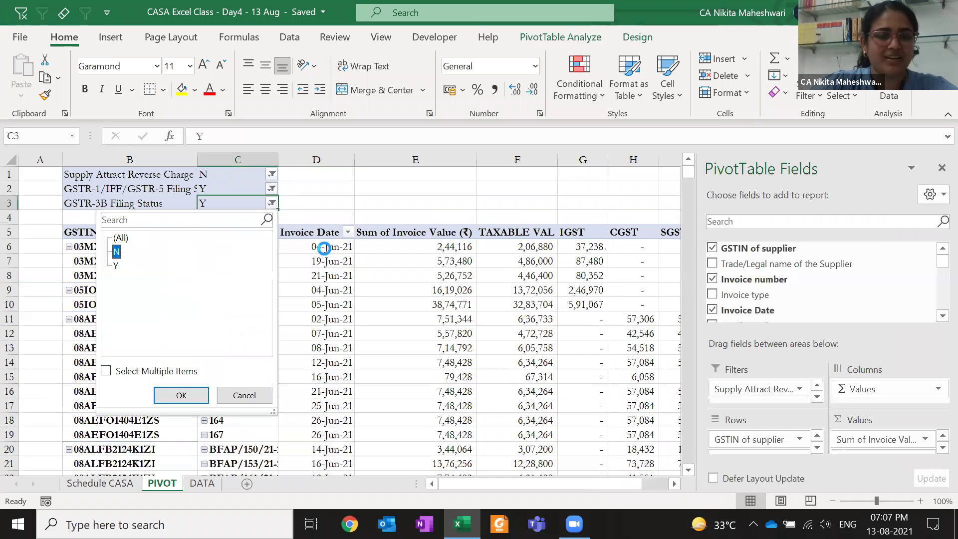
pyautogui.press('Return')
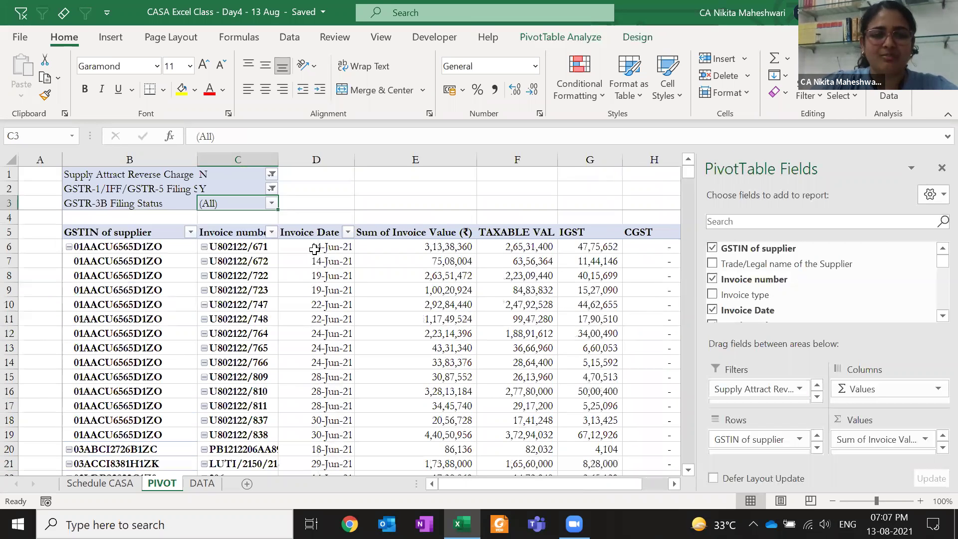
pyautogui.click(314, 248)
pyautogui.hotkey('ctrl', 'shift', 'Down')
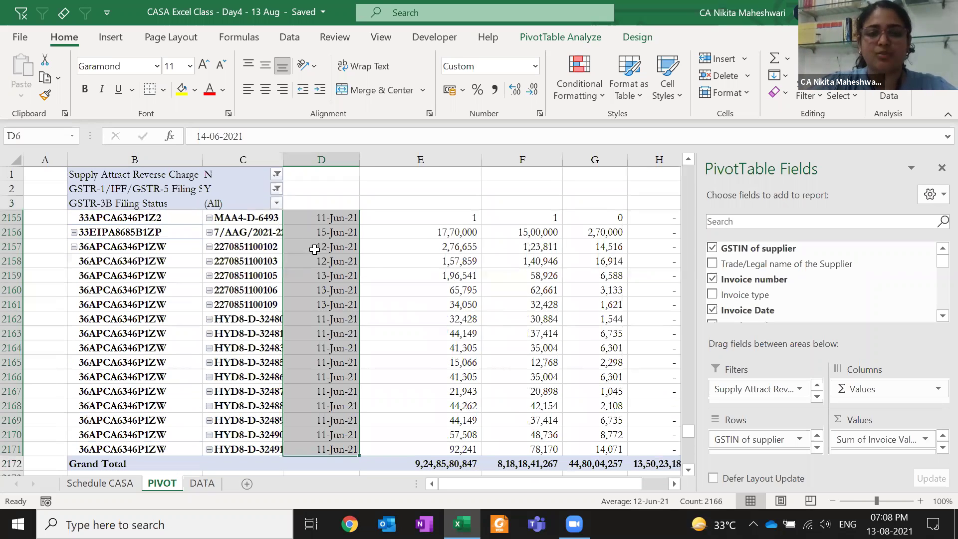
pyautogui.hotkey('ctrl', 'Up')
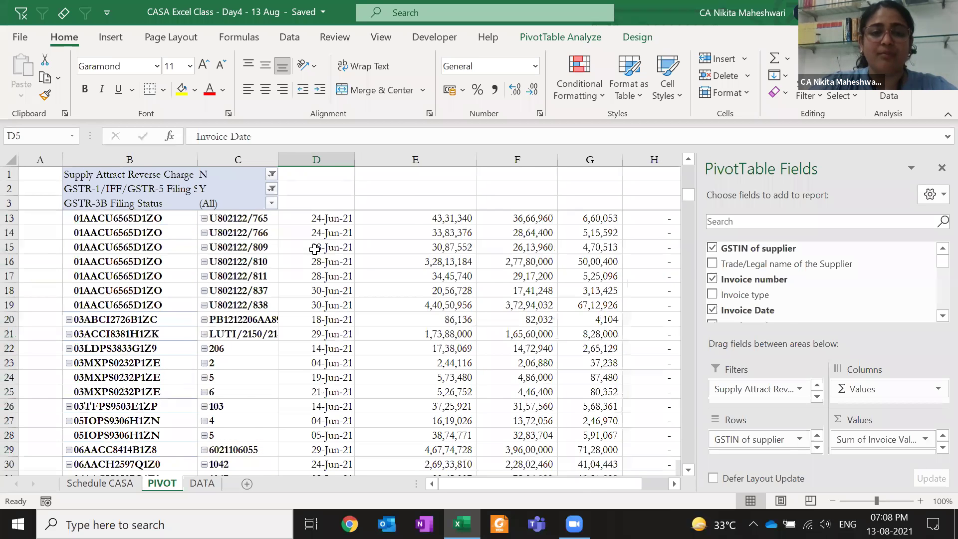
pyautogui.press('Up')
pyautogui.press('Up')
pyautogui.press('Up')
pyautogui.press('Left')
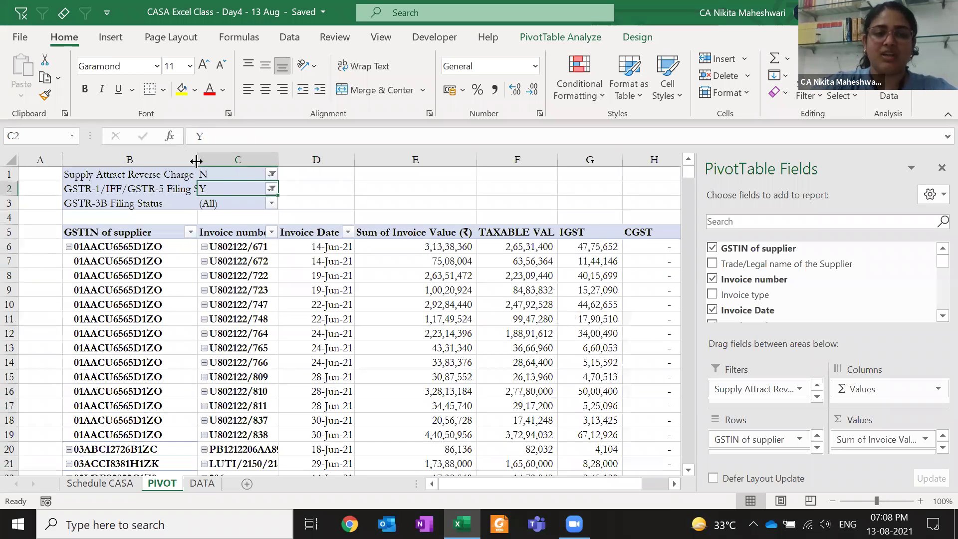
pyautogui.click(219, 174)
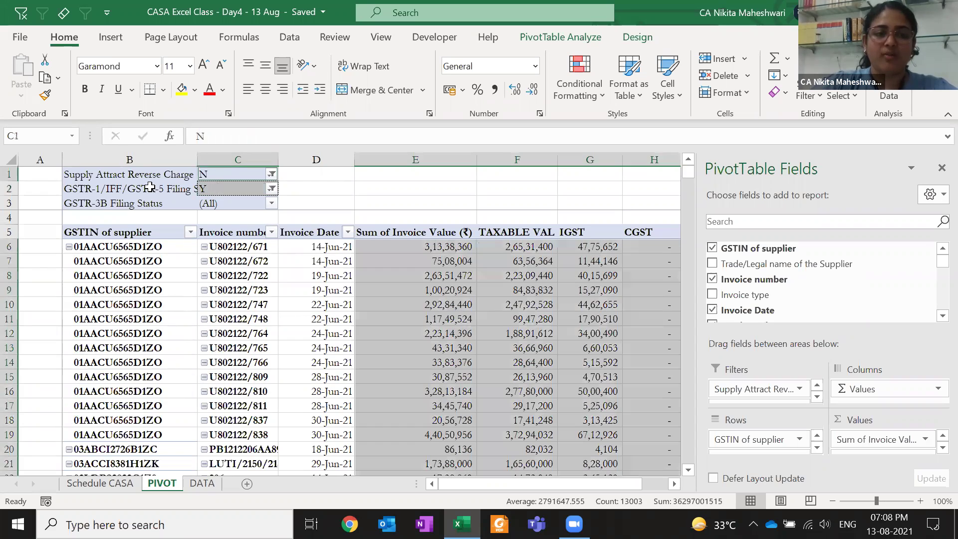
pyautogui.click(150, 187)
pyautogui.click(225, 188)
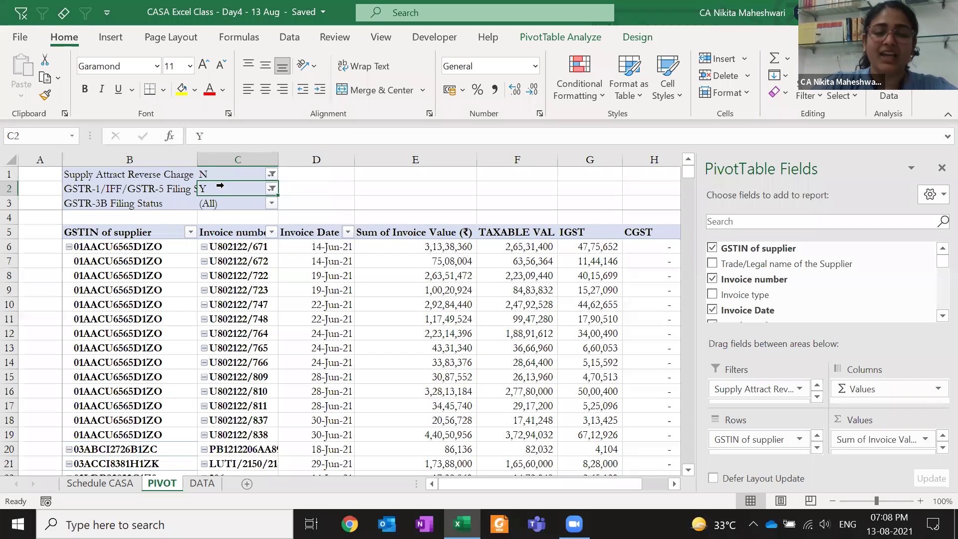
pyautogui.doubleClick(197, 159)
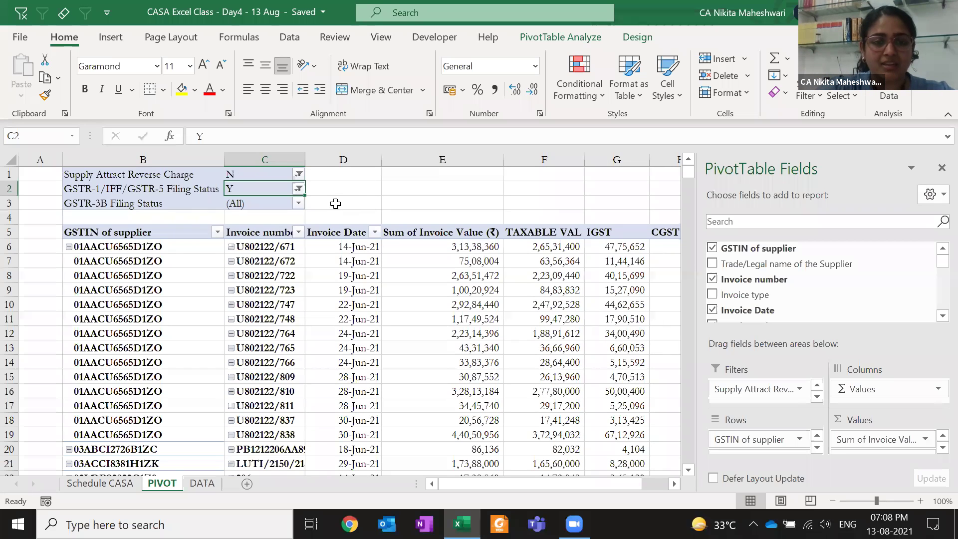
pyautogui.click(374, 232)
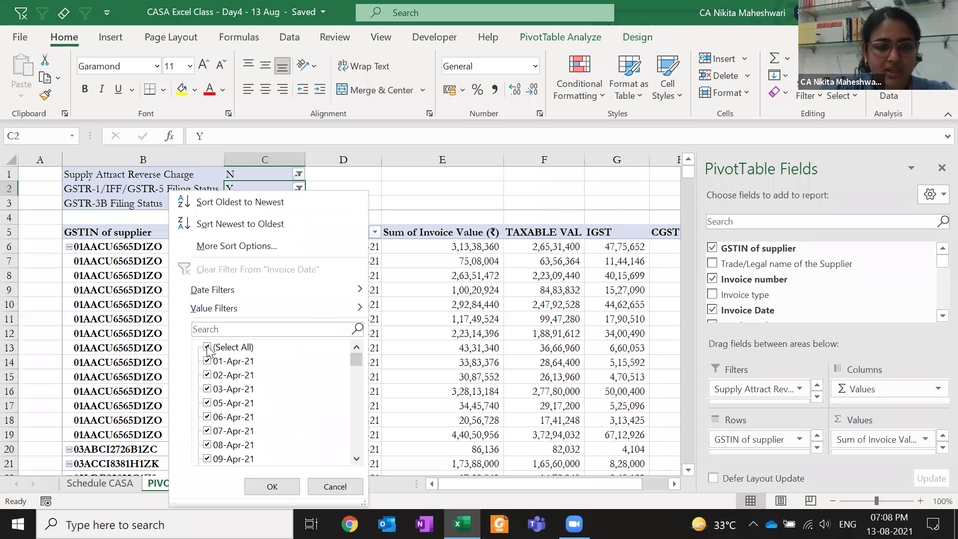
pyautogui.click(207, 347)
pyautogui.click(207, 361)
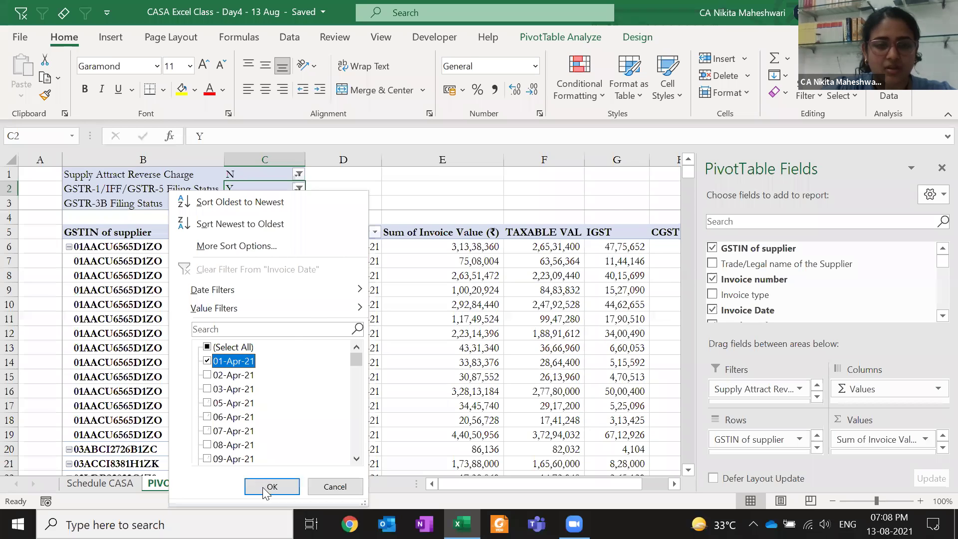
pyautogui.click(272, 487)
pyautogui.click(374, 232)
pyautogui.click(208, 347)
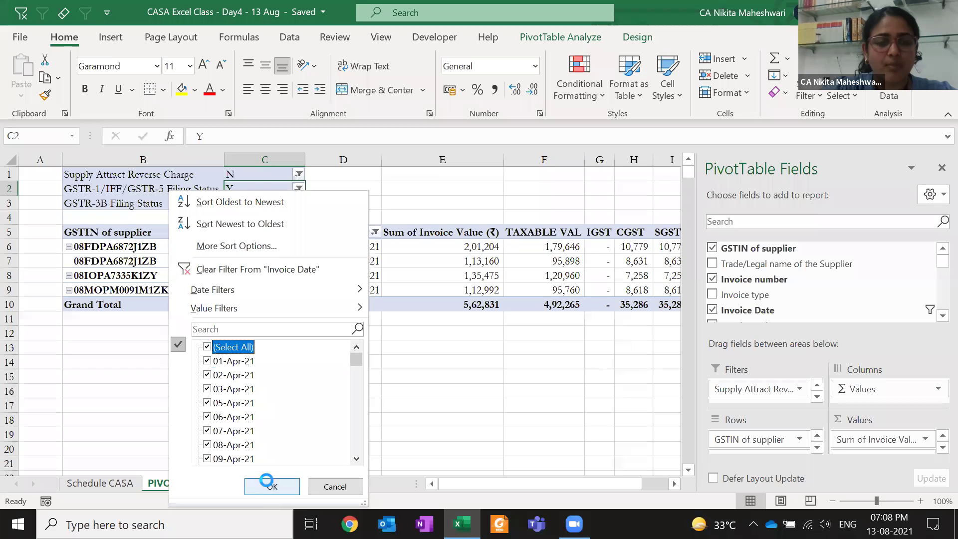
pyautogui.press('Return')
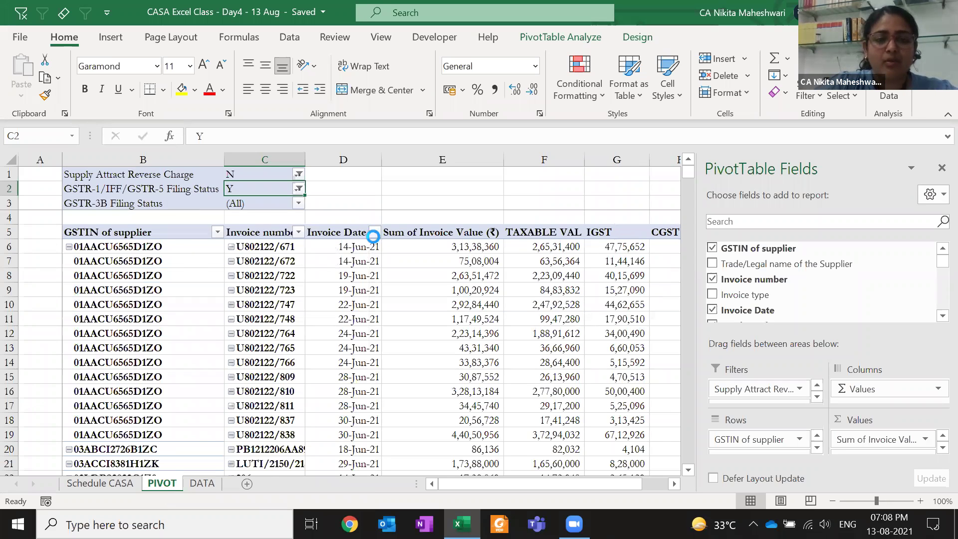
pyautogui.click(374, 233)
pyautogui.click(374, 235)
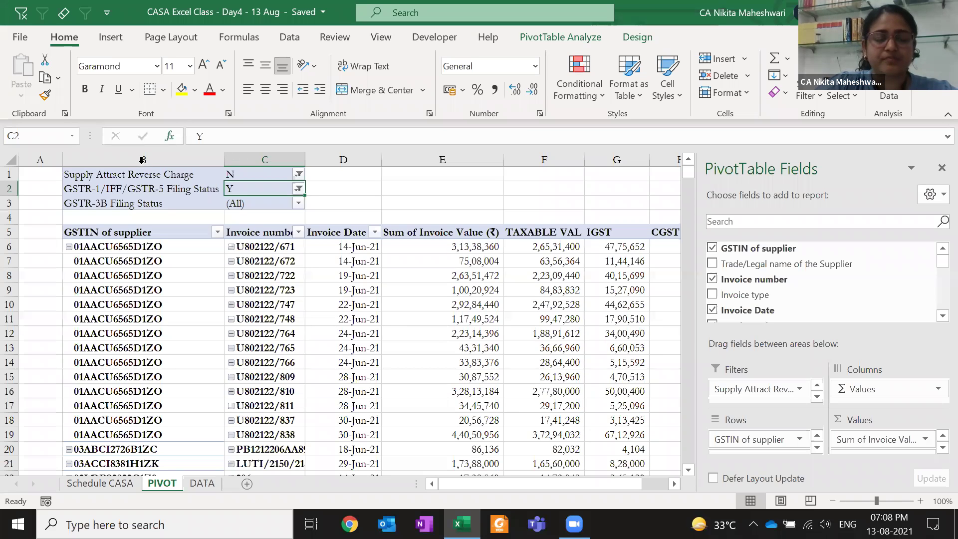
pyautogui.click(151, 178)
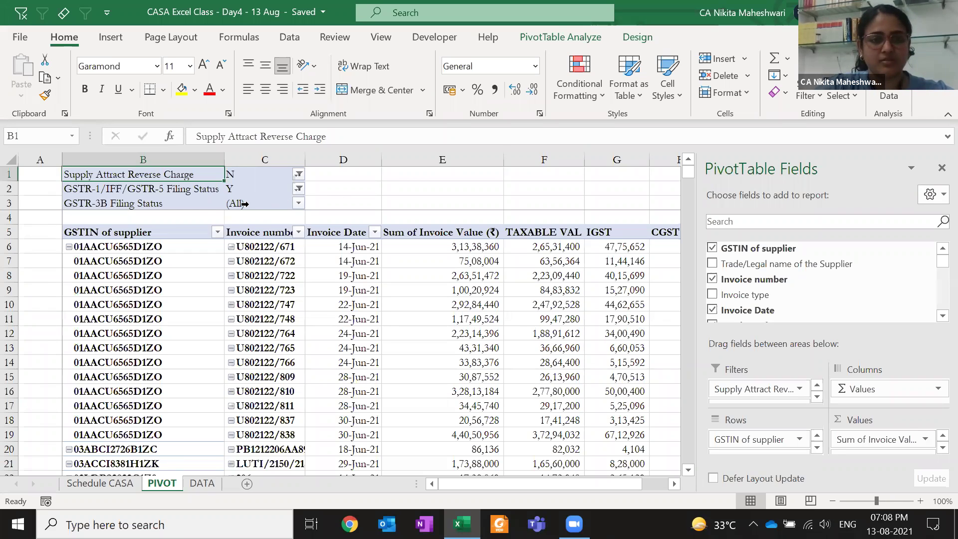
# Drag GSTR-3B Filing Status out of the pivot's Filters area to remove it
pyautogui.click(195, 206)
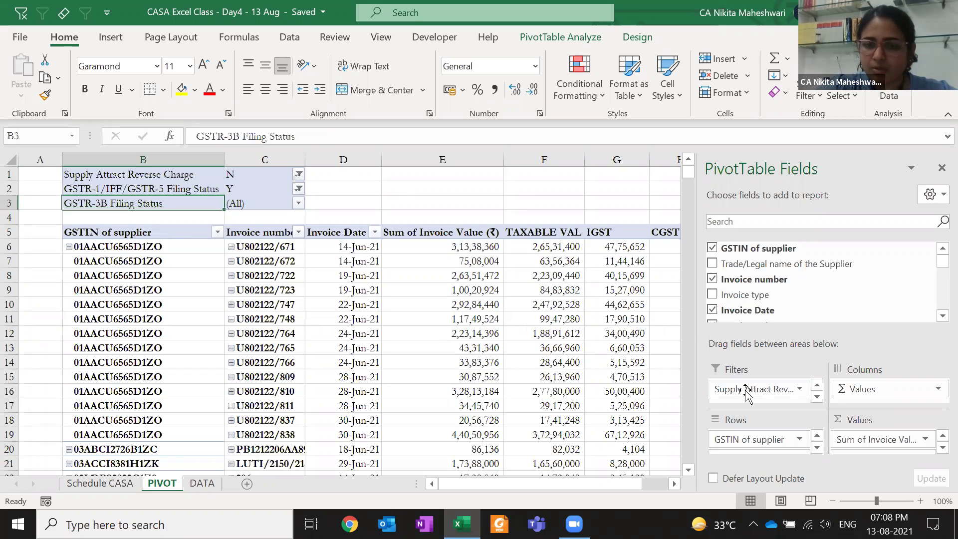
pyautogui.click(815, 399)
pyautogui.moveTo(766, 398); pyautogui.dragTo(638, 272)
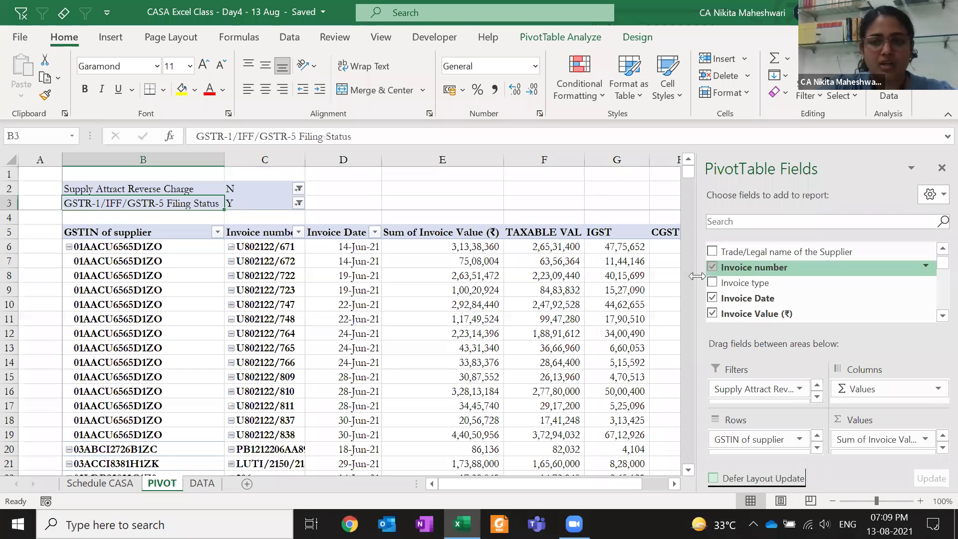
pyautogui.scroll(-5, 721, 288)
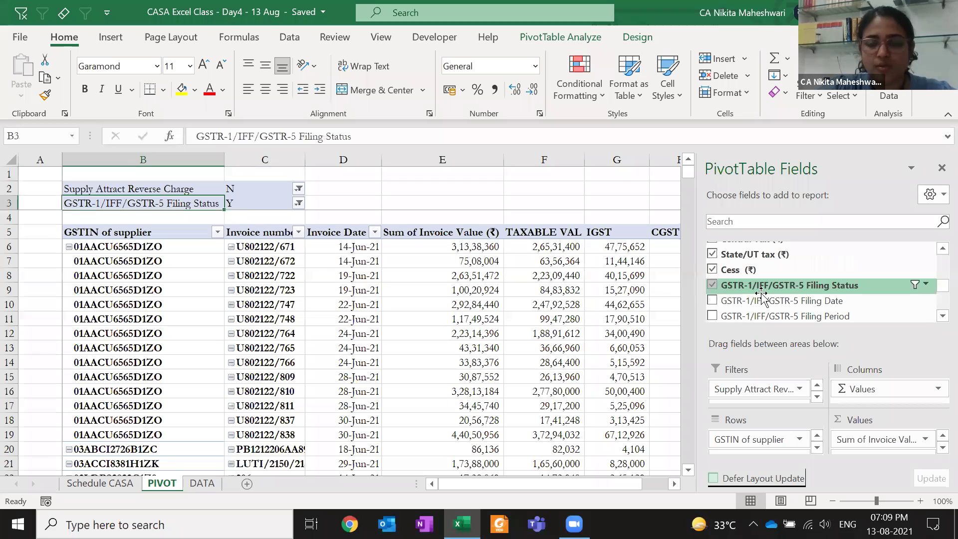
pyautogui.moveTo(863, 442); pyautogui.dragTo(884, 440)
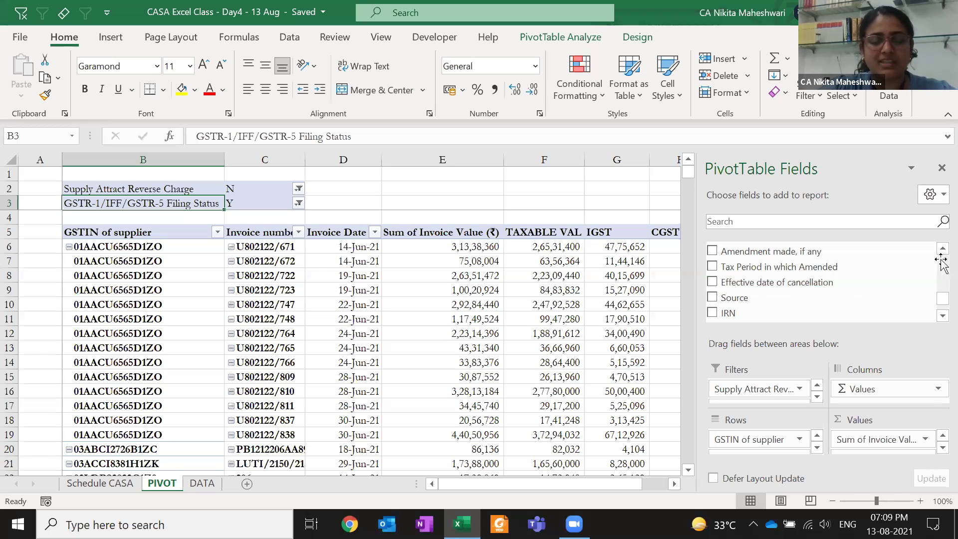
# Review the pivot's Invoice Date filter options without applying, then switch to DATA
pyautogui.click(455, 234)
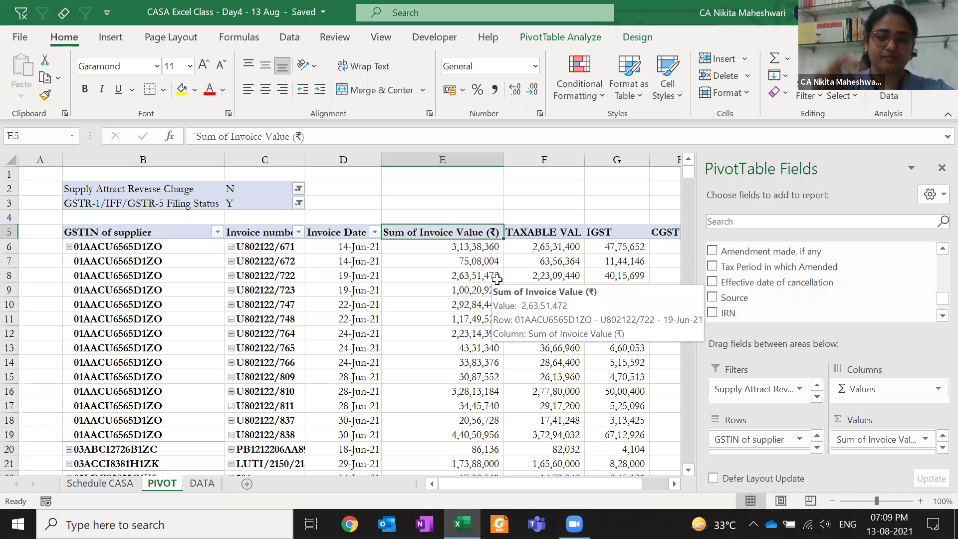
pyautogui.moveTo(939, 300); pyautogui.dragTo(938, 252)
pyautogui.click(557, 305)
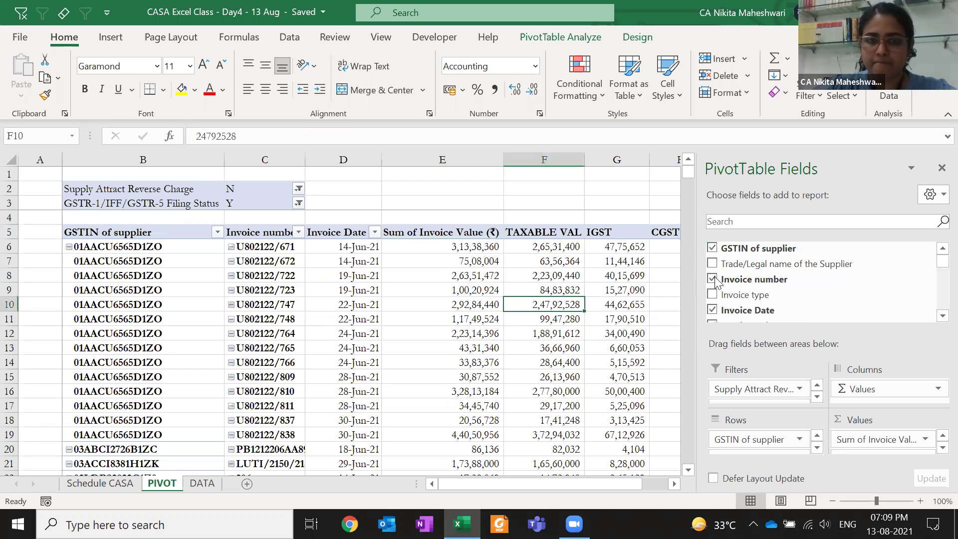
pyautogui.click(374, 232)
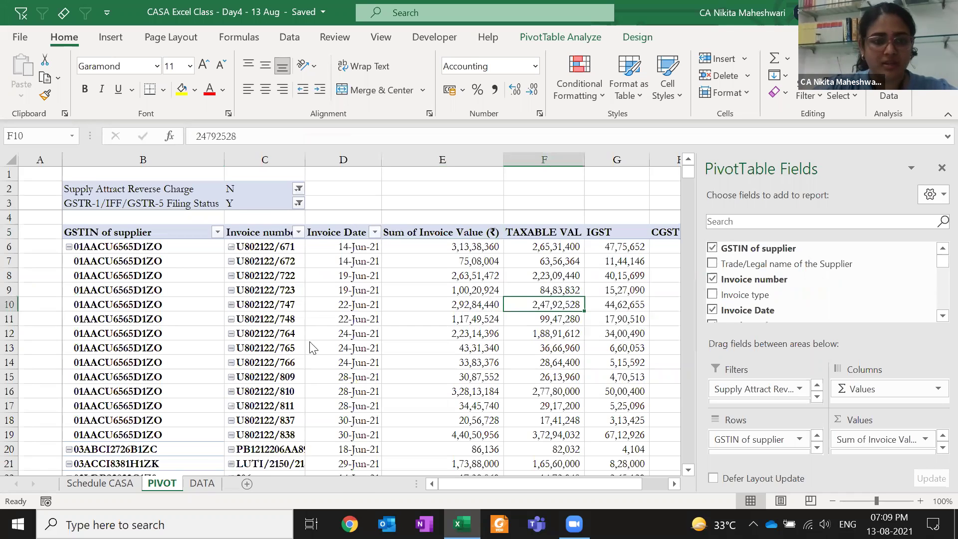
pyautogui.scroll(-5, 292, 379)
pyautogui.scroll(-10, 292, 379)
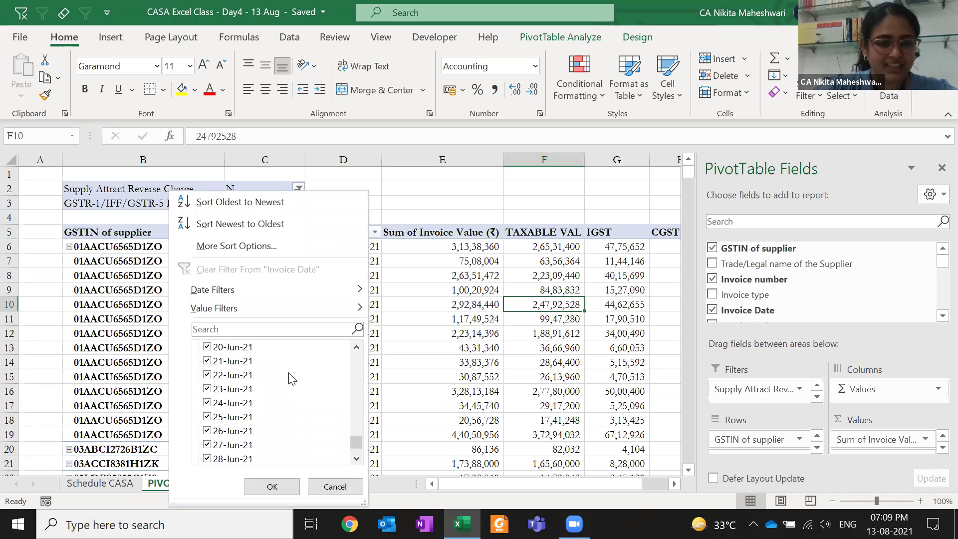
pyautogui.press('Escape')
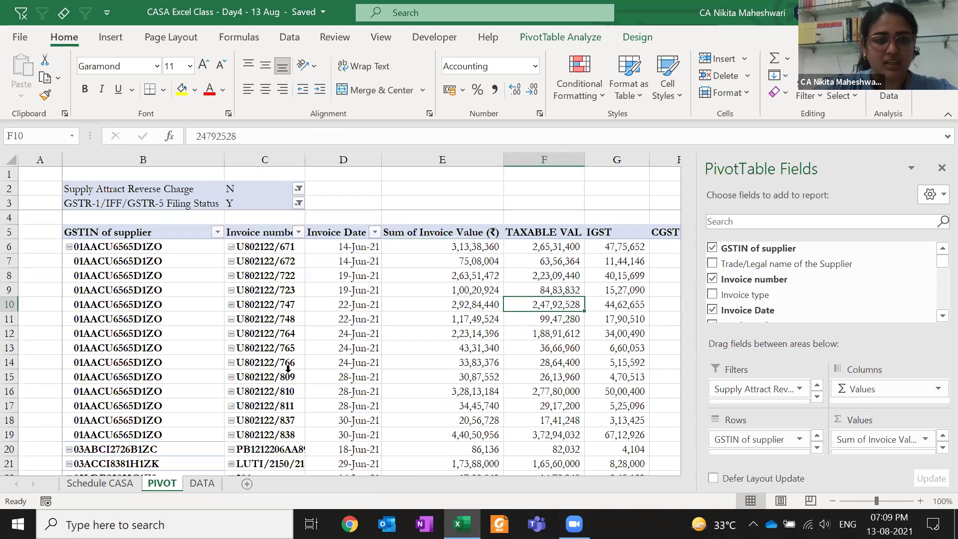
pyautogui.hotkey('ctrl', 'pagedown')
# Look at the Invoice Date filter on DATA and close it unchanged
pyautogui.click(303, 233)
pyautogui.press('Right')
pyautogui.press('Right')
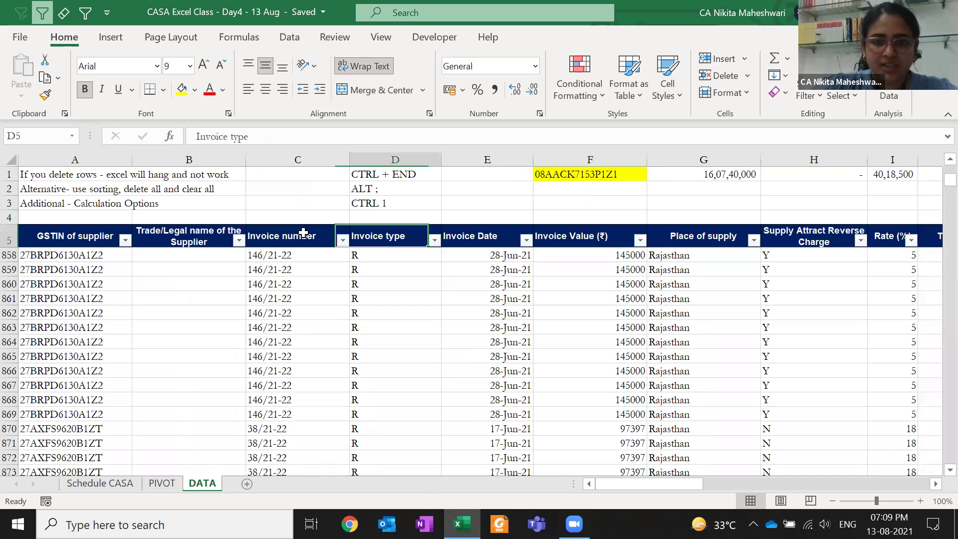
pyautogui.hotkey('alt', 'Down')
pyautogui.press('e')
pyautogui.press('Escape')
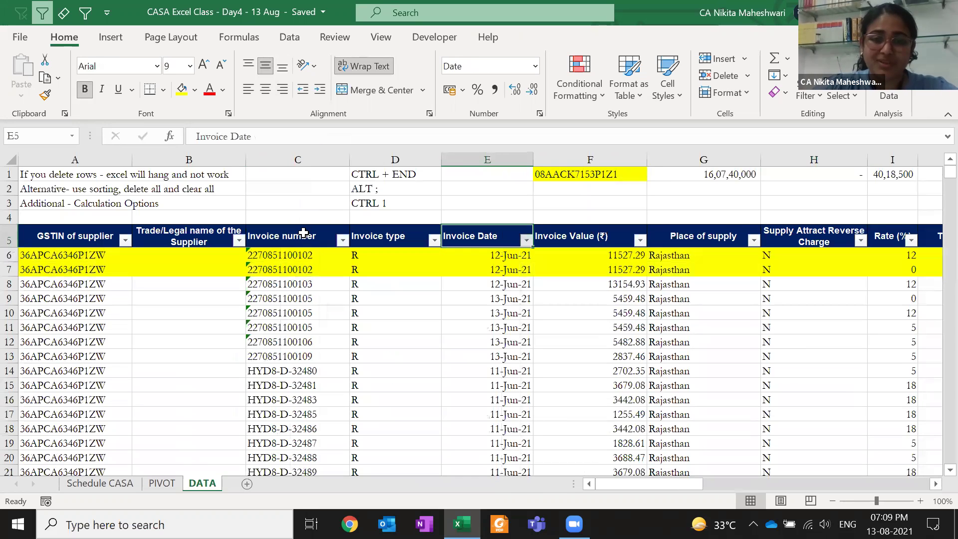
pyautogui.press('Down')
# Sort the pivot's invoice dates oldest to newest
pyautogui.hotkey('ctrl', 'pageup')
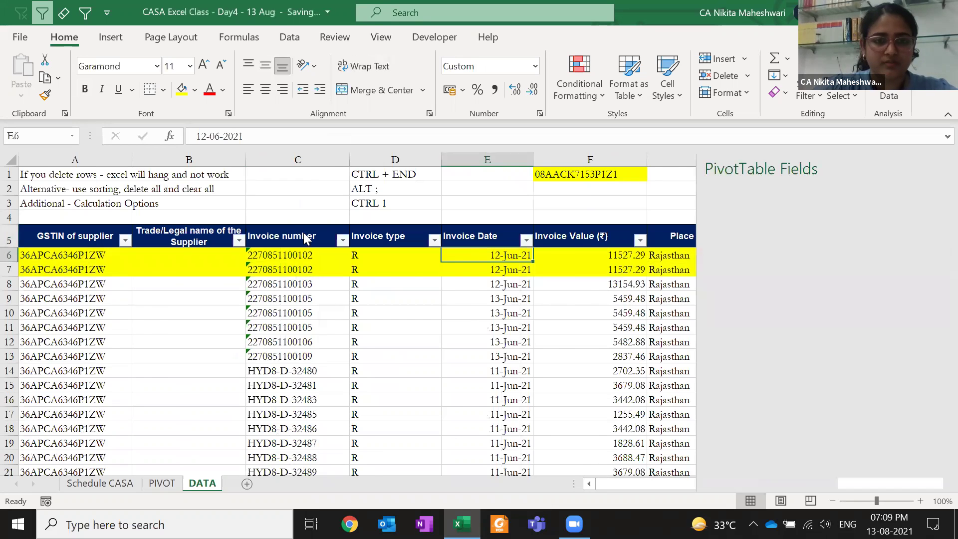
pyautogui.rightClick(324, 276)
pyautogui.moveTo(385, 267)
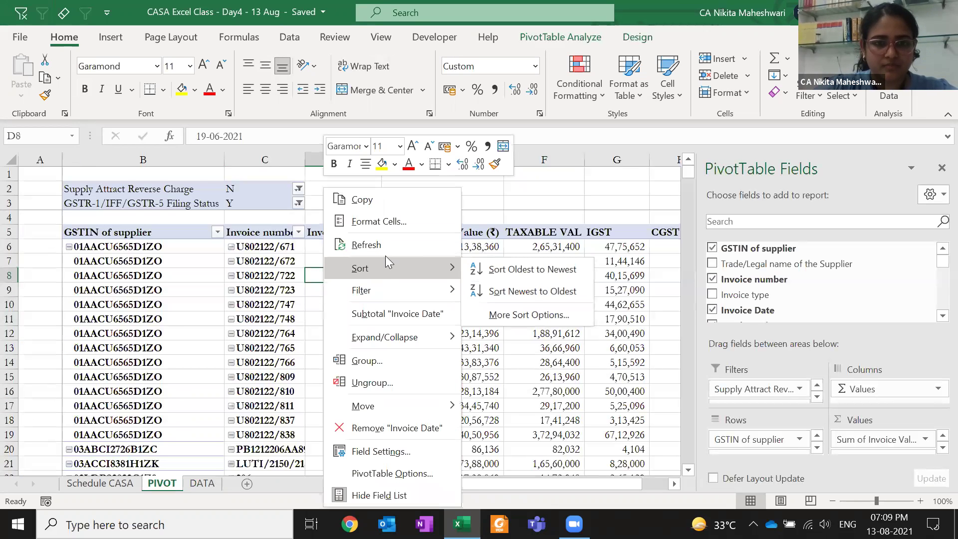
pyautogui.click(524, 268)
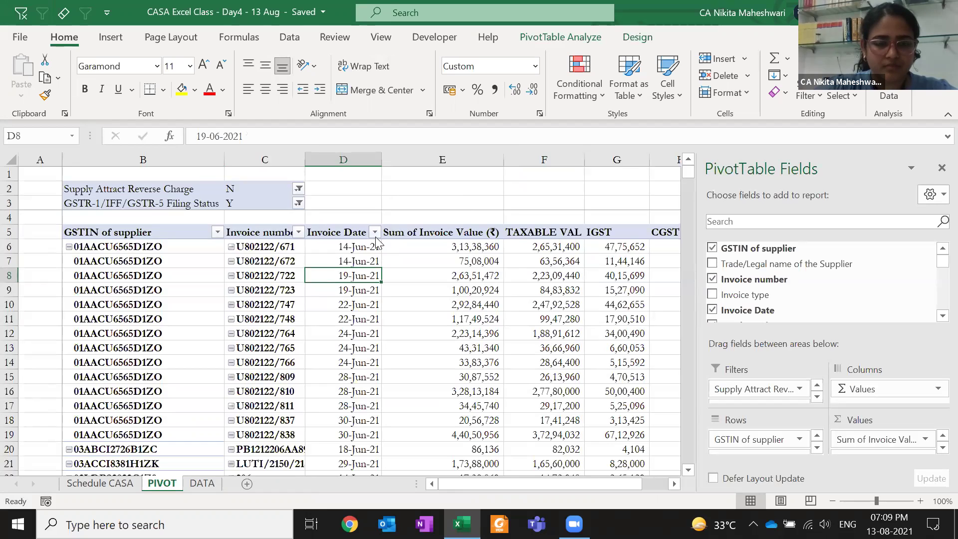
pyautogui.click(374, 232)
pyautogui.click(375, 233)
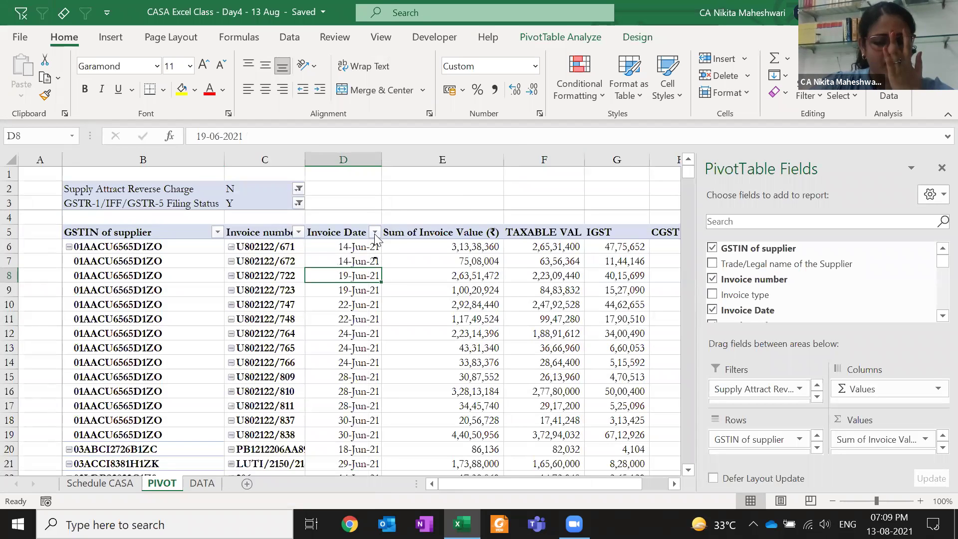
# Look over the PivotTable Design and Analyze ribbon options
pyautogui.hotkey('ctrl', 'pagedown')
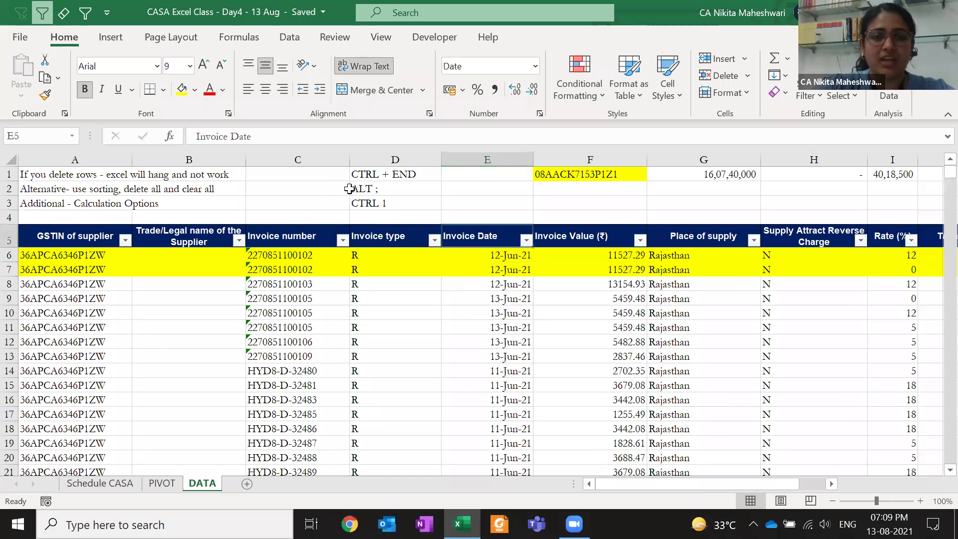
pyautogui.hotkey('ctrl', 'pageup')
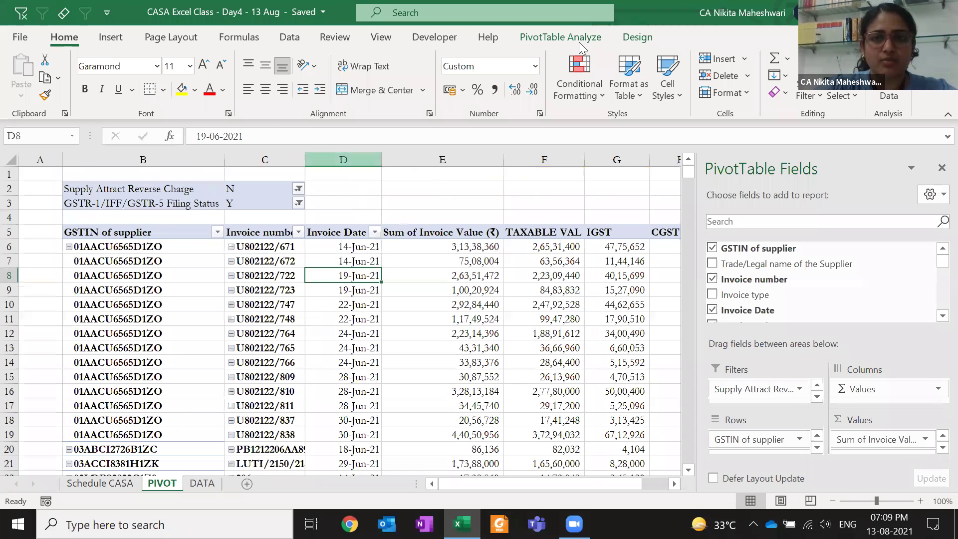
pyautogui.click(578, 42)
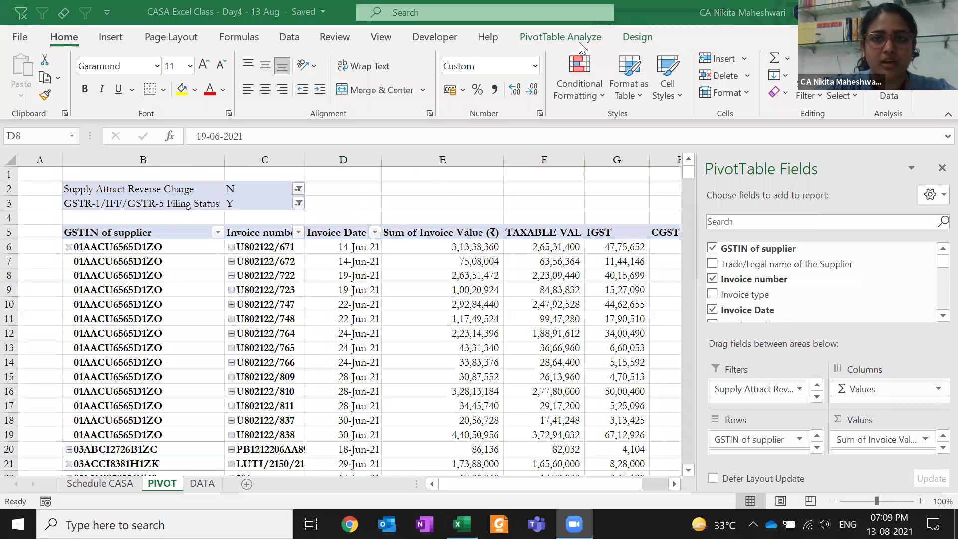
pyautogui.click(579, 42)
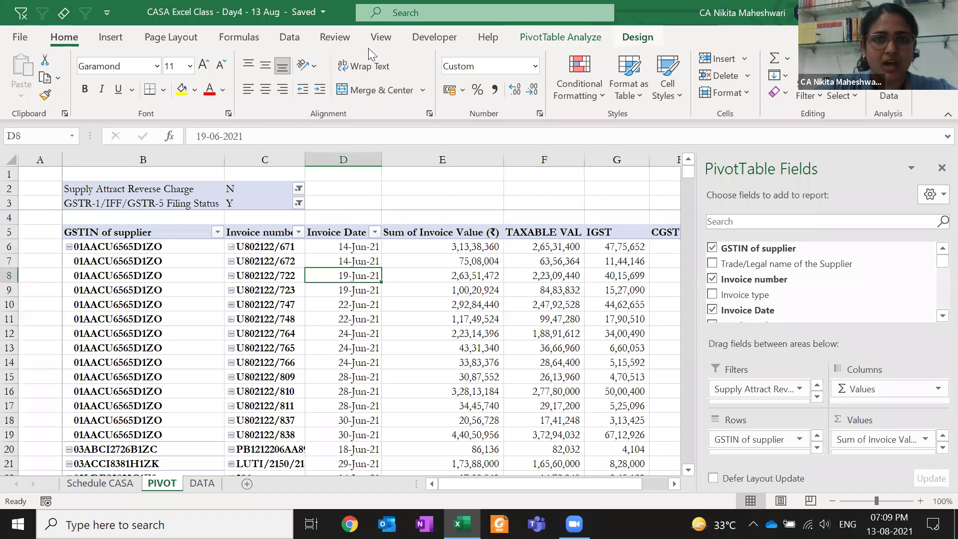
pyautogui.click(637, 38)
pyautogui.click(560, 36)
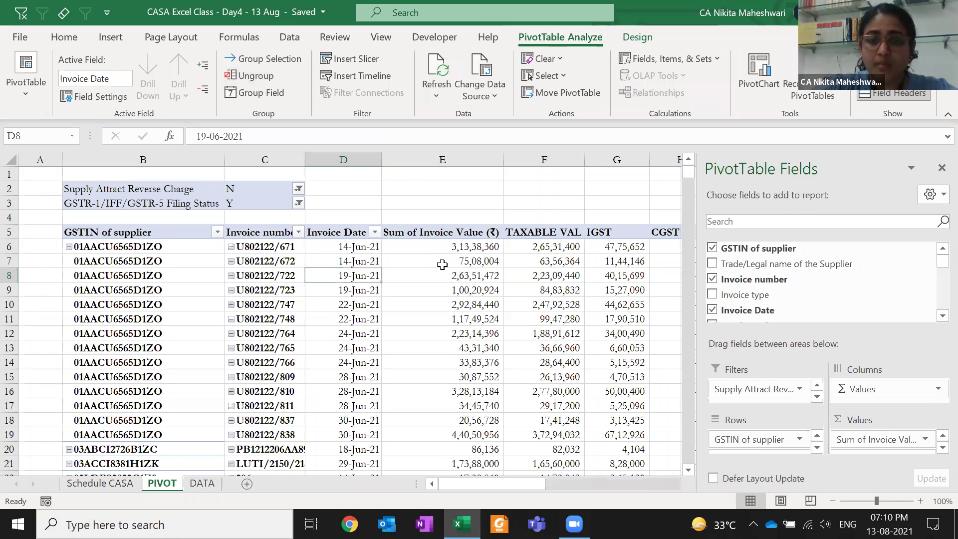
# Locate the GSTR-1/IFF/GSTR-5 Filing Date column on DATA, then add it as a pivot report filter
pyautogui.hotkey('ctrl', 'pagedown')
pyautogui.press('Right')
pyautogui.press('Right')
pyautogui.press('Right')
pyautogui.press('Right')
pyautogui.press('Right')
pyautogui.press('Right')
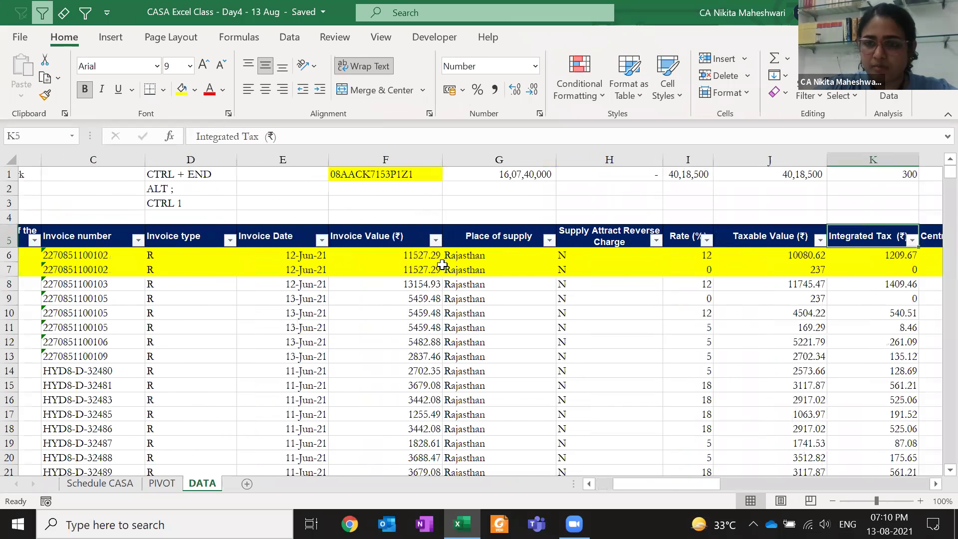
pyautogui.press('Right')
pyautogui.press('Right')
pyautogui.press('Right')
pyautogui.press('Right')
pyautogui.press('Right')
pyautogui.press('Right')
pyautogui.press('Left')
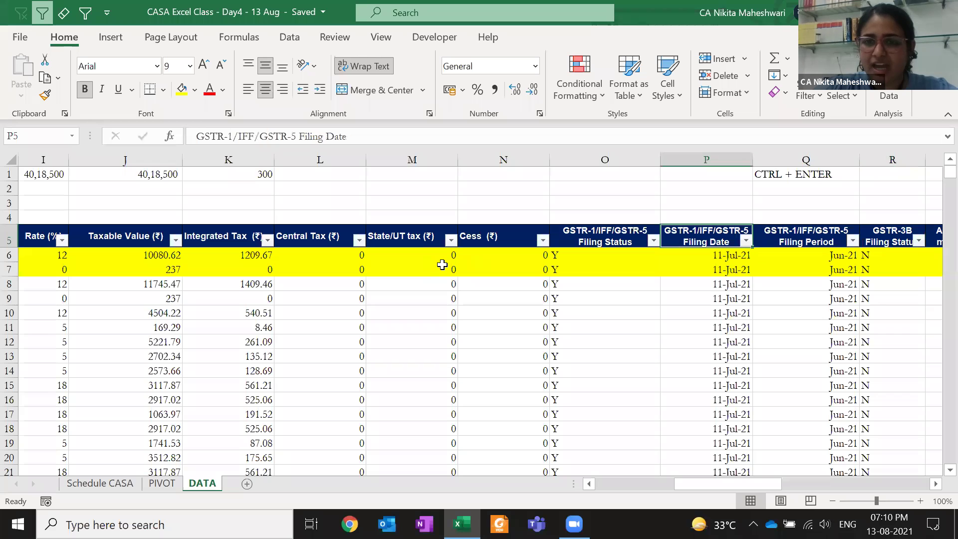
pyautogui.hotkey('ctrl', 'pageup')
pyautogui.moveTo(937, 264); pyautogui.dragTo(937, 297)
pyautogui.moveTo(804, 273); pyautogui.dragTo(697, 382)
pyautogui.moveTo(780, 402); pyautogui.dragTo(764, 397)
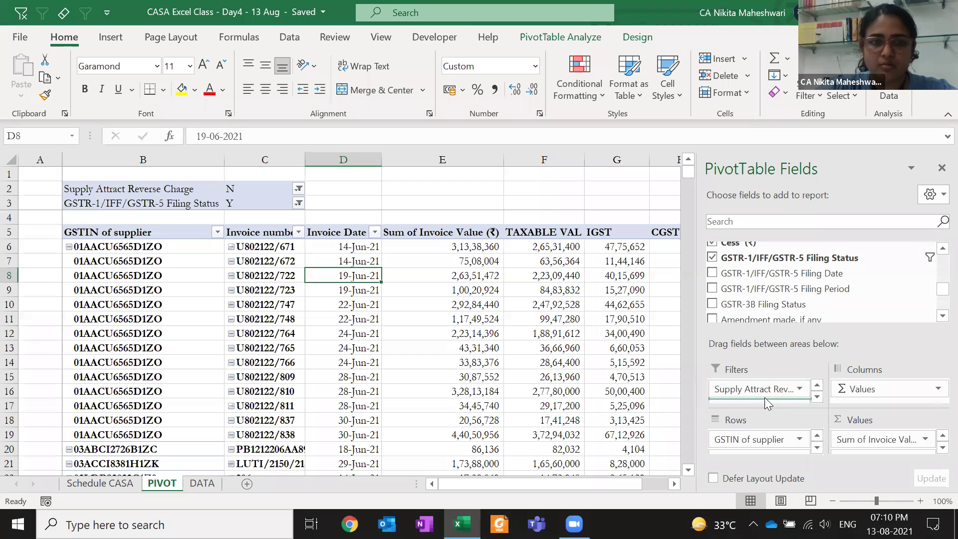
# Use Move to End to place the Filing Date filter last among the pivot filters
pyautogui.click(797, 388)
pyautogui.click(783, 258)
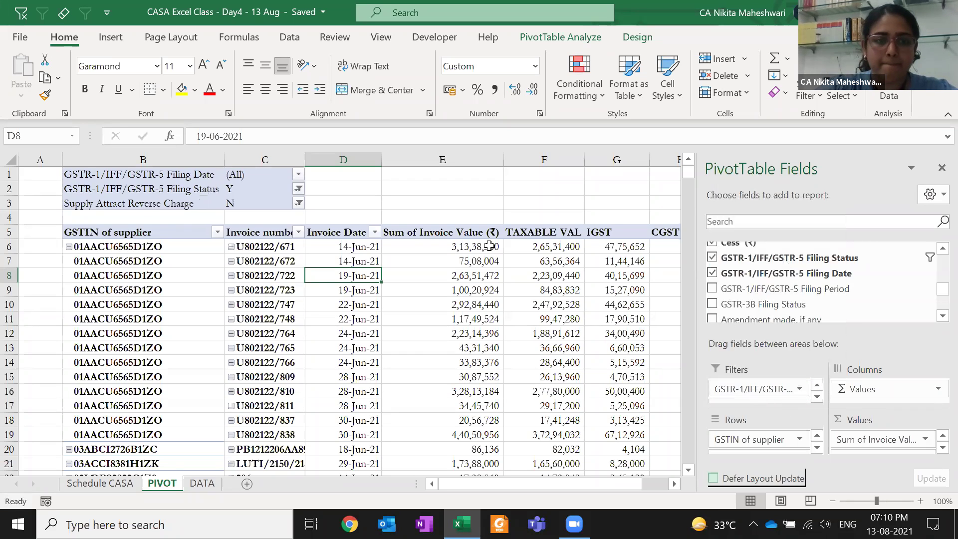
pyautogui.click(763, 389)
pyautogui.click(771, 259)
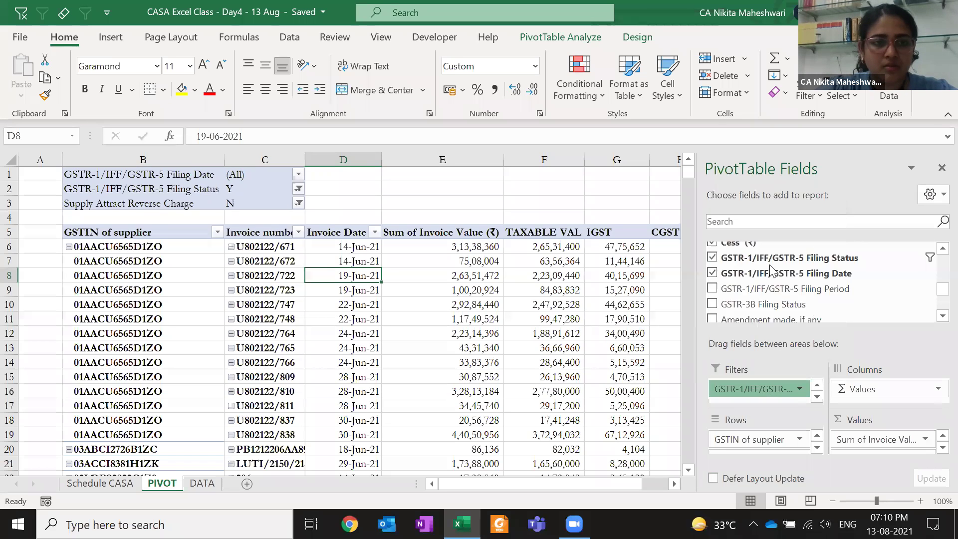
# Preview the pivot's filing date list, then go to the DATA sheet
pyautogui.click(298, 204)
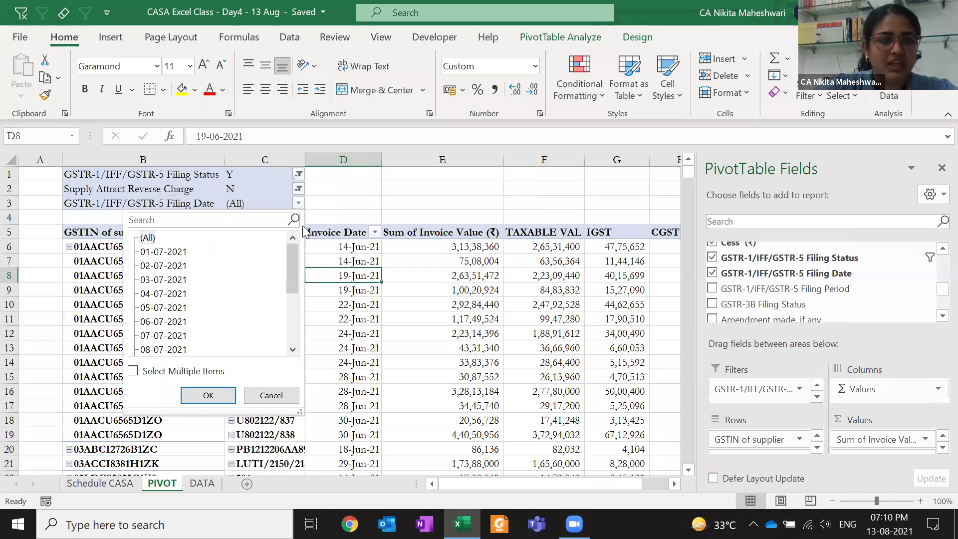
pyautogui.moveTo(293, 266); pyautogui.dragTo(289, 236)
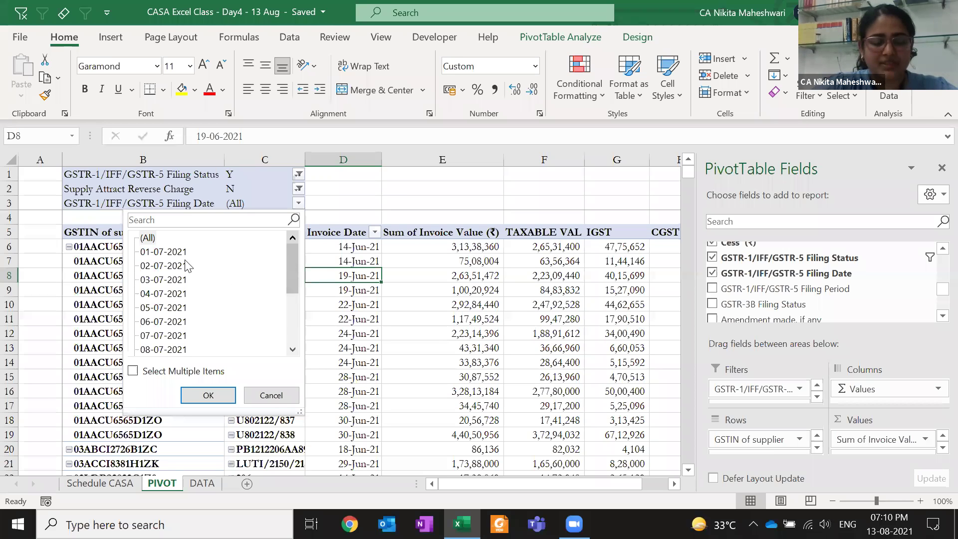
pyautogui.press('Escape')
pyautogui.hotkey('ctrl', 'pagedown')
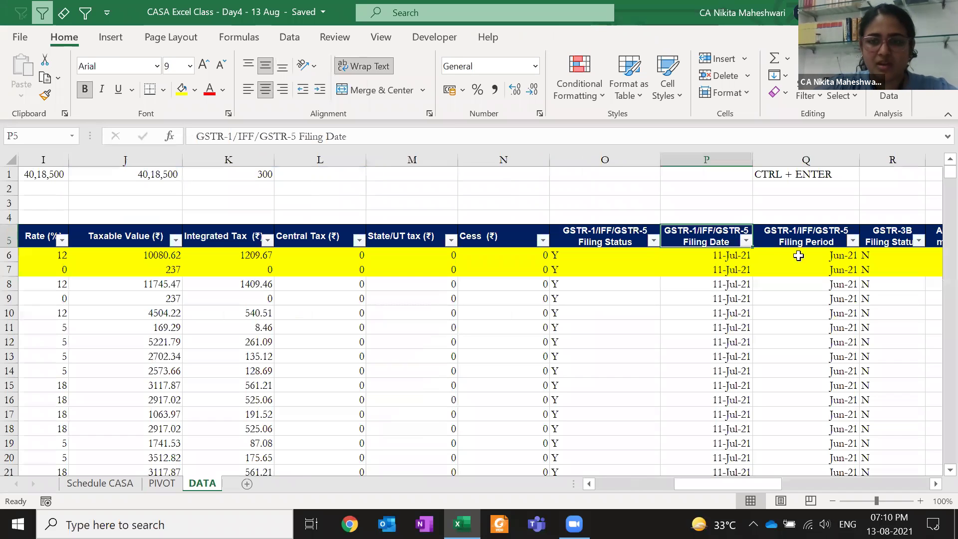
# Browse the DATA Filing Date AutoFilter unchanged, then reopen the pivot's C3 filing date list
pyautogui.hotkey('alt', 'Down')
pyautogui.press('Down')
pyautogui.press('Down')
pyautogui.press('Down')
pyautogui.press('Escape')
pyautogui.press('Escape')
pyautogui.hotkey('alt', 'Down')
pyautogui.press('Down')
pyautogui.press('Down')
pyautogui.press('Down')
pyautogui.press('Down')
pyautogui.press('Down')
pyautogui.press('Down')
pyautogui.press('Down')
pyautogui.press('pagedown')
pyautogui.press('pagedown')
pyautogui.press('pagedown')
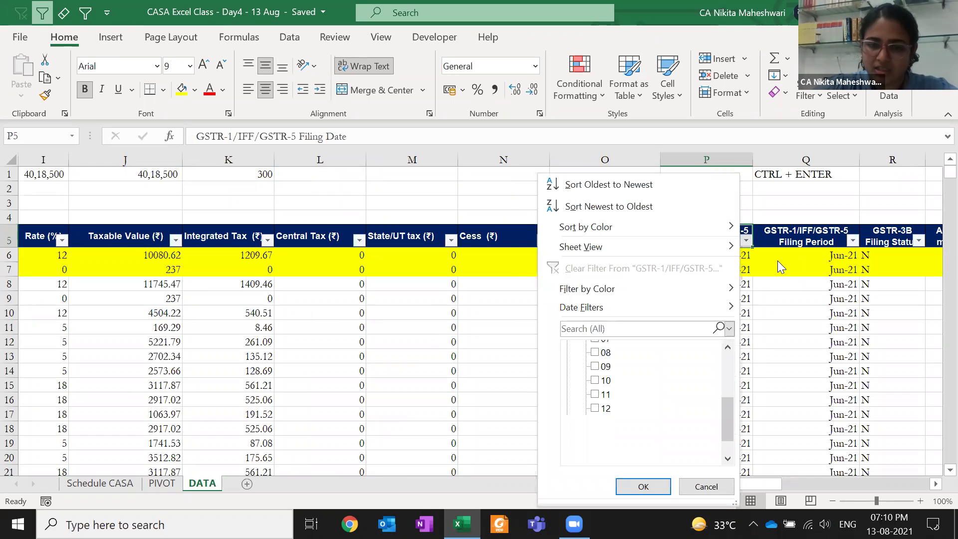
pyautogui.press('pageup')
pyautogui.press('pageup')
pyautogui.press('pageup')
pyautogui.press('Escape')
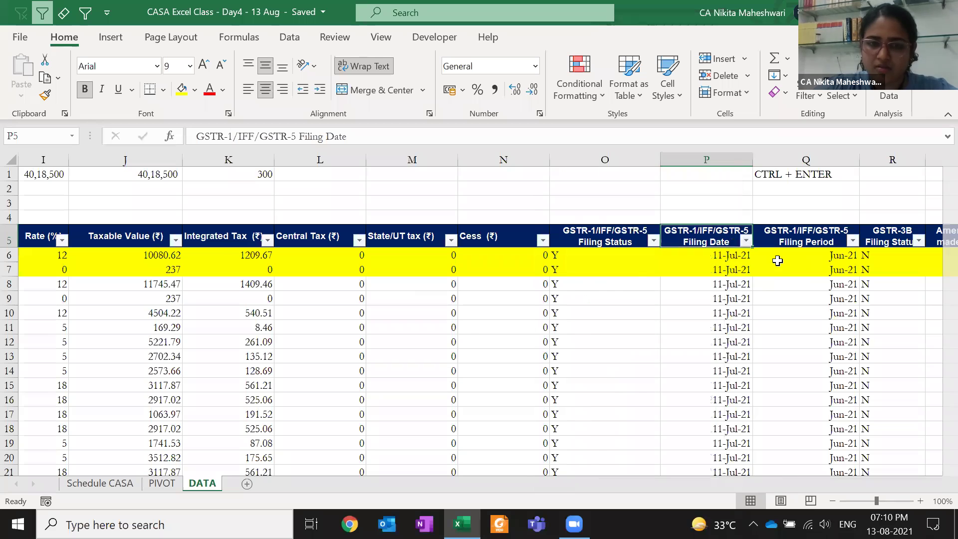
pyautogui.hotkey('ctrl', 'pageup')
pyautogui.click(298, 202)
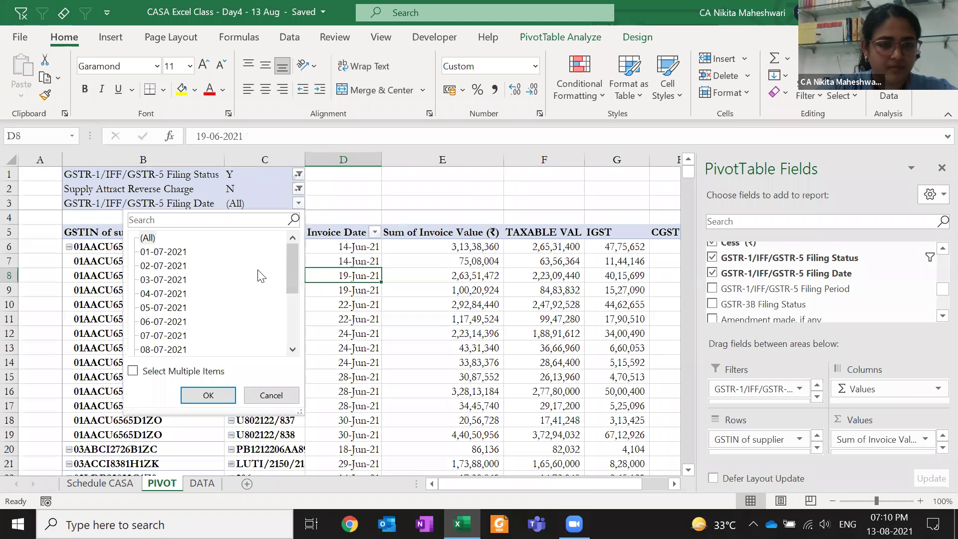
# Filter the pivot to filing dates 01-07-2021 through 11-07-2021
pyautogui.click(190, 371)
pyautogui.click(143, 238)
pyautogui.click(144, 252)
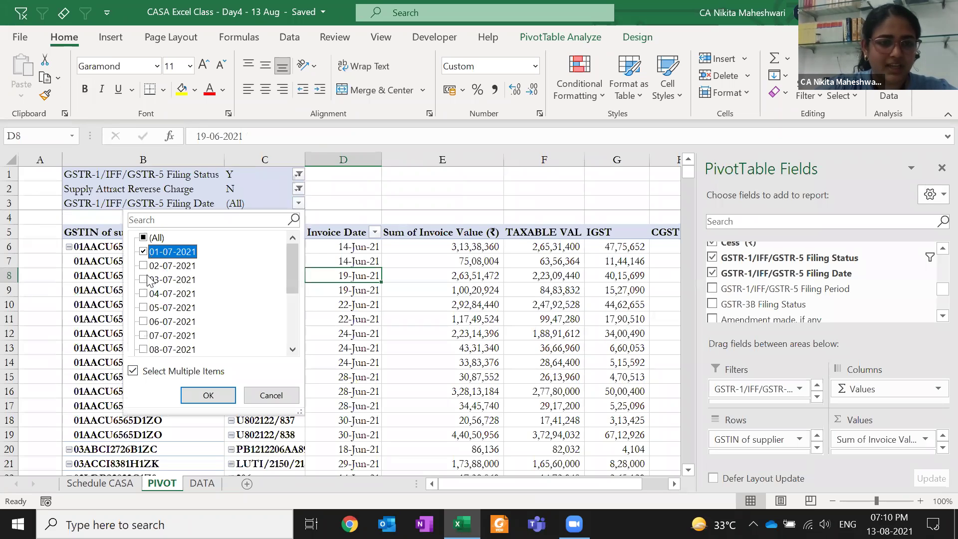
pyautogui.click(143, 267)
pyautogui.press('Down')
pyautogui.press('space')
pyautogui.press('Down')
pyautogui.press('space')
pyautogui.press('Down')
pyautogui.press('space')
pyautogui.press('Down')
pyautogui.press('space')
pyautogui.press('Down')
pyautogui.press('space')
pyautogui.press('Down')
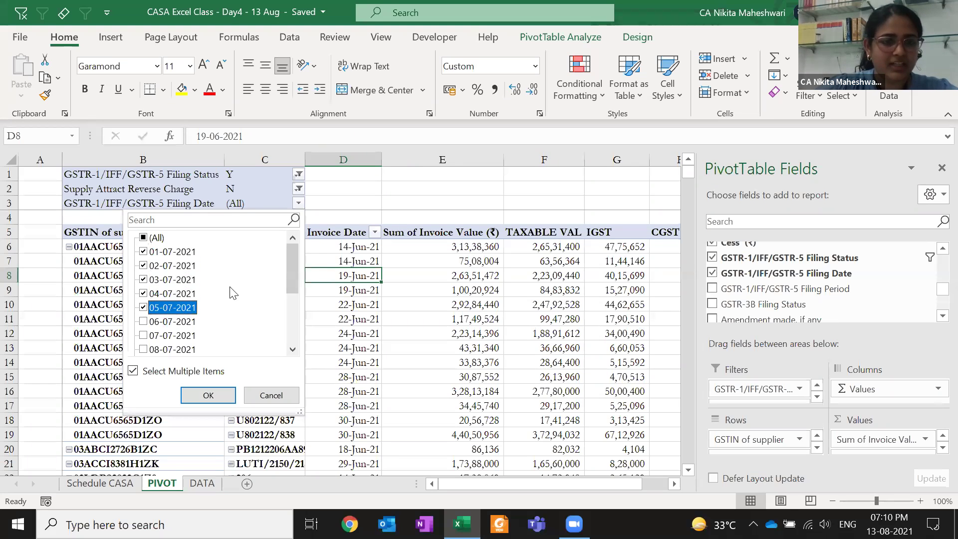
pyautogui.press('space')
pyautogui.press('Down')
pyautogui.press('space')
pyautogui.press('Down')
pyautogui.press('space')
pyautogui.press('Down')
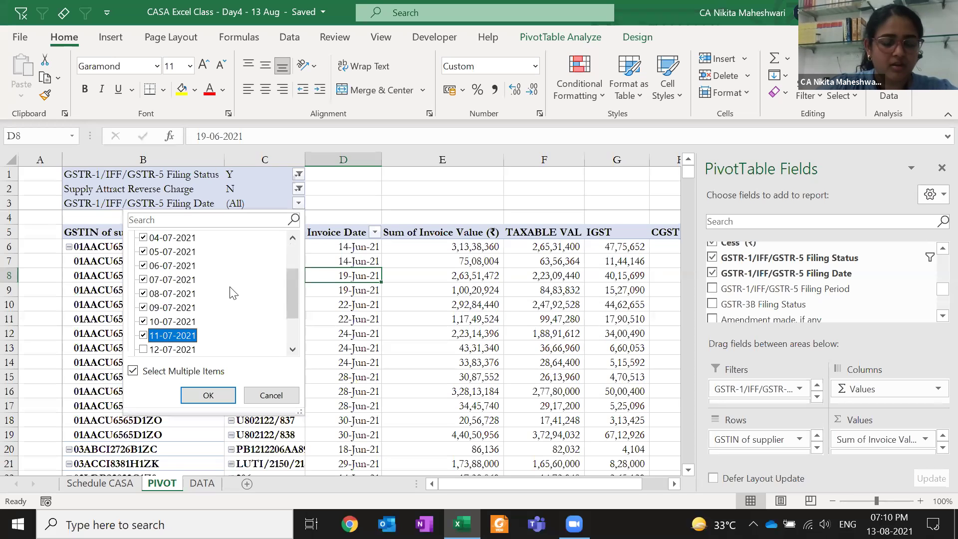
pyautogui.press('Return')
pyautogui.press('Down')
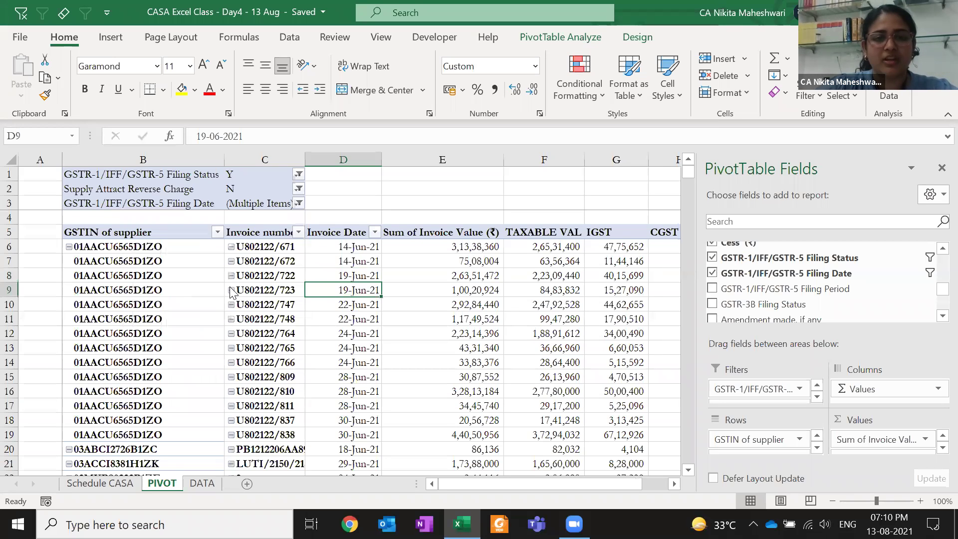
# Set the Filing Date filter in C3 back to (All)
pyautogui.press('Left')
pyautogui.press('Up')
pyautogui.press('Up')
pyautogui.press('Up')
pyautogui.press('Up')
pyautogui.press('Up')
pyautogui.press('Up')
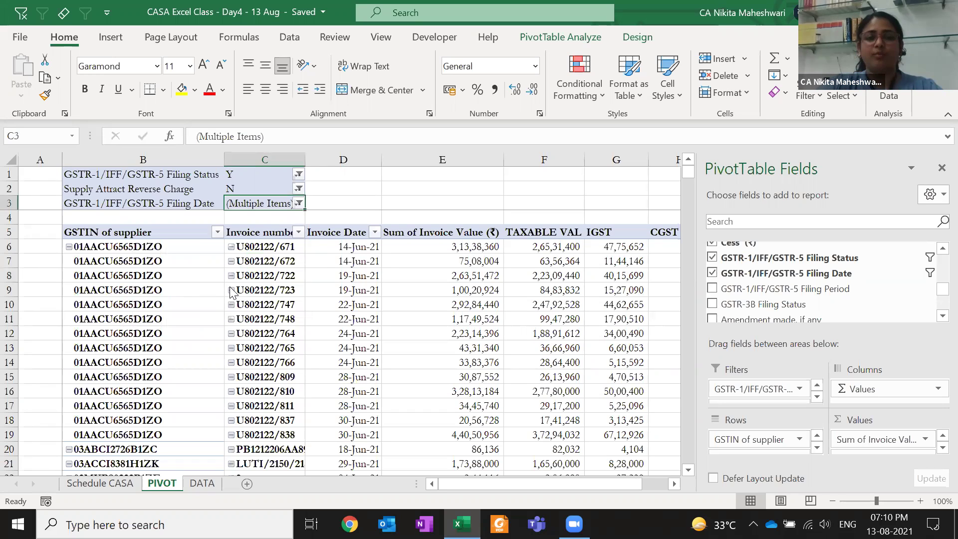
pyautogui.hotkey('alt', 'Down')
pyautogui.press('space')
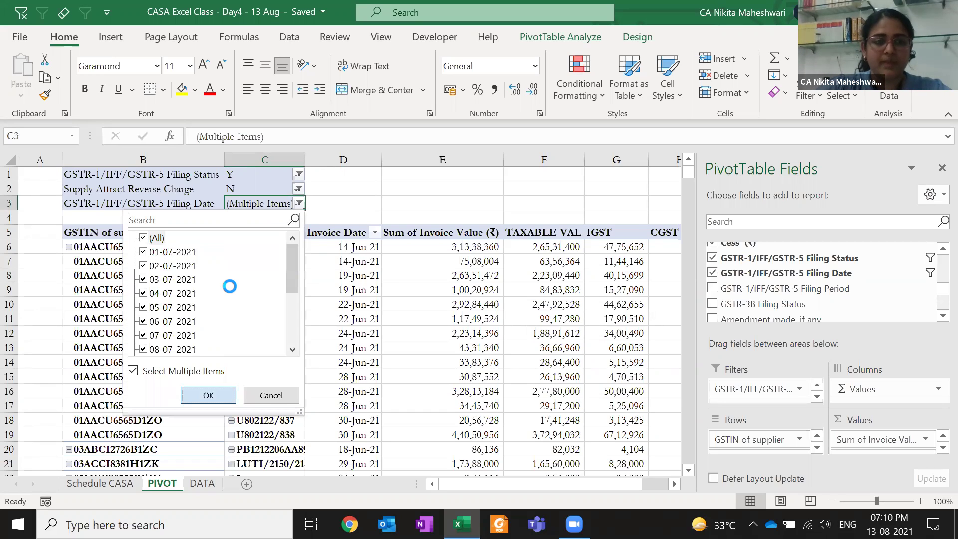
pyautogui.press('Return')
pyautogui.press('Down')
pyautogui.press('Down')
pyautogui.press('Right')
pyautogui.press('Right')
pyautogui.press('Right')
pyautogui.press('Right')
pyautogui.press('Right')
pyautogui.press('Right')
pyautogui.press('Right')
pyautogui.press('Right')
pyautogui.press('Right')
pyautogui.press('Right')
pyautogui.press('Right')
pyautogui.press('Right')
pyautogui.press('Right')
pyautogui.press('Right')
pyautogui.press('Right')
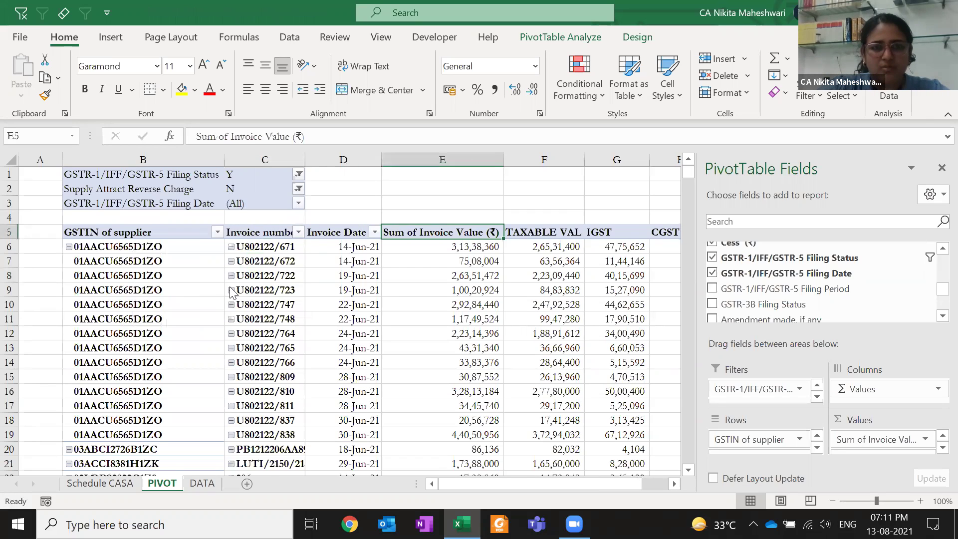
pyautogui.press('Left')
pyautogui.press('Left')
pyautogui.press('Left')
pyautogui.press('Left')
pyautogui.press('Left')
pyautogui.press('Left')
pyautogui.press('Left')
pyautogui.press('Left')
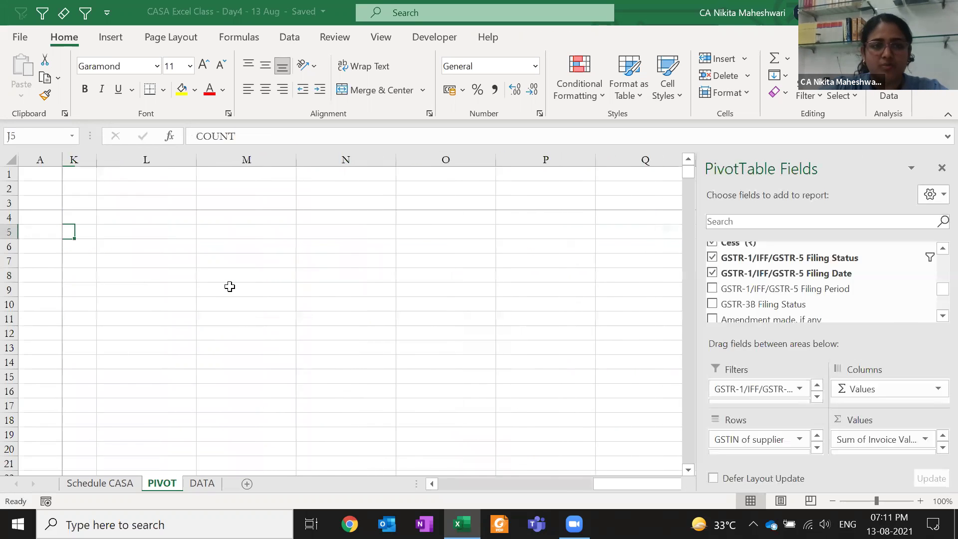
# Select cell N5 beside the COUNT column and begin a new PivotTable at PIVOT!$N$5
pyautogui.press('Right')
pyautogui.press('Right')
pyautogui.press('Right')
pyautogui.press('Down')
pyautogui.press('Down')
pyautogui.press('Down')
pyautogui.press('Down')
pyautogui.press('Down')
pyautogui.press('Down')
pyautogui.press('Down')
pyautogui.press('Down')
pyautogui.press('Down')
pyautogui.press('Down')
pyautogui.press('Down')
pyautogui.press('Down')
pyautogui.press('Down')
pyautogui.press('Down')
pyautogui.press('Down')
pyautogui.press('Down')
pyautogui.press('Down')
pyautogui.press('Down')
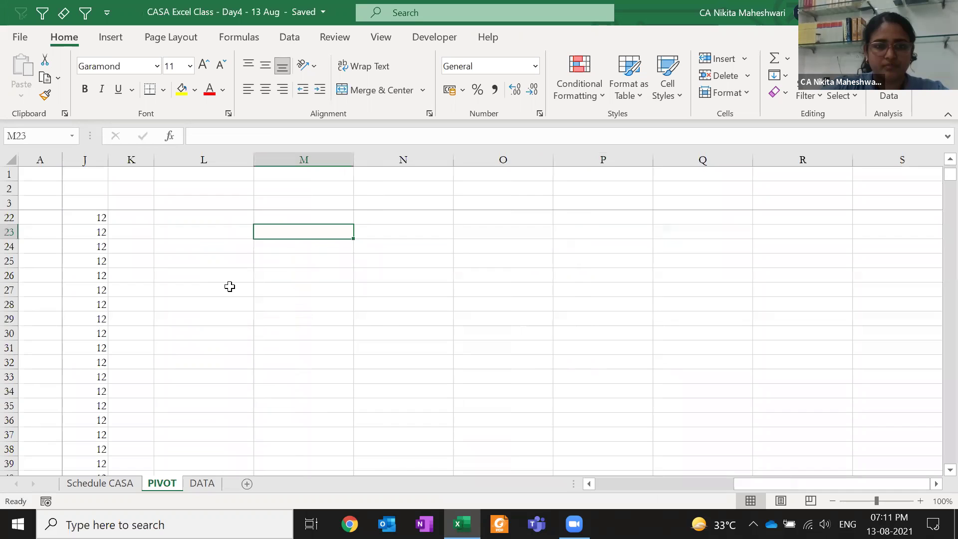
pyautogui.press('Up')
pyautogui.press('Up')
pyautogui.press('Up')
pyautogui.press('Up')
pyautogui.press('Up')
pyautogui.press('Up')
pyautogui.press('Up')
pyautogui.press('Up')
pyautogui.press('Up')
pyautogui.press('Up')
pyautogui.press('Up')
pyautogui.press('Up')
pyautogui.press('Up')
pyautogui.press('Up')
pyautogui.press('Up')
pyautogui.press('Up')
pyautogui.press('Up')
pyautogui.press('Up')
pyautogui.press('Right')
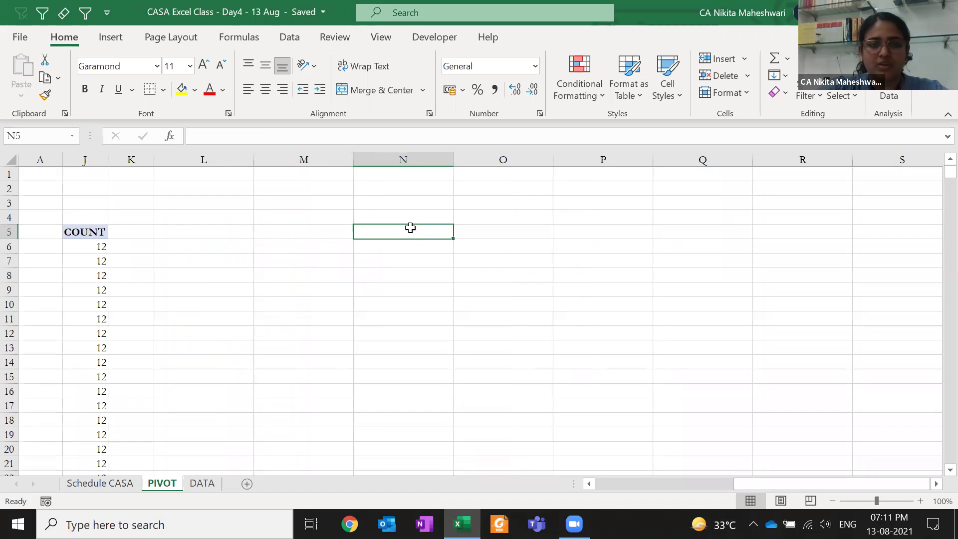
pyautogui.click(117, 41)
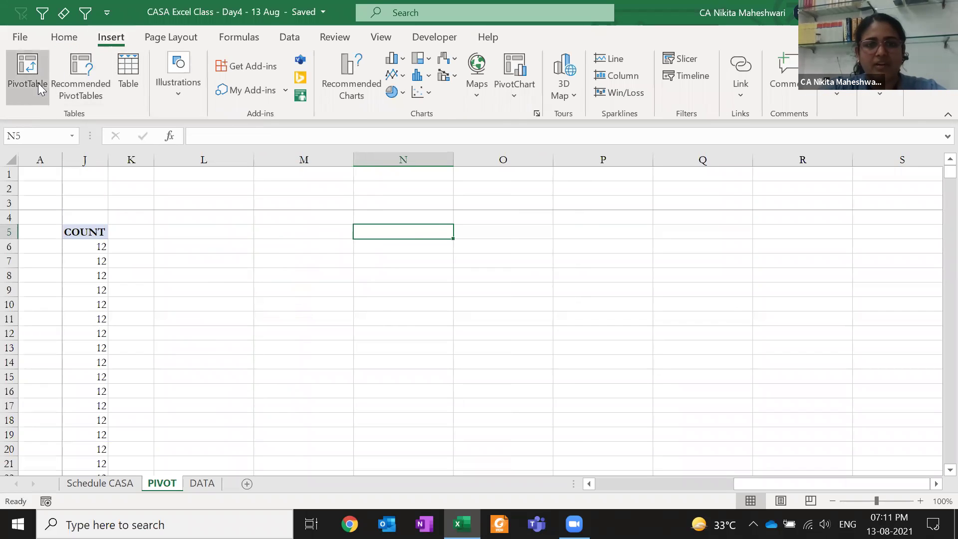
pyautogui.click(27, 67)
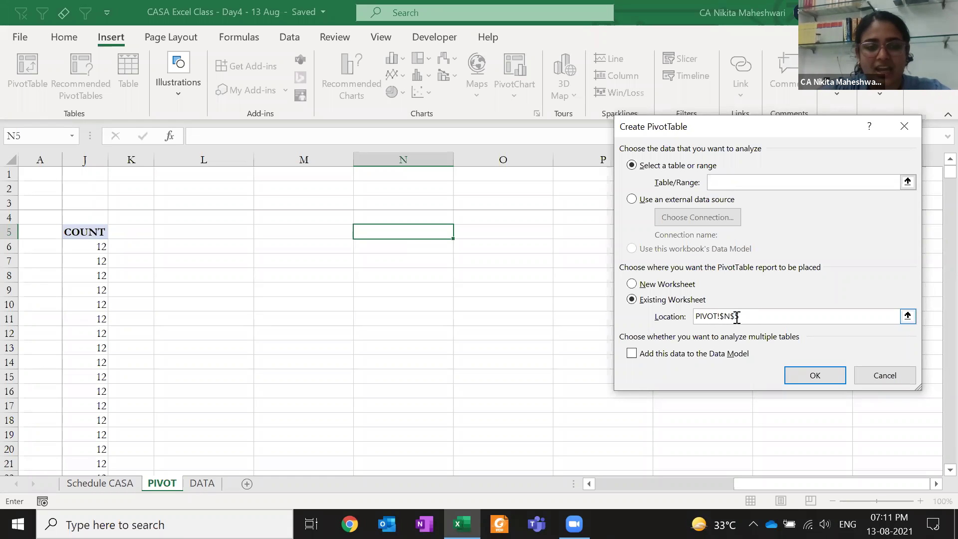
# Set the PivotTable source to DATA!$A$5:$V$30677 and create PivotTable3
pyautogui.hotkey('ctrl', 'pagedown')
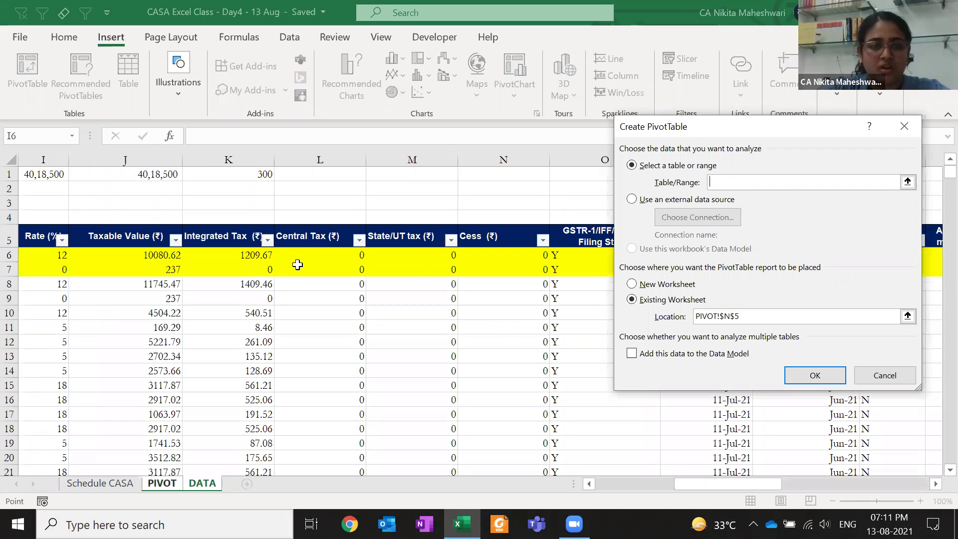
pyautogui.click(288, 238)
pyautogui.hotkey('ctrl', 'shift', 'Right')
pyautogui.hotkey('ctrl', 'shift', 'Down')
pyautogui.hotkey('ctrl', 'shift', 'Right')
pyautogui.hotkey('ctrl', 'shift', 'Right')
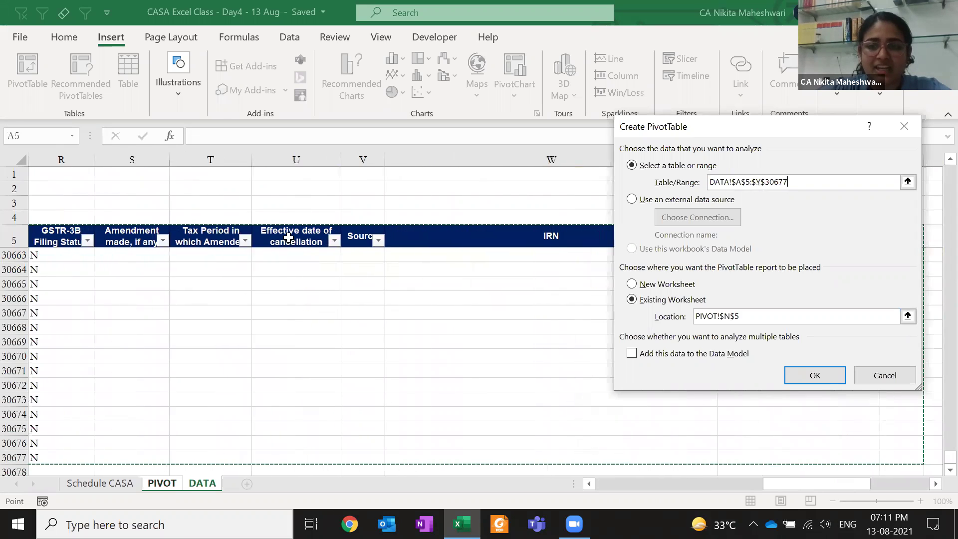
pyautogui.hotkey('shift', 'Left')
pyautogui.hotkey('shift', 'Right')
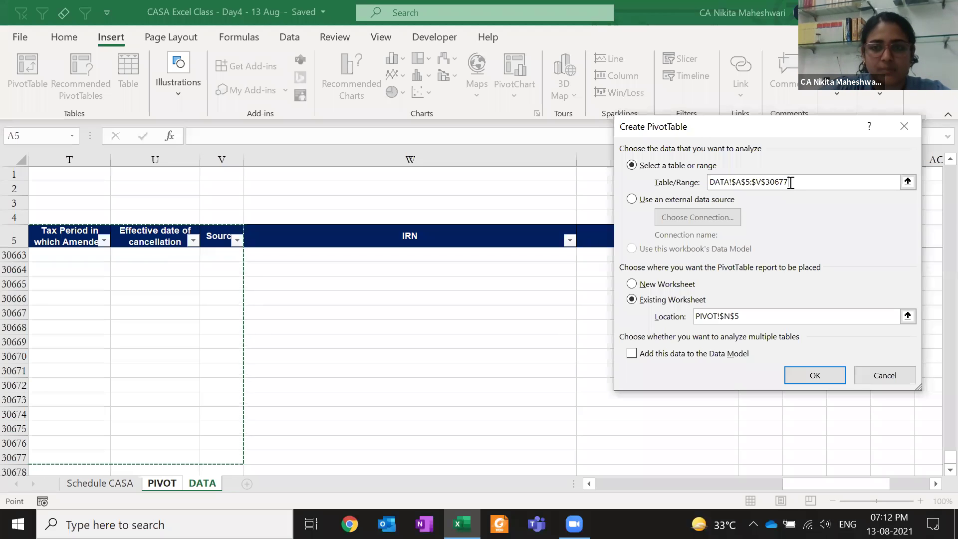
pyautogui.press('Return')
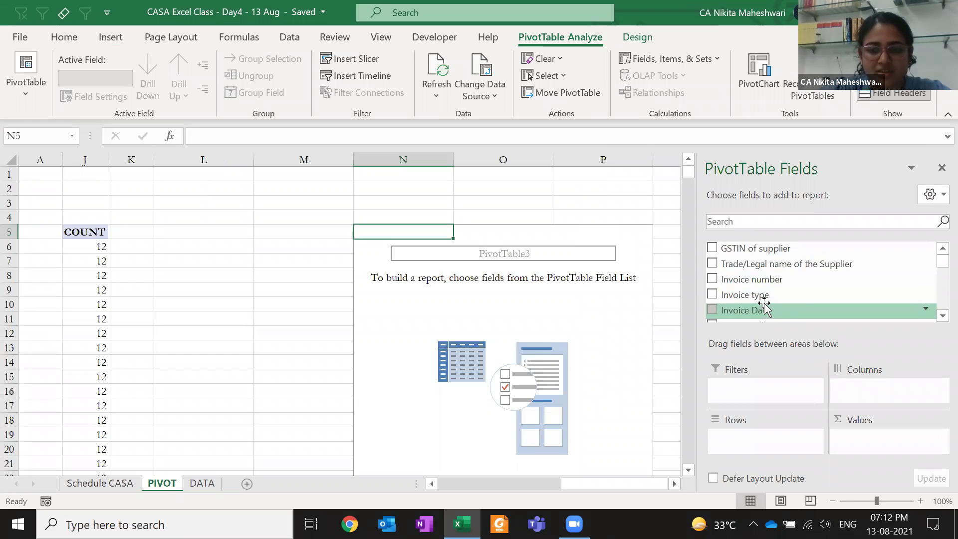
# Add GSTIN of supplier as rows with Taxable Value, Integrated, Central and State/UT tax sums
pyautogui.moveTo(737, 248); pyautogui.dragTo(750, 407)
pyautogui.scroll(-5, 754, 294)
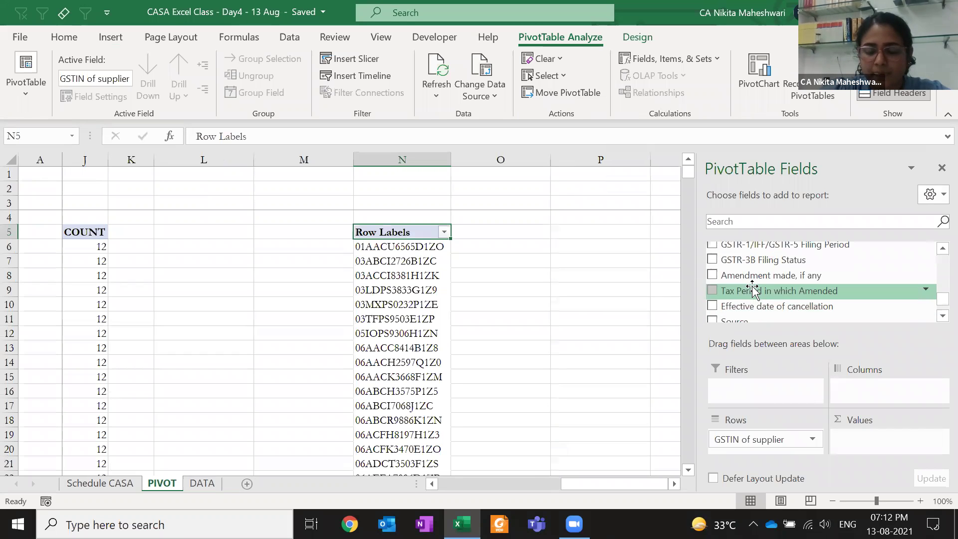
pyautogui.scroll(3, 751, 287)
pyautogui.moveTo(934, 274); pyautogui.dragTo(934, 278)
pyautogui.moveTo(746, 283); pyautogui.dragTo(889, 439)
pyautogui.moveTo(748, 299); pyautogui.dragTo(878, 442)
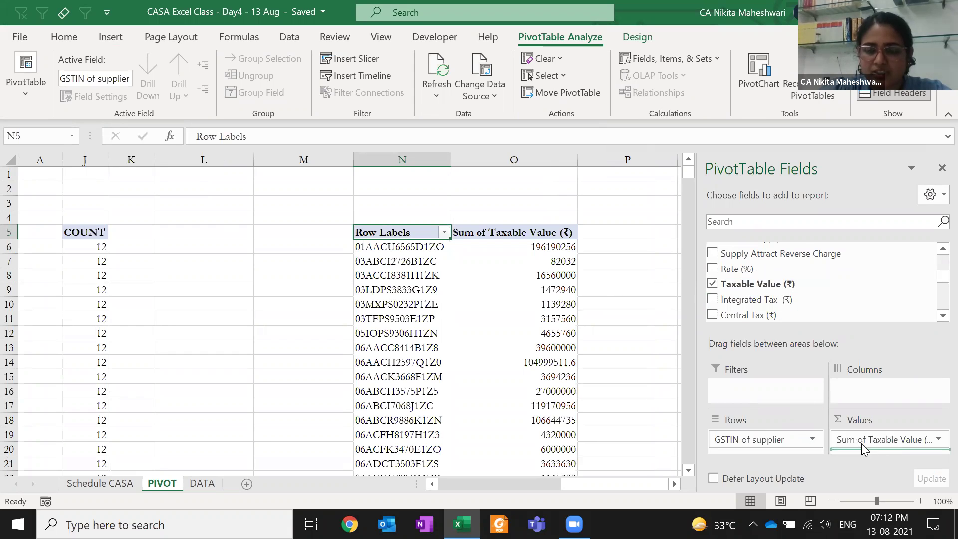
pyautogui.click(711, 316)
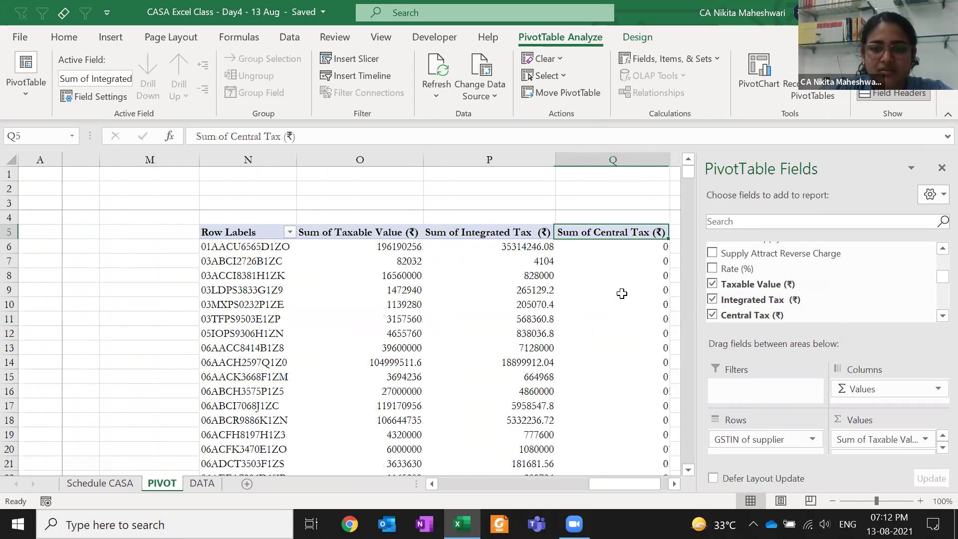
pyautogui.scroll(-3, 938, 315)
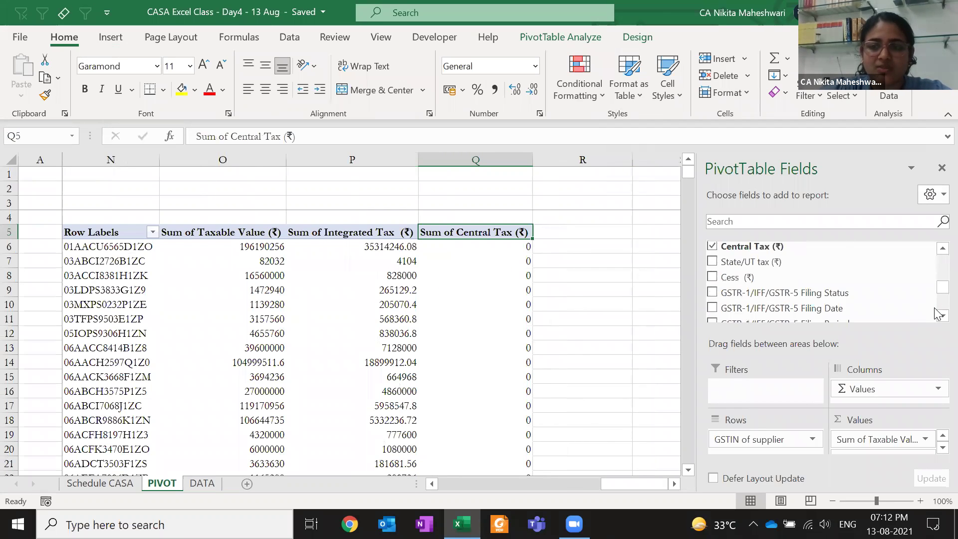
pyautogui.scroll(-2, 938, 313)
pyautogui.scroll(3, 936, 272)
pyautogui.scroll(1, 936, 255)
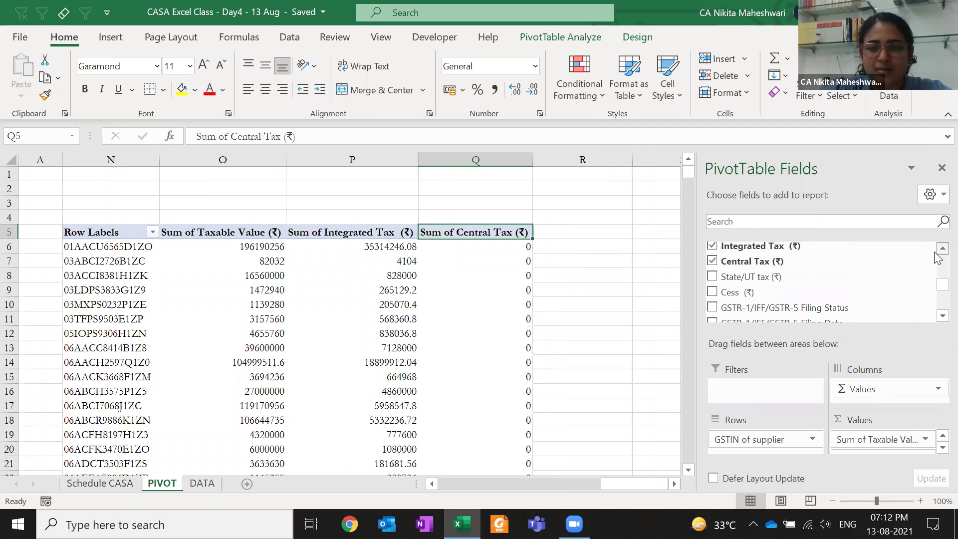
pyautogui.click(712, 276)
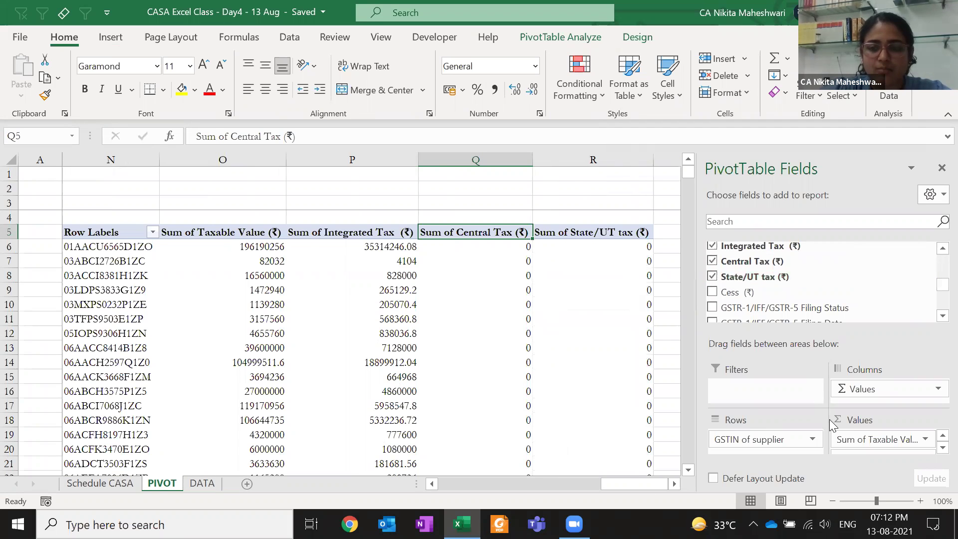
# Format the four tax value columns with comma separators and no decimals
pyautogui.click(268, 235)
pyautogui.press('Down')
pyautogui.hotkey('ctrl', 'shift', 'Down')
pyautogui.hotkey('ctrl', 'shift', 'Right')
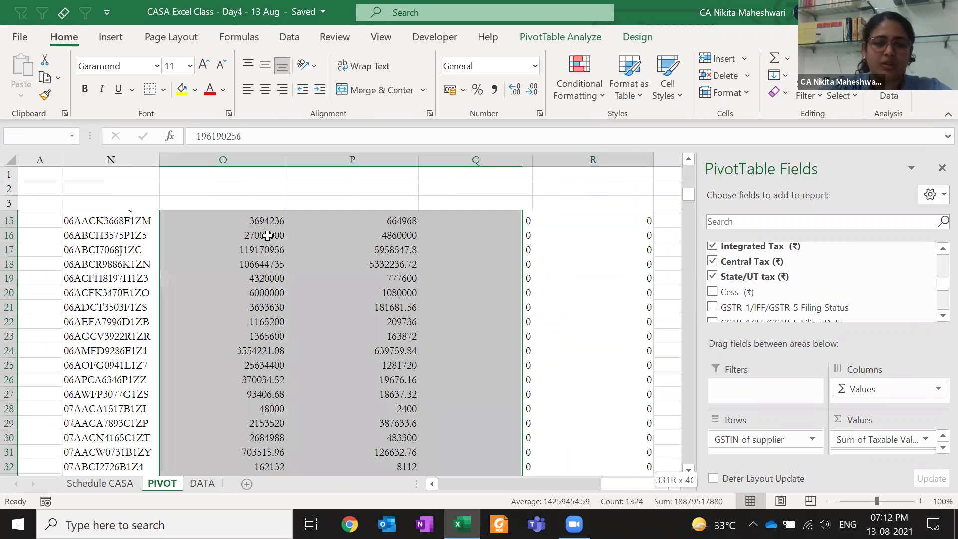
pyautogui.hotkey('ctrl', 'shift', '1')
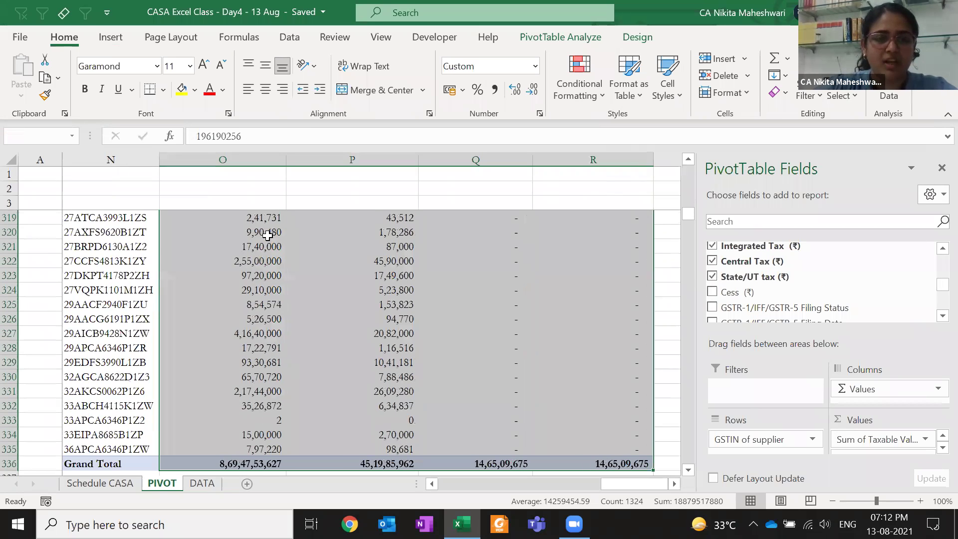
# Replace GSTIN of supplier with Invoice number in the pivot rows
pyautogui.press('Up')
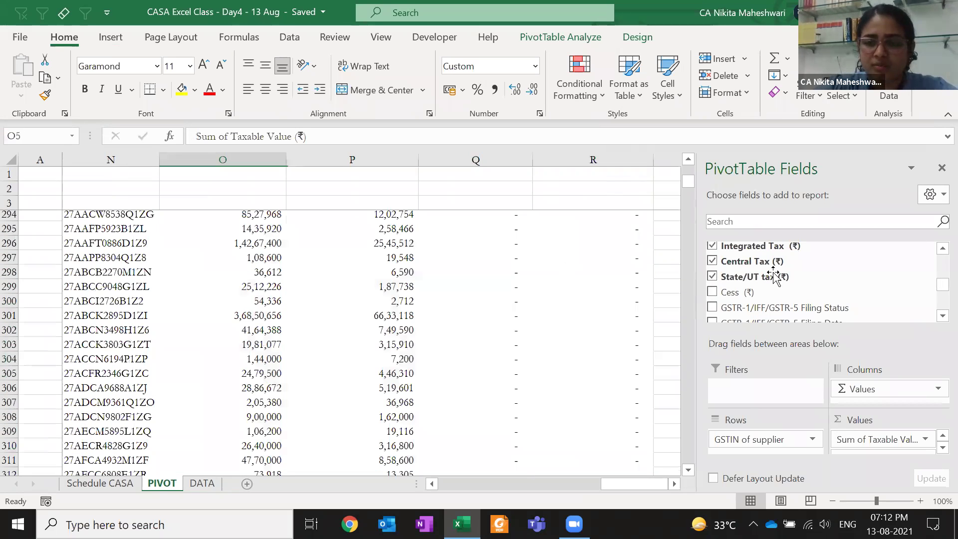
pyautogui.press('Left')
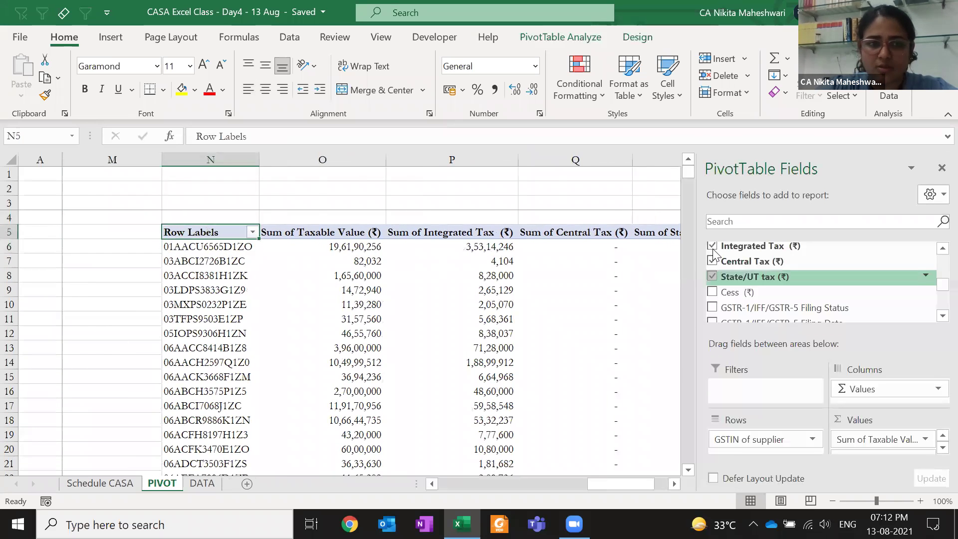
pyautogui.scroll(5, 714, 254)
pyautogui.click(712, 248)
pyautogui.moveTo(738, 281); pyautogui.dragTo(748, 445)
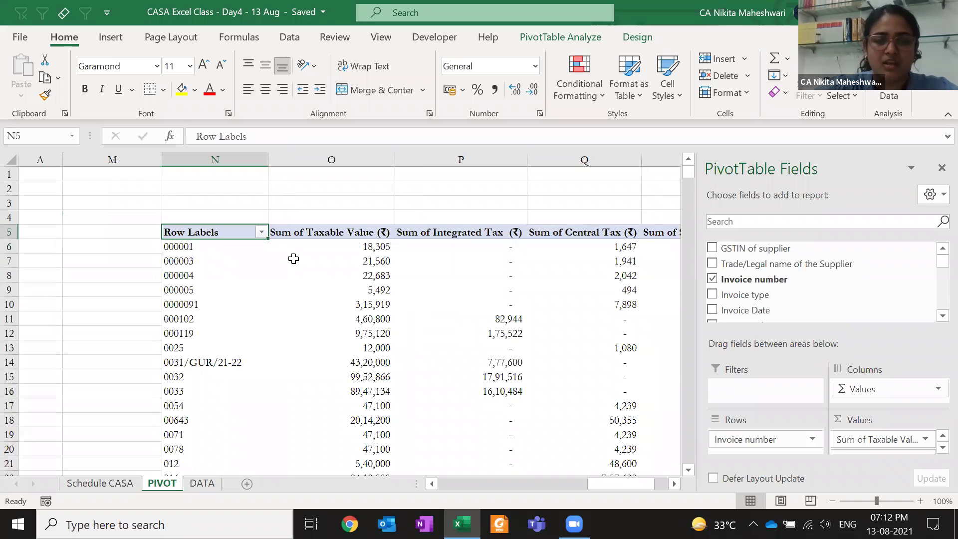
# Count the pivot's invoice rows and enter 2288 in cell O1
pyautogui.press('Down')
pyautogui.hotkey('ctrl', 'shift', 'Down')
pyautogui.press('Right')
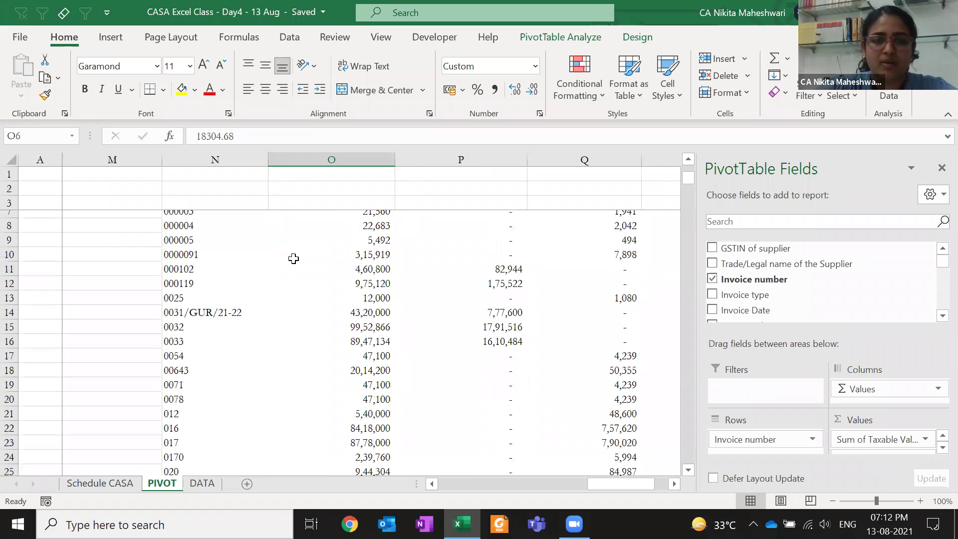
pyautogui.hotkey('ctrl', 'shift', 'Down')
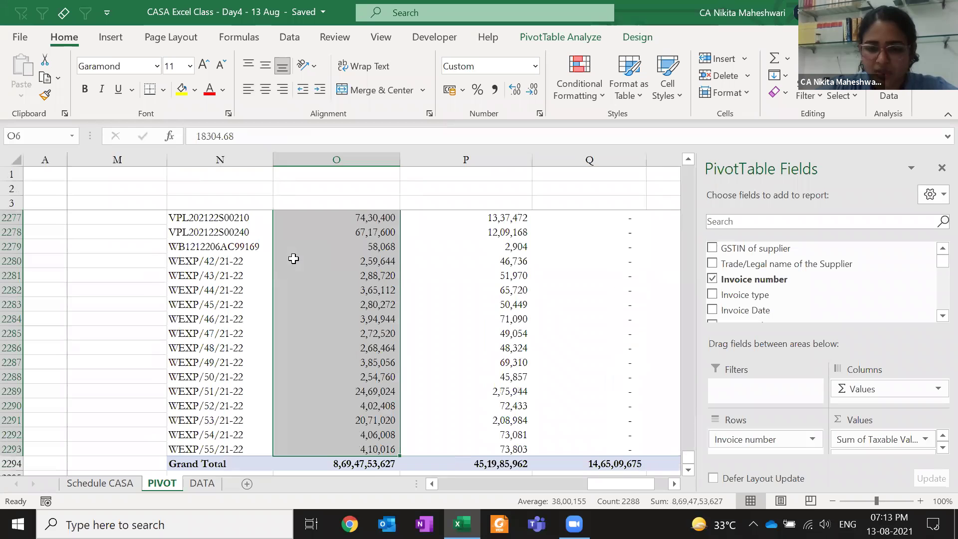
pyautogui.hotkey('ctrl', 'Up')
pyautogui.hotkey('ctrl', 'Up')
pyautogui.write('2288')
pyautogui.press('Return')
# Reselect the invoice labels to confirm the count, then go to the DATA sheet
pyautogui.press('Down')
pyautogui.press('Down')
pyautogui.press('Down')
pyautogui.press('Left')
pyautogui.press('Left')
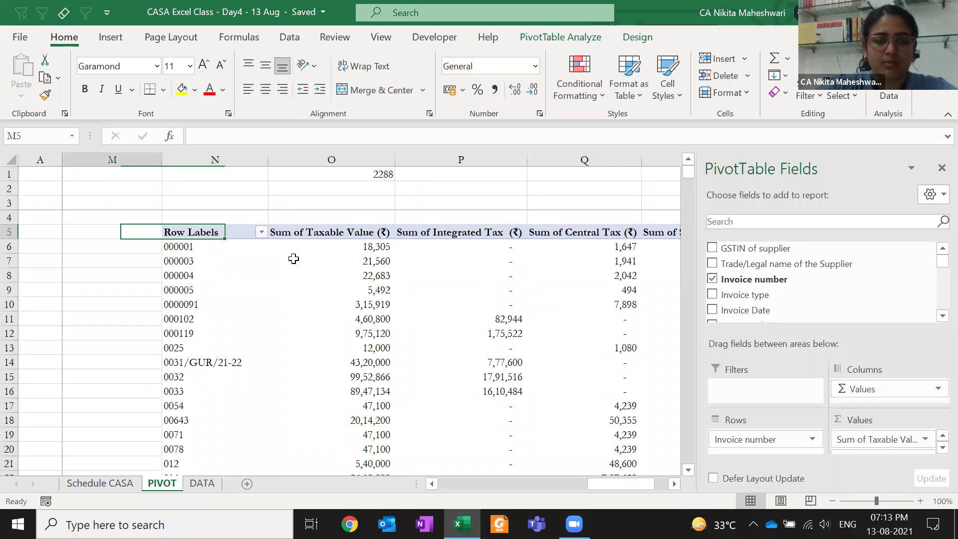
pyautogui.press('Right')
pyautogui.press('Down')
pyautogui.hotkey('ctrl', 'shift', 'Down')
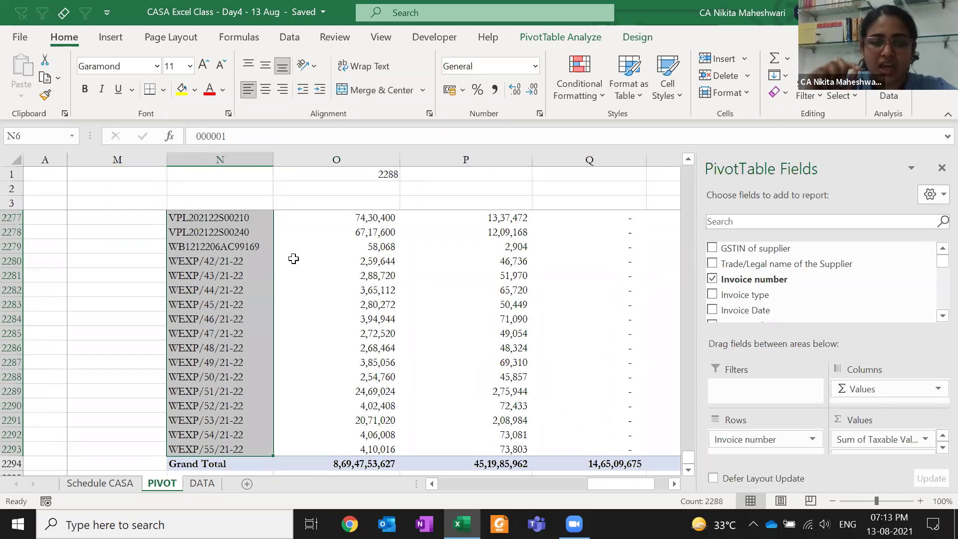
pyautogui.hotkey('ctrl', 'pagedown')
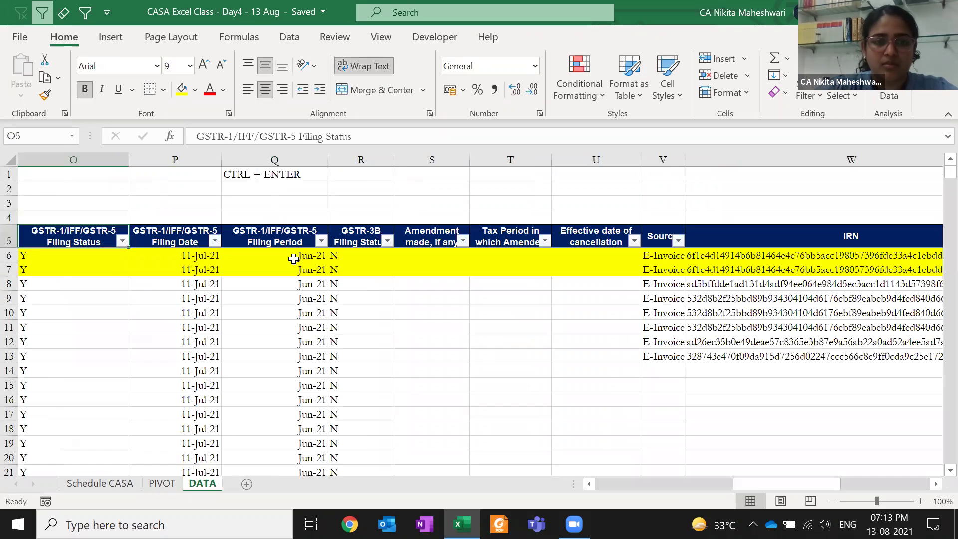
# Find the GSTIN of supplier header and untick all values in its filter list
pyautogui.hotkey('ctrl', 'Left')
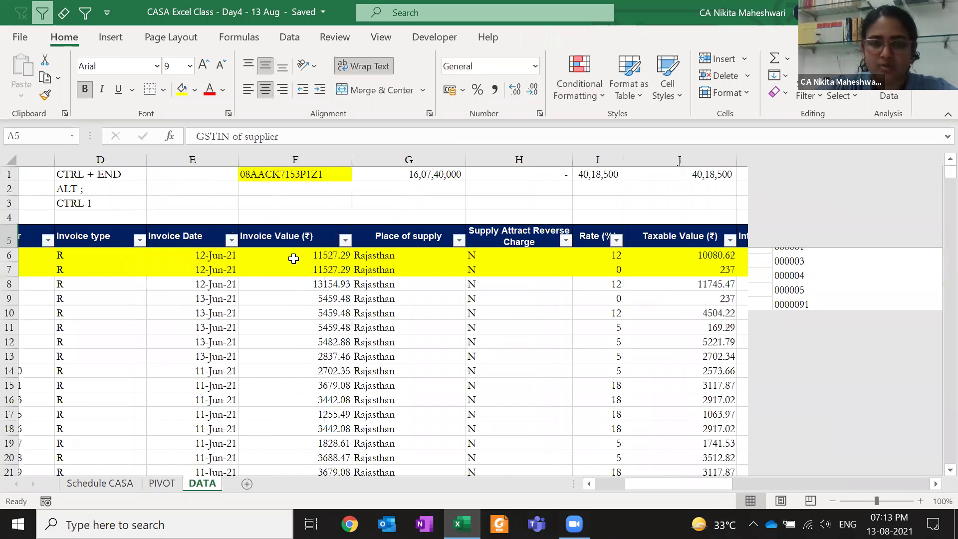
pyautogui.press('Right')
pyautogui.press('Right')
pyautogui.press('Right')
pyautogui.press('Right')
pyautogui.press('Right')
pyautogui.press('Right')
pyautogui.press('pagedown')
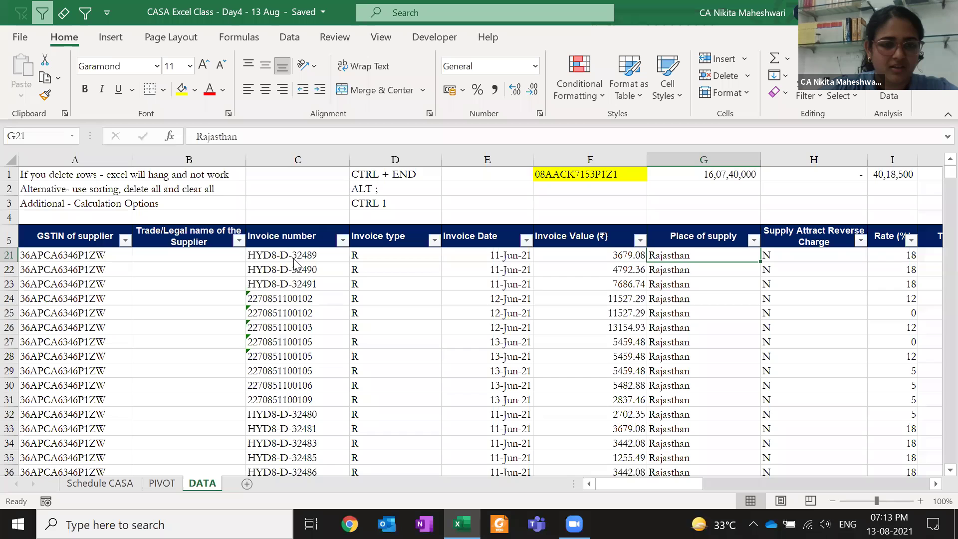
pyautogui.press('pageup')
pyautogui.press('Up')
pyautogui.press('Left')
pyautogui.press('Left')
pyautogui.press('Left')
pyautogui.press('Left')
pyautogui.hotkey('alt', 'Down')
pyautogui.press('Escape')
pyautogui.press('Left')
pyautogui.press('Left')
pyautogui.hotkey('alt', 'Down')
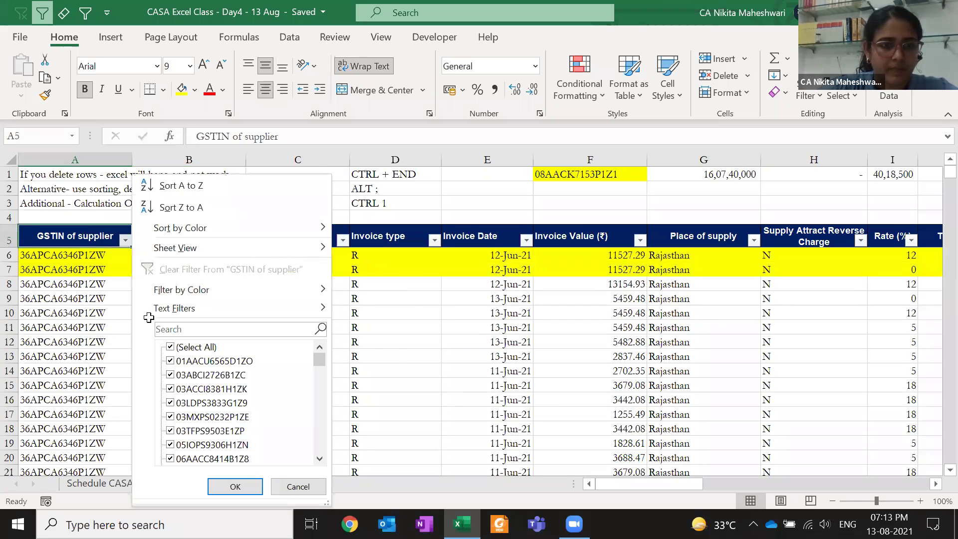
pyautogui.click(171, 346)
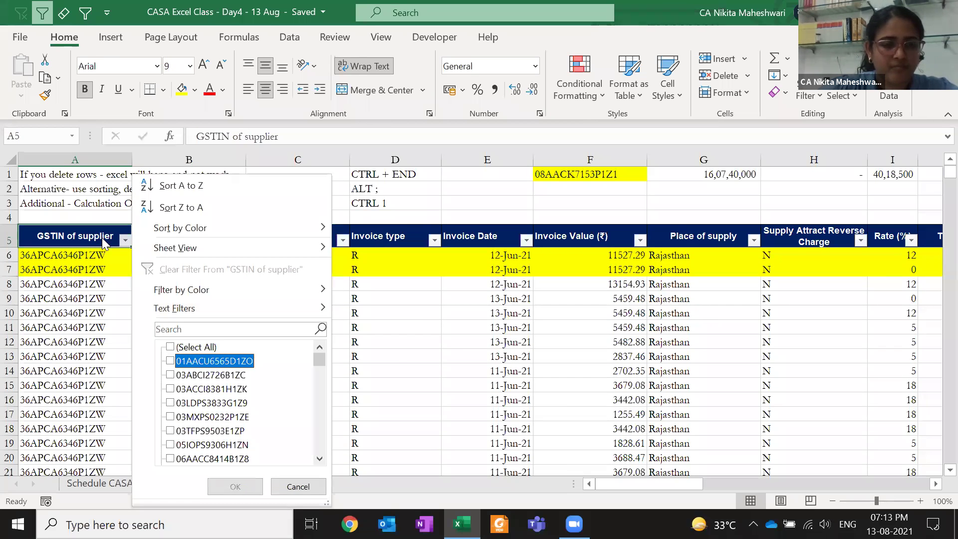
pyautogui.press('Down')
pyautogui.press('Up')
pyautogui.press('Escape')
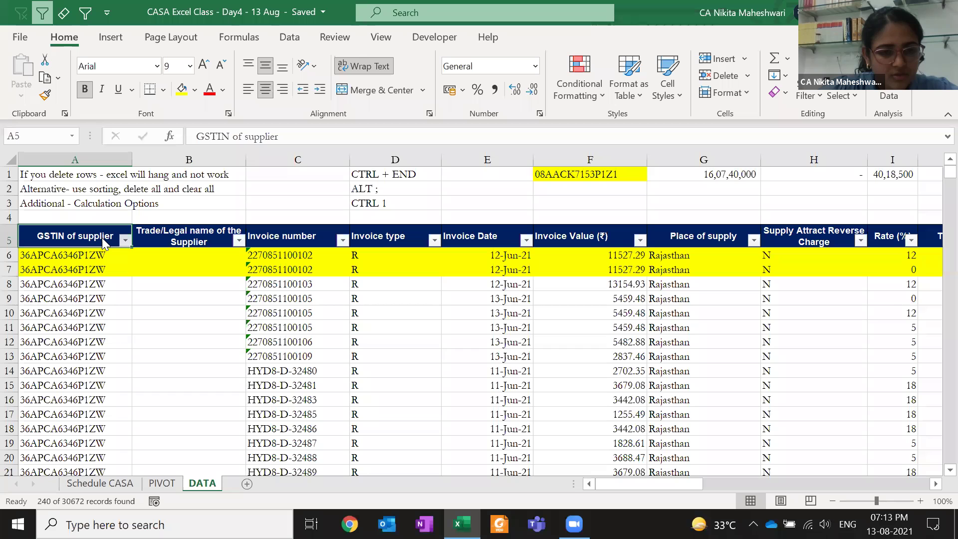
# Delete the 240 filtered records from row 30438 down, then clear the filter
pyautogui.press('Right')
pyautogui.press('Right')
pyautogui.hotkey('alt', 'Down')
pyautogui.press('End')
pyautogui.press('Escape')
pyautogui.press('Down')
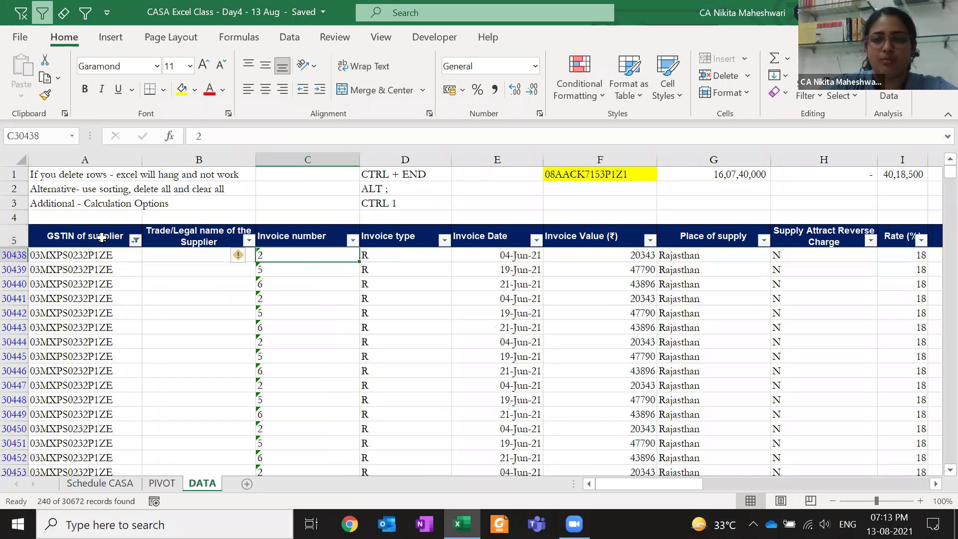
pyautogui.hotkey('ctrl', 'shift', 'Down')
pyautogui.hotkey('shift', 'space')
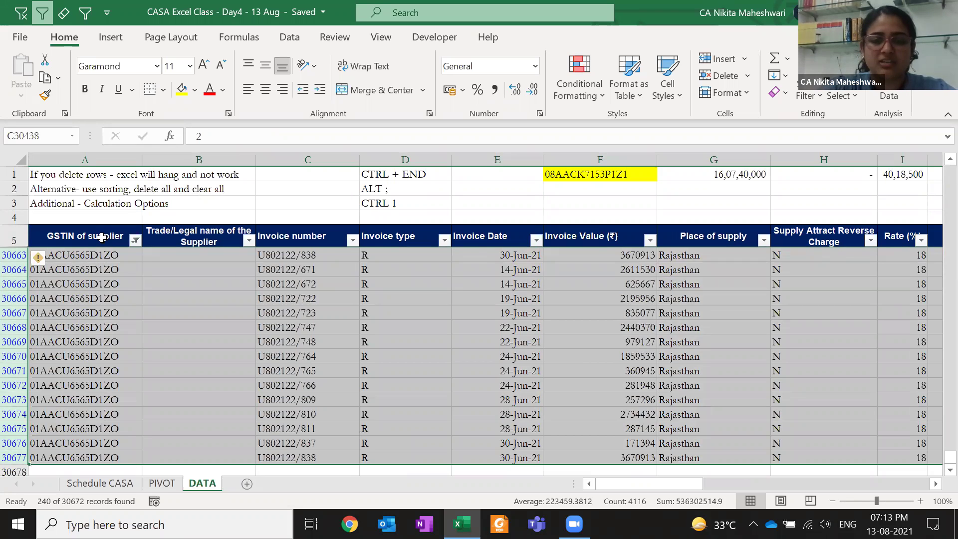
pyautogui.hotkey('ctrl', '-')
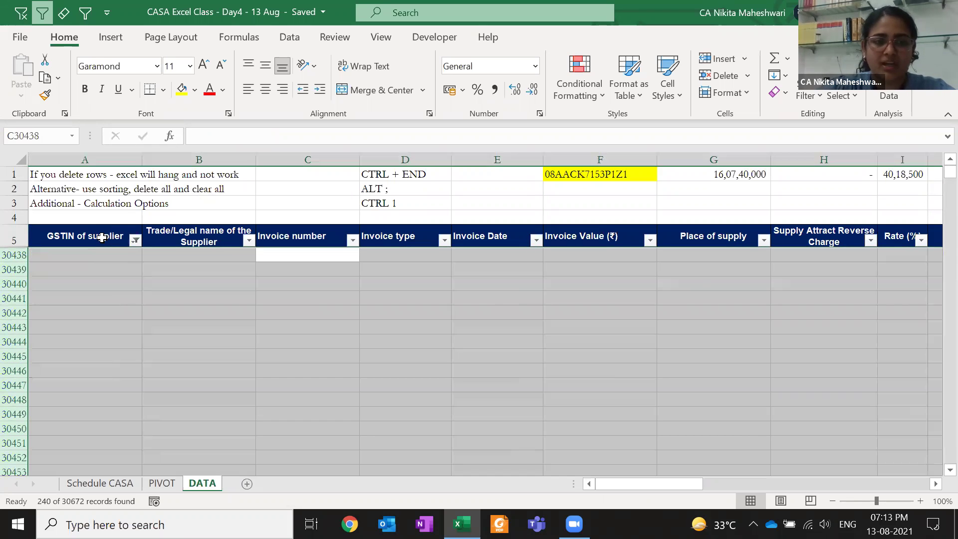
pyautogui.hotkey('alt', 'a', 'c')
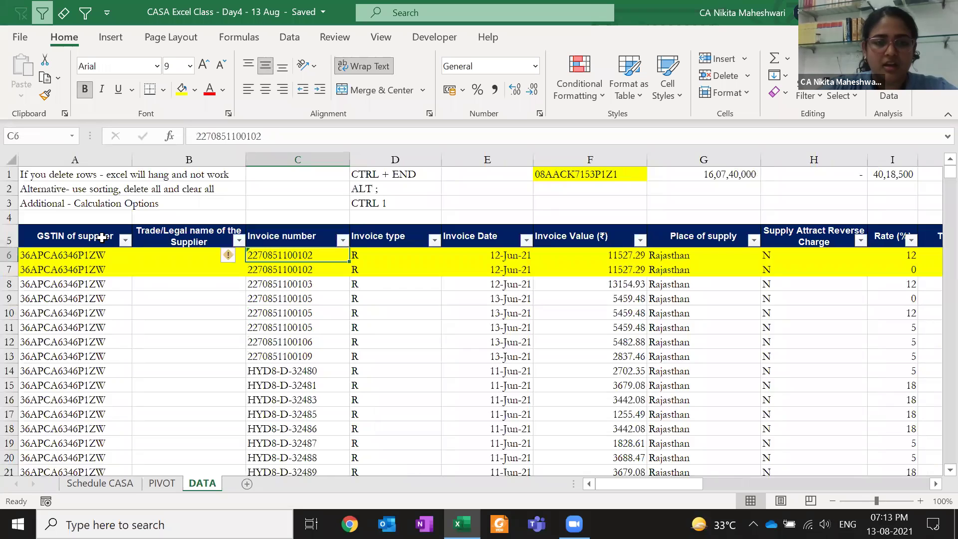
pyautogui.hotkey('ctrl', 'shift', 'Down')
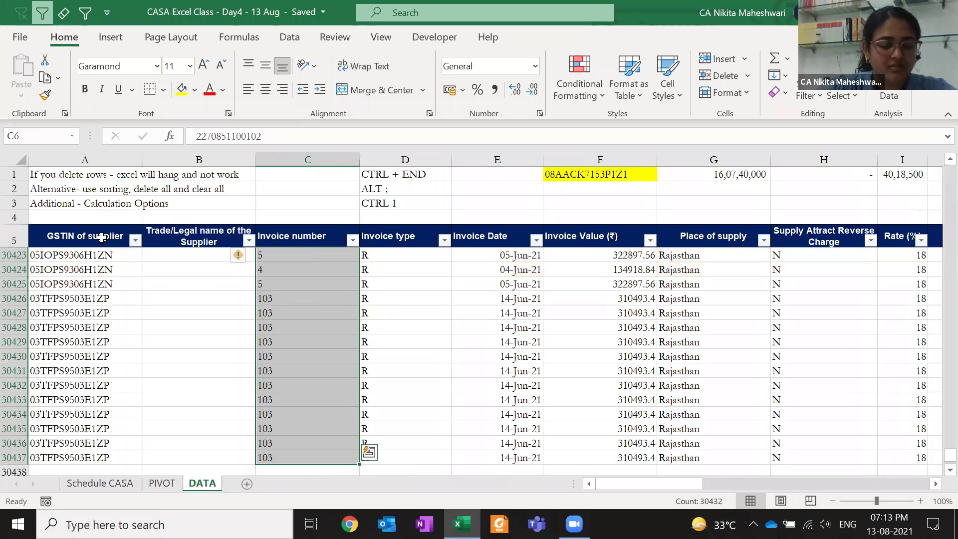
pyautogui.hotkey('ctrl', 'z')
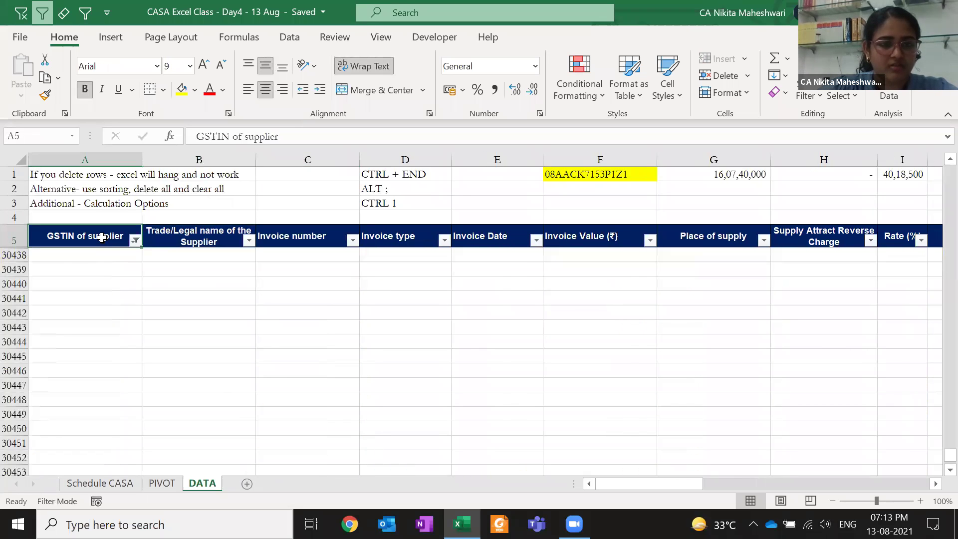
# Filter the GSTIN of supplier column to a few consecutive supplier GSTINs
pyautogui.hotkey('ctrl', 'z')
pyautogui.hotkey('alt', 'Down')
pyautogui.press('Down')
pyautogui.press('Down')
pyautogui.press('Down')
pyautogui.press('Down')
pyautogui.press('Down')
pyautogui.press('Down')
pyautogui.press('Down')
pyautogui.press('Down')
pyautogui.press('Down')
pyautogui.press('Up')
pyautogui.press('space')
pyautogui.press('Down')
pyautogui.press('Down')
pyautogui.press('Down')
pyautogui.press('Down')
pyautogui.press('Down')
pyautogui.press('Down')
pyautogui.press('Down')
pyautogui.press('Down')
pyautogui.press('Down')
pyautogui.press('Down')
pyautogui.press('Down')
pyautogui.press('Down')
pyautogui.press('Down')
pyautogui.press('Down')
pyautogui.press('space')
pyautogui.press('Down')
pyautogui.press('space')
pyautogui.press('Down')
pyautogui.press('space')
pyautogui.press('Down')
pyautogui.press('space')
pyautogui.press('Down')
pyautogui.press('space')
pyautogui.press('Down')
pyautogui.press('space')
pyautogui.press('Down')
pyautogui.press('space')
pyautogui.press('Return')
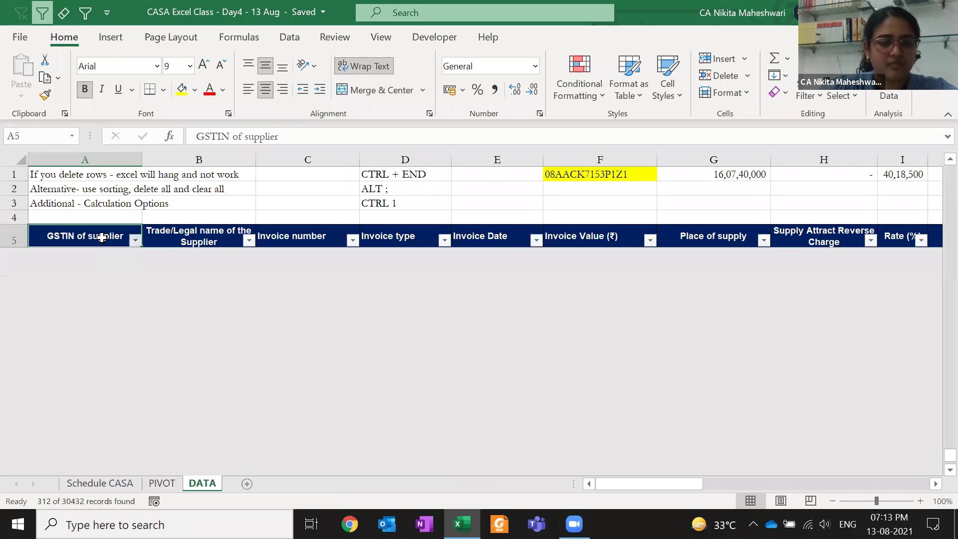
# Check that the filtered rows run from A29730 to the last data row A30125
pyautogui.press('Down')
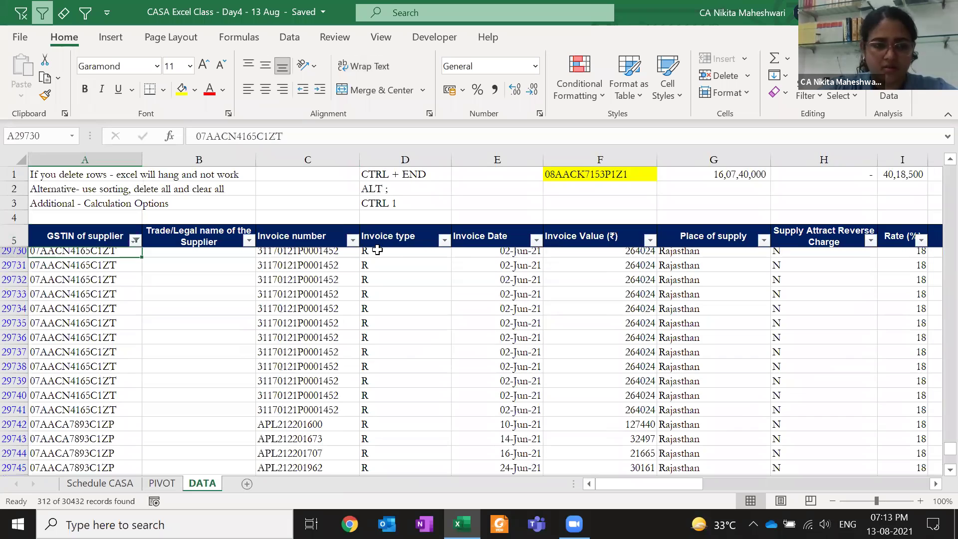
pyautogui.hotkey('ctrl', 'shift', 'Down')
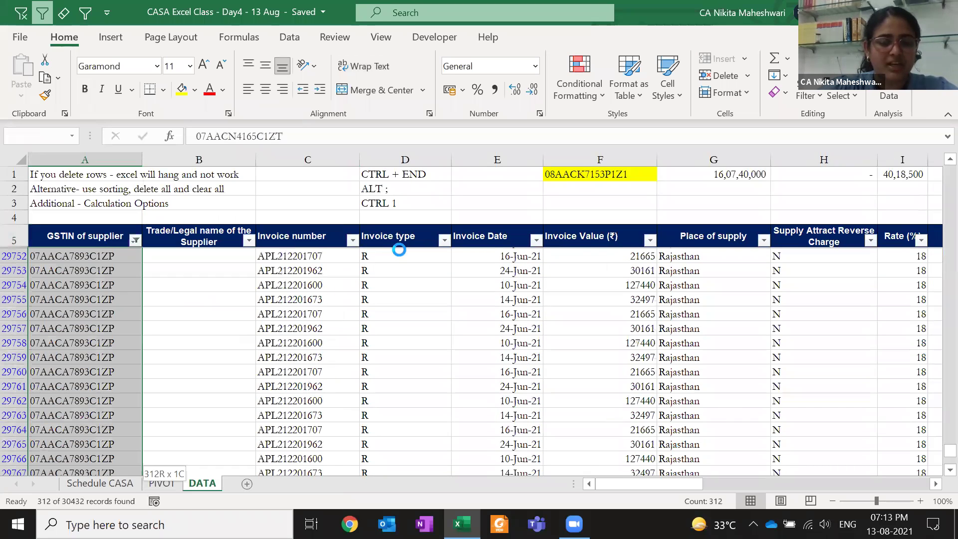
pyautogui.scroll(-10, 403, 256)
pyautogui.scroll(-1, 399, 249)
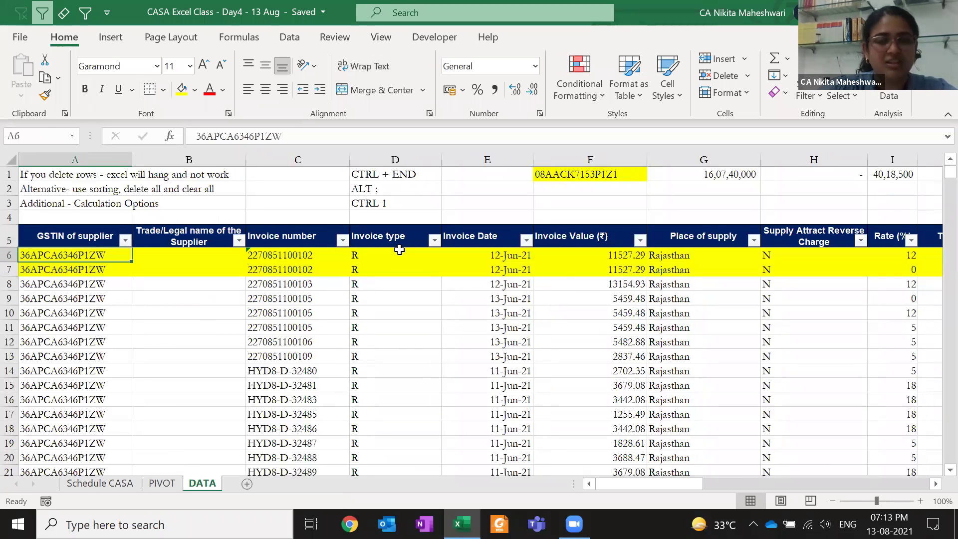
pyautogui.hotkey('ctrl', 'Down')
pyautogui.press('Down')
pyautogui.press('Up')
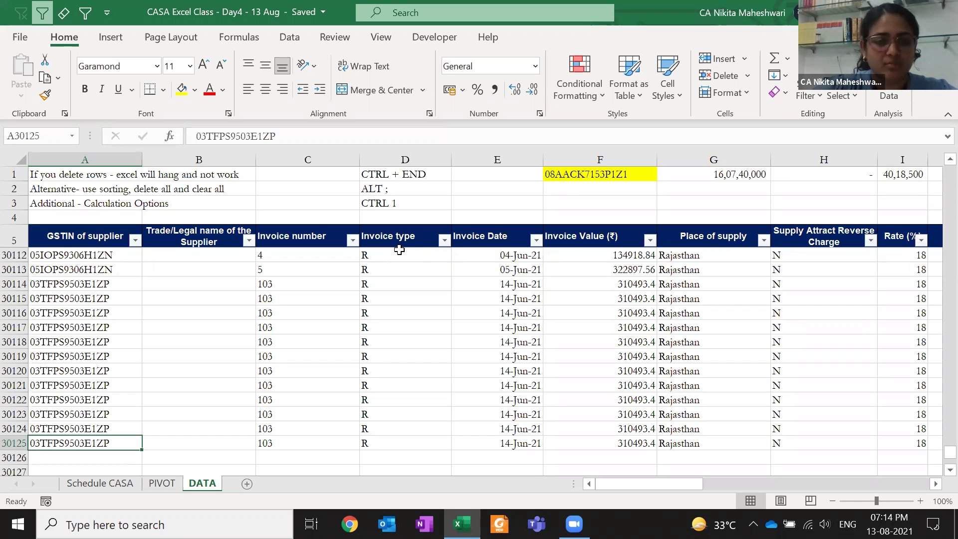
pyautogui.hotkey('ctrl', 'Up')
pyautogui.press('Down')
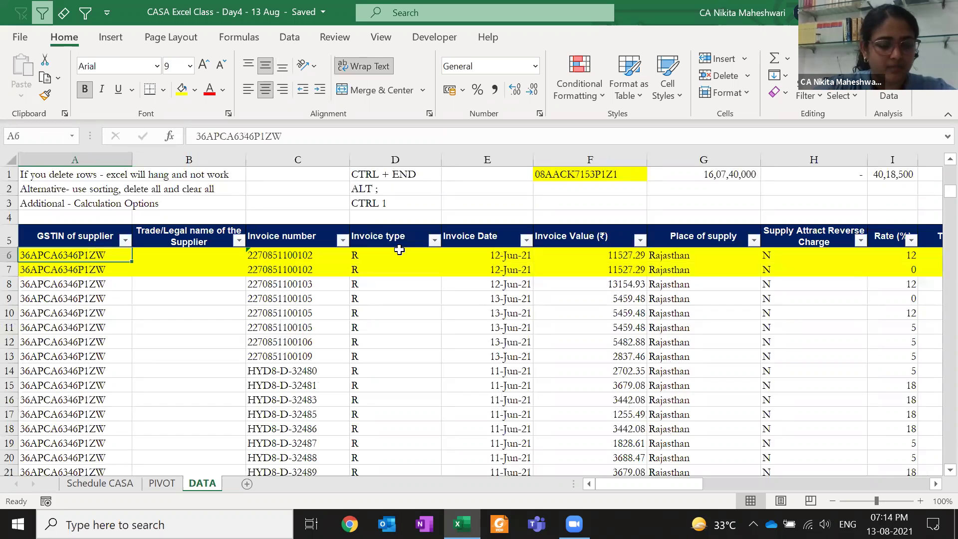
# Copy the first filtered supplier GSTIN into cell C1
pyautogui.hotkey('ctrl', 'z')
pyautogui.hotkey('ctrl', 'z')
pyautogui.hotkey('shift', 'Down')
pyautogui.hotkey('shift', 'Up')
pyautogui.hotkey('ctrl', 'c')
pyautogui.press('Right')
pyautogui.press('Right')
pyautogui.press('Up')
pyautogui.press('Up')
pyautogui.press('Up')
pyautogui.press('Up')
pyautogui.press('Up')
pyautogui.press('Return')
pyautogui.press('Down')
# Delete the 312 filtered rows across all columns and clear the filter
pyautogui.press('Down')
pyautogui.press('Down')
pyautogui.press('Down')
pyautogui.press('Left')
pyautogui.press('Left')
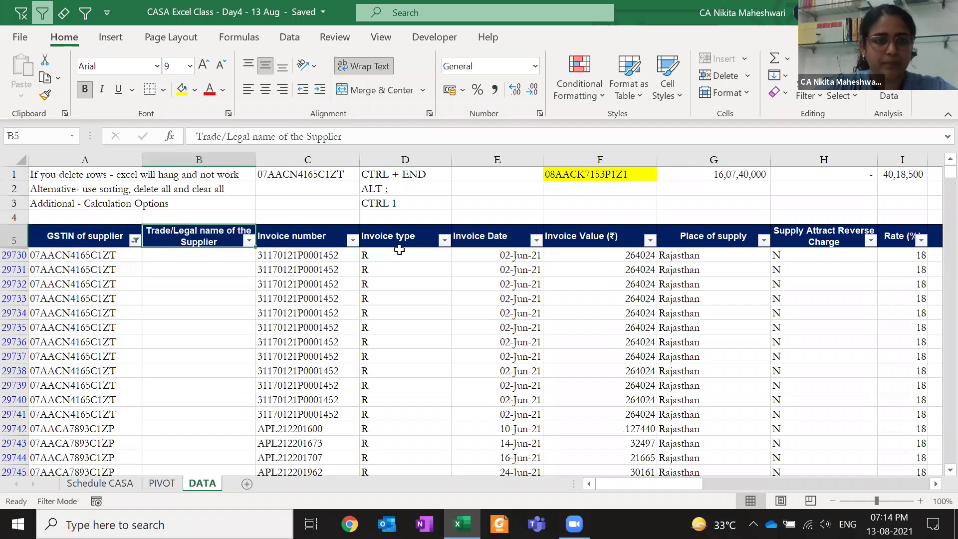
pyautogui.press('Down')
pyautogui.hotkey('ctrl', 'shift', 'Down')
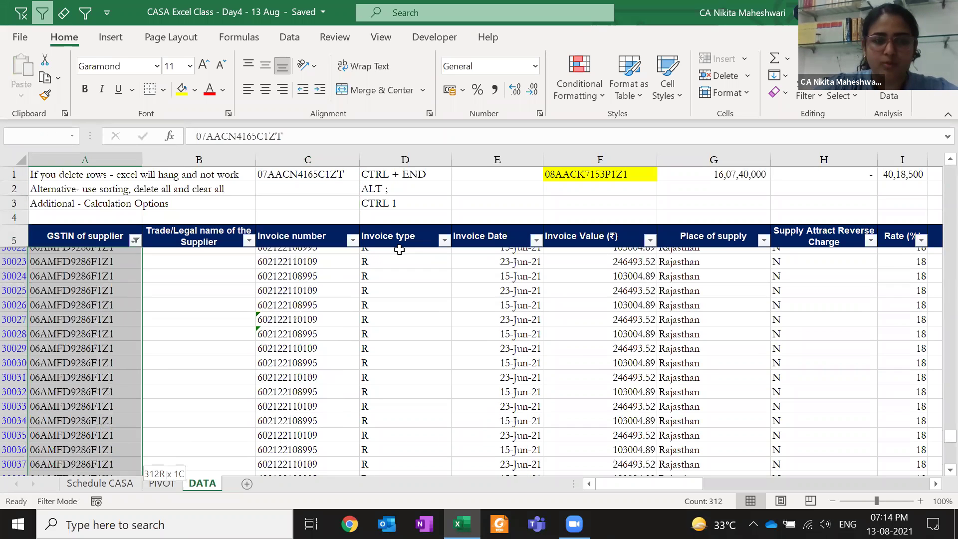
pyautogui.hotkey('ctrl', 'shift', 'Right')
pyautogui.hotkey('ctrl', '-')
pyautogui.press('Return')
# Copy the GSTIN in C1 and return to the PIVOT sheet
pyautogui.click(280, 175)
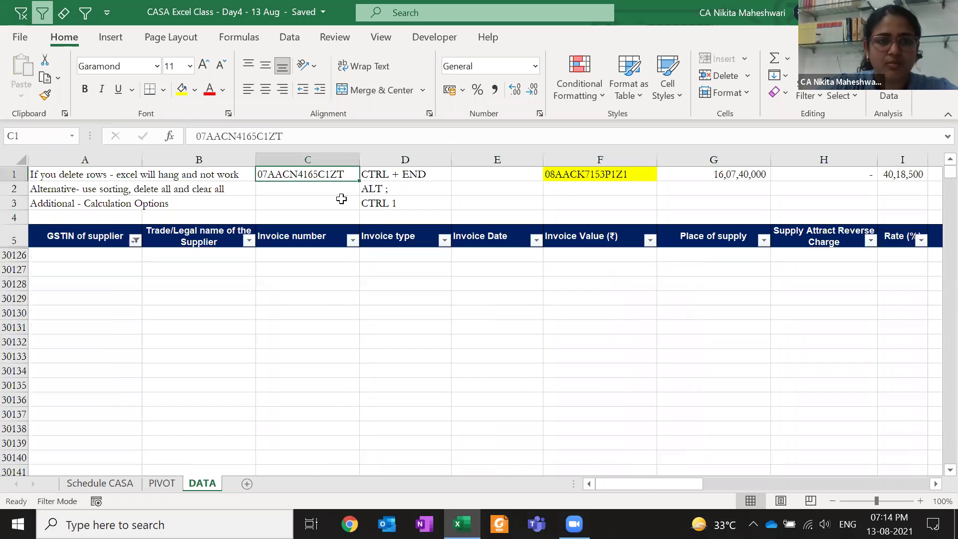
pyautogui.hotkey('alt', '1')
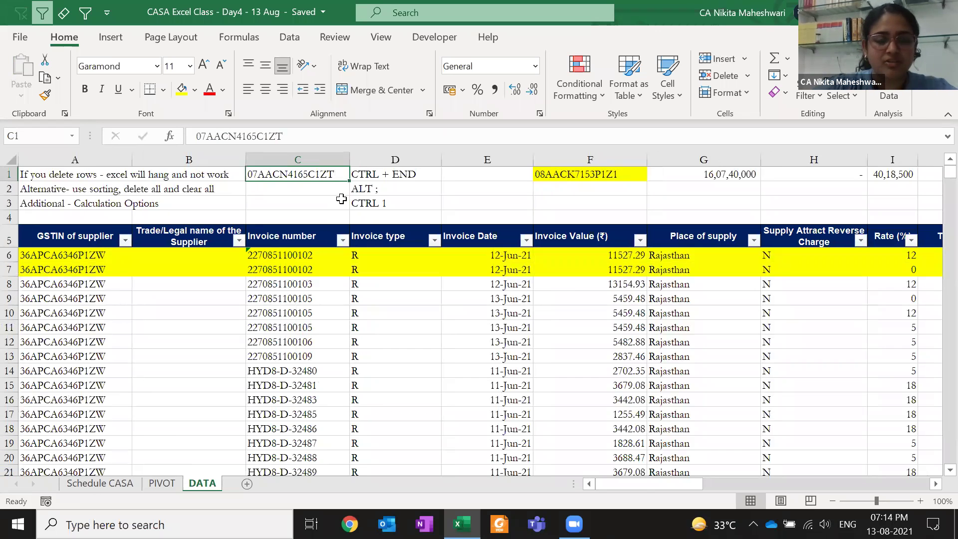
pyautogui.hotkey('ctrl', 'c')
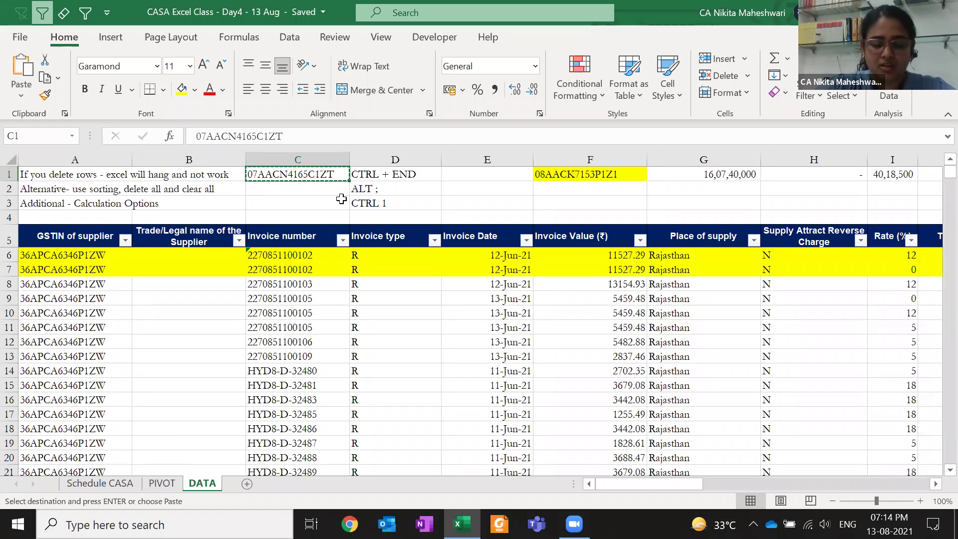
pyautogui.hotkey('ctrl', 'pageup')
pyautogui.hotkey('ctrl', 'Left')
pyautogui.hotkey('ctrl', 'Left')
pyautogui.hotkey('ctrl', 'Left')
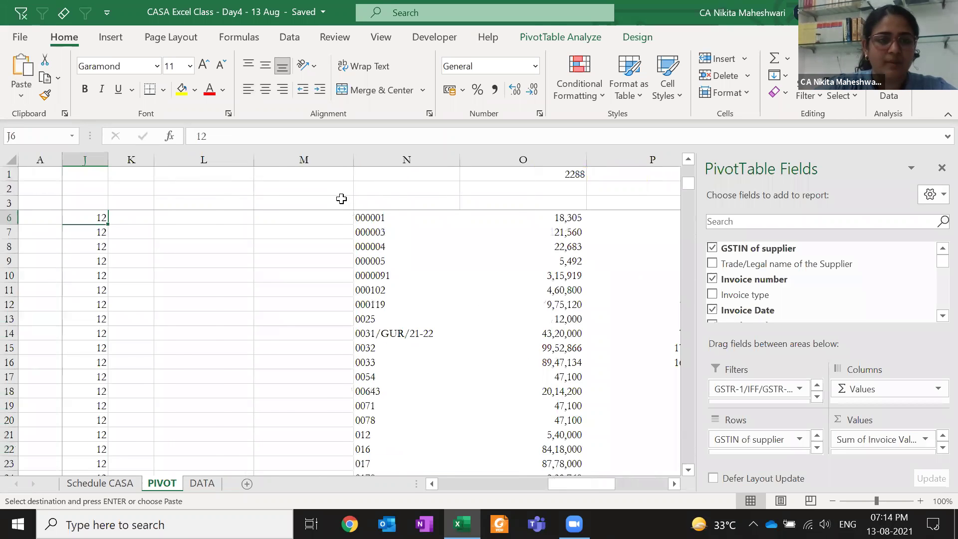
# Find the pasted supplier GSTIN in the pivot table at B82 and copy it
pyautogui.press('Up')
pyautogui.press('Up')
pyautogui.press('Up')
pyautogui.press('Up')
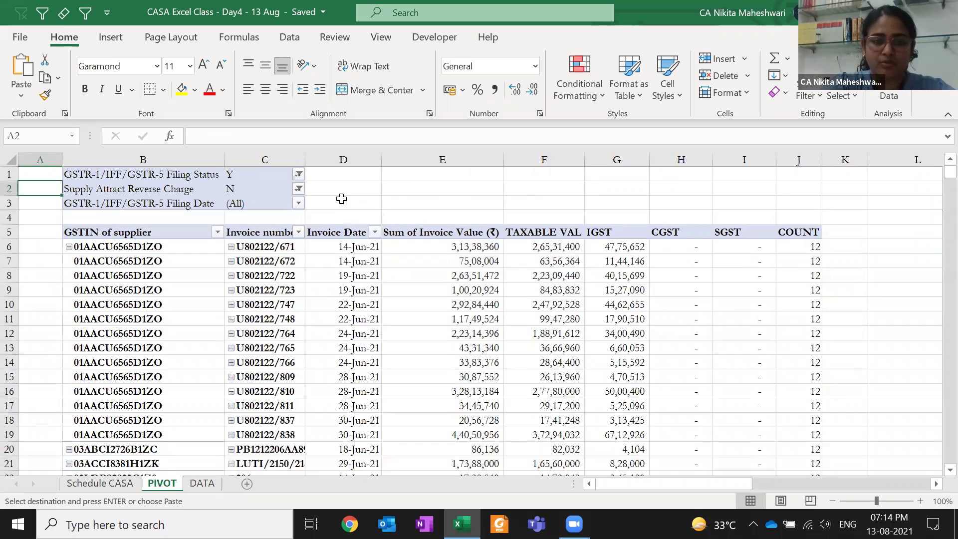
pyautogui.hotkey('ctrl', 'f')
pyautogui.hotkey('ctrl', 'v')
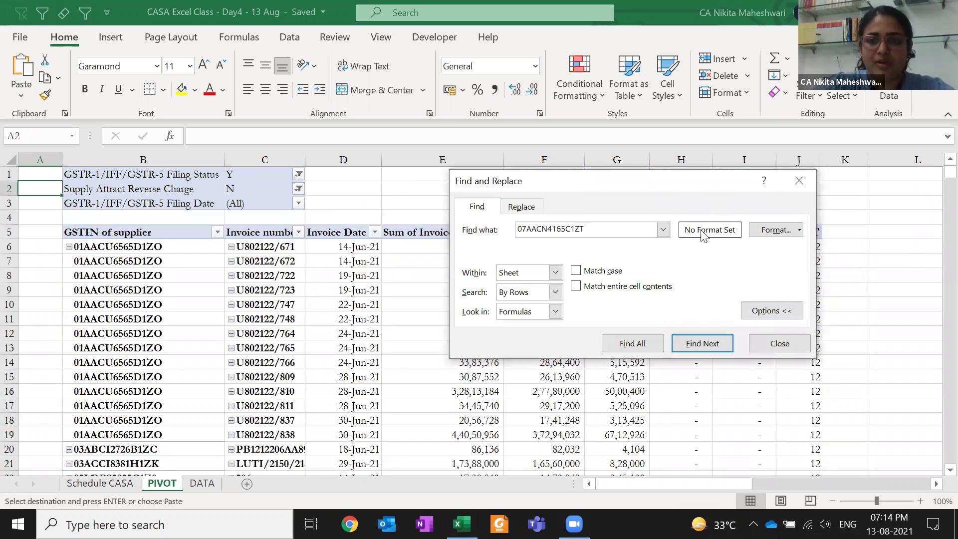
pyautogui.click(779, 313)
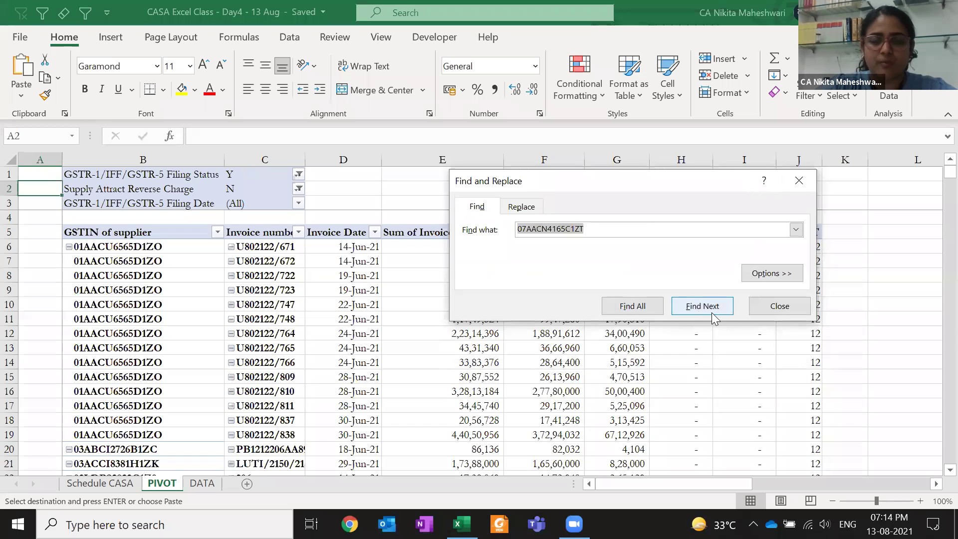
pyautogui.click(713, 313)
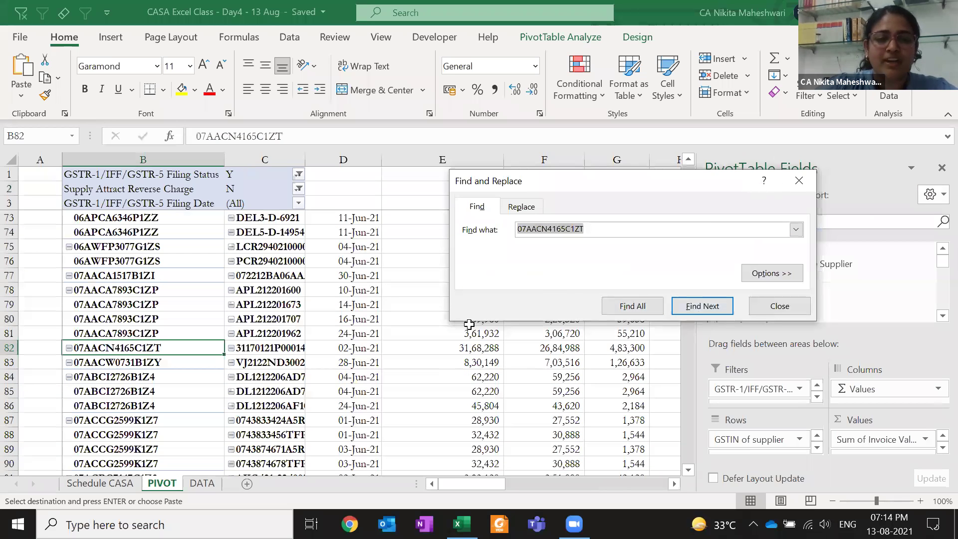
pyautogui.press('Escape')
pyautogui.hotkey('ctrl', 'c')
# On the DATA sheet, filter the GSTIN of supplier column by value, then clear that filter
pyautogui.hotkey('ctrl', 'pagedown')
pyautogui.press('Left')
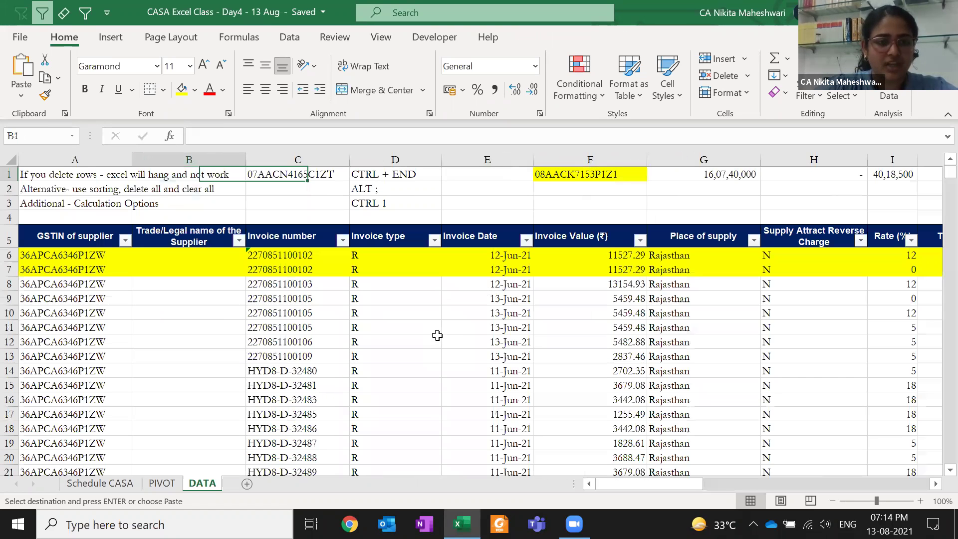
pyautogui.press('Down')
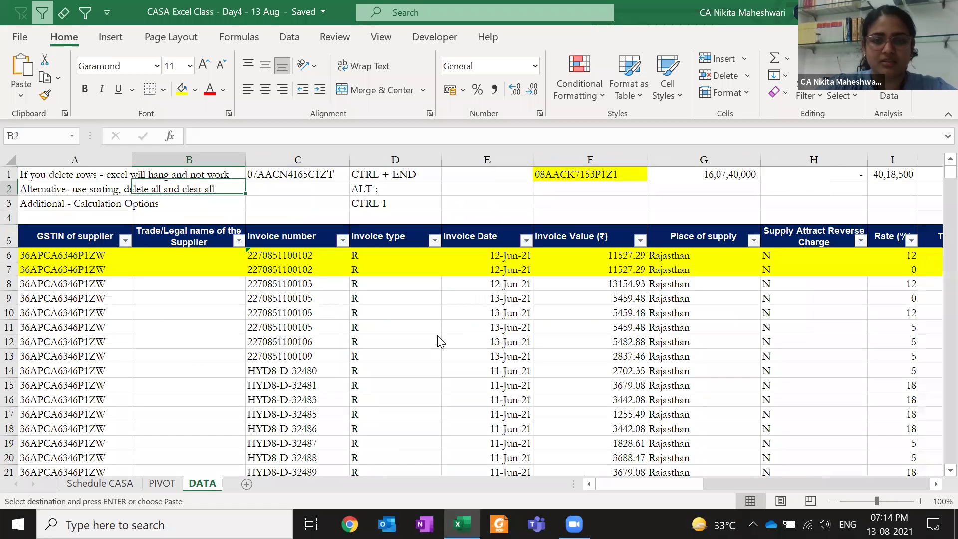
pyautogui.press('Down')
pyautogui.press('Down')
pyautogui.press('Down')
pyautogui.press('Left')
pyautogui.hotkey('alt', '4')
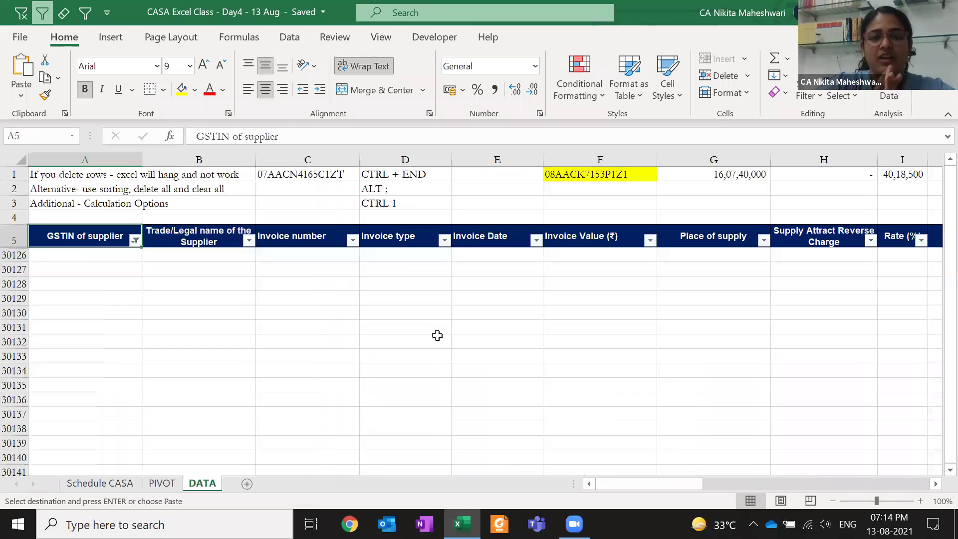
pyautogui.press('Escape')
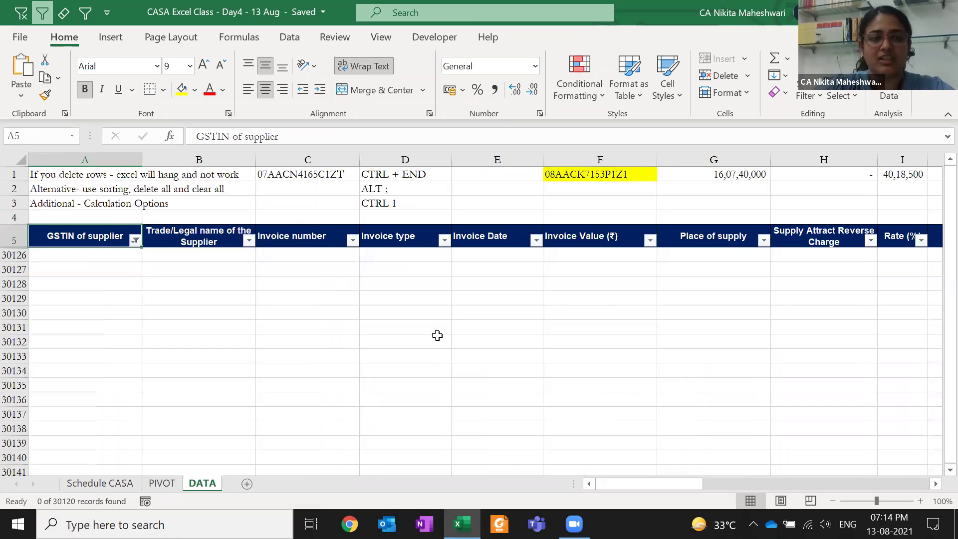
pyautogui.hotkey('alt', '1')
# Recopy the B82 GSTIN and search for it in DATA's supplier column filter, finding no matches
pyautogui.hotkey('ctrl', 'pageup')
pyautogui.hotkey('ctrl', 'c')
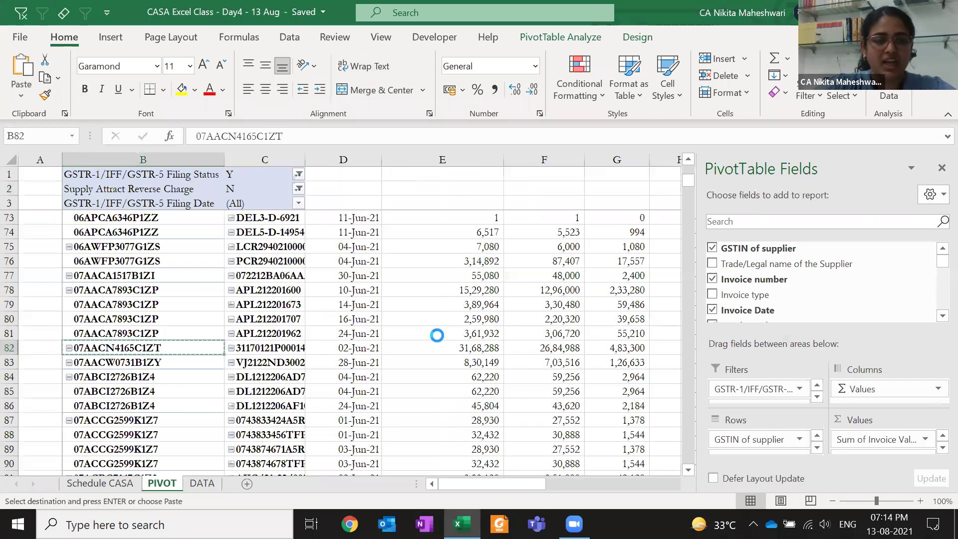
pyautogui.hotkey('ctrl', 'pagedown')
pyautogui.press('Down')
pyautogui.press('Up')
pyautogui.hotkey('alt', 'Down')
pyautogui.hotkey('ctrl', 'v')
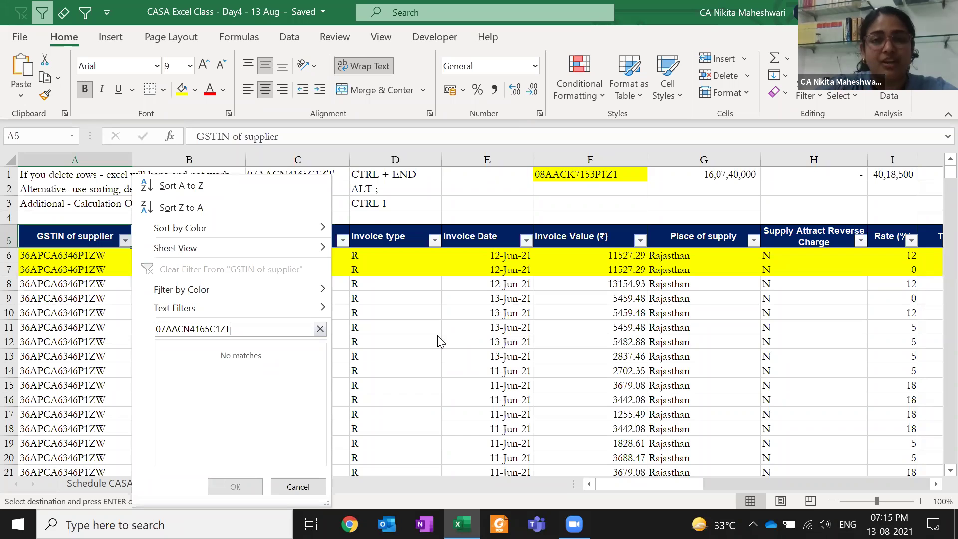
# Close the filter list and give the GSTIN in DATA cell C1 a yellow fill
pyautogui.press('Escape')
pyautogui.press('Escape')
pyautogui.press('Escape')
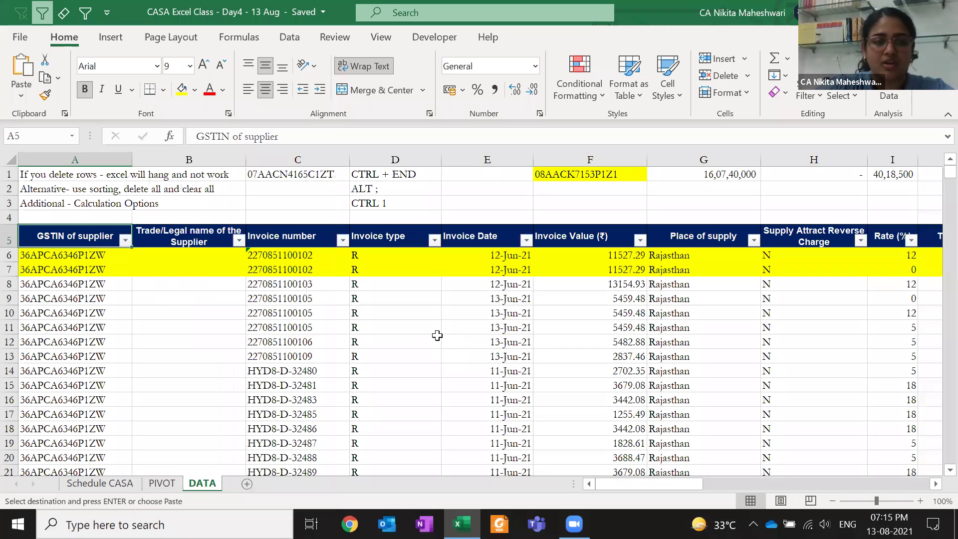
pyautogui.press('Right')
pyautogui.press('Right')
pyautogui.press('Up')
pyautogui.press('Up')
pyautogui.press('Up')
pyautogui.press('Up')
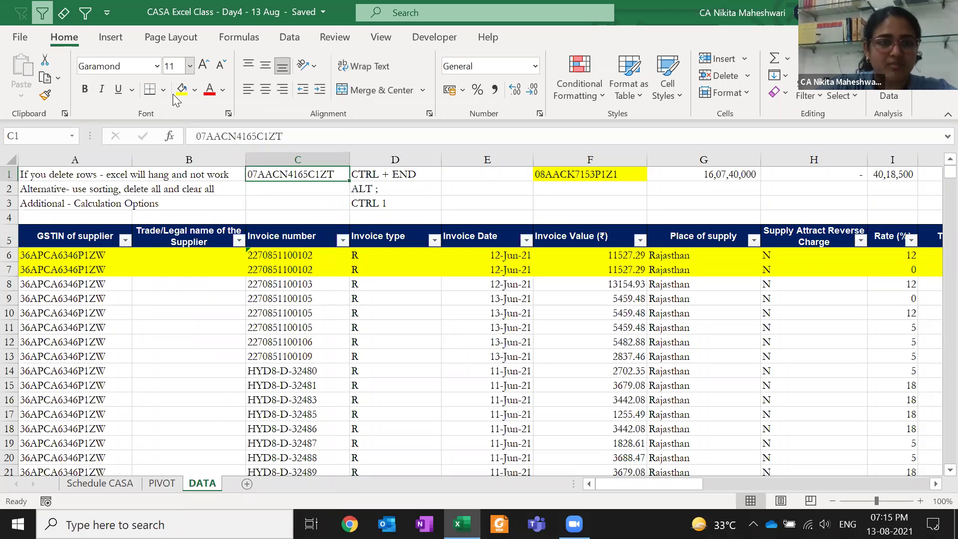
pyautogui.click(181, 89)
pyautogui.press('Down')
pyautogui.press('Down')
# Return to the PIVOT sheet and move up to cell B4 at the pivot's top
pyautogui.hotkey('ctrl', 'pageup')
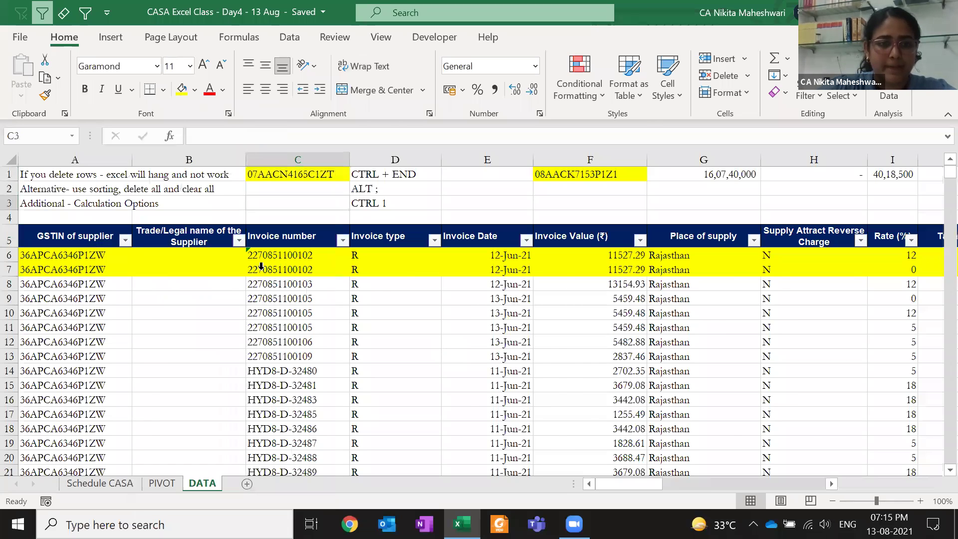
pyautogui.press('Down')
pyautogui.hotkey('ctrl', 'Up')
pyautogui.press('Up')
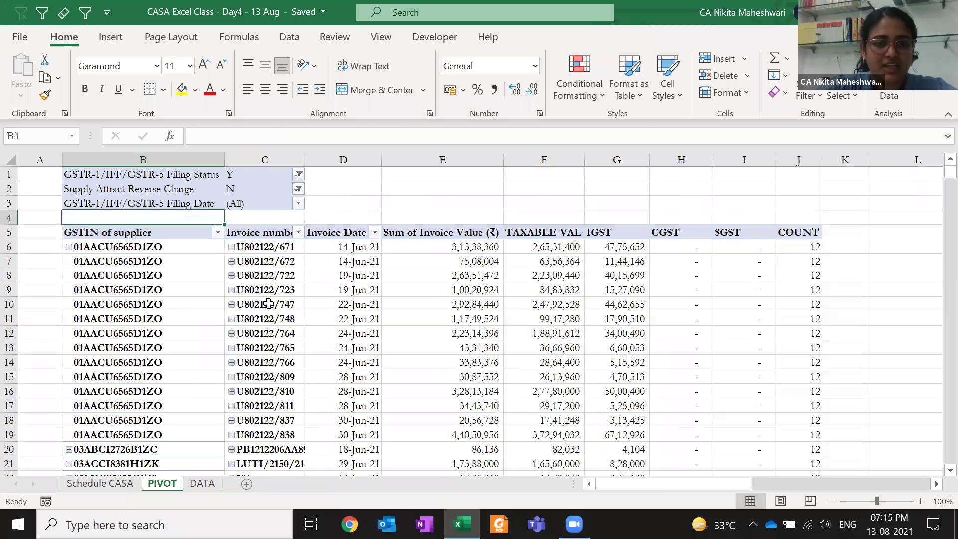
# Refresh the pivot table and confirm the C1 GSTIN is no longer found in it
pyautogui.rightClick(277, 304)
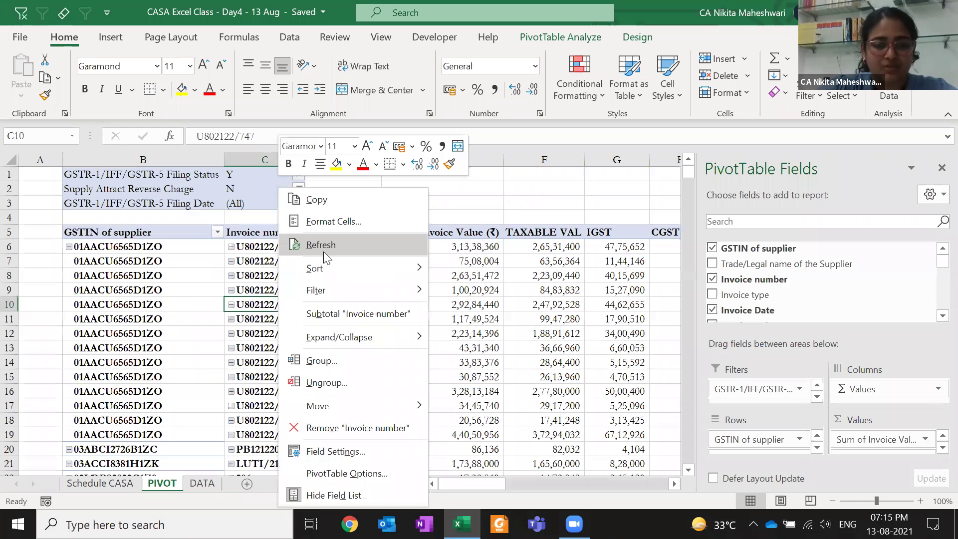
pyautogui.click(324, 249)
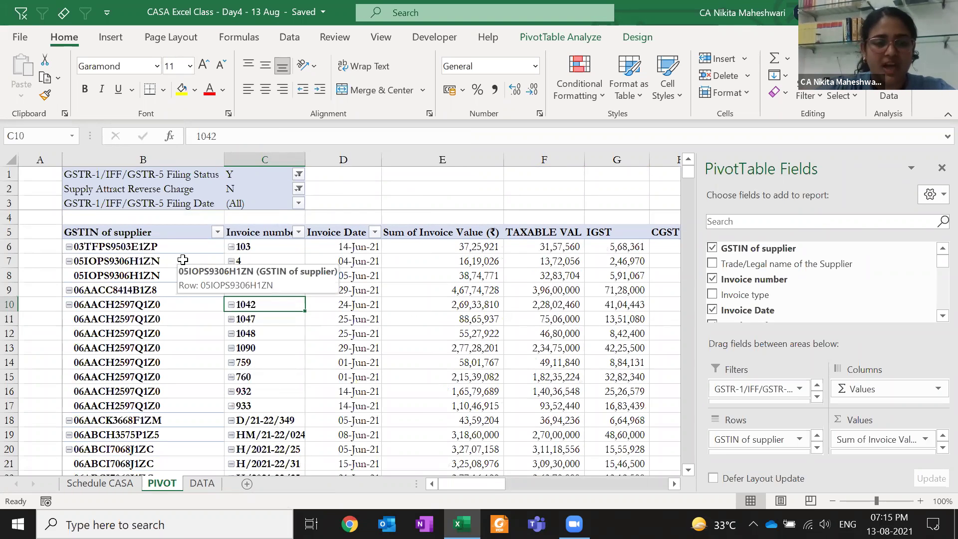
pyautogui.hotkey('ctrl', 'pagedown')
pyautogui.hotkey('ctrl', 'c')
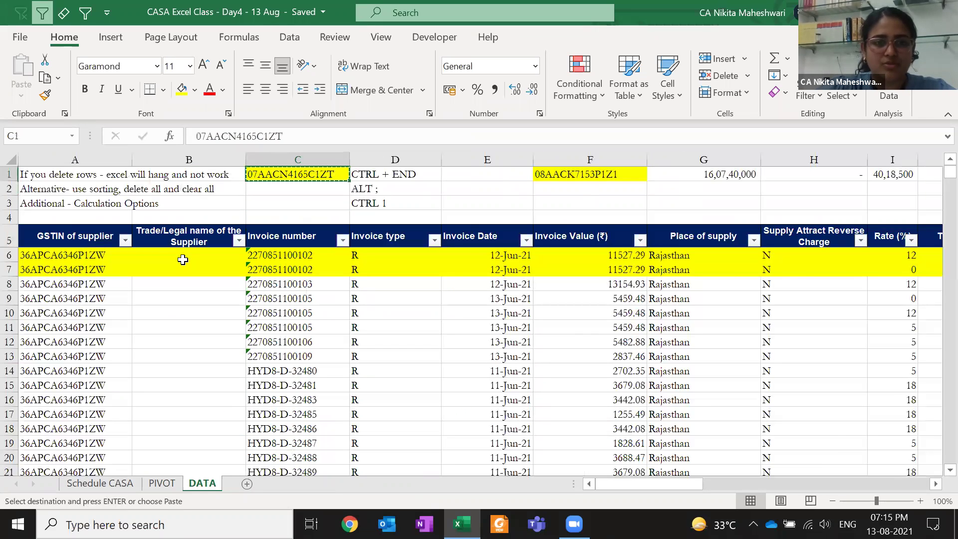
pyautogui.hotkey('ctrl', 'pageup')
pyautogui.hotkey('ctrl', 'f')
pyautogui.hotkey('ctrl', 'v')
pyautogui.press('Return')
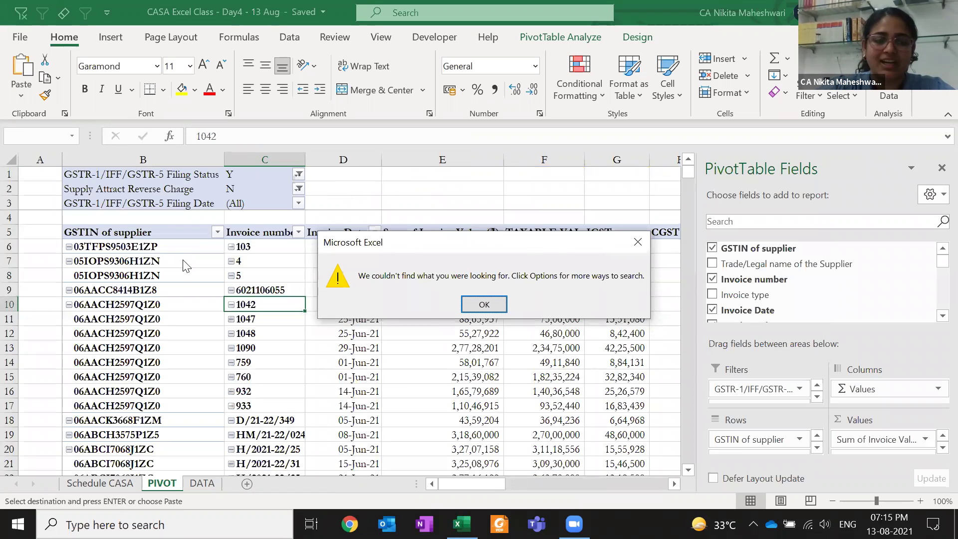
pyautogui.press('Return')
pyautogui.press('Escape')
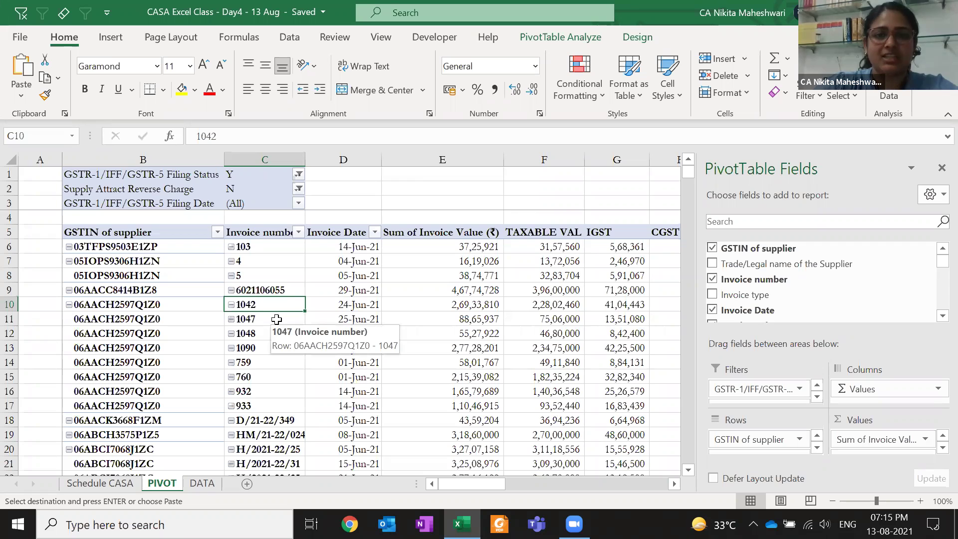
# Jump to the last supplier data row in column A of the DATA sheet
pyautogui.hotkey('ctrl', 'pagedown')
pyautogui.hotkey('ctrl', 'Left')
pyautogui.hotkey('ctrl', 'Down')
pyautogui.hotkey('ctrl', 'Down')
pyautogui.press('Down')
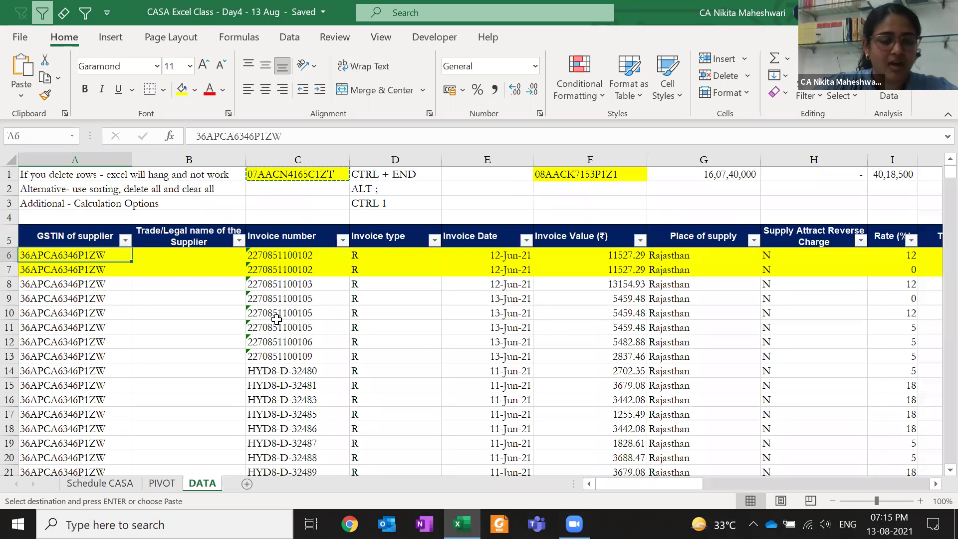
pyautogui.hotkey('ctrl', 'Down')
pyautogui.press('Down')
pyautogui.hotkey('shift', 'Down')
pyautogui.hotkey('shift', 'Down')
pyautogui.hotkey('shift', 'Down')
pyautogui.hotkey('shift', 'Down')
pyautogui.hotkey('shift', 'Down')
pyautogui.hotkey('shift', 'Down')
pyautogui.hotkey('shift', 'Down')
pyautogui.hotkey('shift', 'Down')
pyautogui.hotkey('shift', 'Down')
pyautogui.hotkey('shift', 'Down')
pyautogui.hotkey('shift', 'Down')
pyautogui.hotkey('shift', 'Down')
pyautogui.hotkey('shift', 'Down')
pyautogui.hotkey('shift', 'Down')
pyautogui.hotkey('shift', 'Down')
pyautogui.hotkey('shift', 'Down')
pyautogui.hotkey('shift', 'Down')
pyautogui.hotkey('shift', 'Down')
pyautogui.hotkey('shift', 'Down')
pyautogui.hotkey('shift', 'Down')
pyautogui.hotkey('shift', 'Down')
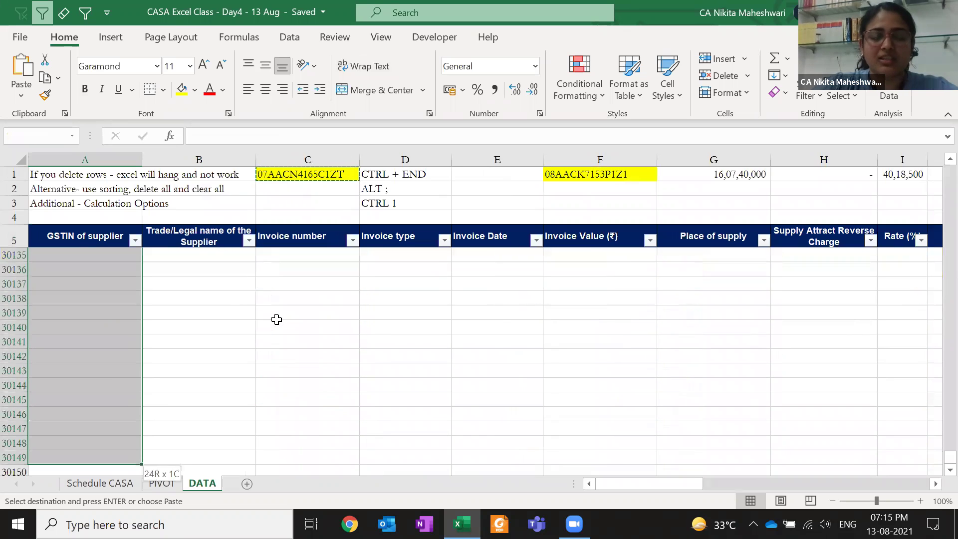
# Jump to the pivot's Grand Total on row 2128 to compare where it ends
pyautogui.hotkey('ctrl', 'pageup')
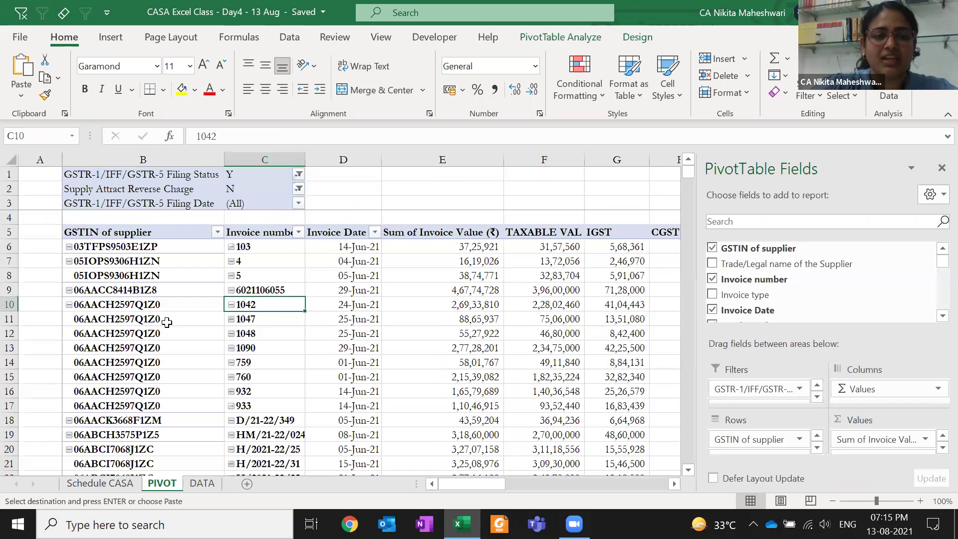
pyautogui.hotkey('ctrl', 'Down')
pyautogui.press('Down')
pyautogui.press('Down')
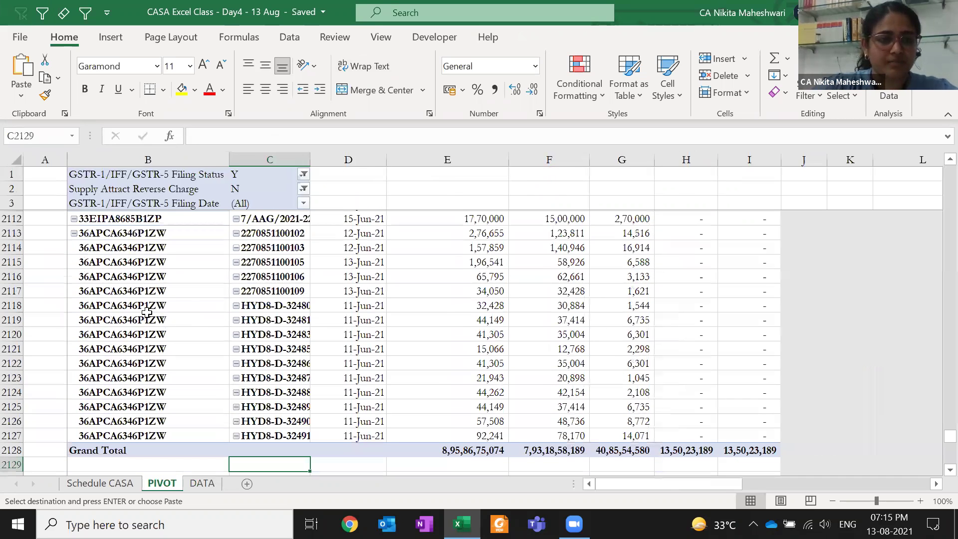
pyautogui.press('Up')
pyautogui.press('Up')
pyautogui.press('Left')
# Remove the Filing Status, Supply Attract Reverse Charge and Filing Date filters from the pivot
pyautogui.click(304, 174)
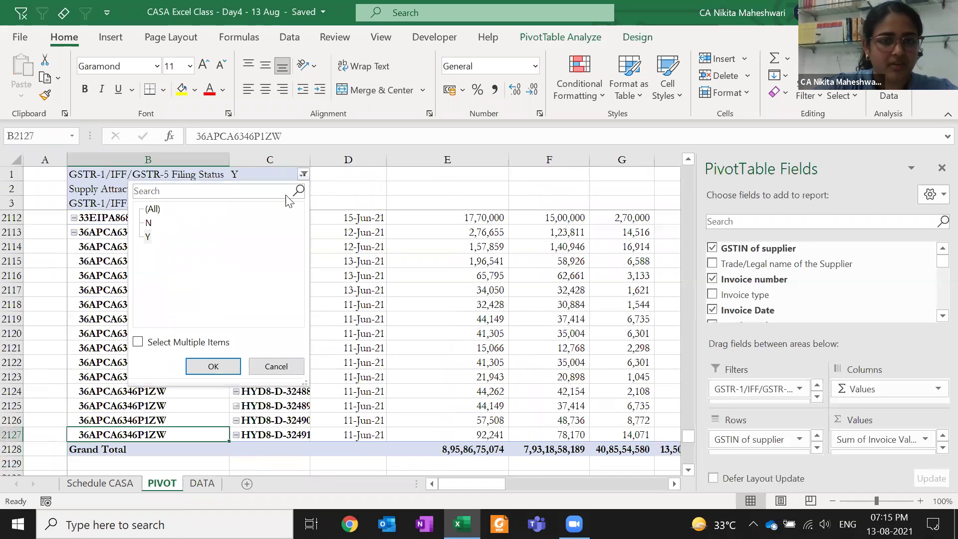
pyautogui.press('Escape')
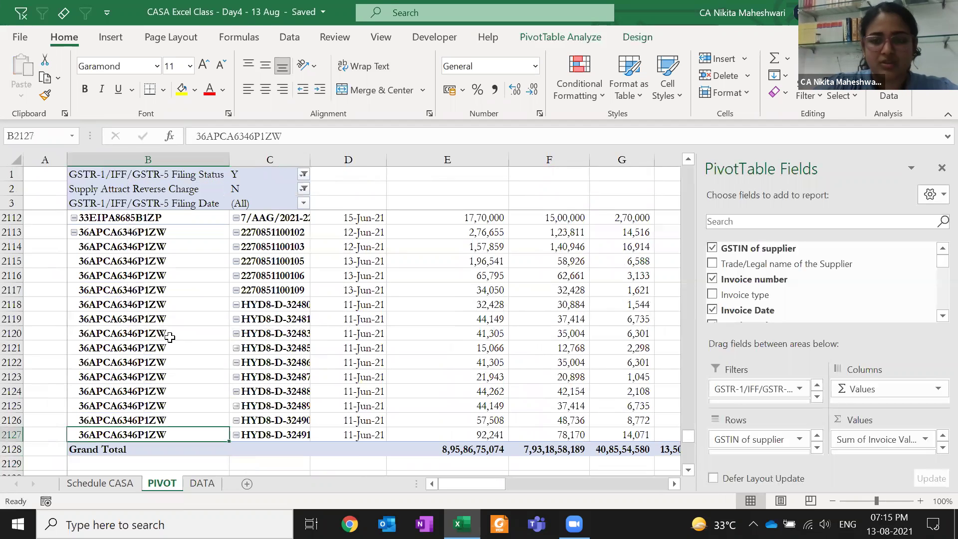
pyautogui.moveTo(753, 389); pyautogui.dragTo(773, 267)
pyautogui.moveTo(758, 396); pyautogui.dragTo(740, 332)
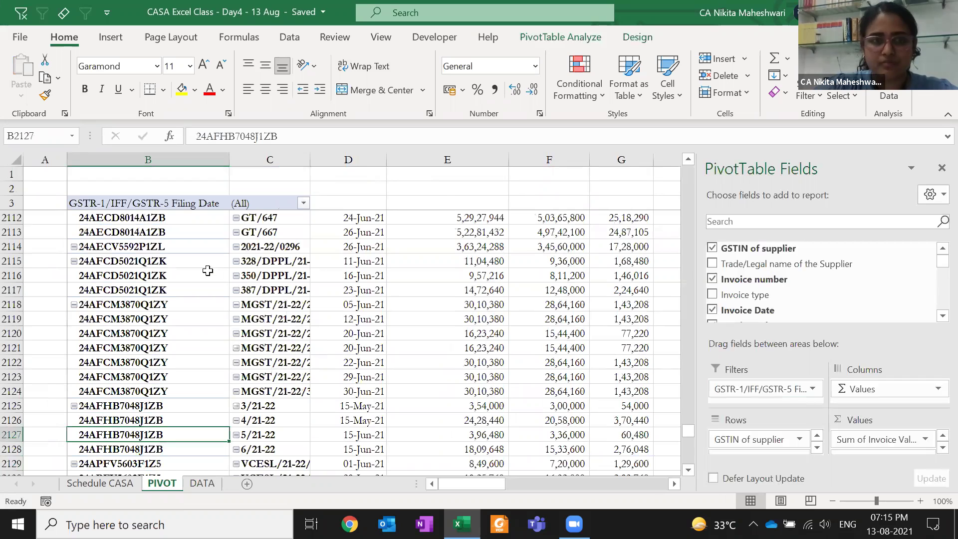
pyautogui.click(208, 271)
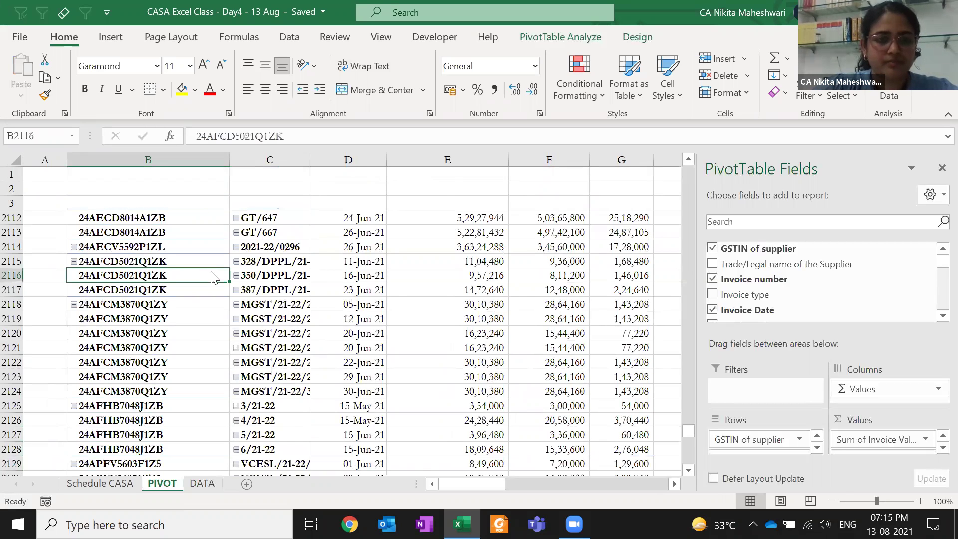
# Refresh the pivot so its Grand Total lands on row 2345, then return to its top
pyautogui.hotkey('ctrl', 'Down')
pyautogui.press('Down')
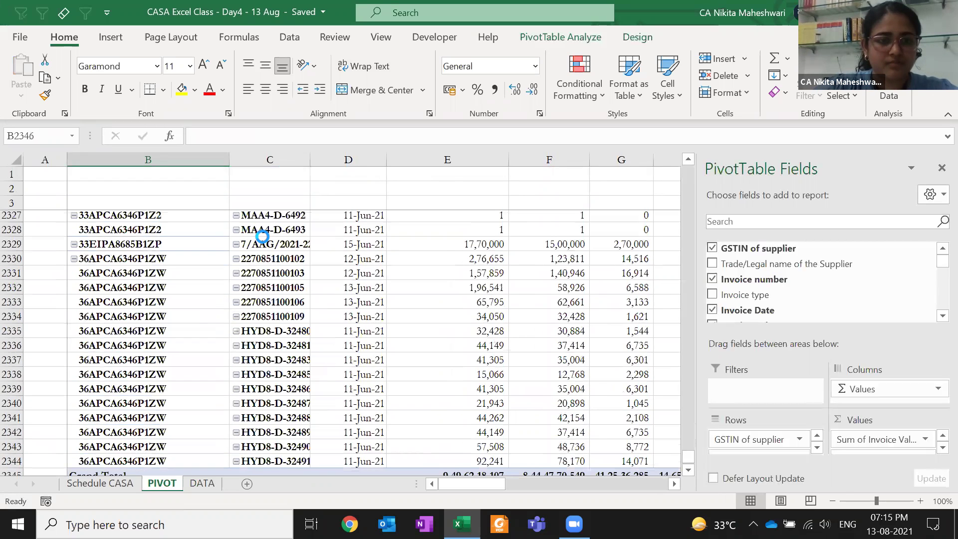
pyautogui.press('Down')
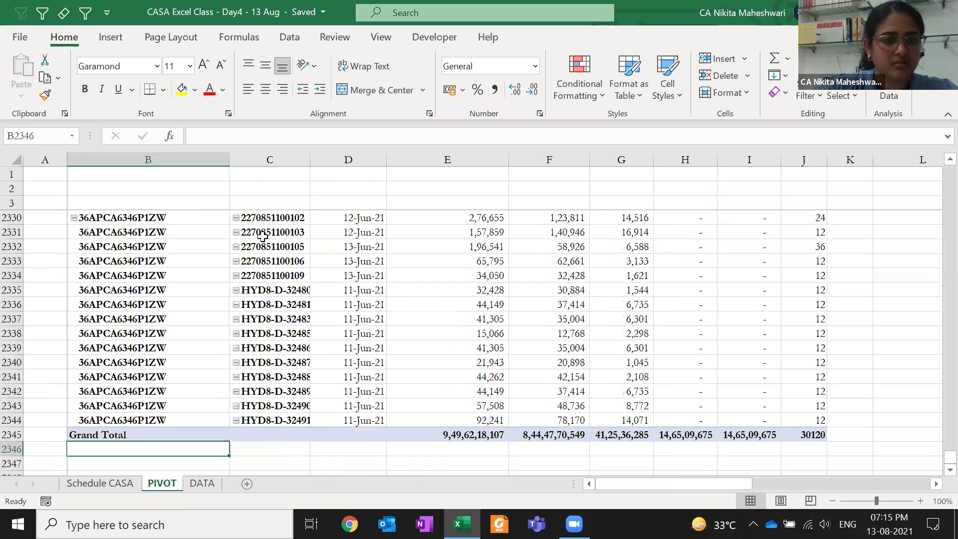
pyautogui.rightClick(207, 275)
pyautogui.click(265, 242)
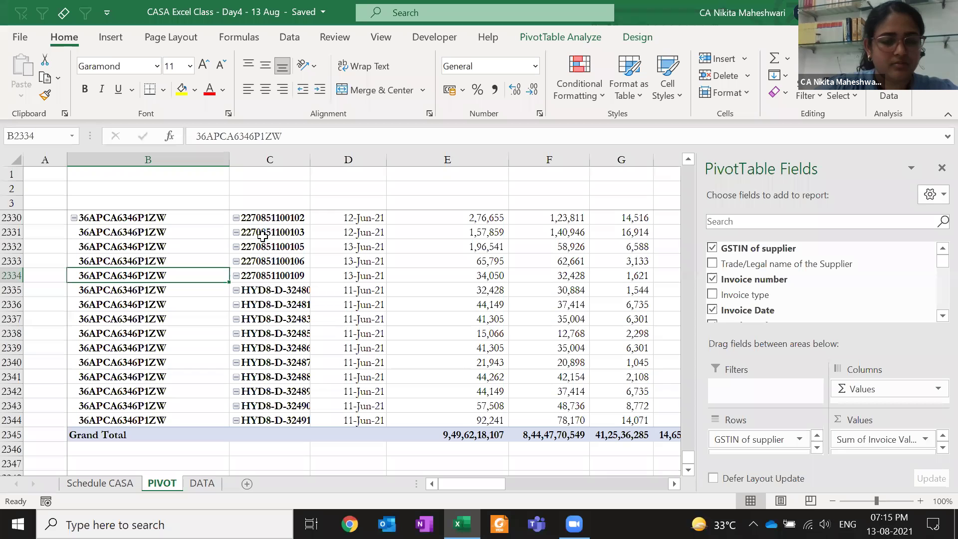
pyautogui.hotkey('ctrl', 'Up')
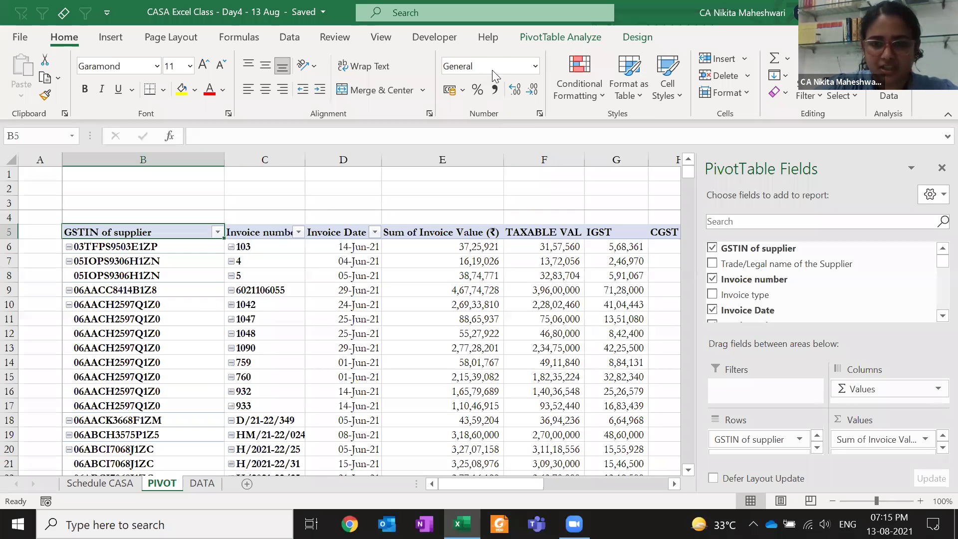
pyautogui.hotkey('ctrl', 'Down')
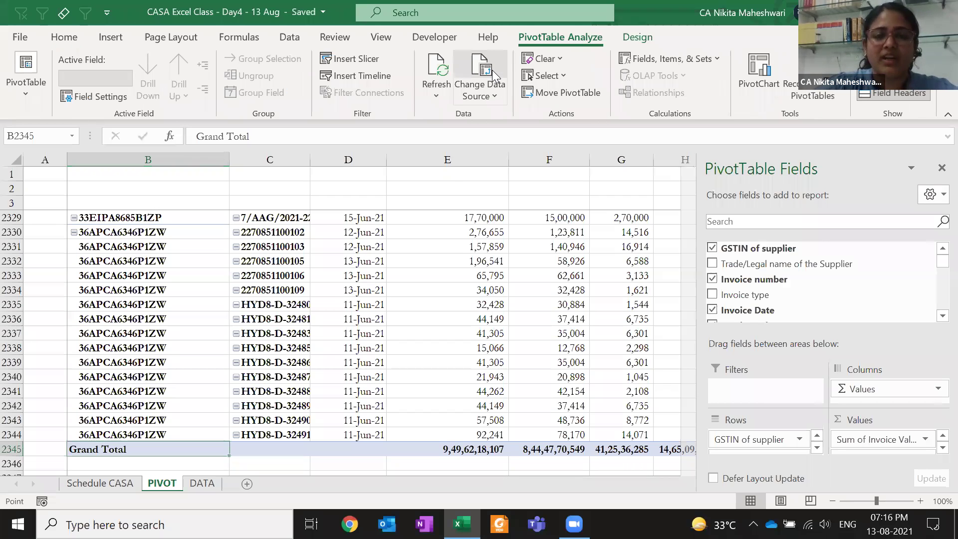
pyautogui.click(492, 70)
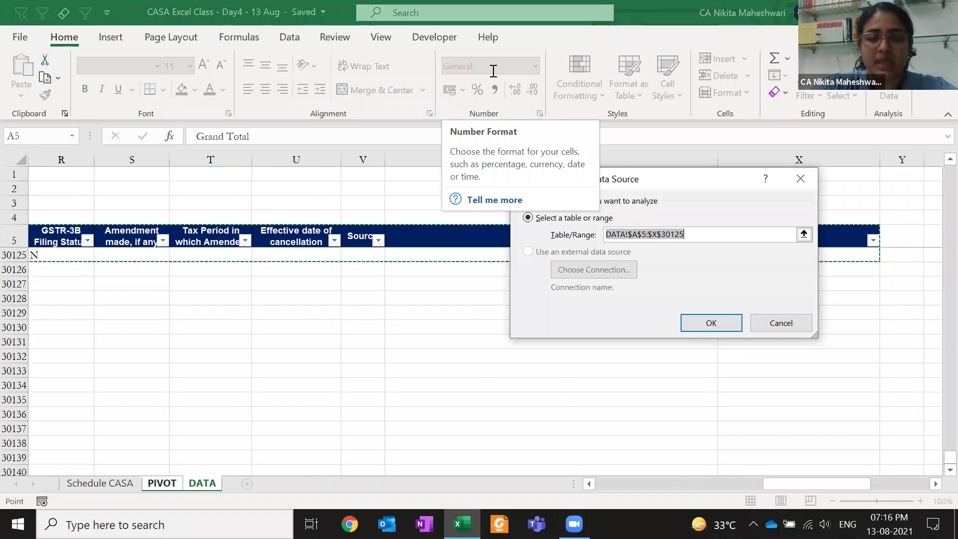
pyautogui.press('Return')
pyautogui.click(554, 36)
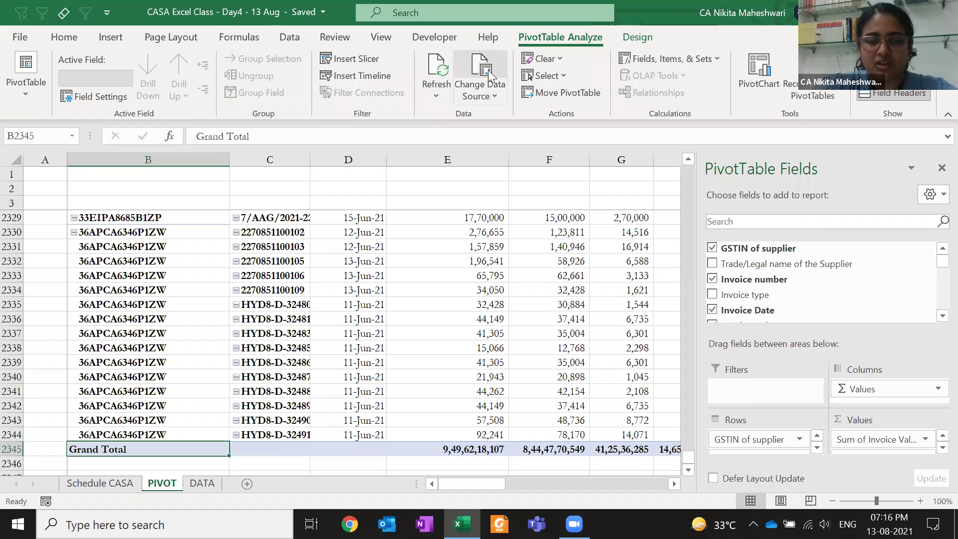
pyautogui.click(488, 70)
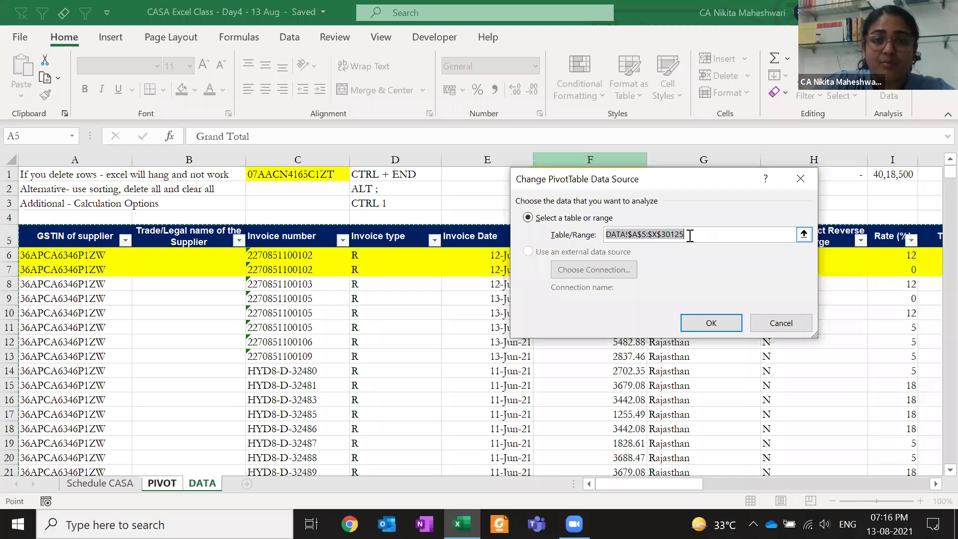
pyautogui.press('Return')
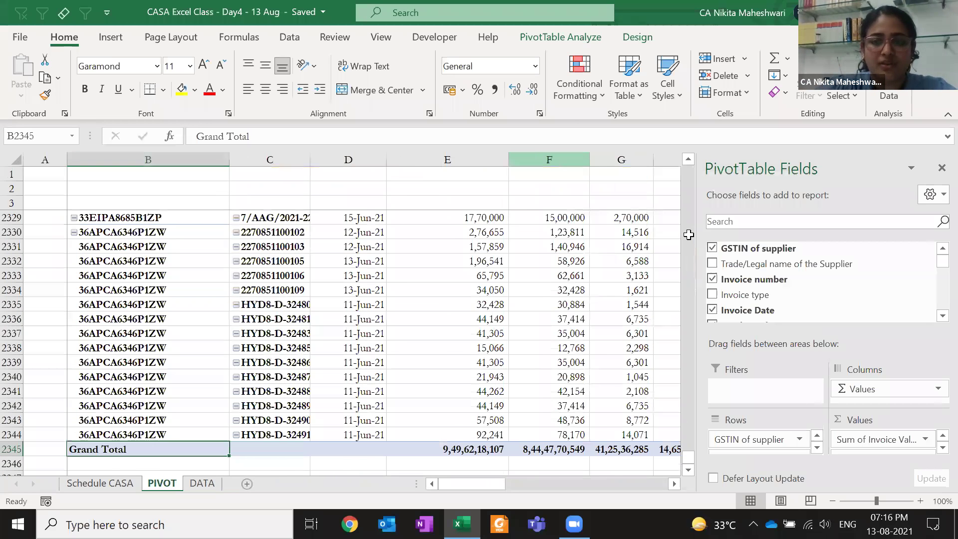
pyautogui.hotkey('ctrl', 'Home')
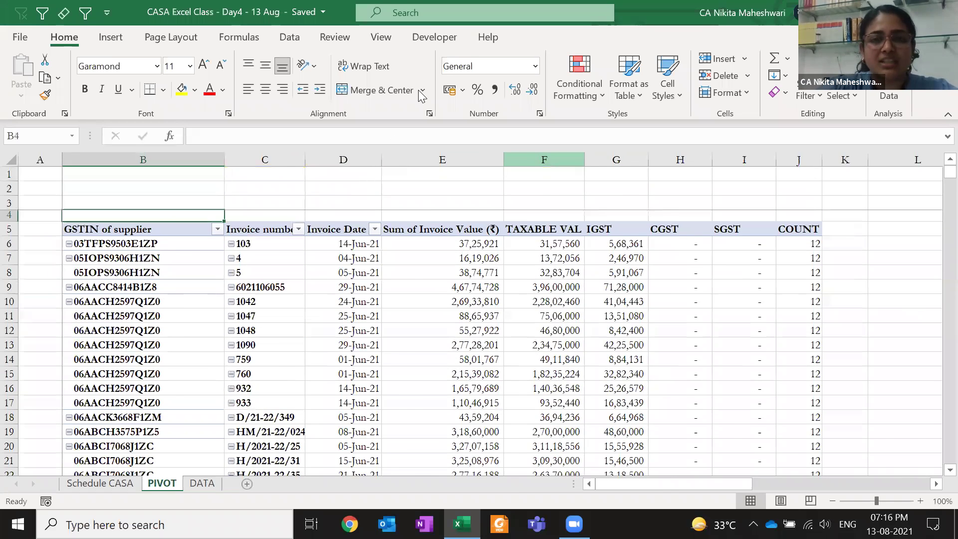
# Check the second pivot table's data source range and close it unchanged
pyautogui.press('Down')
pyautogui.hotkey('ctrl', 'Right')
pyautogui.hotkey('ctrl', 'Right')
pyautogui.hotkey('ctrl', 'Right')
pyautogui.press('Left')
pyautogui.press('Left')
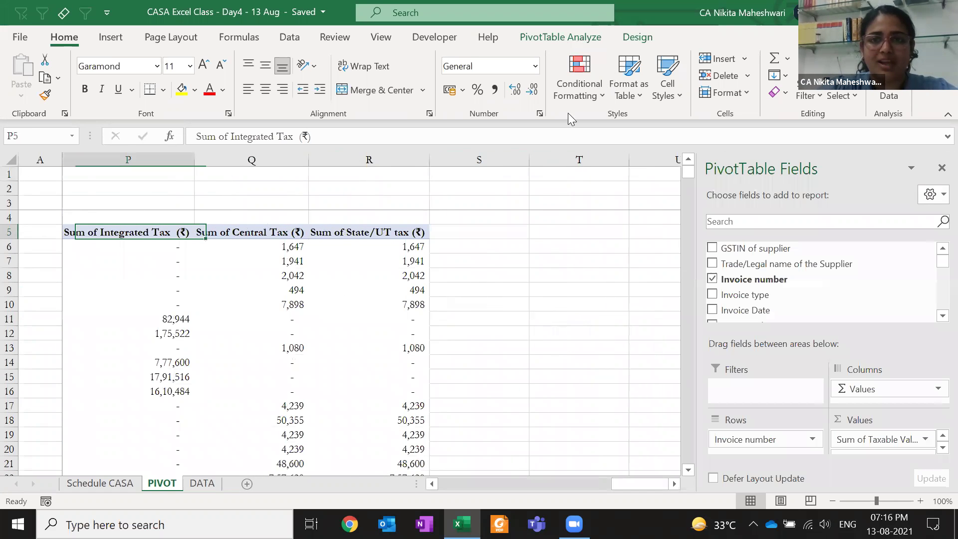
pyautogui.press('Left')
pyautogui.click(569, 40)
pyautogui.click(486, 70)
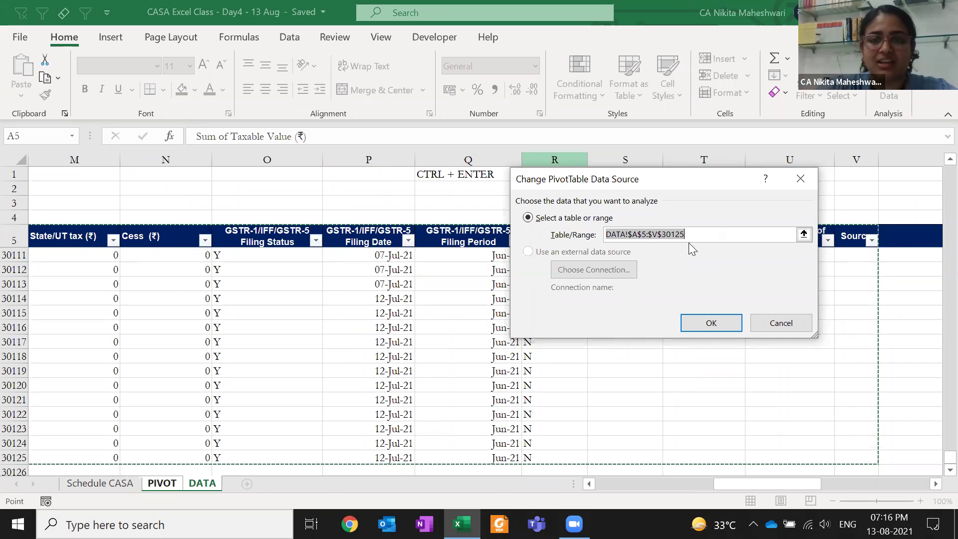
pyautogui.press('Return')
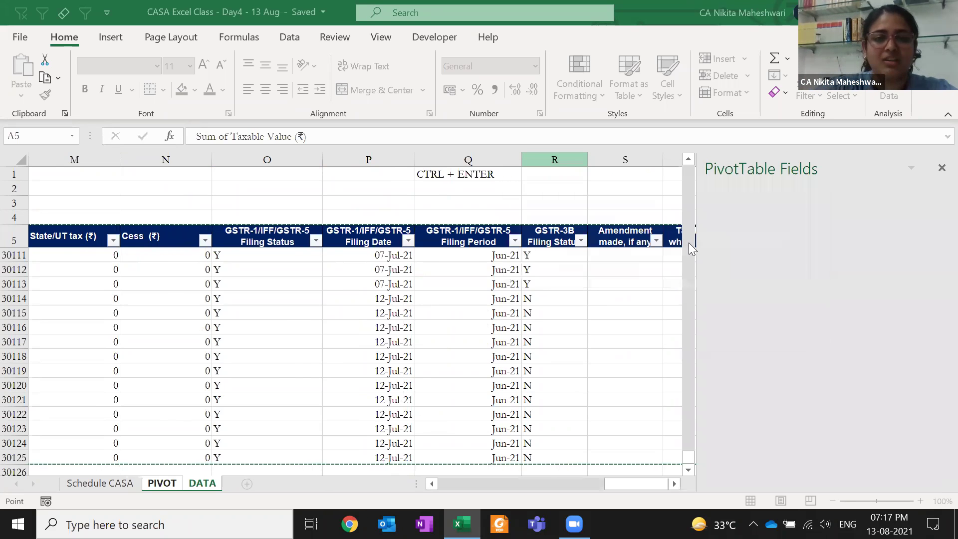
pyautogui.rightClick(260, 308)
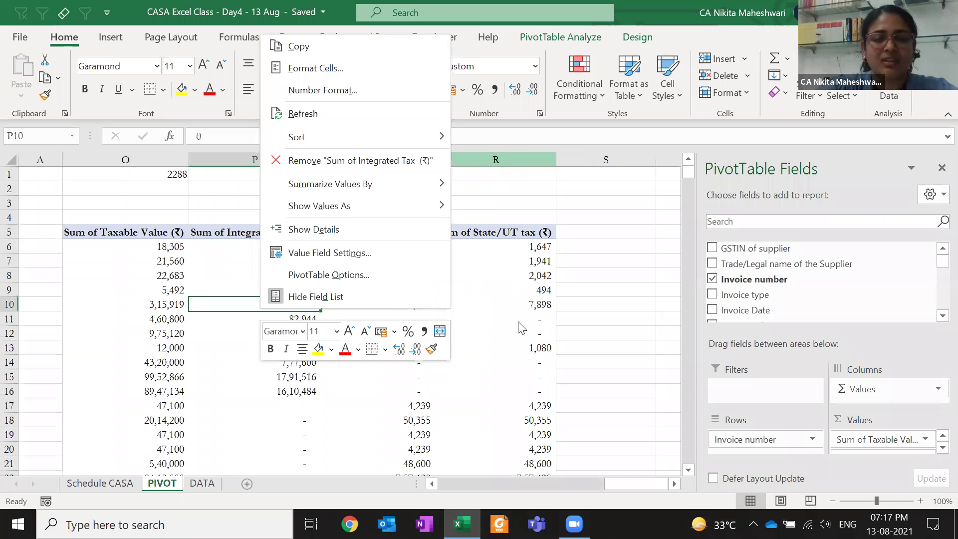
pyautogui.press('Escape')
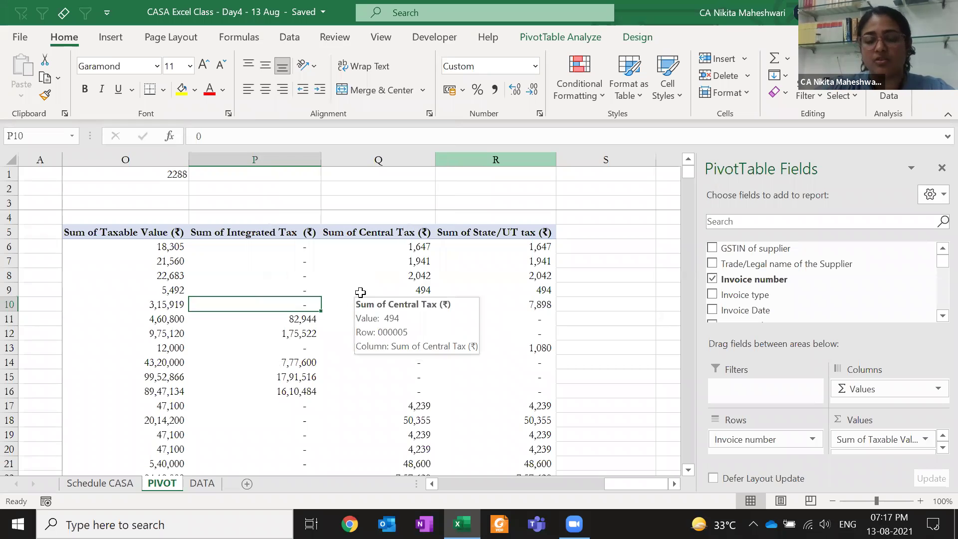
# On DATA, copy the last invoice row into new rows 30126–30130
pyautogui.hotkey('ctrl', 'pagedown')
pyautogui.press('Up')
pyautogui.press('Up')
pyautogui.press('Up')
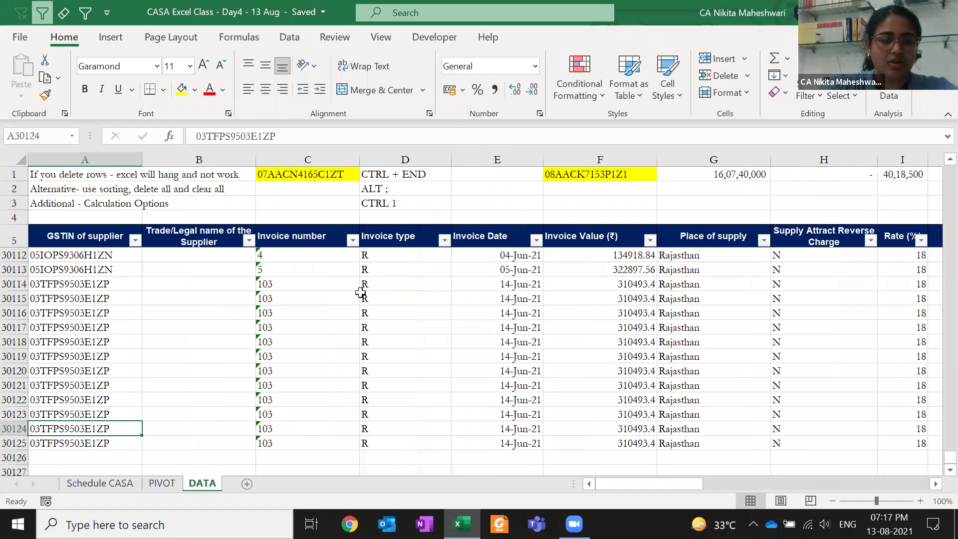
pyautogui.hotkey('shift', 'space')
pyautogui.hotkey('ctrl', 'c')
pyautogui.press('Down')
pyautogui.press('Down')
pyautogui.press('Down')
pyautogui.hotkey('shift', 'Down')
pyautogui.hotkey('shift', 'Down')
pyautogui.hotkey('shift', 'Down')
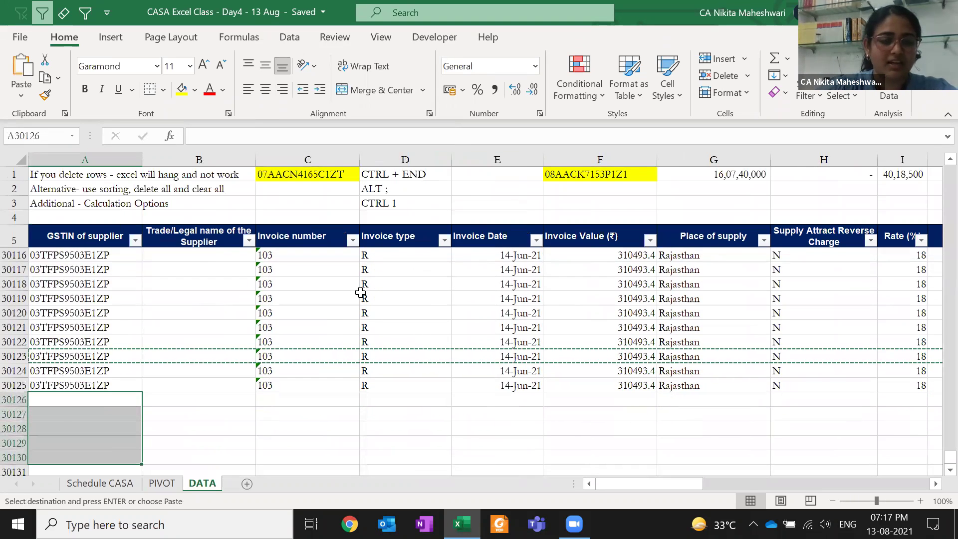
pyautogui.press('Return')
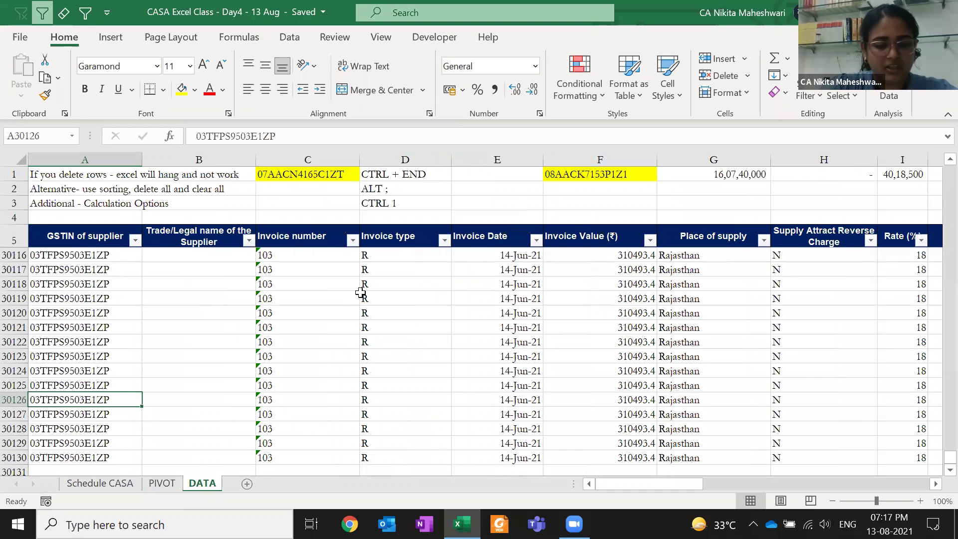
# Enter the test GSTIN AAAAAAAAAA and fill it down into the new rows
pyautogui.write('AAAAAAAAAA')
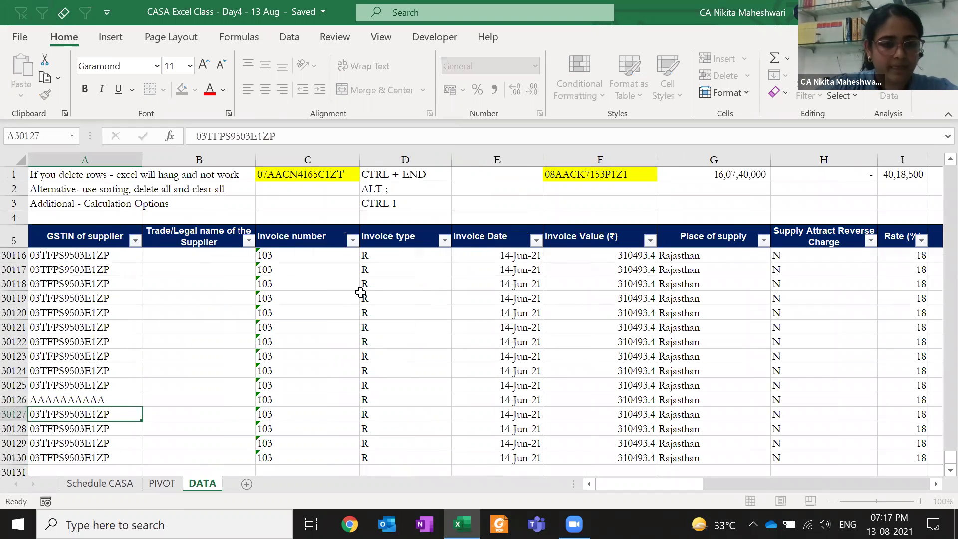
pyautogui.press('Return')
pyautogui.press('Up')
pyautogui.hotkey('ctrl', 'c')
pyautogui.hotkey('ctrl', 'shift', 'Down')
pyautogui.press('Return')
# Refresh the second pivot and open its source range, still ending at DATA!$A$5:$V$30125
pyautogui.hotkey('ctrl', 'pageup')
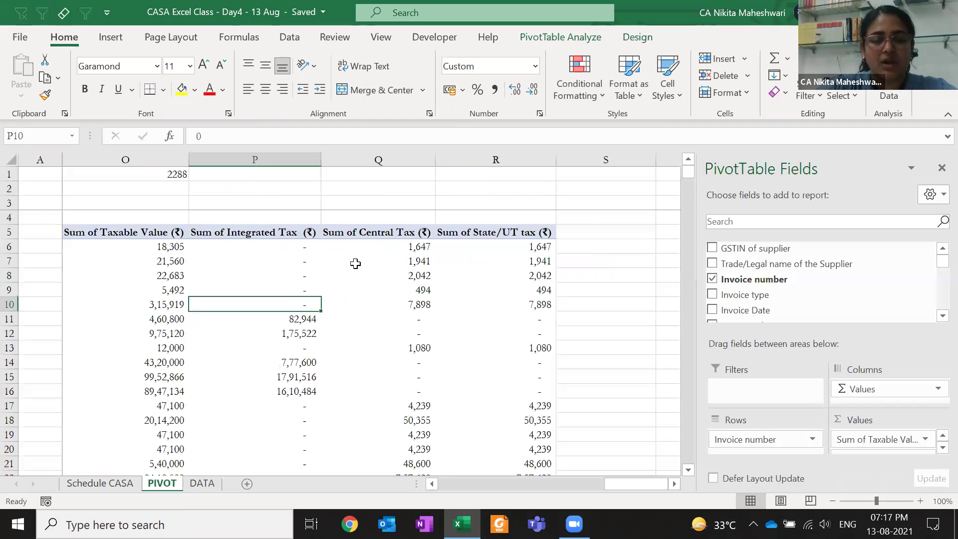
pyautogui.rightClick(356, 263)
pyautogui.click(417, 306)
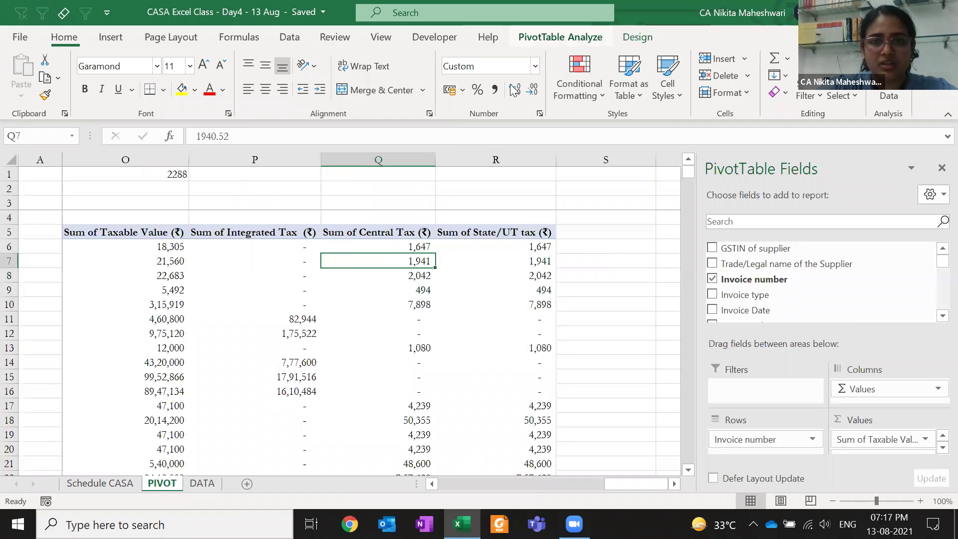
pyautogui.click(560, 37)
pyautogui.click(481, 83)
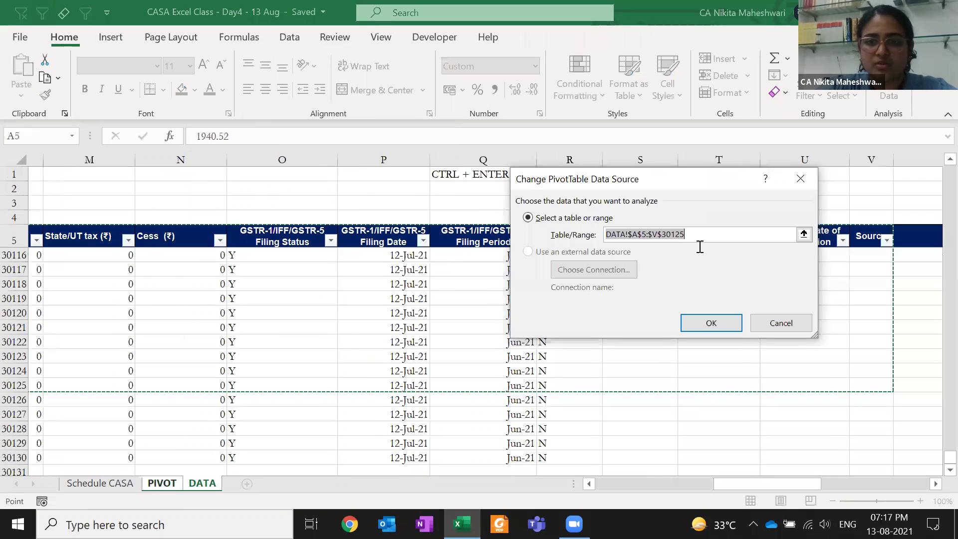
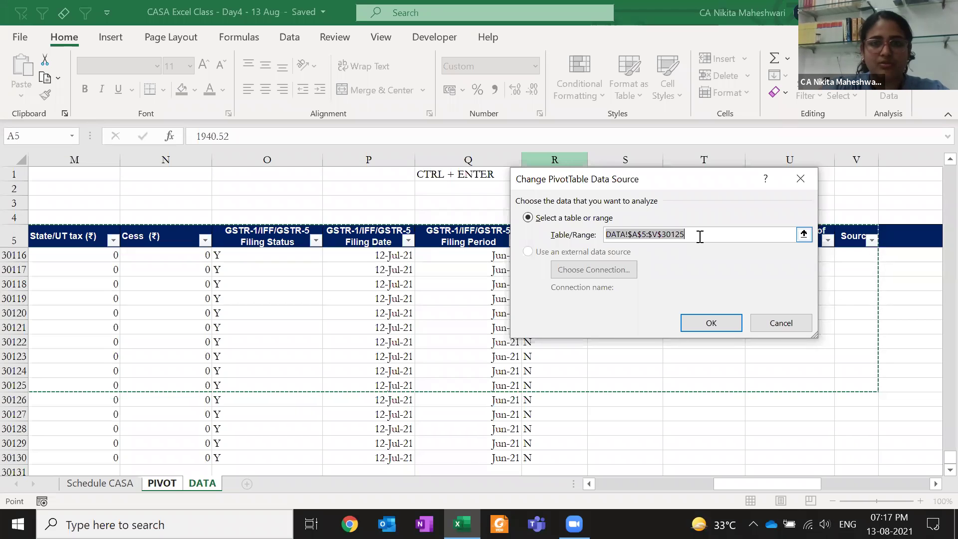
# Change the pivot's data source to DATA!$A$5:$X$30130
pyautogui.click(158, 231)
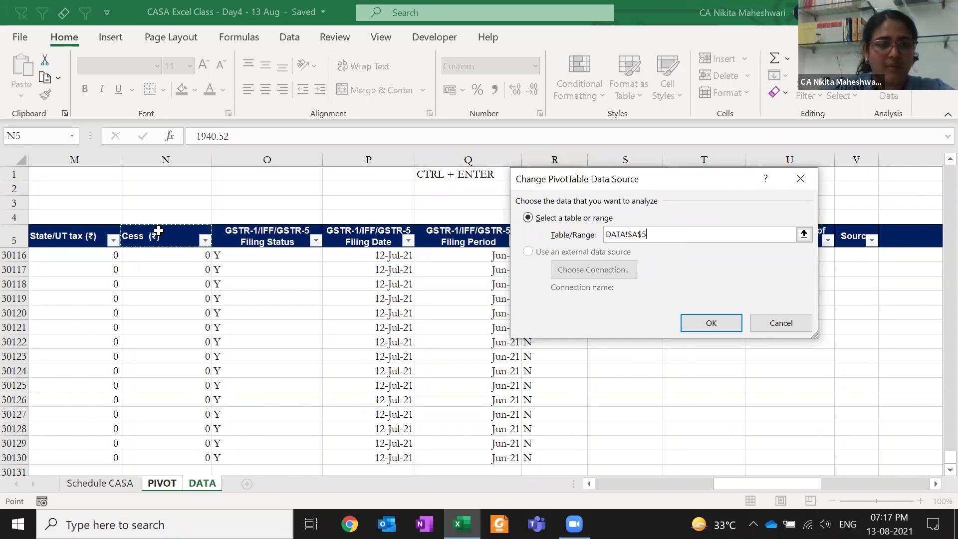
pyautogui.hotkey('ctrl', 'shift', 'End')
pyautogui.press('Return')
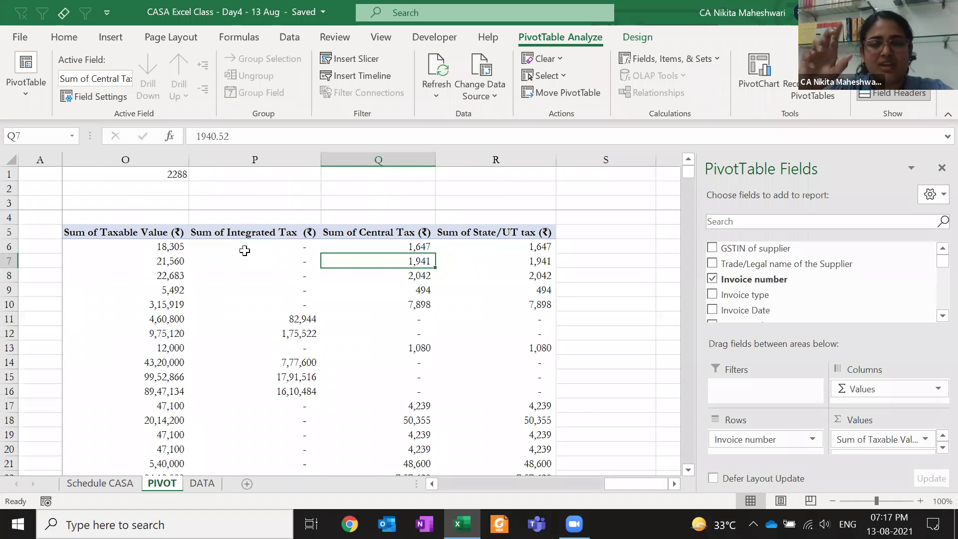
# Check the pivot's Grand Total row at the bottom, then return to the first invoice row
pyautogui.press('Left')
pyautogui.press('Left')
pyautogui.press('Left')
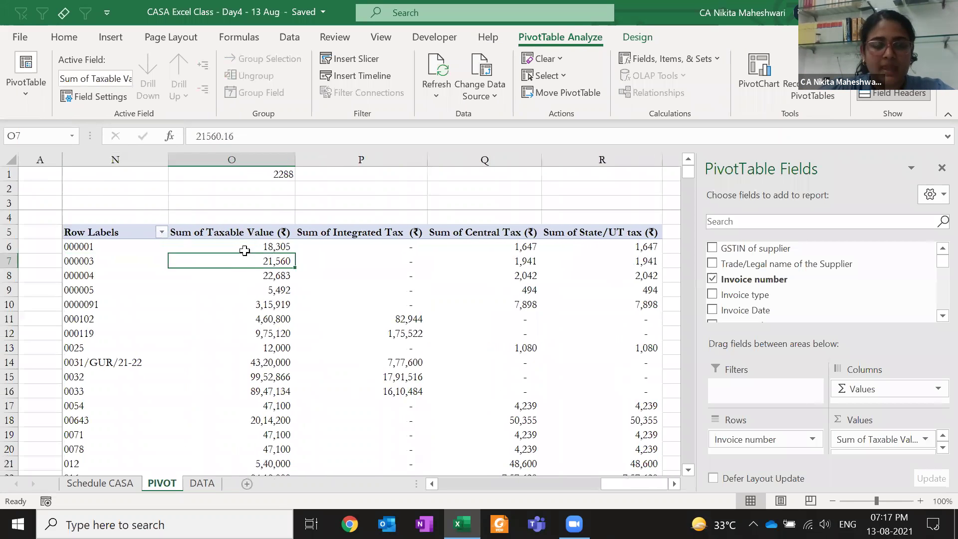
pyautogui.hotkey('ctrl', 'Down')
pyautogui.press('Up')
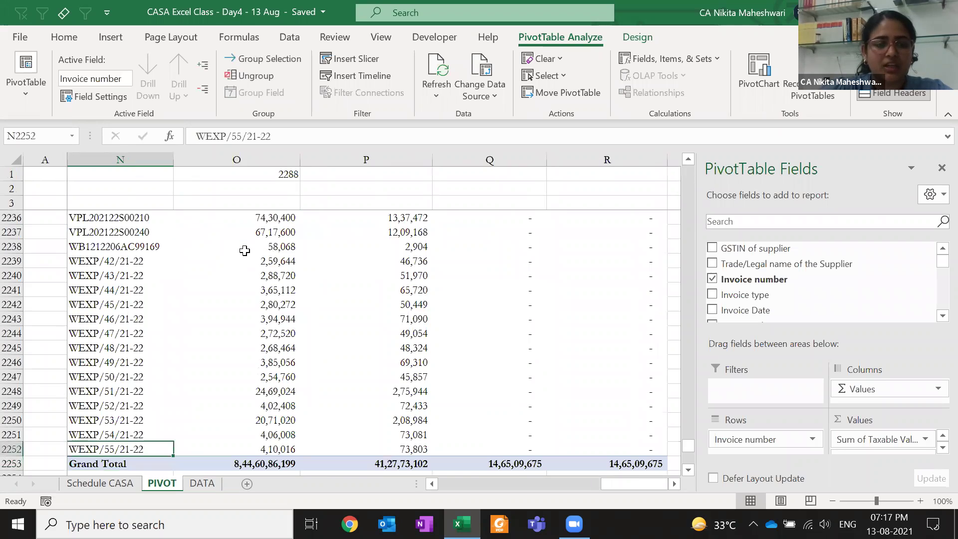
pyautogui.hotkey('ctrl', 'Up')
pyautogui.press('Down')
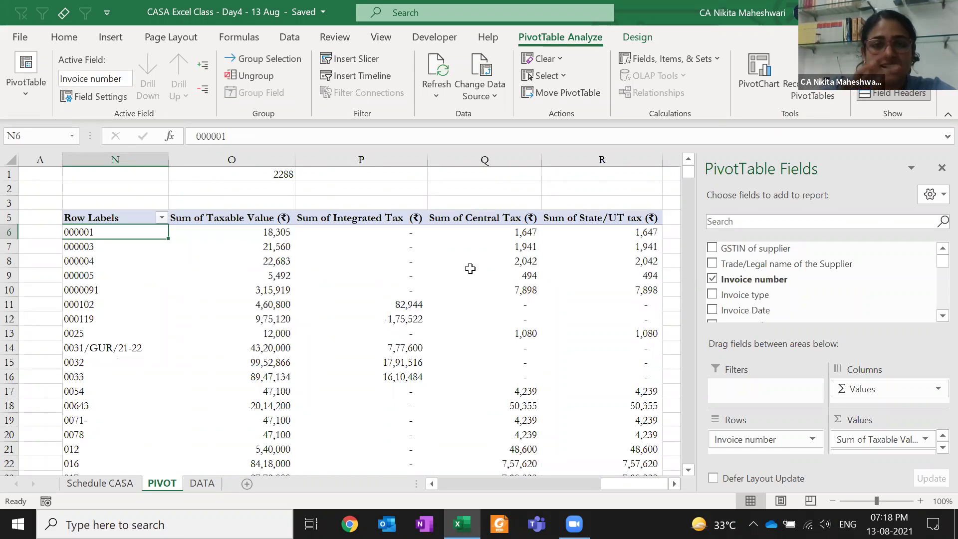
# Confirm the new source range is kept and refresh the pivot table
pyautogui.moveTo(470, 268)
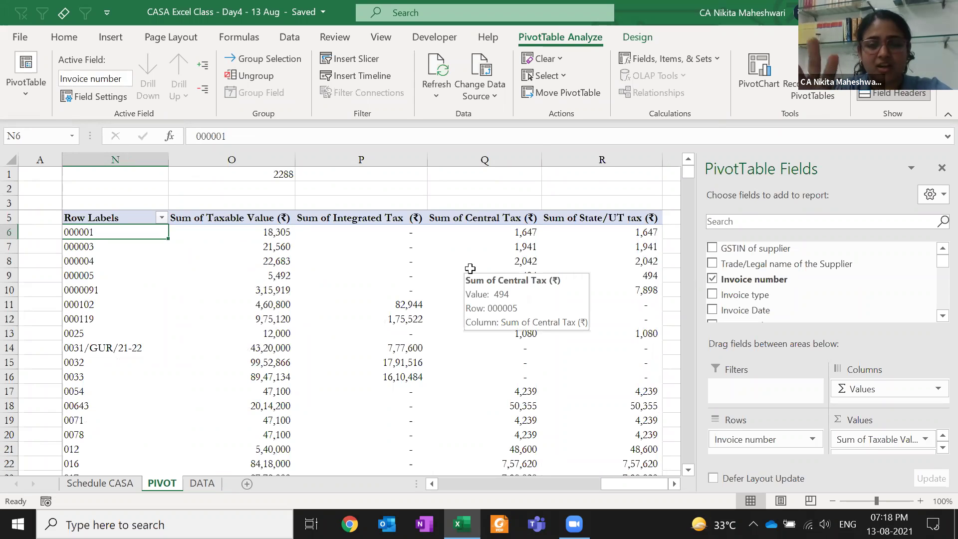
pyautogui.click(484, 74)
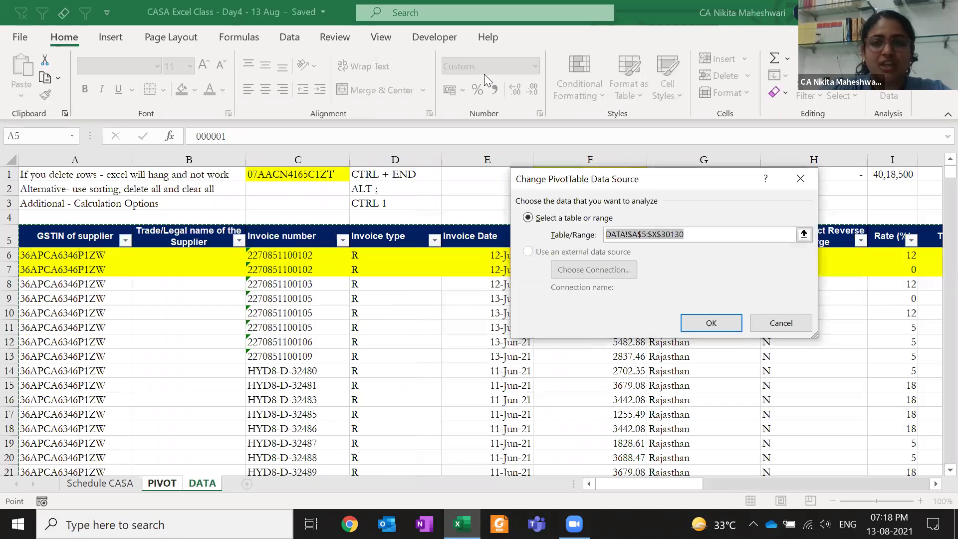
pyautogui.press('Return')
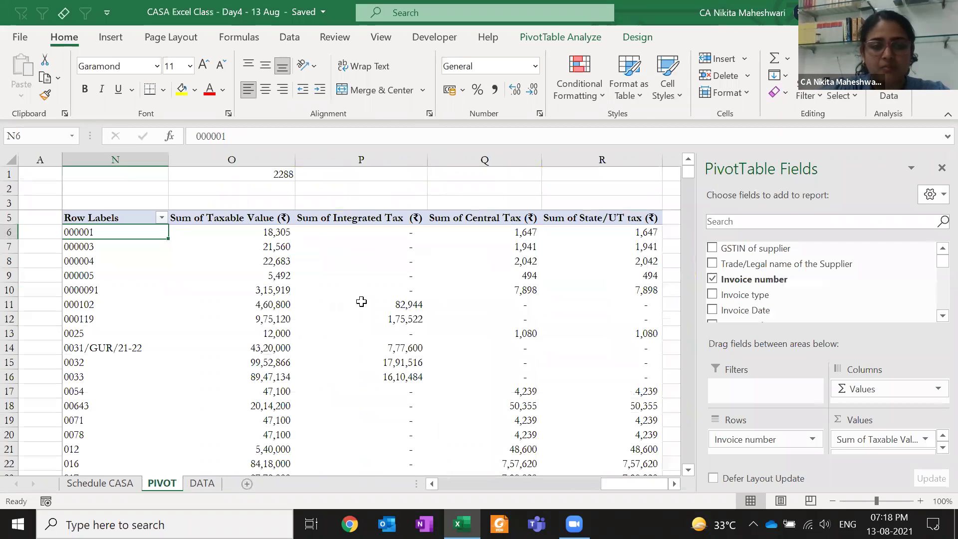
pyautogui.rightClick(361, 301)
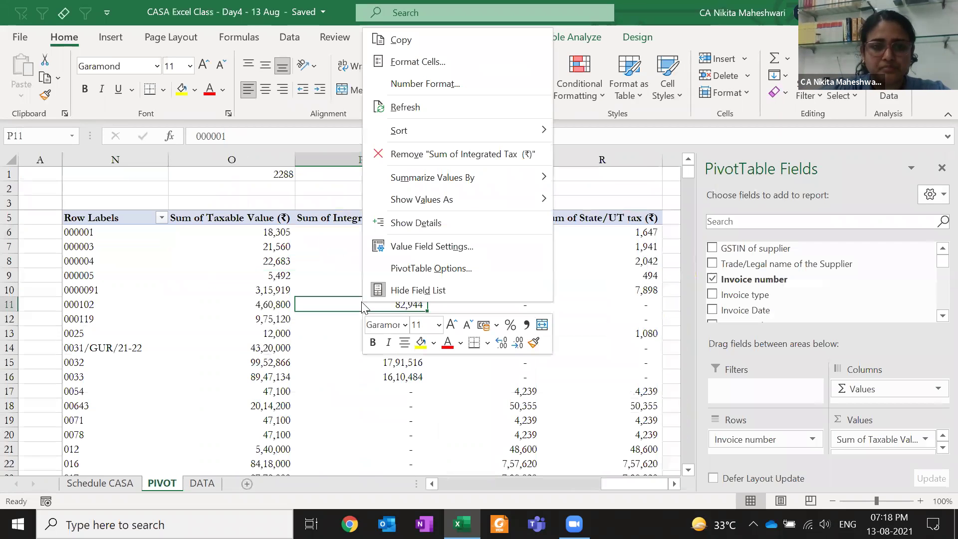
pyautogui.click(406, 108)
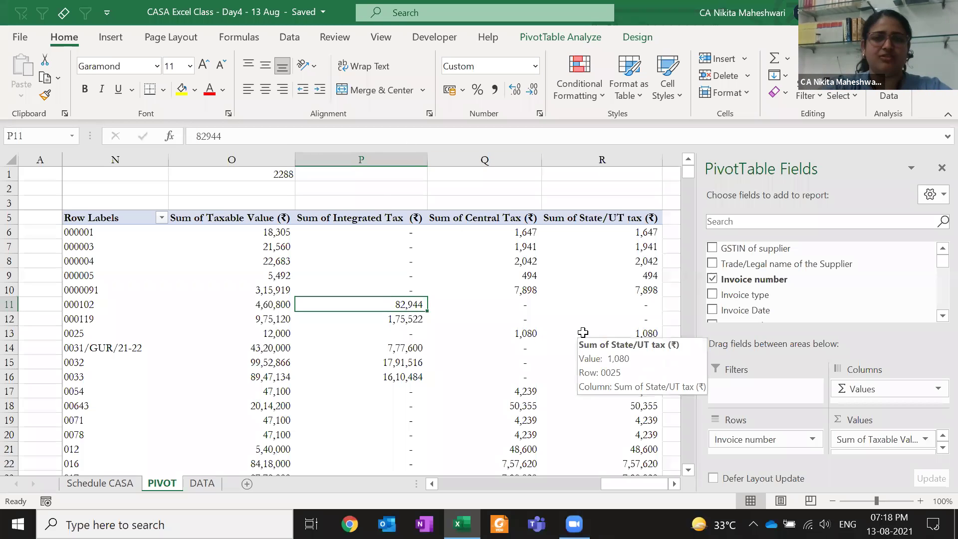
pyautogui.click(570, 36)
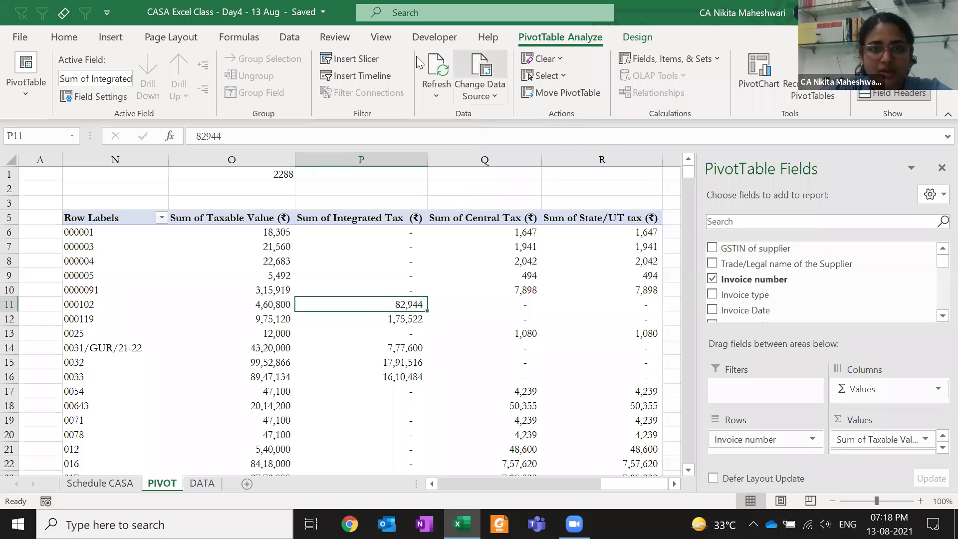
# Browse the available slicer fields and close the list without adding one
pyautogui.click(372, 61)
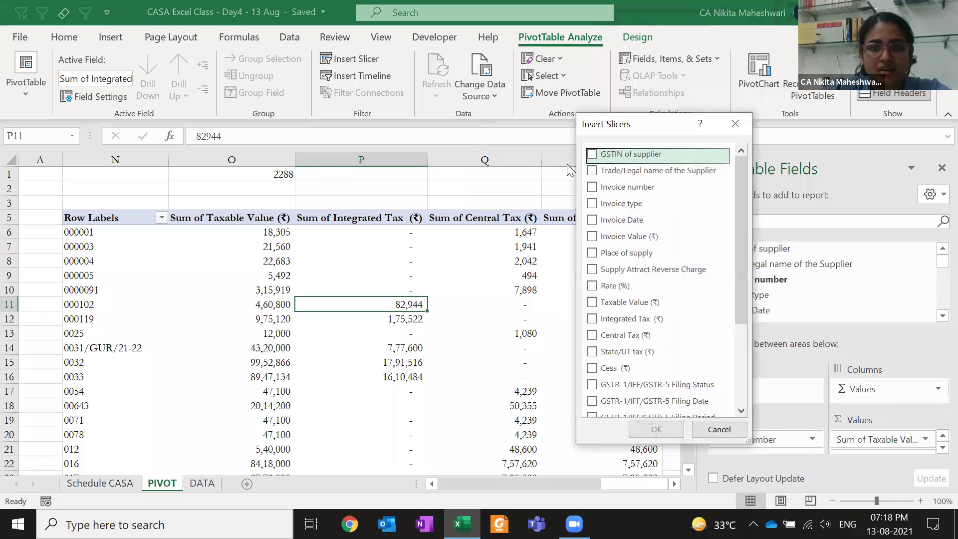
pyautogui.scroll(-3, 624, 220)
pyautogui.scroll(3, 624, 220)
pyautogui.scroll(-3, 624, 220)
pyautogui.scroll(3, 624, 219)
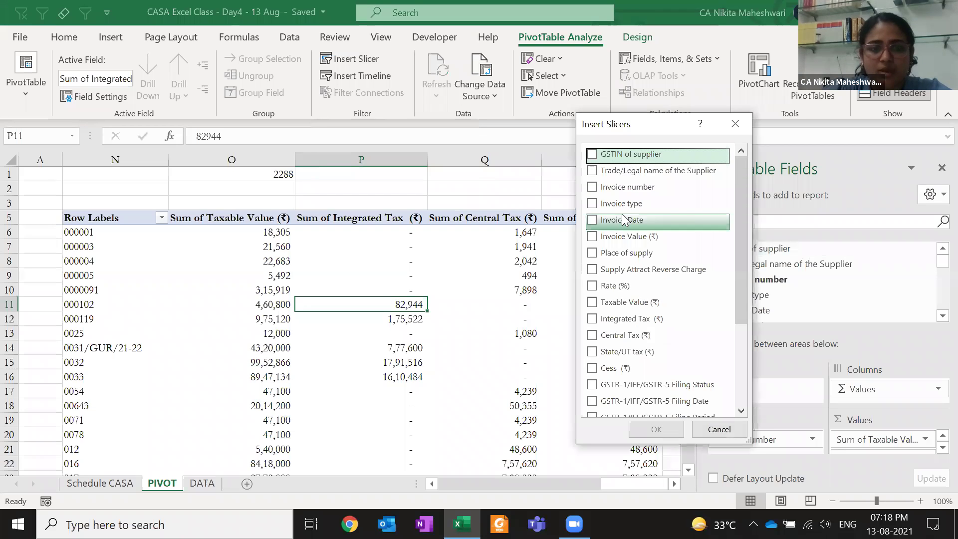
pyautogui.press('Escape')
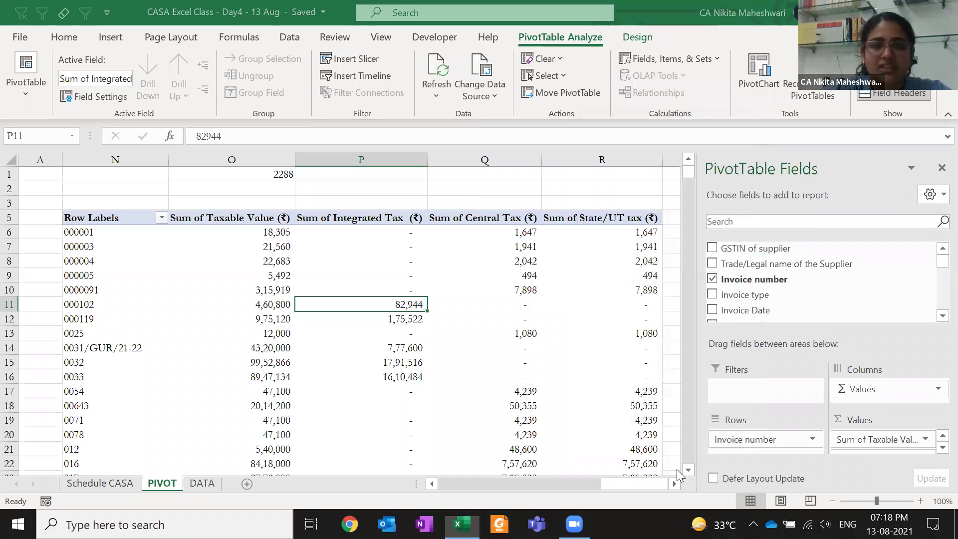
# Insert a GSTIN of supplier slicer and place it beside the pivot near columns S–T
pyautogui.click(374, 56)
pyautogui.click(592, 155)
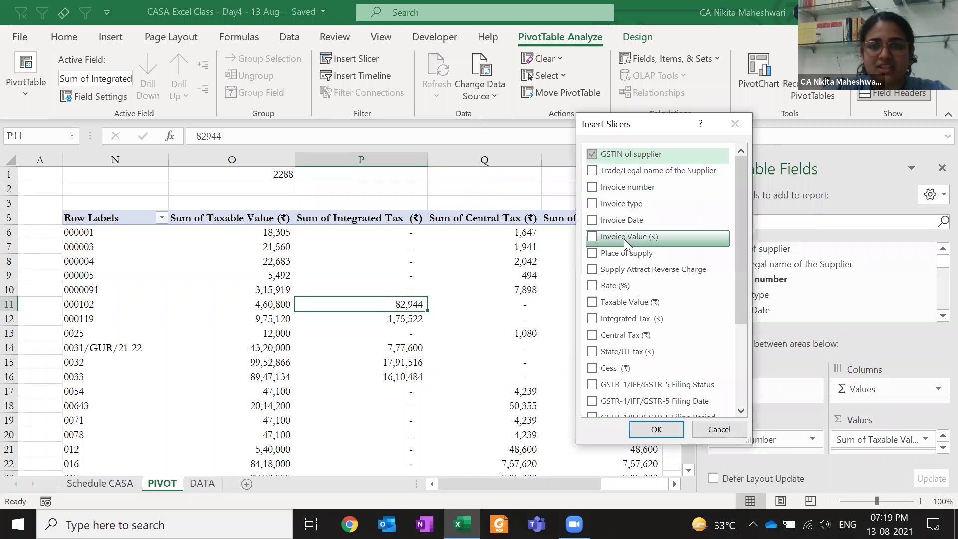
pyautogui.click(655, 430)
pyautogui.moveTo(389, 252); pyautogui.dragTo(780, 191)
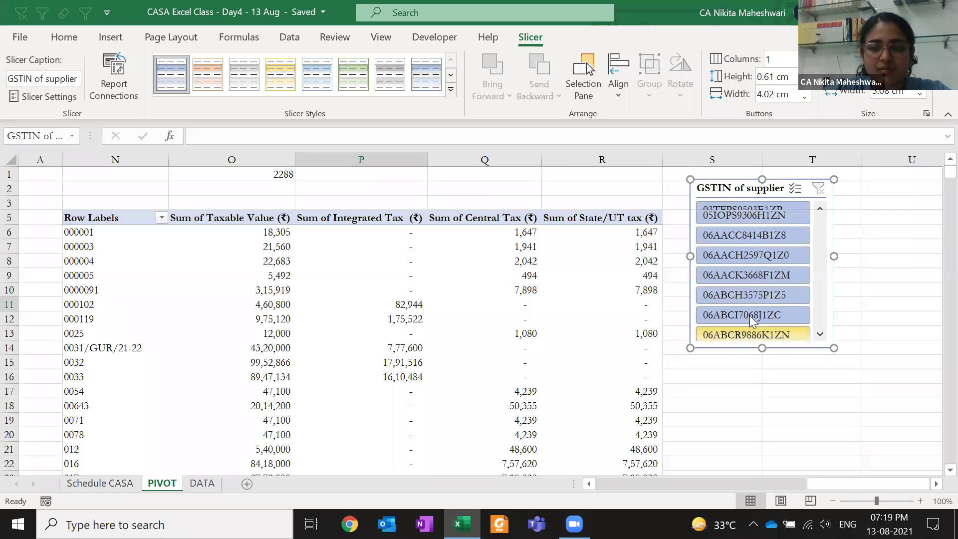
# Filter the pivot by single and multiple suppliers in the GSTIN slicer
pyautogui.click(754, 231)
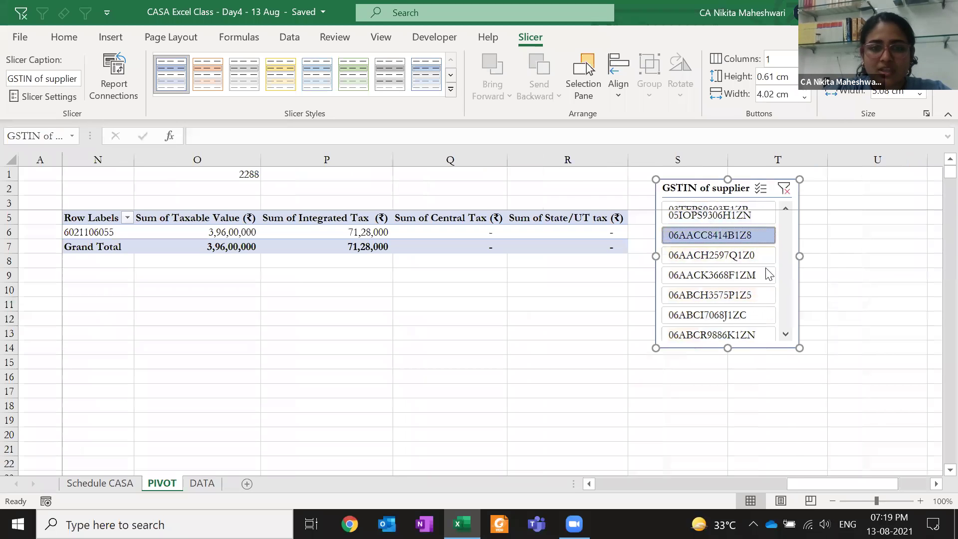
pyautogui.click(734, 261)
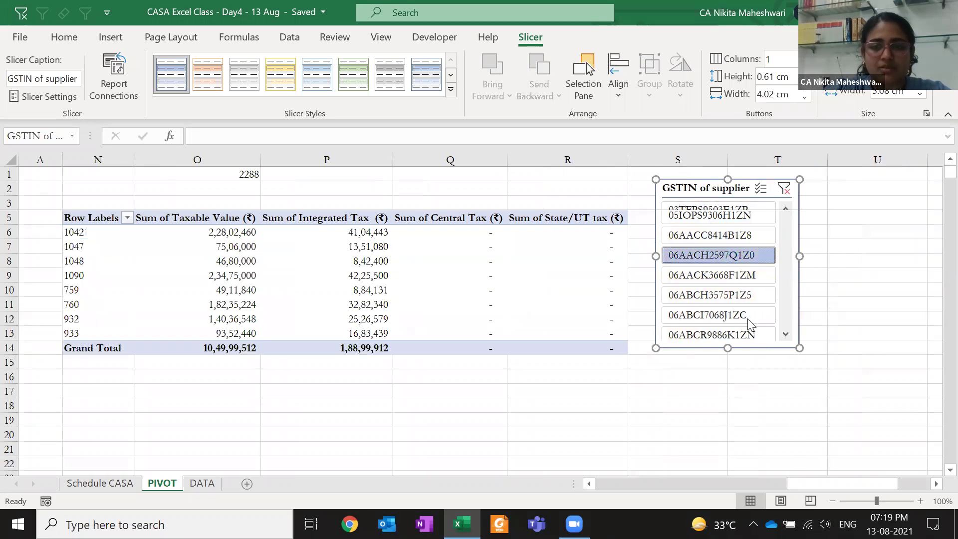
pyautogui.keyDown('ctrl'); pyautogui.click(728, 300); pyautogui.keyUp('ctrl')
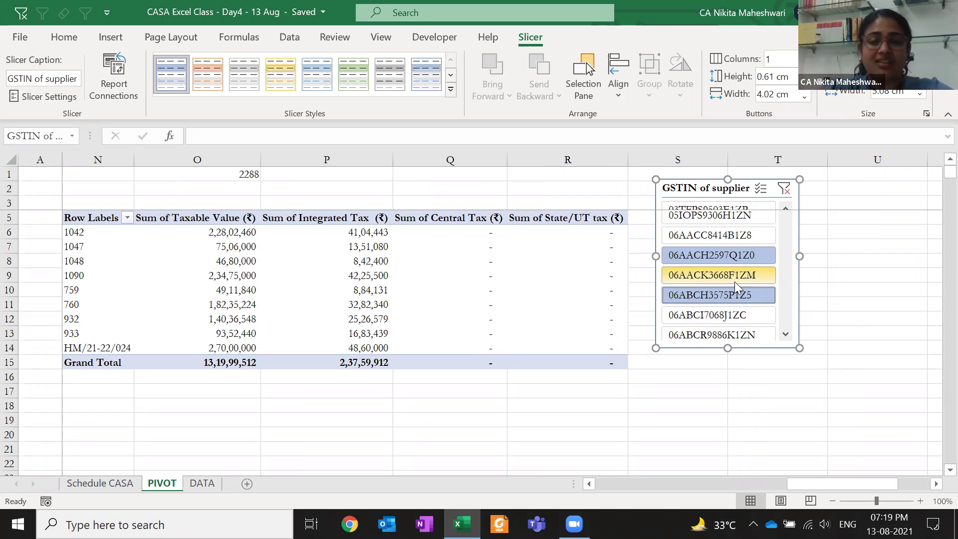
pyautogui.keyDown('ctrl'); pyautogui.click(734, 281); pyautogui.keyUp('ctrl')
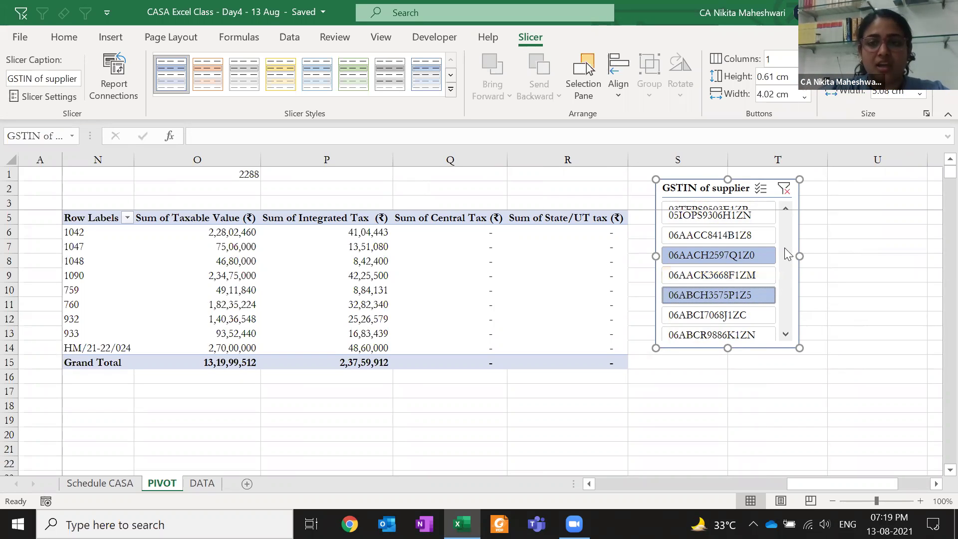
pyautogui.keyDown('ctrl'); pyautogui.click(734, 252); pyautogui.keyUp('ctrl')
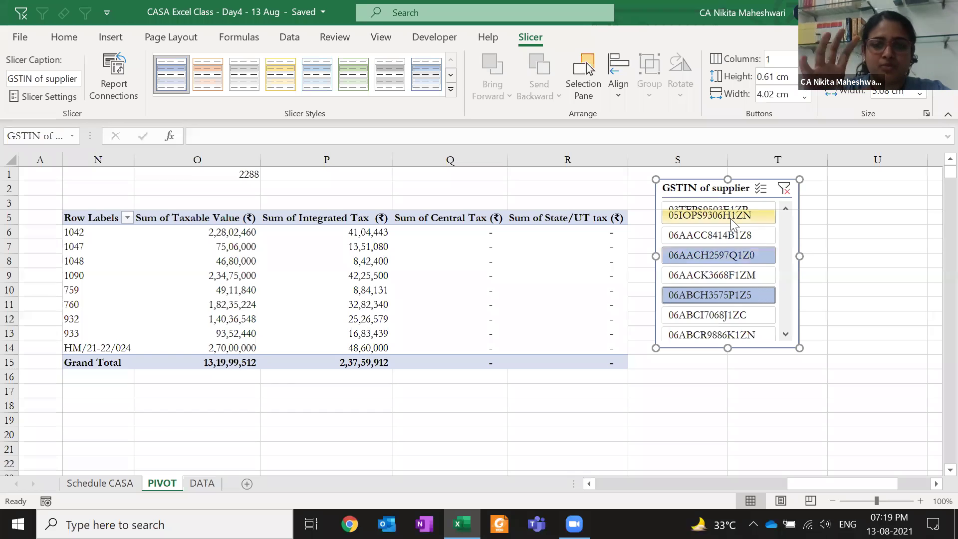
pyautogui.click(731, 220)
pyautogui.click(733, 280)
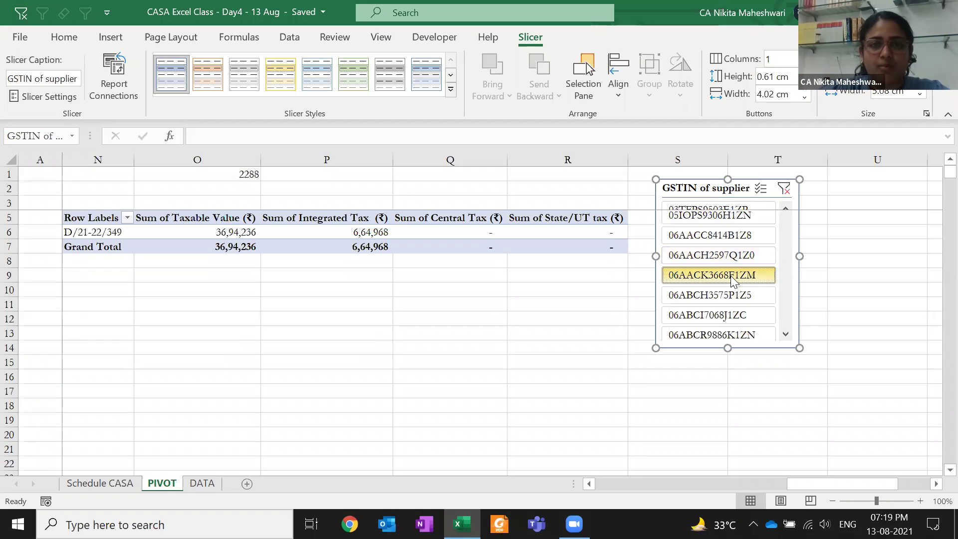
pyautogui.keyDown('ctrl'); pyautogui.click(715, 219); pyautogui.keyUp('ctrl')
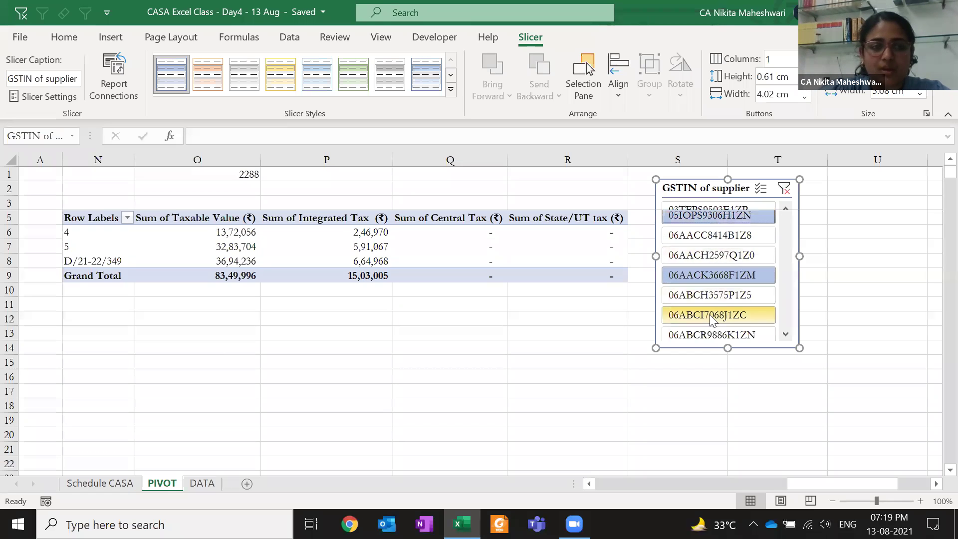
pyautogui.keyDown('ctrl'); pyautogui.click(709, 312); pyautogui.keyUp('ctrl')
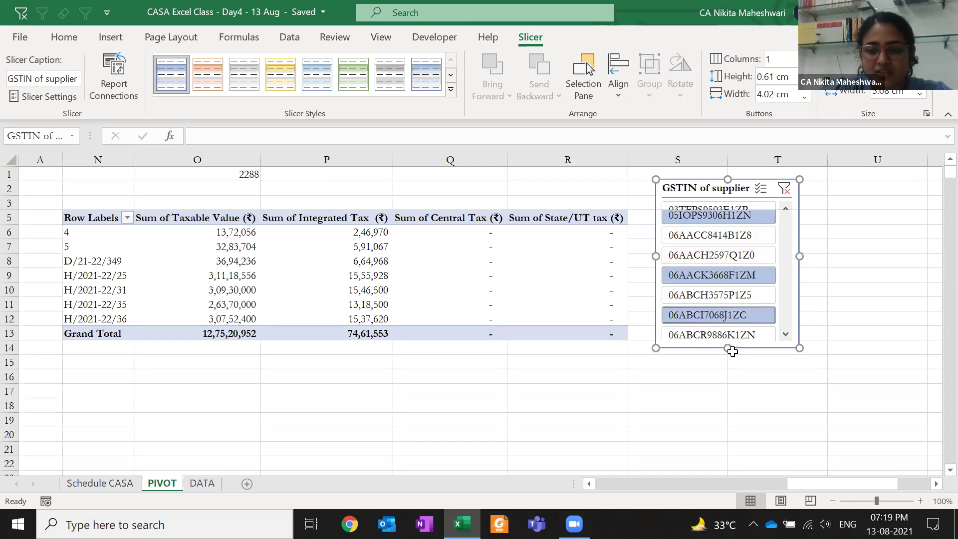
# Resize the GSTIN slicer taller and narrower, and set it back beside the pivot
pyautogui.moveTo(729, 348); pyautogui.dragTo(729, 470)
pyautogui.moveTo(655, 317); pyautogui.dragTo(392, 324)
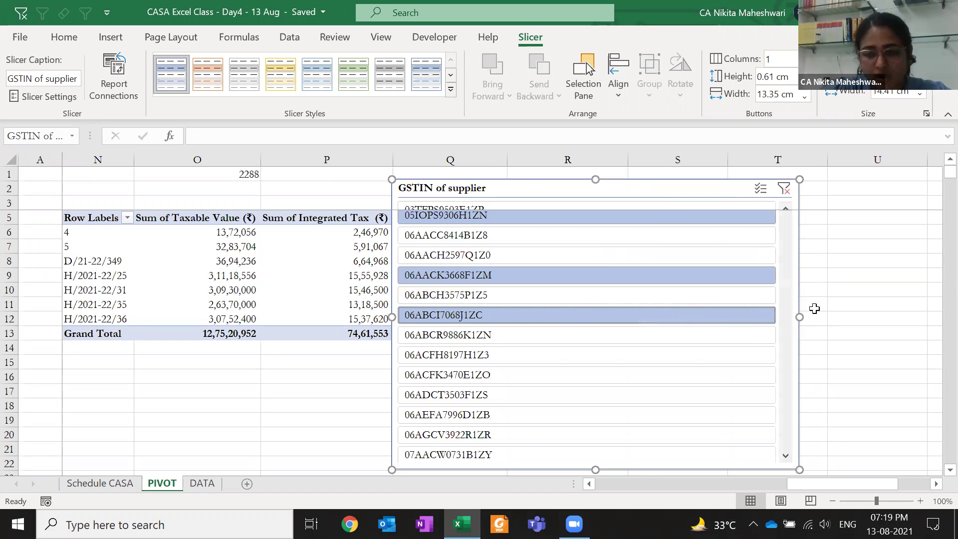
pyautogui.moveTo(801, 315); pyautogui.dragTo(575, 278)
pyautogui.moveTo(702, 210); pyautogui.dragTo(750, 236)
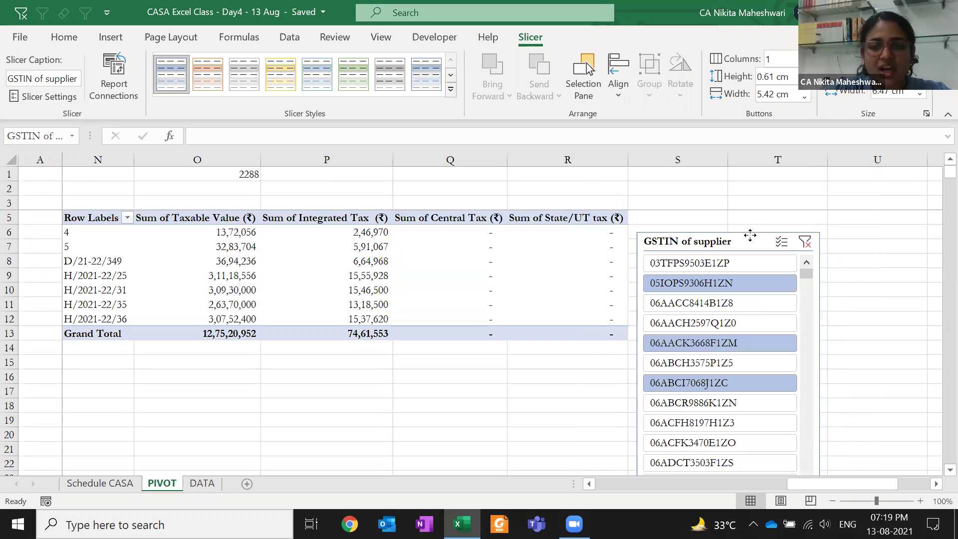
# Filter to a single supplier, then clear the GSTIN slicer filter to show all invoices
pyautogui.click(705, 300)
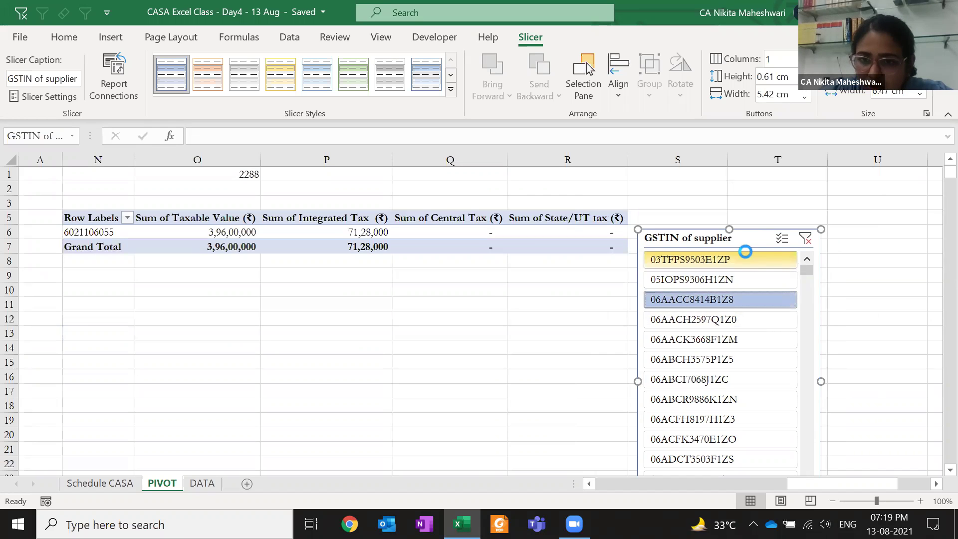
pyautogui.click(748, 258)
pyautogui.scroll(-15, 791, 387)
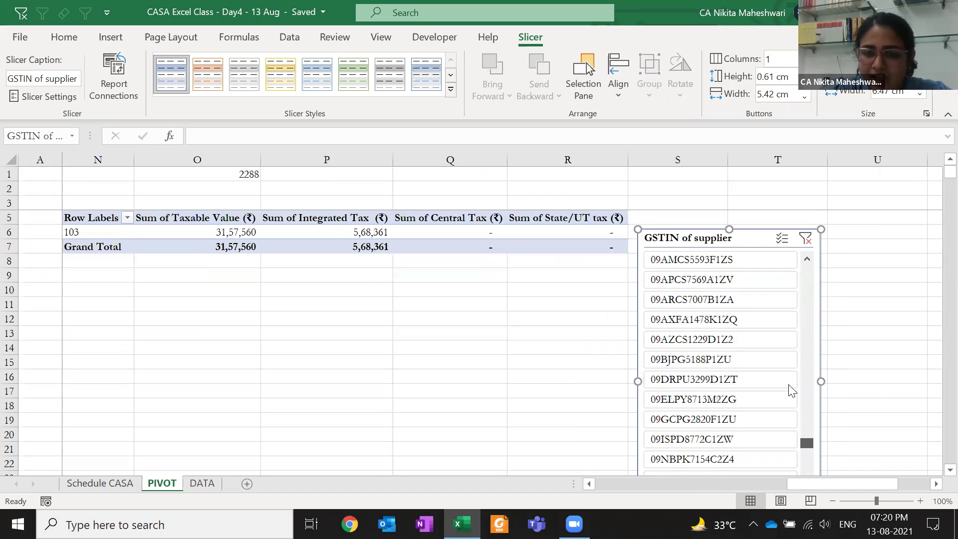
pyautogui.scroll(-5, 791, 390)
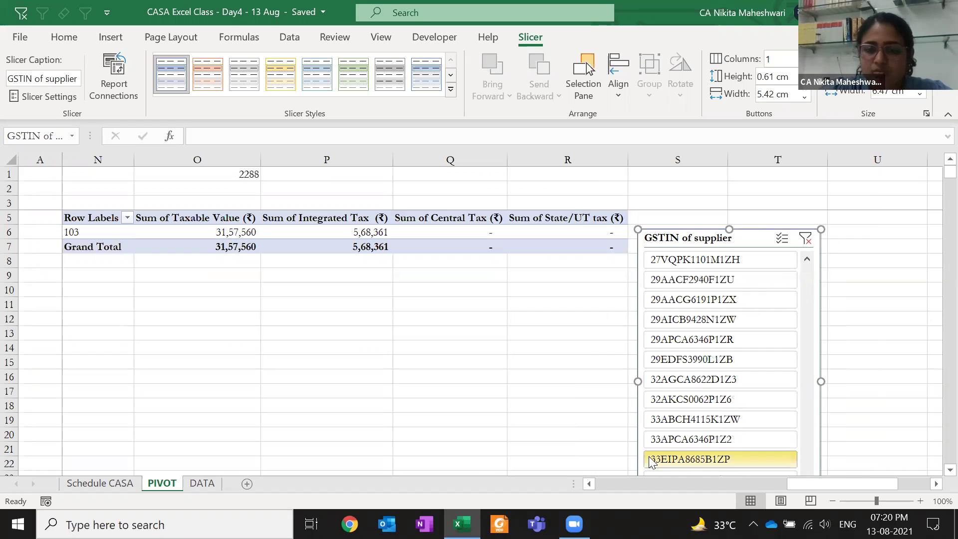
pyautogui.hotkey('alt', 'c')
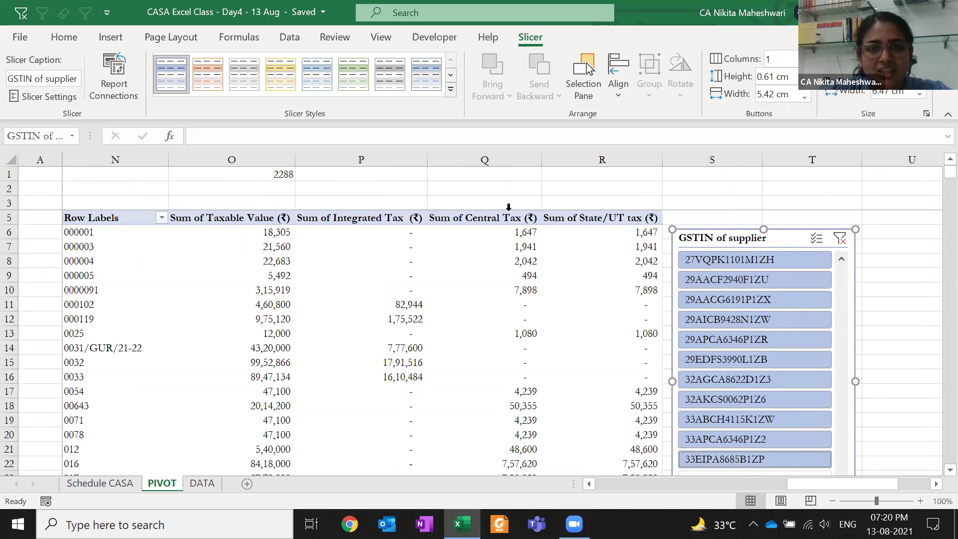
# Add an Invoice Date slicer to the pivot table
pyautogui.click(464, 304)
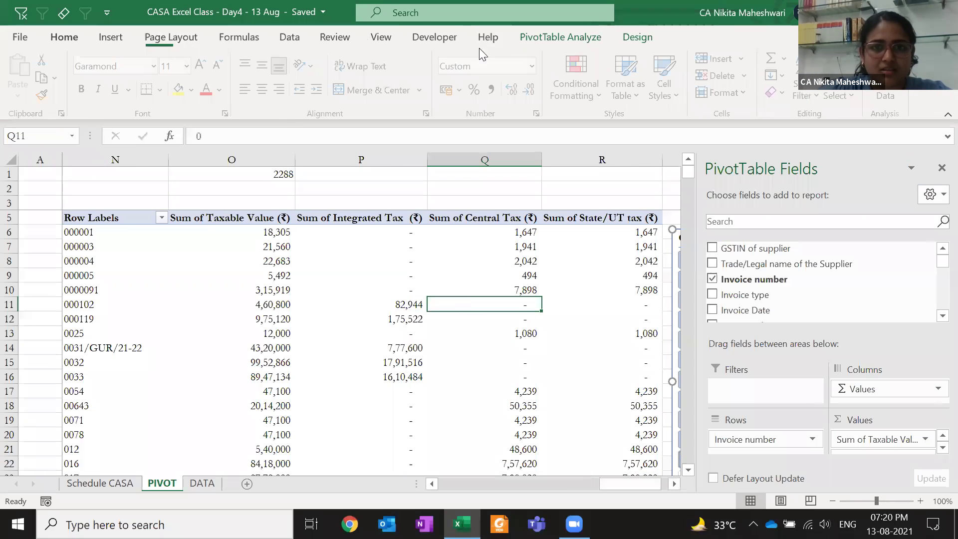
pyautogui.click(554, 39)
pyautogui.click(355, 58)
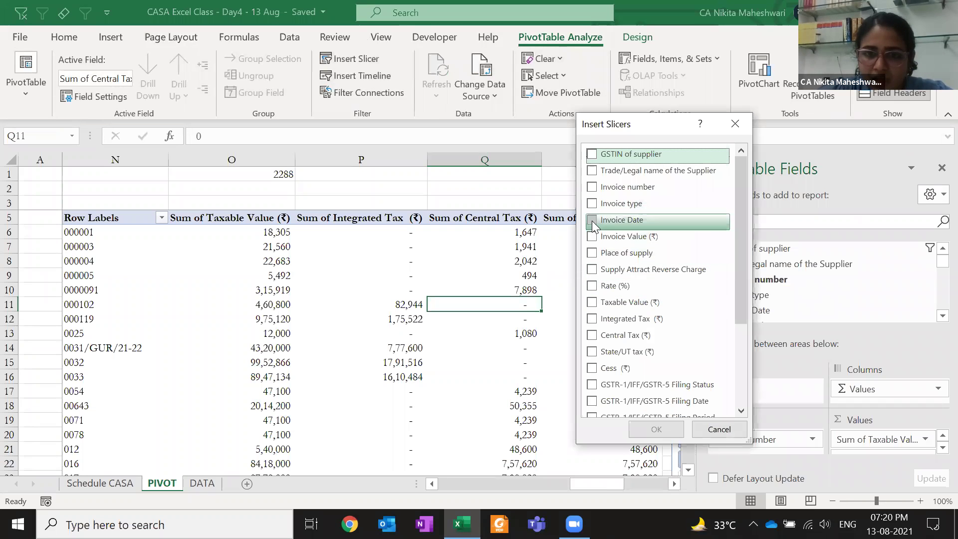
pyautogui.click(591, 220)
pyautogui.click(658, 429)
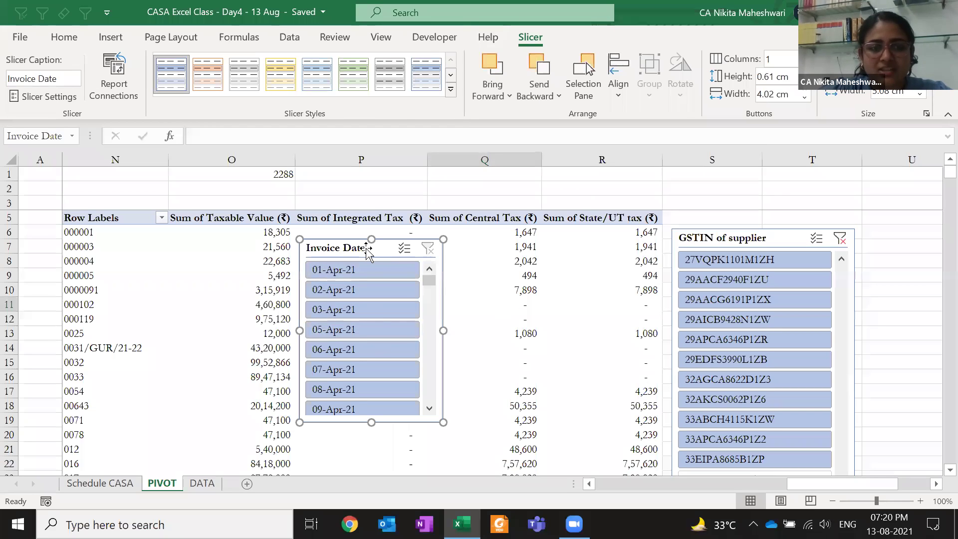
# Filter to 01-Apr-21, move the date slicer under columns Q–R and the GSTIN slicer over the pivot
pyautogui.click(356, 276)
pyautogui.moveTo(348, 248); pyautogui.dragTo(504, 349)
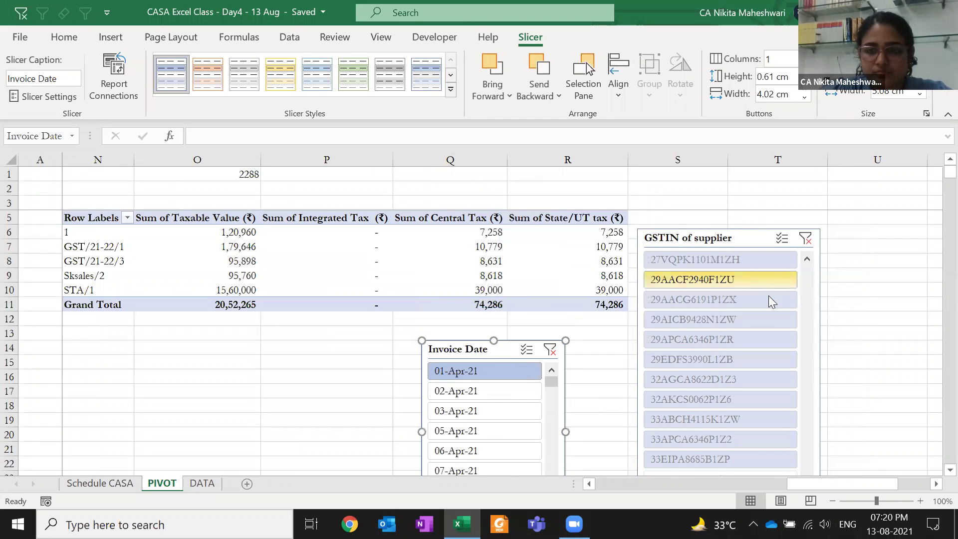
pyautogui.scroll(-8, 768, 301)
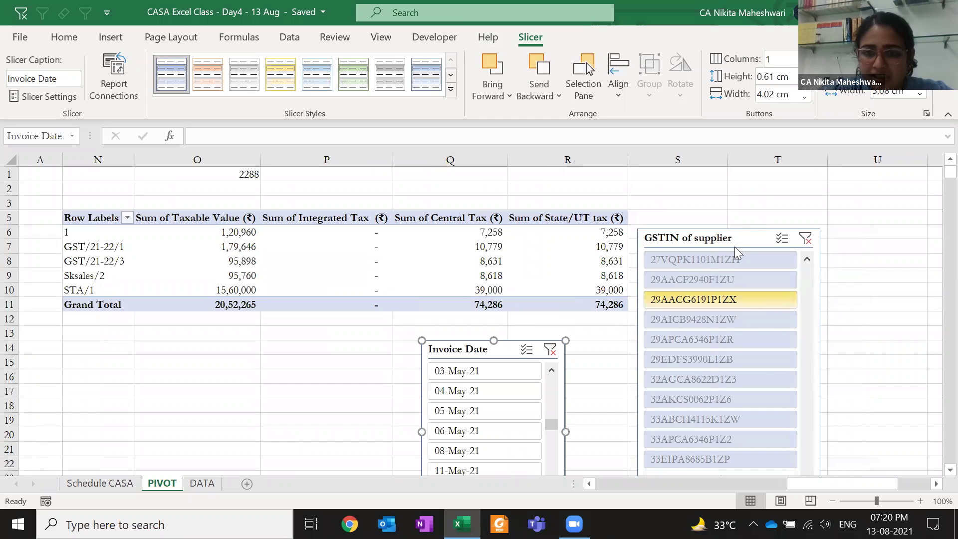
pyautogui.moveTo(738, 238); pyautogui.dragTo(690, 193)
pyautogui.moveTo(550, 442); pyautogui.dragTo(550, 370)
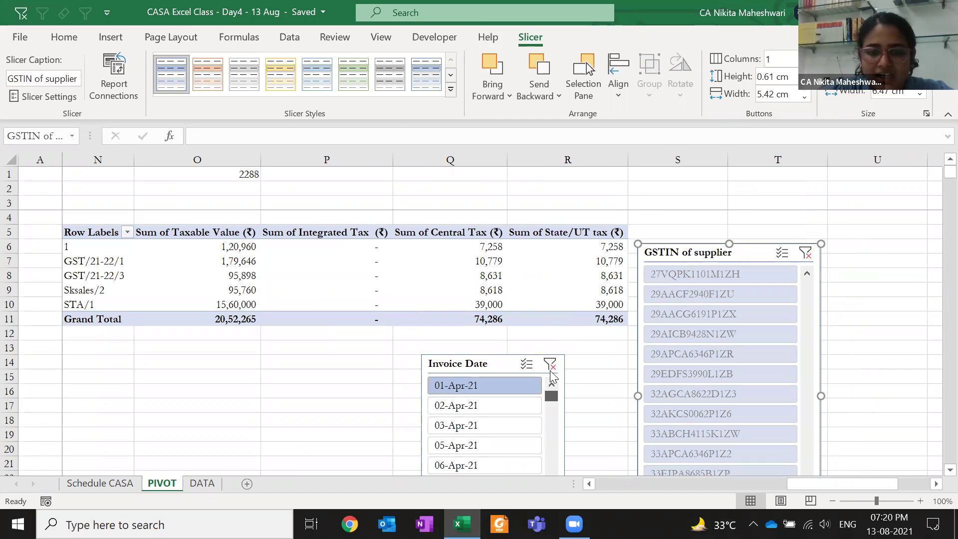
pyautogui.moveTo(673, 252); pyautogui.dragTo(231, 240)
# Try filtering the pivot by several different supplier GSTINs
pyautogui.click(237, 265)
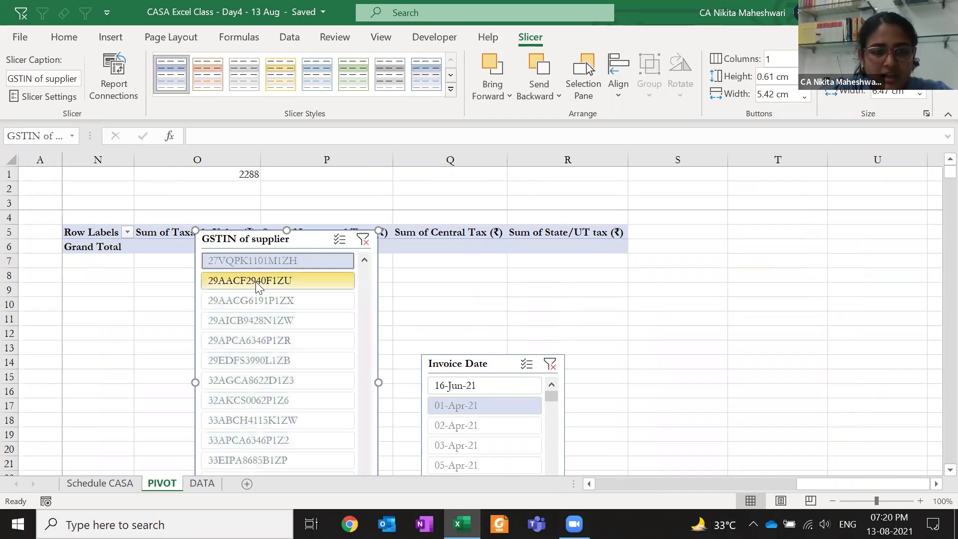
pyautogui.click(234, 281)
pyautogui.click(240, 362)
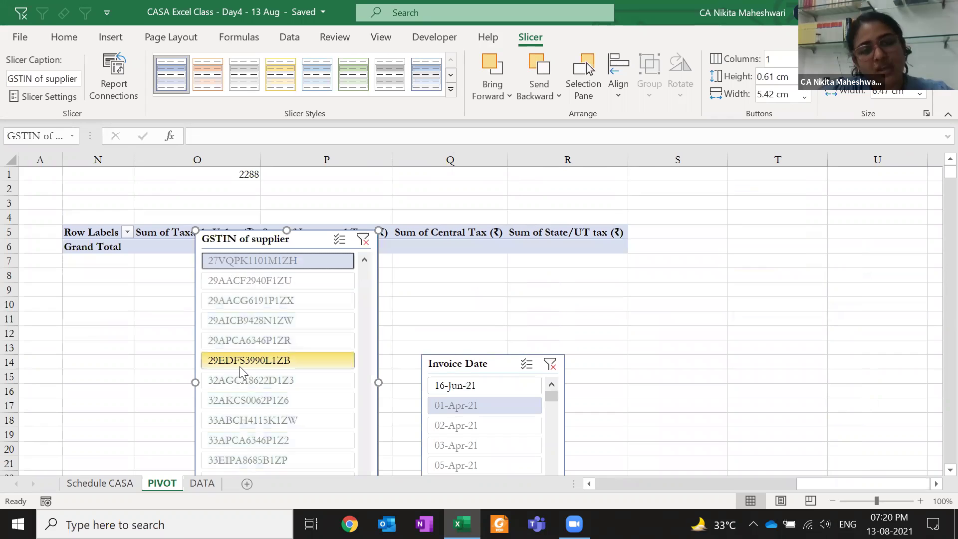
pyautogui.click(256, 266)
pyautogui.click(266, 356)
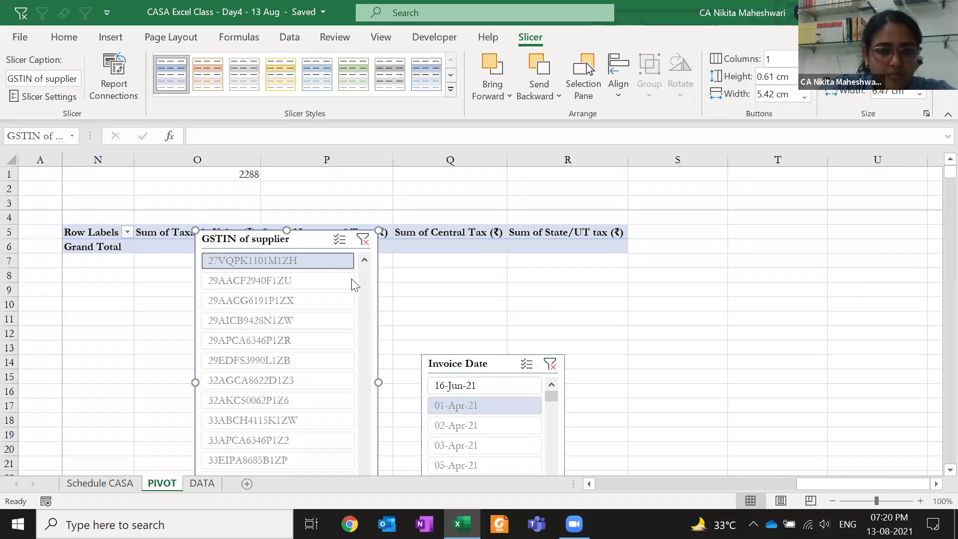
pyautogui.scroll(-10, 364, 320)
pyautogui.scroll(10, 366, 323)
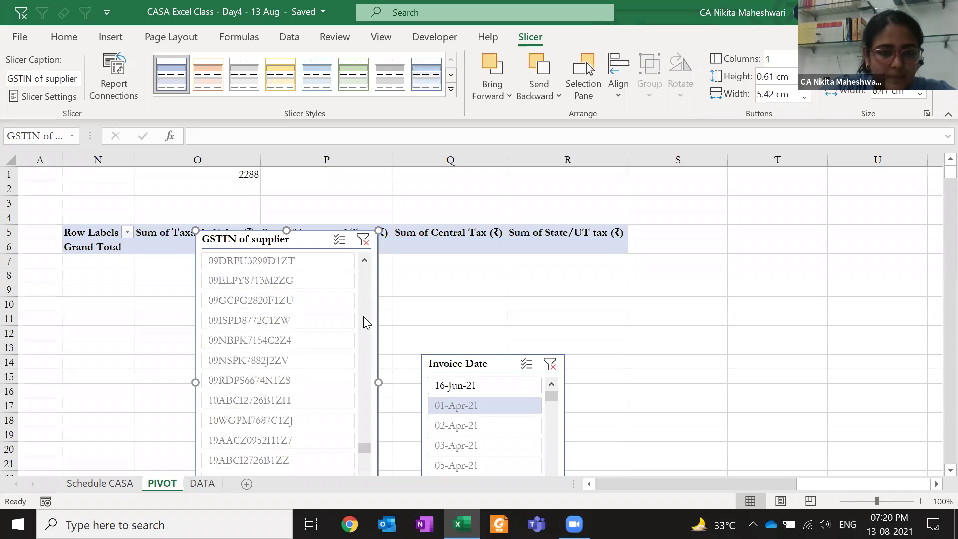
pyautogui.scroll(5, 364, 323)
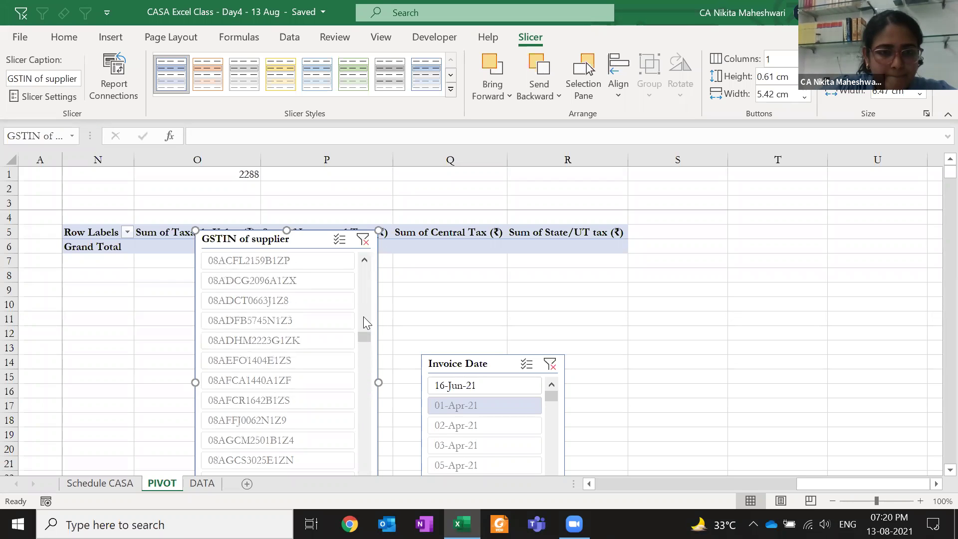
pyautogui.moveTo(365, 321); pyautogui.dragTo(365, 261)
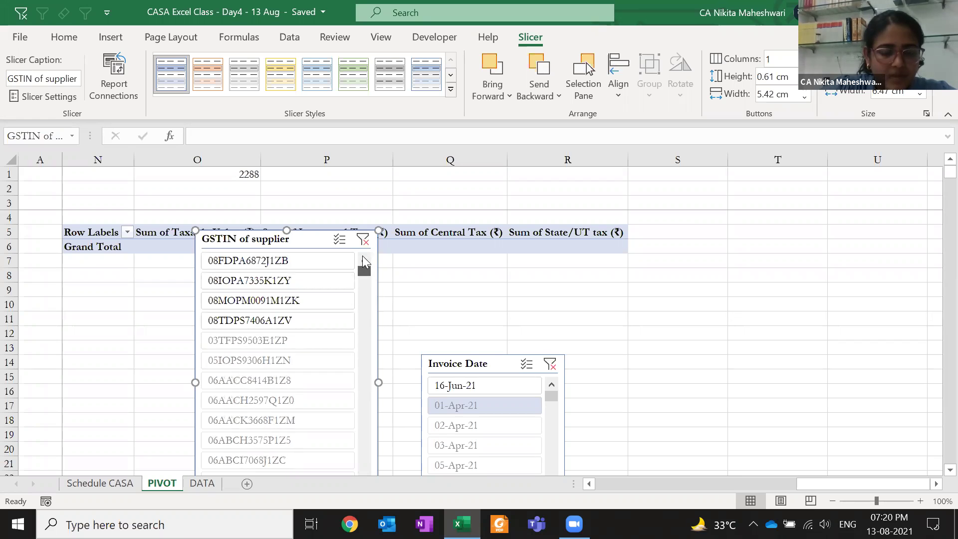
# Combine supplier GSTIN filters with the 12-Apr-21 and 01-Apr-21 date filters
pyautogui.click(294, 318)
pyautogui.click(283, 263)
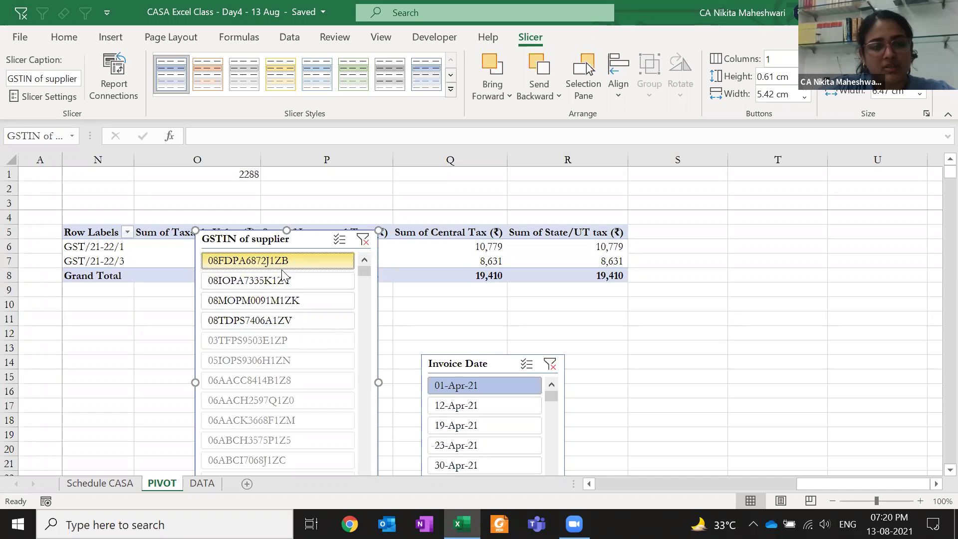
pyautogui.click(458, 412)
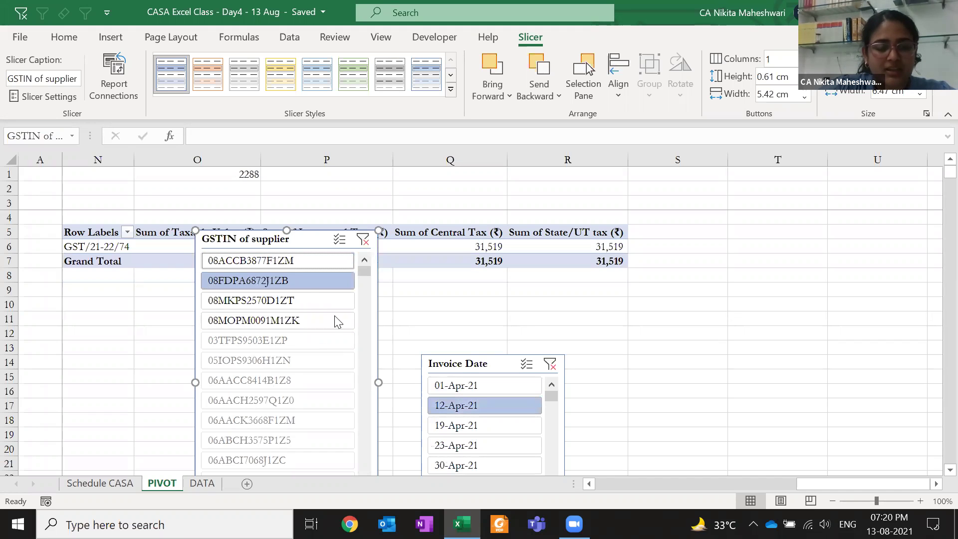
pyautogui.click(308, 422)
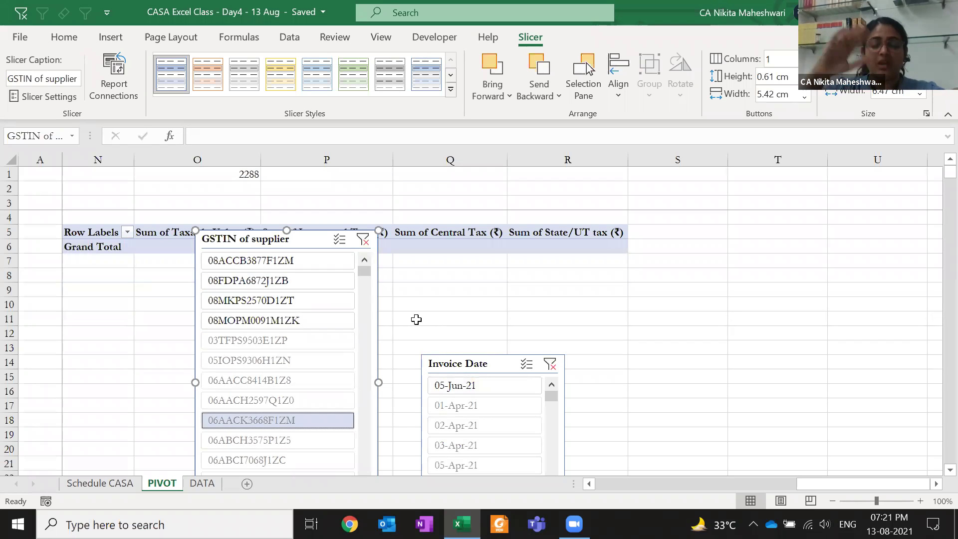
pyautogui.click(466, 405)
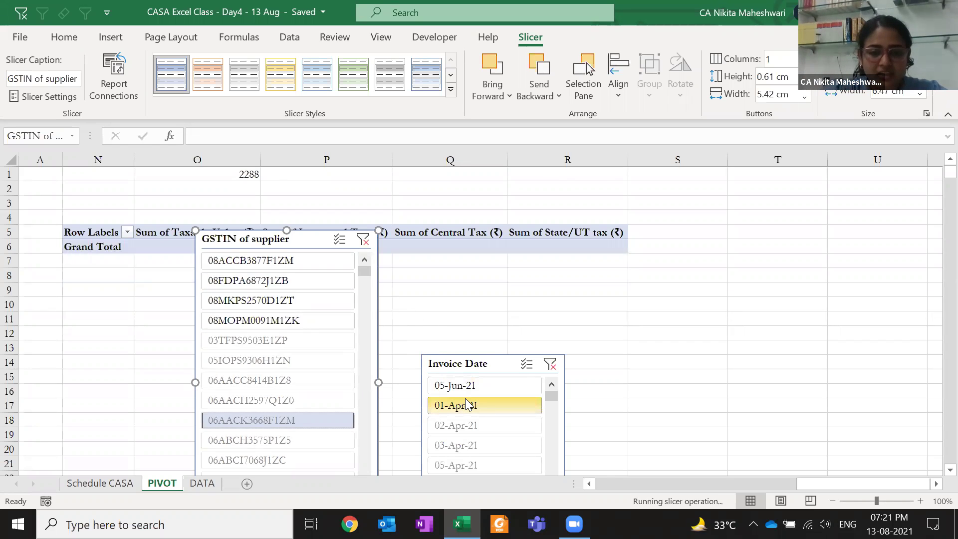
pyautogui.moveTo(466, 399); pyautogui.dragTo(465, 399)
# Filter the pivot to invoices dated 02, 06 and 07-Apr-21
pyautogui.click(513, 389)
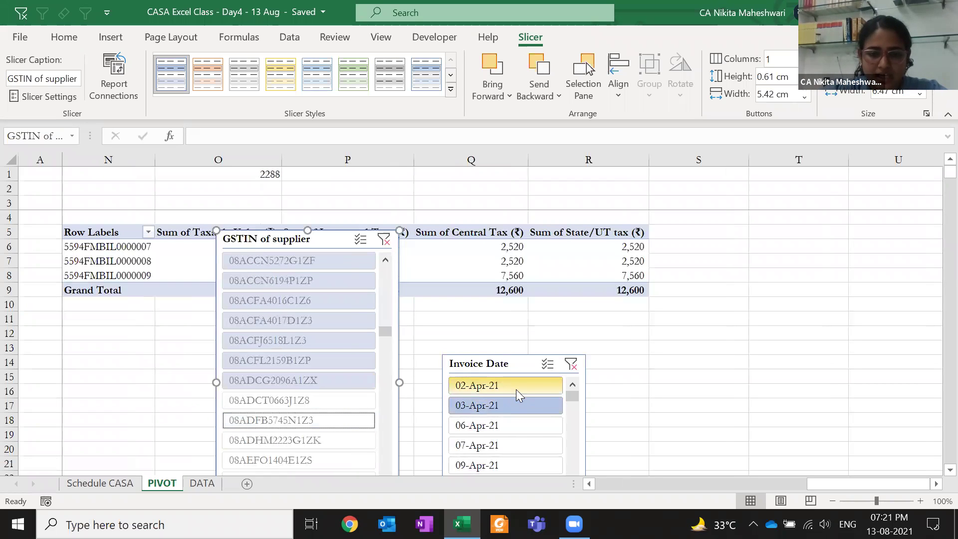
pyautogui.keyDown('ctrl'); pyautogui.click(509, 431); pyautogui.keyUp('ctrl')
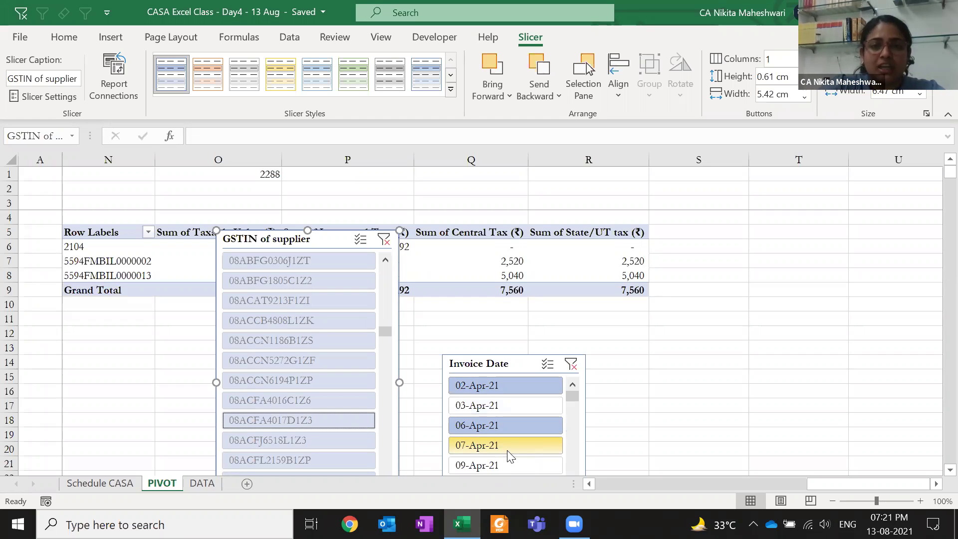
pyautogui.keyDown('ctrl'); pyautogui.click(509, 451); pyautogui.keyUp('ctrl')
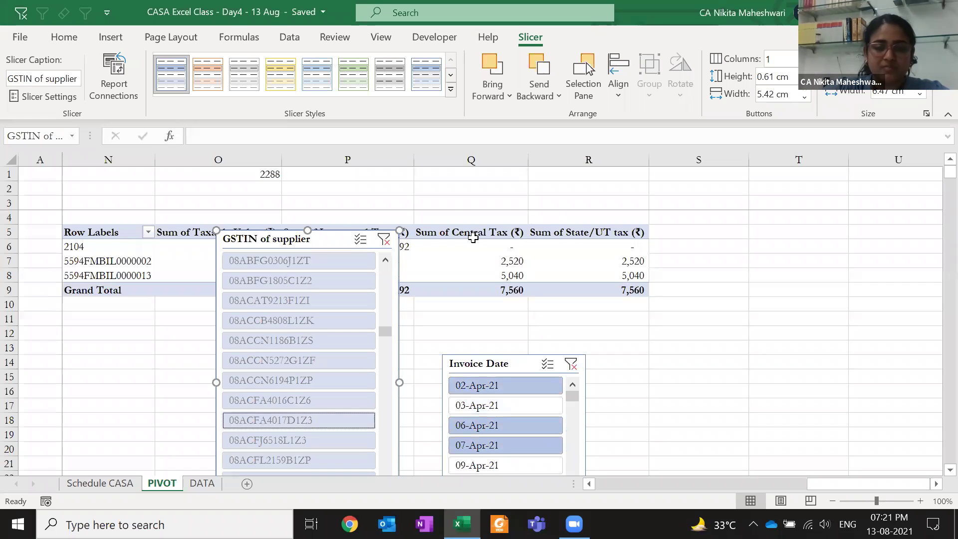
# Move the GSTIN slicer below the pivot at the left and return to the worksheet
pyautogui.moveTo(328, 240); pyautogui.dragTo(220, 326)
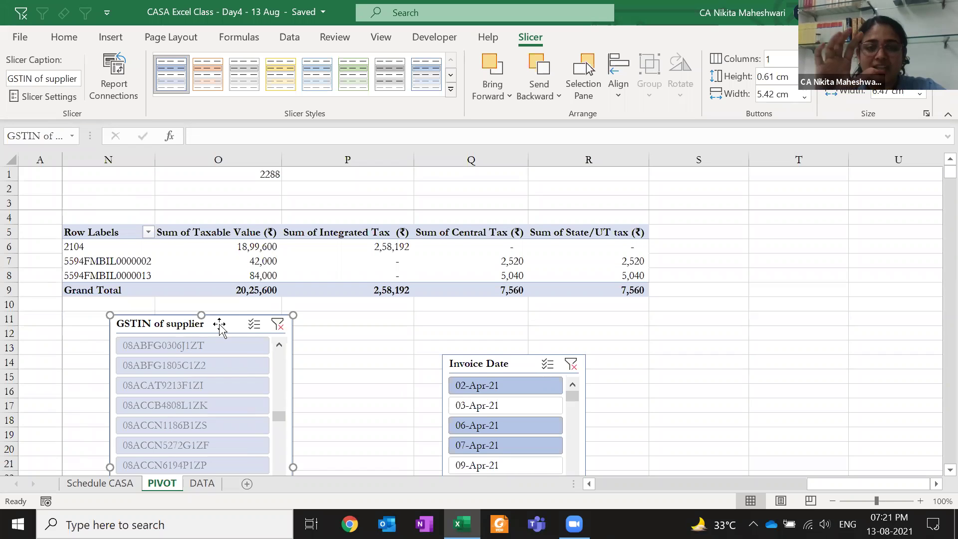
pyautogui.hotkey('ctrl', 'pageup')
pyautogui.hotkey('ctrl', 'pagedown')
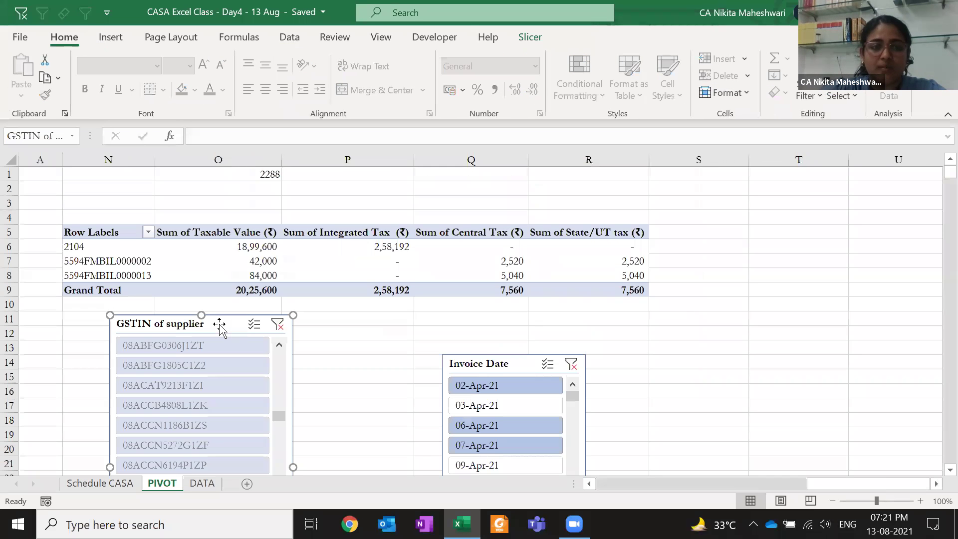
pyautogui.click(201, 195)
pyautogui.press('Home')
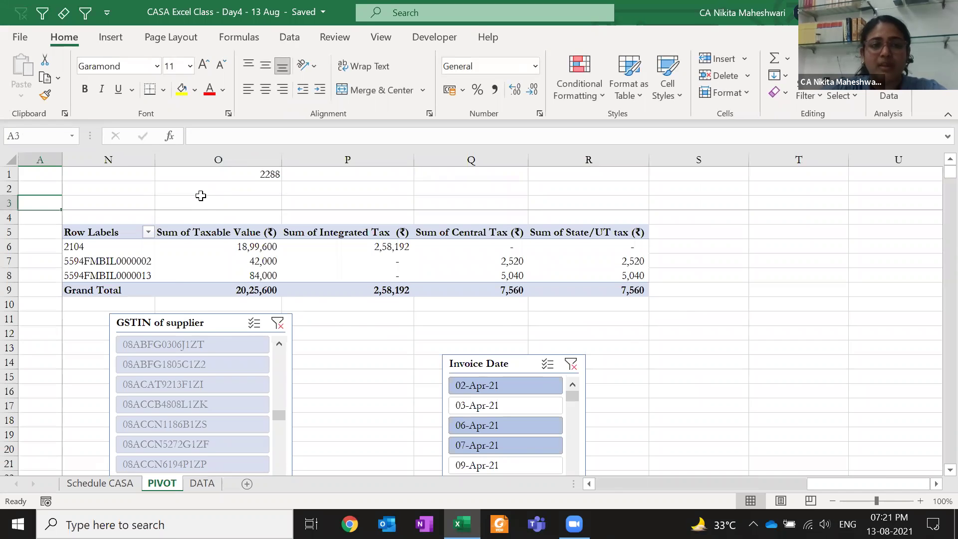
# Scroll to the tabular pivot, try moving GSTIN of supplier to Filters, then undo it
pyautogui.press('Right')
pyautogui.press('Right')
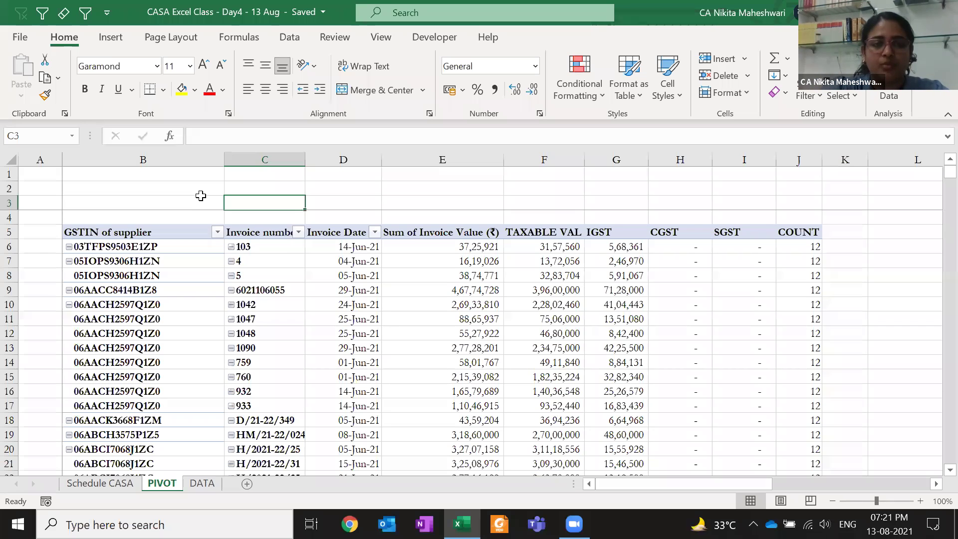
pyautogui.click(308, 288)
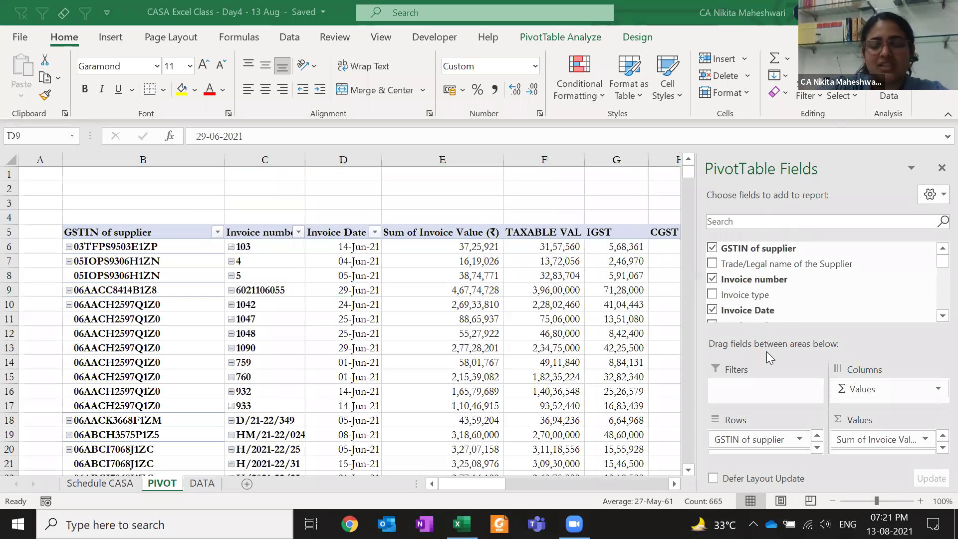
pyautogui.moveTo(752, 445); pyautogui.dragTo(756, 390)
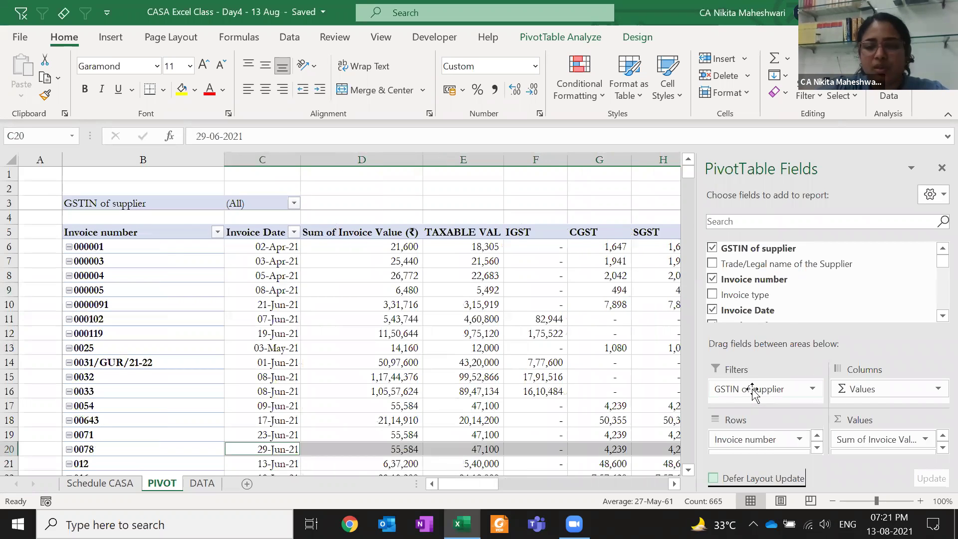
pyautogui.hotkey('ctrl', 'z')
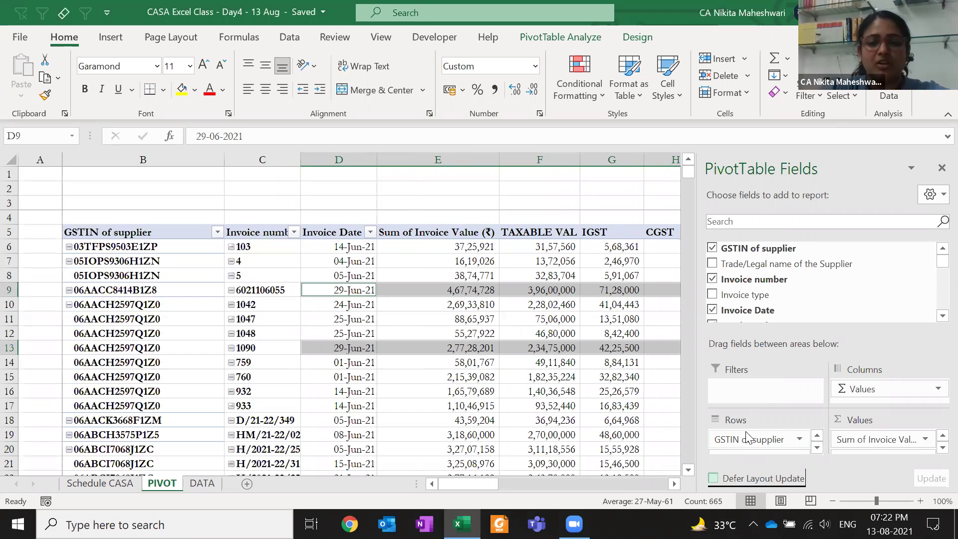
pyautogui.click(886, 439)
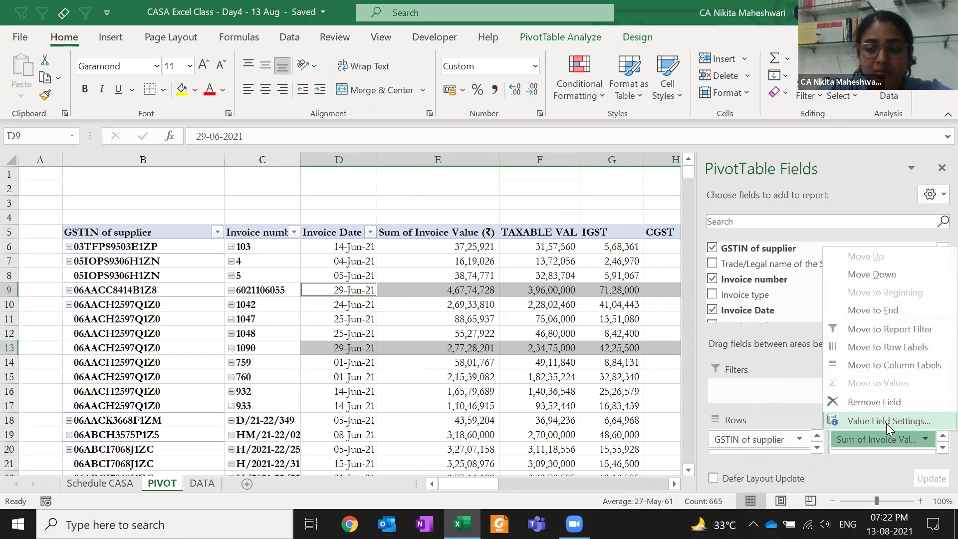
pyautogui.click(886, 422)
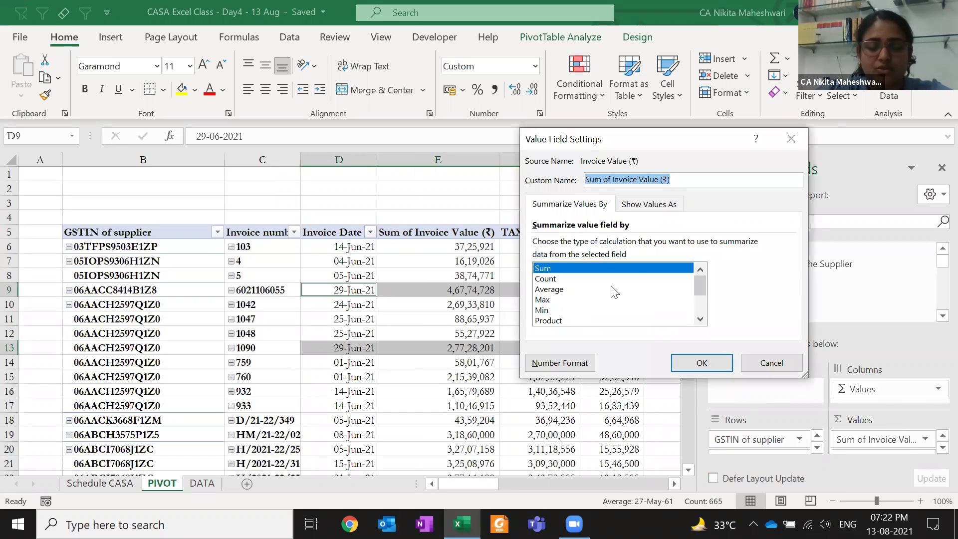
pyautogui.click(791, 139)
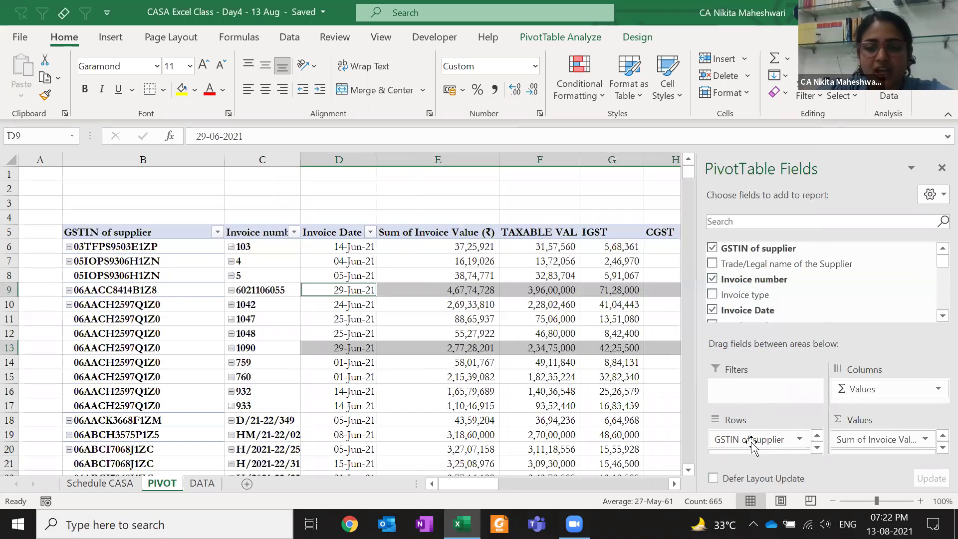
pyautogui.click(752, 440)
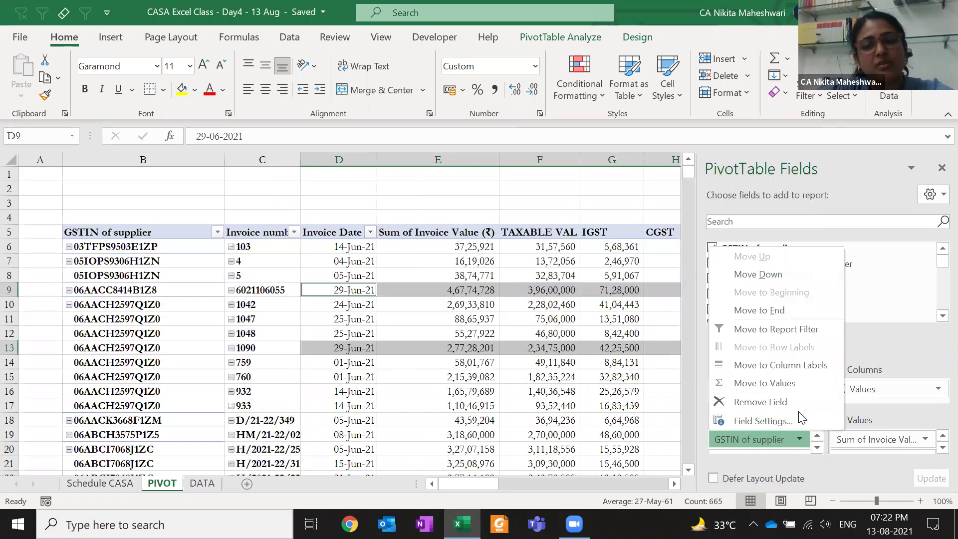
pyautogui.click(802, 419)
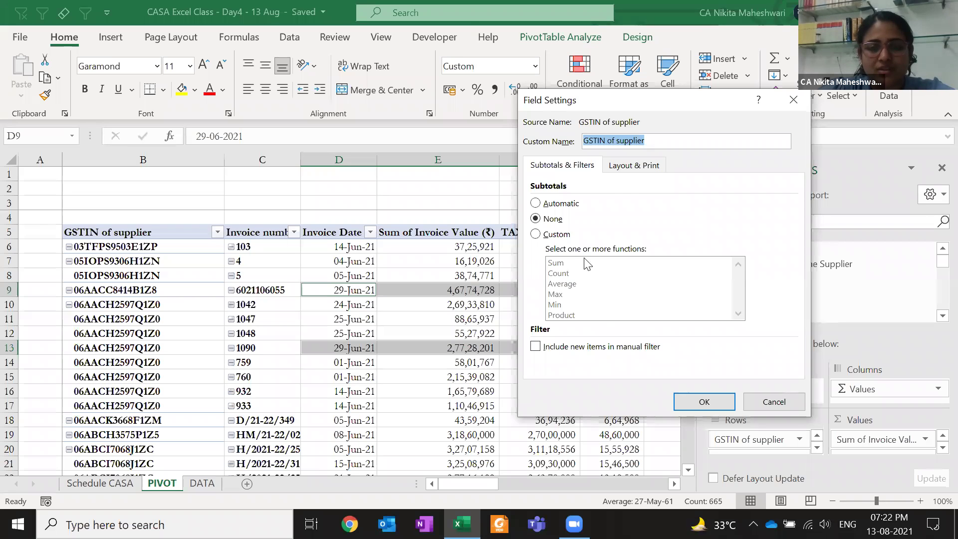
pyautogui.click(640, 169)
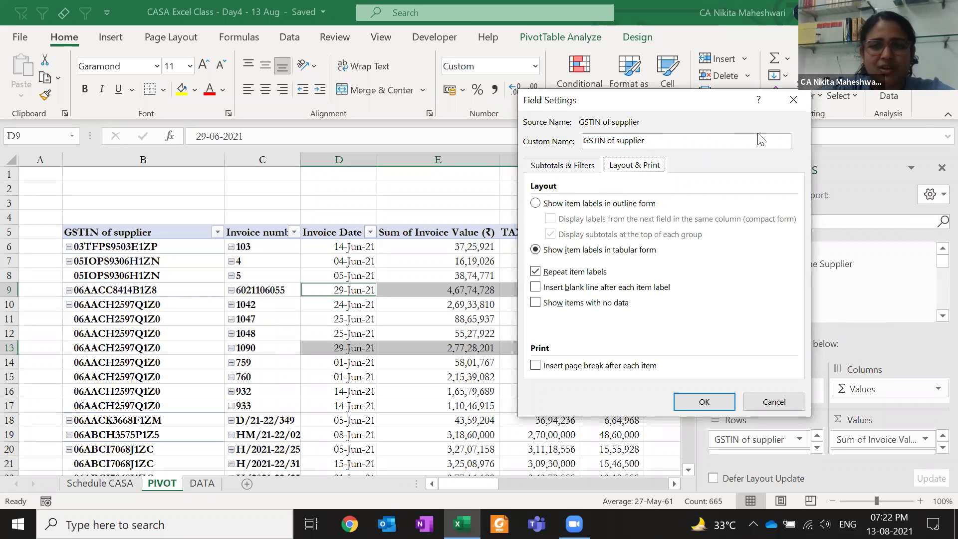
pyautogui.click(794, 100)
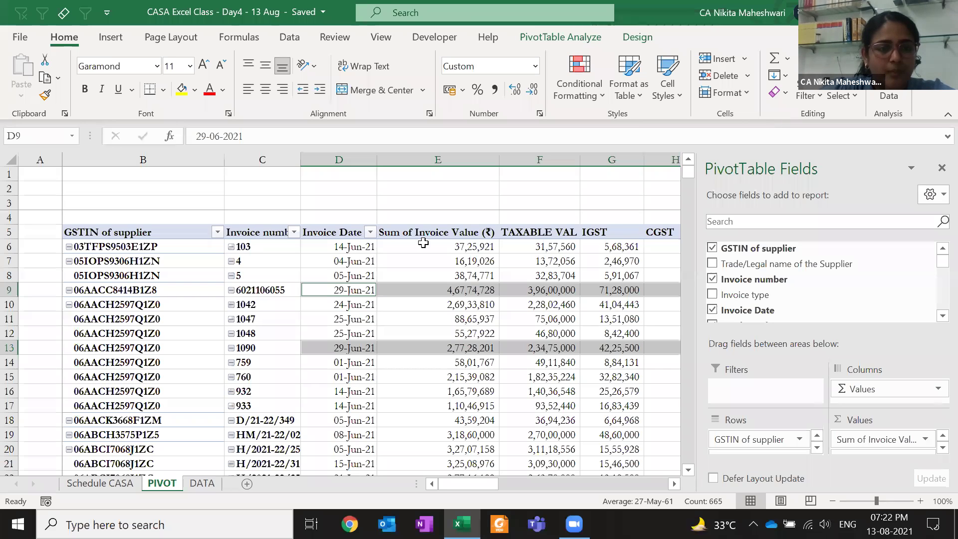
pyautogui.click(463, 225)
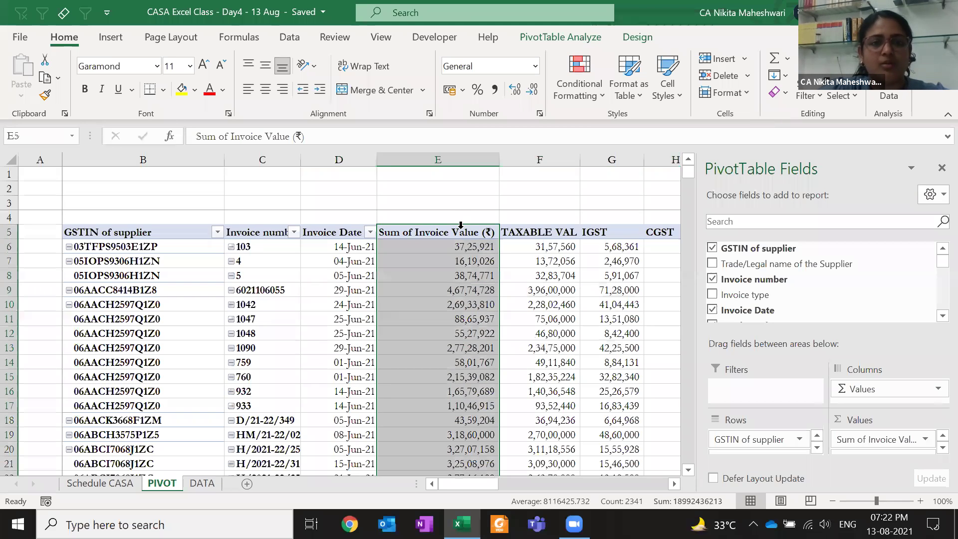
pyautogui.doubleClick(139, 231)
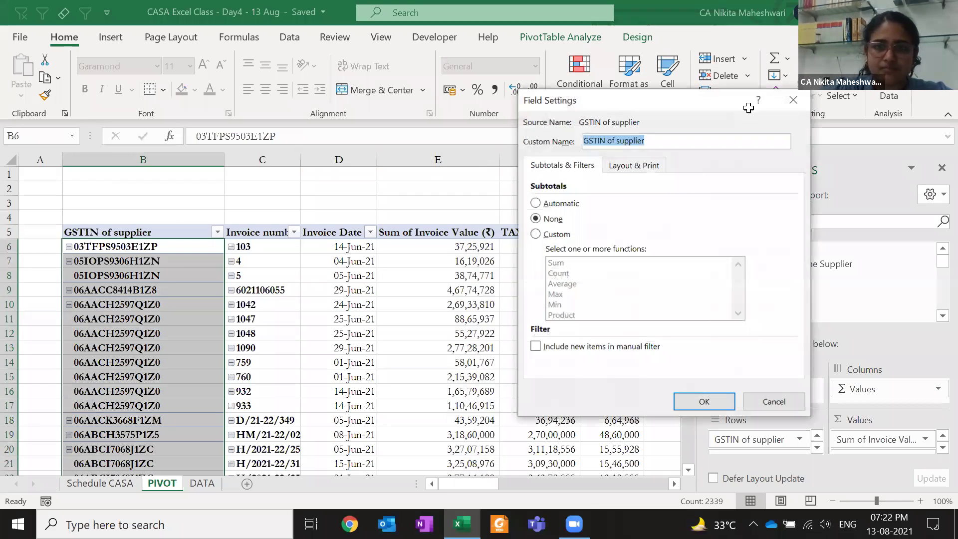
pyautogui.press('Escape')
pyautogui.click(114, 202)
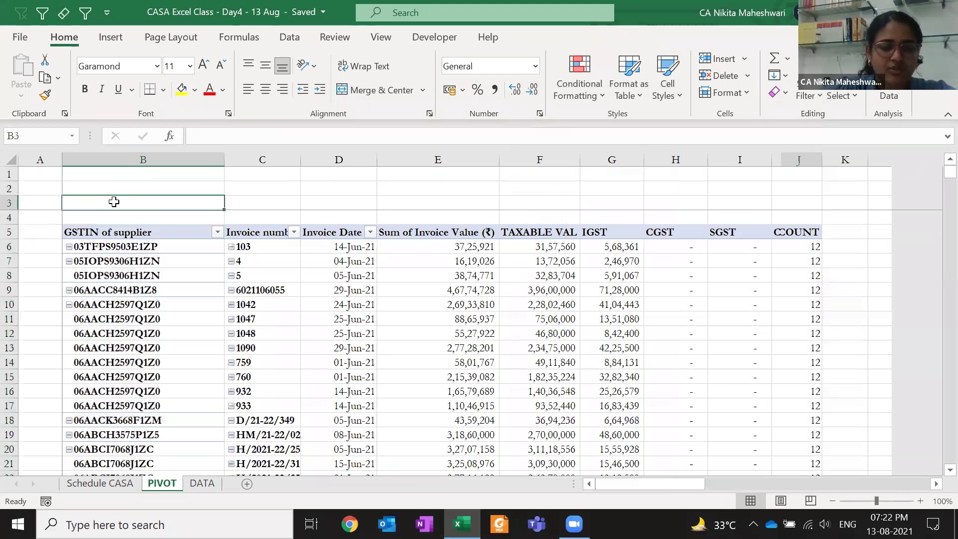
# Copy pivot range B3:J2343 and paste it as values only at D3 of a new workbook
pyautogui.hotkey('ctrl', 'shift', 'End')
pyautogui.hotkey('ctrl', 'c')
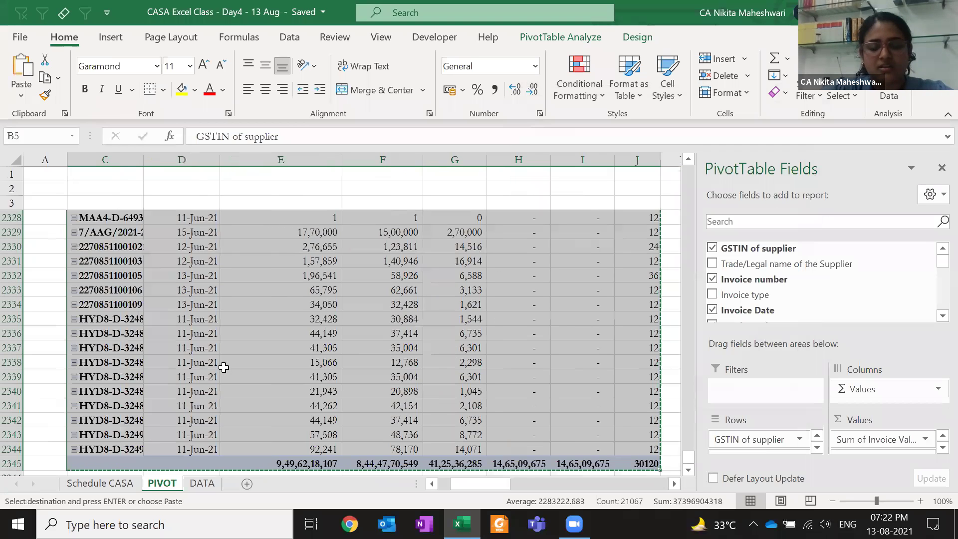
pyautogui.click(170, 202)
pyautogui.hotkey('ctrl', 'n')
pyautogui.click(171, 202)
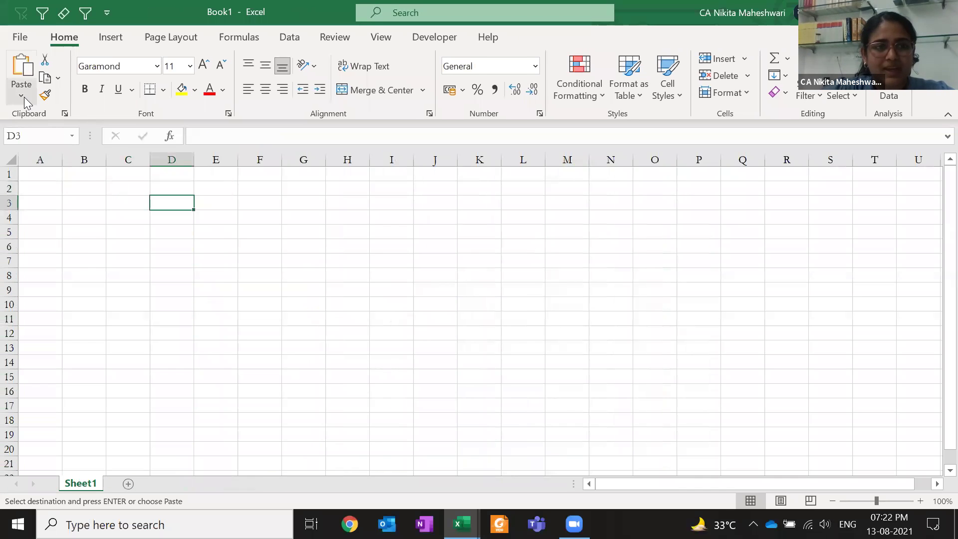
pyautogui.click(21, 95)
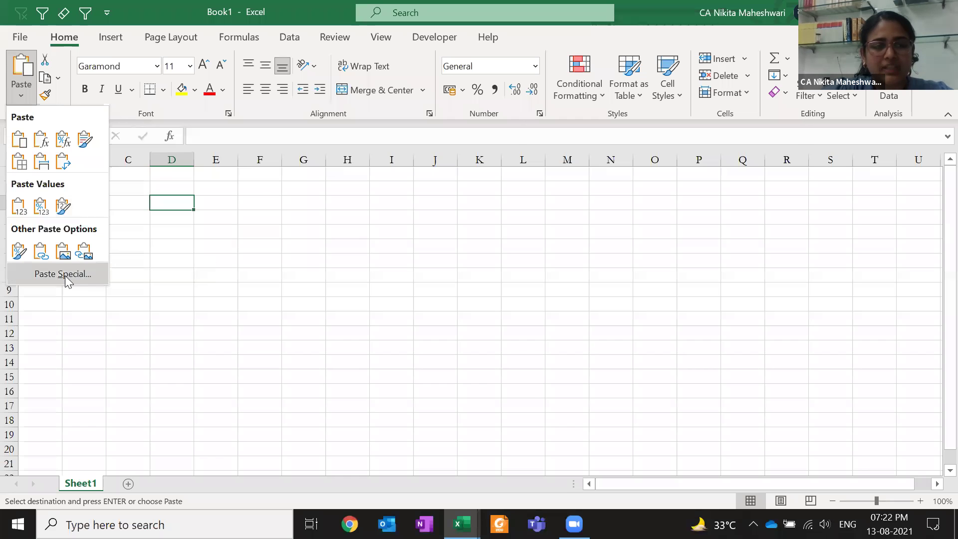
pyautogui.click(63, 274)
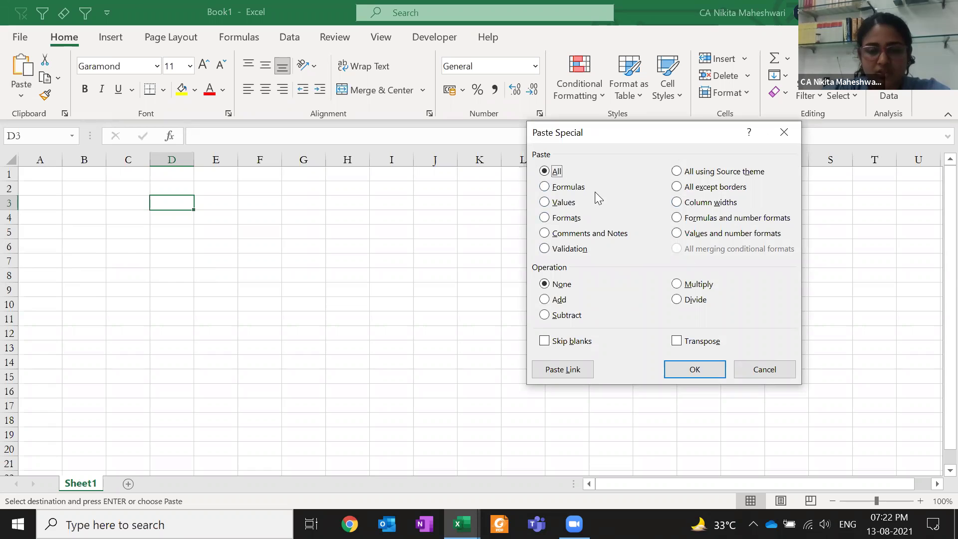
pyautogui.click(569, 205)
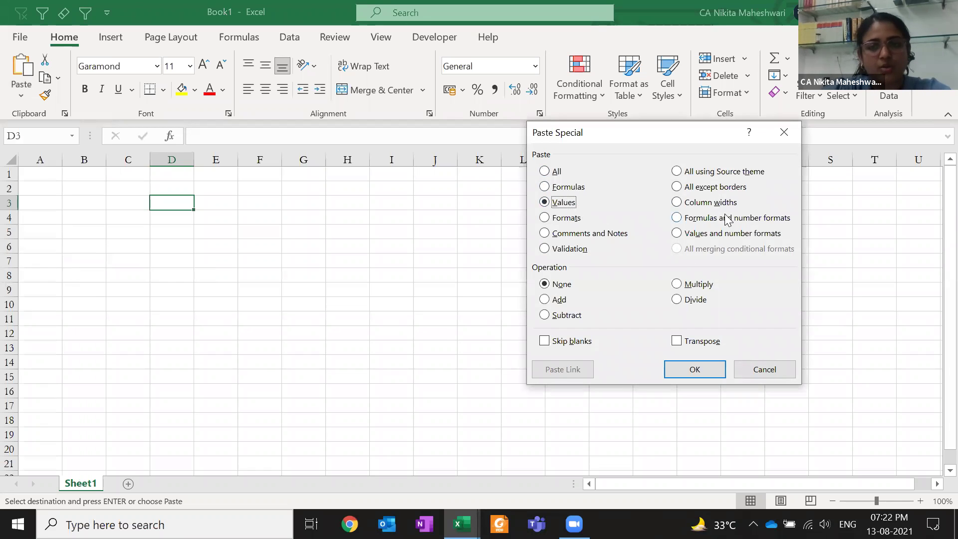
pyautogui.click(712, 205)
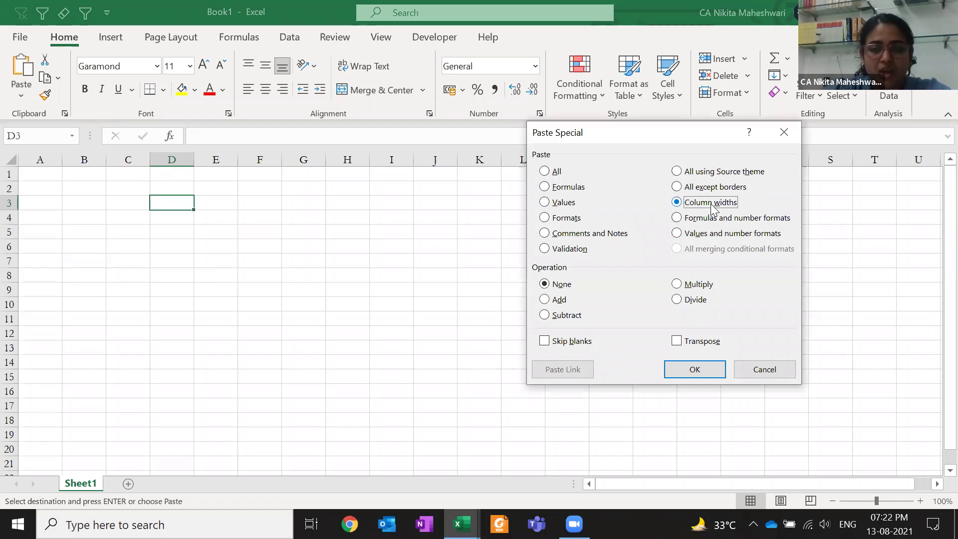
pyautogui.click(694, 238)
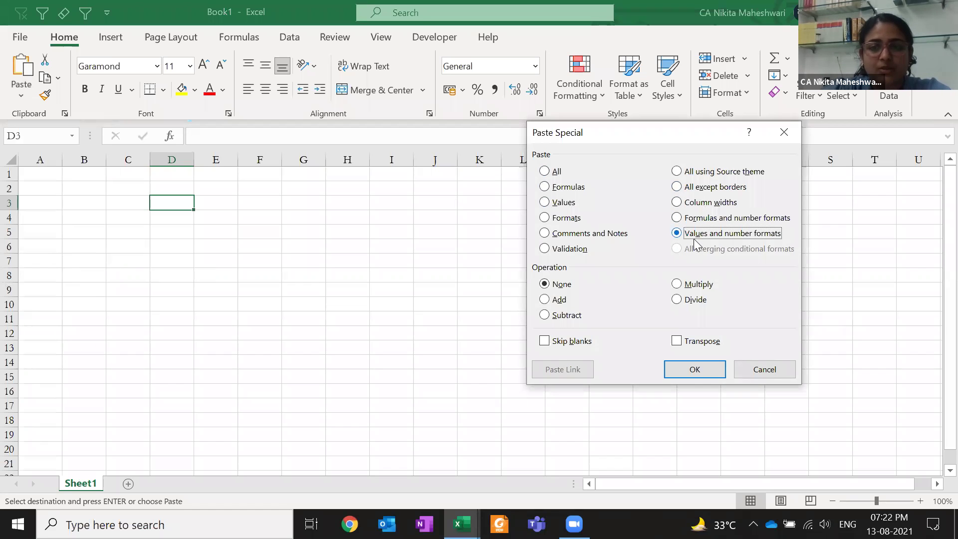
pyautogui.click(563, 204)
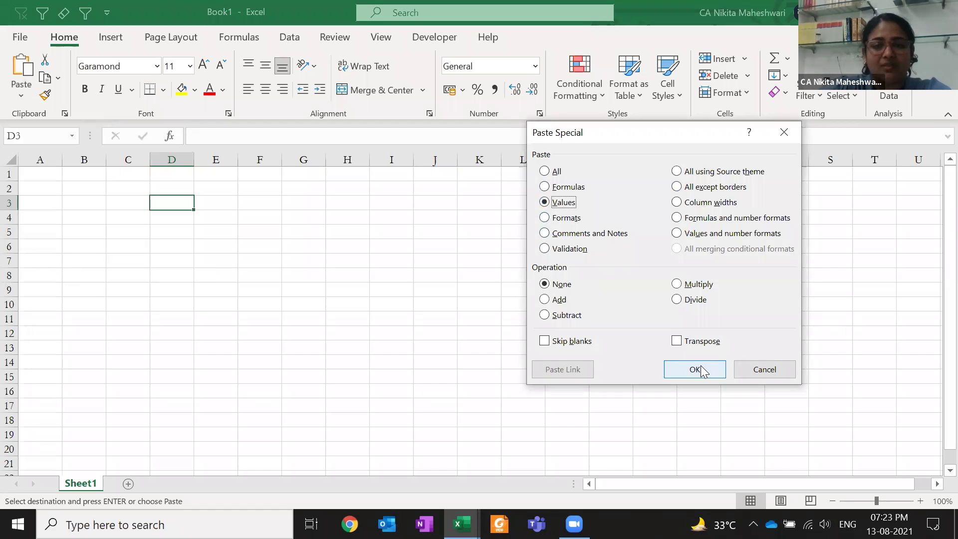
pyautogui.click(697, 369)
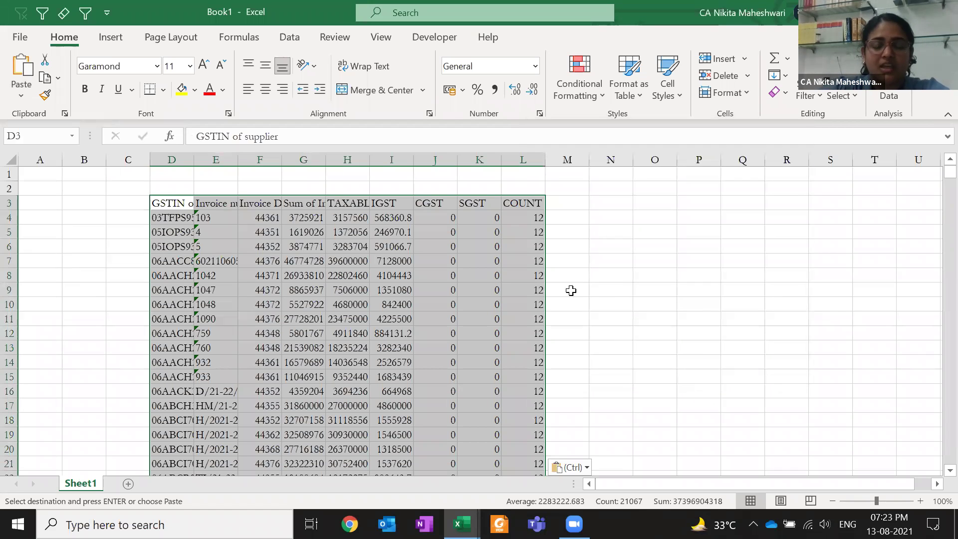
# Autofit columns D to L of the pasted values with Alt+H, O, I, then inspect a few cells
pyautogui.hotkey('alt', 'h')
pyautogui.press('o')
pyautogui.press('i')
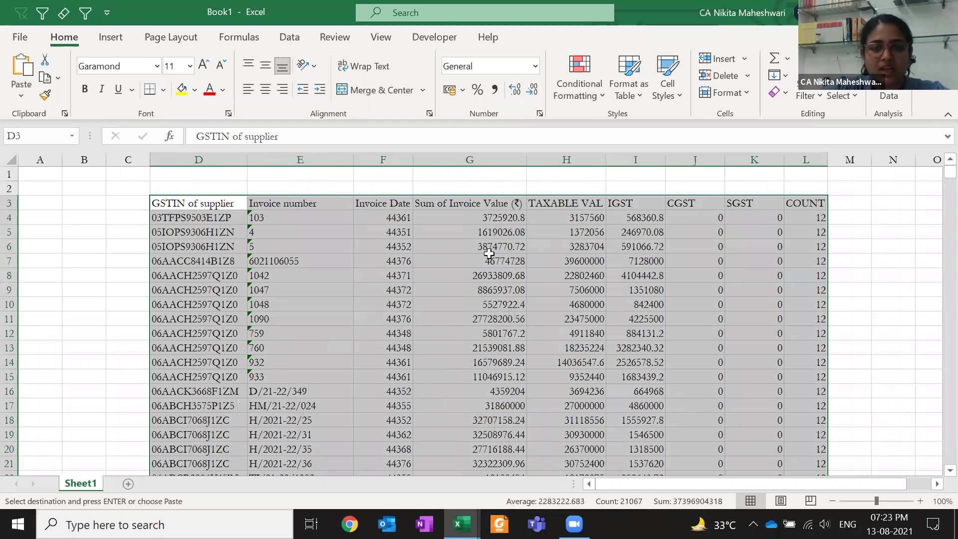
pyautogui.click(489, 255)
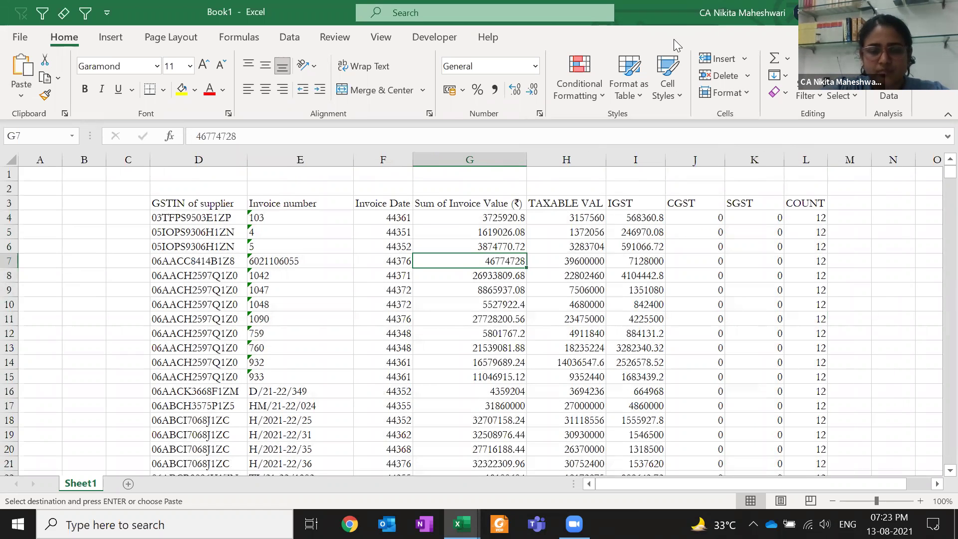
pyautogui.click(534, 322)
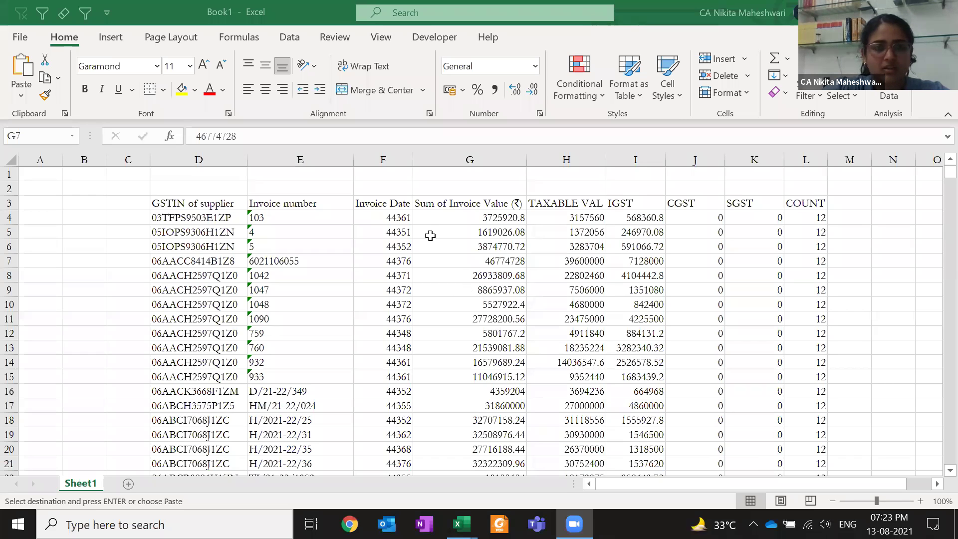
pyautogui.click(439, 257)
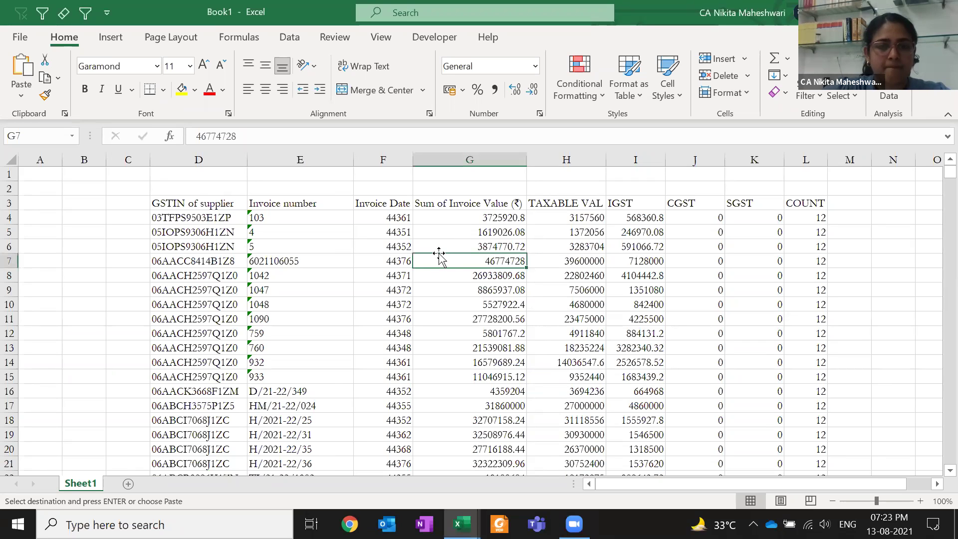
# Switch back to the CASA Excel Class workbook and move to the second pivot table
pyautogui.hotkey('alt', 'Tab')
pyautogui.hotkey('alt', 'Tab')
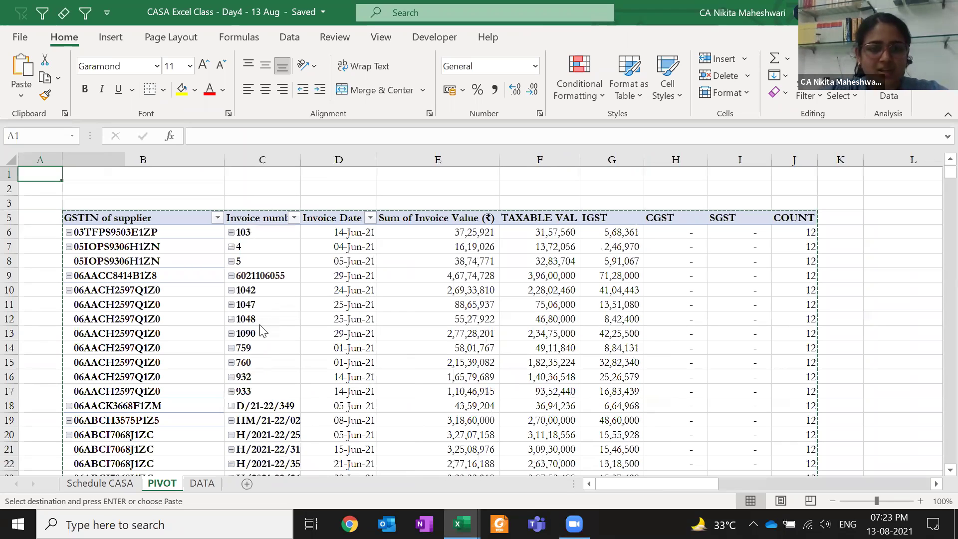
pyautogui.press('Right')
pyautogui.press('Down')
pyautogui.press('Down')
pyautogui.press('Down')
pyautogui.press('Down')
pyautogui.press('Escape')
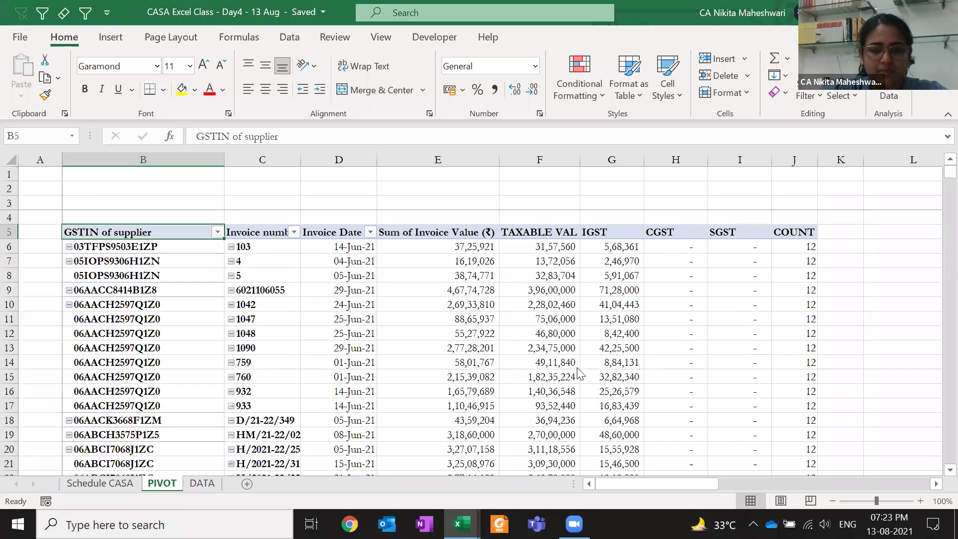
pyautogui.hotkey('ctrl', 'Right')
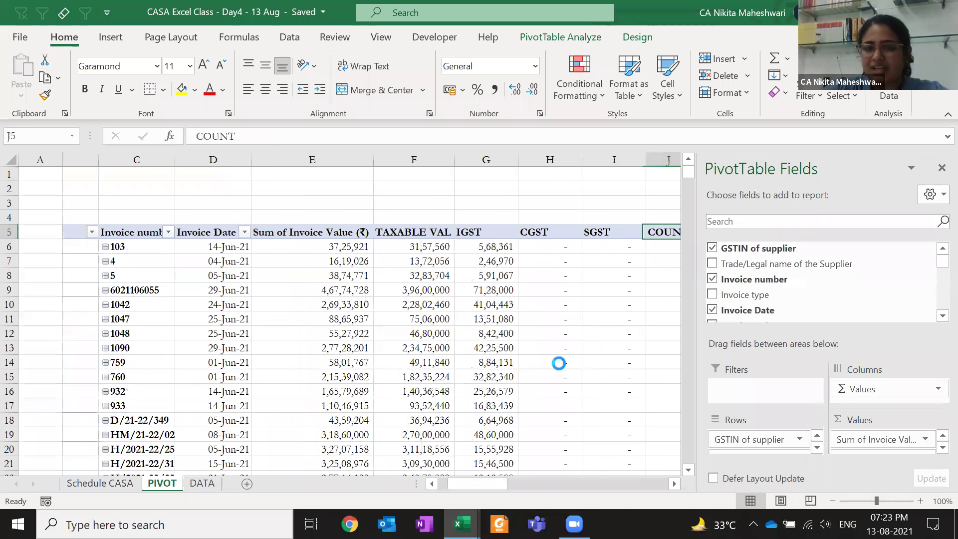
pyautogui.hotkey('ctrl', 'Right')
pyautogui.hotkey('ctrl', 'Right')
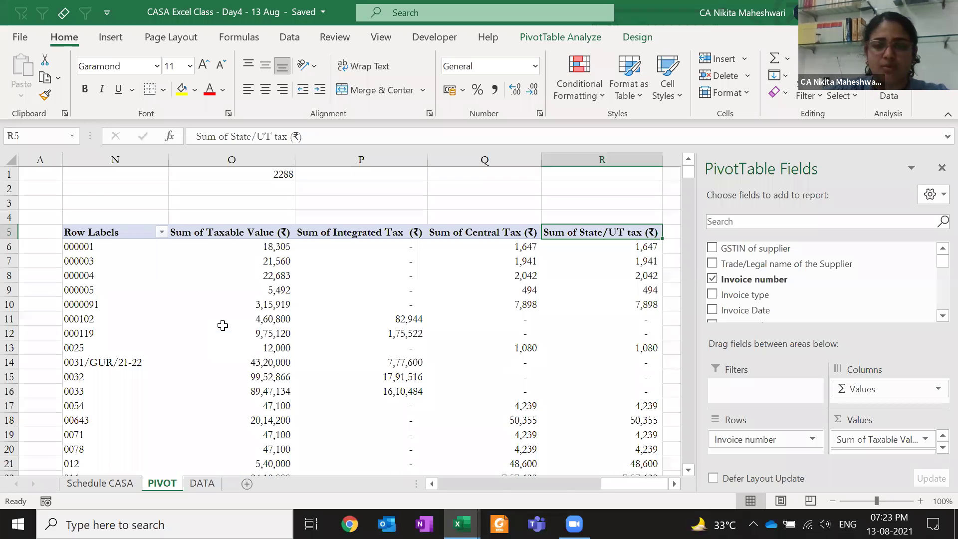
# Group the second pivot's rows by GSTIN of supplier and select invoice items under one supplier
pyautogui.hotkey('ctrl', 'Left')
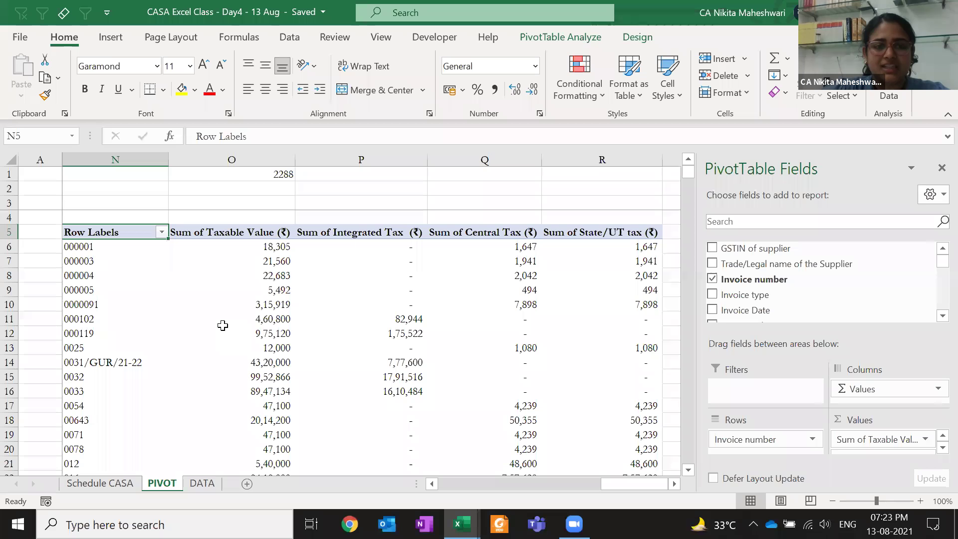
pyautogui.press('Left')
pyautogui.press('Left')
pyautogui.press('Right')
pyautogui.press('Right')
pyautogui.press('Right')
pyautogui.press('Right')
pyautogui.press('Right')
pyautogui.press('Right')
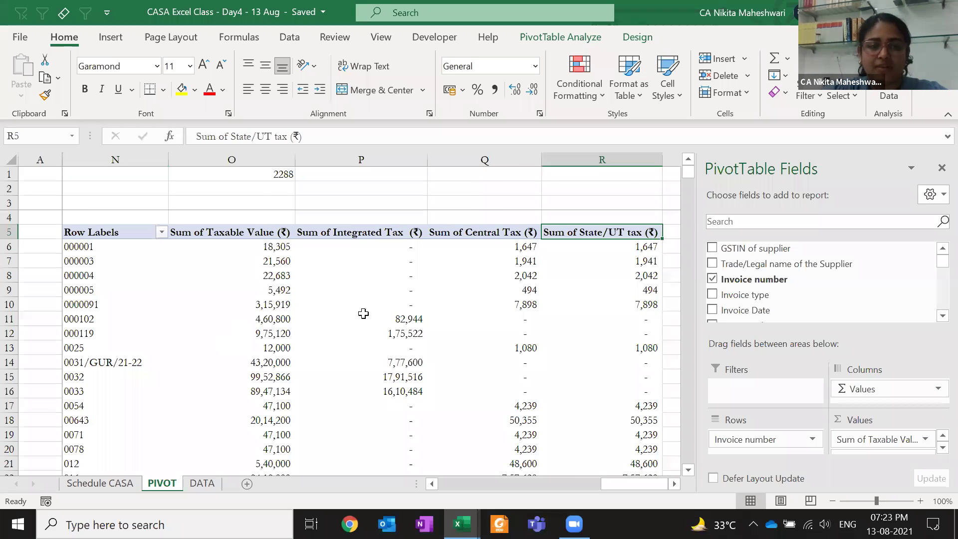
pyautogui.moveTo(774, 248); pyautogui.dragTo(123, 239)
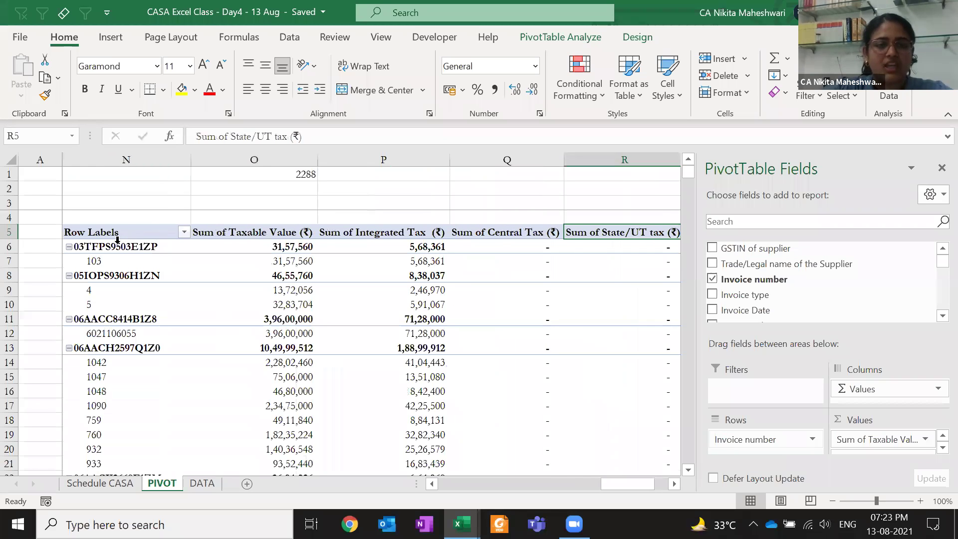
pyautogui.click(123, 254)
pyautogui.click(108, 203)
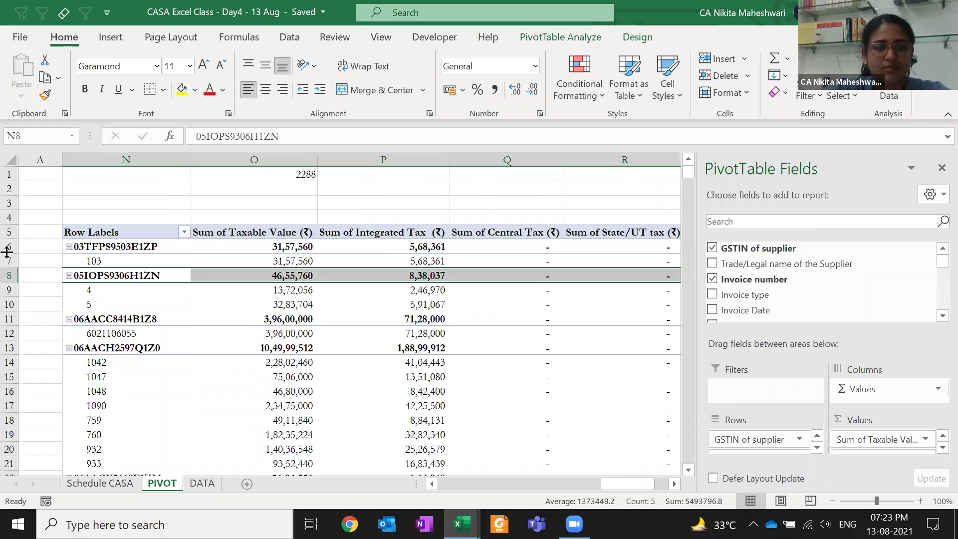
pyautogui.press('Down')
pyautogui.press('Down')
pyautogui.press('Down')
pyautogui.press('Down')
pyautogui.press('Down')
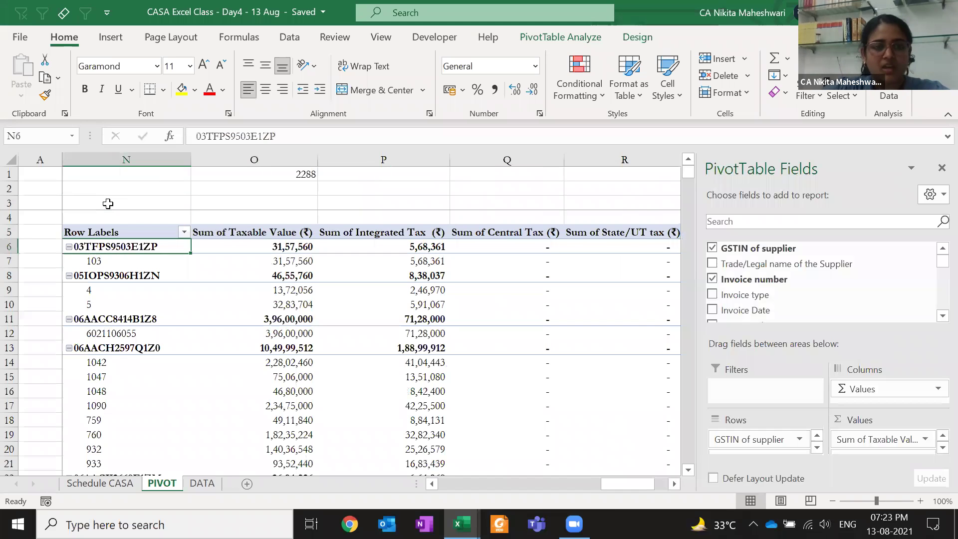
pyautogui.press('Down')
pyautogui.hotkey('shift', 'Down')
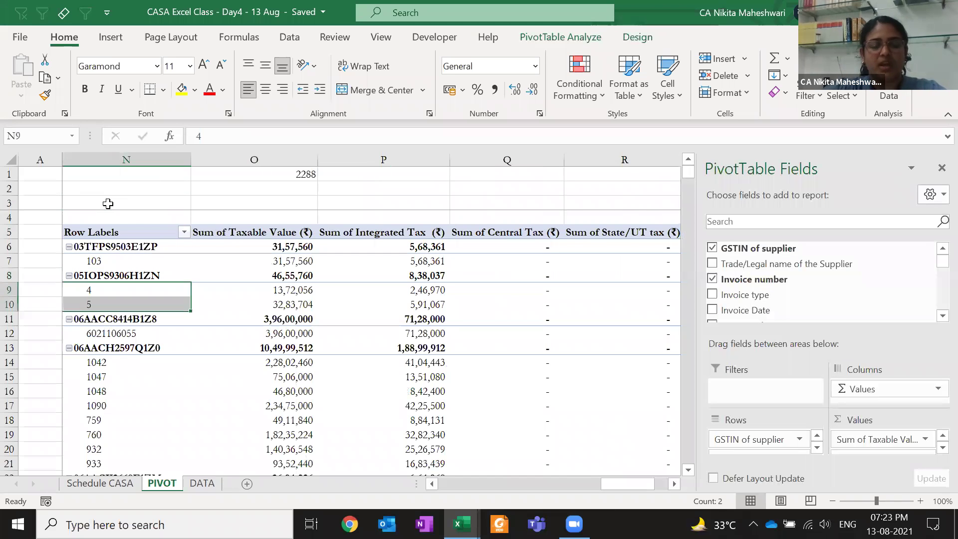
# Enter the notes 'compact form' in N2 and 'TABULAR FORM' in N3
pyautogui.click(156, 188)
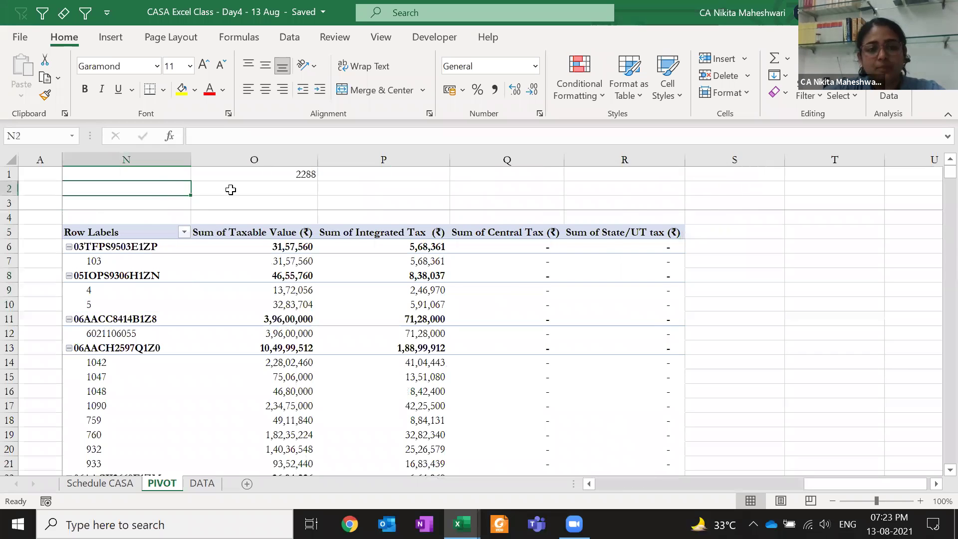
pyautogui.click(208, 185)
pyautogui.hotkey('shift', 'Left')
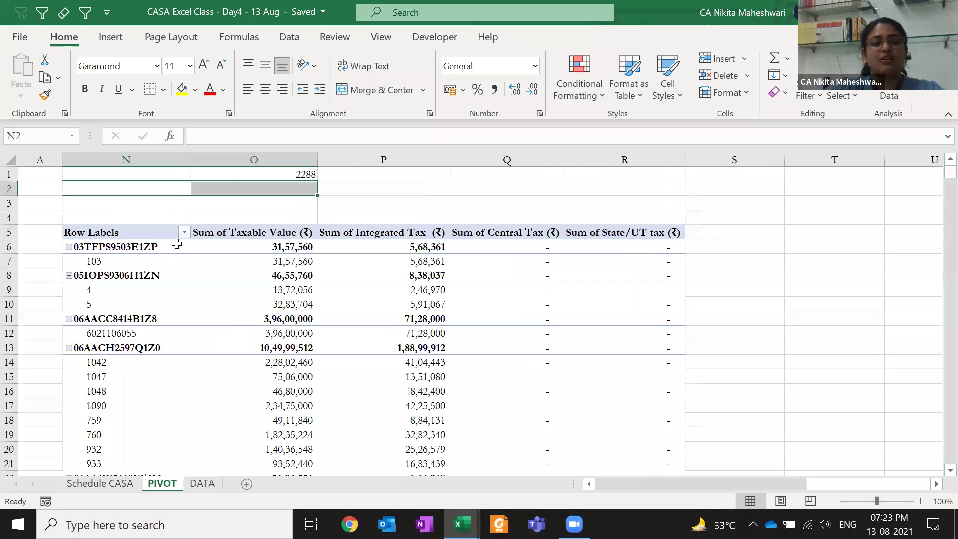
pyautogui.click(142, 231)
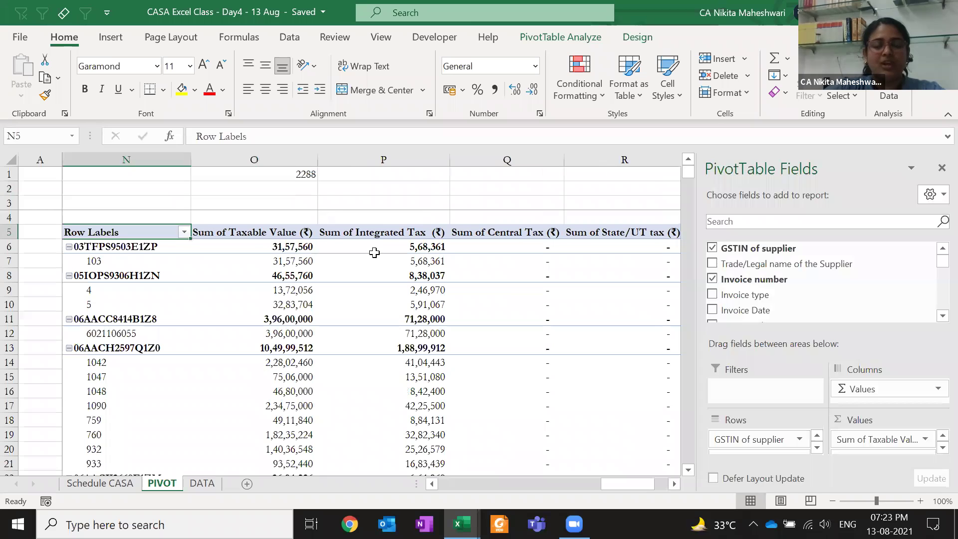
pyautogui.press('Up')
pyautogui.press('Up')
pyautogui.press('Up')
pyautogui.write('compact')
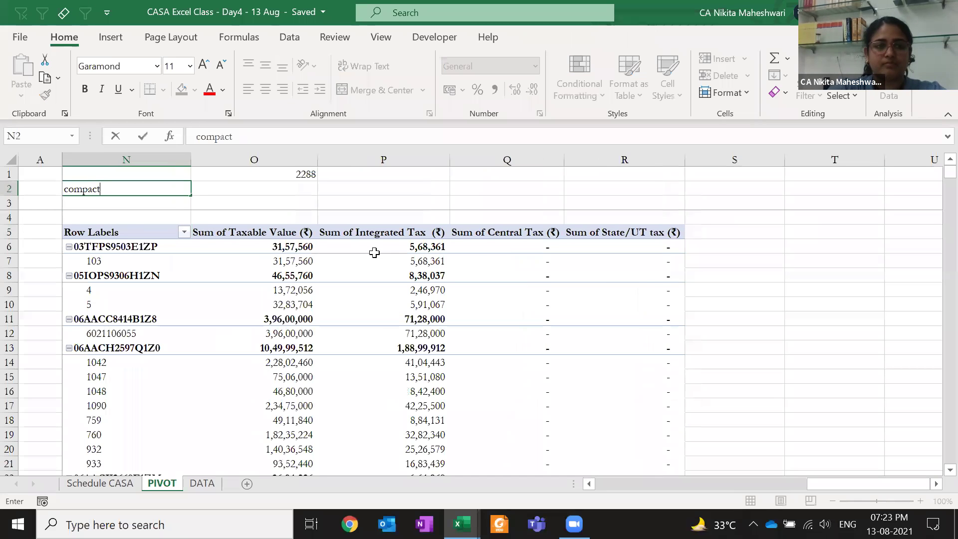
pyautogui.write(' form')
pyautogui.press('Return')
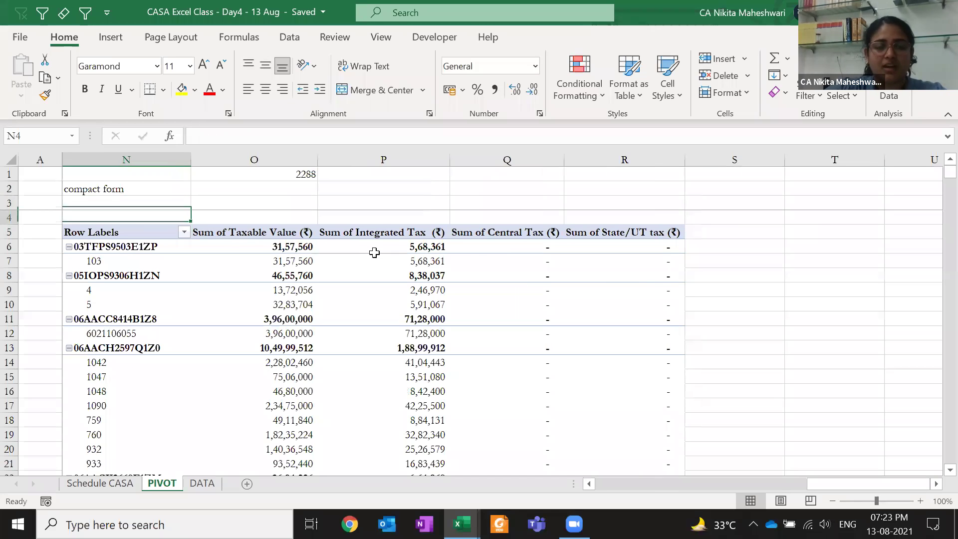
pyautogui.write('TABUL')
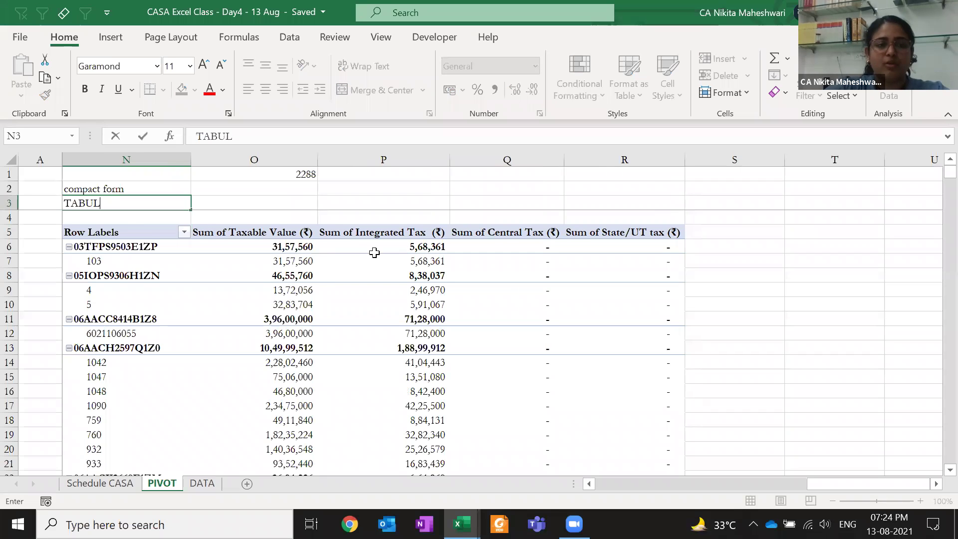
pyautogui.write('AR FORM')
pyautogui.press('Return')
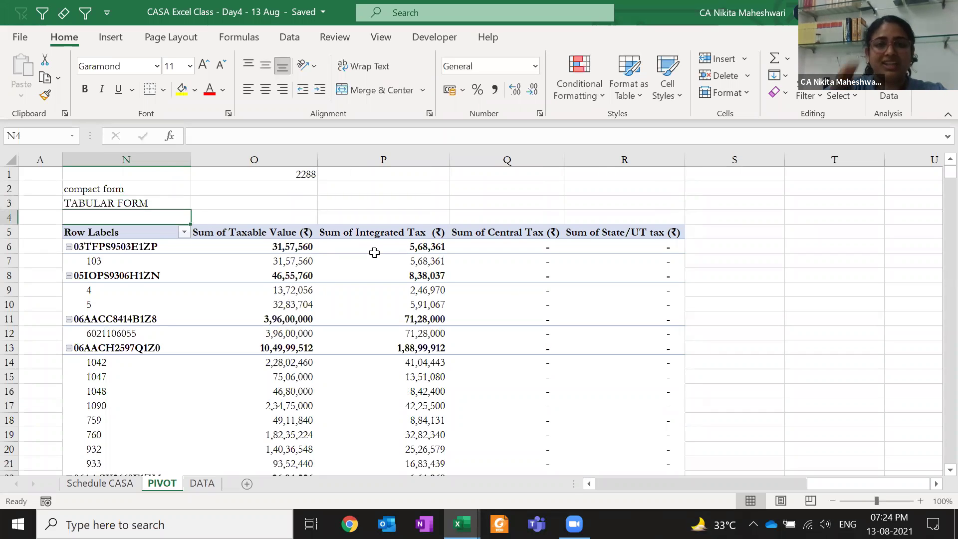
pyautogui.click(299, 264)
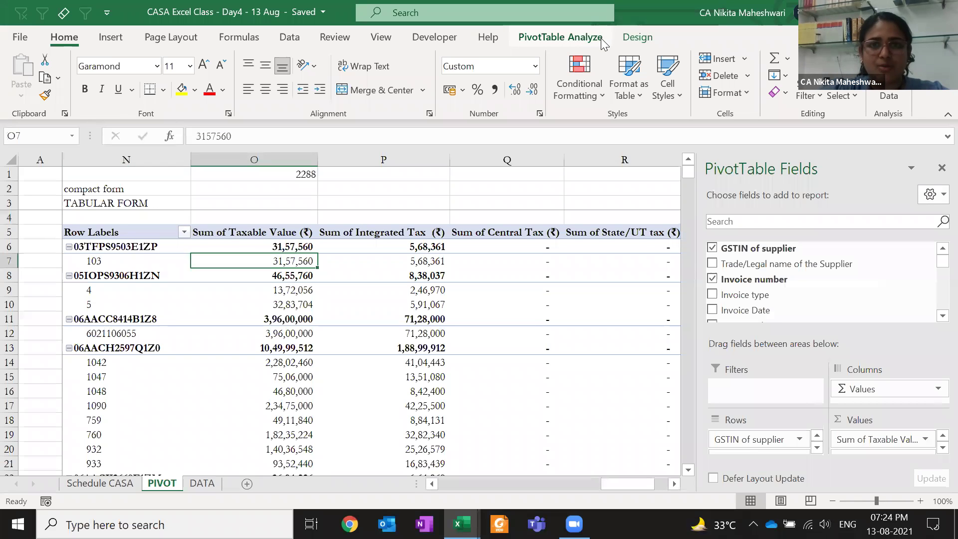
# Switch the pivot's report layout to Tabular Form from the Design tab
pyautogui.click(598, 38)
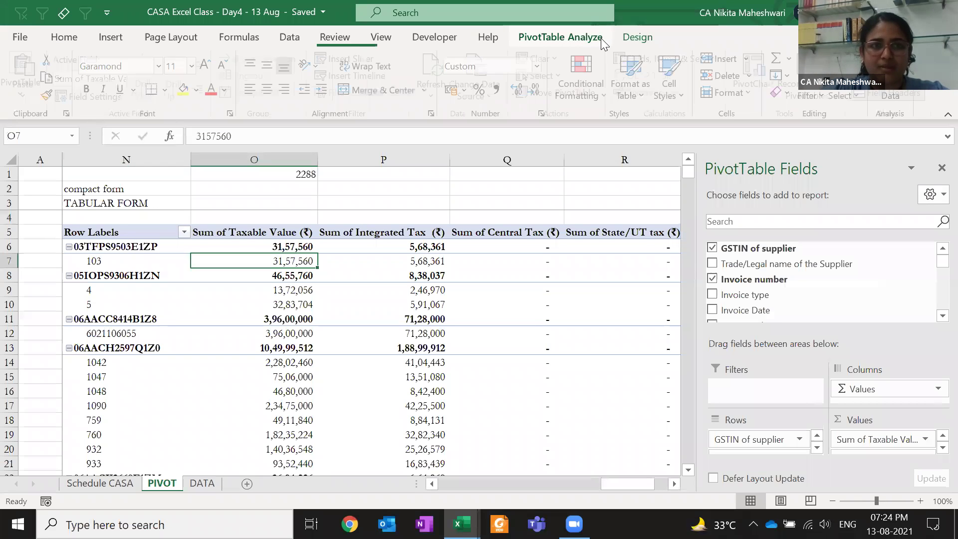
pyautogui.click(639, 44)
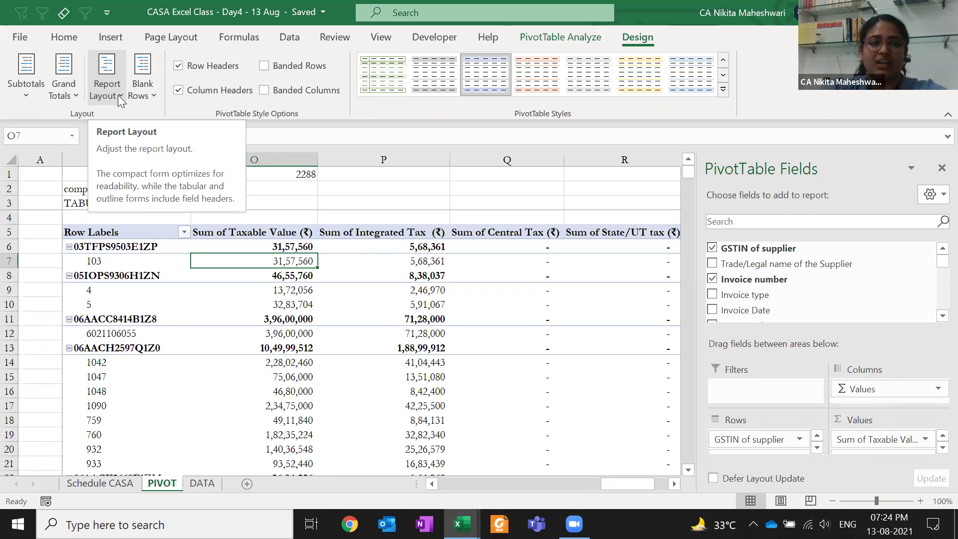
pyautogui.click(118, 95)
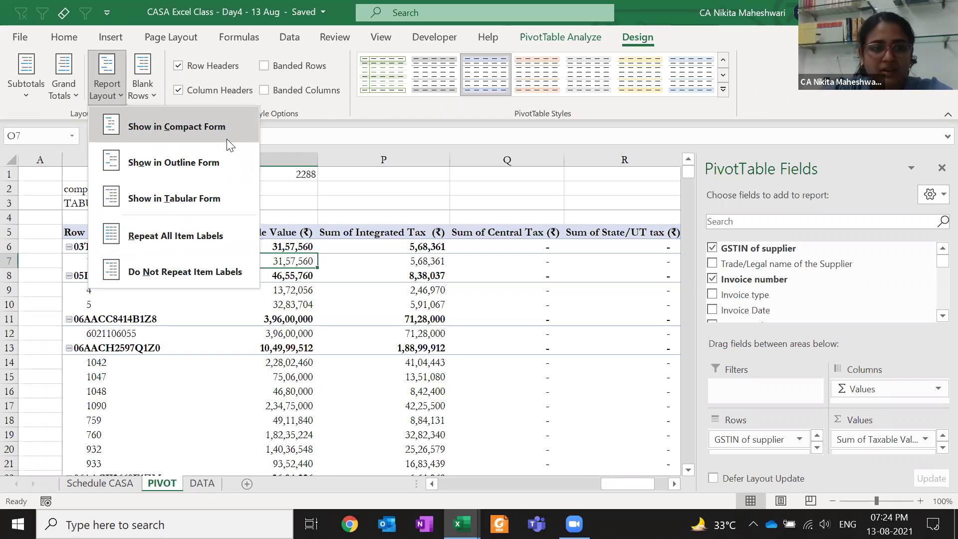
pyautogui.click(211, 201)
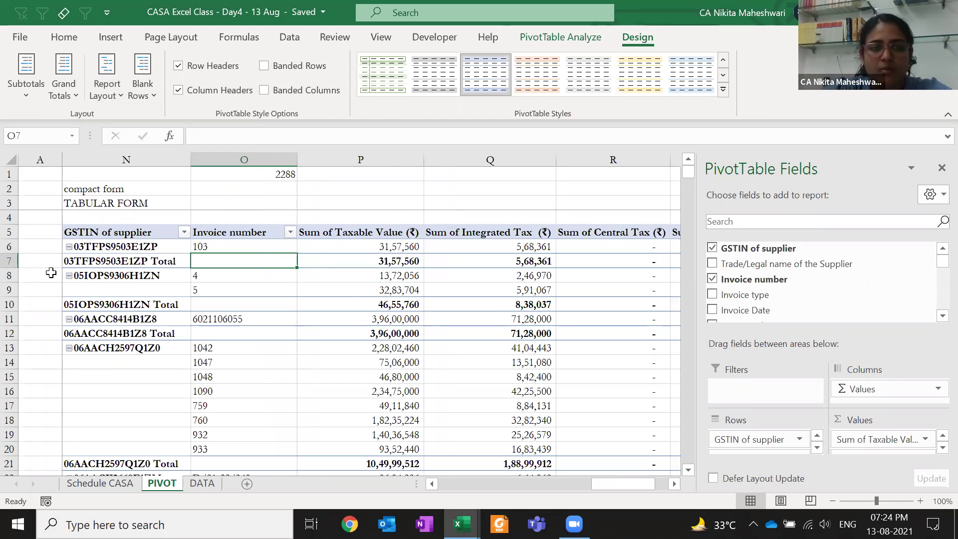
# Check the GSTIN and invoice columns, a supplier's taxable-value subtotal, and the Grand Total
pyautogui.click(102, 237)
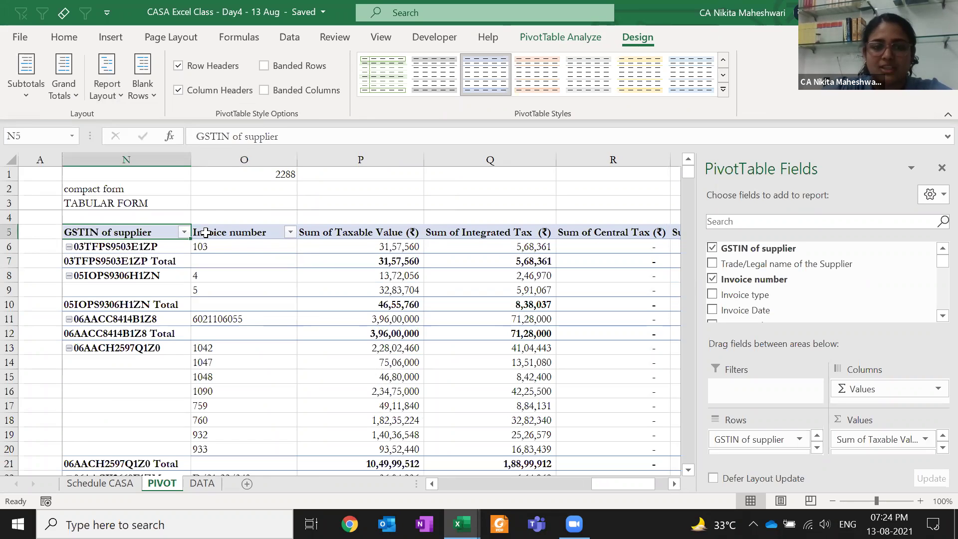
pyautogui.click(205, 232)
pyautogui.click(137, 262)
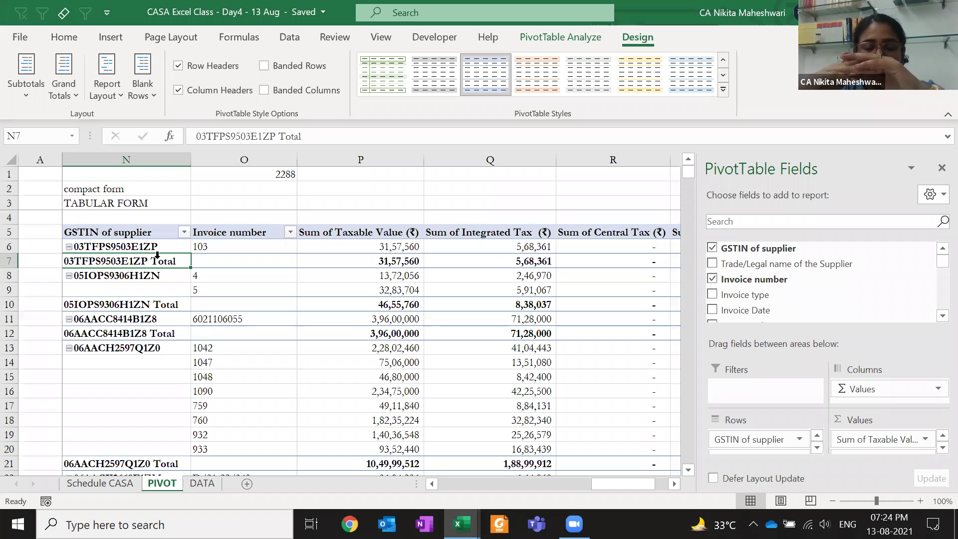
pyautogui.click(136, 353)
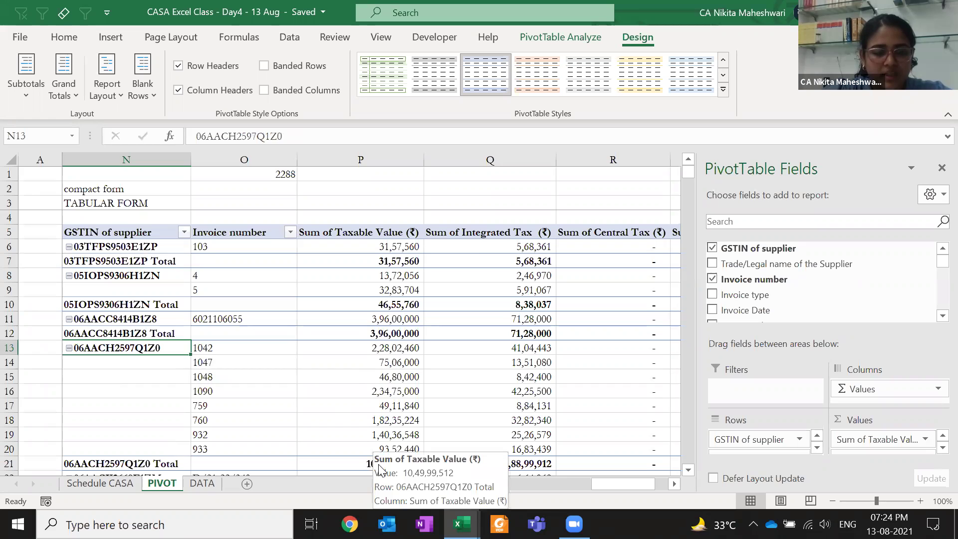
pyautogui.moveTo(383, 349); pyautogui.dragTo(386, 449)
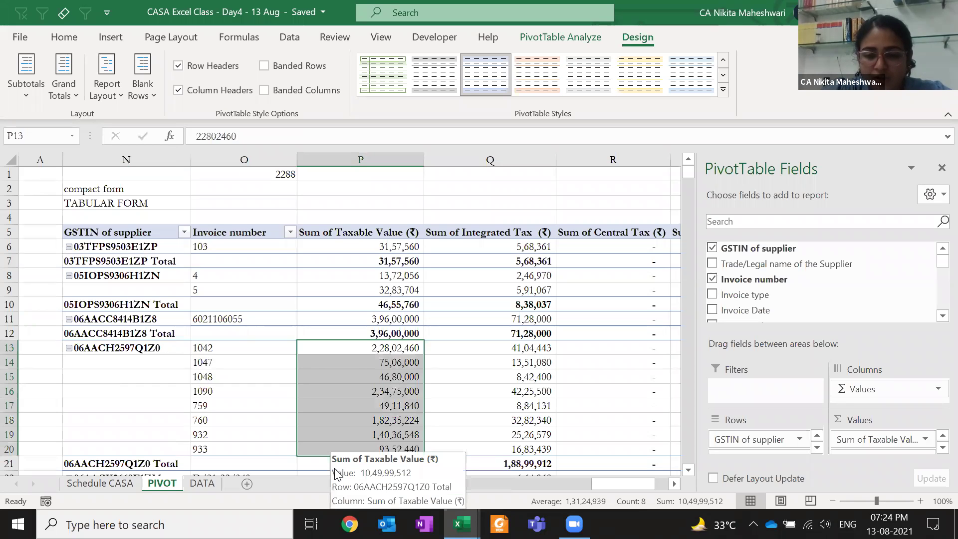
pyautogui.click(313, 463)
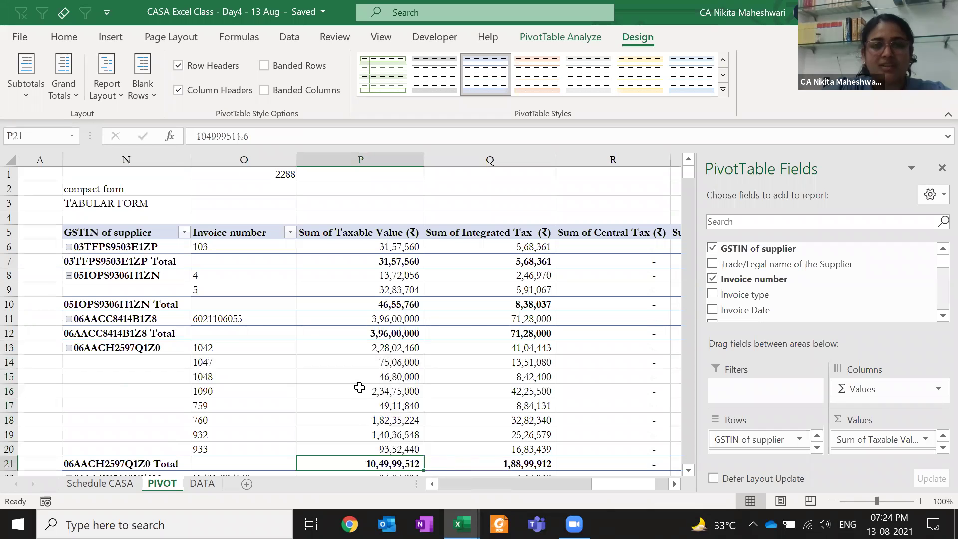
pyautogui.moveTo(359, 388)
pyautogui.hotkey('ctrl', 'Down')
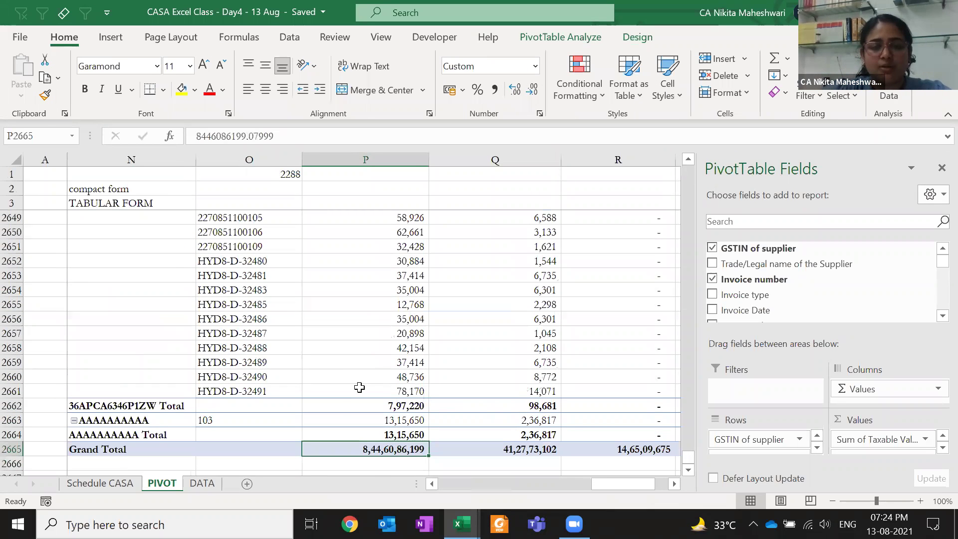
pyautogui.hotkey('ctrl', 'Up')
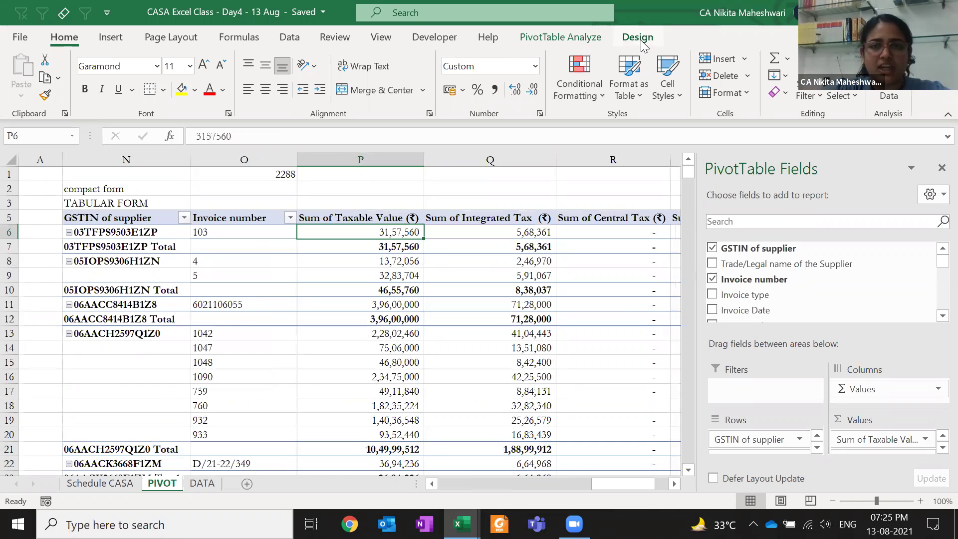
pyautogui.click(639, 37)
# Set the pivot's Subtotals to Do Not Show Subtotals
pyautogui.click(20, 93)
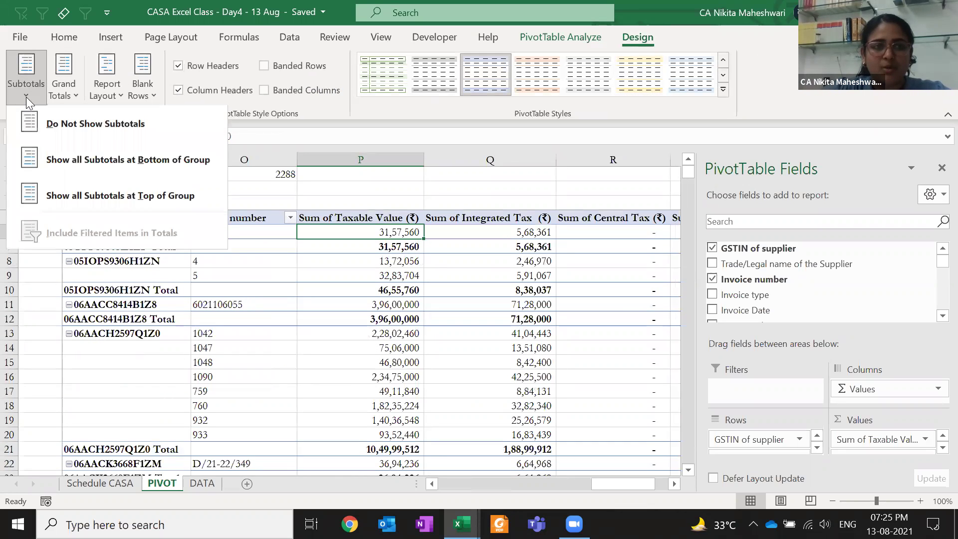
pyautogui.click(51, 118)
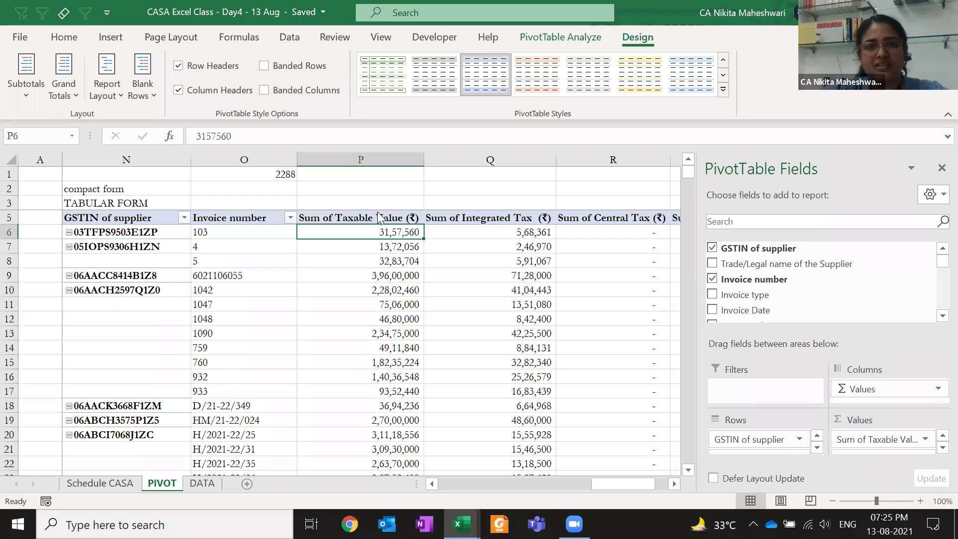
pyautogui.click(365, 266)
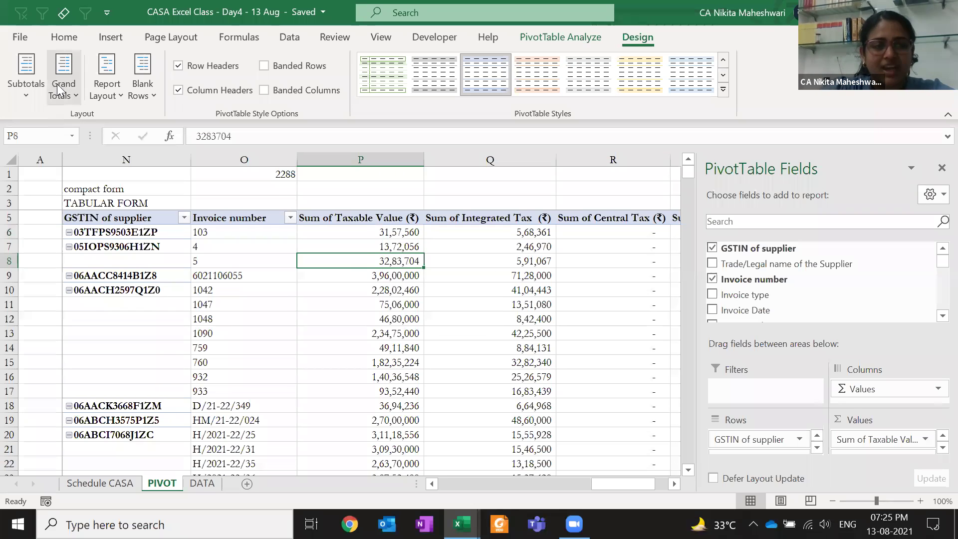
# Select the blank supplier GSTIN cells in row 8 and rows 11–17
pyautogui.click(124, 257)
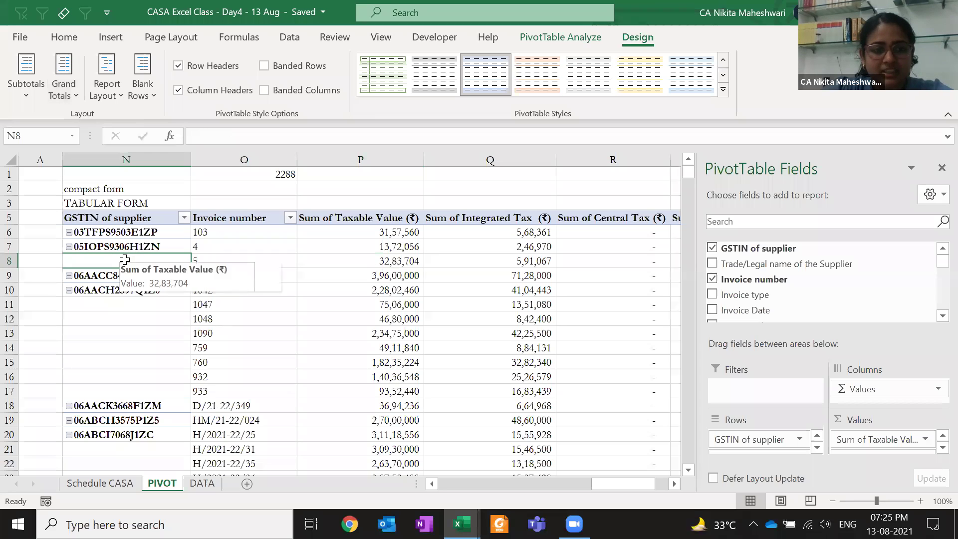
pyautogui.moveTo(128, 305); pyautogui.dragTo(134, 393)
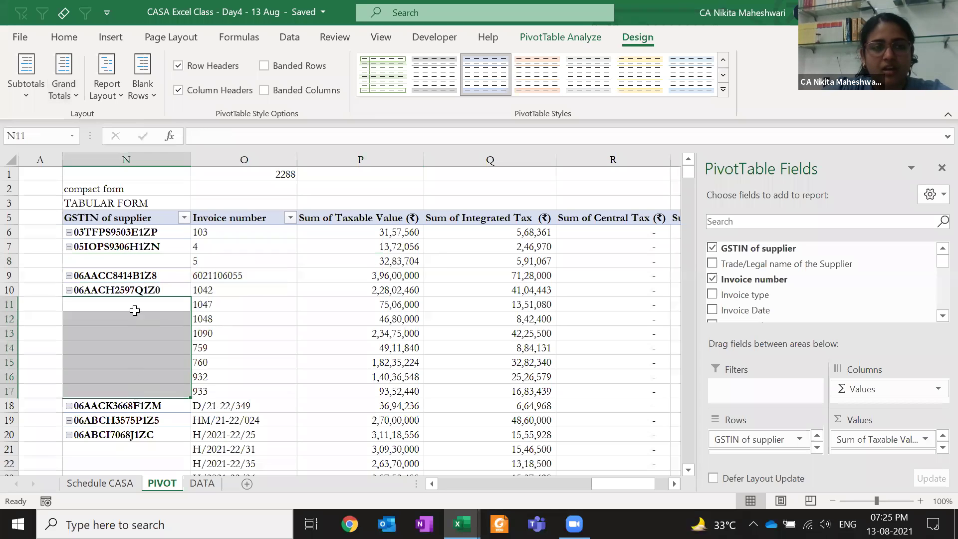
pyautogui.click(112, 87)
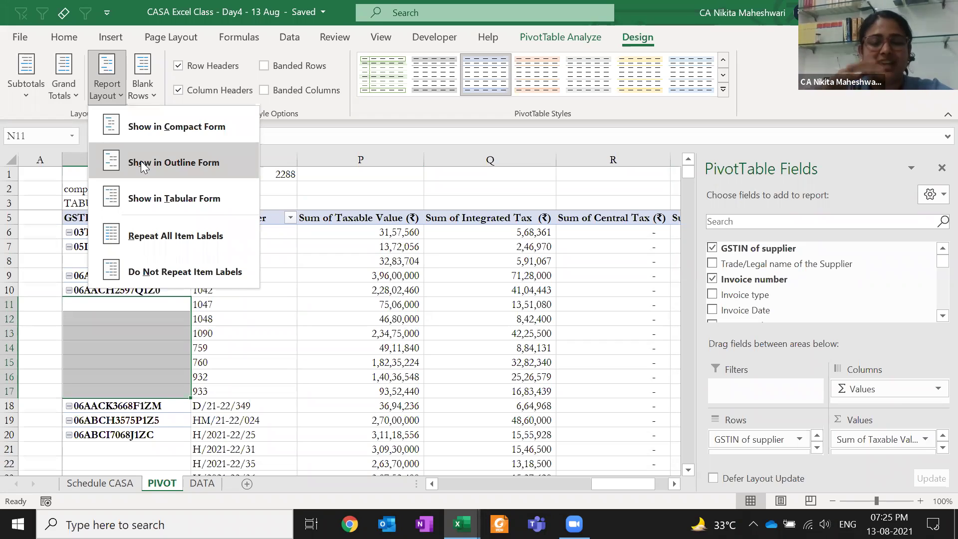
# Lay out the tax pivot so supplier labels repeat on every row
pyautogui.click(249, 234)
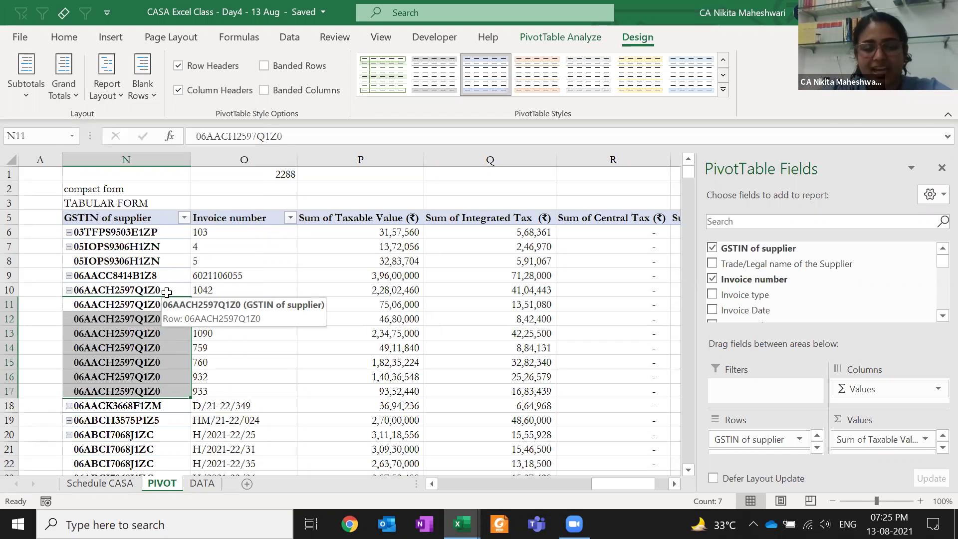
pyautogui.click(104, 80)
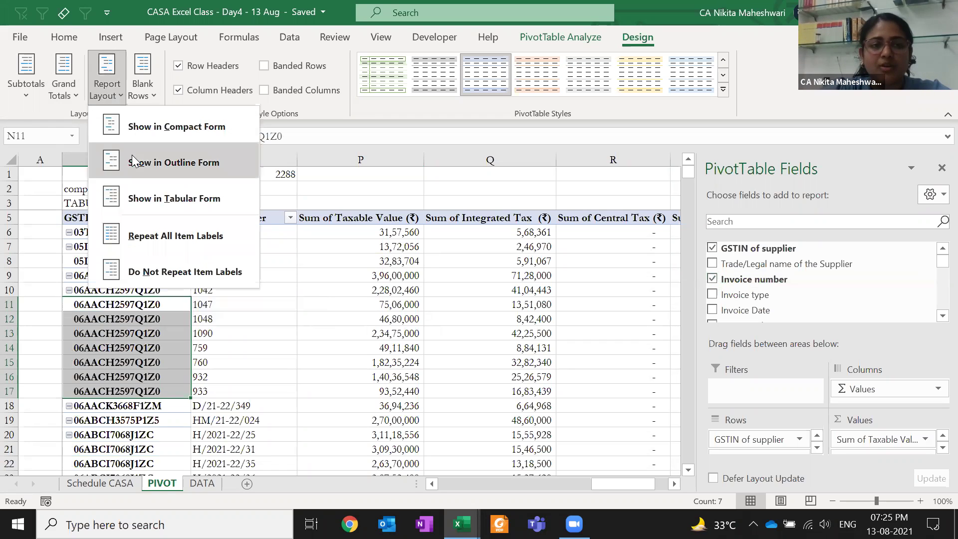
pyautogui.click(485, 275)
# Add Invoice type to the pivot rows and review its entries down column O
pyautogui.moveTo(745, 294); pyautogui.dragTo(761, 448)
pyautogui.moveTo(250, 238); pyautogui.dragTo(249, 449)
pyautogui.click(338, 364)
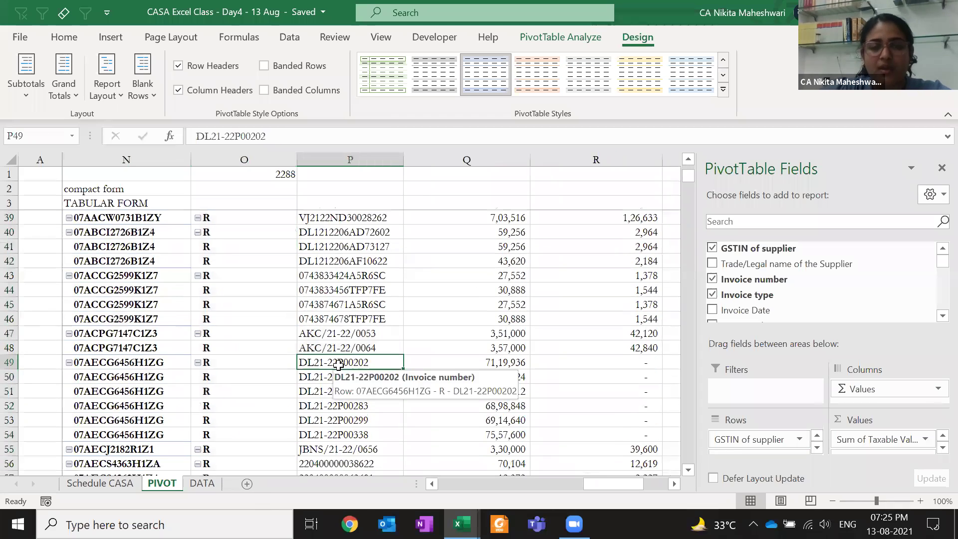
pyautogui.hotkey('ctrl', 'Up')
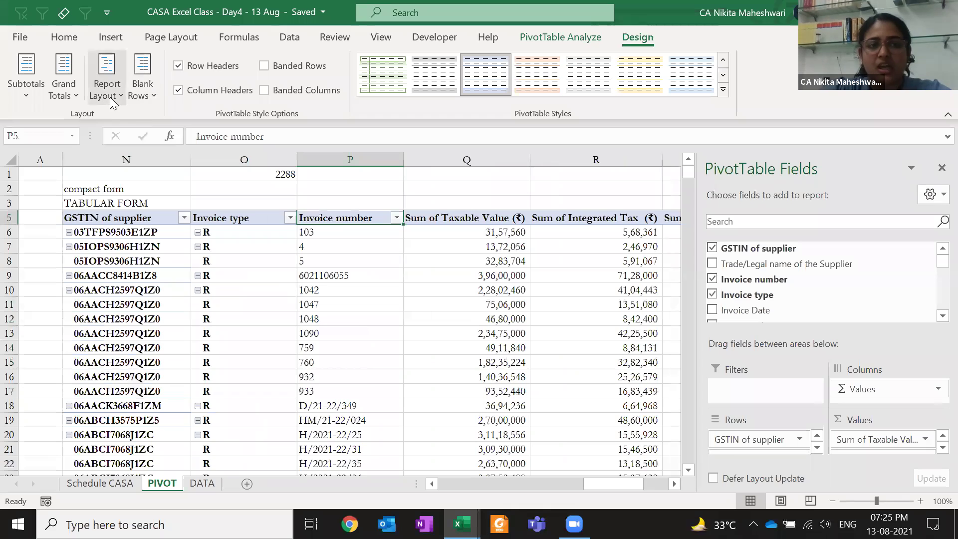
# Switch the pivot to compact form, then back to tabular form, and review its tax columns
pyautogui.click(104, 88)
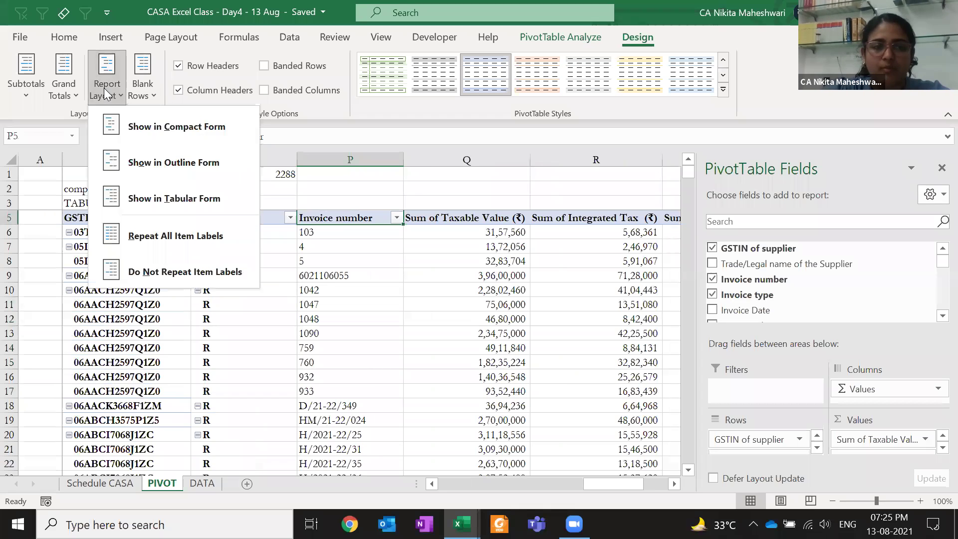
pyautogui.click(121, 109)
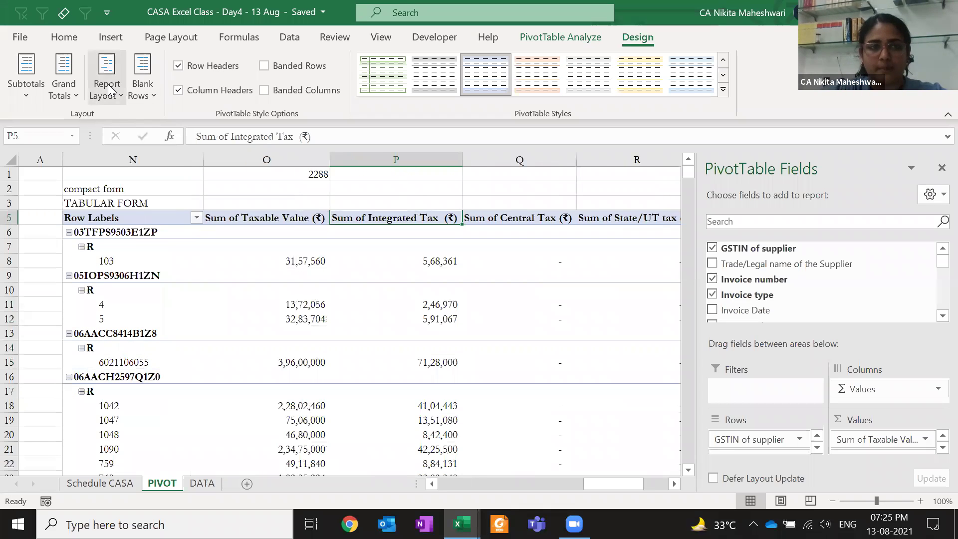
pyautogui.click(118, 98)
pyautogui.click(151, 194)
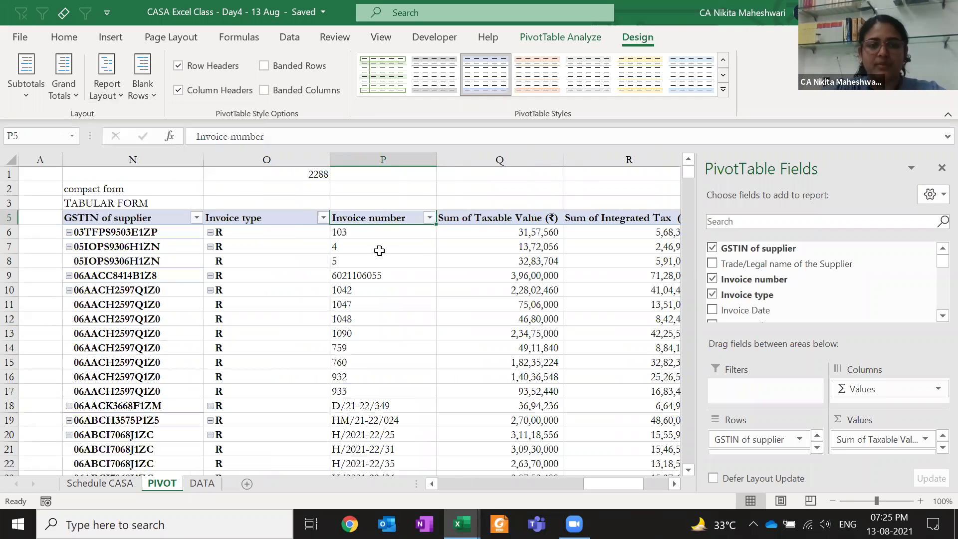
pyautogui.click(379, 249)
pyautogui.press('Right')
pyautogui.press('Up')
pyautogui.press('Left')
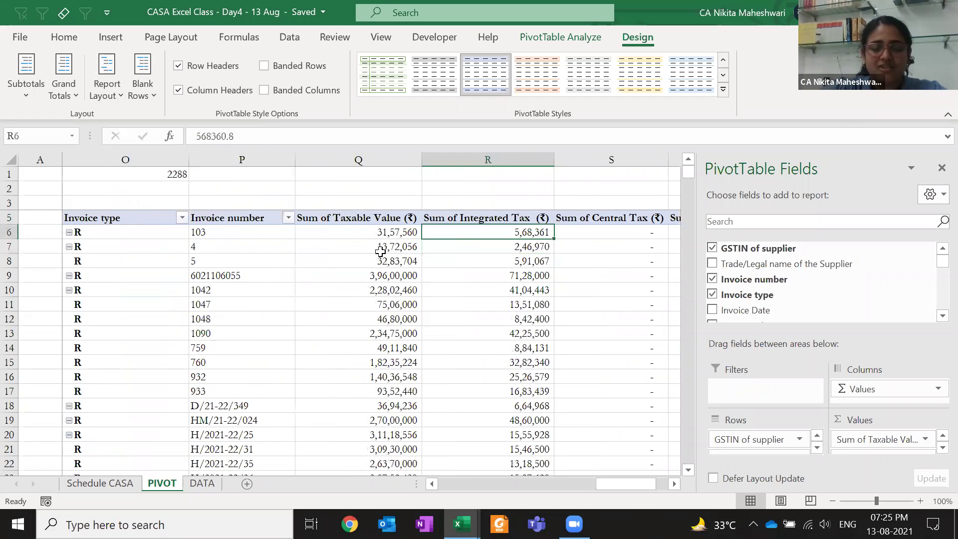
pyautogui.press('Left')
pyautogui.press('Left')
pyautogui.press('Left')
pyautogui.press('Left')
pyautogui.press('Left')
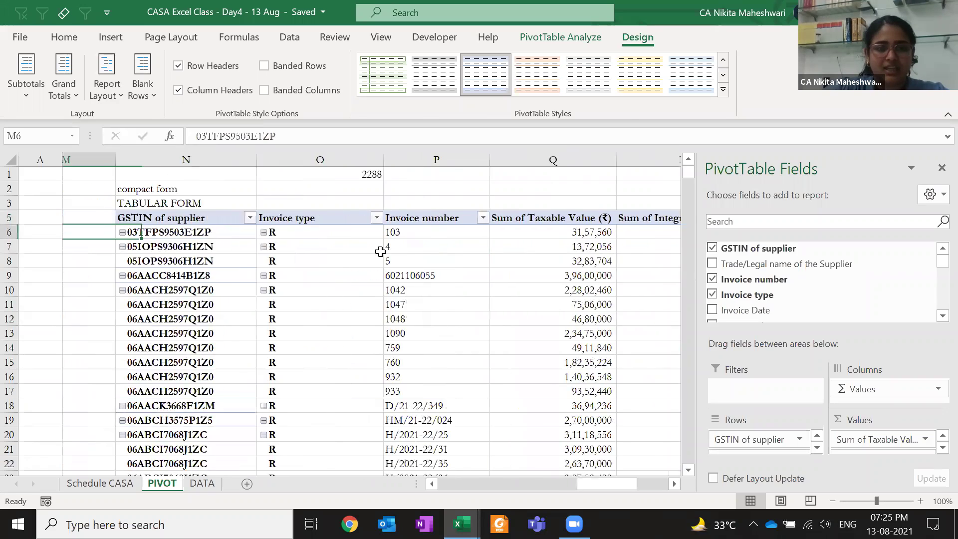
pyautogui.press('Right')
pyautogui.press('Right')
pyautogui.press('Right')
pyautogui.press('Right')
pyautogui.press('Left')
pyautogui.press('Left')
pyautogui.press('Left')
pyautogui.press('Left')
pyautogui.press('Left')
pyautogui.press('Left')
pyautogui.press('Left')
pyautogui.press('Left')
pyautogui.press('Left')
pyautogui.press('Left')
pyautogui.press('Left')
pyautogui.press('Left')
pyautogui.press('Left')
pyautogui.press('Left')
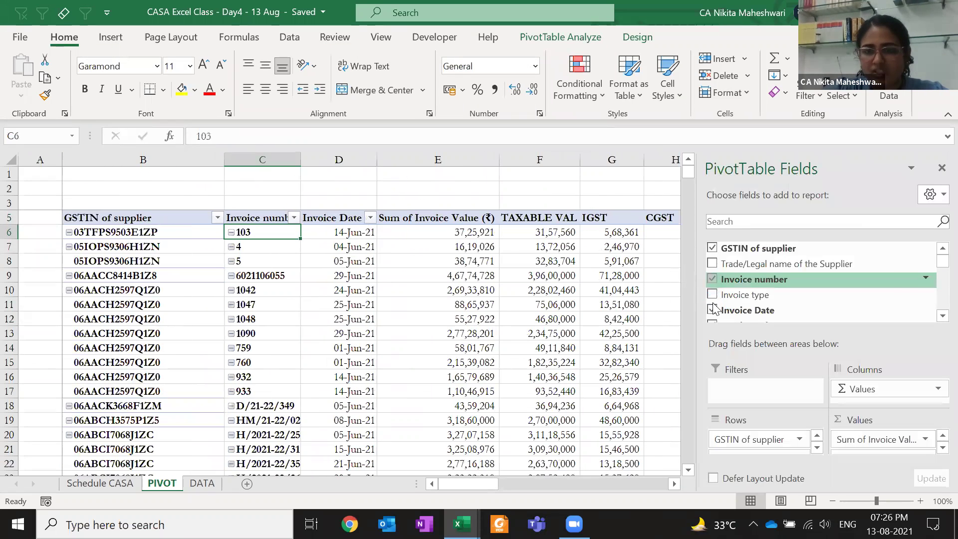
pyautogui.click(712, 279)
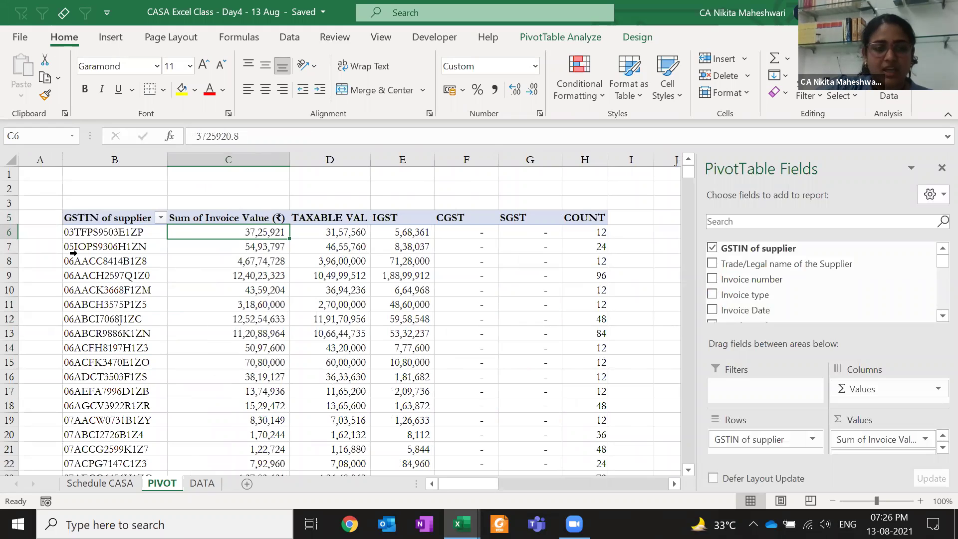
pyautogui.click(101, 233)
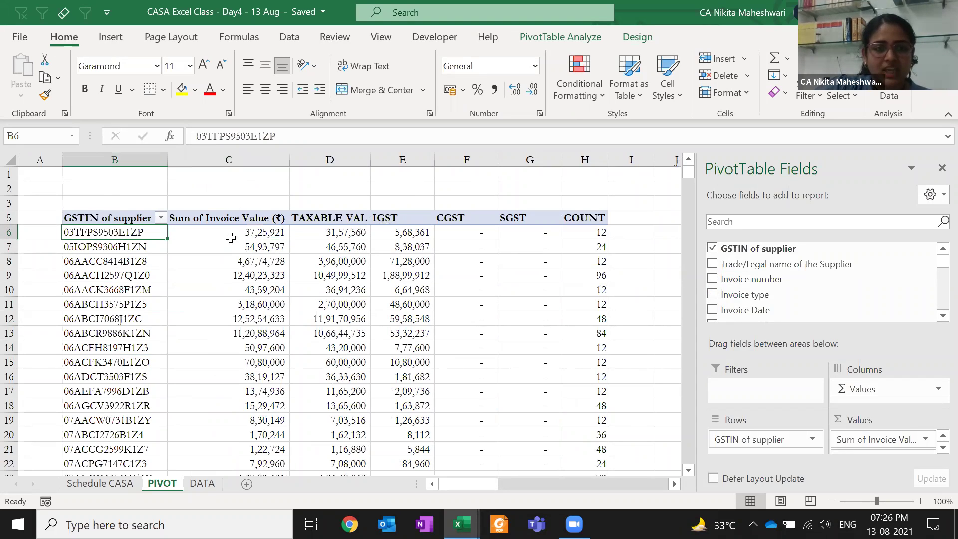
pyautogui.click(232, 236)
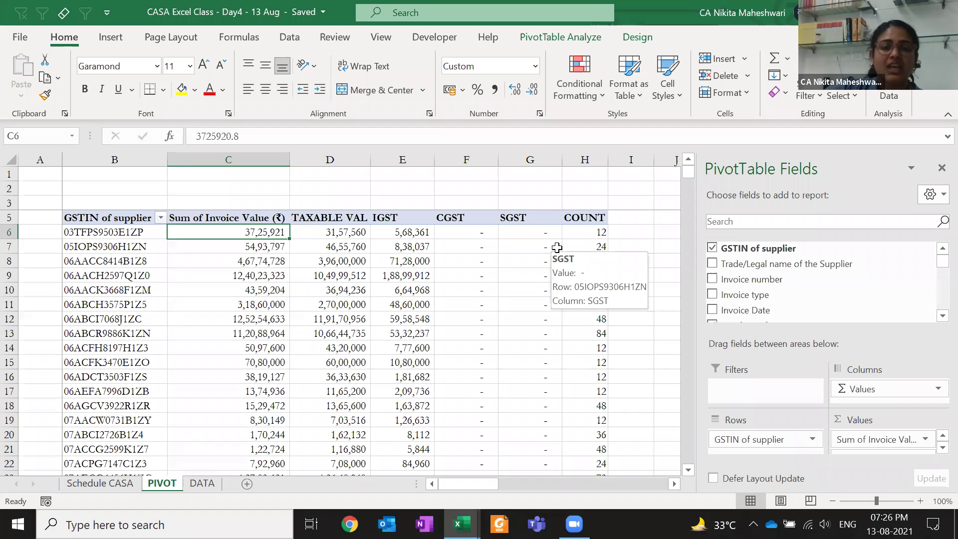
pyautogui.press('Left')
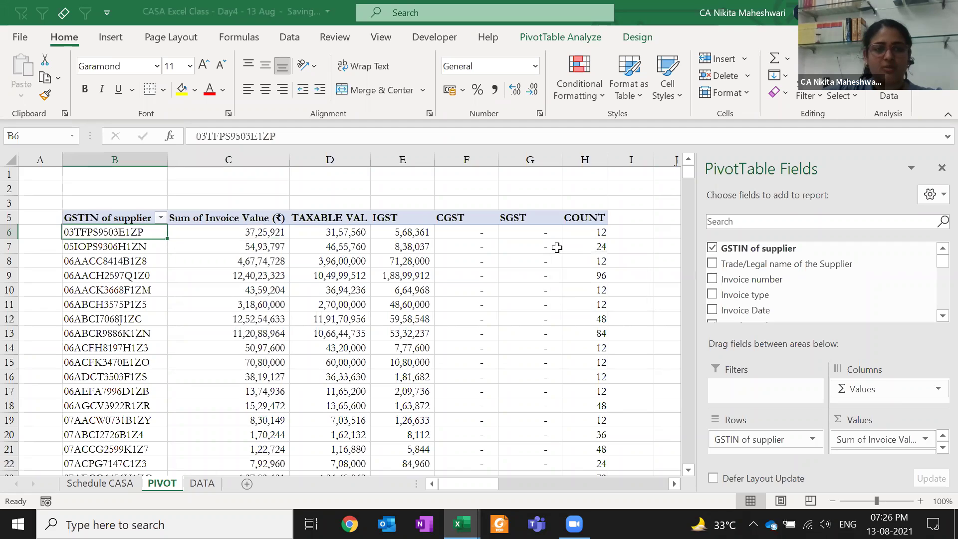
pyautogui.hotkey('ctrl', 'c')
pyautogui.hotkey('ctrl', 'pagedown')
pyautogui.hotkey('ctrl', 'Down')
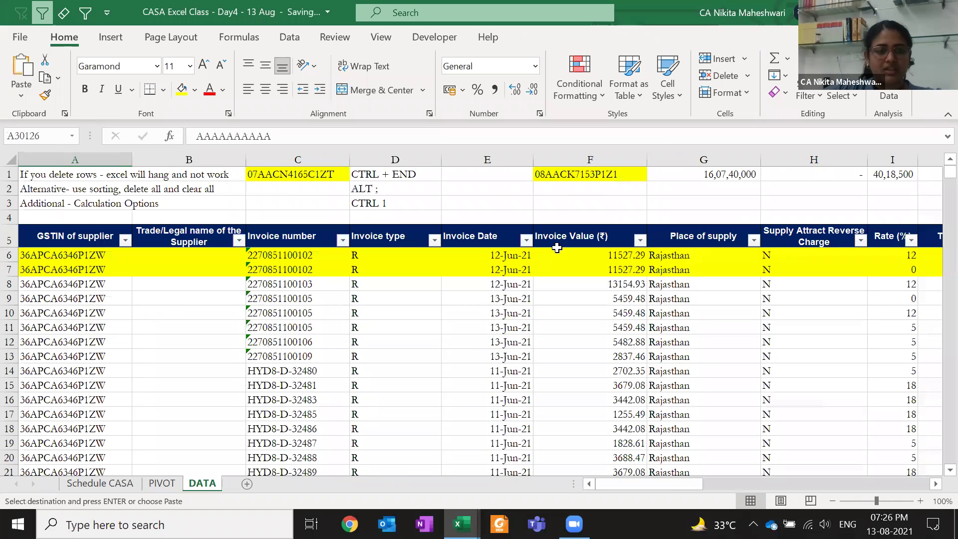
pyautogui.hotkey('ctrl', 'Up')
pyautogui.hotkey('alt', 'Down')
pyautogui.press('Down')
pyautogui.press('Down')
pyautogui.press('Down')
pyautogui.press('Down')
pyautogui.press('Down')
pyautogui.press('Down')
pyautogui.press('Down')
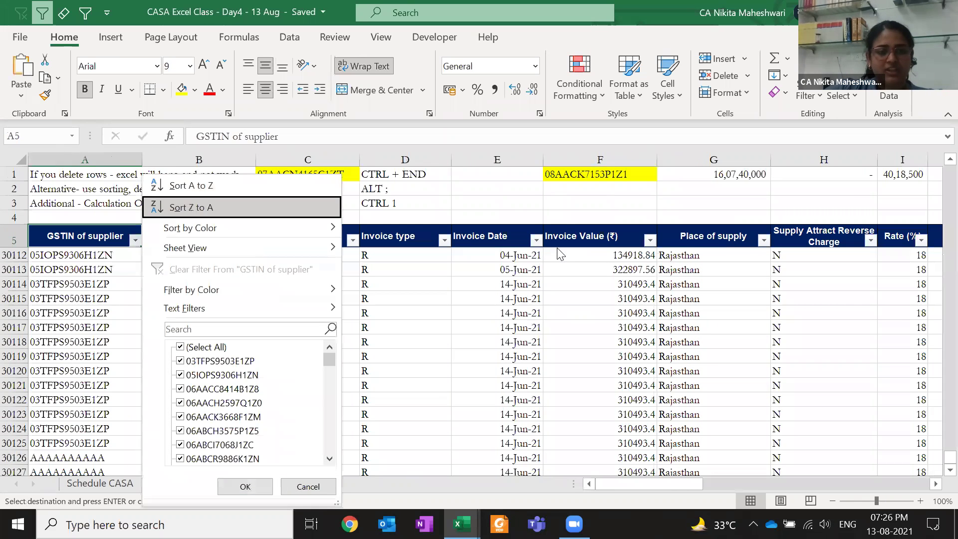
pyautogui.hotkey('ctrl', 'v')
pyautogui.press('Return')
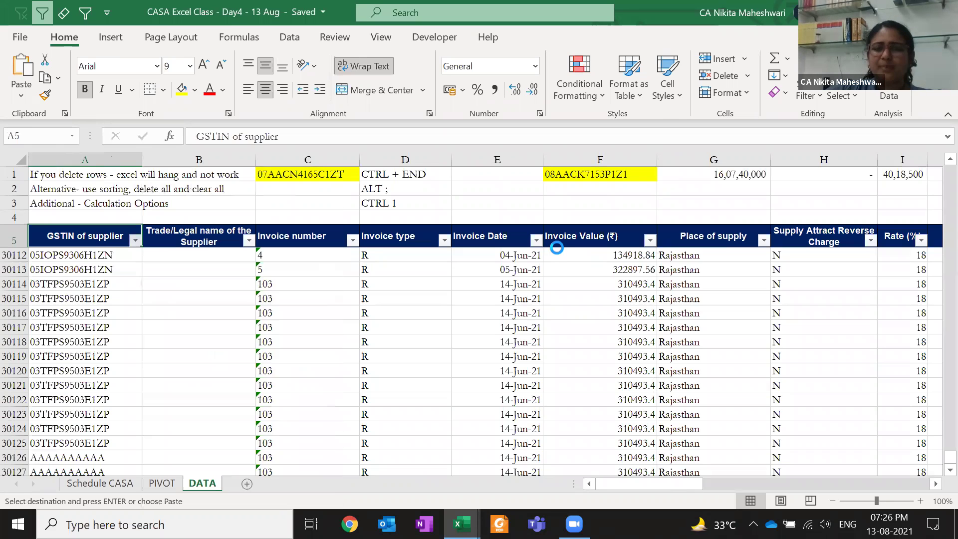
pyautogui.press('Up')
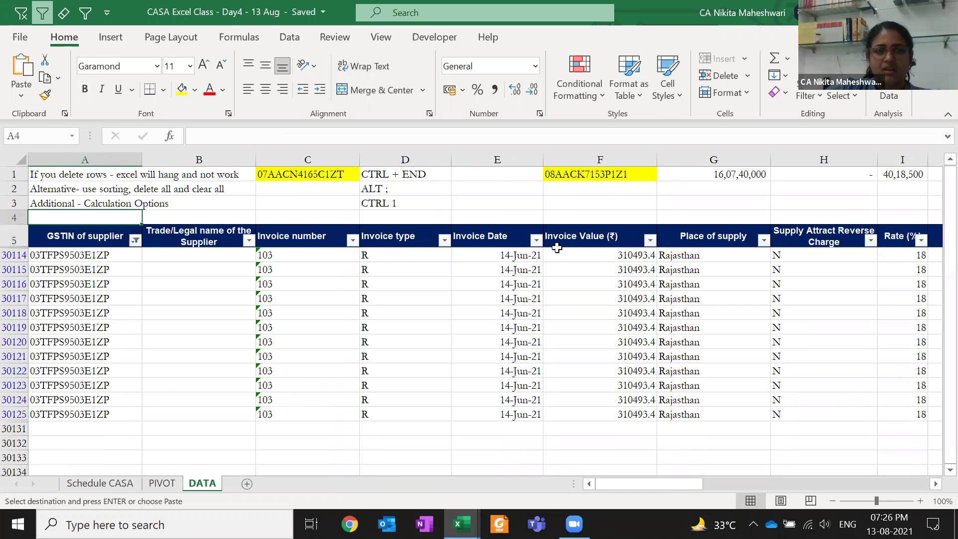
pyautogui.press('Down')
pyautogui.hotkey('alt', '1')
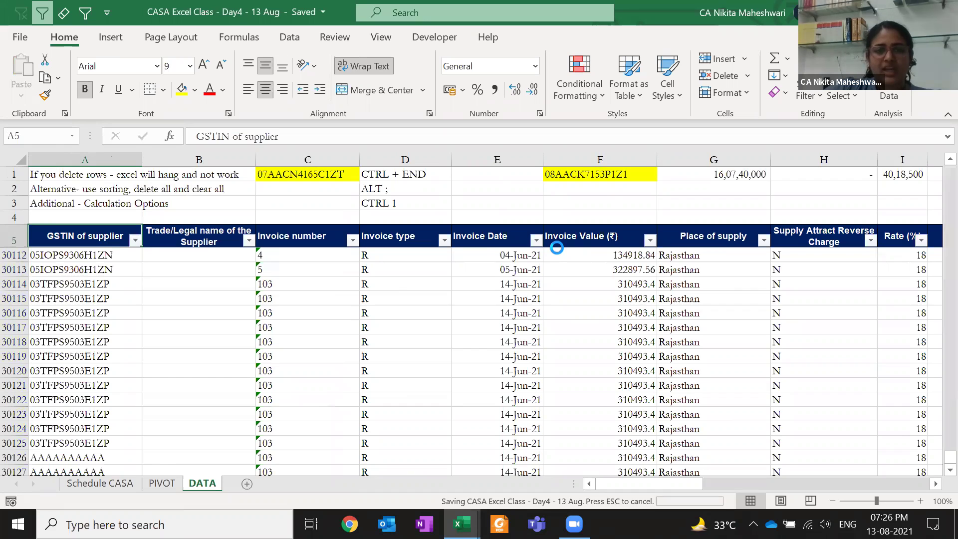
pyautogui.hotkey('ctrl', 'pageup')
pyautogui.click(243, 236)
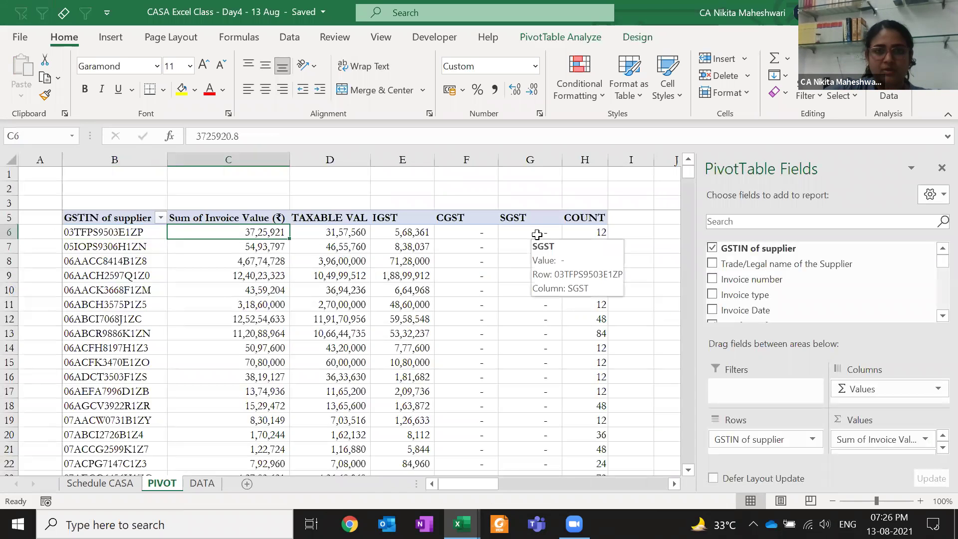
pyautogui.click(466, 229)
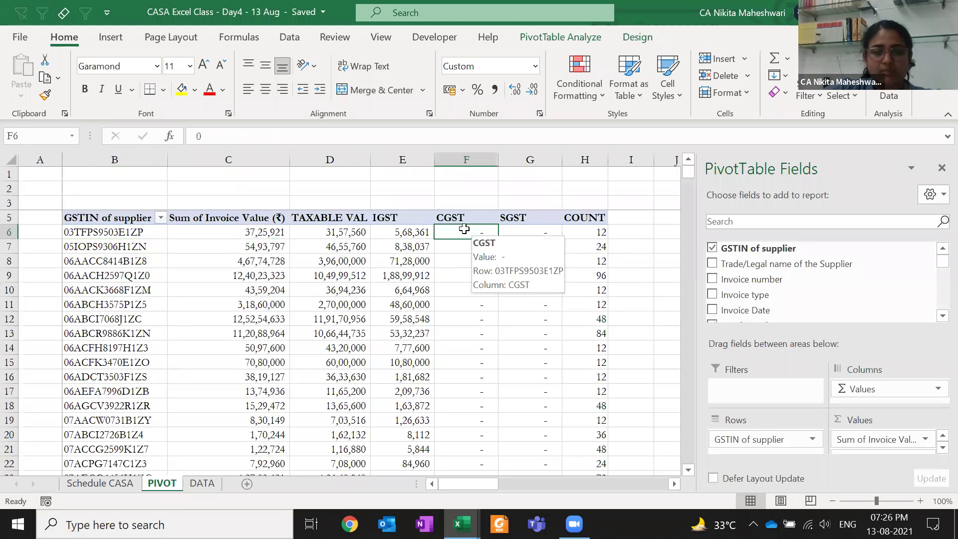
pyautogui.doubleClick(464, 230)
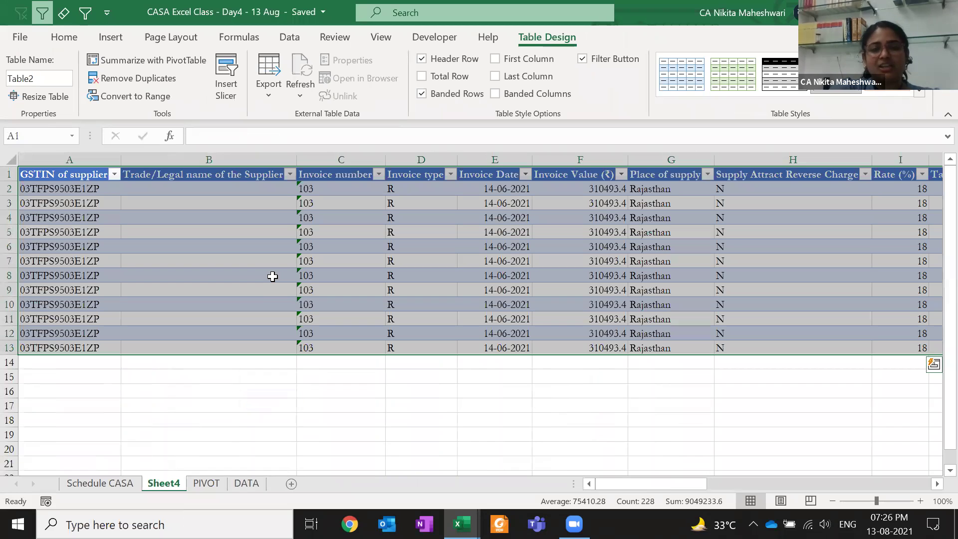
pyautogui.hotkey('ctrl', 'pagedown')
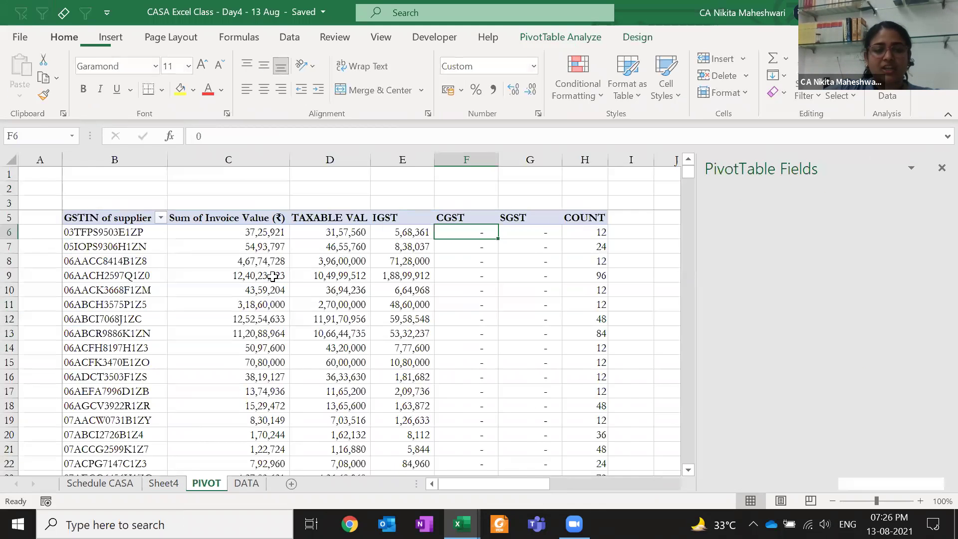
pyautogui.hotkey('ctrl', 'pagedown')
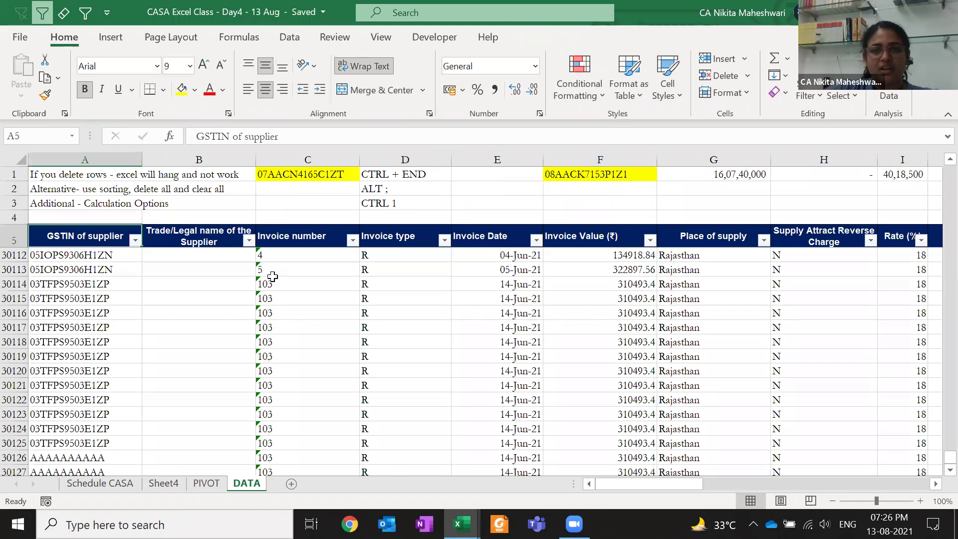
pyautogui.hotkey('ctrl', 'pageup')
pyautogui.hotkey('ctrl', 'pageup')
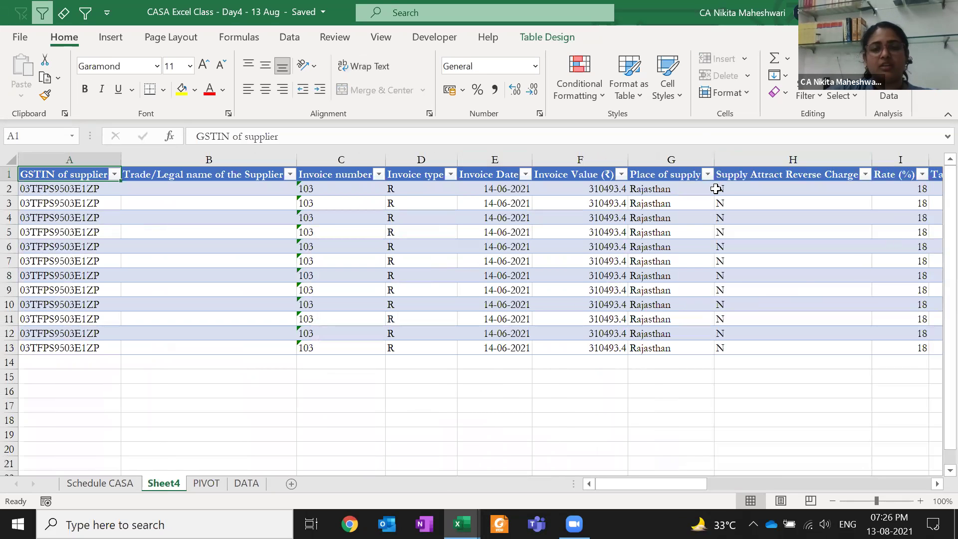
pyautogui.click(564, 40)
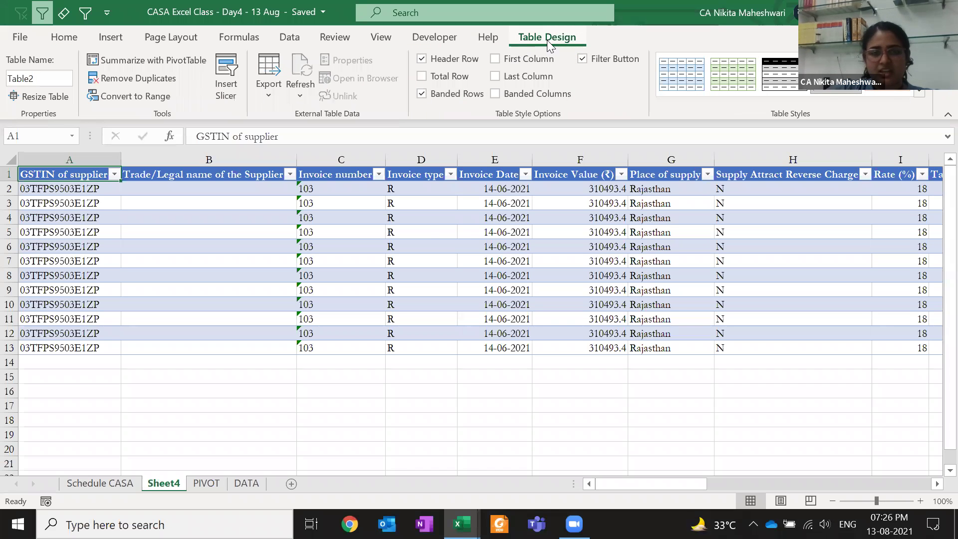
pyautogui.click(246, 483)
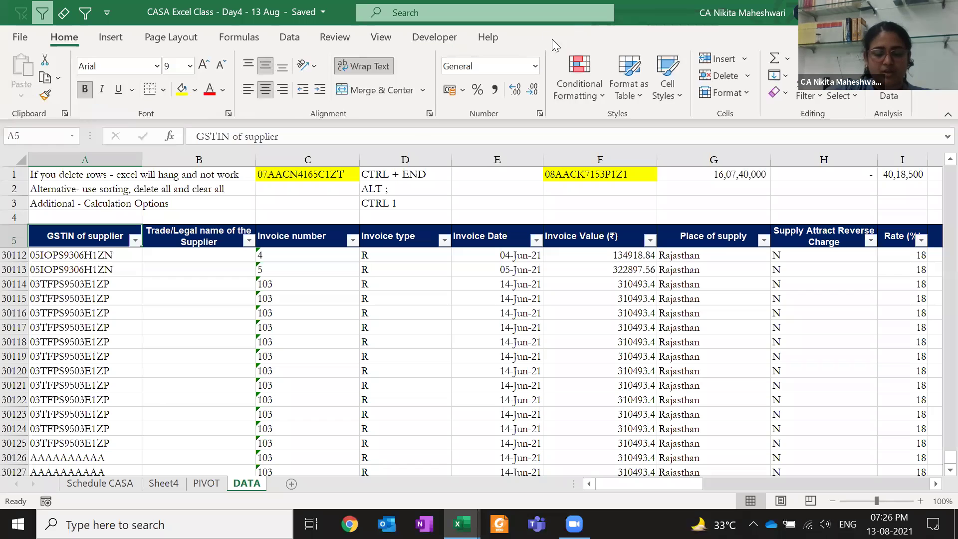
pyautogui.click(166, 482)
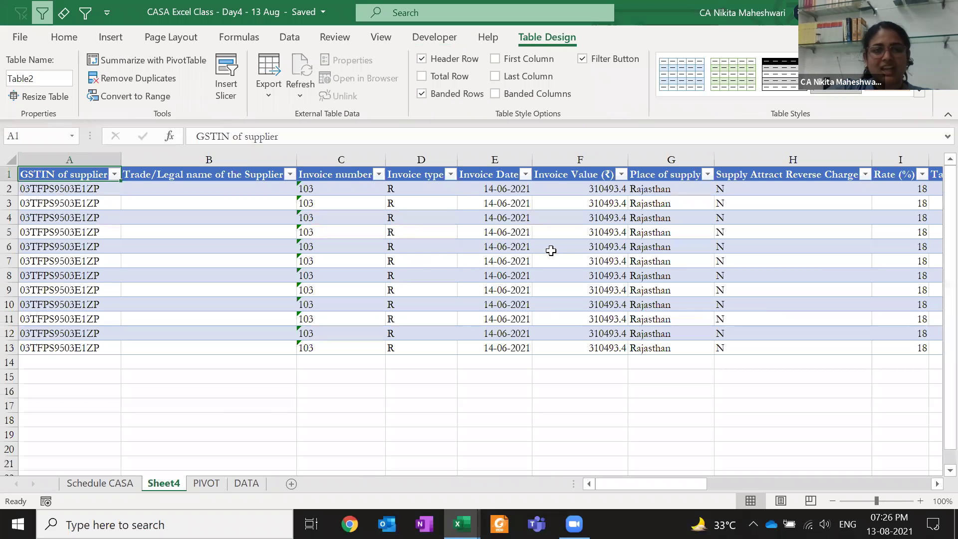
pyautogui.click(514, 223)
pyautogui.hotkey('ctrl', 'Up')
pyautogui.hotkey('ctrl', 'Right')
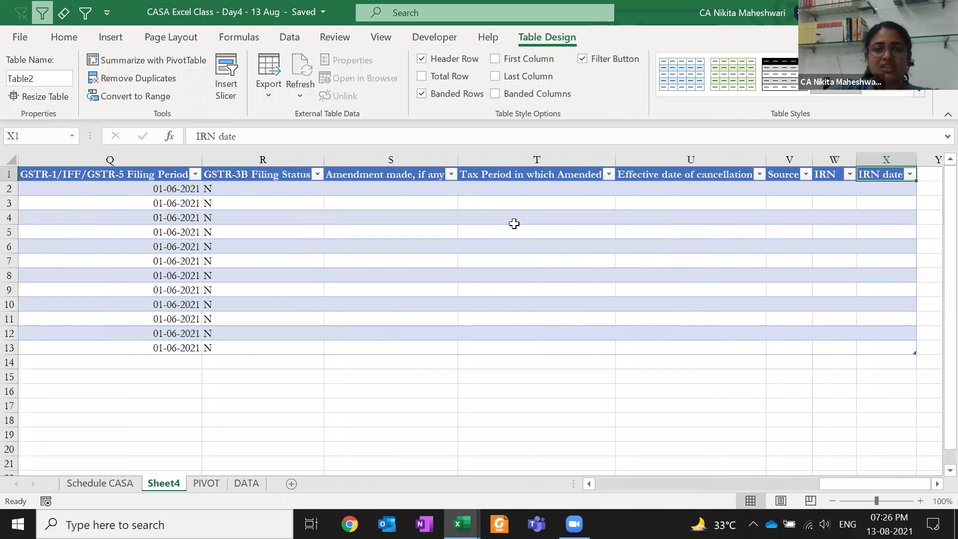
pyautogui.hotkey('ctrl', 'Left')
pyautogui.hotkey('ctrl', 'pagedown')
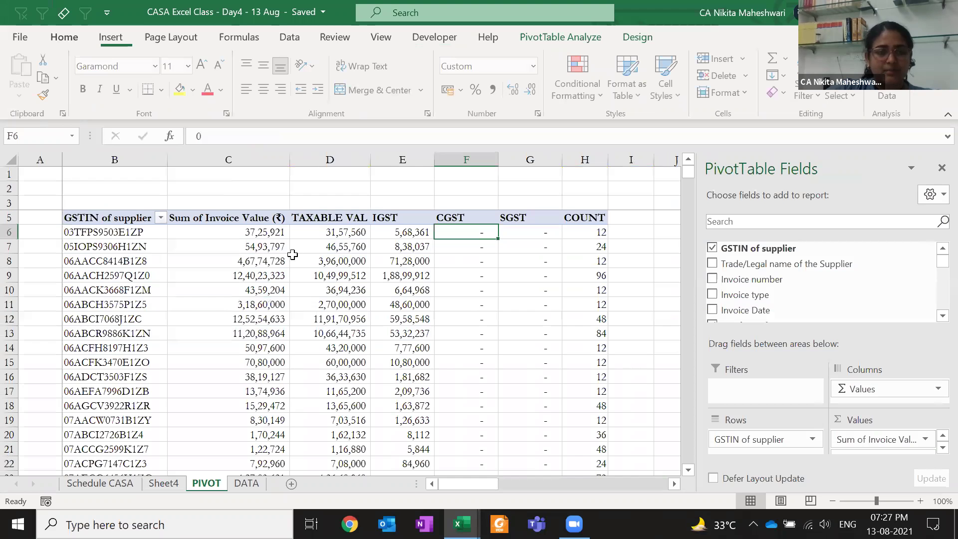
pyautogui.click(350, 303)
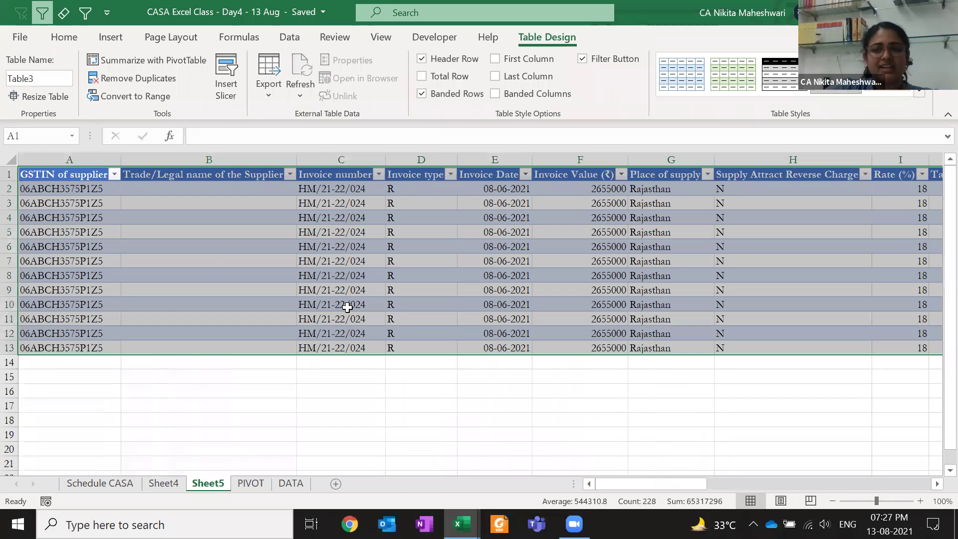
pyautogui.press('Right')
pyautogui.press('Right')
pyautogui.press('Right')
pyautogui.press('Right')
pyautogui.press('Right')
pyautogui.press('Right')
pyautogui.press('Right')
pyautogui.press('Right')
pyautogui.press('Right')
pyautogui.press('Right')
pyautogui.press('Right')
pyautogui.press('Right')
pyautogui.press('Right')
pyautogui.press('Right')
pyautogui.press('Right')
pyautogui.press('Right')
pyautogui.press('Right')
pyautogui.press('Right')
pyautogui.press('Right')
pyautogui.press('Right')
pyautogui.hotkey('ctrl', 'Left')
pyautogui.hotkey('ctrl', 'Left')
pyautogui.hotkey('alt', 'h')
pyautogui.press('d')
pyautogui.press('s')
pyautogui.press('Return')
pyautogui.hotkey('ctrl', 'pageup')
pyautogui.hotkey('alt', 'h')
pyautogui.press('d')
pyautogui.press('s')
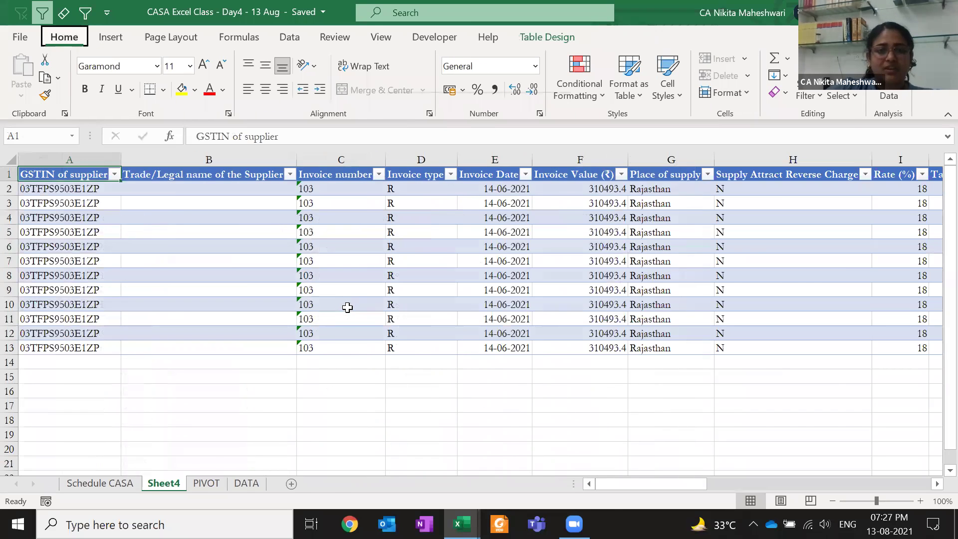
pyautogui.press('Return')
pyautogui.scroll(-5, 348, 306)
pyautogui.scroll(2, 347, 307)
pyautogui.scroll(-2, 346, 307)
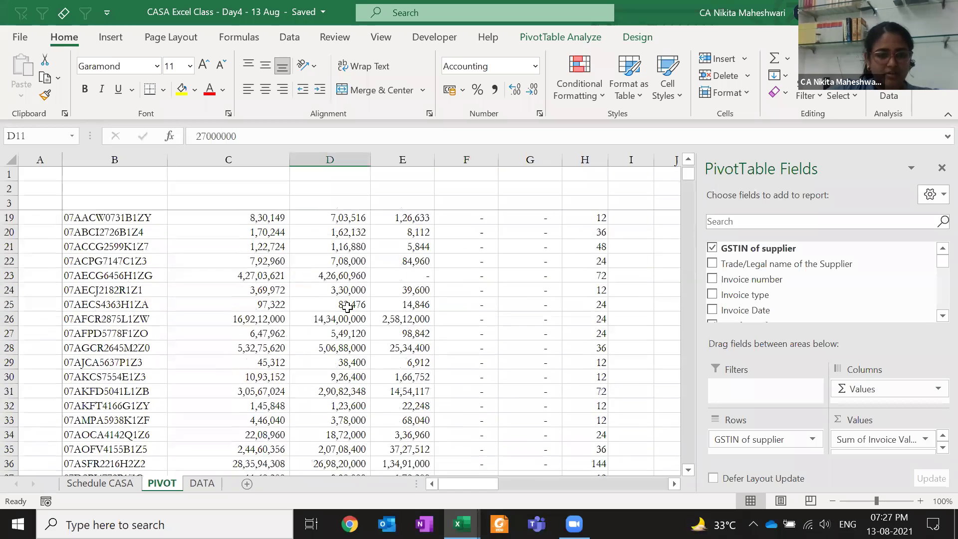
pyautogui.click(216, 318)
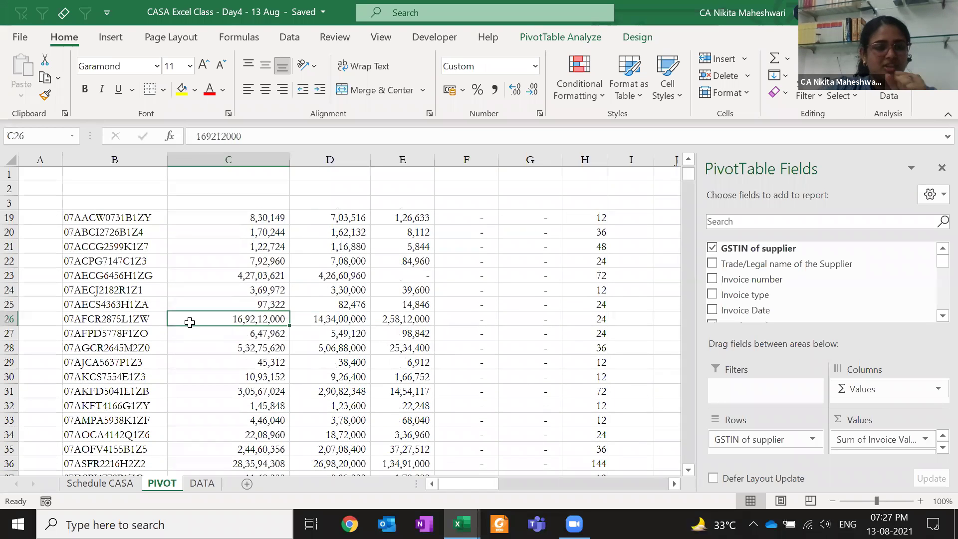
pyautogui.moveTo(190, 322)
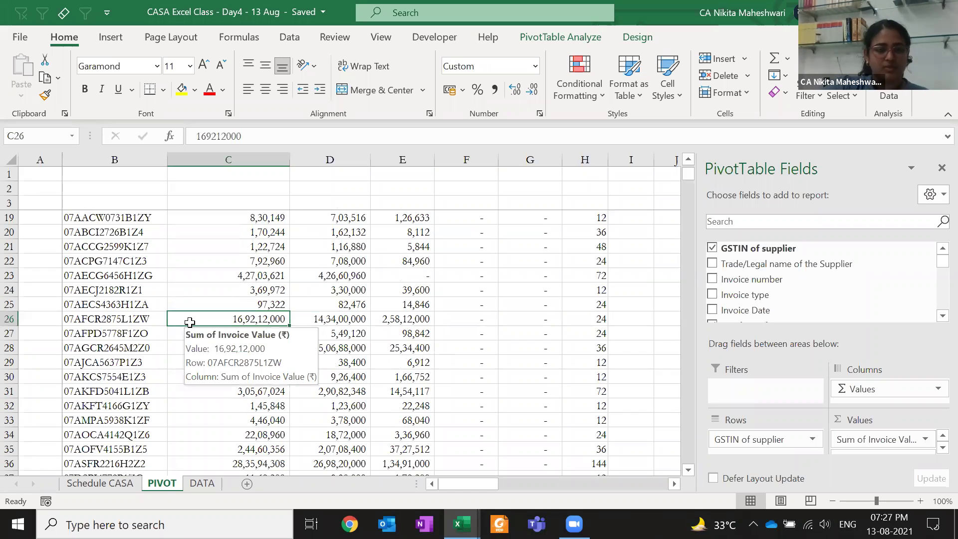
pyautogui.doubleClick(190, 322)
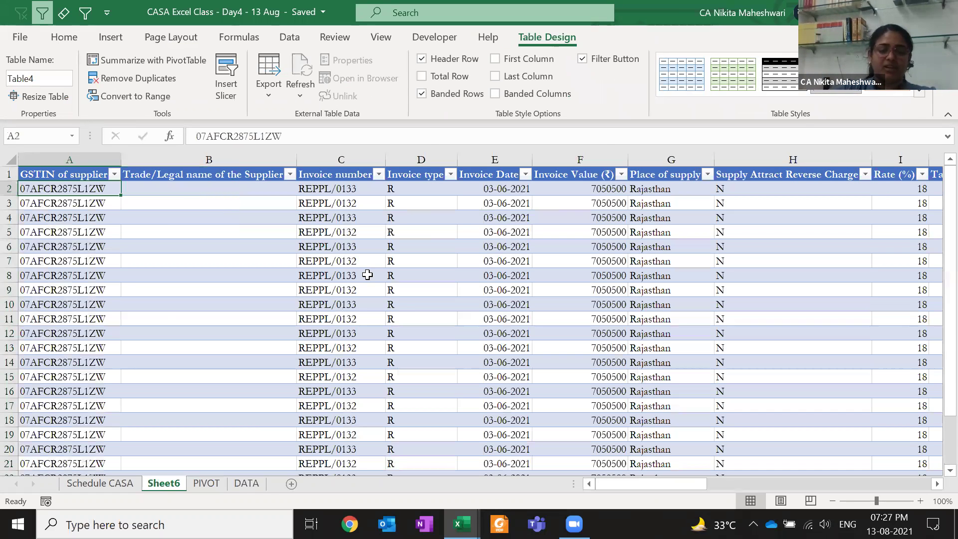
pyautogui.hotkey('ctrl', 'shift', 'Down')
pyautogui.hotkey('ctrl', 'Up')
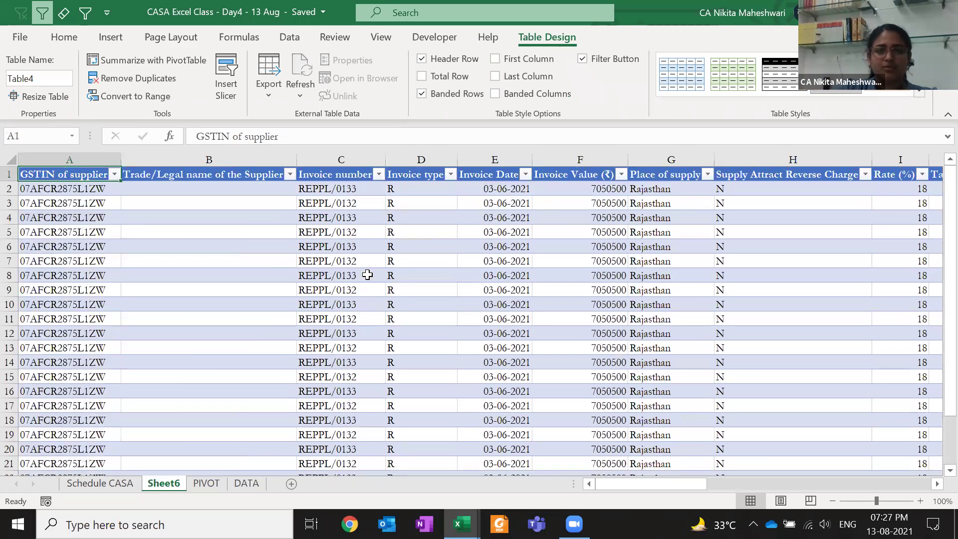
pyautogui.hotkey('alt', 'e')
pyautogui.press('l')
pyautogui.press('Return')
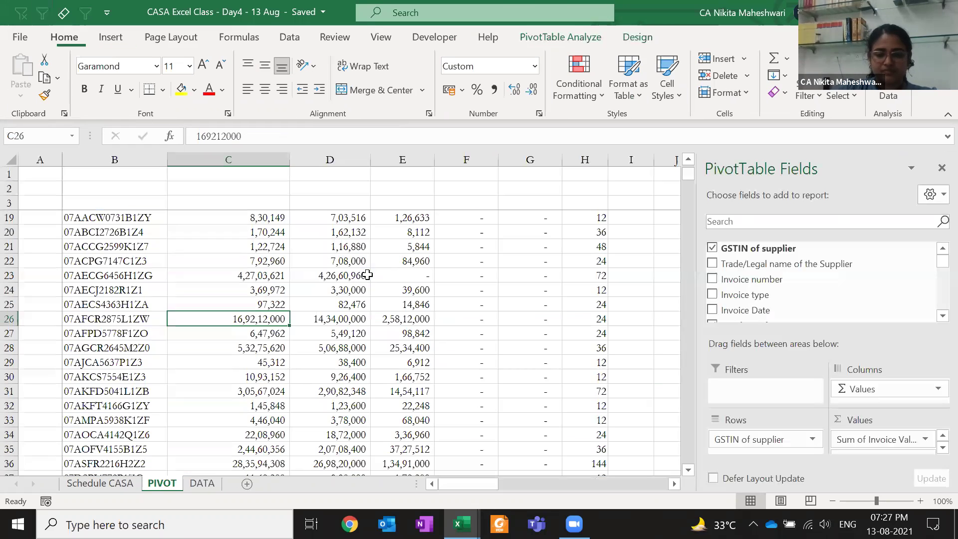
# Check the DATA sheet, then create and remove another detail sheet from the PIVOT sheet
pyautogui.hotkey('ctrl', 'pagedown')
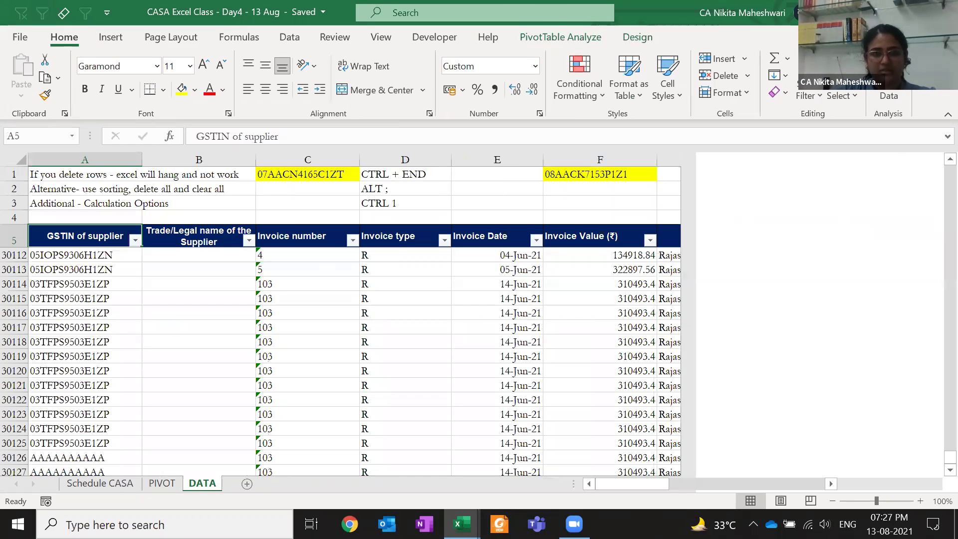
pyautogui.hotkey('ctrl', 'pageup')
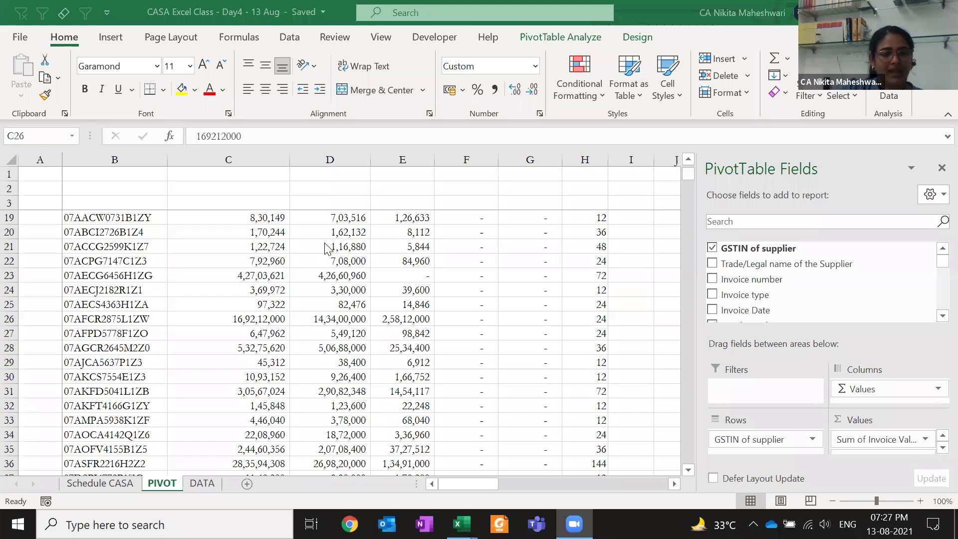
pyautogui.click(449, 240)
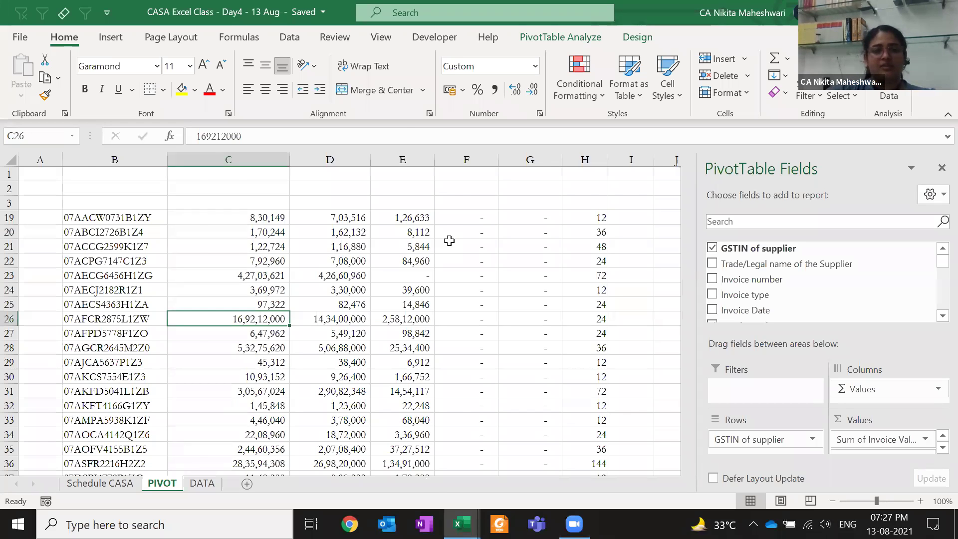
pyautogui.hotkey('shift', 'F11')
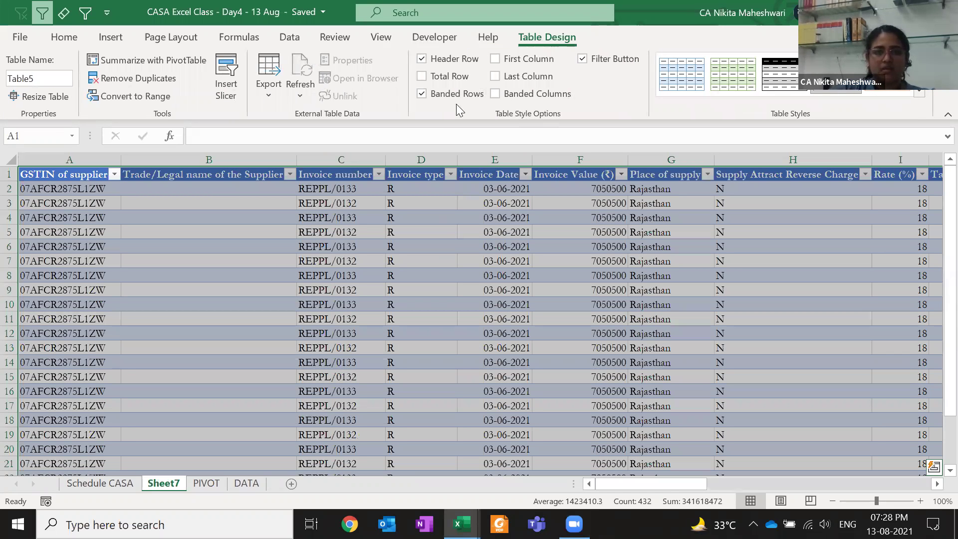
pyautogui.hotkey('ctrl', 'z')
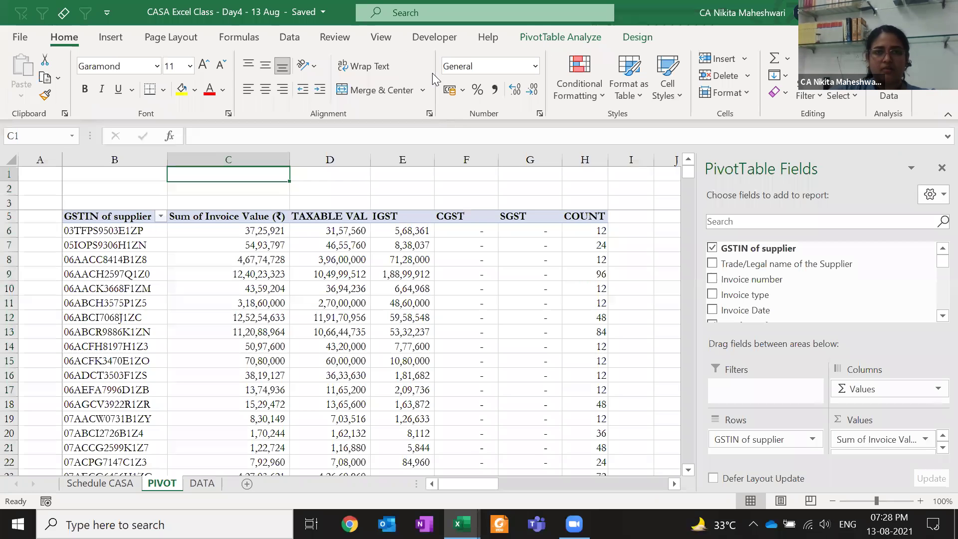
# Set the invoice-level pivot to Do Not Repeat Item Labels
pyautogui.hotkey('ctrl', 'z')
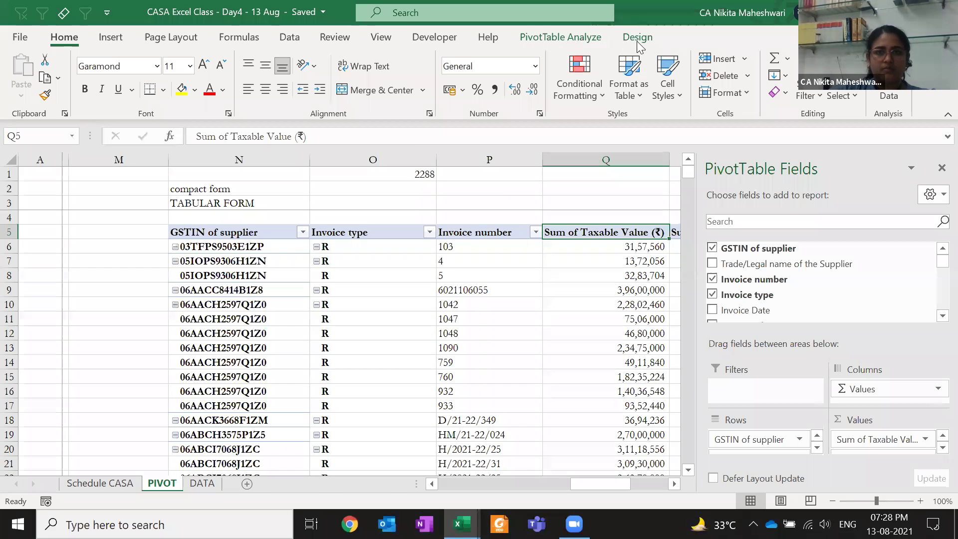
pyautogui.hotkey('ctrl', 'z')
pyautogui.click(107, 75)
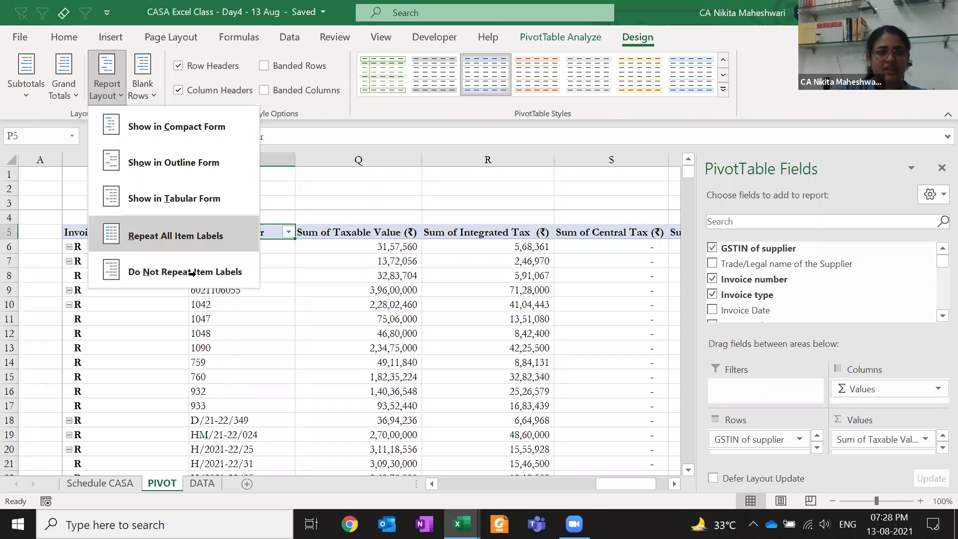
pyautogui.click(150, 272)
pyautogui.click(103, 319)
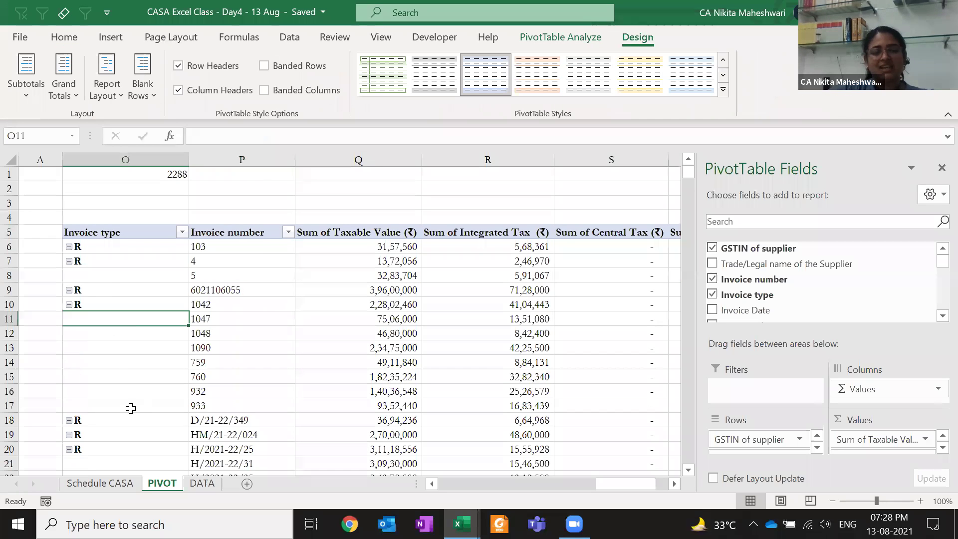
pyautogui.press('Left')
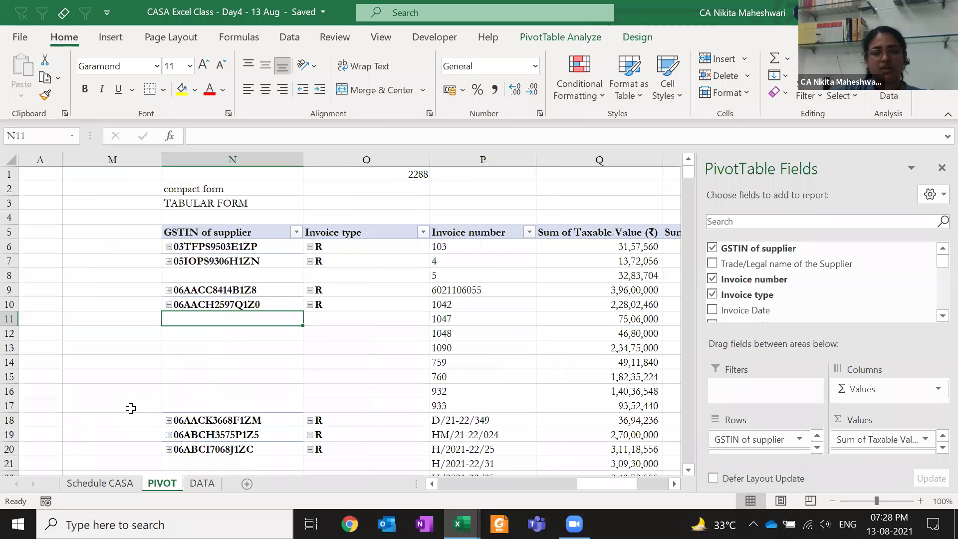
# Insert a blank line after each supplier and check the cells on the new blank rows
pyautogui.click(647, 37)
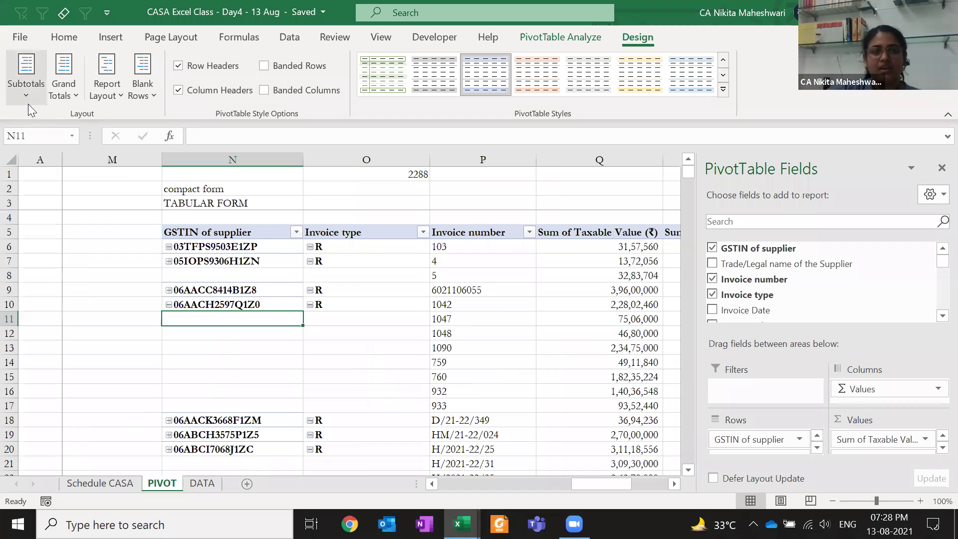
pyautogui.click(130, 96)
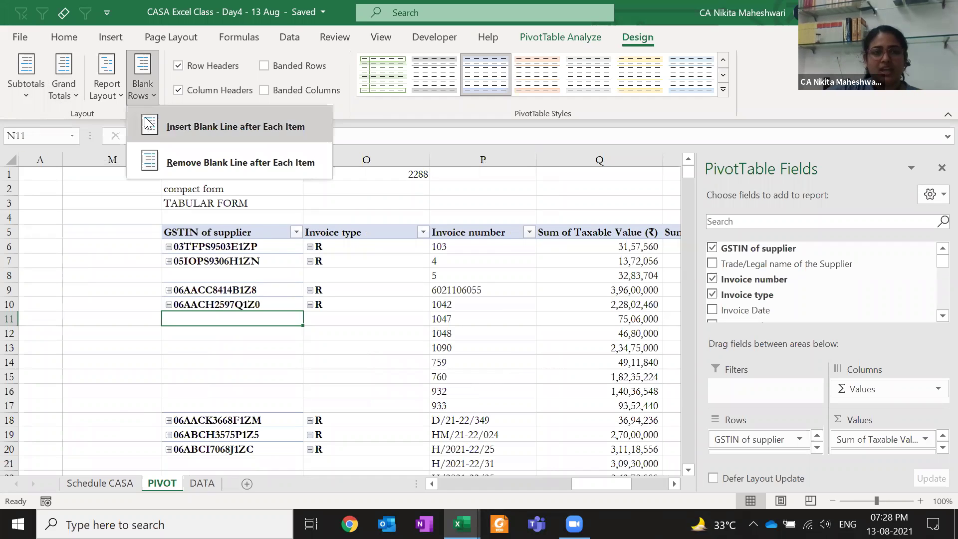
pyautogui.click(104, 100)
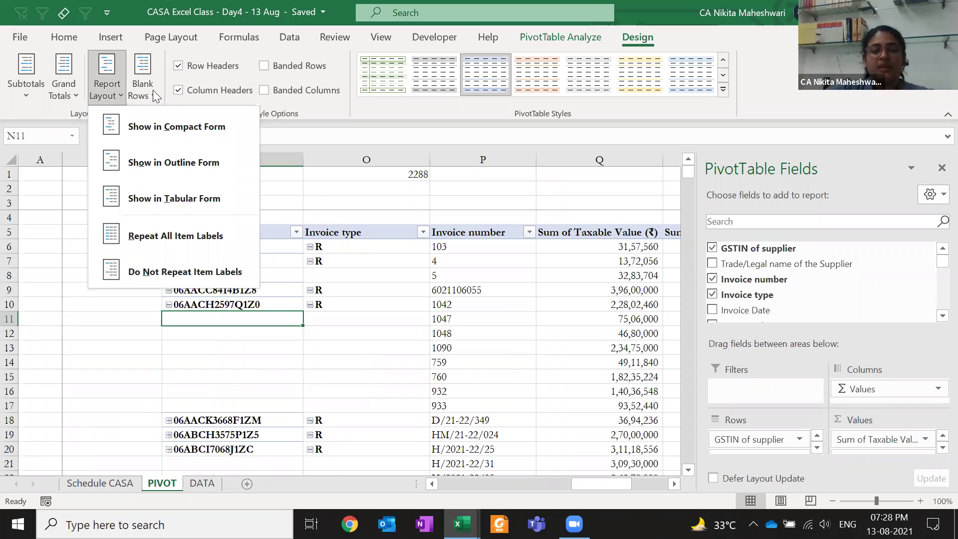
pyautogui.click(153, 90)
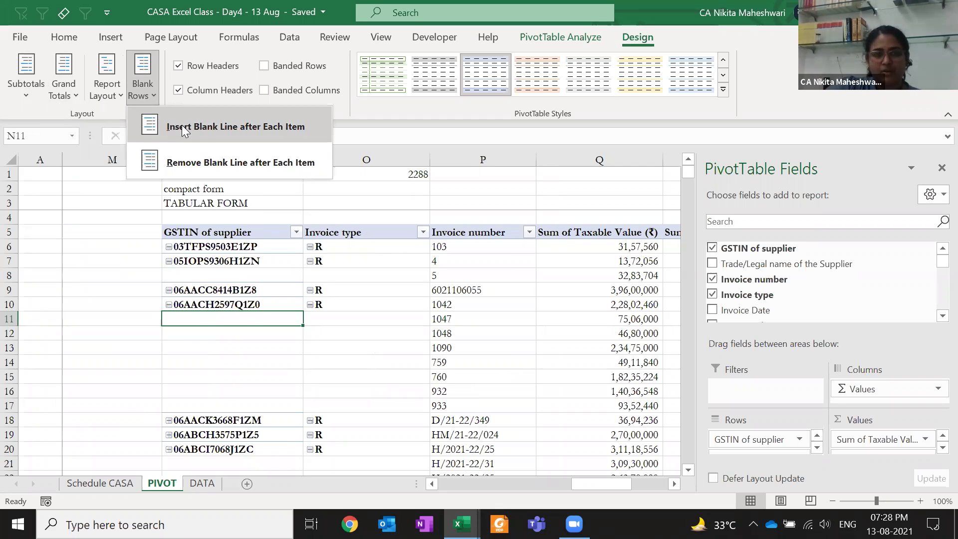
pyautogui.click(181, 126)
pyautogui.press('Right')
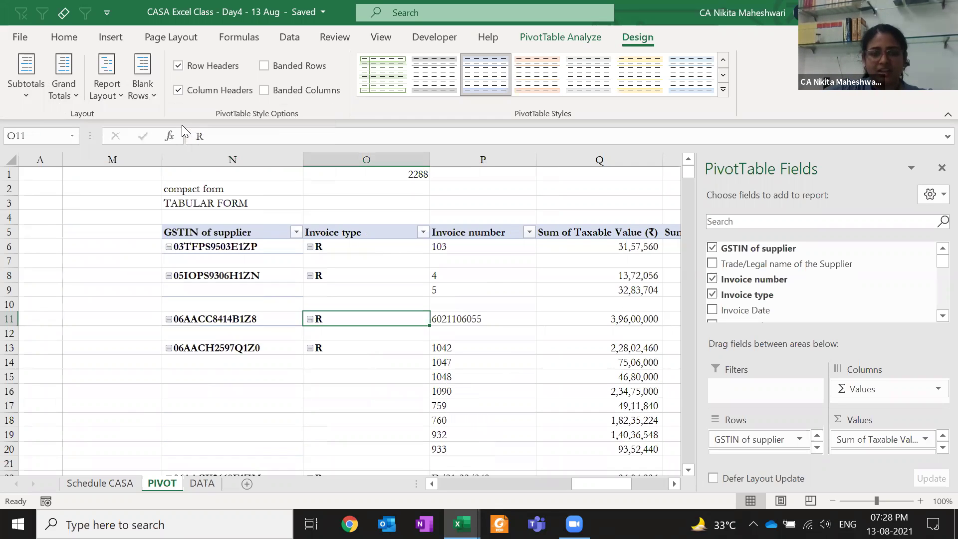
pyautogui.press('Up')
pyautogui.press('Up')
pyautogui.press('Left')
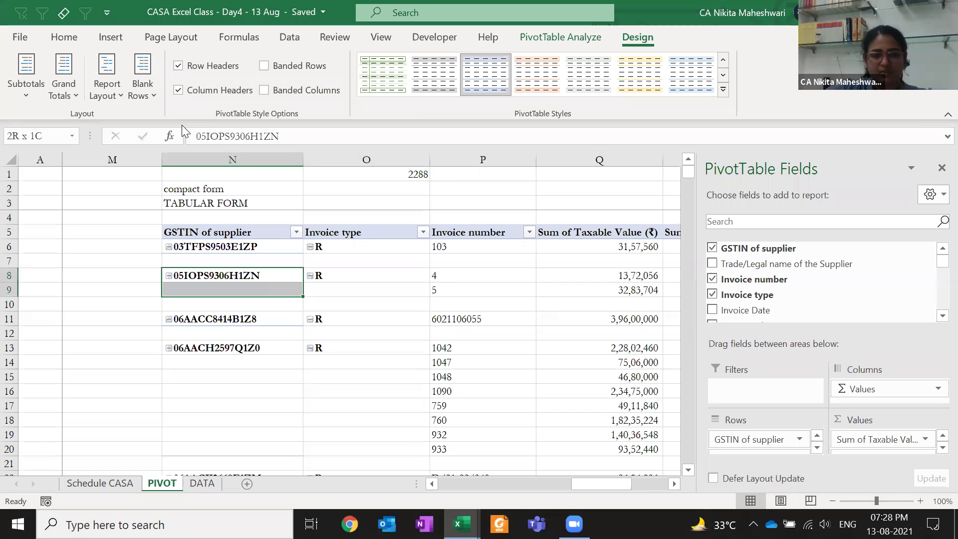
pyautogui.press('Right')
pyautogui.press('Right')
pyautogui.hotkey('ctrl', 'Right')
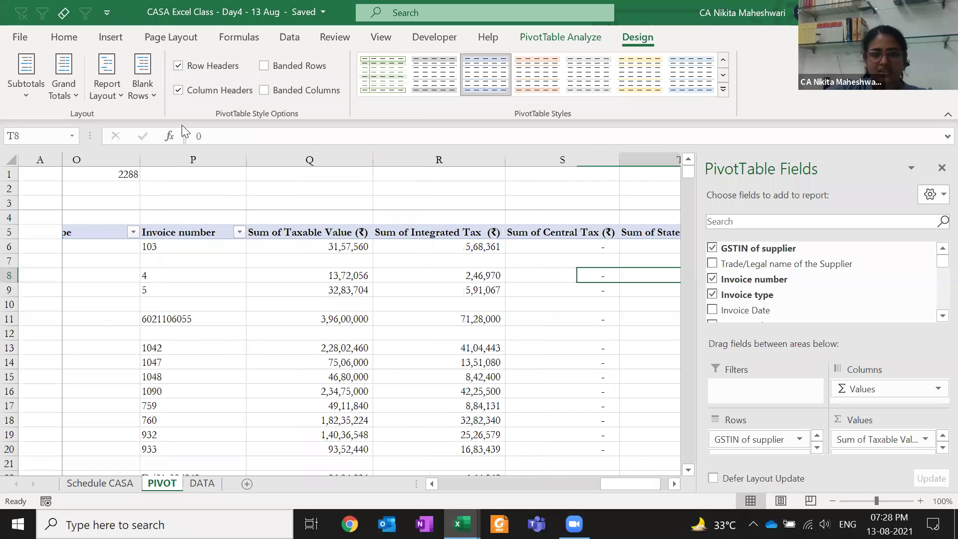
pyautogui.press('Down')
pyautogui.press('Down')
pyautogui.hotkey('shift', 'Left')
pyautogui.hotkey('shift', 'Left')
pyautogui.press('Left')
pyautogui.press('Left')
pyautogui.press('Left')
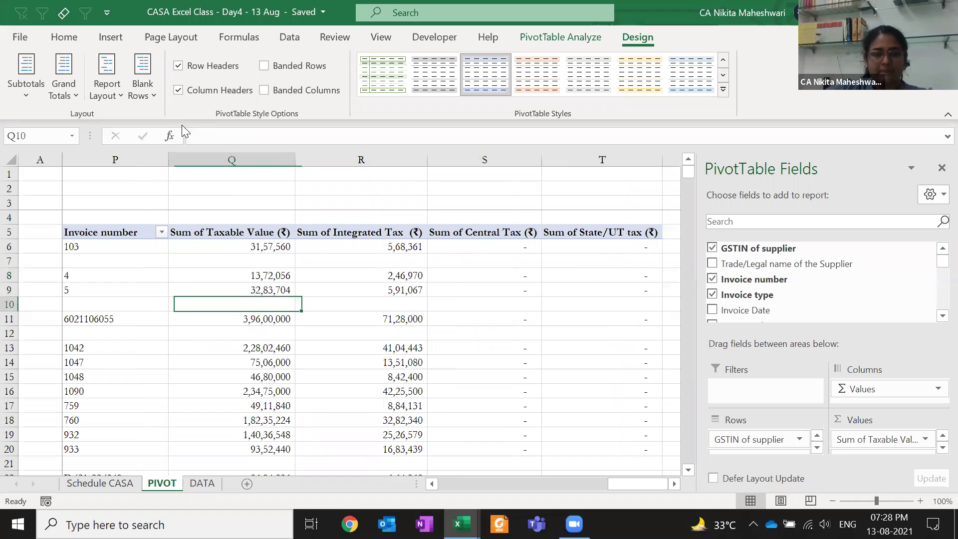
pyautogui.press('Left')
pyautogui.press('Left')
pyautogui.press('Left')
pyautogui.press('Left')
pyautogui.press('Down')
pyautogui.press('Right')
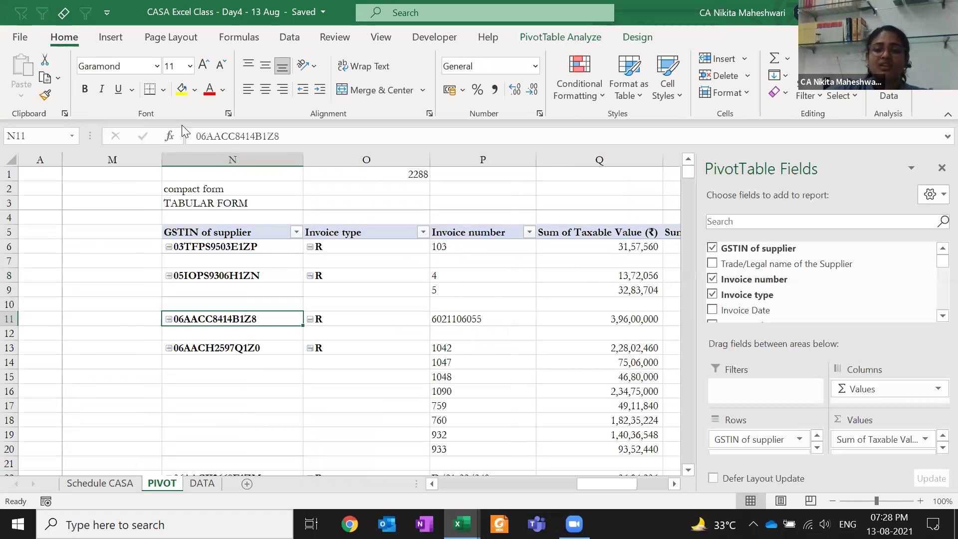
pyautogui.press('Left')
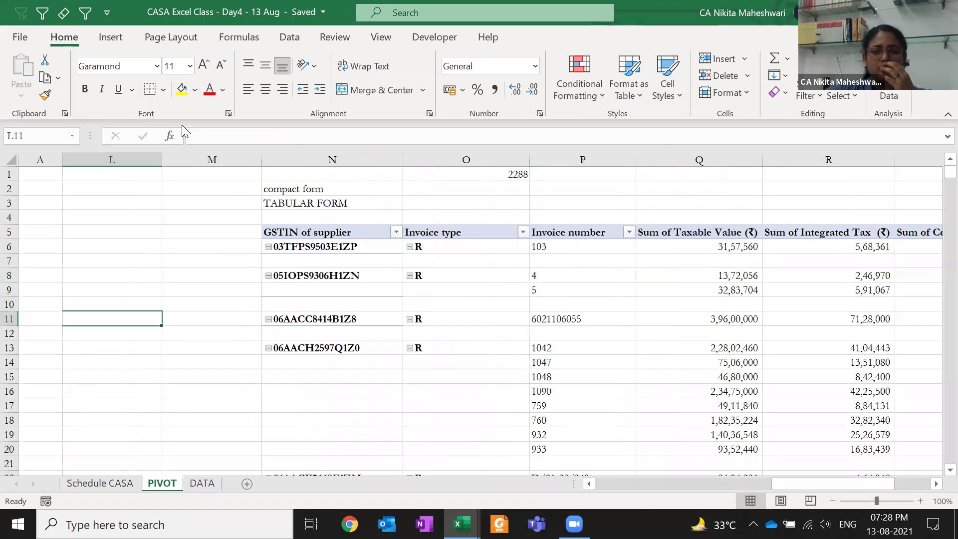
pyautogui.press('Right')
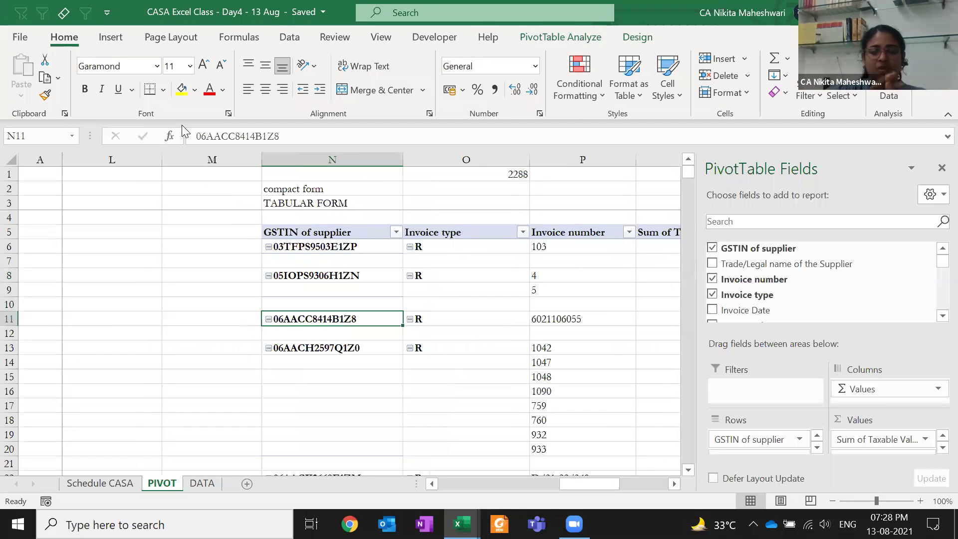
# Remove the blank lines after each supplier and select the GSTIN cells in rows 5–14
pyautogui.click(629, 39)
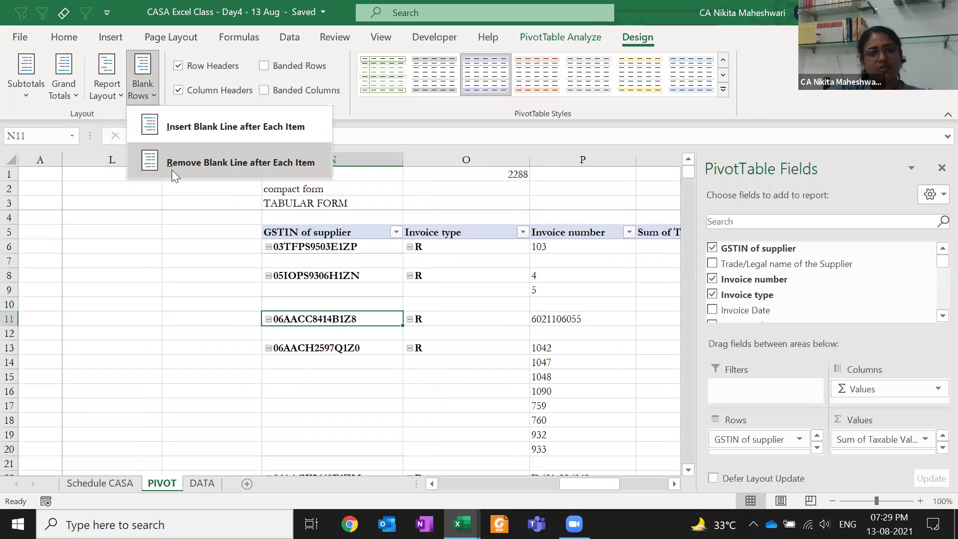
pyautogui.click(171, 169)
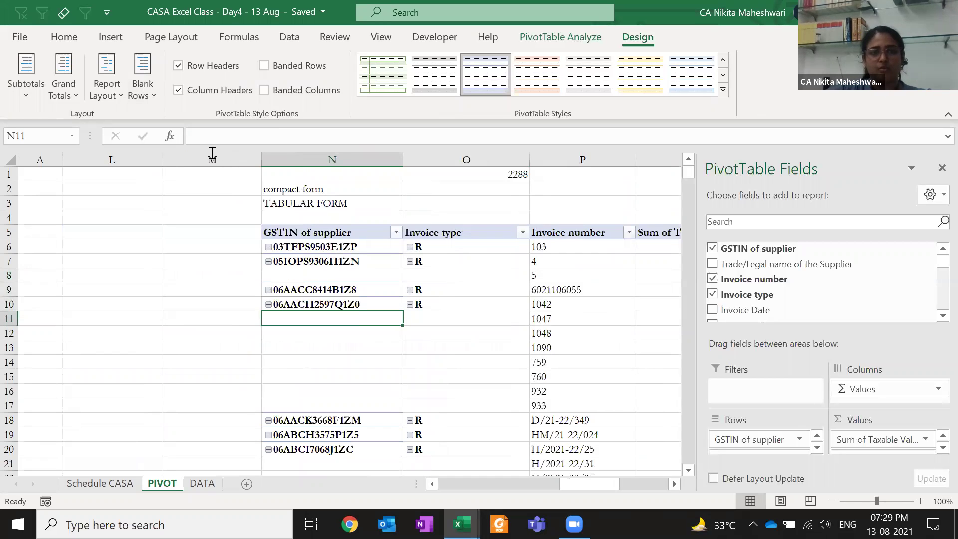
pyautogui.click(111, 100)
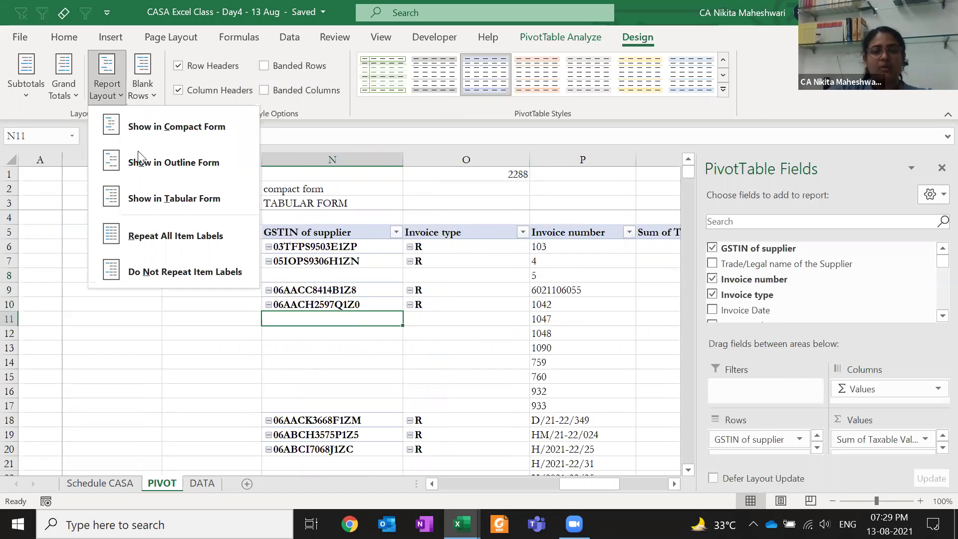
pyautogui.click(376, 232)
pyautogui.moveTo(361, 232); pyautogui.dragTo(360, 368)
pyautogui.click(332, 319)
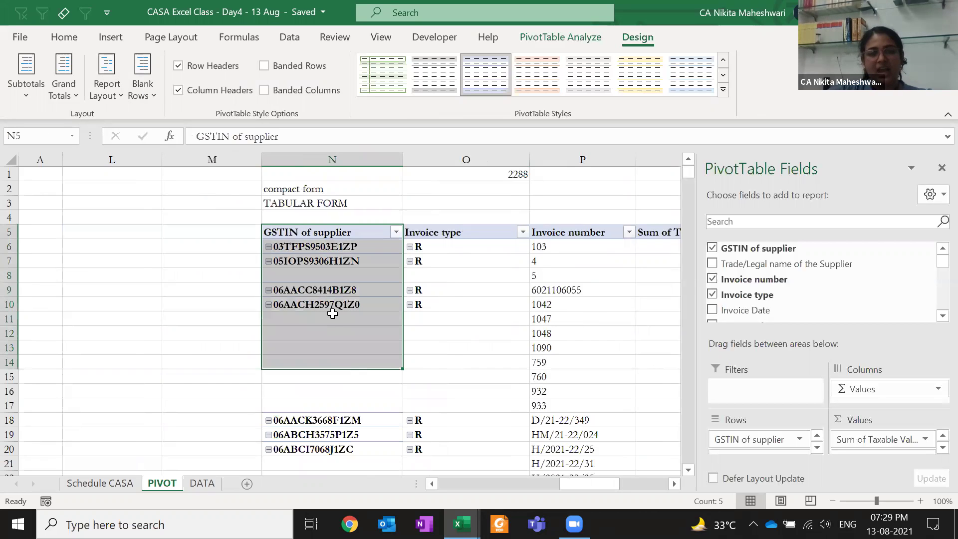
# Keep the pivot tabular, try Repeat All Item Labels, review it, then undo
pyautogui.click(107, 80)
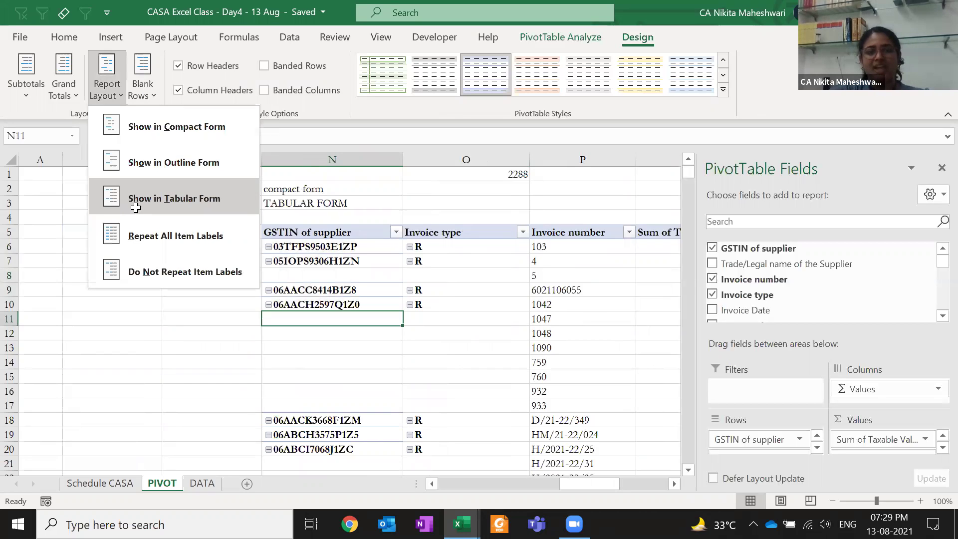
pyautogui.click(135, 208)
pyautogui.click(107, 95)
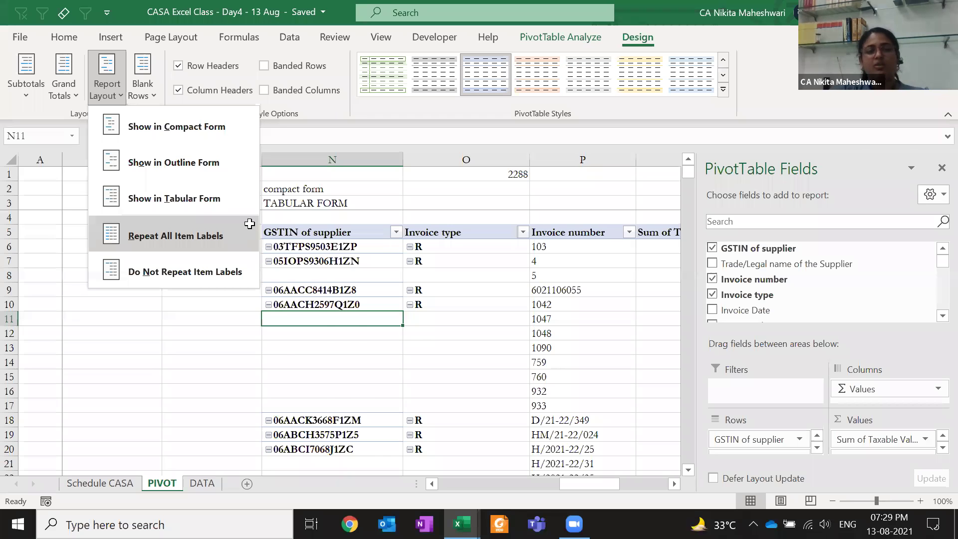
pyautogui.click(249, 227)
pyautogui.click(328, 271)
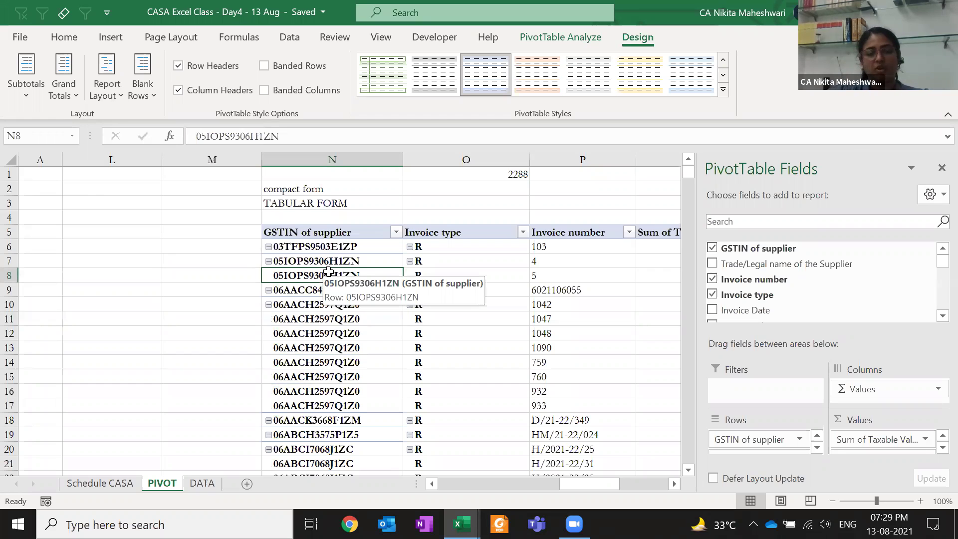
pyautogui.press('pagedown')
pyautogui.press('pagedown')
pyautogui.press('pagedown')
pyautogui.press('pagedown')
pyautogui.press('pageup')
pyautogui.press('pageup')
pyautogui.press('pageup')
pyautogui.press('pageup')
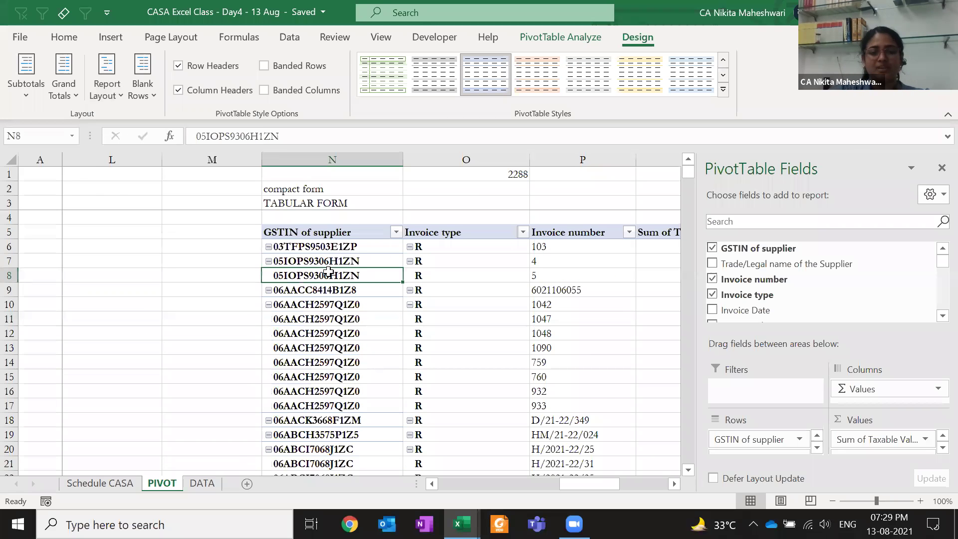
pyautogui.hotkey('ctrl', 'z')
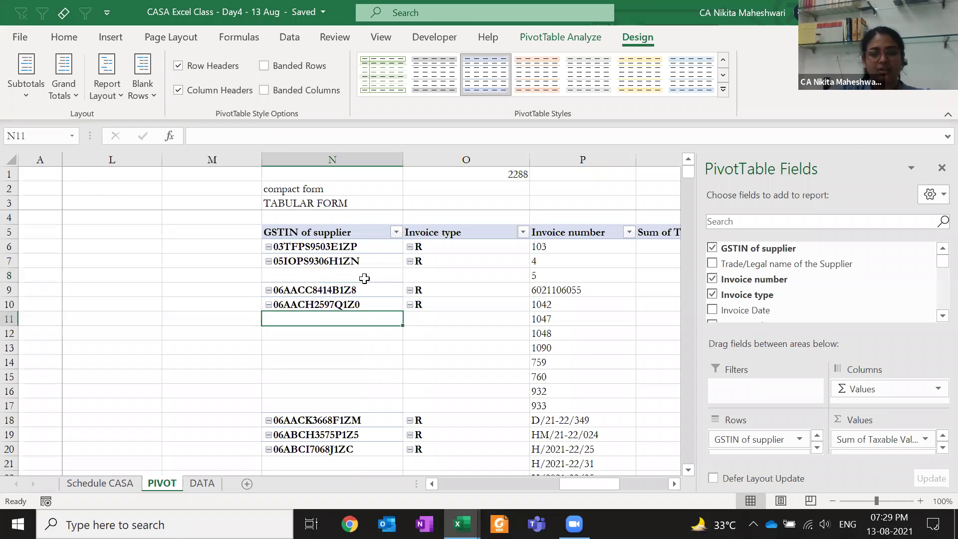
# Copy the GSTIN label in N10 into the blank cells beneath it down to row 15
pyautogui.press('Up')
pyautogui.hotkey('ctrl', 'c')
pyautogui.moveTo(319, 327); pyautogui.dragTo(319, 377)
pyautogui.click(61, 38)
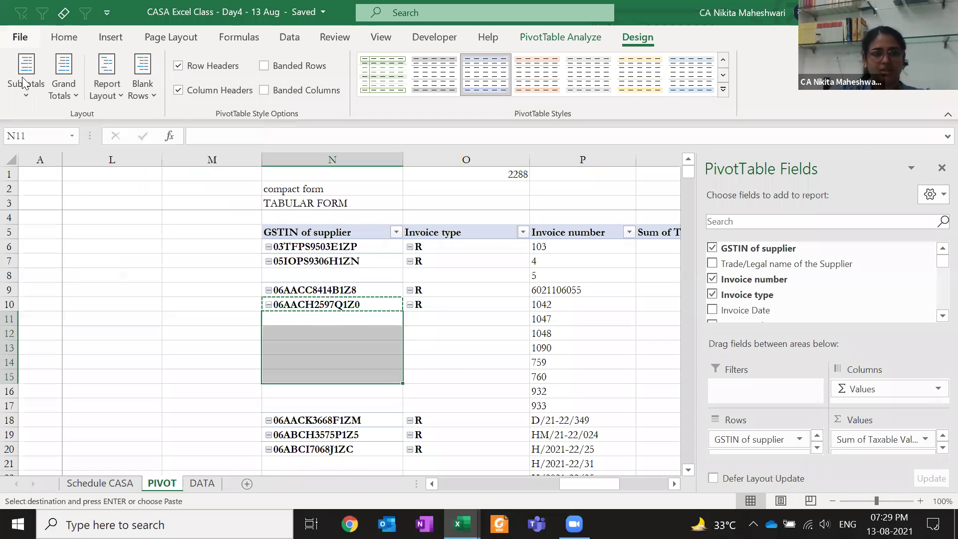
pyautogui.click(22, 78)
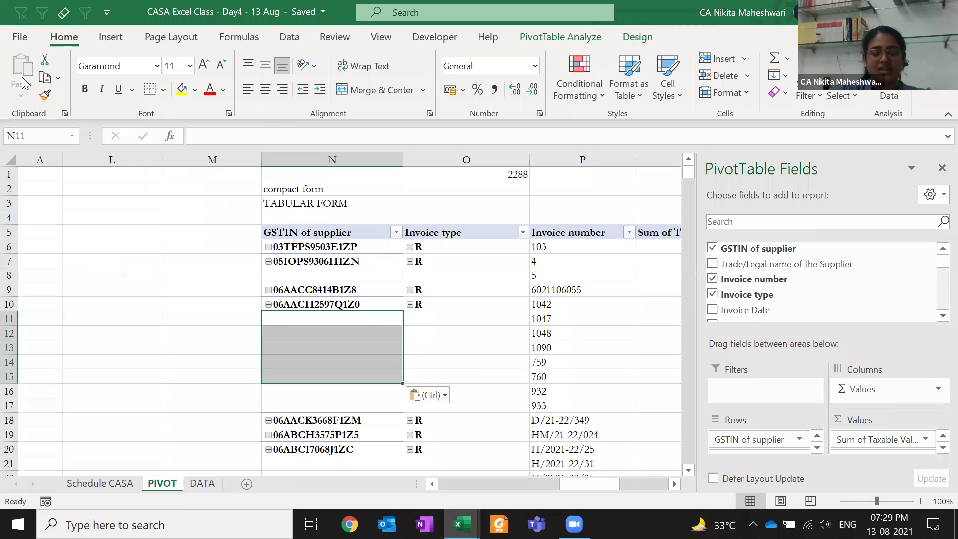
pyautogui.click(349, 350)
# Apply Repeat All Item Labels, then switch to Do Not Repeat Item Labels
pyautogui.click(629, 39)
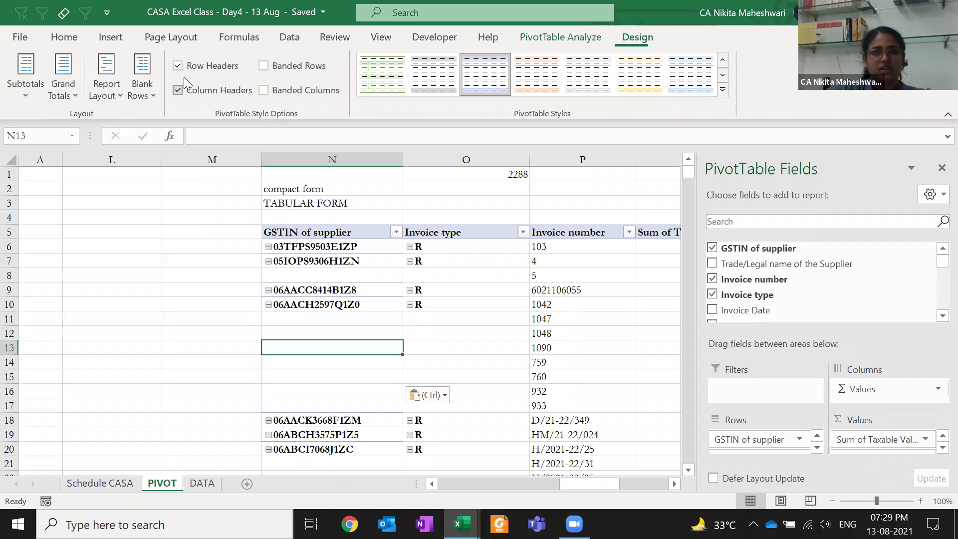
pyautogui.click(106, 89)
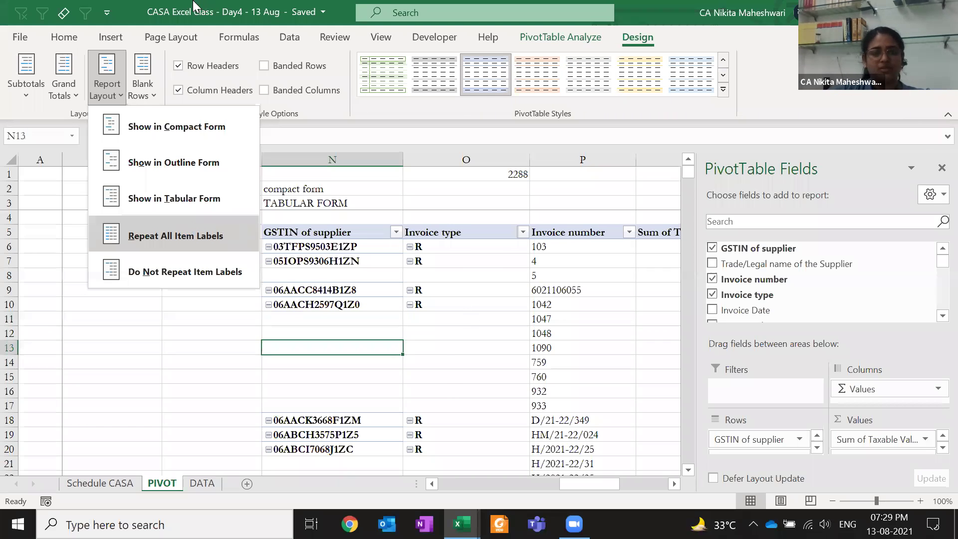
pyautogui.click(172, 235)
pyautogui.click(106, 90)
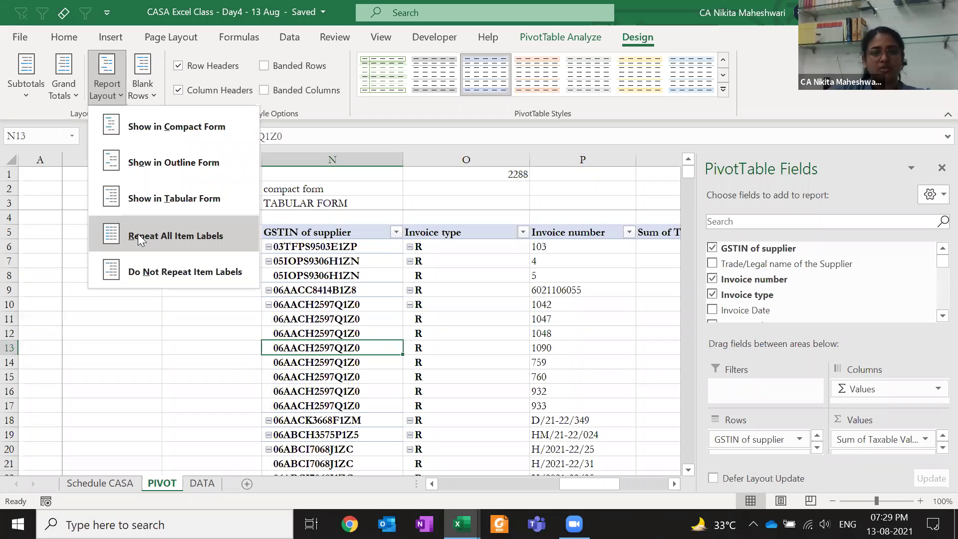
pyautogui.click(150, 270)
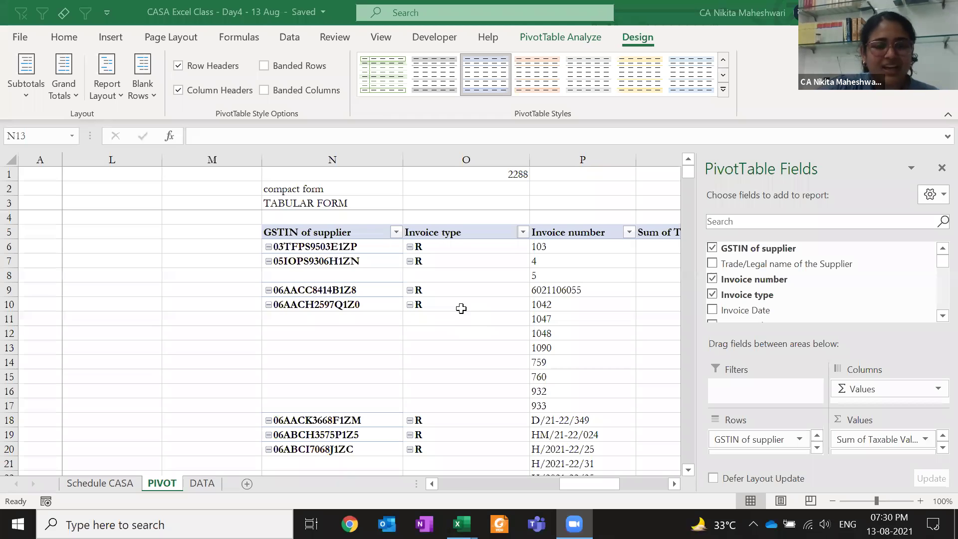
pyautogui.hotkey('alt', 'Tab')
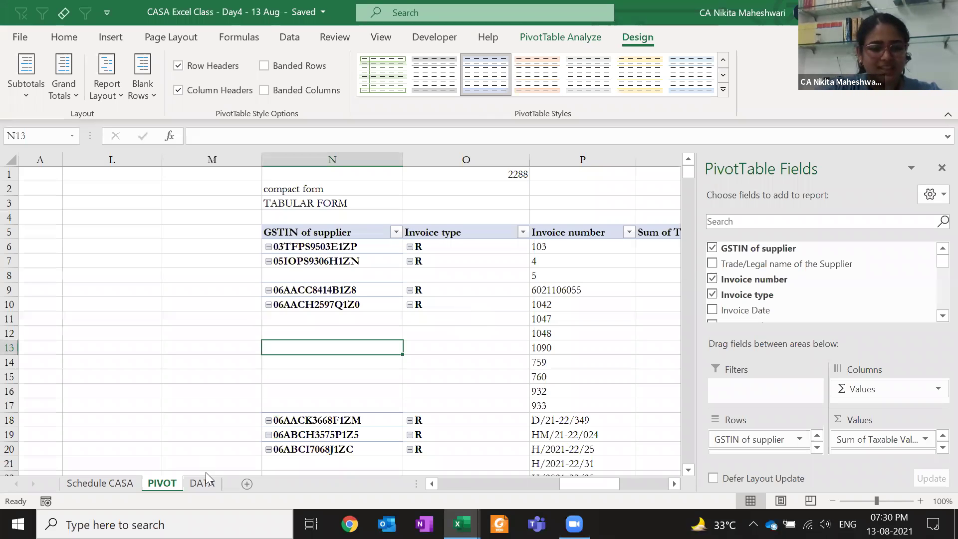
pyautogui.hotkey('alt', 'Tab')
# On DATA, delete the rows down to row 30128, then undo the deletion
pyautogui.click(197, 482)
pyautogui.click(64, 298)
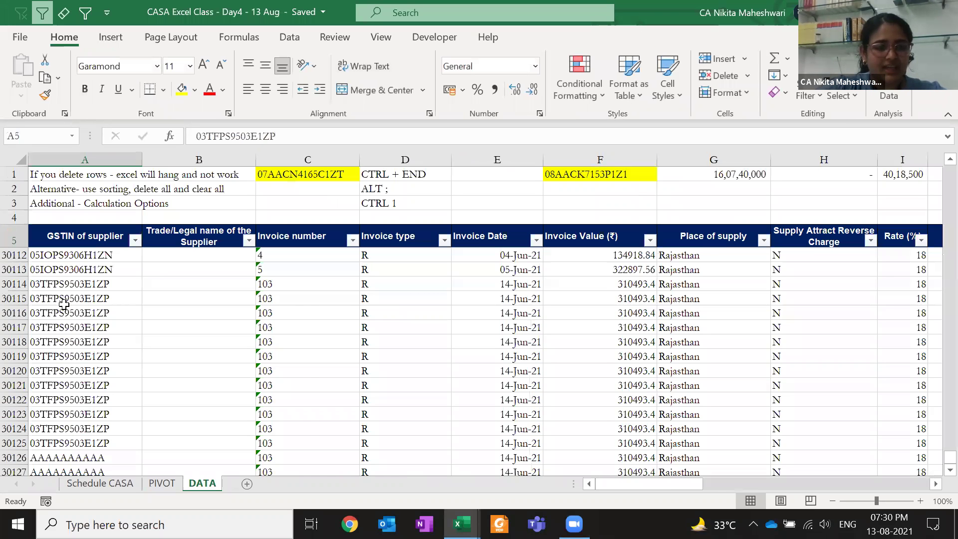
pyautogui.hotkey('ctrl', 'Up')
pyautogui.press('Down')
pyautogui.press('Down')
pyautogui.press('Down')
pyautogui.hotkey('shift', 'pagedown')
pyautogui.hotkey('shift', 'pagedown')
pyautogui.hotkey('ctrl', 'shift', 'Down')
pyautogui.hotkey('shift', 'Up')
pyautogui.hotkey('shift', 'Up')
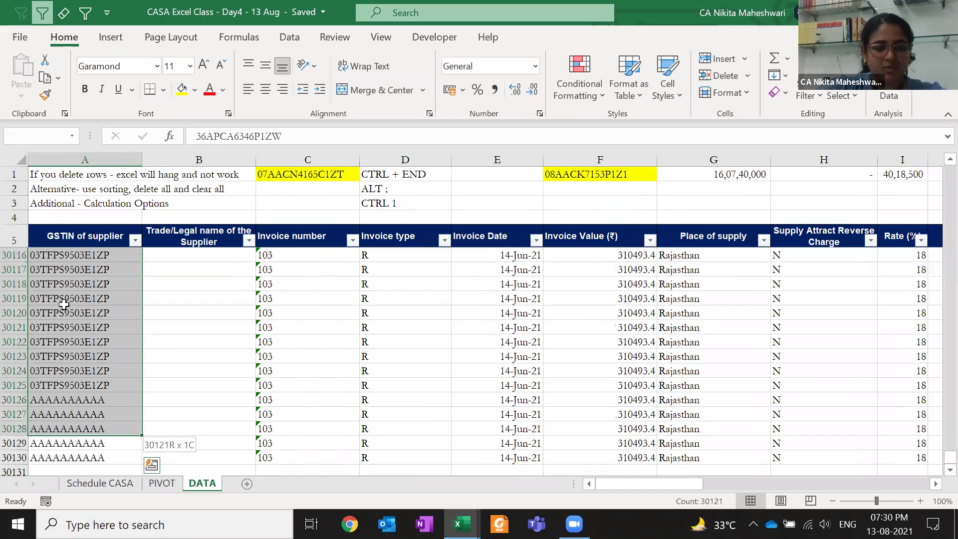
pyautogui.hotkey('shift', 'space')
pyautogui.hotkey('ctrl', '-')
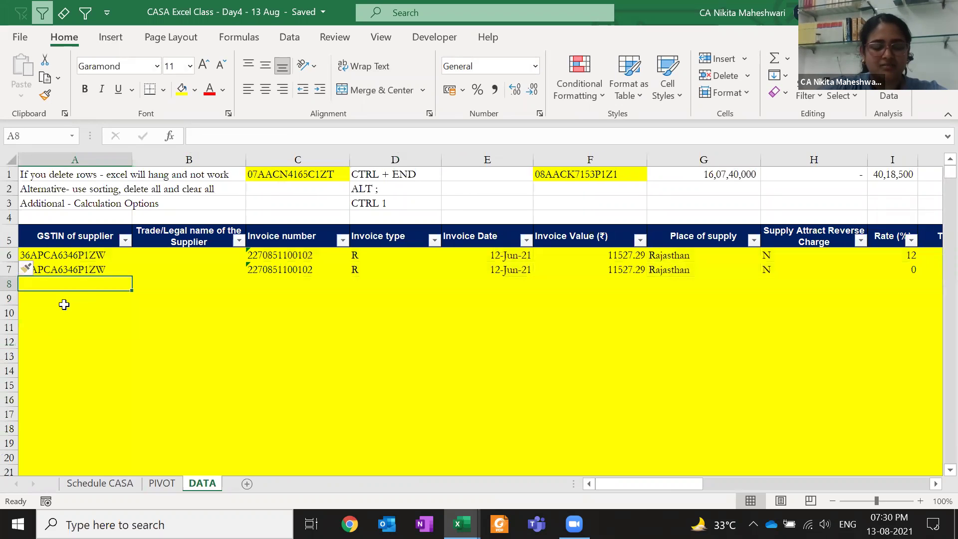
pyautogui.hotkey('ctrl', 'z')
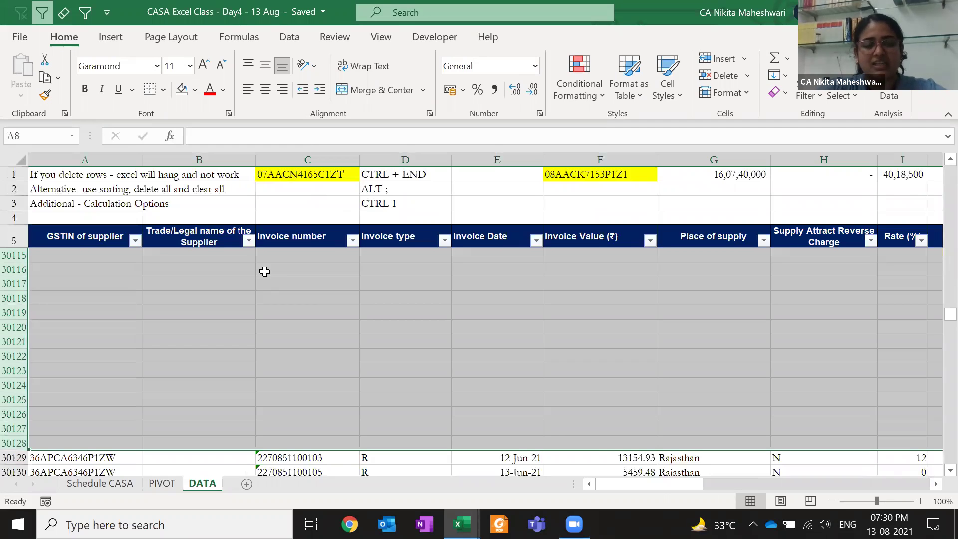
# Sort the GSTIN of supplier column Z to A
pyautogui.press('Up')
pyautogui.press('Up')
pyautogui.press('Up')
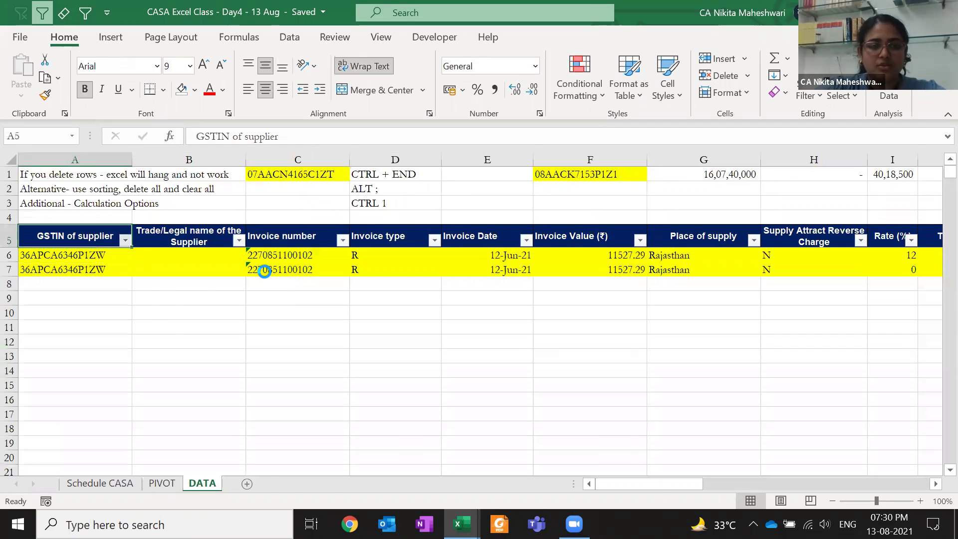
pyautogui.hotkey('alt', 'Down')
pyautogui.press('Down')
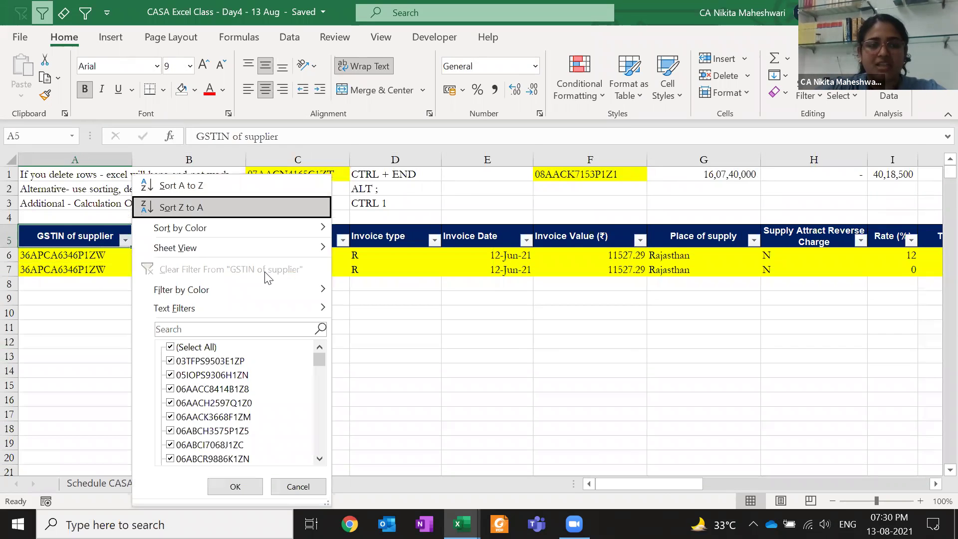
pyautogui.press('Return')
# Select the empty rows below the data and apply Clear All
pyautogui.press('Down')
pyautogui.press('Down')
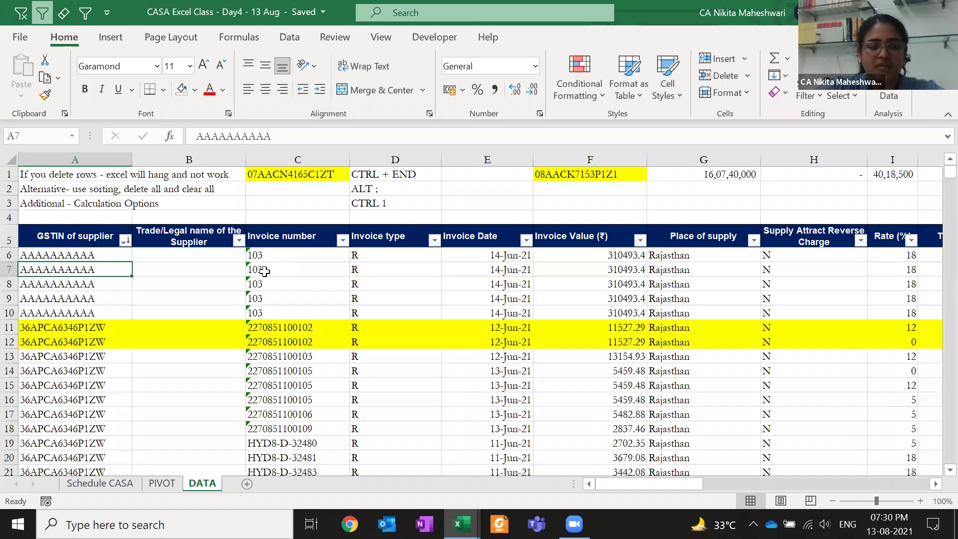
pyautogui.hotkey('ctrl', 'Down')
pyautogui.hotkey('ctrl', 'shift', 'Down')
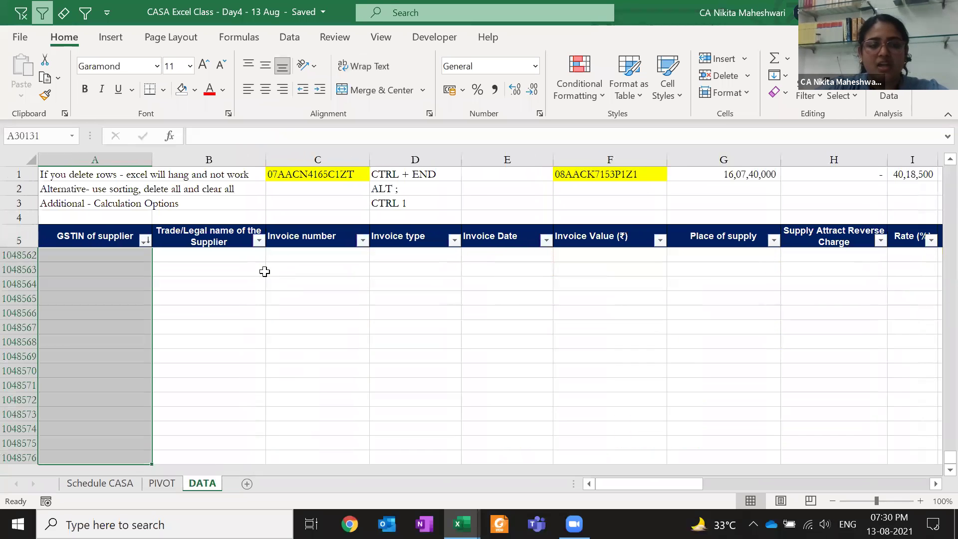
pyautogui.hotkey('ctrl', 'shift', 'Up')
pyautogui.hotkey('shift', 'Down')
pyautogui.hotkey('shift', 'pagedown')
pyautogui.hotkey('shift', 'pagedown')
pyautogui.hotkey('shift', 'pagedown')
pyautogui.hotkey('shift', 'pagedown')
pyautogui.hotkey('shift', 'space')
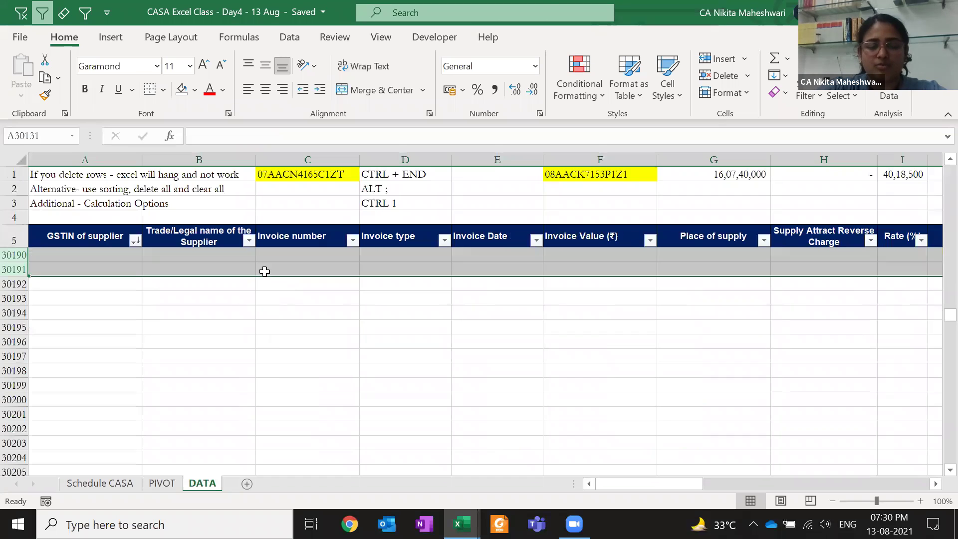
pyautogui.click(780, 95)
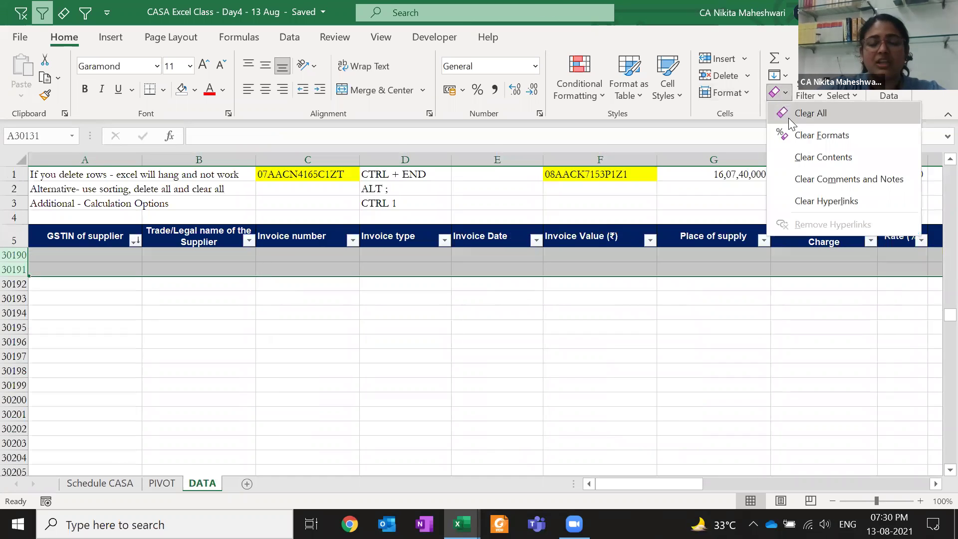
pyautogui.click(788, 115)
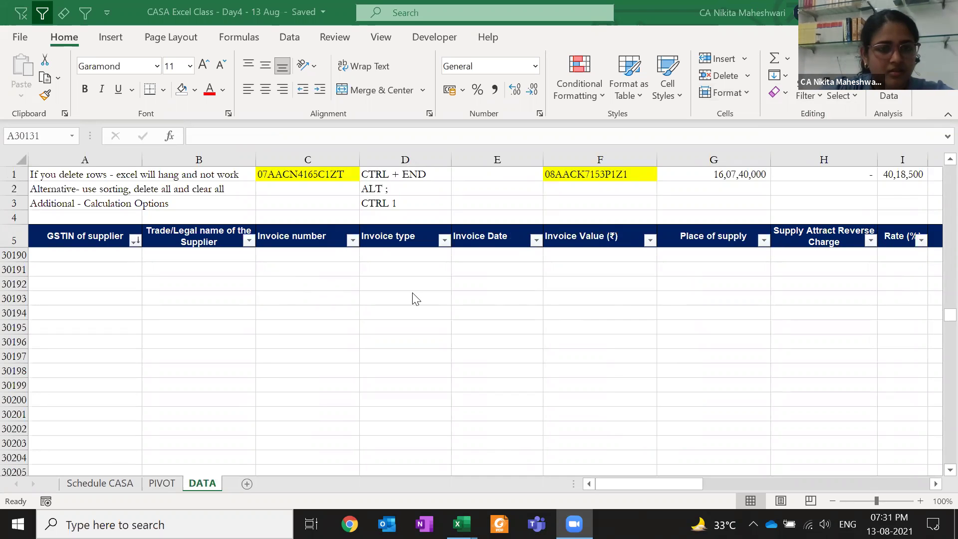
# On the PIVOT sheet, turn on Defer Layout Update
pyautogui.click(432, 254)
pyautogui.hotkey('ctrl', 'pageup')
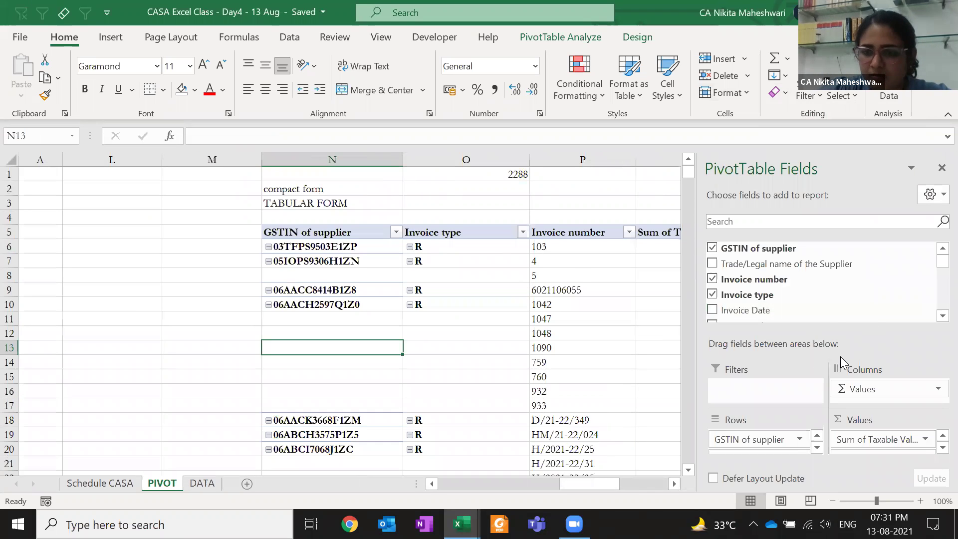
pyautogui.click(754, 479)
pyautogui.click(755, 478)
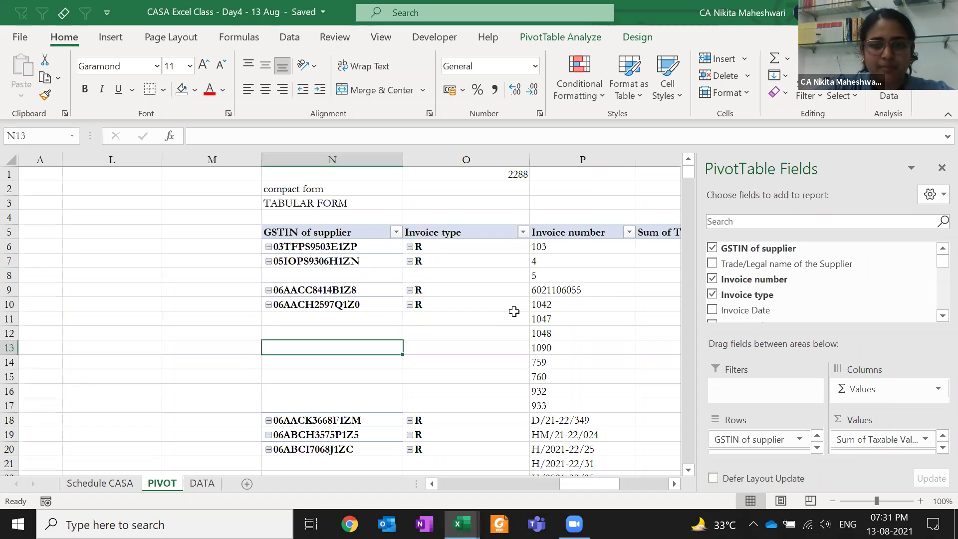
pyautogui.click(734, 479)
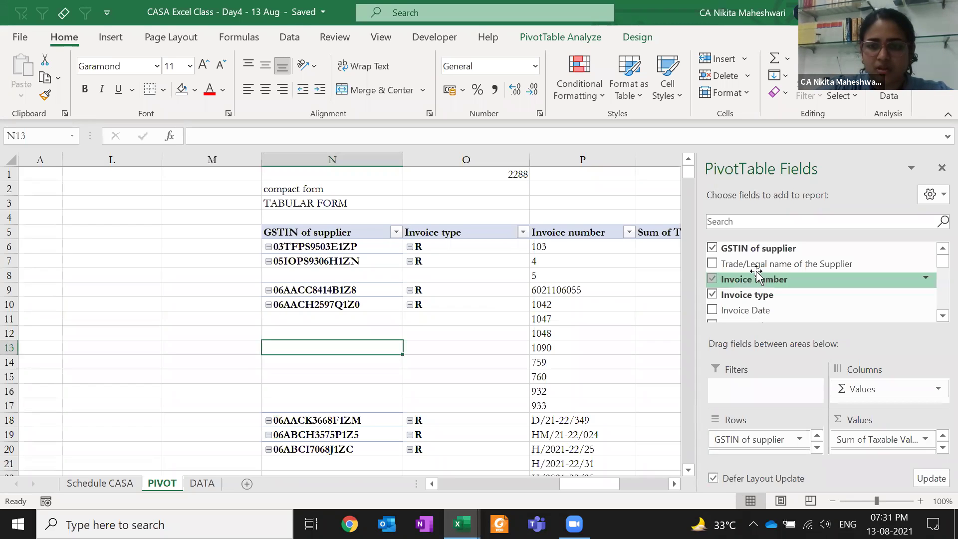
# Add Invoice Date and Filing Status to Rows and Cess to Values, update, untick deferral and save
pyautogui.moveTo(750, 312); pyautogui.dragTo(752, 446)
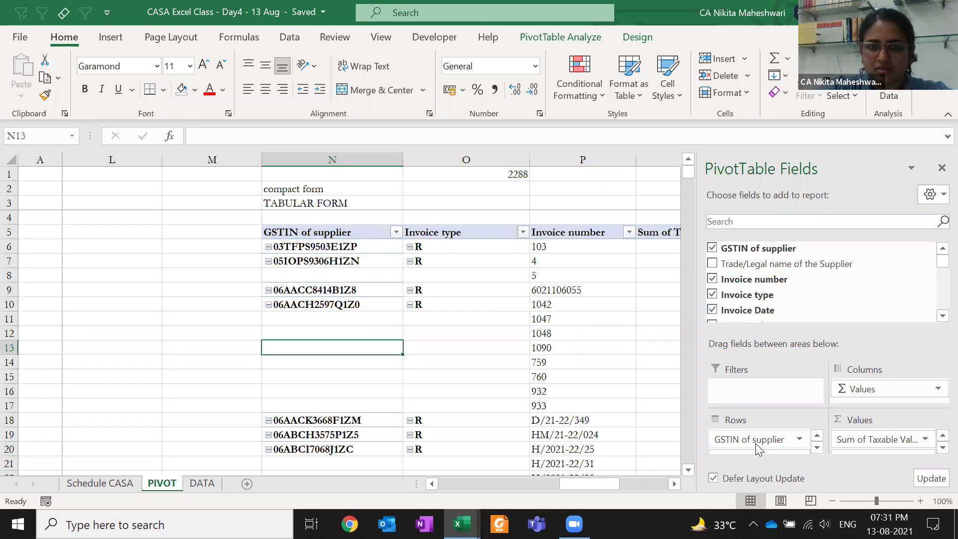
pyautogui.scroll(-4, 749, 290)
pyautogui.moveTo(739, 281); pyautogui.dragTo(892, 454)
pyautogui.moveTo(748, 297); pyautogui.dragTo(771, 451)
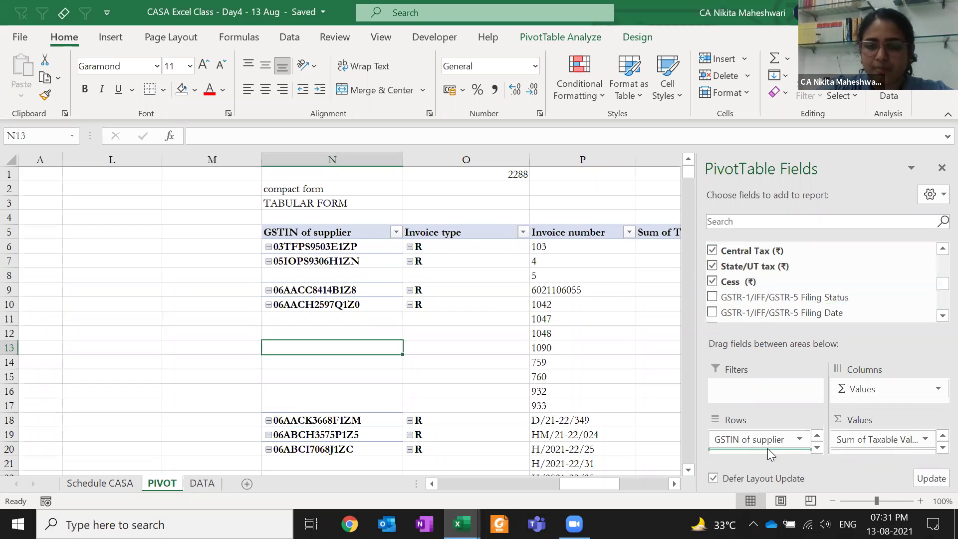
pyautogui.click(932, 478)
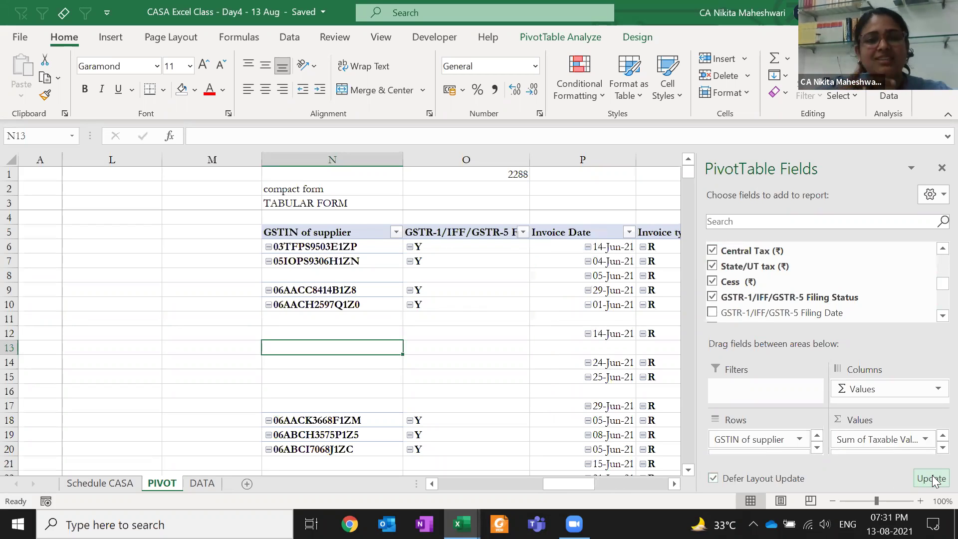
pyautogui.click(741, 479)
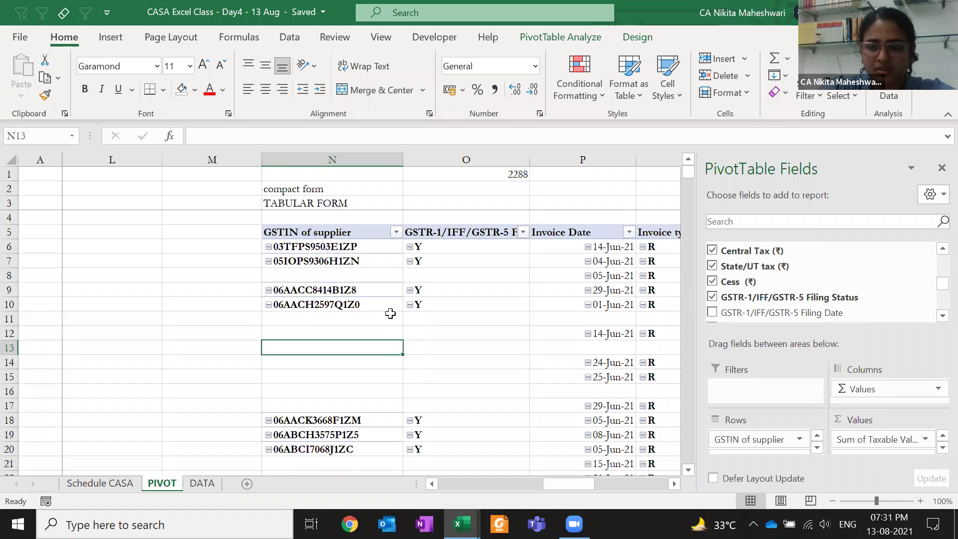
pyautogui.hotkey('ctrl', 's')
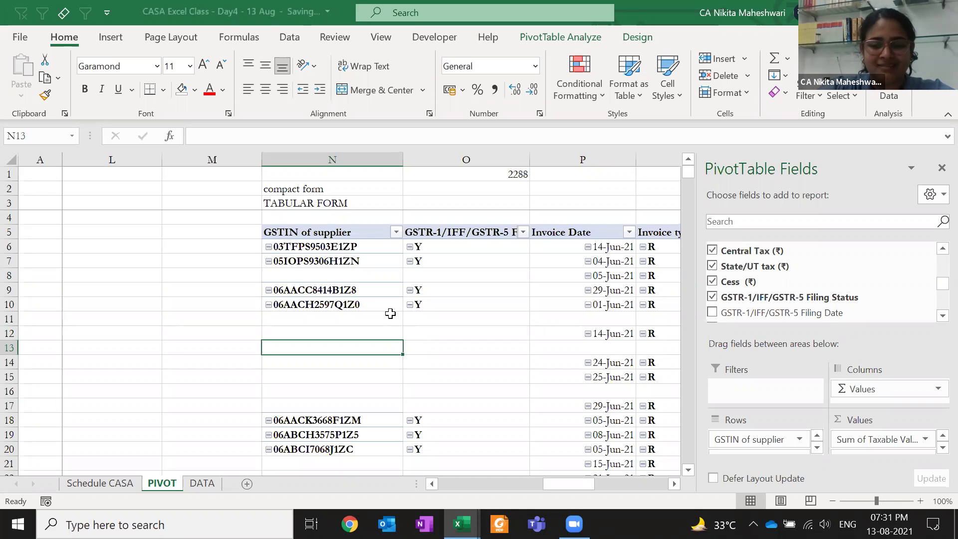